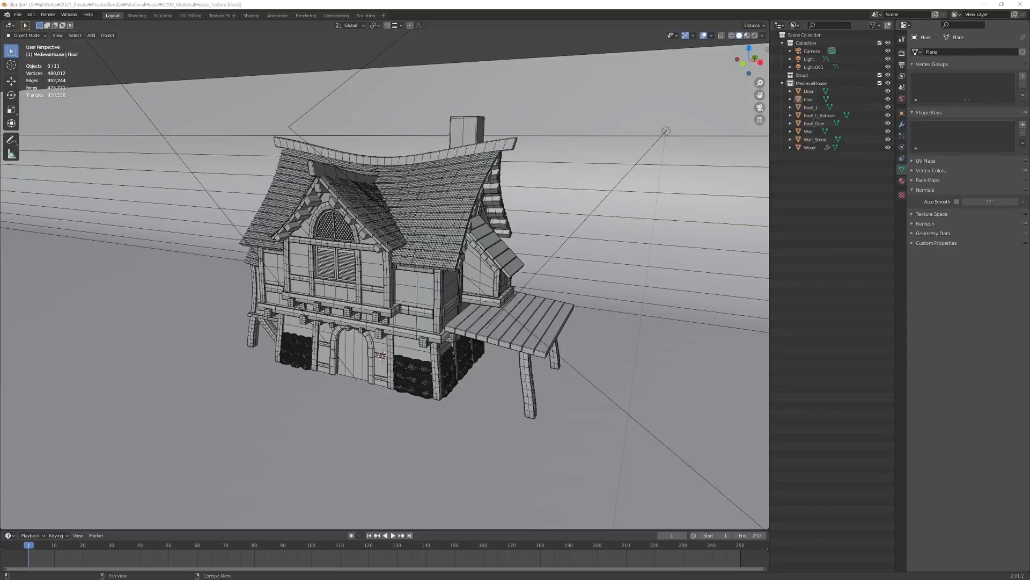
# - Isolate the Door object of the medieval house in local view
pyautogui.moveTo(388, 354); pyautogui.dragTo(421, 333, button='middle')
pyautogui.scroll(1, 421, 332)
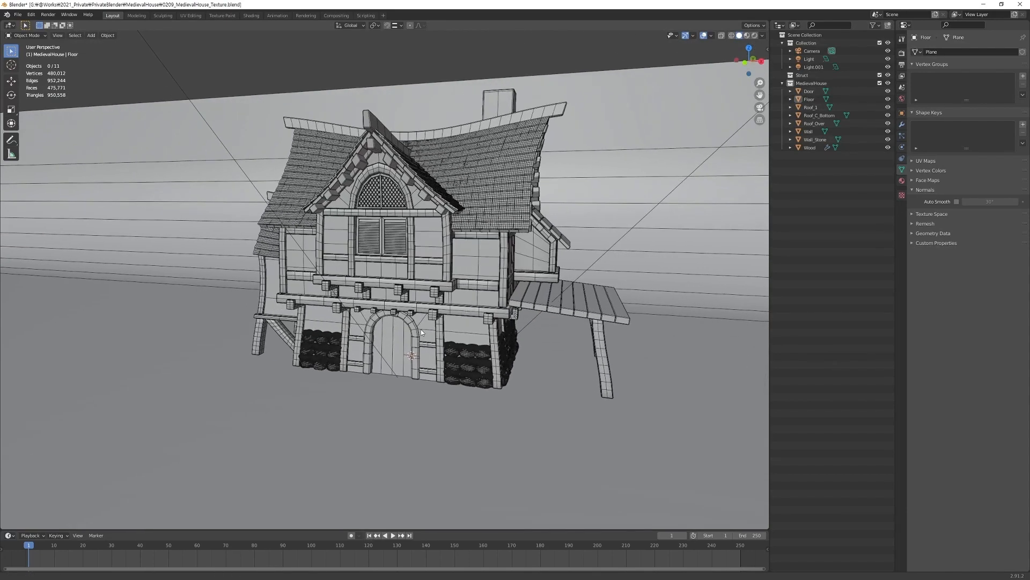
pyautogui.scroll(2, 421, 333)
pyautogui.click(407, 312)
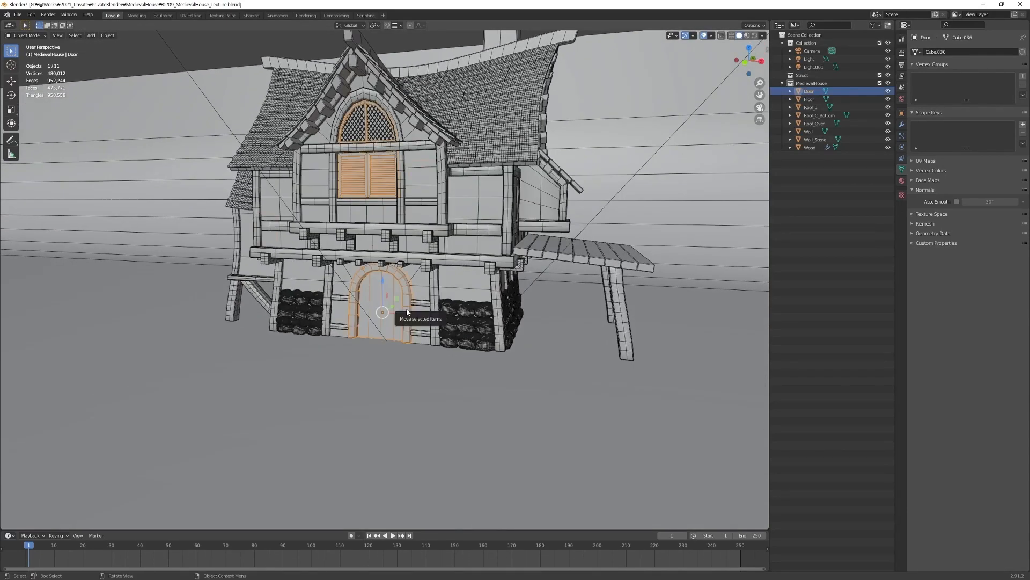
pyautogui.press('KP_Divide')
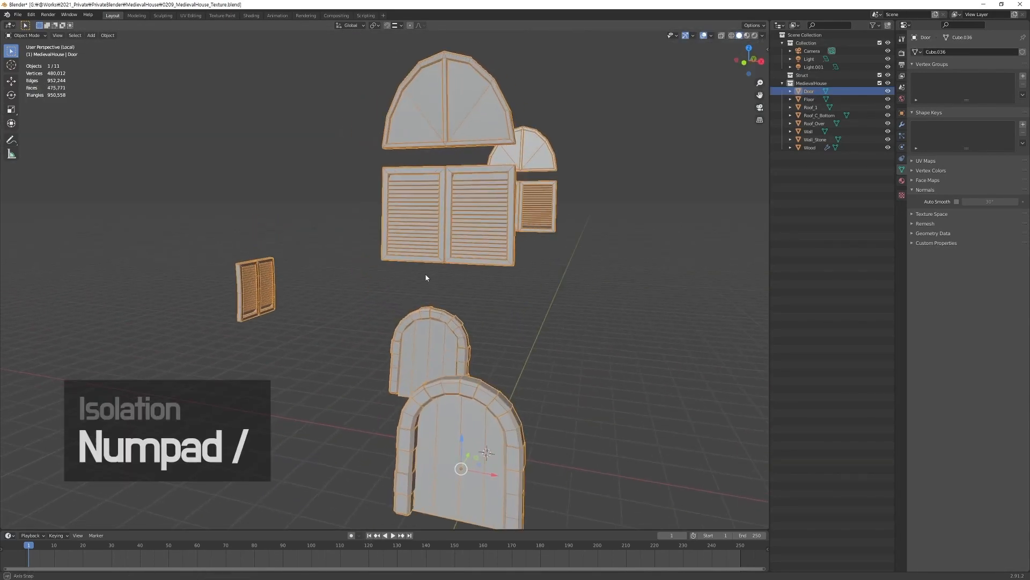
# - Separate the two arched doors from the Door mesh into their own object, leaving the windows and shutters behind
pyautogui.keyDown('shift'); pyautogui.moveTo(478, 305); pyautogui.dragTo(455, 254, button='middle'); pyautogui.keyUp('shift')
pyautogui.moveTo(549, 280); pyautogui.dragTo(618, 325)
pyautogui.moveTo(617, 325); pyautogui.dragTo(512, 343, button='middle')
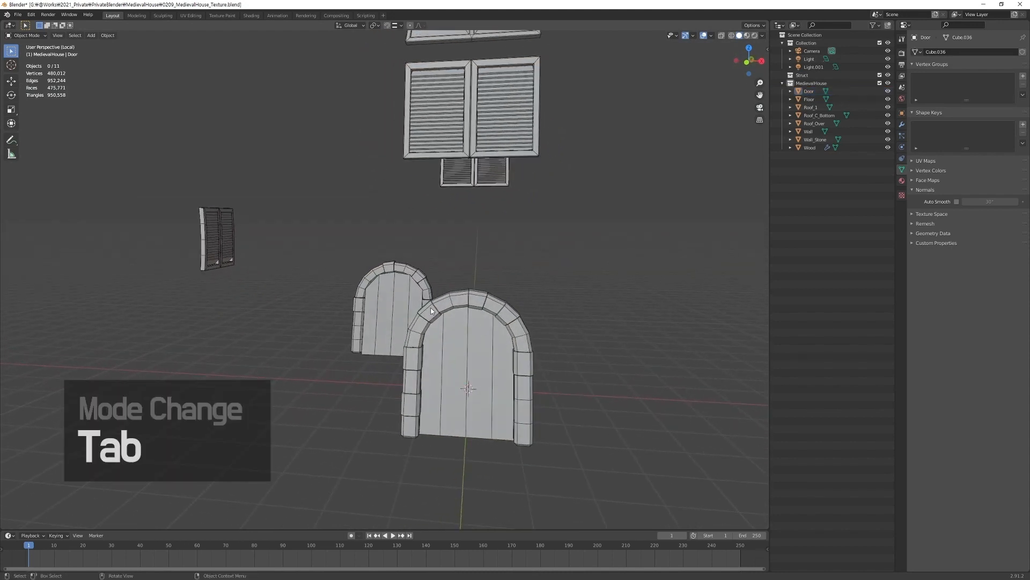
pyautogui.press('Tab')
pyautogui.hotkey('alt', 'z')
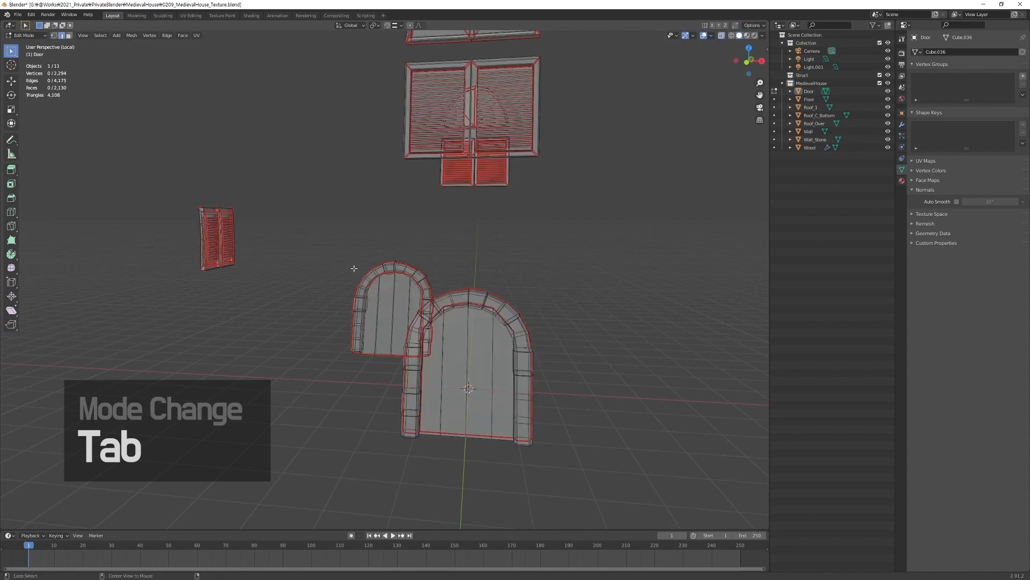
pyautogui.moveTo(303, 226); pyautogui.dragTo(661, 498)
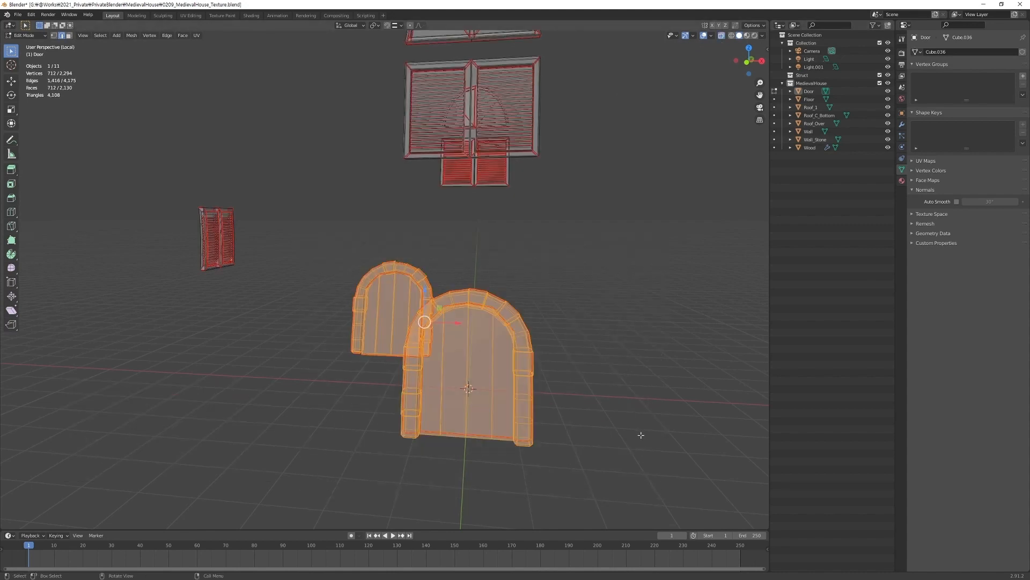
pyautogui.moveTo(644, 442); pyautogui.dragTo(630, 427, button='middle')
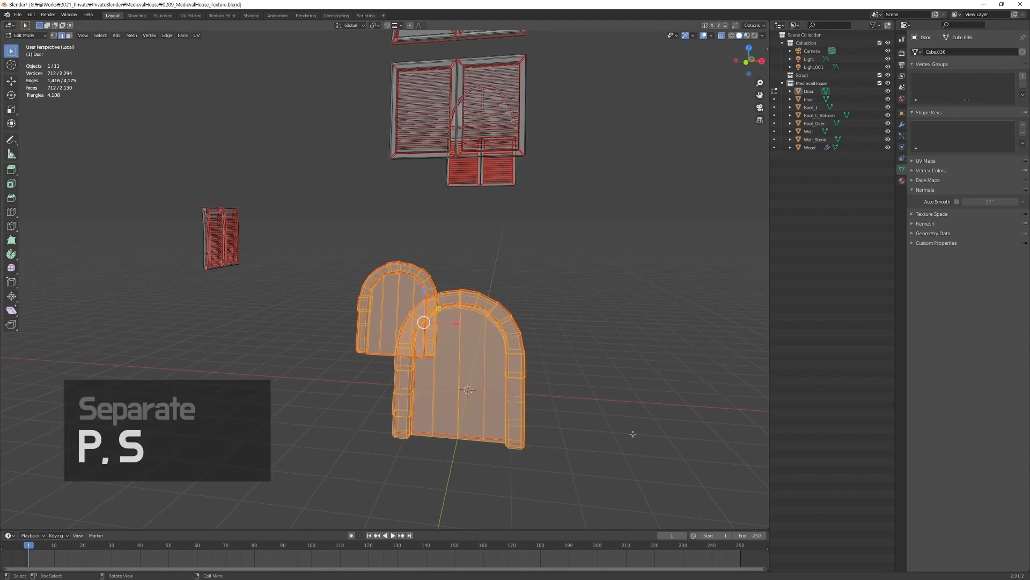
pyautogui.press('p')
pyautogui.press('s')
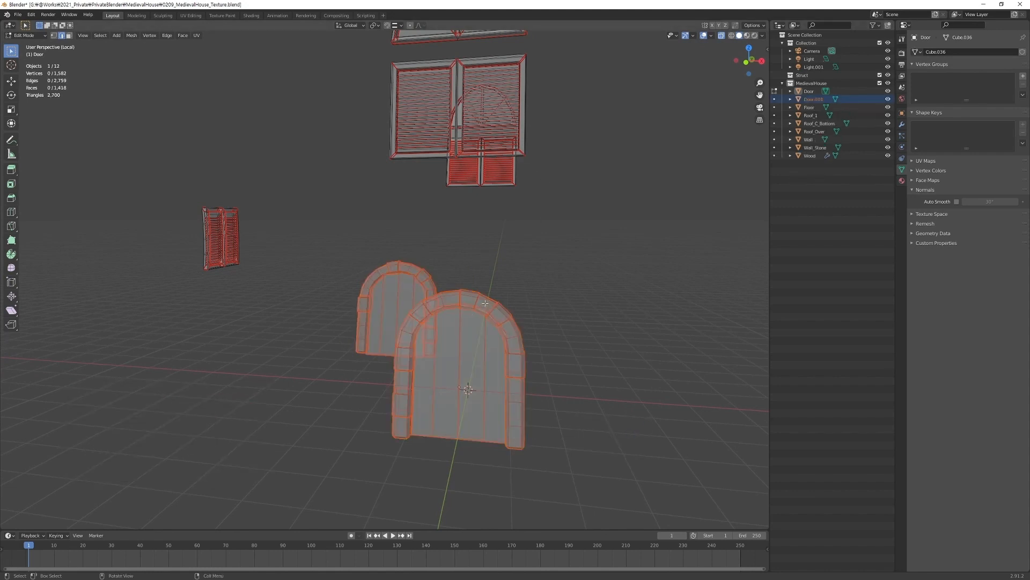
pyautogui.press('Tab')
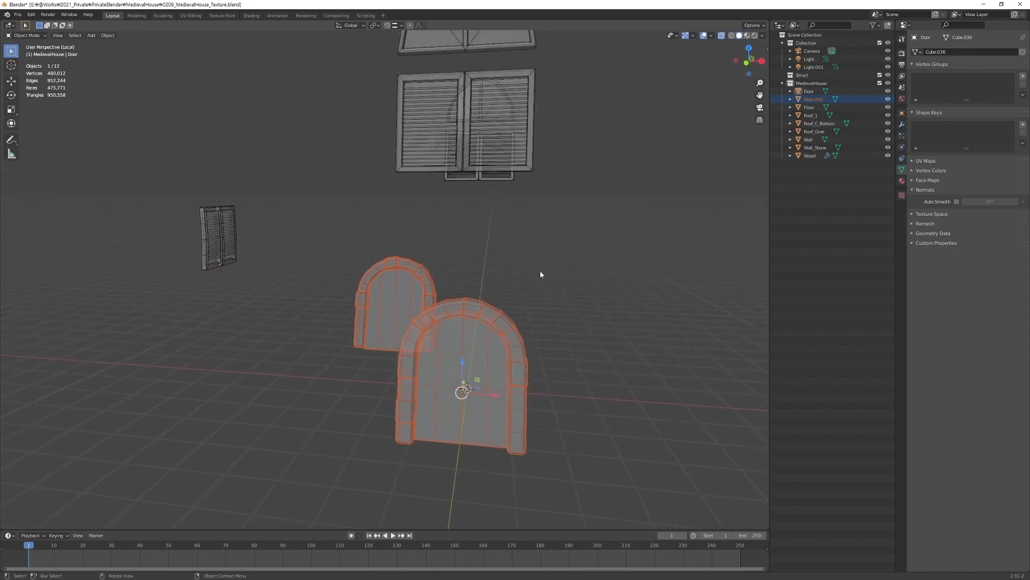
# - Isolate the separated Door.001 object in local view
pyautogui.click(814, 99)
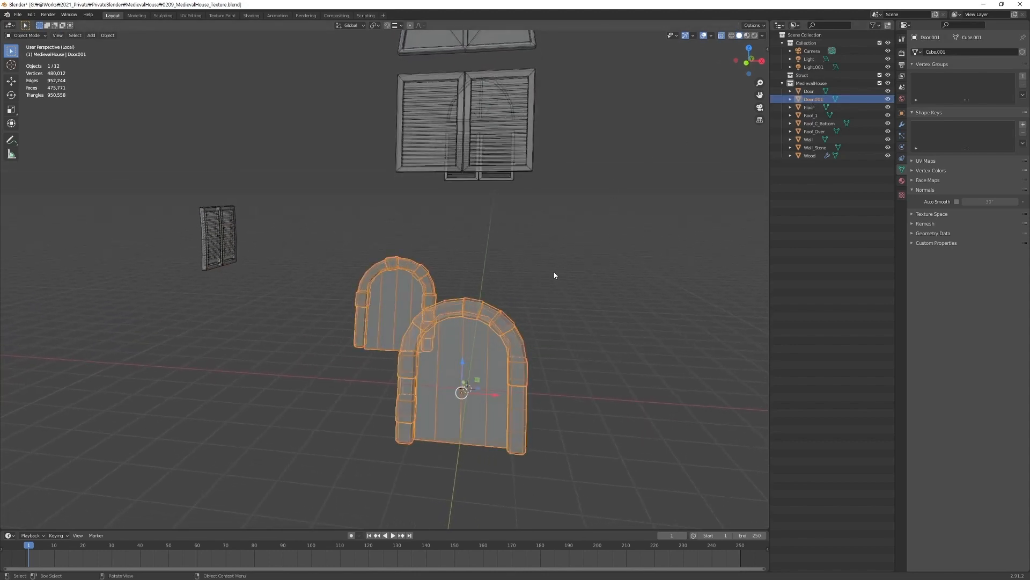
pyautogui.press('KP_Divide')
pyautogui.press('KP_Divide')
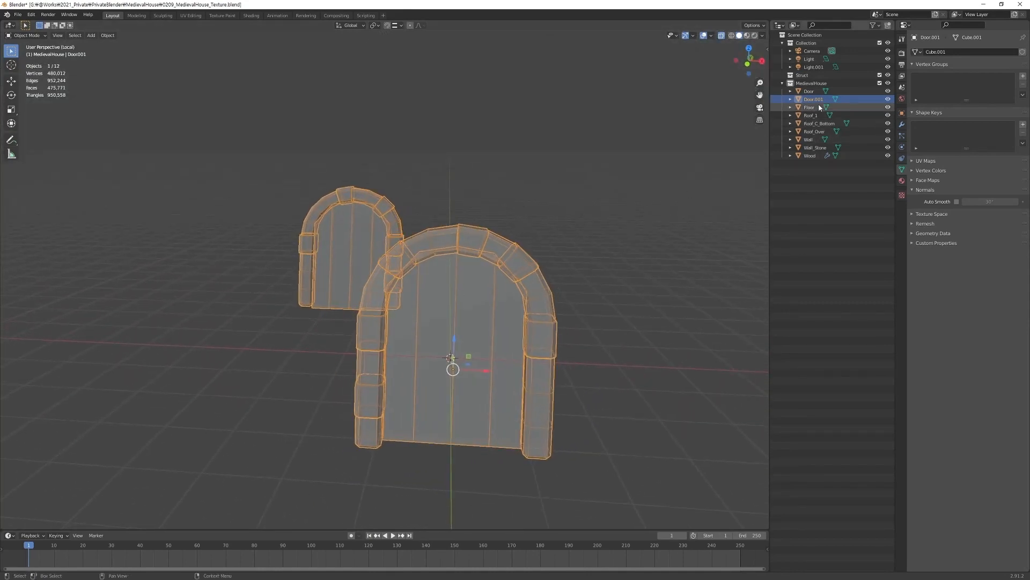
pyautogui.moveTo(516, 298); pyautogui.dragTo(478, 288, button='middle')
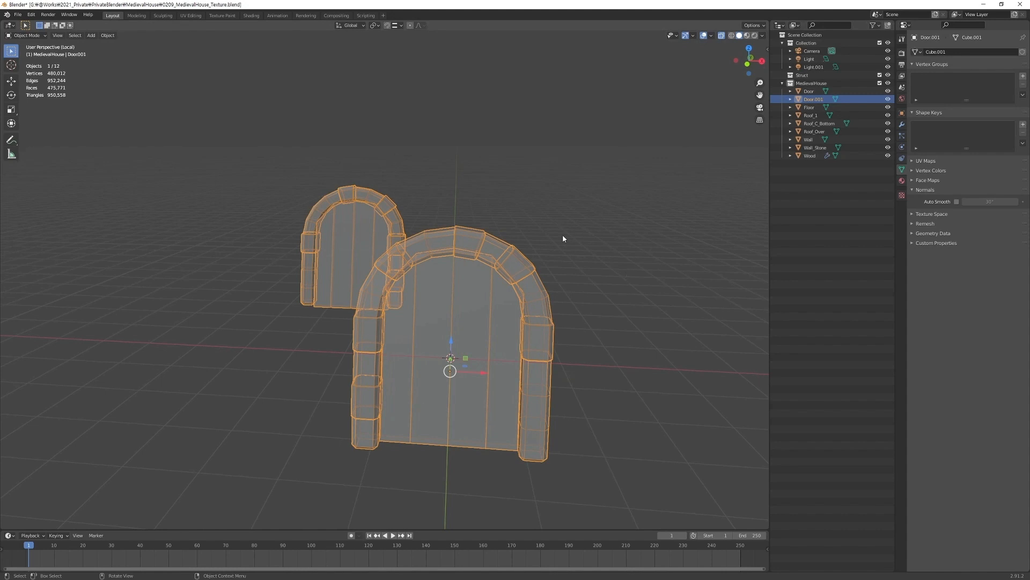
pyautogui.moveTo(567, 228)
pyautogui.mouseDown(button='middle')
pyautogui.moveTo(558, 221)
pyautogui.moveTo(571, 191)
pyautogui.moveTo(579, 239)
pyautogui.mouseUp(button='middle')
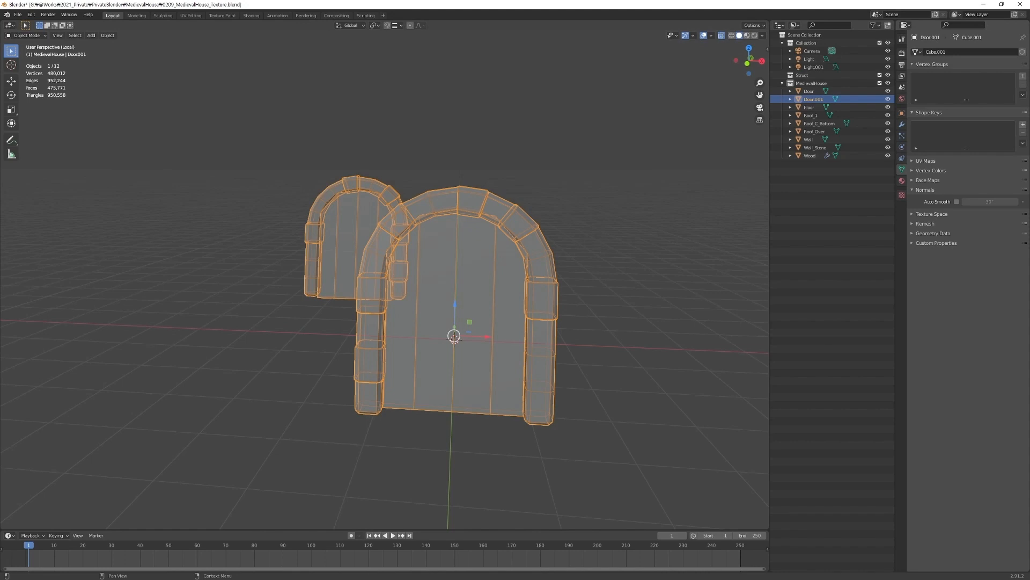
# - Copy the Door.001 object with Copy Objects
pyautogui.press('F12')
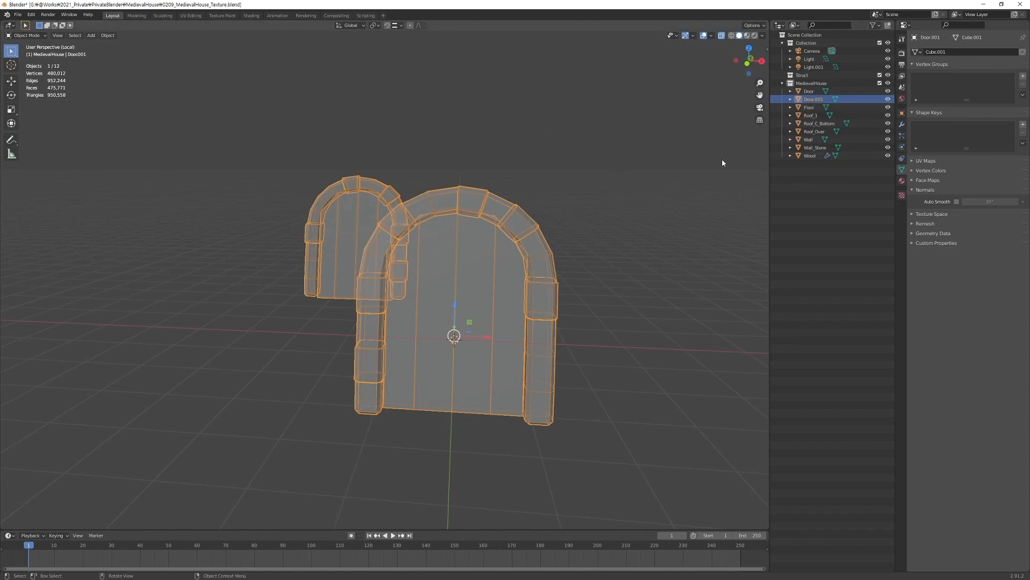
pyautogui.hotkey('ctrl', 'c')
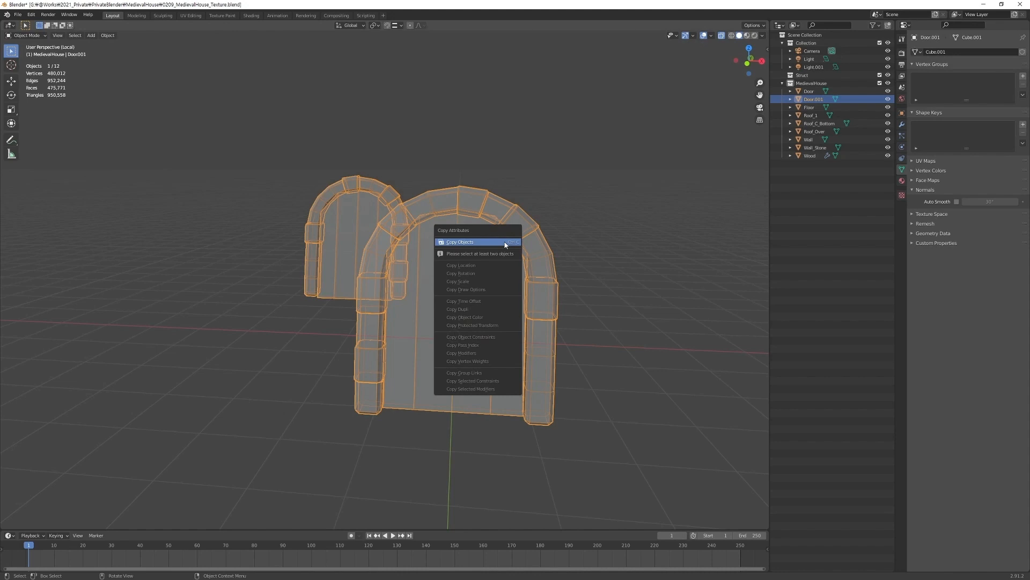
pyautogui.click(505, 243)
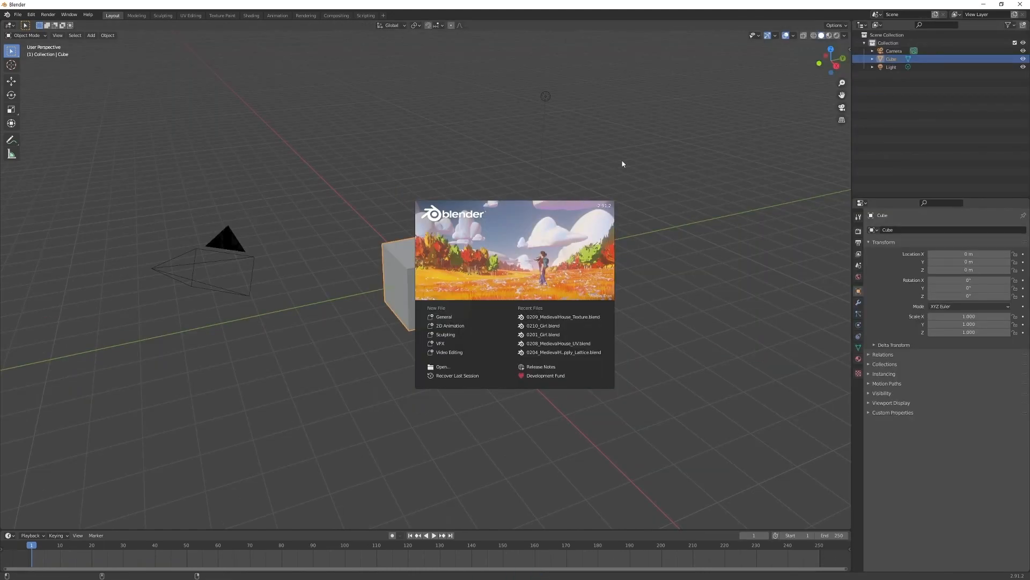
# - In a new Blender scene, delete the default cube and paste the copied arched doors
pyautogui.click(463, 261)
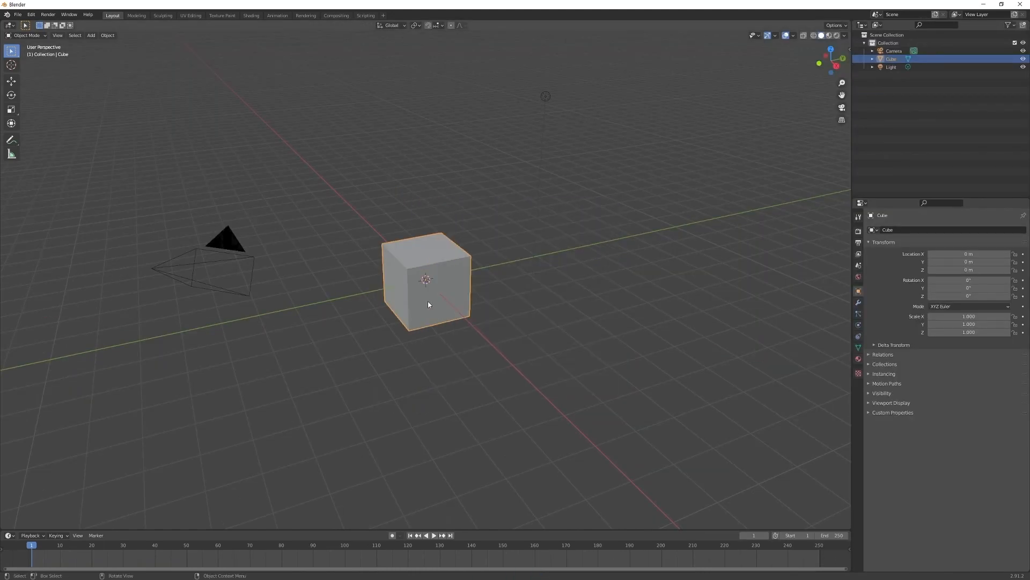
pyautogui.press('Delete')
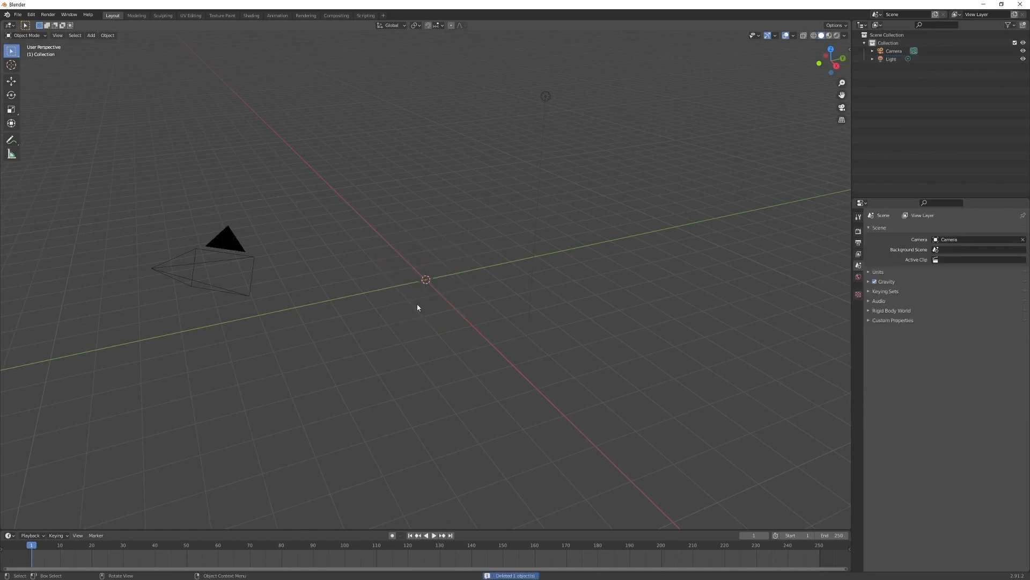
pyautogui.hotkey('ctrl', 'v')
pyautogui.moveTo(387, 299); pyautogui.dragTo(445, 283, button='middle')
# - Rename the pasted door object as Door_Dummy
pyautogui.doubleClick(894, 59)
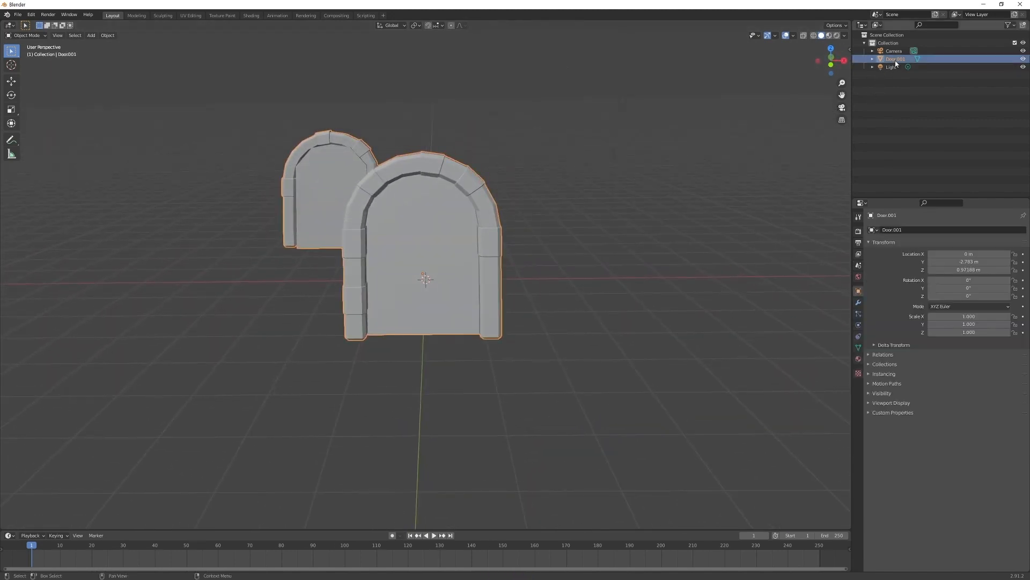
pyautogui.write('Door')
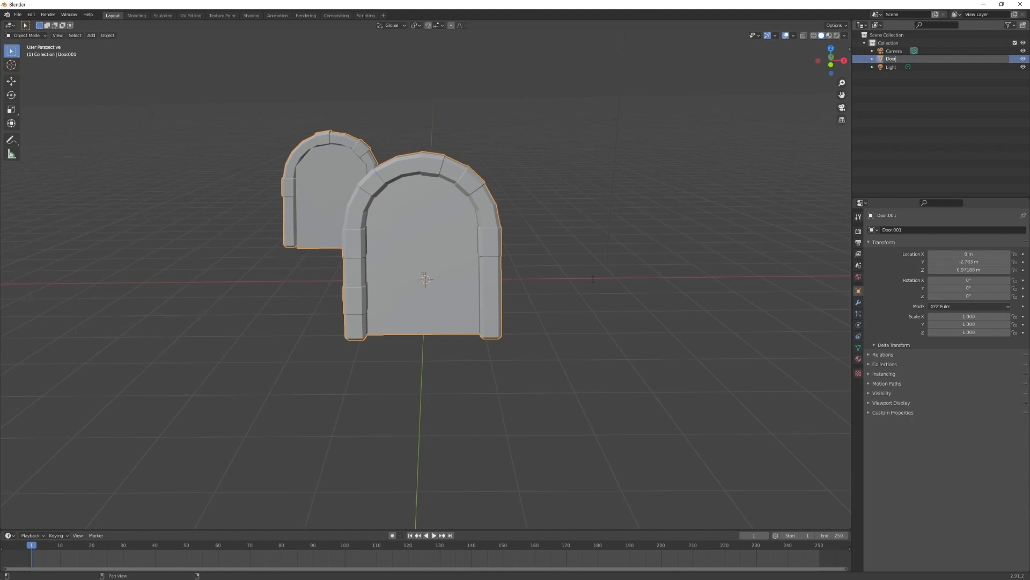
pyautogui.write('_Dummy')
pyautogui.press('Return')
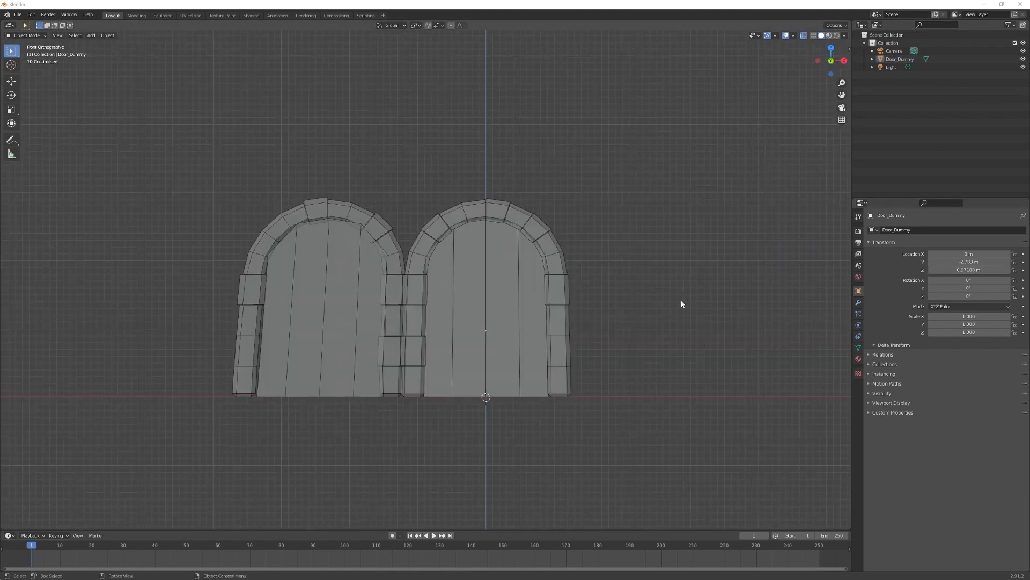
# - Separate the rear arched door from the Door_Dummy mesh into its own object
pyautogui.click(501, 322)
pyautogui.moveTo(502, 322); pyautogui.dragTo(411, 206, button='middle')
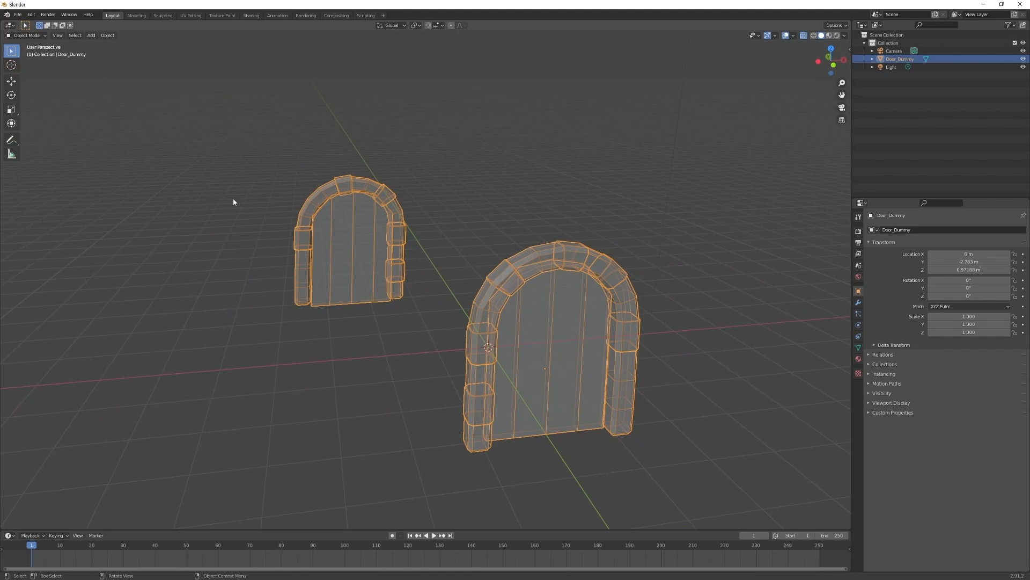
pyautogui.press('Tab')
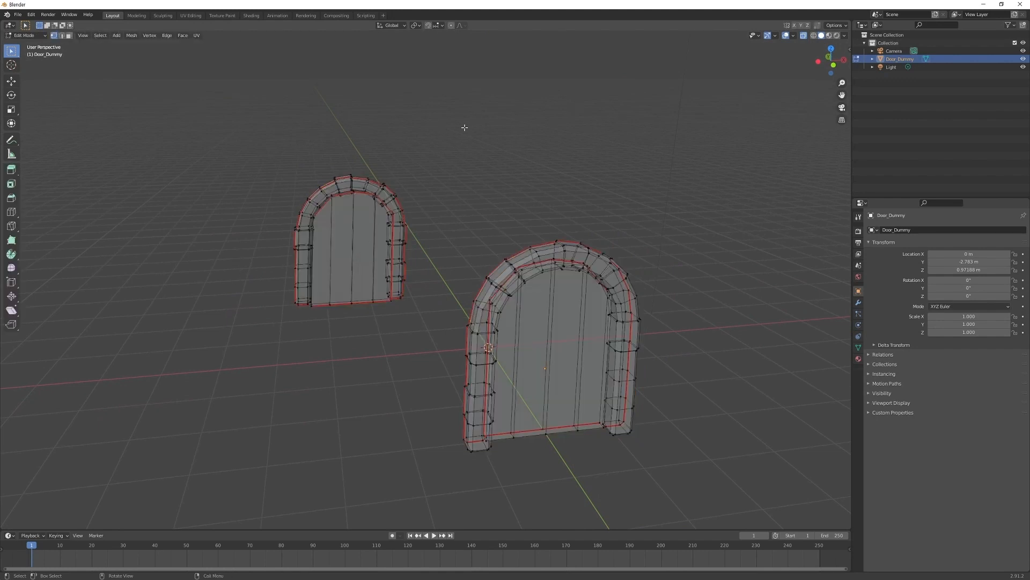
pyautogui.moveTo(463, 161); pyautogui.dragTo(193, 350)
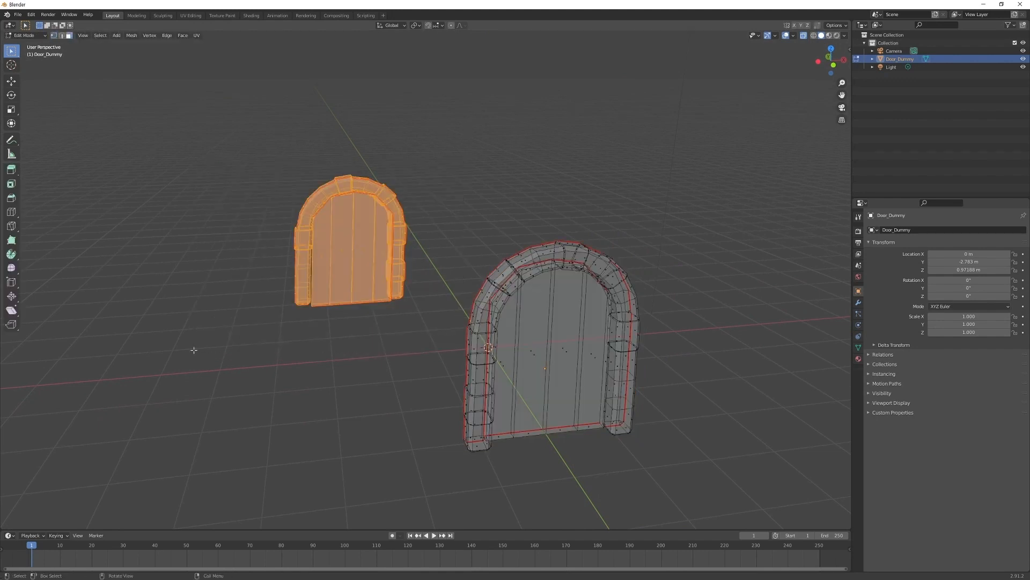
pyautogui.press('p')
pyautogui.click(285, 305)
pyautogui.press('Tab')
# - Hide the separated rear door
pyautogui.click(342, 251)
pyautogui.press('h')
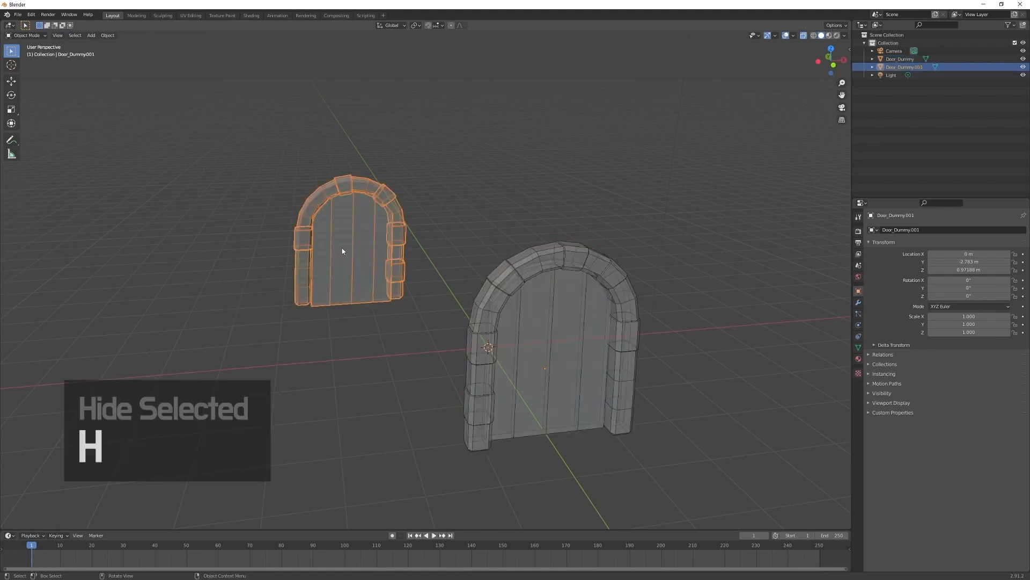
pyautogui.press('h')
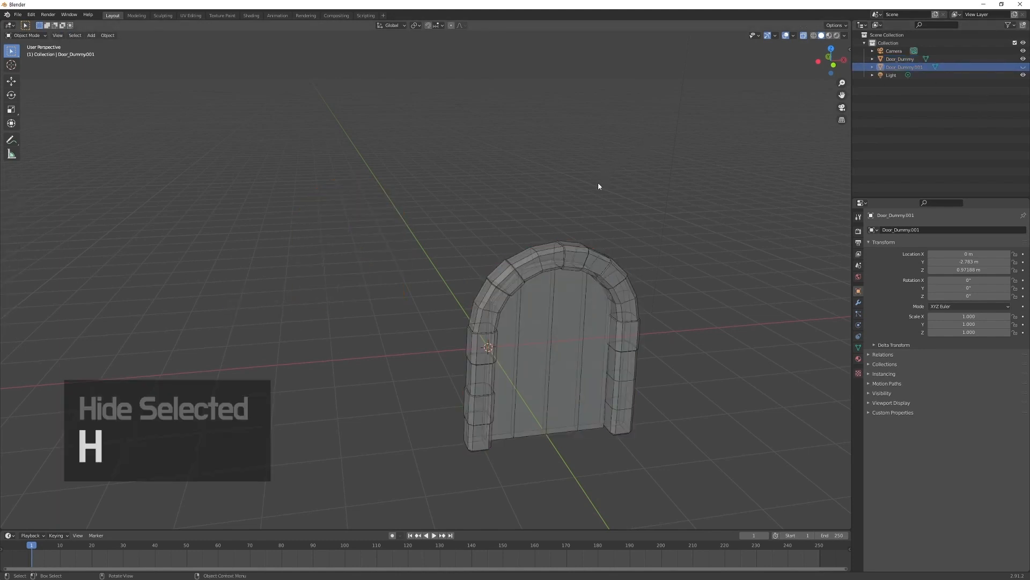
# - Snap the 3D cursor to the central plank seam of Door_Dummy using its selected edges, and return to Object Mode
pyautogui.moveTo(758, 208); pyautogui.dragTo(596, 292, button='middle')
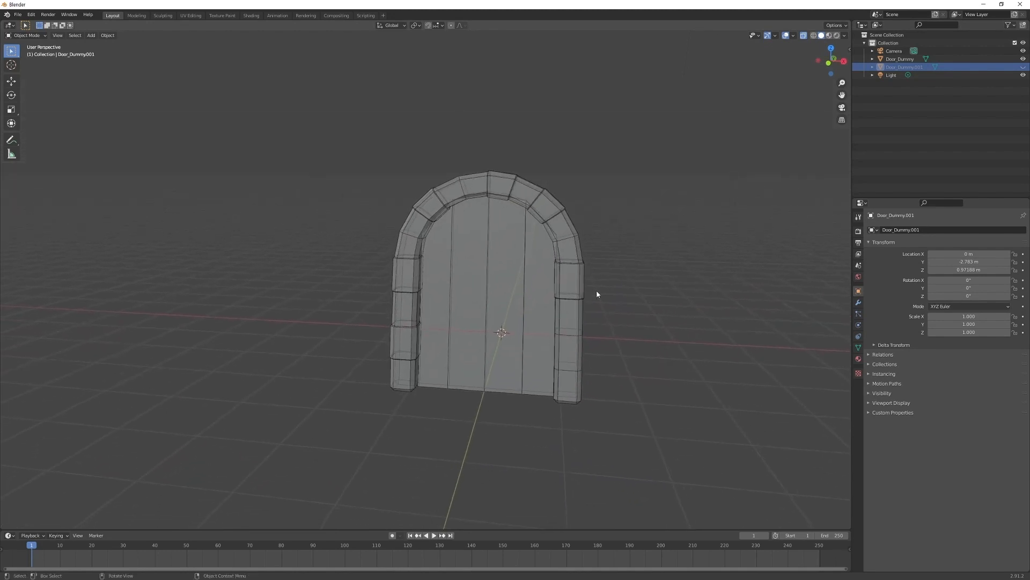
pyautogui.press('KP_1')
pyautogui.scroll(4, 592, 291)
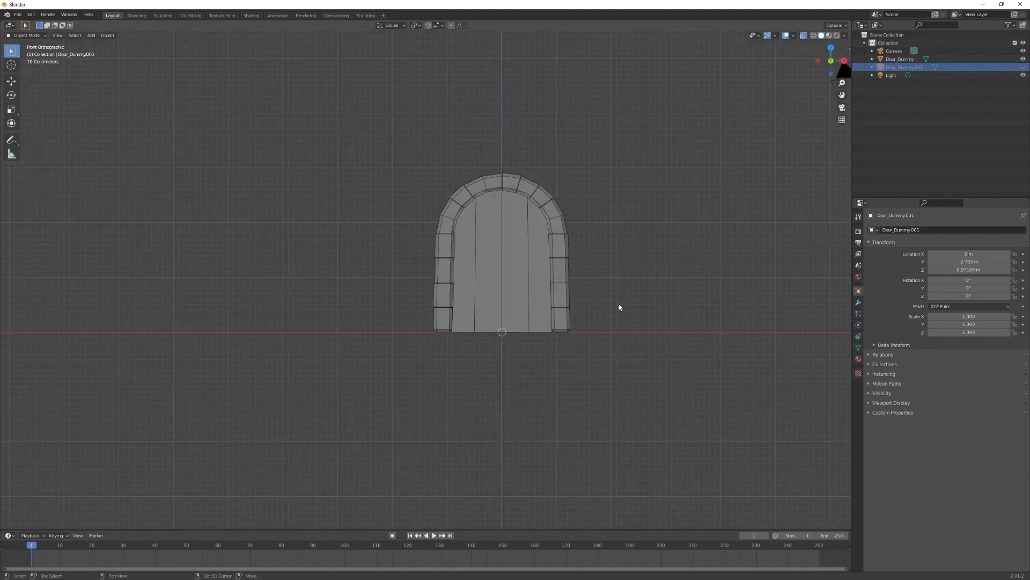
pyautogui.moveTo(476, 283); pyautogui.dragTo(607, 317, button='middle')
pyautogui.click(539, 294)
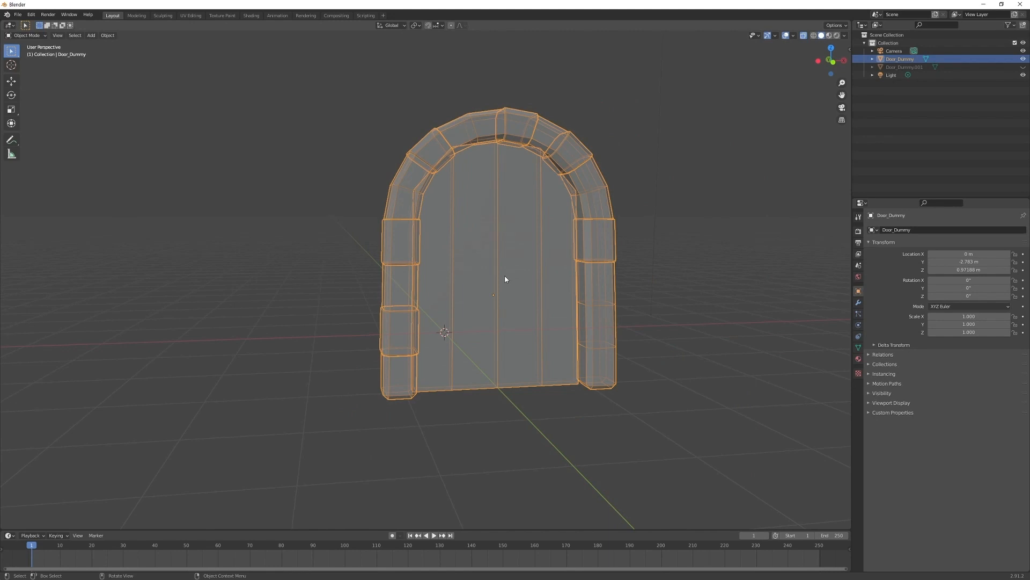
pyautogui.press('Tab')
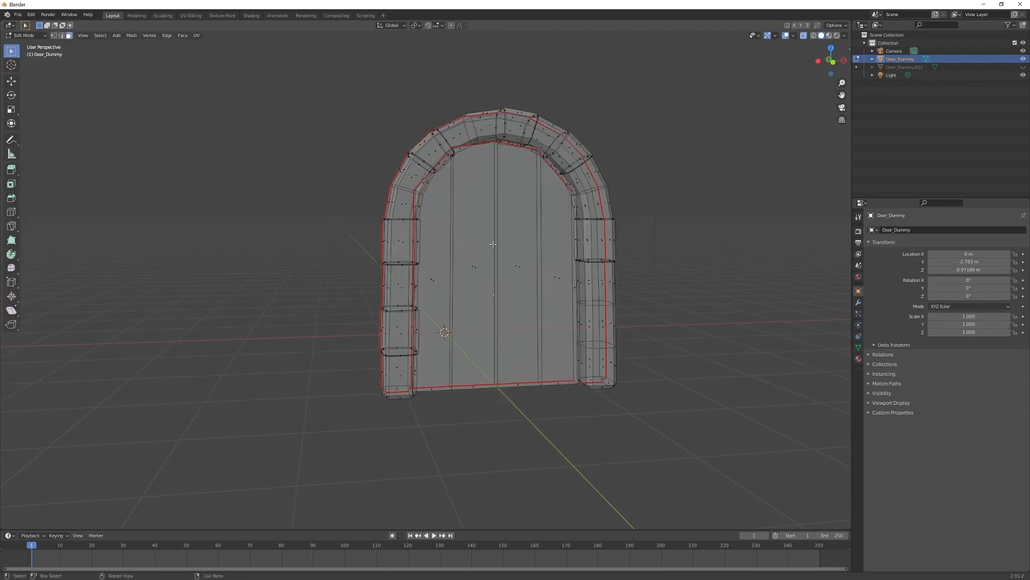
pyautogui.scroll(6, 552, 199)
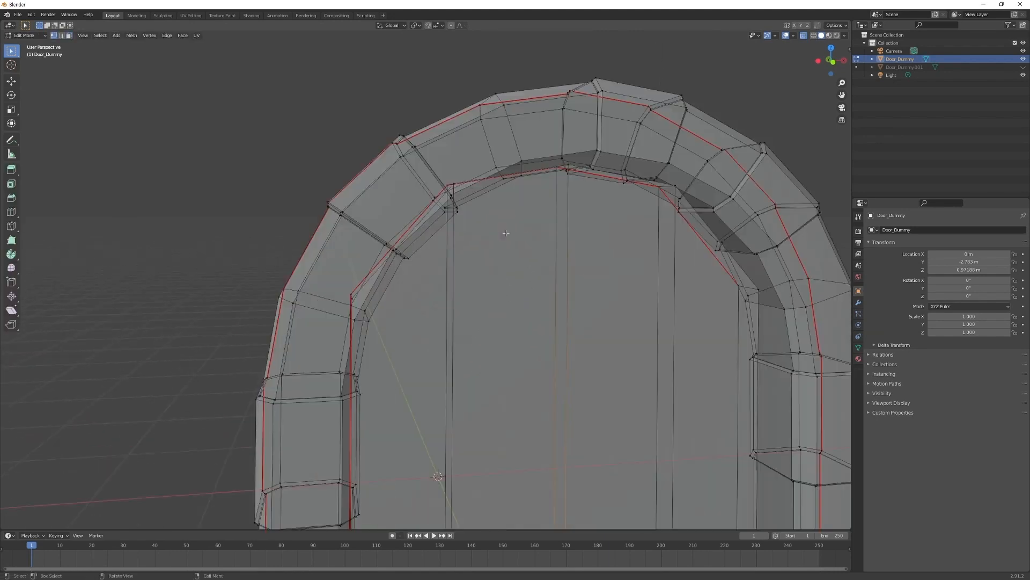
pyautogui.keyDown('shift'); pyautogui.click(569, 166); pyautogui.keyUp('shift')
pyautogui.keyDown('shift'); pyautogui.click(558, 167); pyautogui.keyUp('shift')
pyautogui.scroll(-4, 577, 254)
pyautogui.scroll(-4, 577, 257)
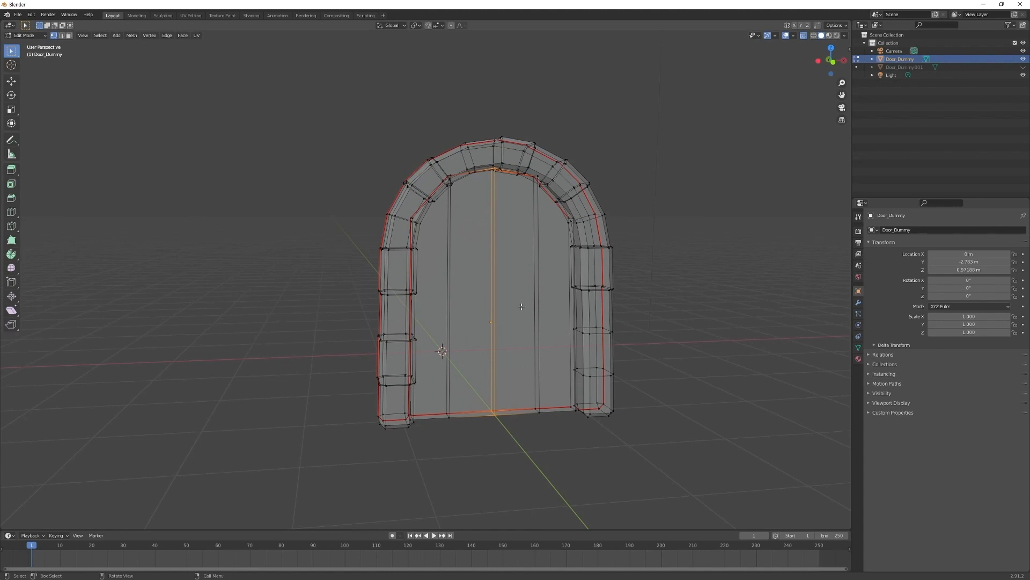
pyautogui.hotkey('shift', 's')
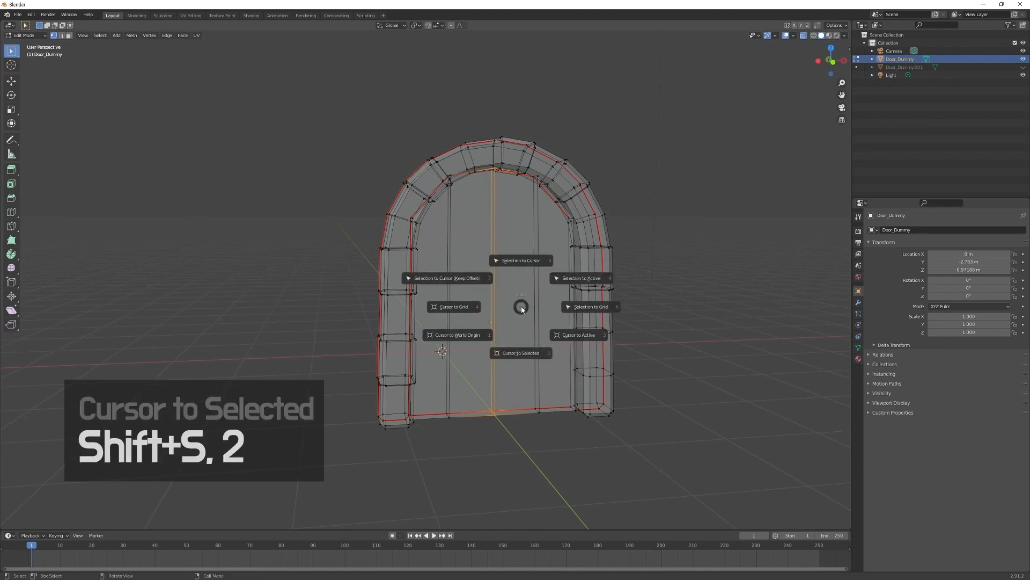
pyautogui.click(522, 354)
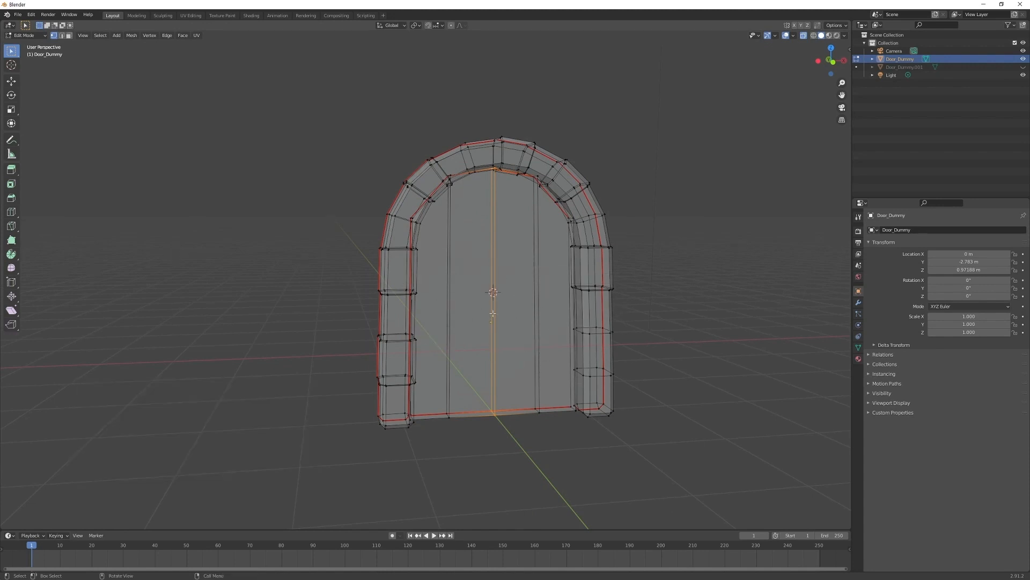
pyautogui.press('Tab')
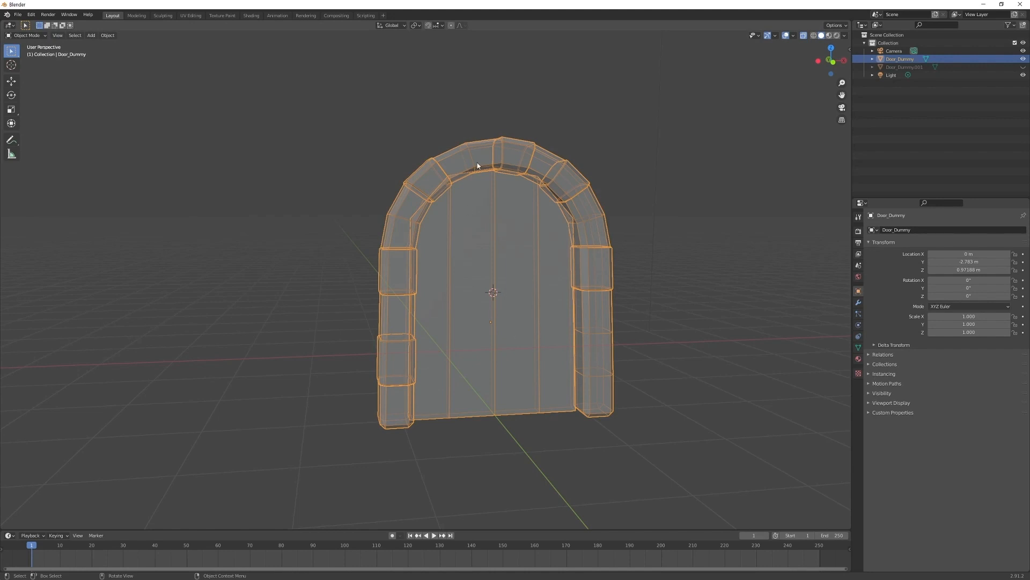
# - Add a cube mesh at the 3D cursor on the door's centre and enter Edit Mode on it
pyautogui.hotkey('shift', 'a')
pyautogui.moveTo(477, 163)
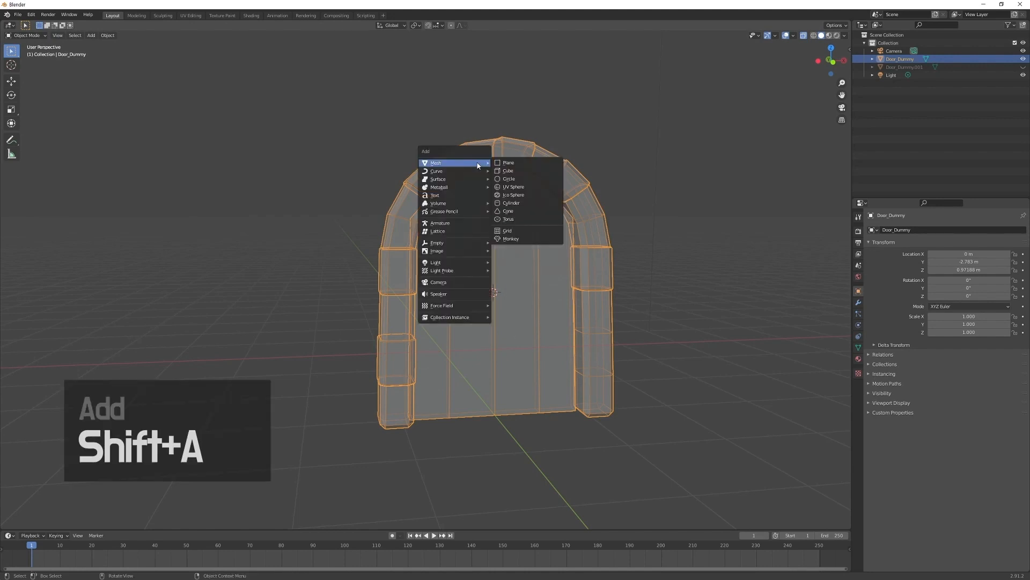
pyautogui.click(515, 172)
pyautogui.moveTo(509, 236); pyautogui.dragTo(523, 251, button='middle')
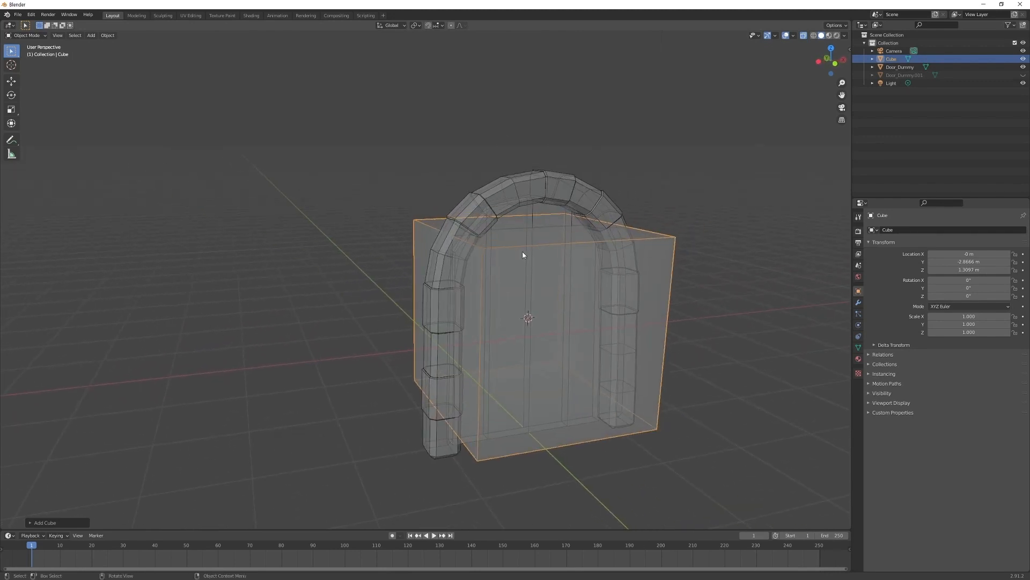
pyautogui.press('Tab')
pyautogui.moveTo(572, 327); pyautogui.dragTo(449, 341, button='middle')
pyautogui.scroll(4, 591, 338)
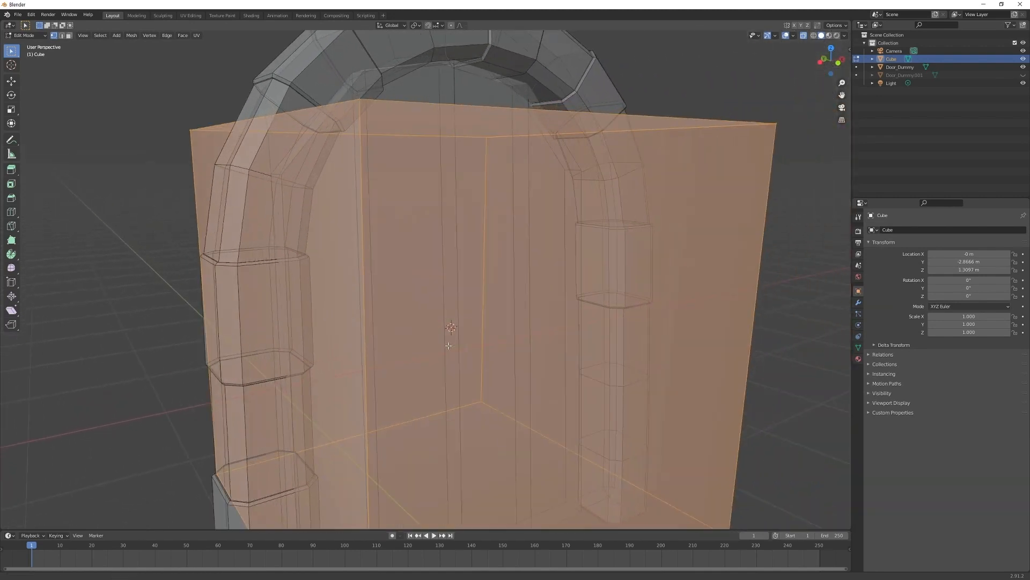
pyautogui.scroll(-4, 450, 347)
# - Scale the cube down along Y in top view to a thin slab roughly as deep as the door frame
pyautogui.press('KP_7')
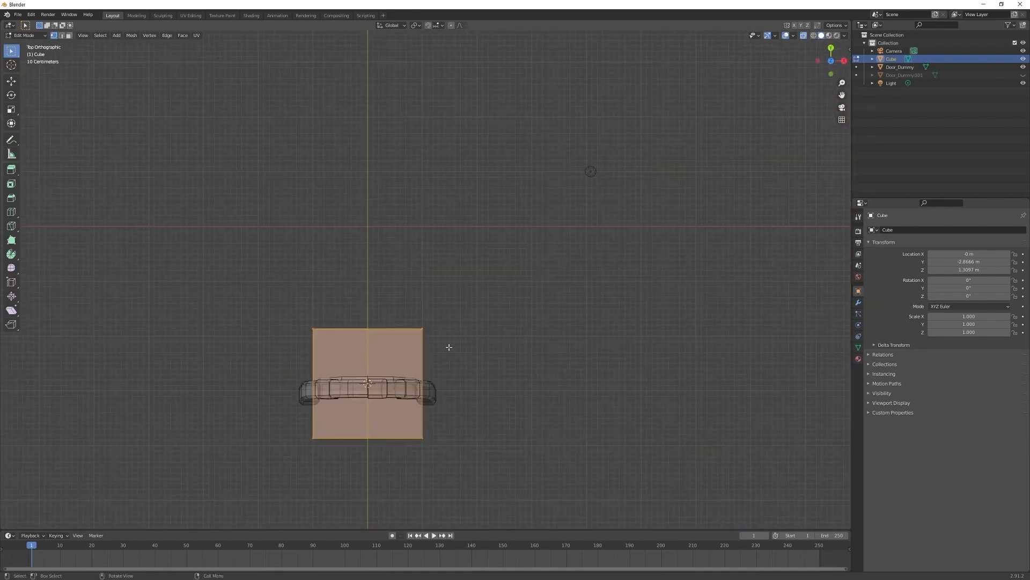
pyautogui.scroll(5, 449, 347)
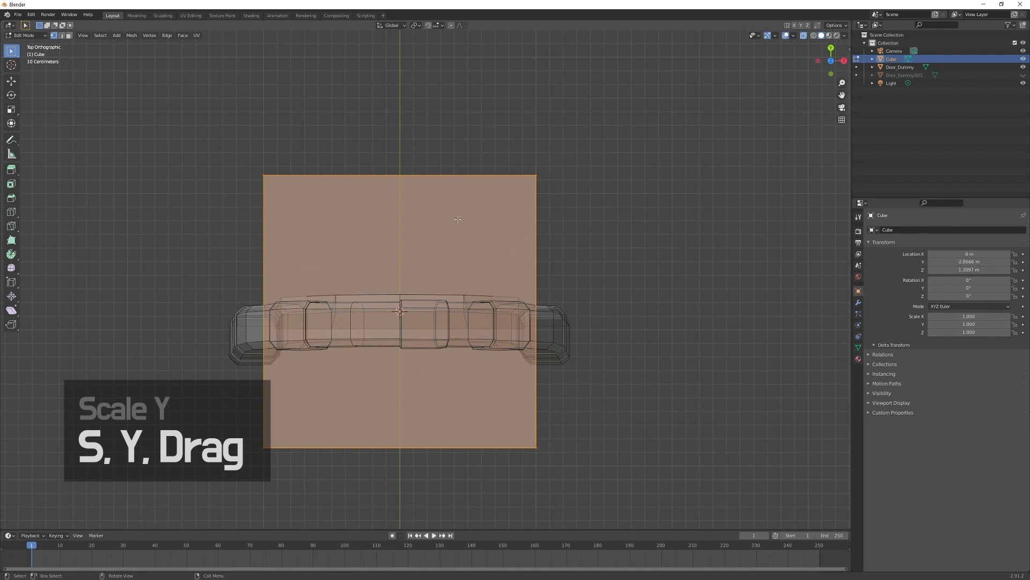
pyautogui.press('s')
pyautogui.press('y')
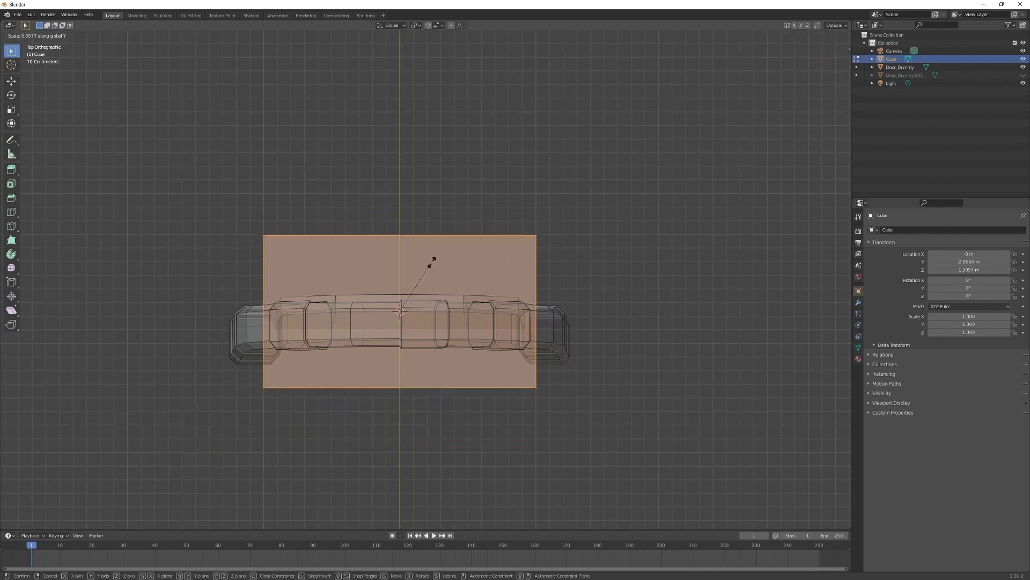
pyautogui.click(411, 299)
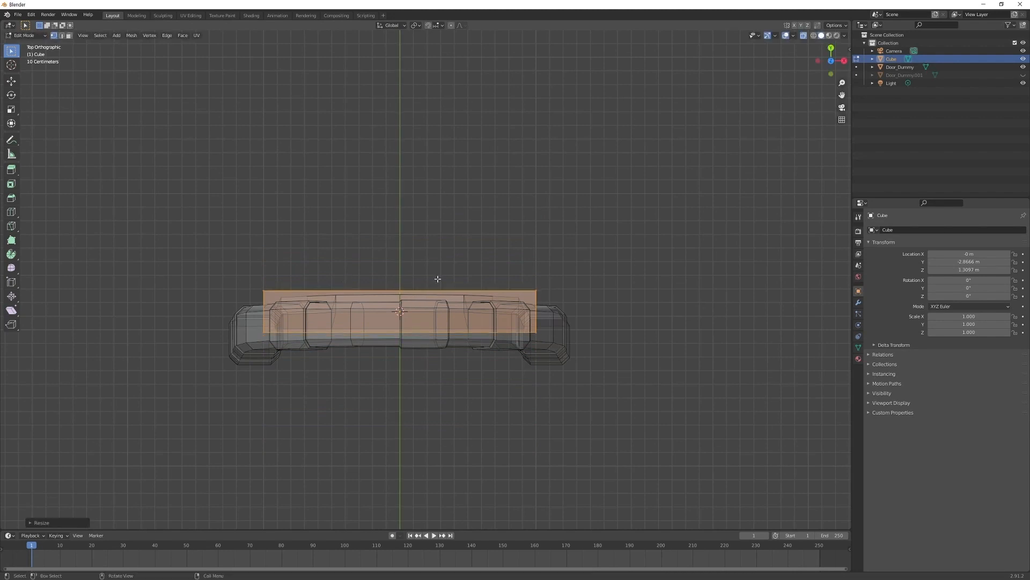
# - Raise the slab's upper vertices along Z in front view to the inner crown of the stone arch
pyautogui.press('KP_1')
pyautogui.keyDown('shift'); pyautogui.moveTo(237, 81); pyautogui.dragTo(220, 146, button='middle'); pyautogui.keyUp('shift')
pyautogui.moveTo(147, 92); pyautogui.dragTo(698, 247)
pyautogui.press('g')
pyautogui.press('z')
pyautogui.click(401, 194)
# - Lower the slab's bottom vertices about 0.31 m along Z to the base of the door
pyautogui.keyDown('shift'); pyautogui.moveTo(529, 374); pyautogui.dragTo(534, 272, button='middle'); pyautogui.keyUp('shift')
pyautogui.moveTo(639, 295); pyautogui.dragTo(162, 408)
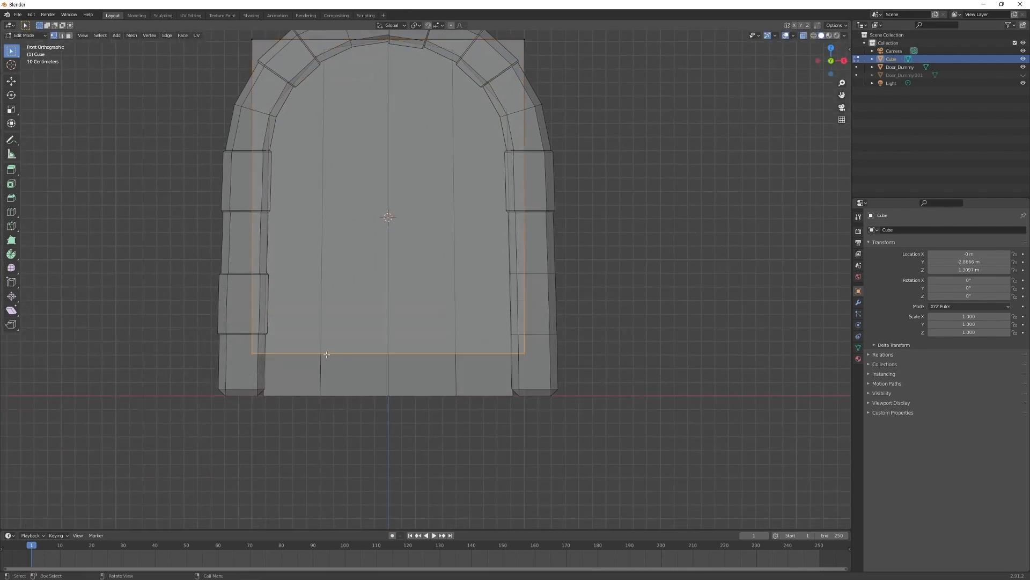
pyautogui.press('g')
pyautogui.press('z')
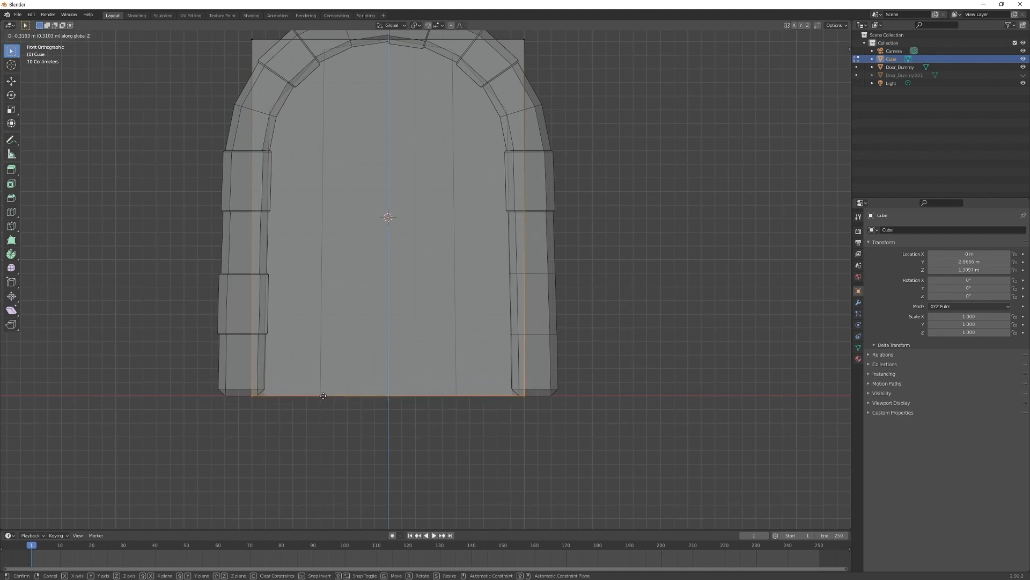
pyautogui.click(324, 396)
pyautogui.scroll(-2, 365, 375)
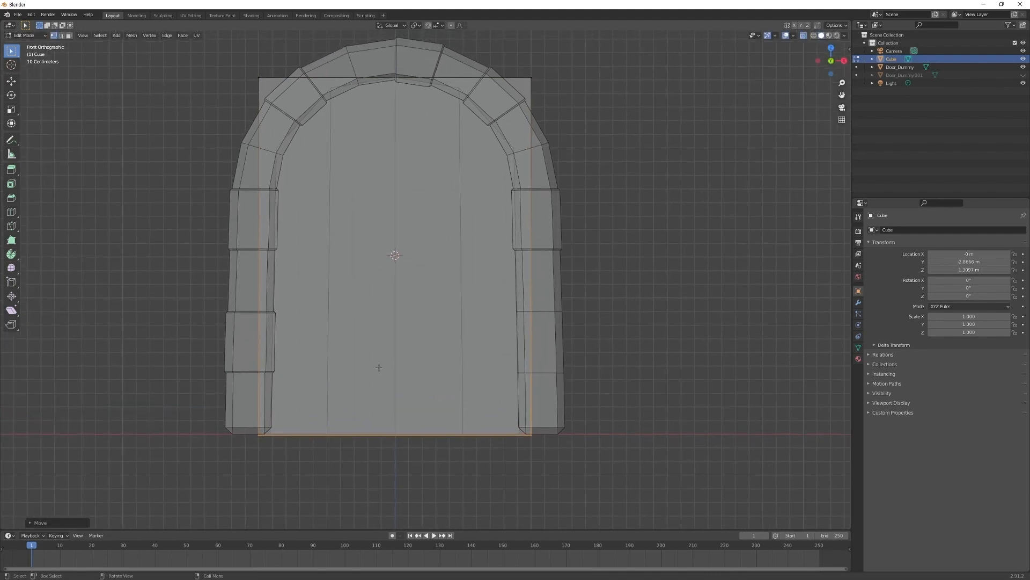
# - Select the whole slab and narrow it along X to fit between the frame's side posts at the base
pyautogui.moveTo(259, 93); pyautogui.dragTo(510, 415)
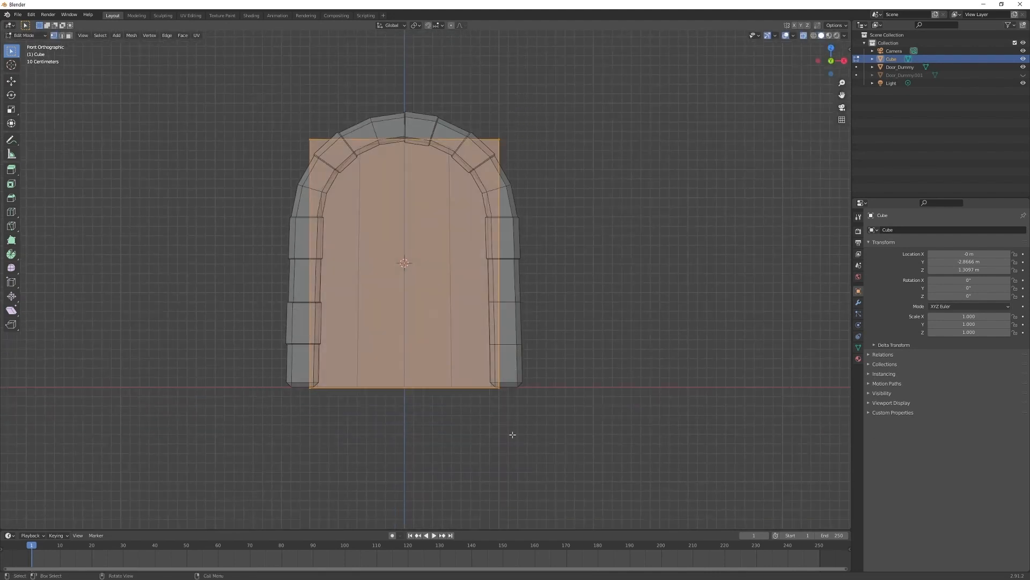
pyautogui.scroll(4, 491, 394)
pyautogui.keyDown('shift'); pyautogui.moveTo(463, 440); pyautogui.dragTo(450, 301, button='middle'); pyautogui.keyUp('shift')
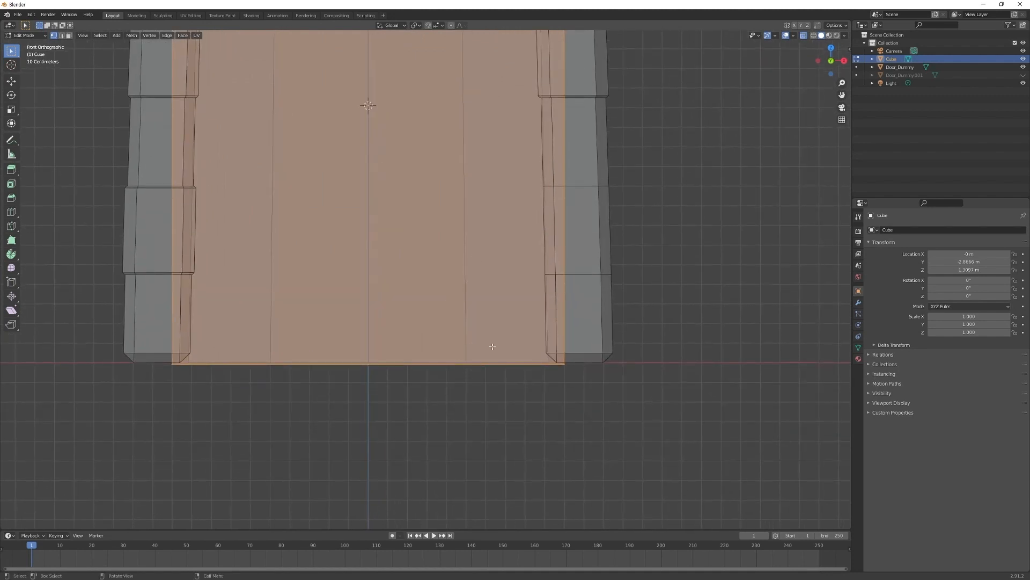
pyautogui.press('s')
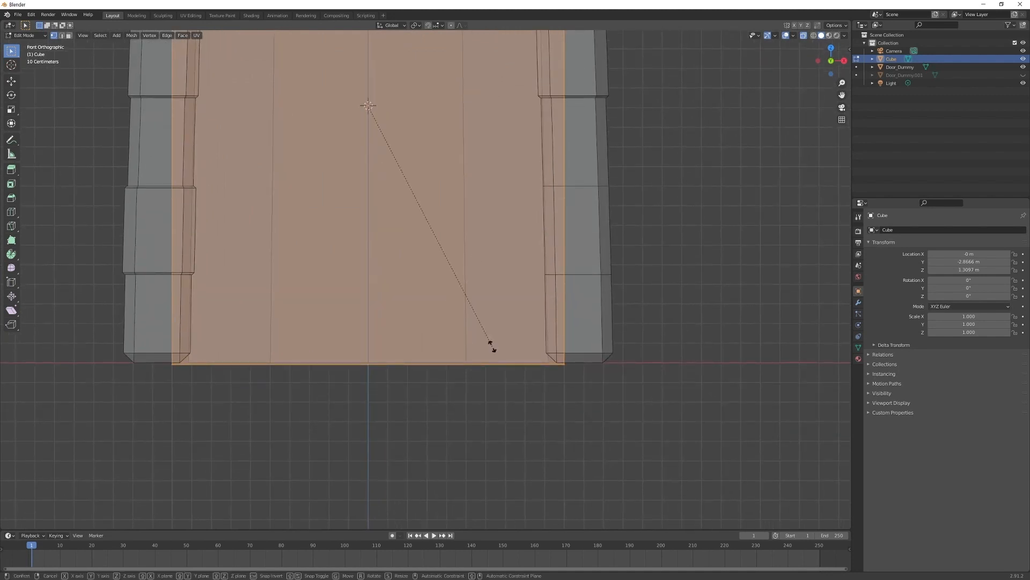
pyautogui.press('x')
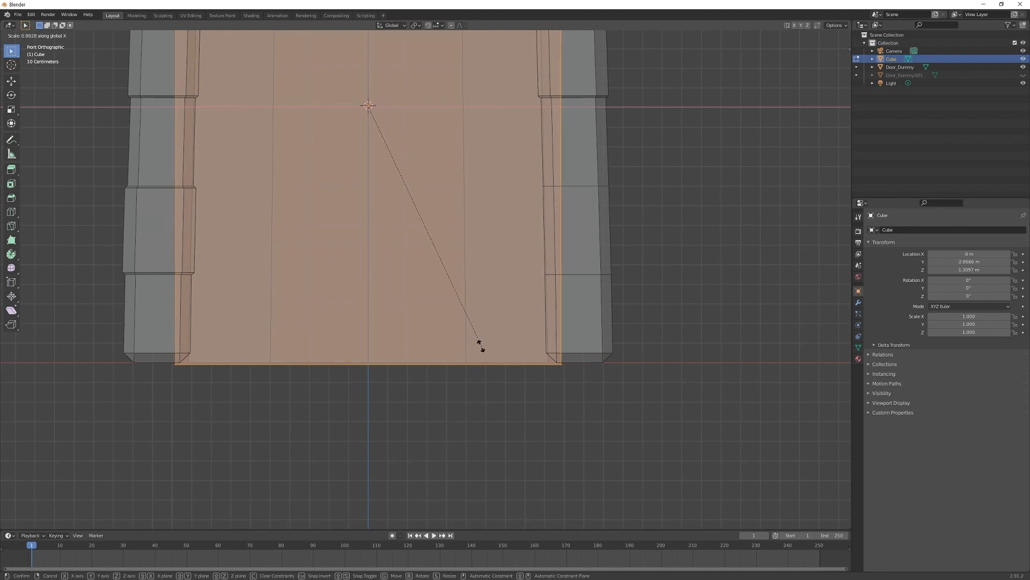
pyautogui.click(480, 345)
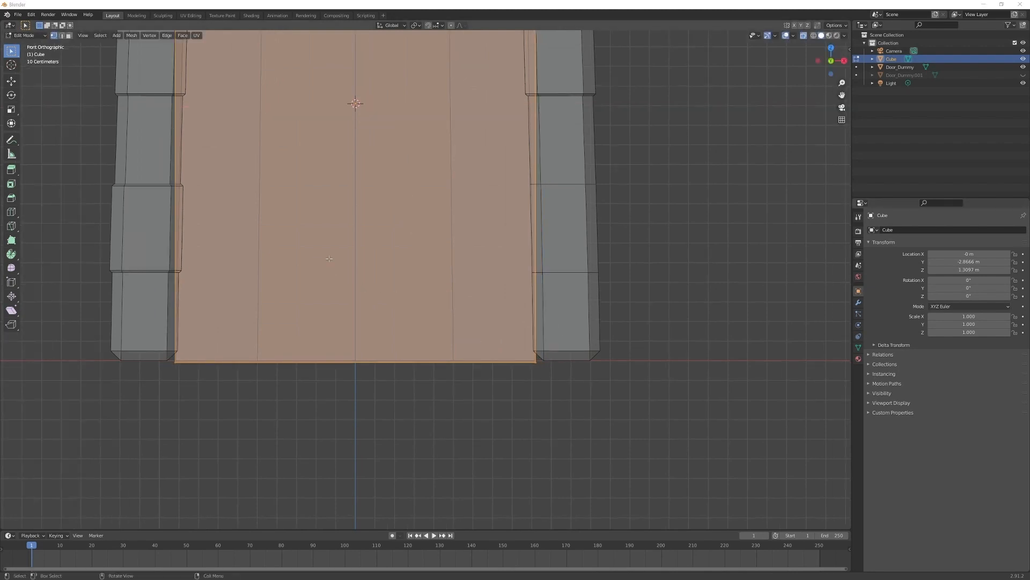
# - Divide the slab into equal vertical planks with 5 centred loop cuts
pyautogui.moveTo(396, 248)
pyautogui.mouseDown(button='middle')
pyautogui.moveTo(384, 349)
pyautogui.moveTo(402, 267)
pyautogui.mouseUp(button='middle')
pyautogui.press('KP_1')
pyautogui.scroll(-4, 401, 247)
pyautogui.hotkey('ctrl', 'r')
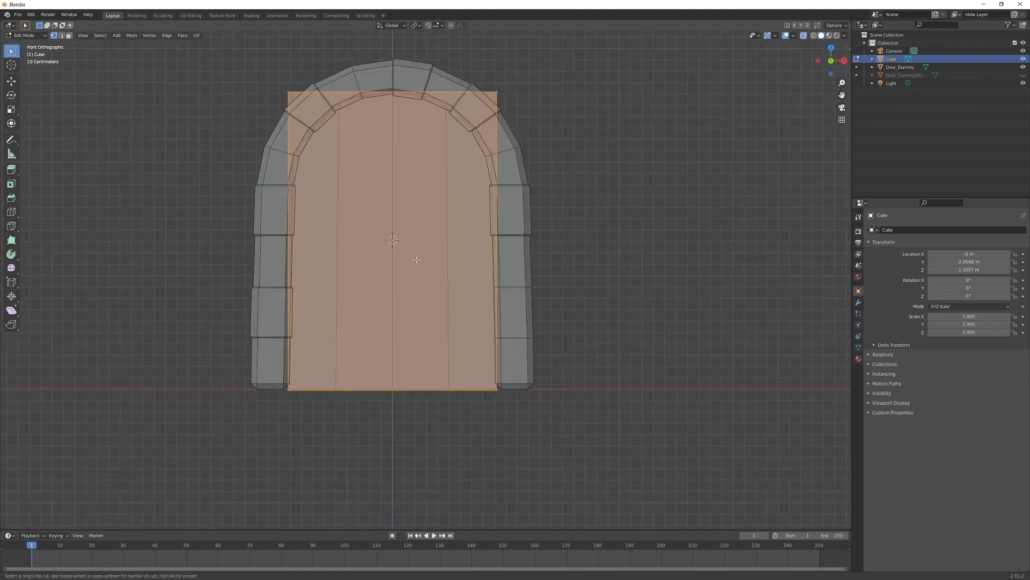
pyautogui.scroll(3, 400, 95)
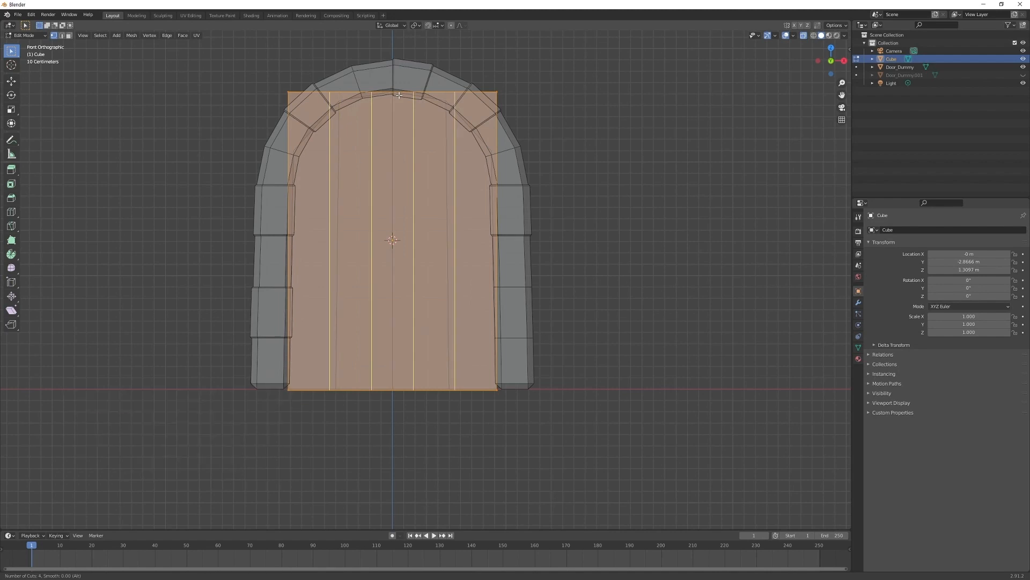
pyautogui.scroll(1, 399, 95)
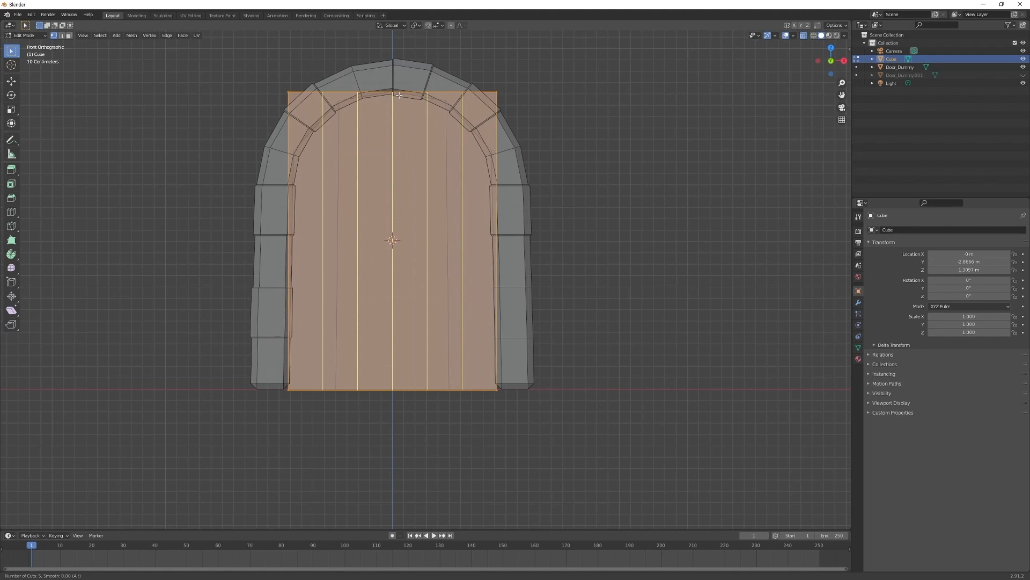
pyautogui.click(400, 95)
pyautogui.rightClick(400, 95)
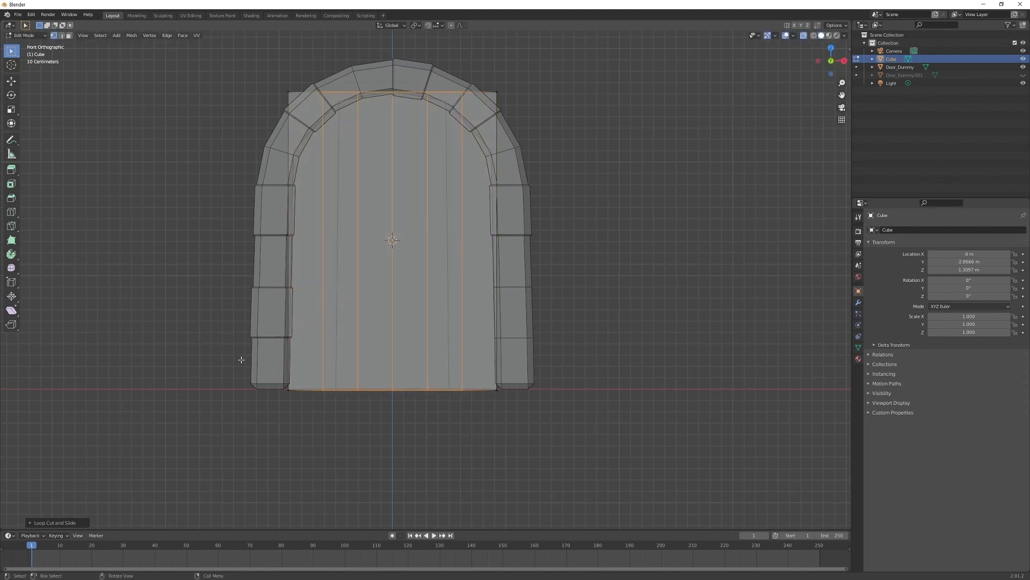
pyautogui.click(28, 521)
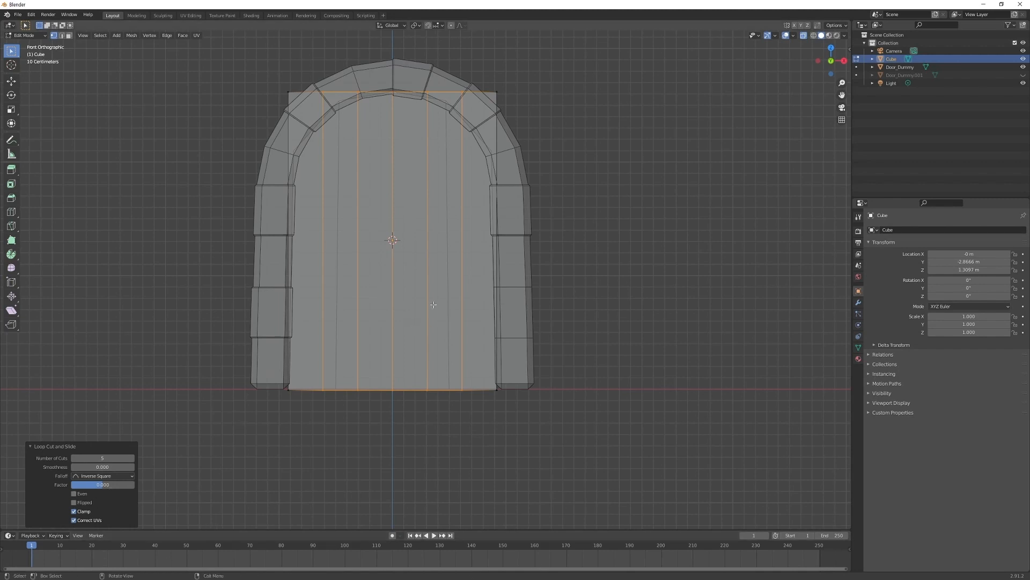
pyautogui.moveTo(404, 265)
pyautogui.mouseDown(button='middle')
pyautogui.moveTo(299, 285)
pyautogui.moveTo(400, 271)
pyautogui.mouseUp(button='middle')
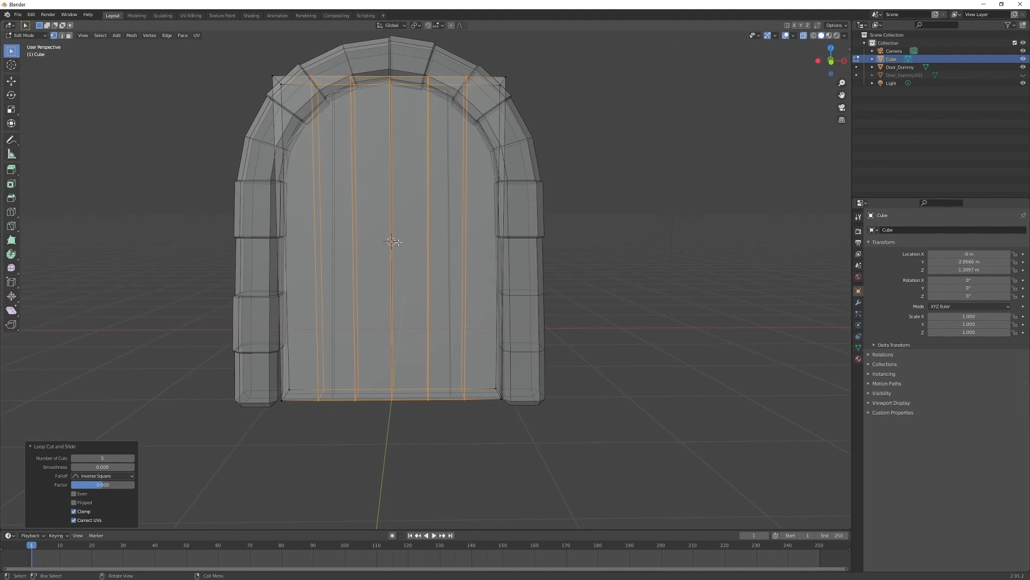
# - Delete the vertices of all planks except the outermost one on the positive X side
pyautogui.press('KP_1')
pyautogui.moveTo(450, 68); pyautogui.dragTo(114, 458)
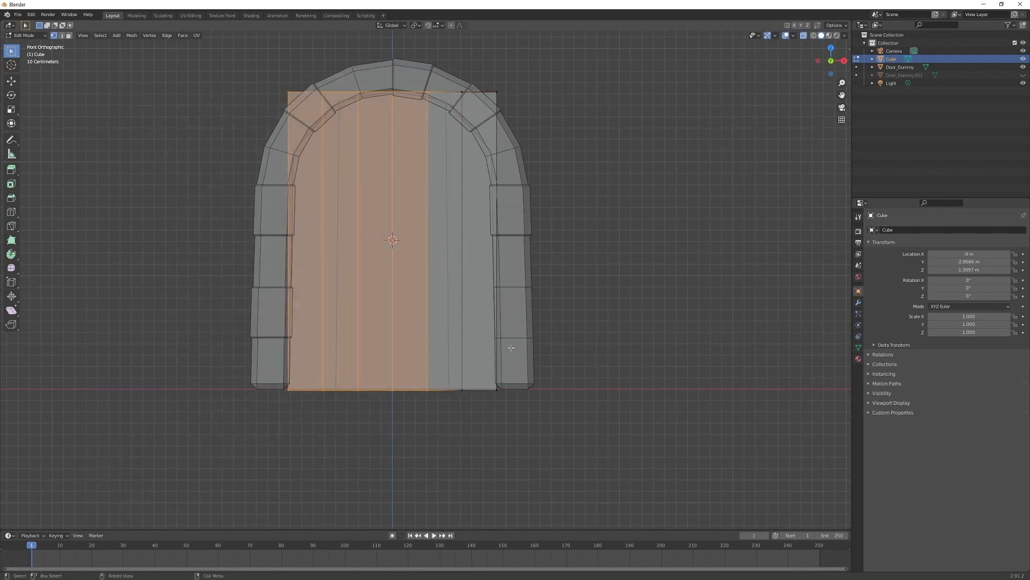
pyautogui.press('x')
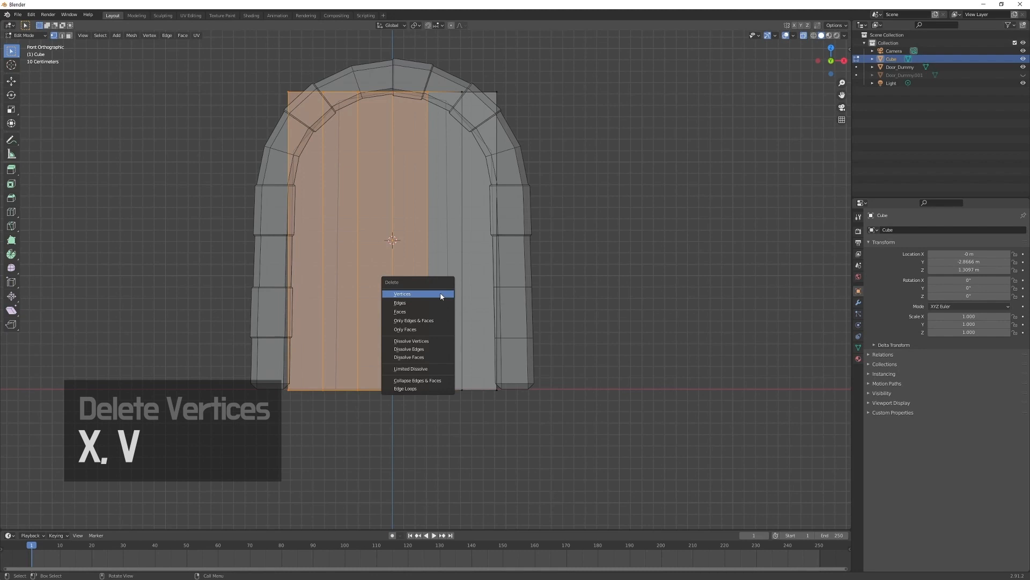
pyautogui.press('v')
# - Fill the remaining plank's open side with a face between its two long vertical edges
pyautogui.moveTo(445, 215); pyautogui.dragTo(477, 229, button='middle')
pyautogui.press('2')
pyautogui.click(479, 220)
pyautogui.keyDown('shift'); pyautogui.click(465, 204); pyautogui.keyUp('shift')
pyautogui.press('f')
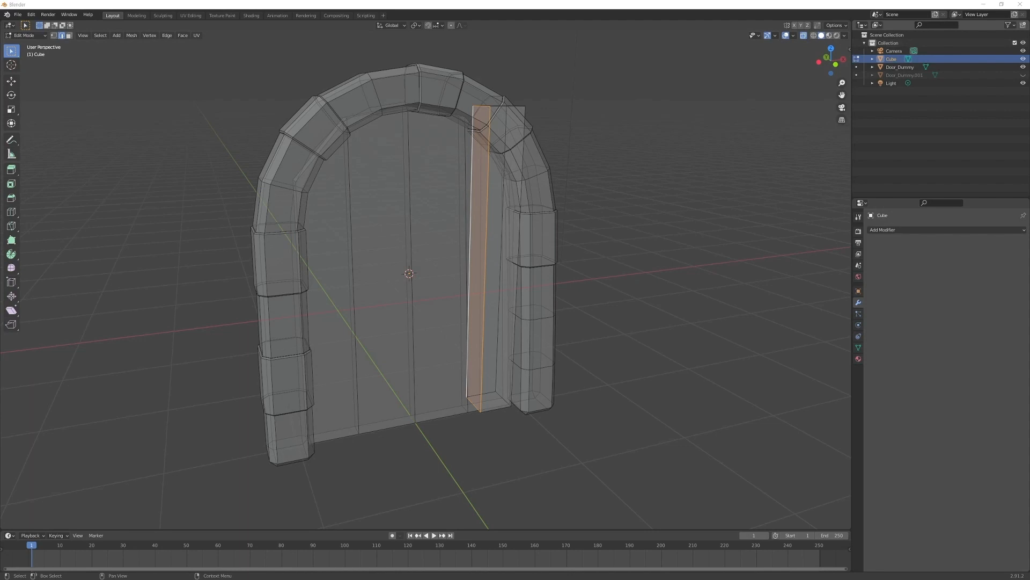
# - Add an Array modifier to the plank with a count of 3 and a relative offset X factor of -1
pyautogui.click(870, 229)
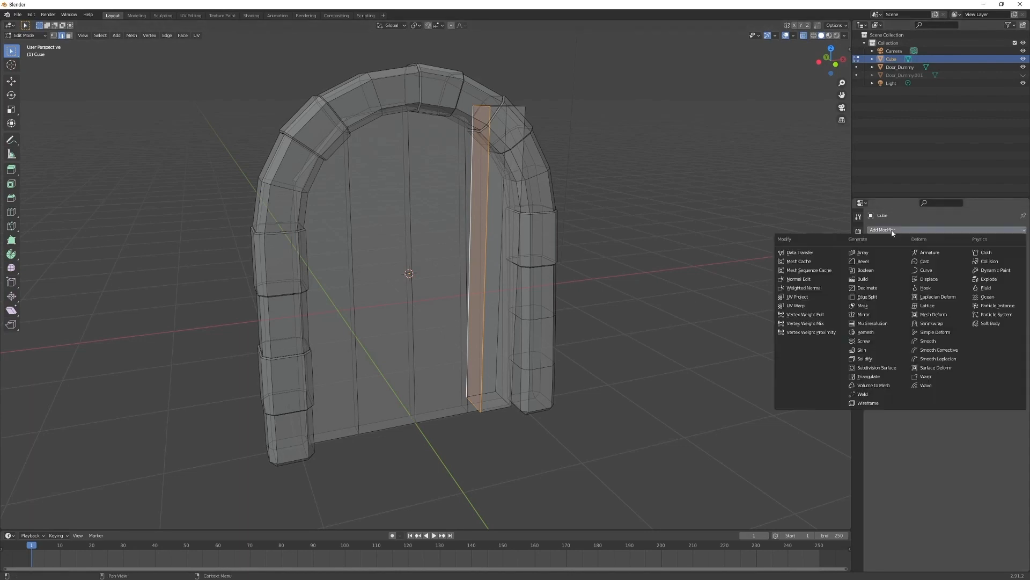
pyautogui.click(862, 253)
pyautogui.click(974, 267)
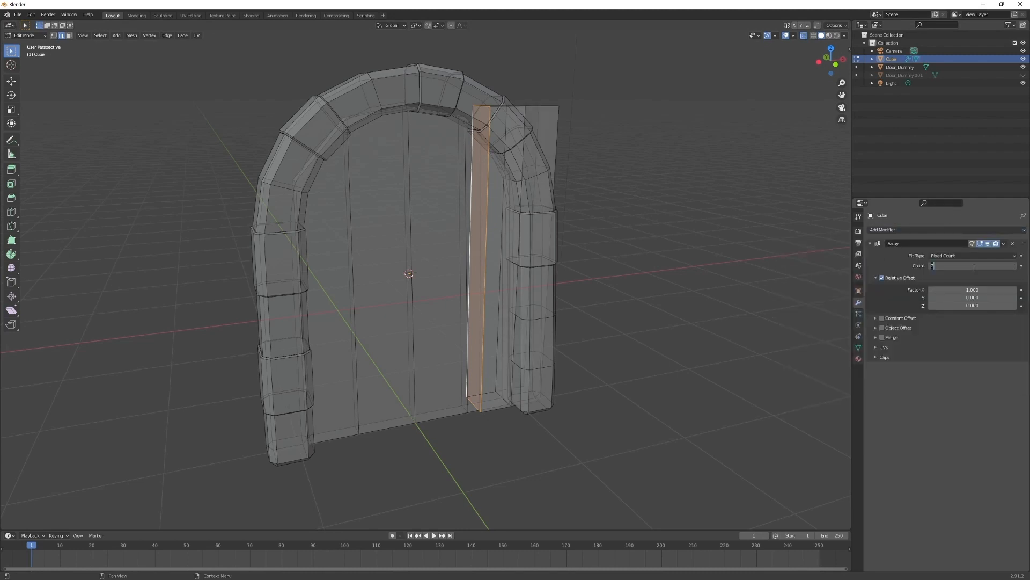
pyautogui.write('3')
pyautogui.press('Return')
pyautogui.click(975, 290)
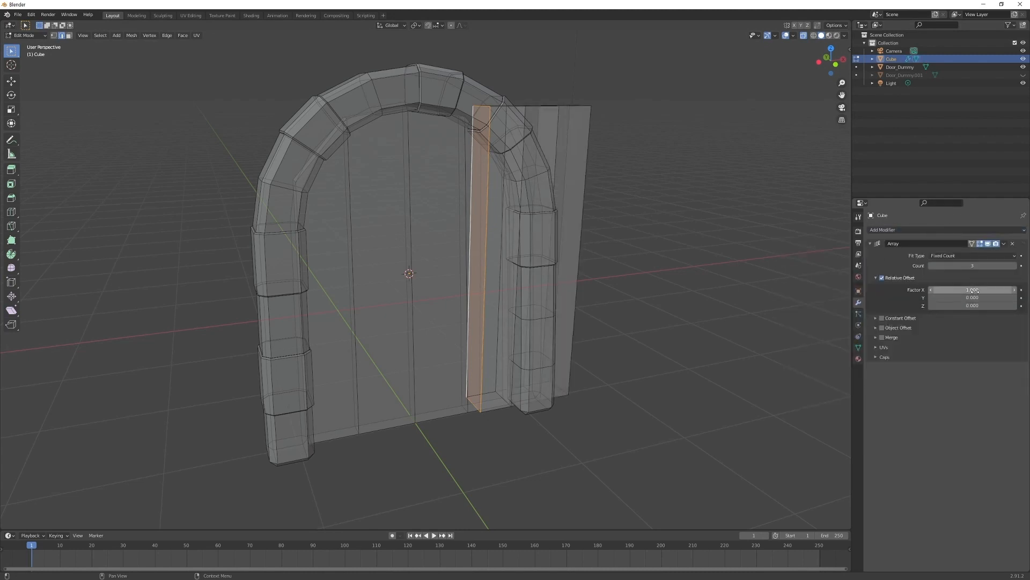
pyautogui.write('-1')
pyautogui.press('Return')
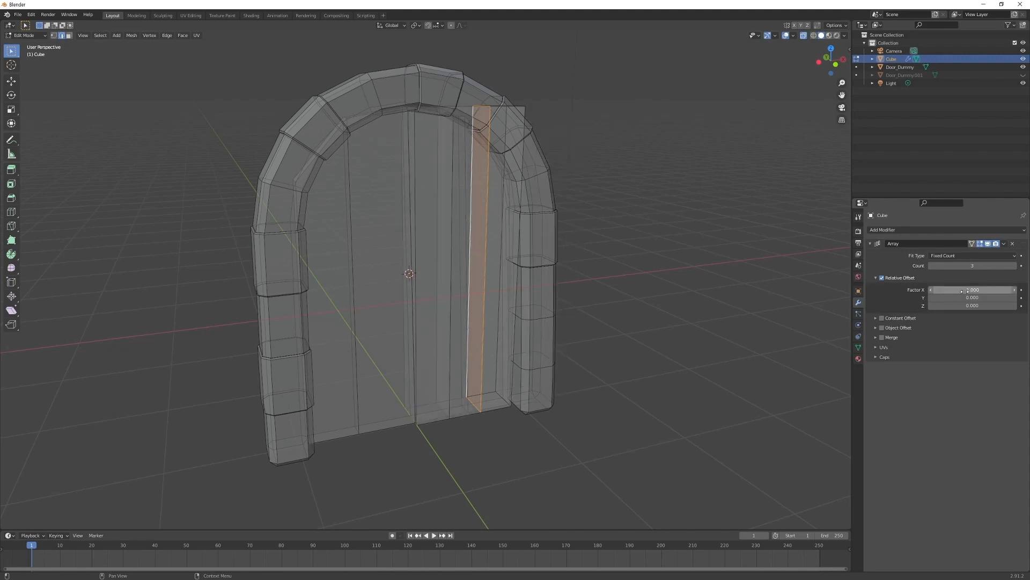
pyautogui.moveTo(616, 243); pyautogui.dragTo(489, 256, button='middle')
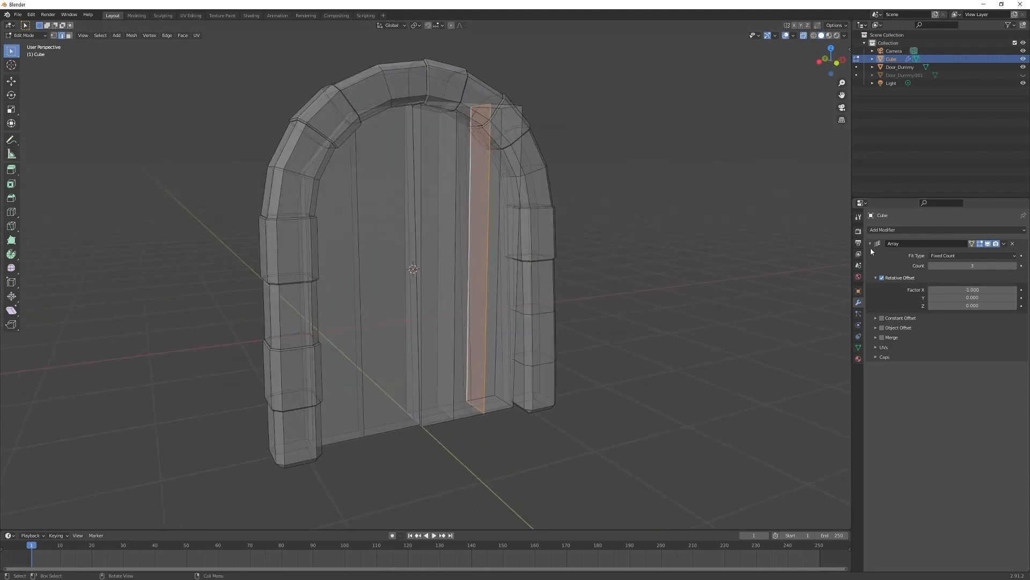
# - Add a Mirror modifier on the X axis to the planks and inspect them with Door_Dummy temporarily hidden
pyautogui.click(947, 231)
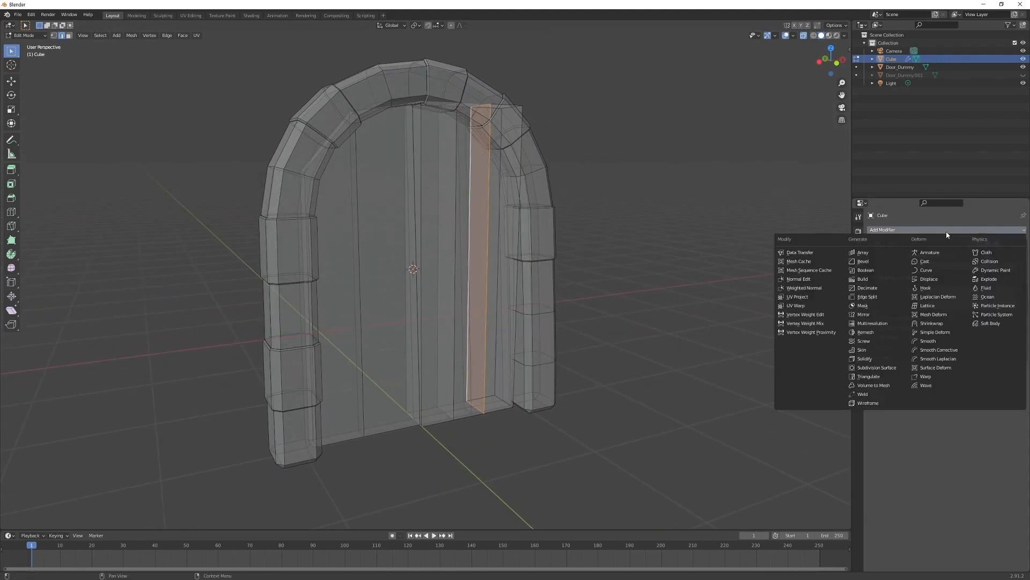
pyautogui.click(875, 317)
pyautogui.moveTo(558, 349); pyautogui.dragTo(522, 347, button='middle')
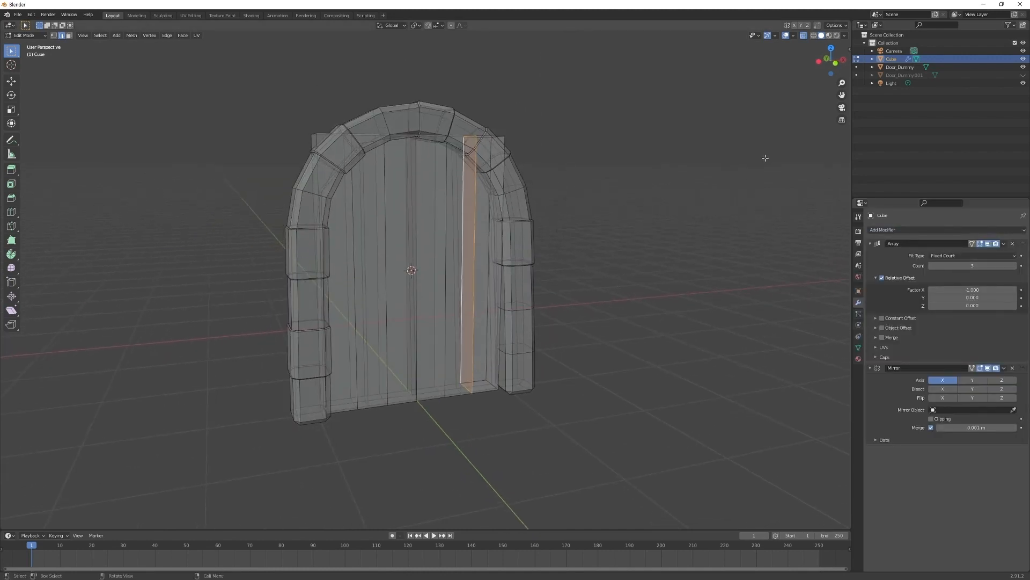
pyautogui.click(1023, 66)
pyautogui.moveTo(370, 295); pyautogui.dragTo(489, 194, button='middle')
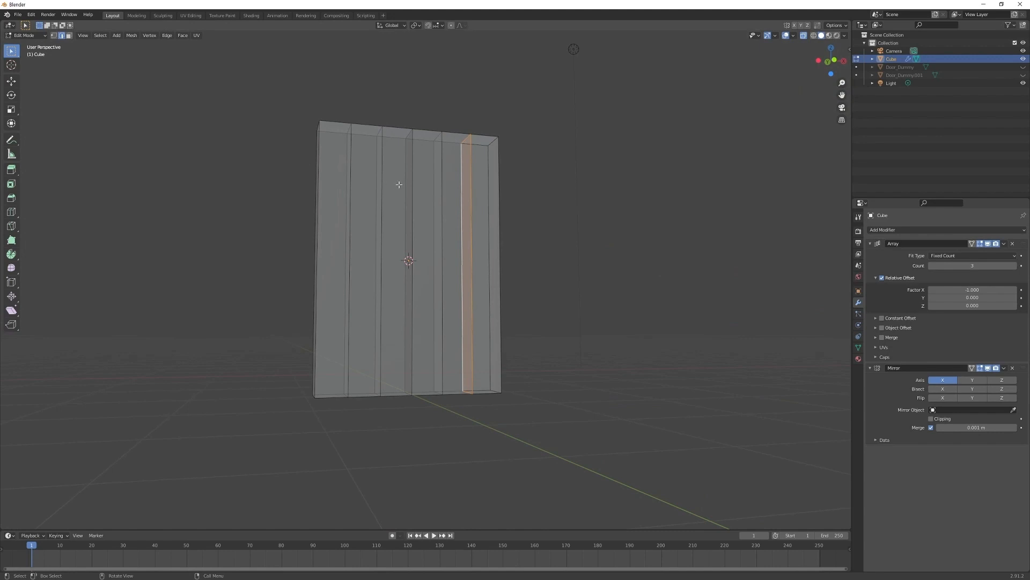
pyautogui.click(1023, 67)
pyautogui.moveTo(503, 284); pyautogui.dragTo(483, 306, button='middle')
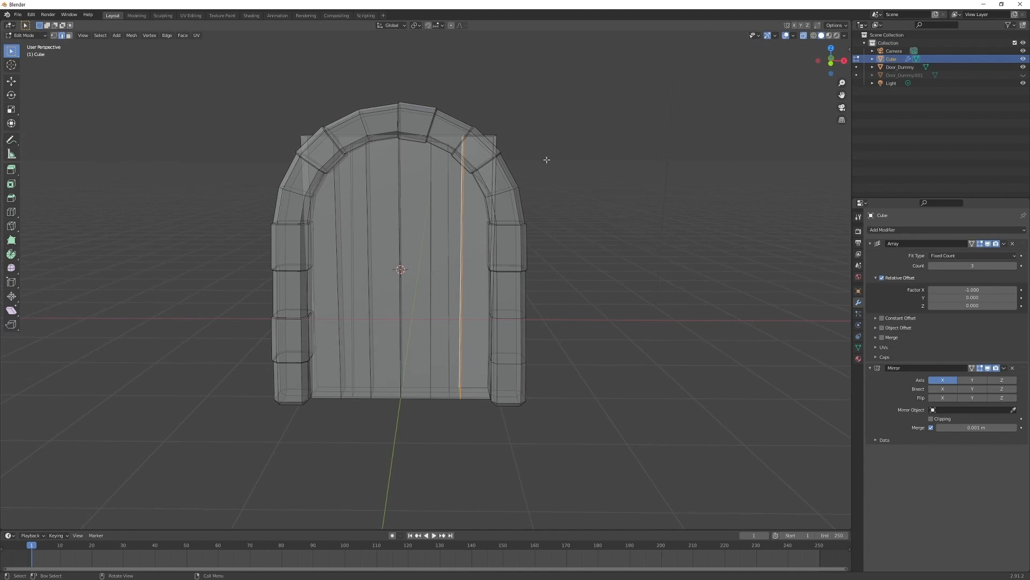
# - Switch the plank mesh to Object Mode and apply its Array modifier
pyautogui.click(32, 36)
pyautogui.click(27, 47)
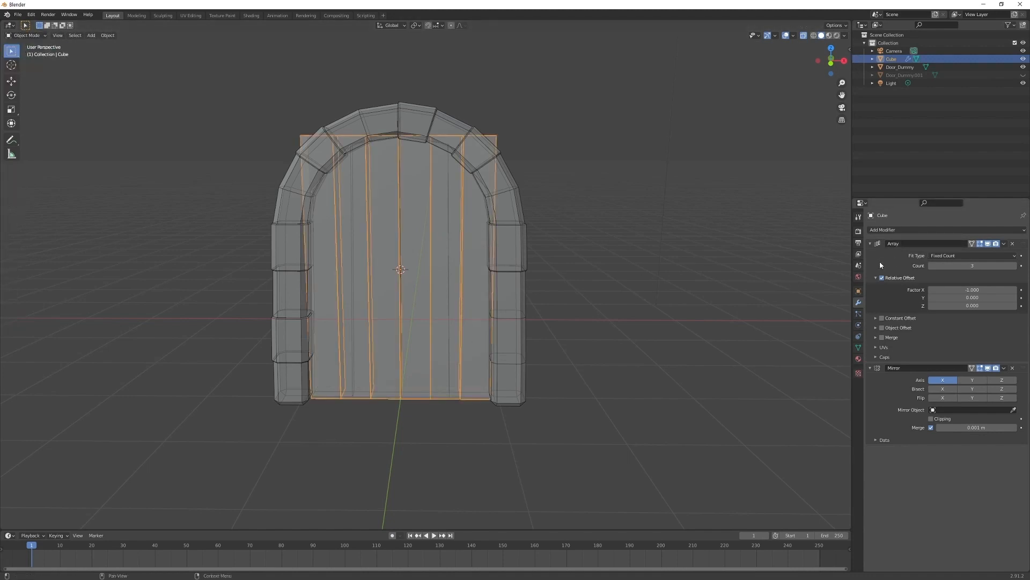
pyautogui.click(1004, 244)
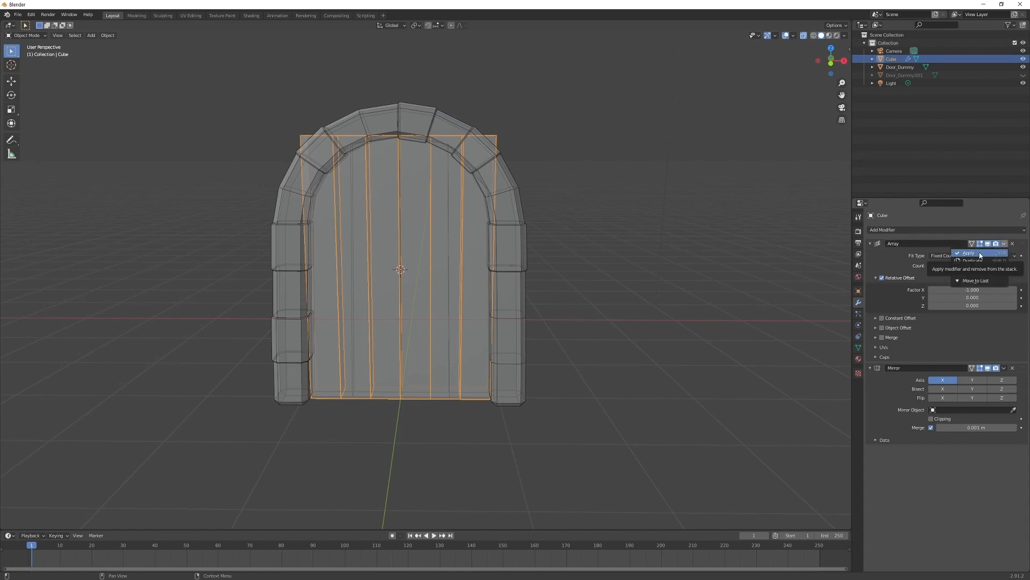
pyautogui.click(980, 253)
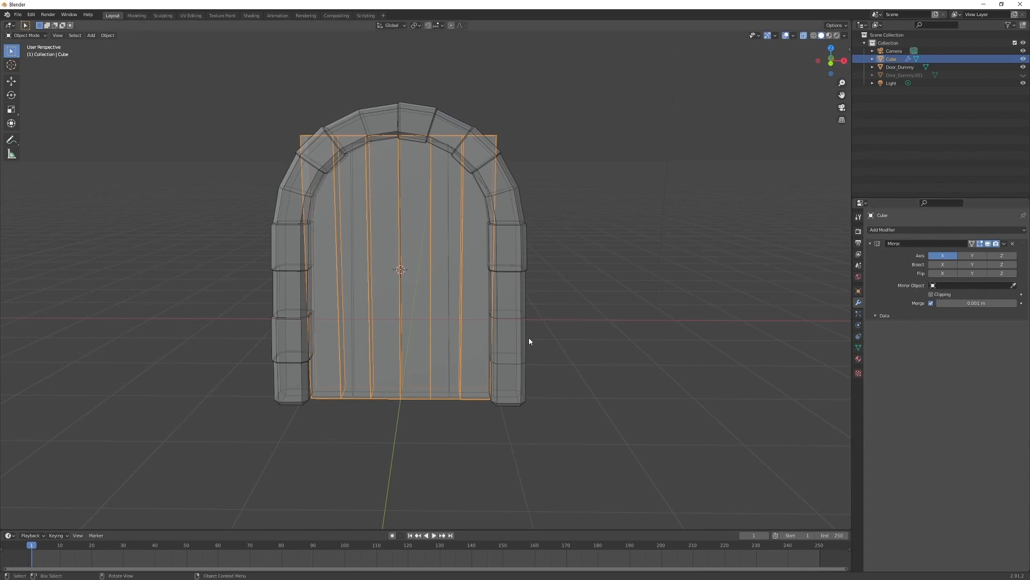
pyautogui.moveTo(531, 331); pyautogui.dragTo(598, 279, button='middle')
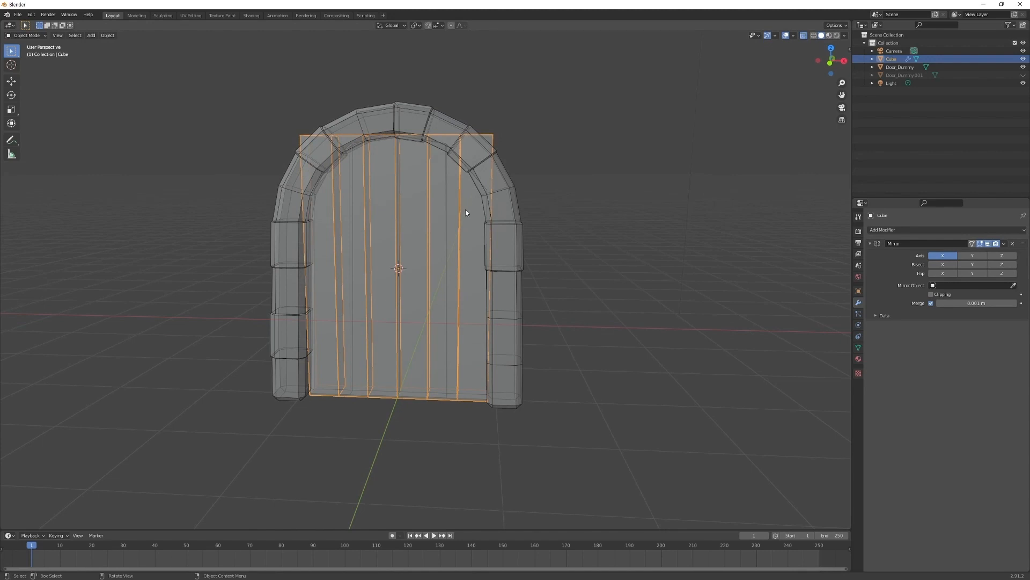
# - Lower the top face of the outermost plank on the positive X side by about 0.27 m along Z
pyautogui.press('Tab')
pyautogui.moveTo(473, 200); pyautogui.dragTo(488, 147, button='middle')
pyautogui.press('3')
pyautogui.click(485, 148)
pyautogui.press('KP_1')
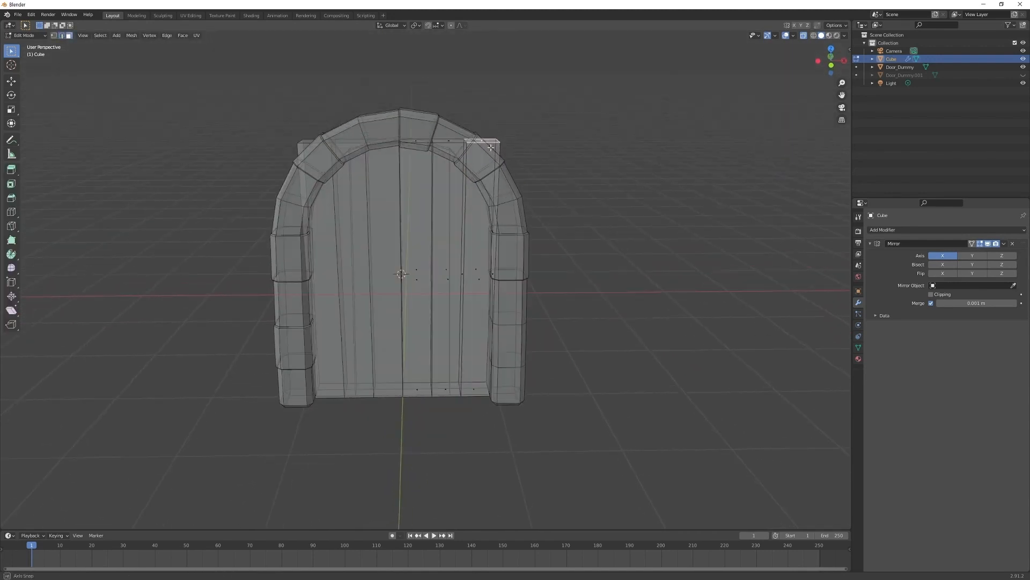
pyautogui.scroll(3, 445, 154)
pyautogui.scroll(1, 446, 153)
pyautogui.keyDown('shift'); pyautogui.moveTo(446, 154); pyautogui.dragTo(419, 287, button='middle'); pyautogui.keyUp('shift')
pyautogui.press('g')
pyautogui.press('z')
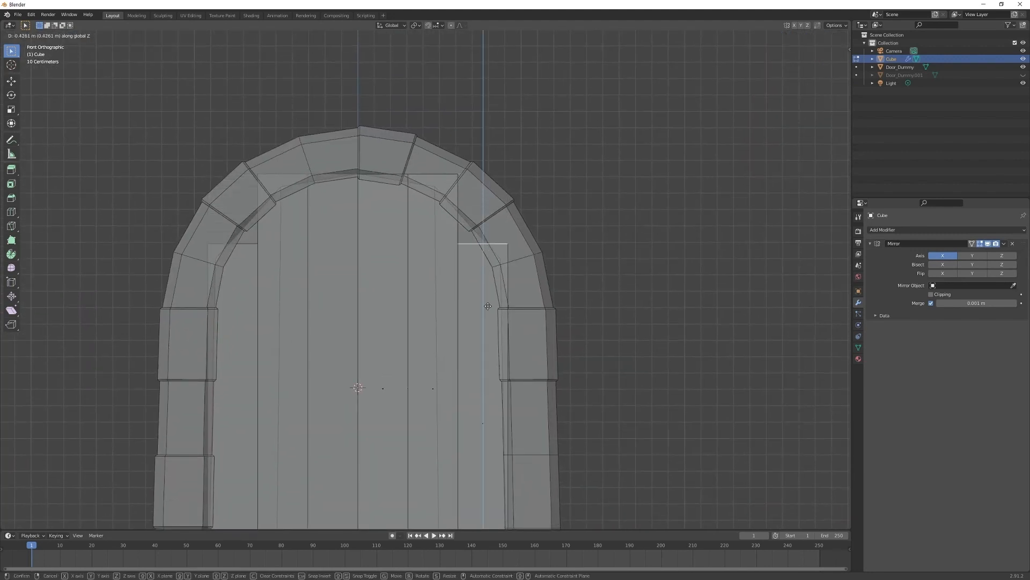
pyautogui.click(494, 276)
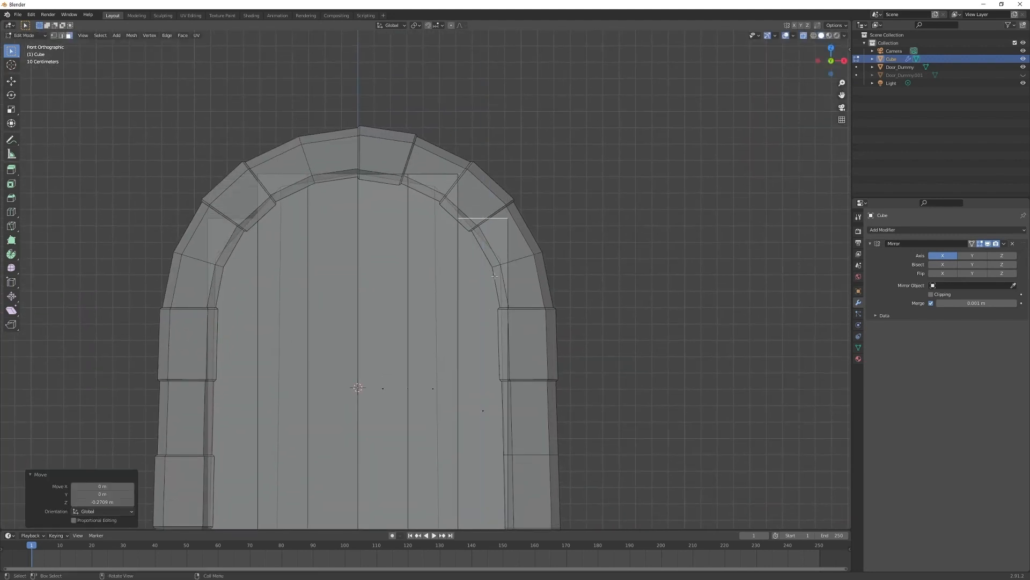
# - Lower the top face of the plank next to the outermost one by about 0.066 m along Z
pyautogui.click(438, 173)
pyautogui.press('g')
pyautogui.press('z')
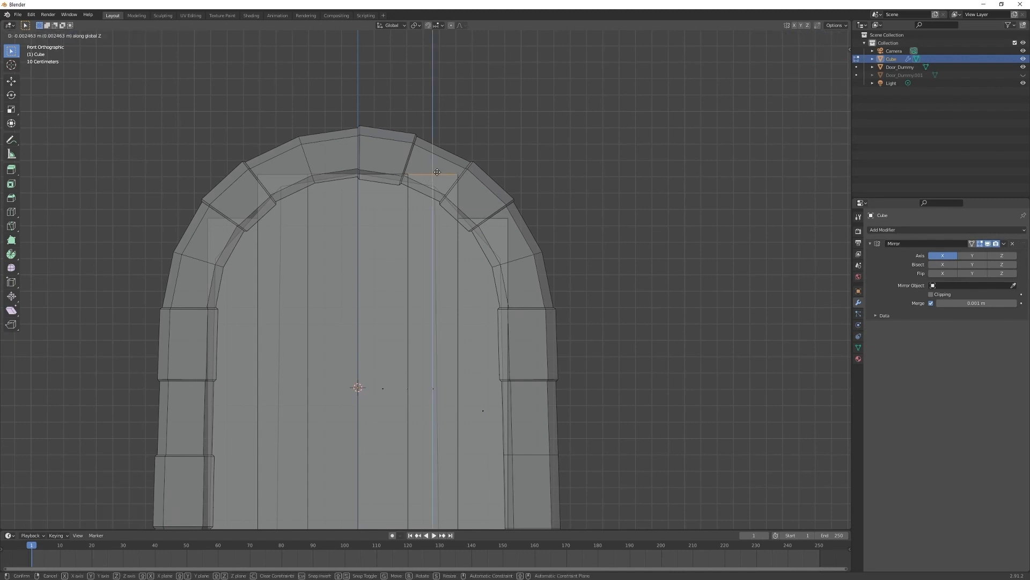
pyautogui.click(440, 182)
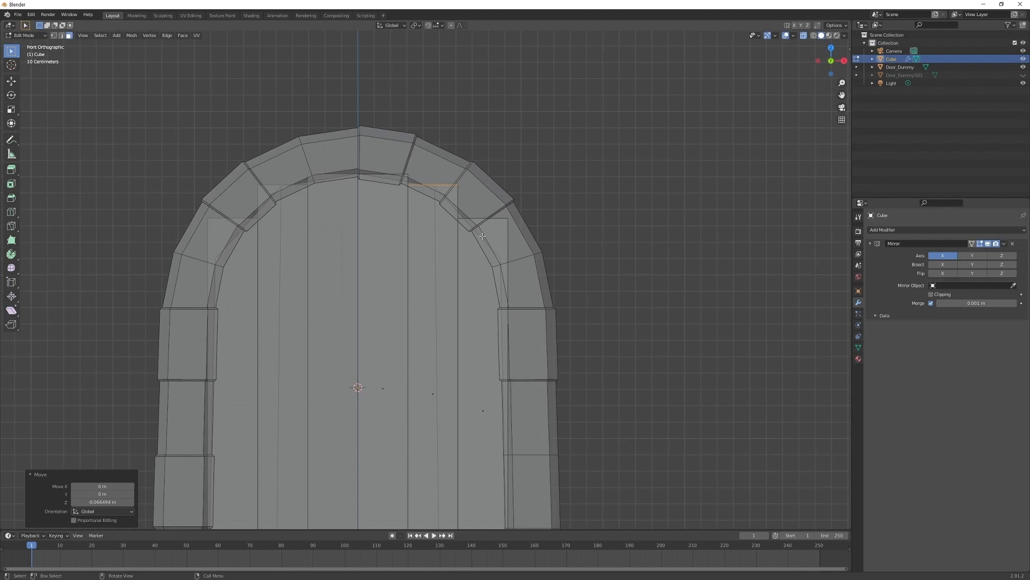
# - Lower the second plank's outer top vertices along Z to slope its top along the arch
pyautogui.press('1')
pyautogui.moveTo(446, 170); pyautogui.dragTo(474, 192)
pyautogui.press('g')
pyautogui.press('z')
pyautogui.click(475, 217)
# - Lower the outermost plank's outer top vertices and the top vertices between the two inner planks along Z to follow the arch
pyautogui.keyDown('shift'); pyautogui.moveTo(477, 215); pyautogui.dragTo(440, 191, button='middle'); pyautogui.keyUp('shift')
pyautogui.moveTo(457, 180); pyautogui.dragTo(478, 213)
pyautogui.press('g')
pyautogui.press('z')
pyautogui.scroll(4, 441, 143)
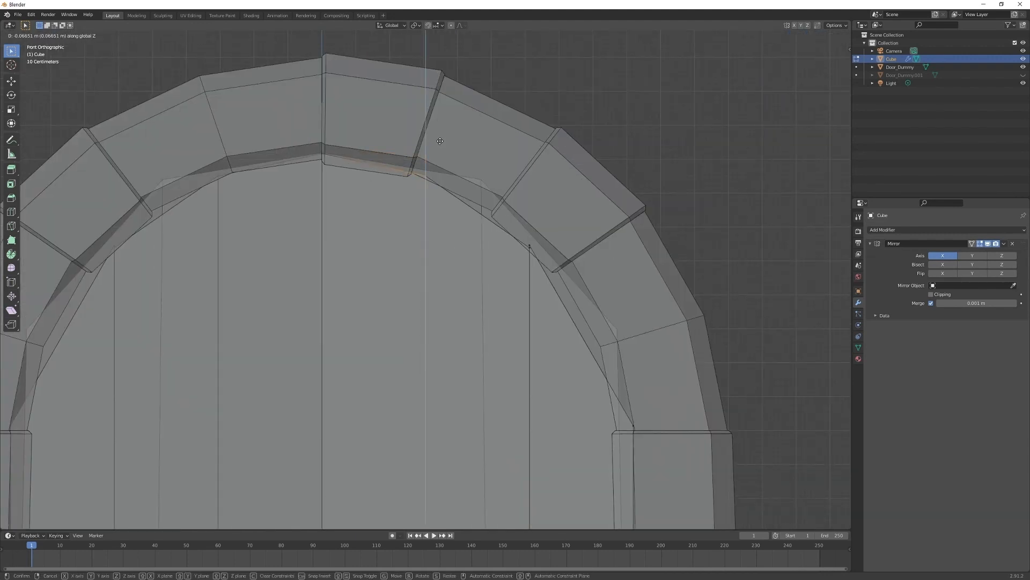
pyautogui.click(440, 141)
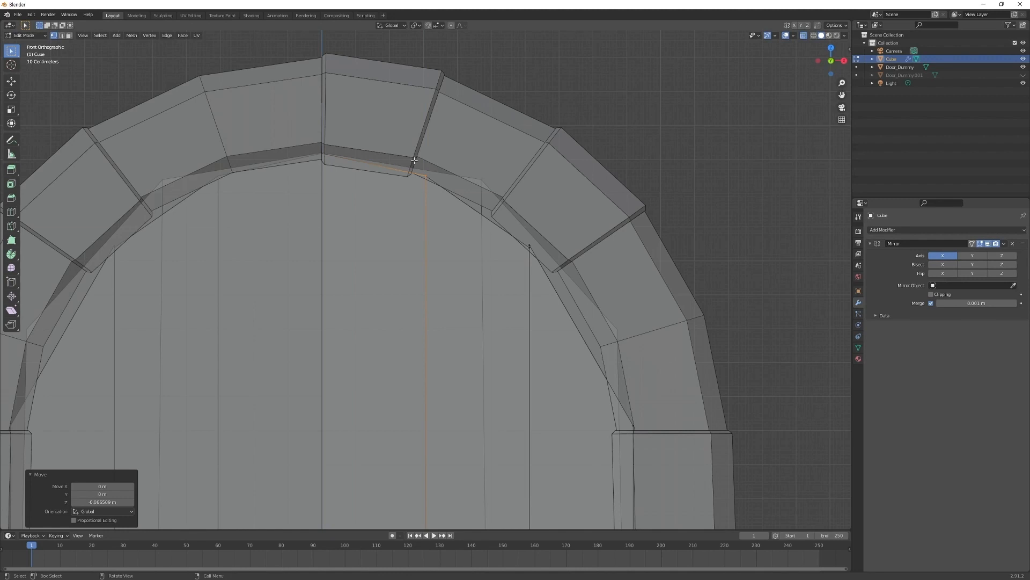
# - Lower the door's top vertices on the centre line by about 0.013 m along Z
pyautogui.moveTo(297, 116); pyautogui.dragTo(350, 159)
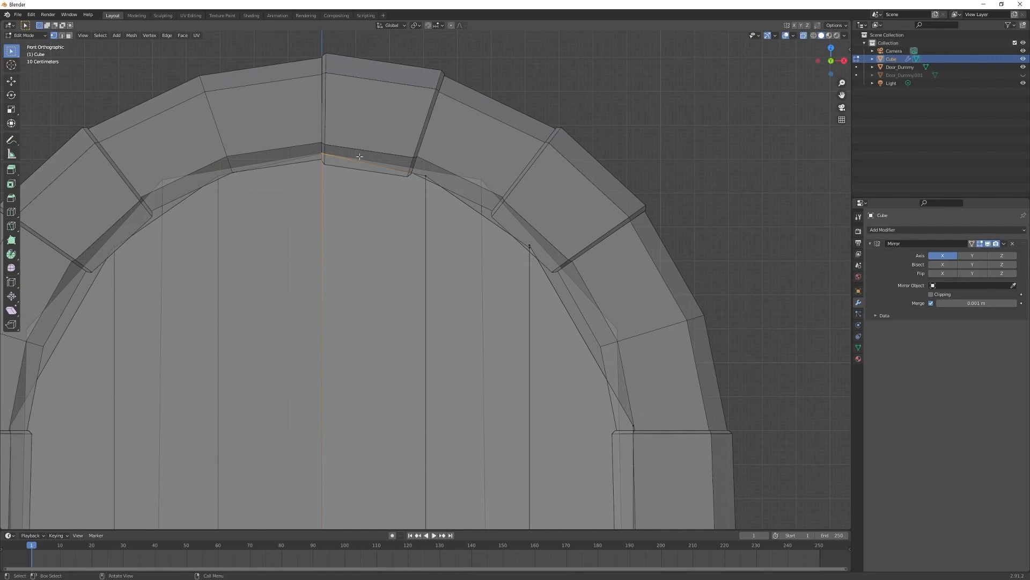
pyautogui.press('g')
pyautogui.press('z')
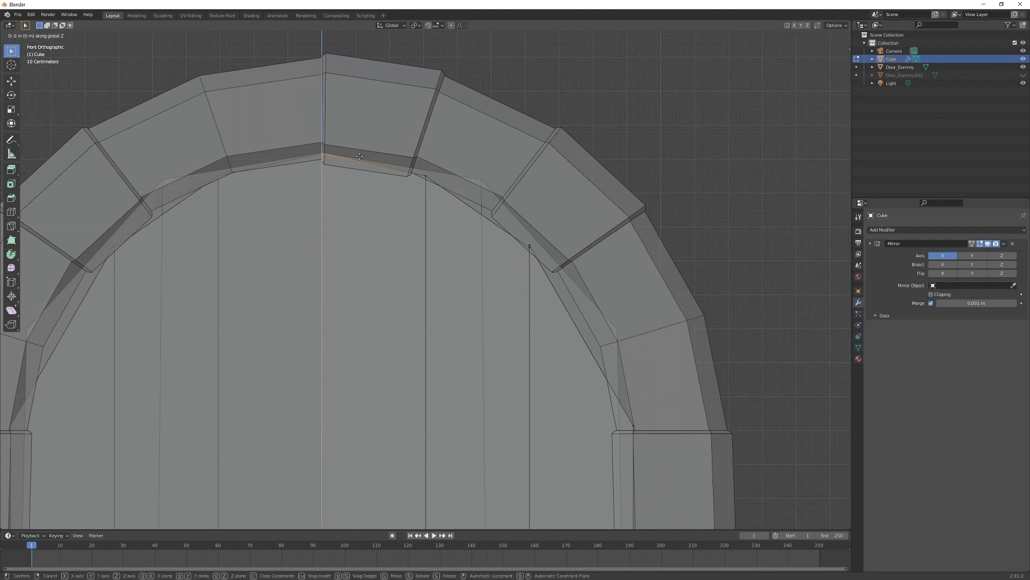
pyautogui.click(363, 161)
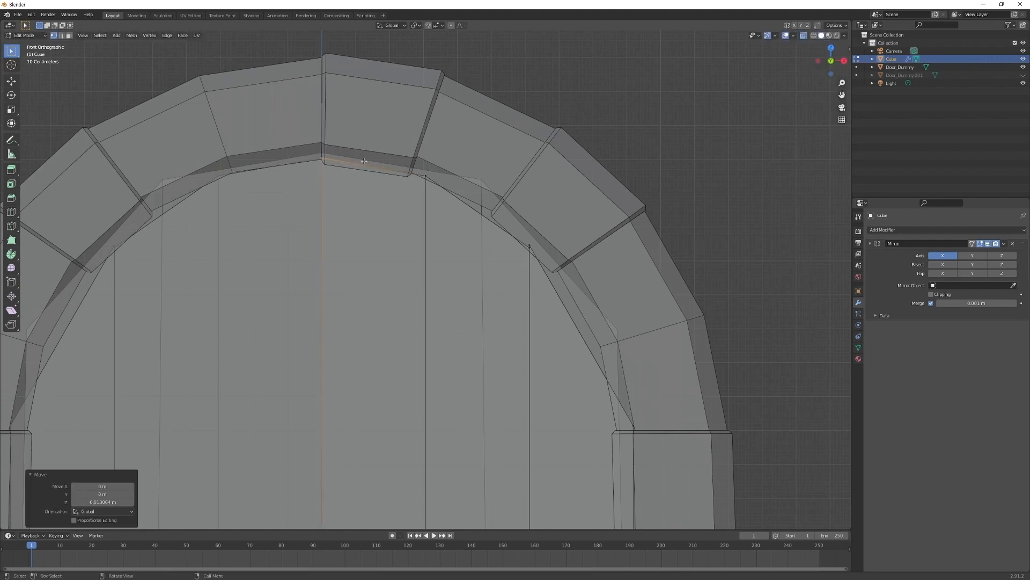
# - Add a centred vertical loop cut to each of the three planks on the positive X side
pyautogui.scroll(-3, 427, 216)
pyautogui.keyDown('shift'); pyautogui.moveTo(446, 263); pyautogui.dragTo(403, 161, button='middle'); pyautogui.keyUp('shift')
pyautogui.hotkey('ctrl', 'r')
pyautogui.click(362, 115)
pyautogui.rightClick(362, 116)
pyautogui.hotkey('ctrl', 'r')
pyautogui.click(422, 144)
pyautogui.rightClick(421, 144)
pyautogui.hotkey('ctrl', 'r')
pyautogui.click(482, 202)
pyautogui.rightClick(481, 200)
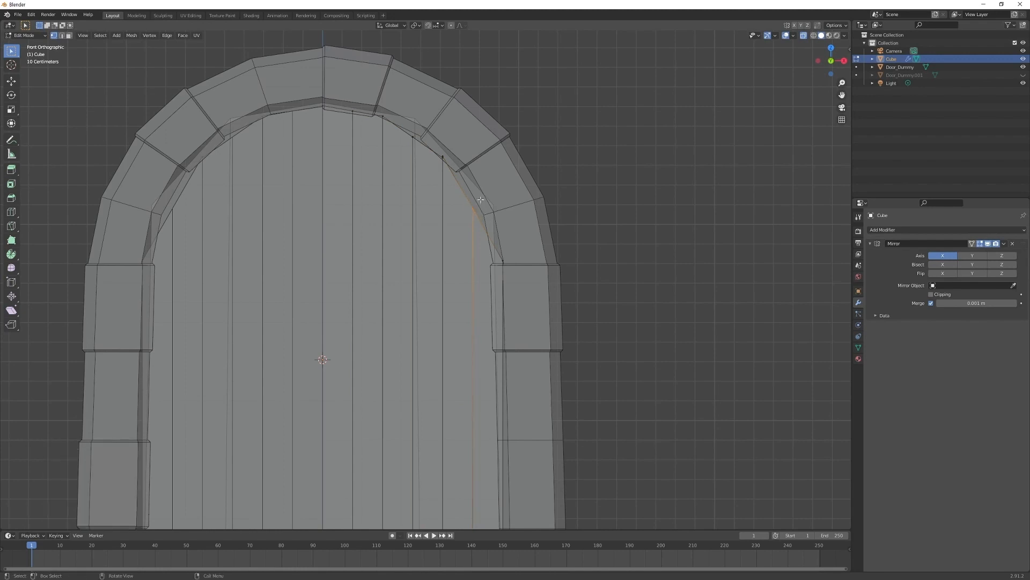
# - Raise the outermost plank's centre loop about 0.094 m along Z and raise the second plank's loop to fit the arch
pyautogui.press('g')
pyautogui.press('z')
pyautogui.rightClick(483, 176)
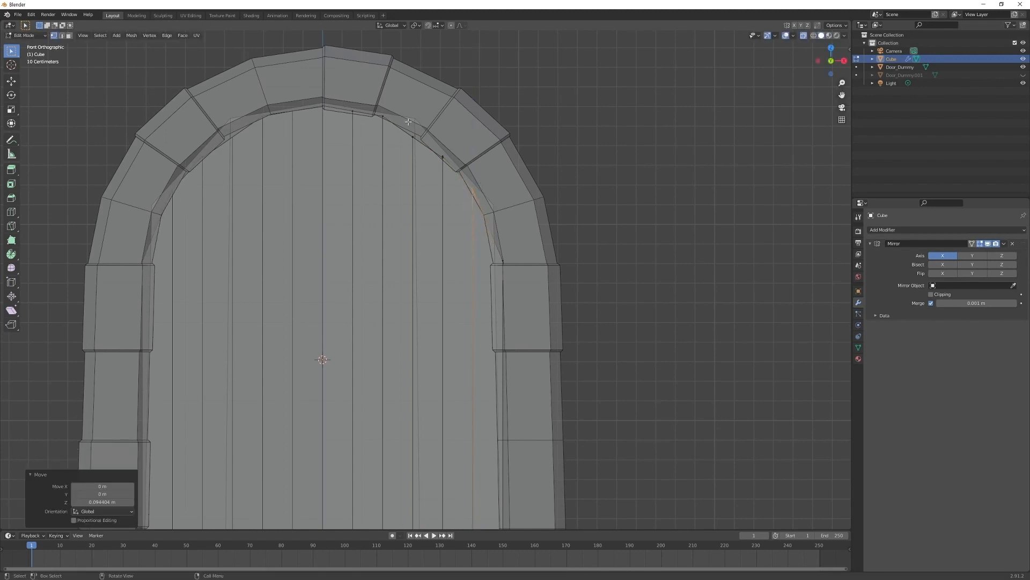
pyautogui.keyDown('alt'); pyautogui.click(420, 146); pyautogui.keyUp('alt')
pyautogui.press('g')
pyautogui.press('z')
pyautogui.click(379, 112)
# - Raise the innermost plank's centre loop by about 0.014 m along Z to round the door's top
pyautogui.keyDown('alt'); pyautogui.click(360, 115); pyautogui.keyUp('alt')
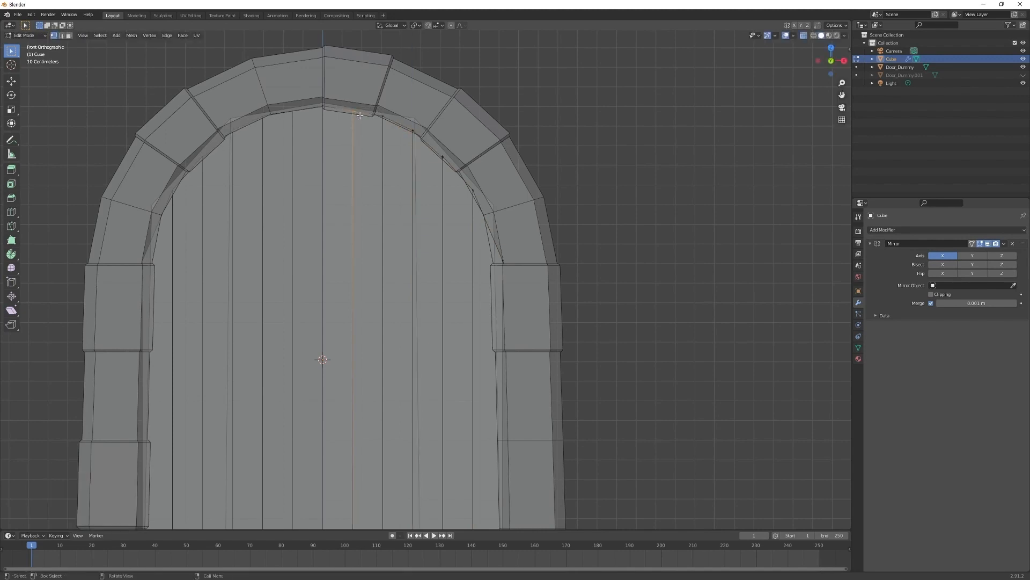
pyautogui.press('g')
pyautogui.press('z')
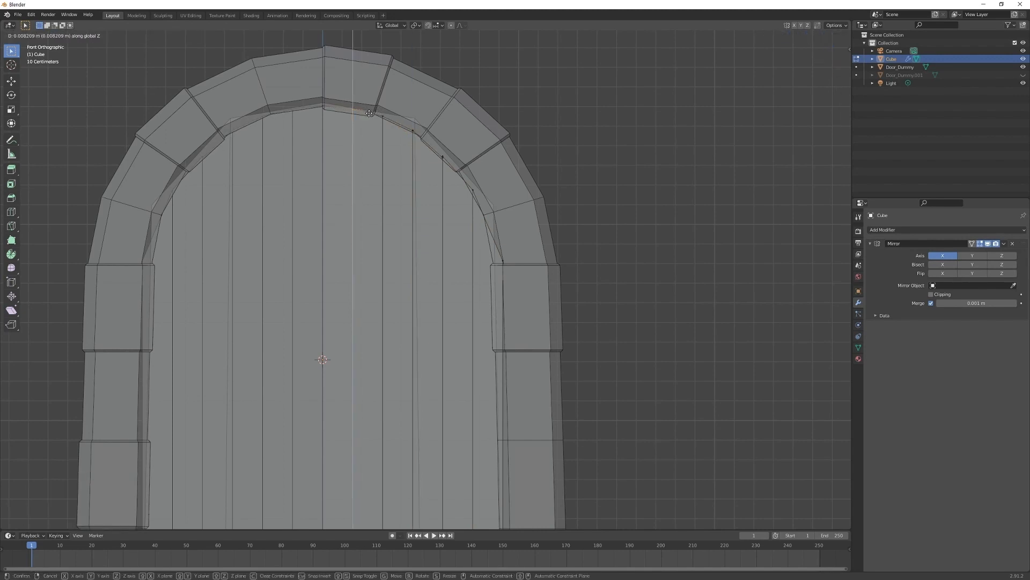
pyautogui.click(370, 112)
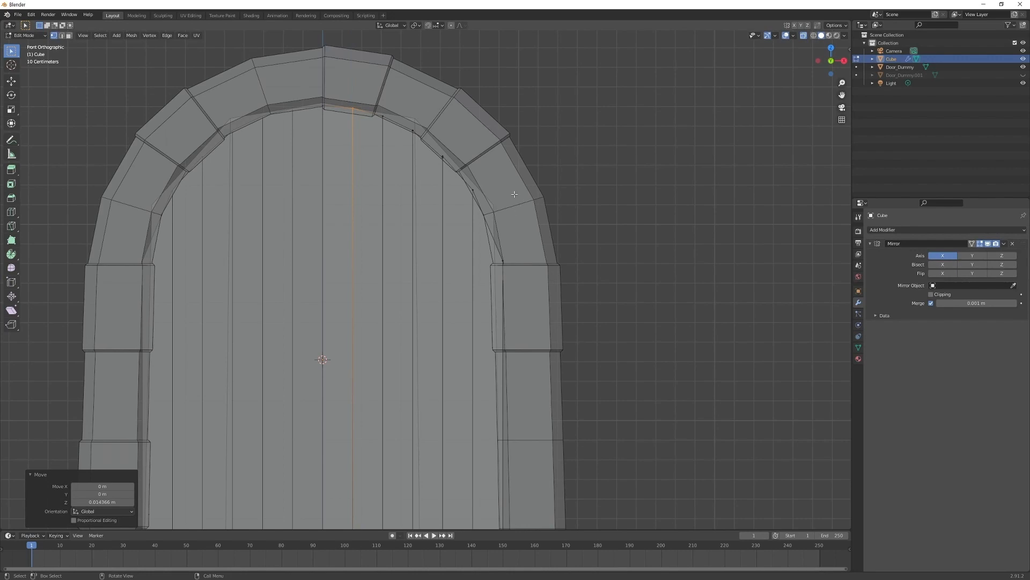
# - Hide Door_Dummy, clear the mesh selection and inspect the arched plank door
pyautogui.moveTo(500, 227); pyautogui.dragTo(470, 229, button='middle')
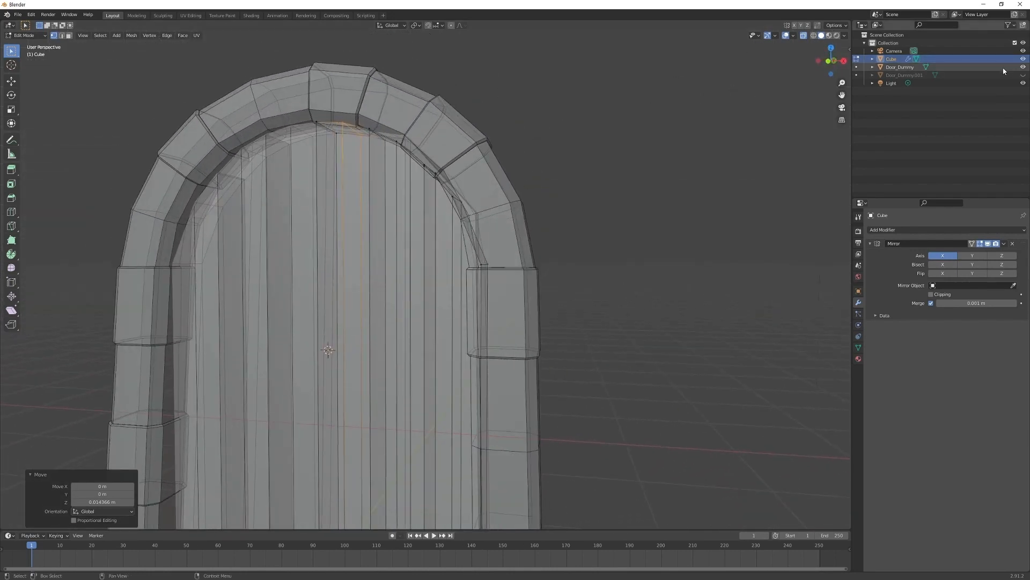
pyautogui.click(1023, 67)
pyautogui.moveTo(379, 198); pyautogui.dragTo(473, 230, button='middle')
pyautogui.click(437, 151)
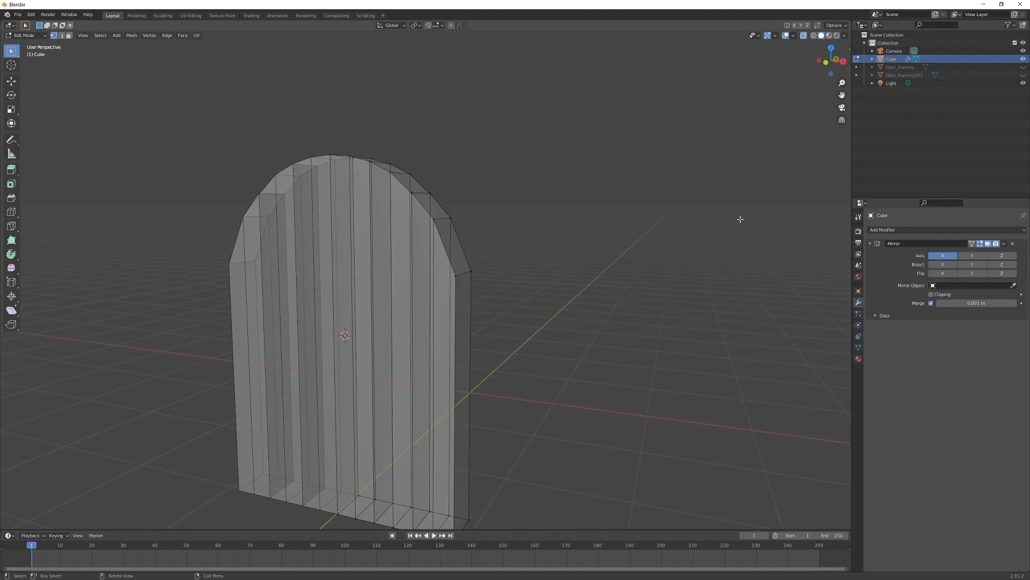
# - Add a Bevel modifier to the door planks and inspect the effect on the centre planks
pyautogui.click(1025, 231)
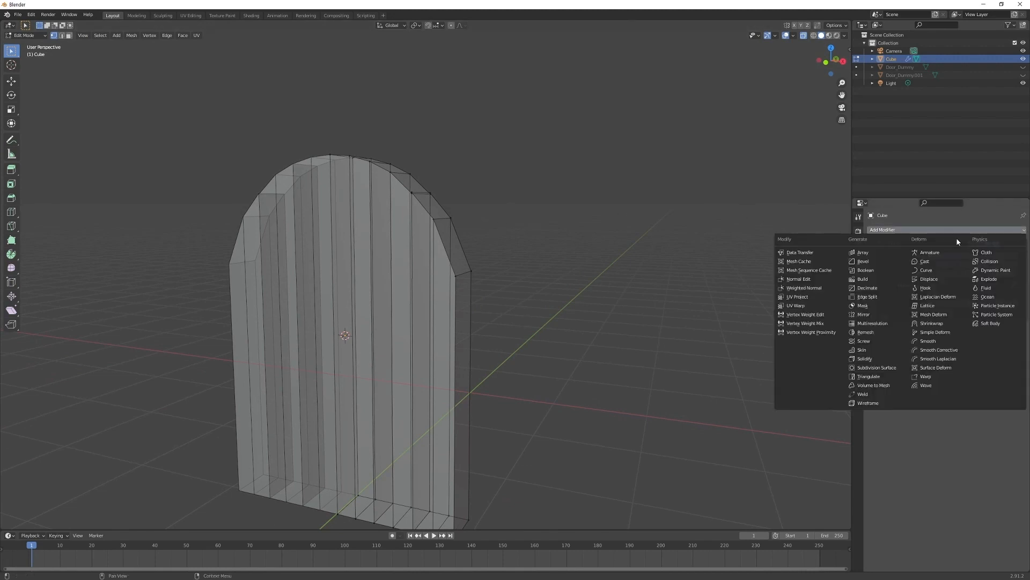
pyautogui.click(875, 263)
pyautogui.moveTo(483, 279)
pyautogui.mouseDown(button='middle')
pyautogui.moveTo(468, 274)
pyautogui.moveTo(487, 276)
pyautogui.mouseUp(button='middle')
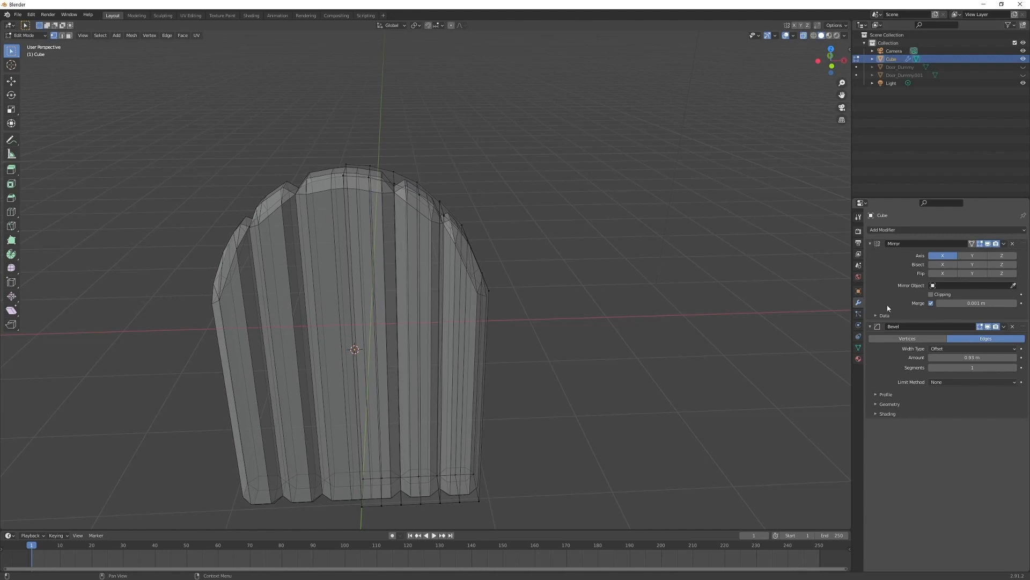
pyautogui.moveTo(334, 203); pyautogui.dragTo(347, 172, button='middle')
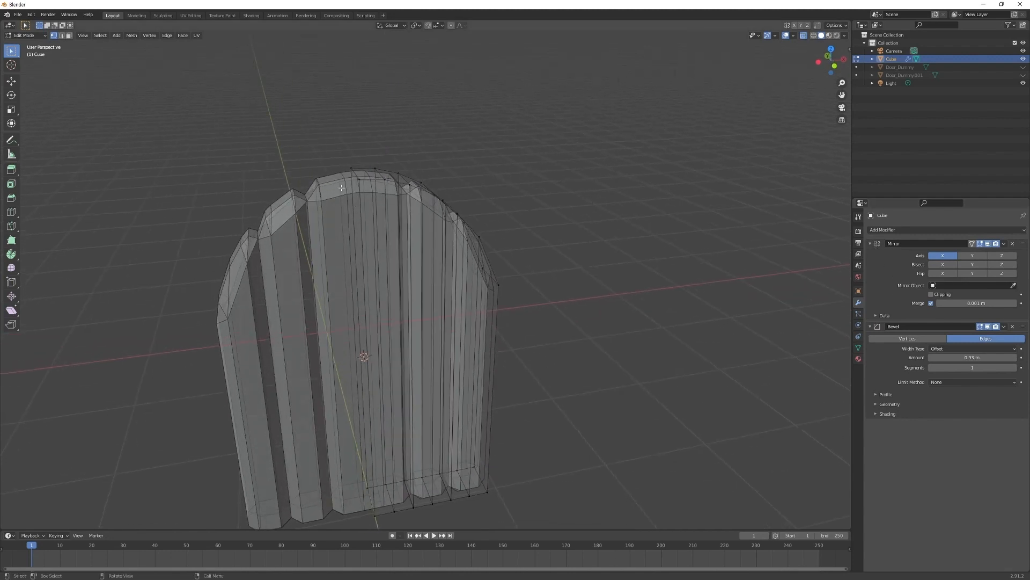
pyautogui.moveTo(346, 279); pyautogui.dragTo(380, 215, button='middle')
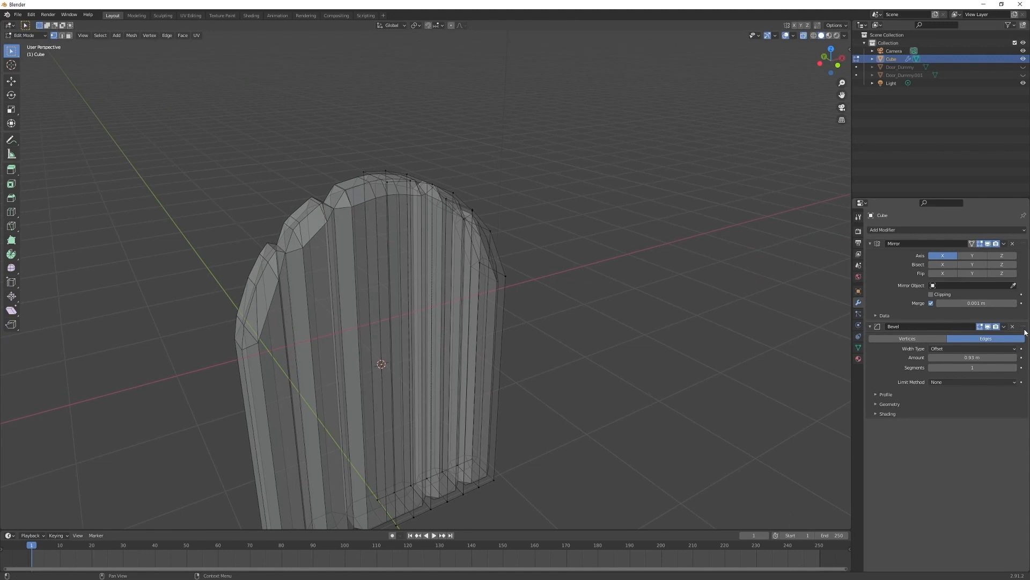
# - Move the Bevel modifier above the Mirror modifier in the stack and check the centre gap
pyautogui.moveTo(1025, 329); pyautogui.dragTo(1016, 247)
pyautogui.moveTo(822, 234); pyautogui.dragTo(809, 230, button='middle')
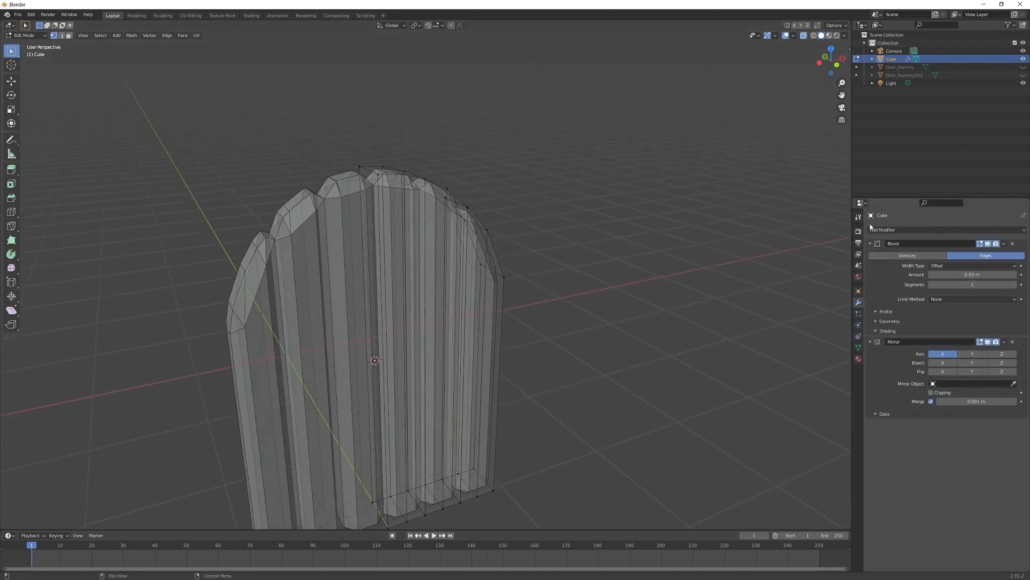
pyautogui.moveTo(538, 292); pyautogui.dragTo(510, 292, button='middle')
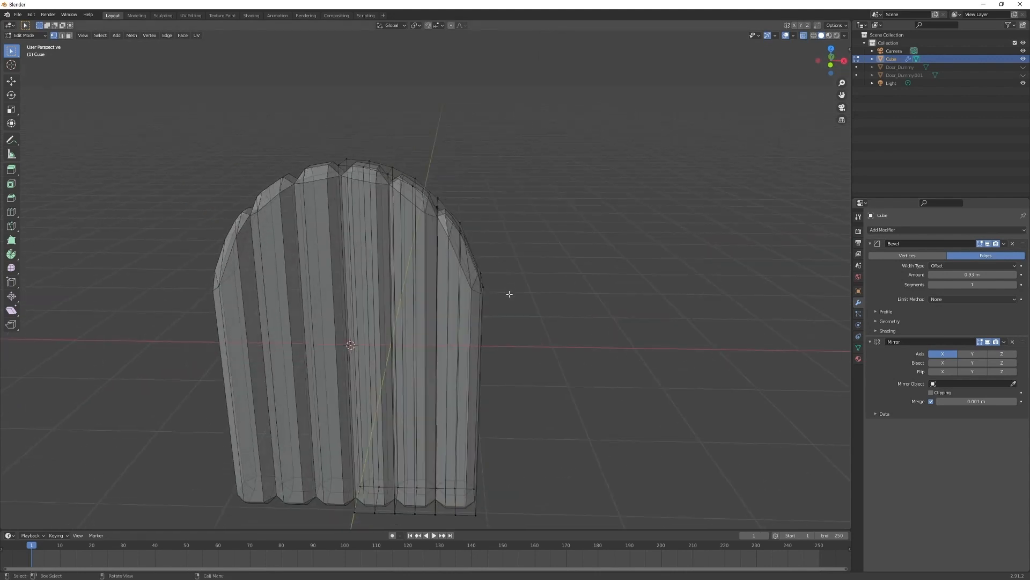
pyautogui.scroll(3, 511, 292)
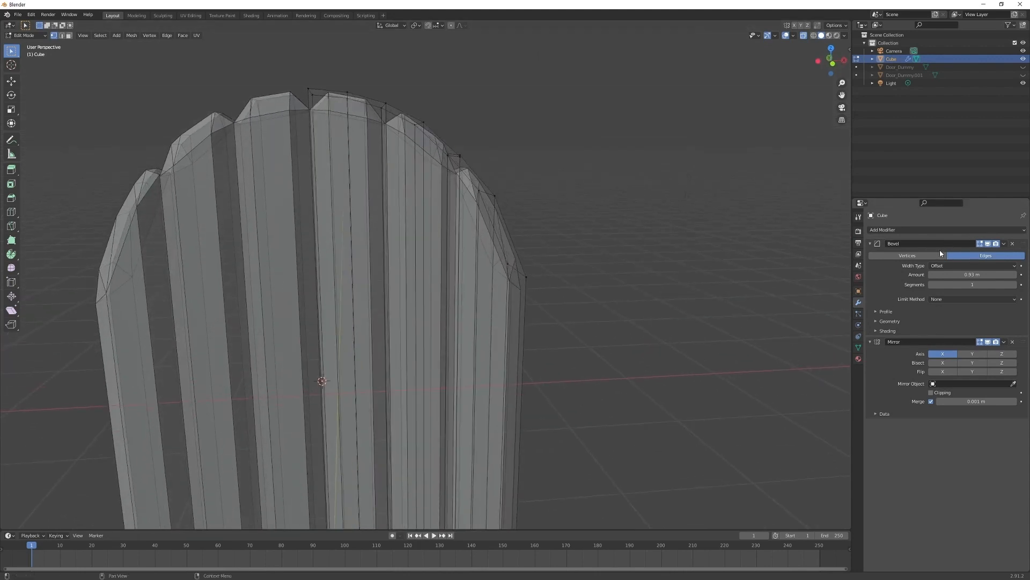
# - Set the Bevel amount to 0.03 m and inspect the planks
pyautogui.moveTo(969, 274); pyautogui.dragTo(920, 275)
pyautogui.moveTo(541, 175); pyautogui.dragTo(487, 260, button='middle')
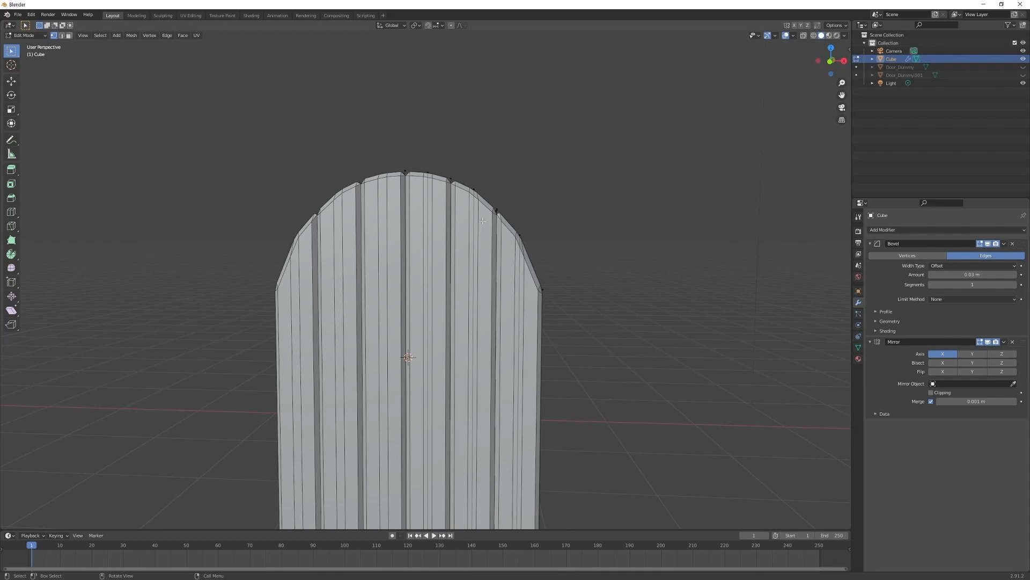
pyautogui.moveTo(429, 228); pyautogui.dragTo(401, 218, button='middle')
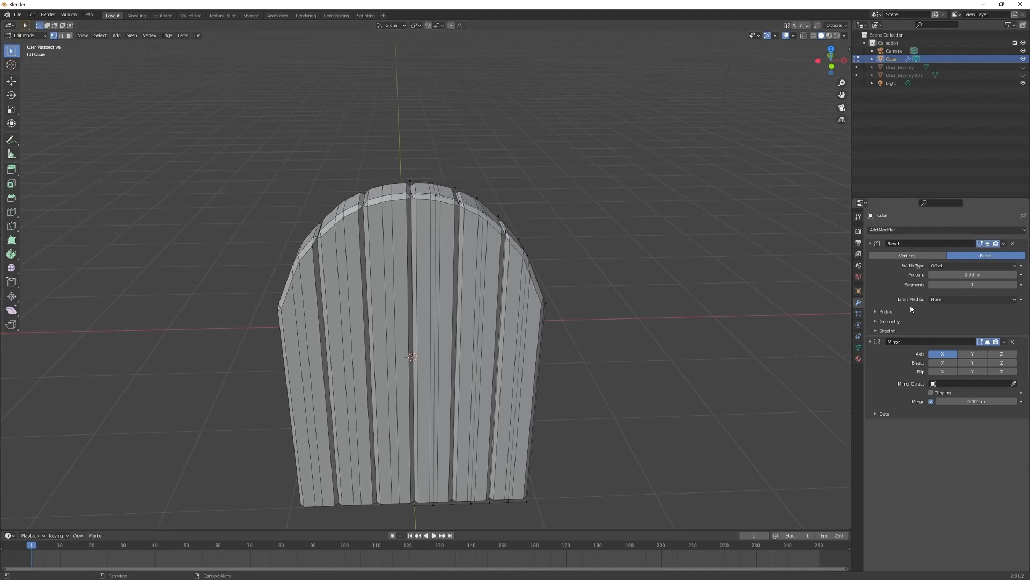
# - Set the Bevel limit method to Angle and its amount to 0.01 m
pyautogui.click(946, 301)
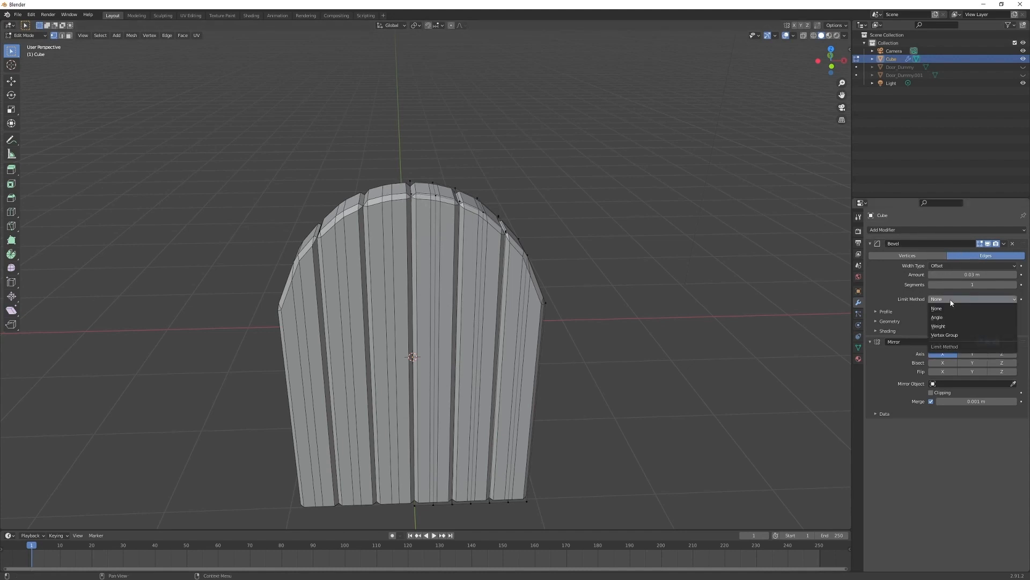
pyautogui.click(977, 317)
pyautogui.click(971, 276)
pyautogui.press('BackSpace')
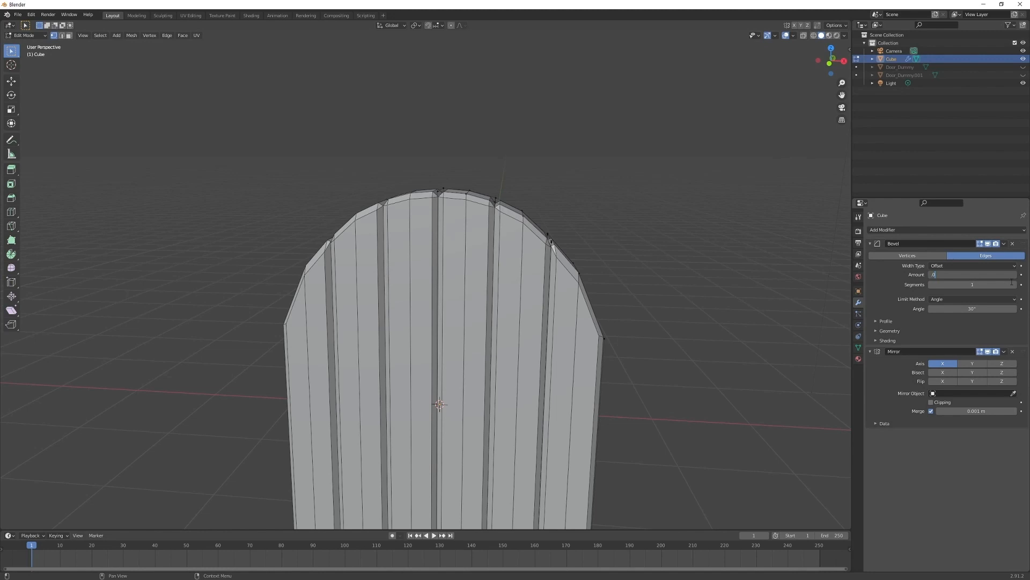
pyautogui.write('.01')
pyautogui.press('Return')
pyautogui.moveTo(485, 156); pyautogui.dragTo(481, 201, button='middle')
pyautogui.scroll(5, 481, 201)
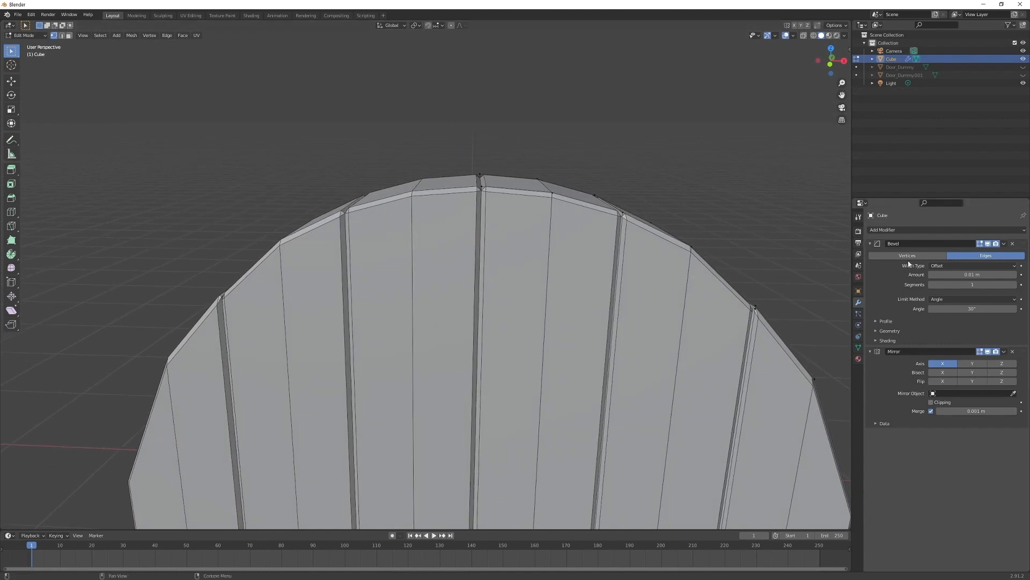
# - Set the Bevel amount to 0.02 m and inspect the whole door from the side
pyautogui.click(938, 274)
pyautogui.write('2')
pyautogui.press('Return')
pyautogui.scroll(-4, 540, 356)
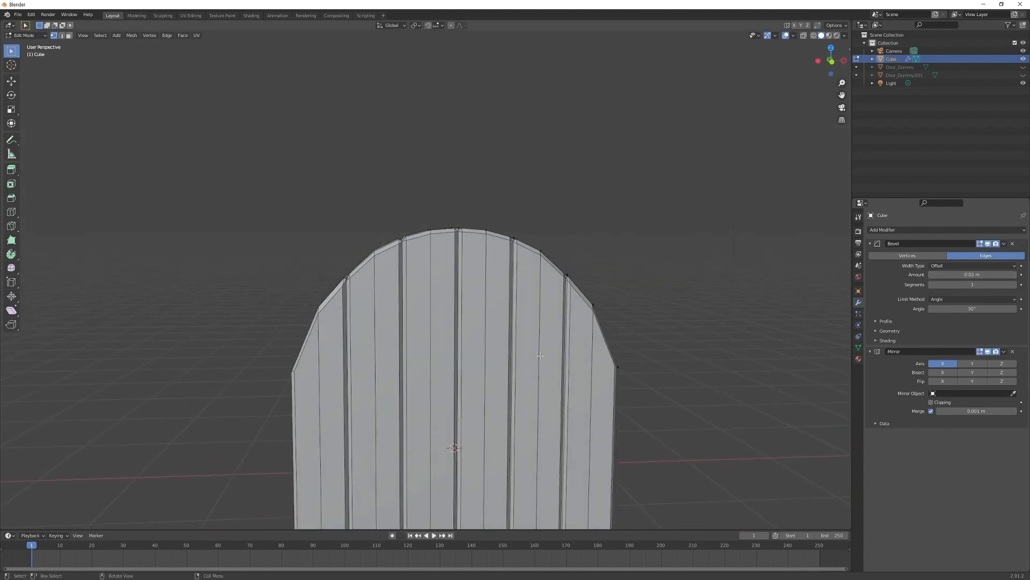
pyautogui.scroll(-3, 540, 356)
pyautogui.moveTo(539, 356); pyautogui.dragTo(671, 333, button='middle')
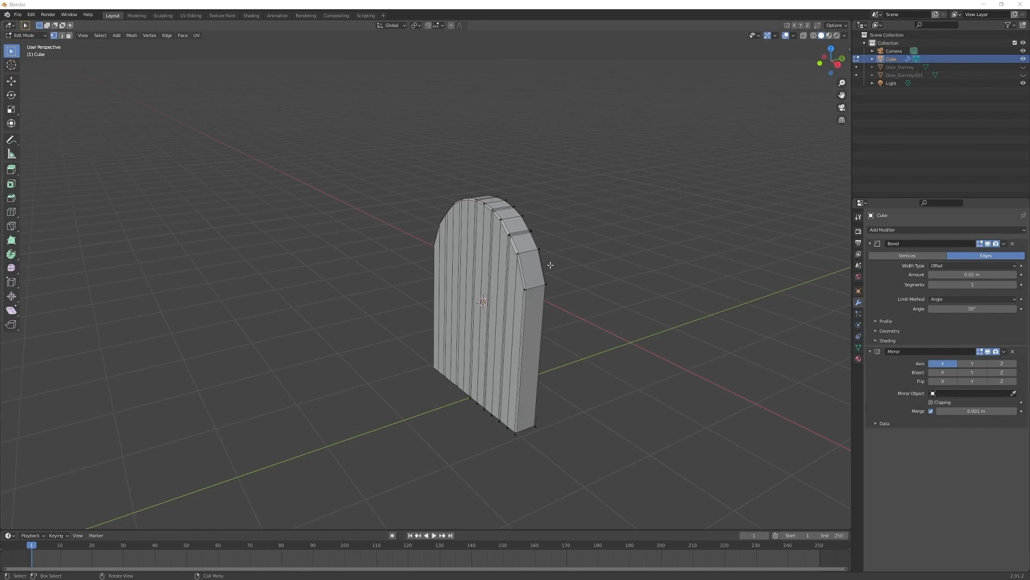
# - Scale the whole door mesh to about 0.51 along the Y axis to make the planks thinner
pyautogui.moveTo(441, 180); pyautogui.dragTo(510, 220)
pyautogui.press('a')
pyautogui.press('s')
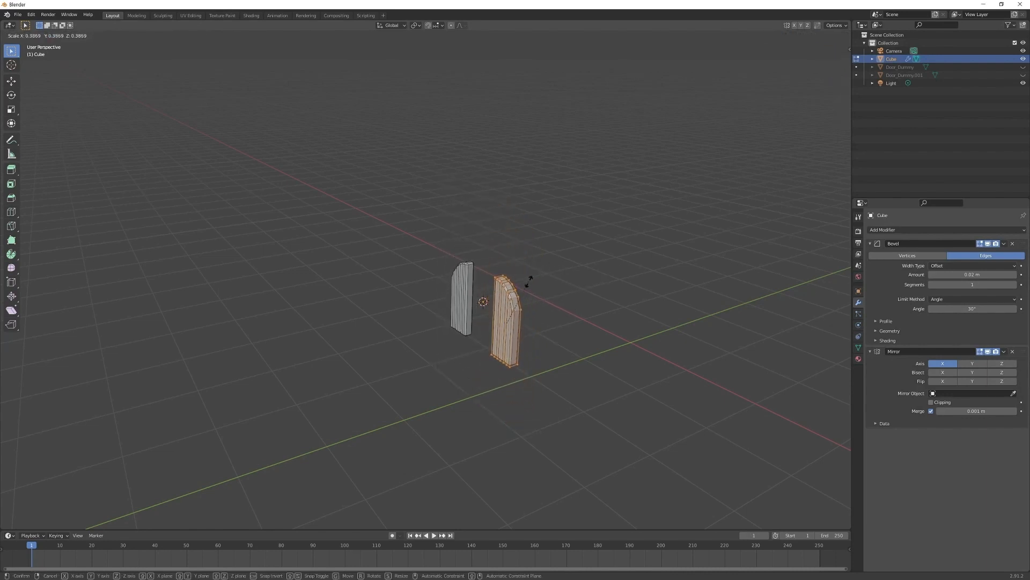
pyautogui.press('y')
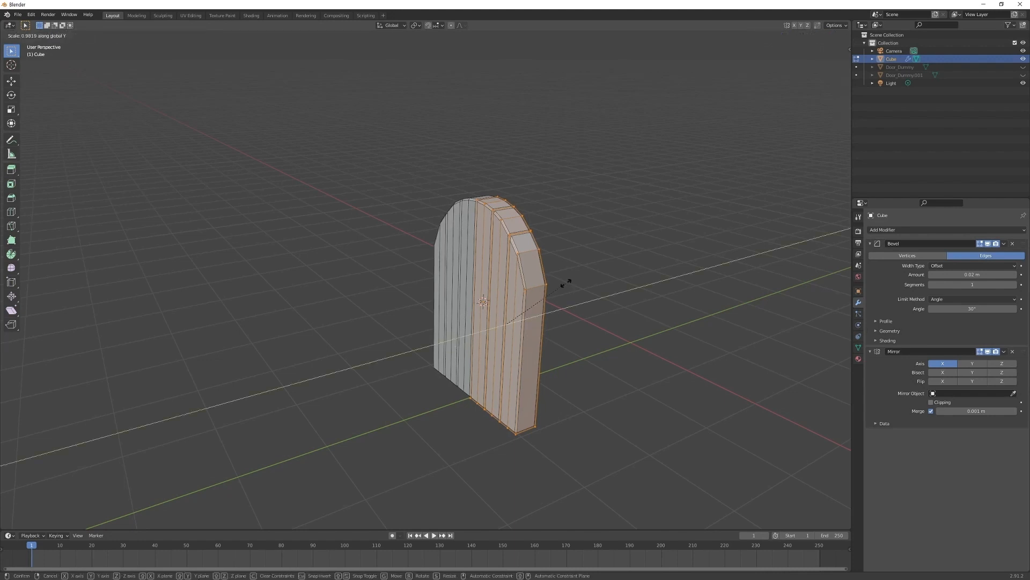
pyautogui.click(532, 295)
pyautogui.moveTo(533, 295); pyautogui.dragTo(540, 302, button='middle')
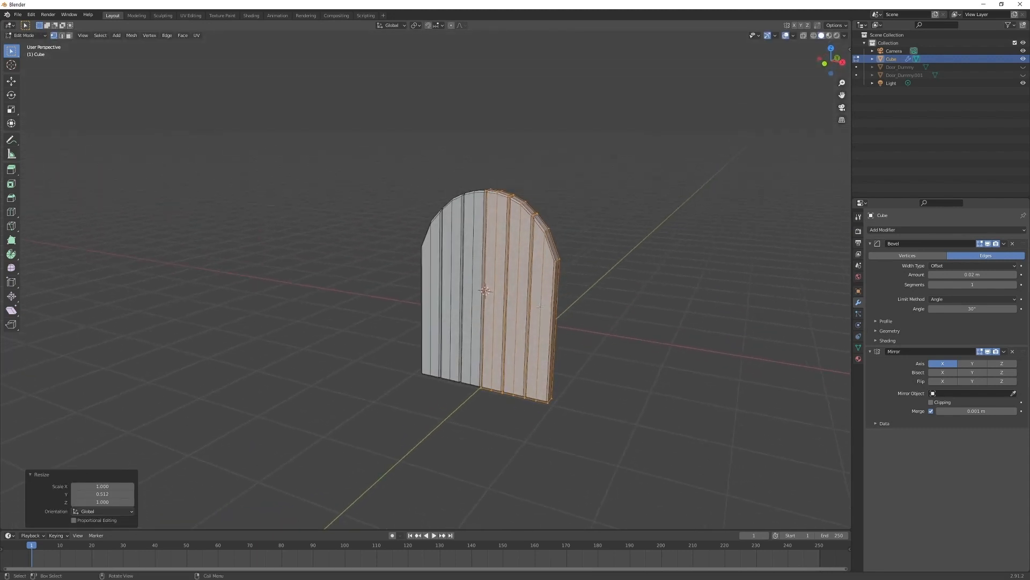
# - Add three evenly spaced horizontal loop cuts across the plank next to the door's centre line, without sliding them
pyautogui.scroll(4, 463, 267)
pyautogui.hotkey('ctrl', 'r')
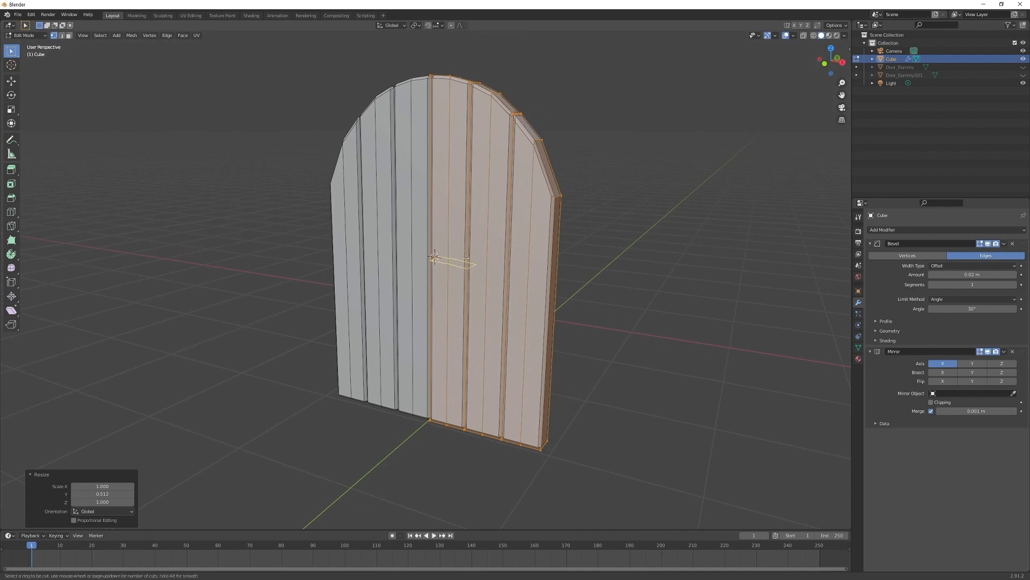
pyautogui.scroll(1, 466, 260)
pyautogui.scroll(1, 466, 258)
pyautogui.click(466, 260)
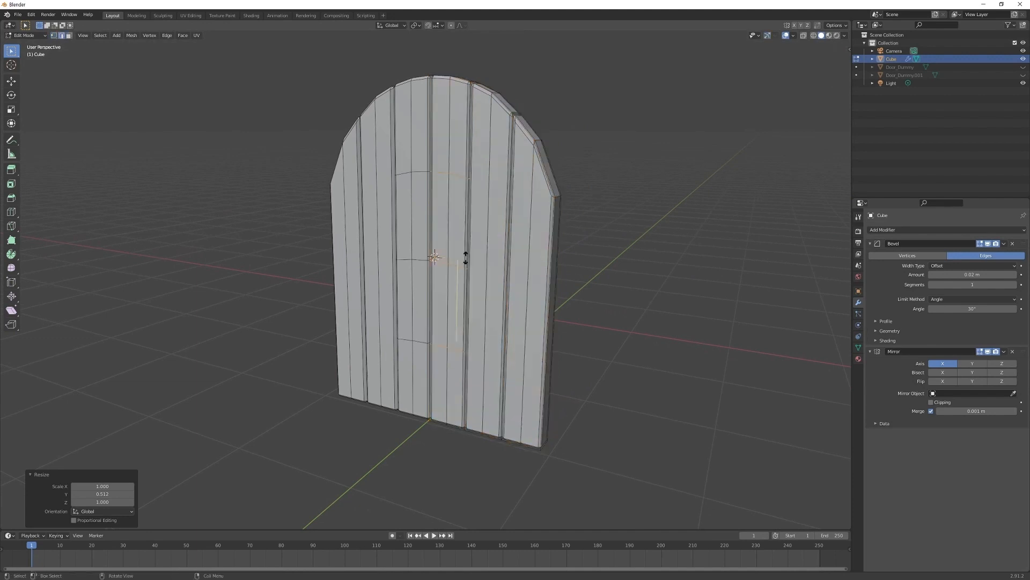
pyautogui.rightClick(510, 275)
# - Add three unslid horizontal loop cuts to each of the two remaining planks, the middle one and the outer one
pyautogui.hotkey('ctrl', 'r')
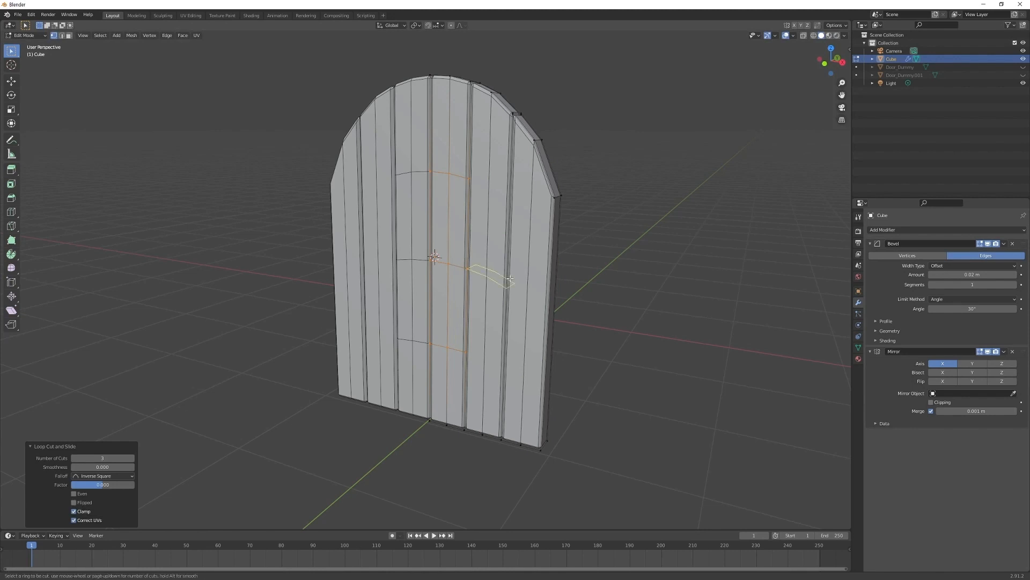
pyautogui.click(510, 276)
pyautogui.rightClick(510, 276)
pyautogui.hotkey('ctrl', 'r')
pyautogui.scroll(1, 540, 315)
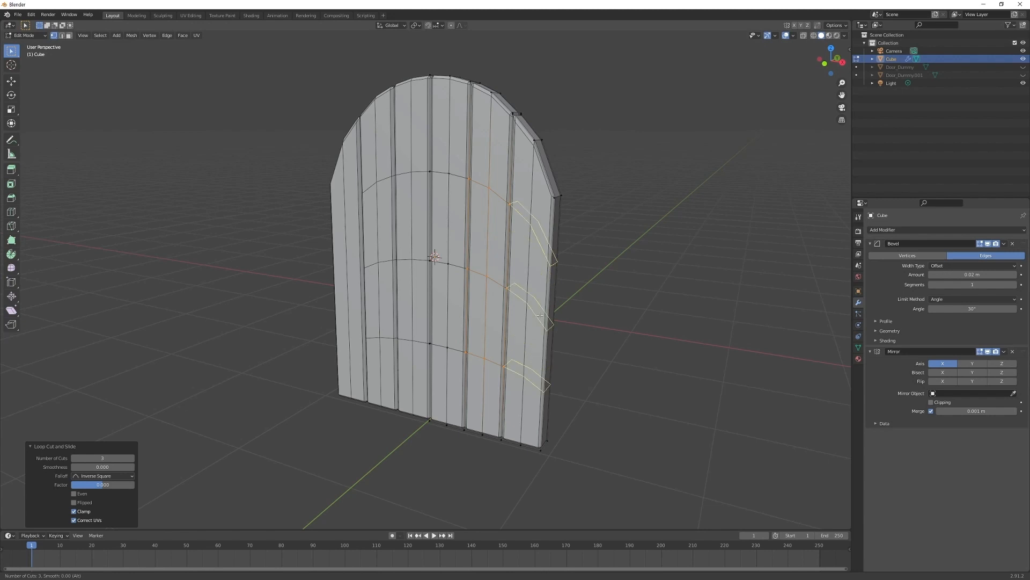
pyautogui.click(540, 315)
pyautogui.rightClick(536, 310)
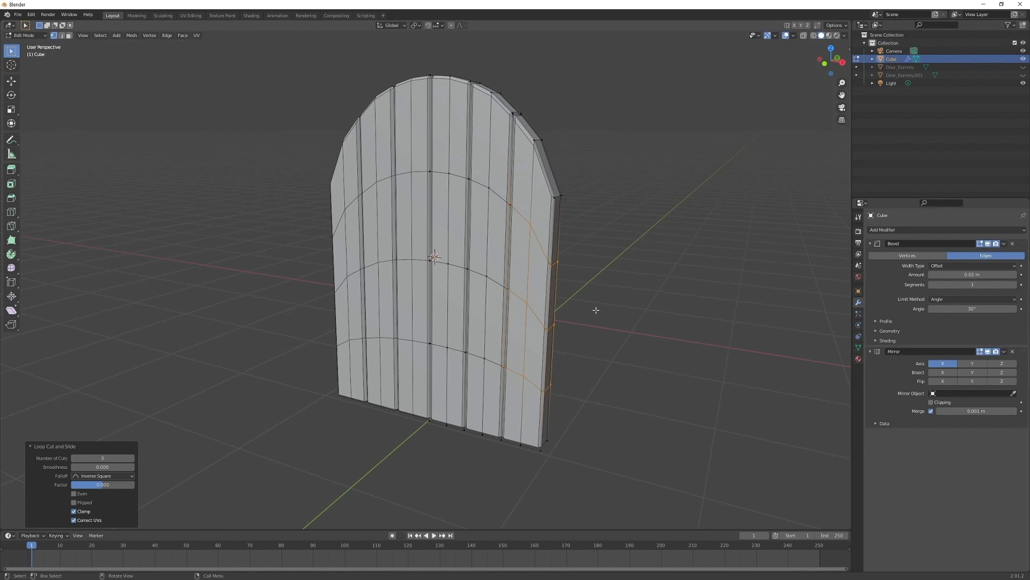
# - Finish editing the door mesh, deselect it and add a new cube in front orthographic view
pyautogui.moveTo(596, 311)
pyautogui.mouseDown(button='middle')
pyautogui.moveTo(596, 283)
pyautogui.moveTo(520, 287)
pyautogui.moveTo(517, 306)
pyautogui.moveTo(593, 309)
pyautogui.mouseUp(button='middle')
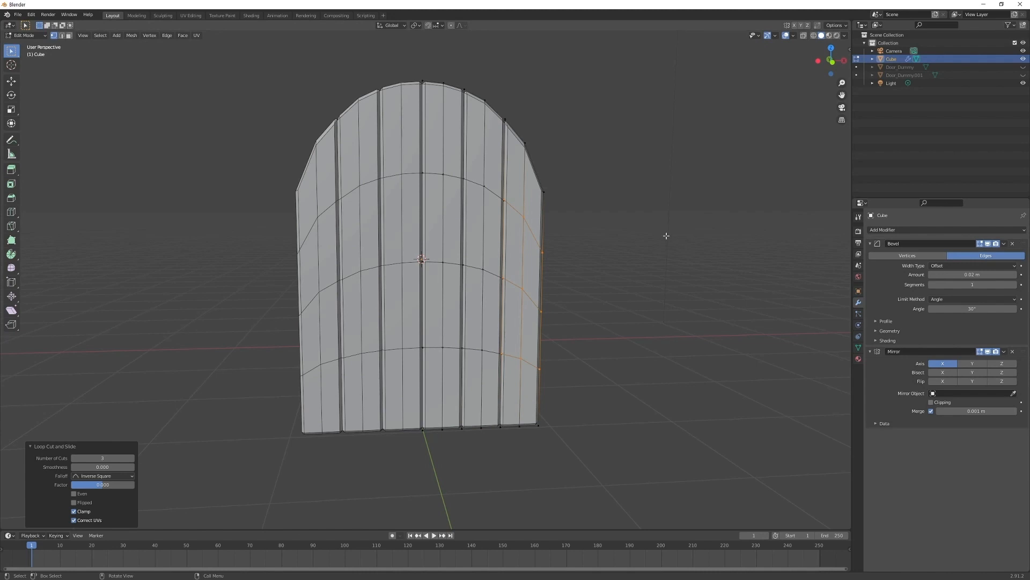
pyautogui.keyDown('alt'); pyautogui.moveTo(574, 274); pyautogui.dragTo(580, 266, button='middle'); pyautogui.keyUp('alt')
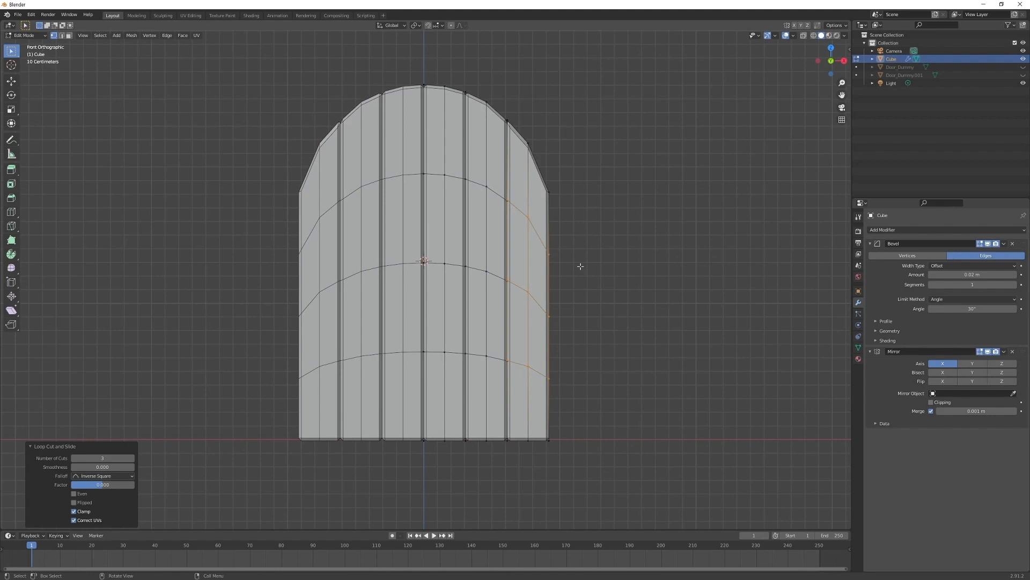
pyautogui.press('Tab')
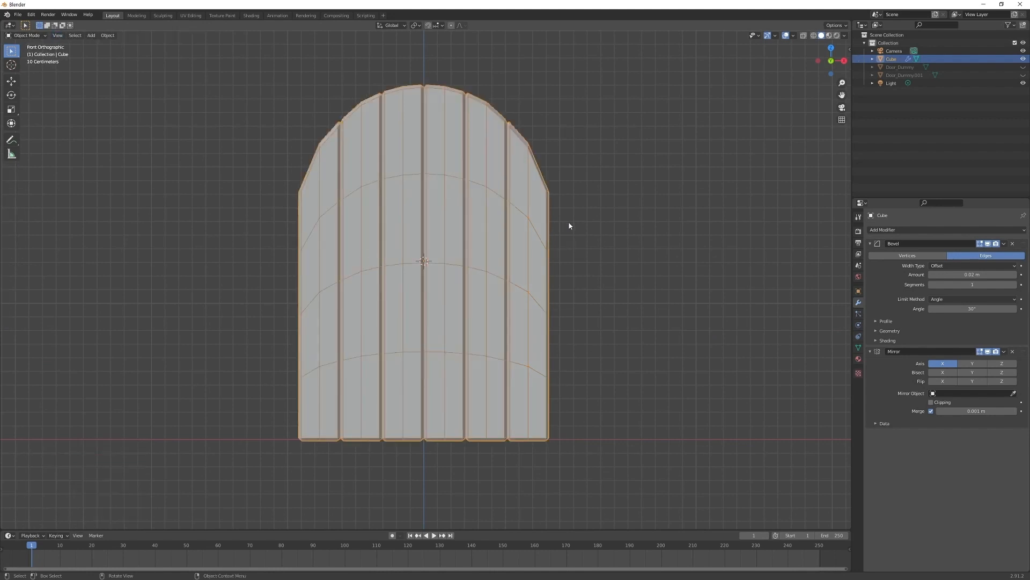
pyautogui.moveTo(577, 222); pyautogui.dragTo(621, 248)
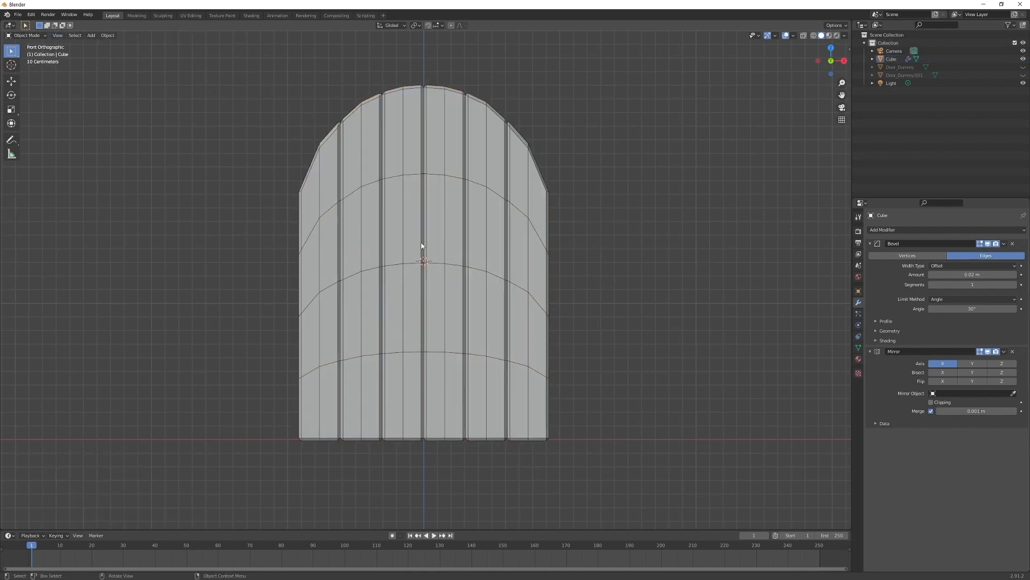
pyautogui.hotkey('shift', 'a')
pyautogui.moveTo(422, 244)
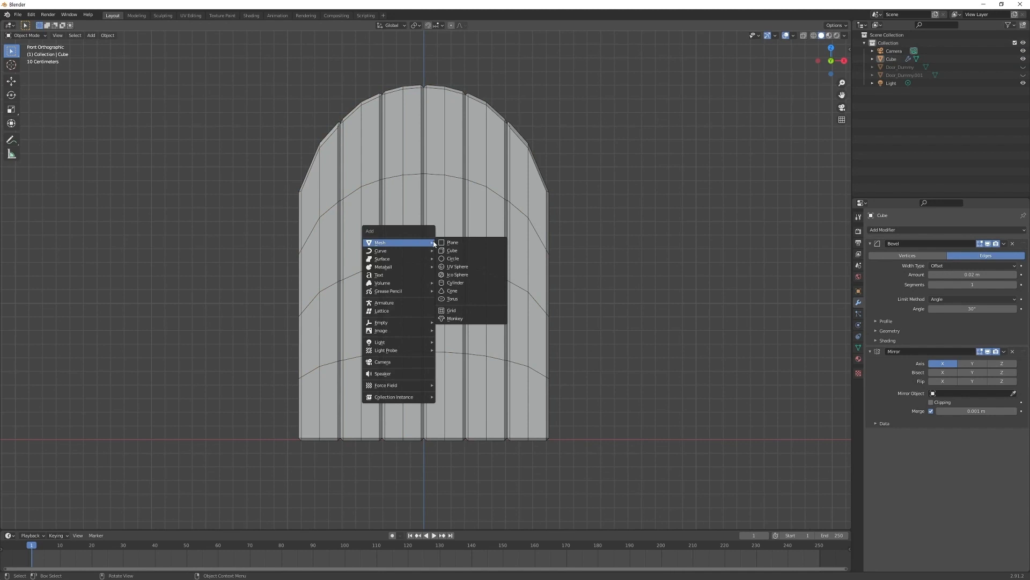
pyautogui.click(475, 251)
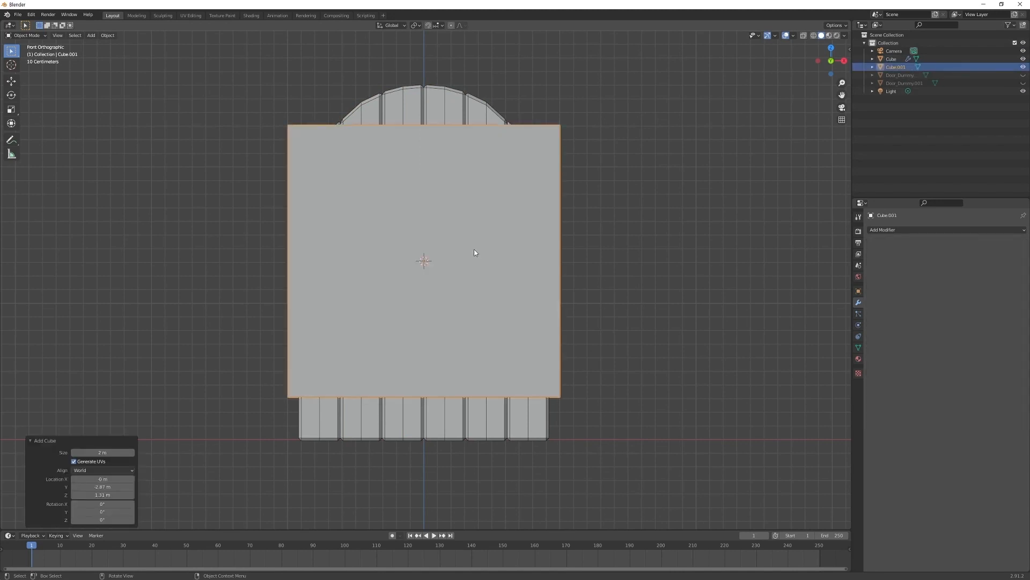
# - Move the cube about 0.87 m along negative X, centre it on the door's left edge at mid-height, and enable X-ray
pyautogui.press('g')
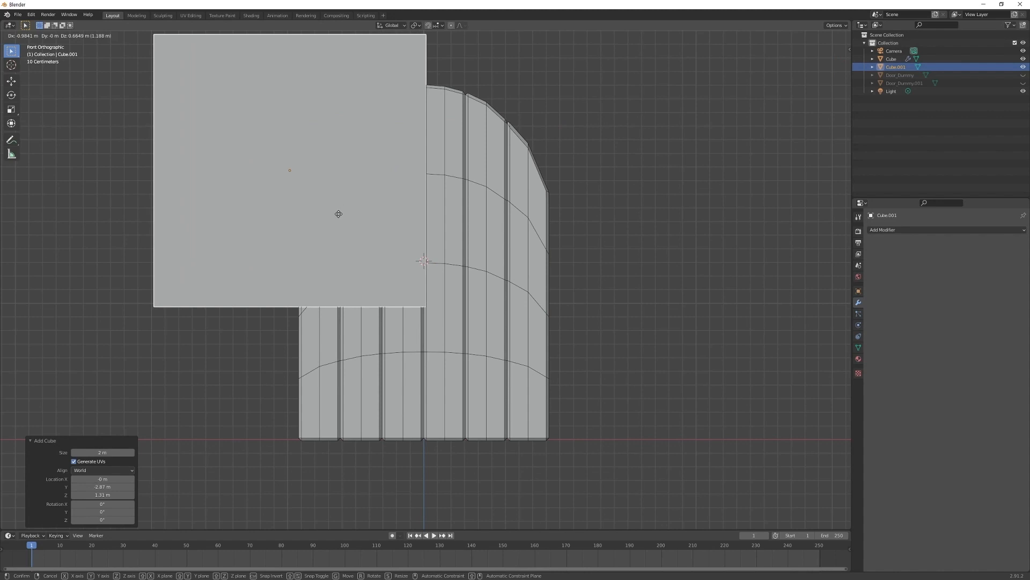
pyautogui.click(354, 271)
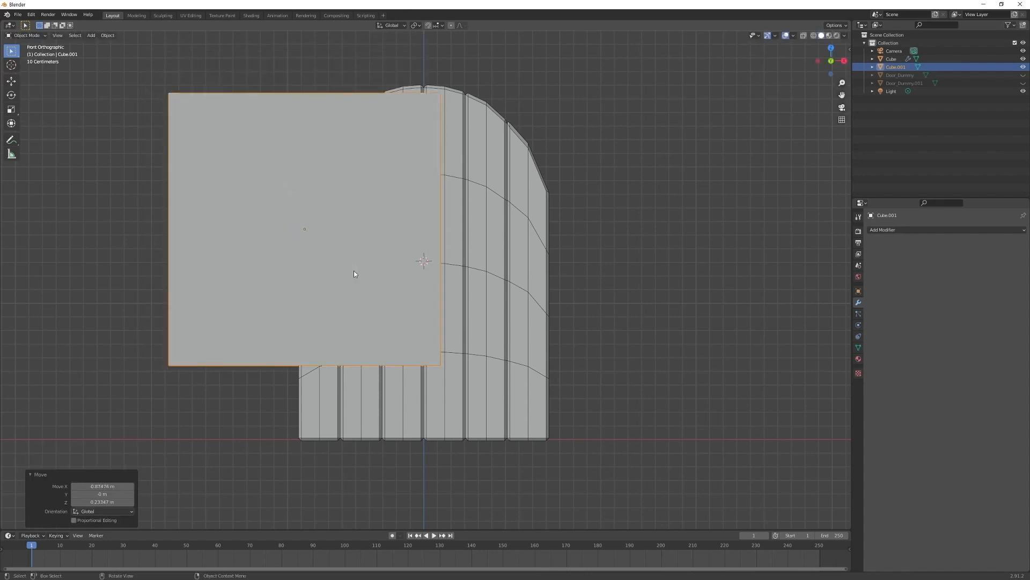
pyautogui.hotkey('alt', 'z')
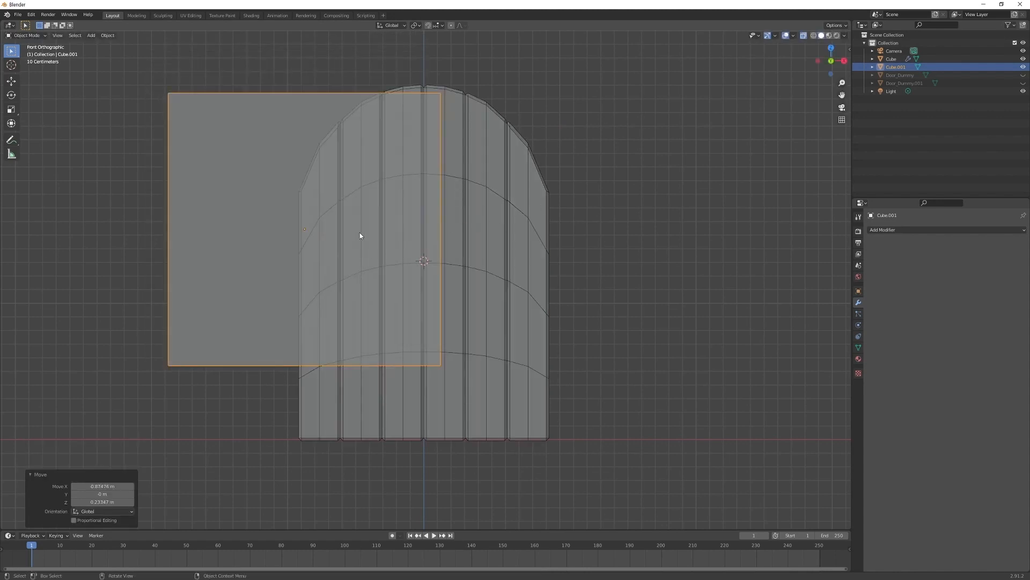
pyautogui.press('g')
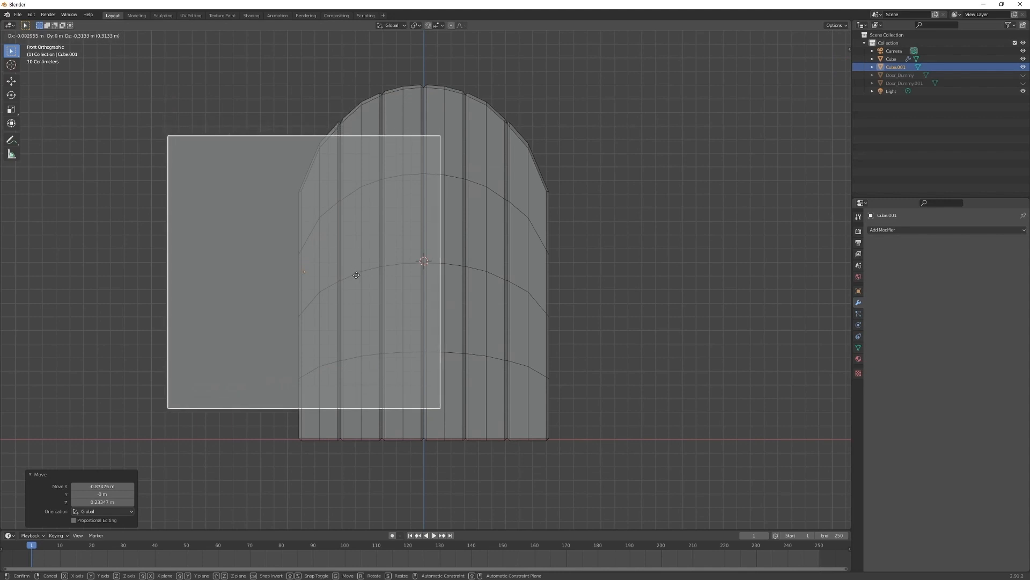
pyautogui.click(355, 275)
# - Scale the cube's mesh along Z into a thin horizontal bar across the door's middle
pyautogui.press('Tab')
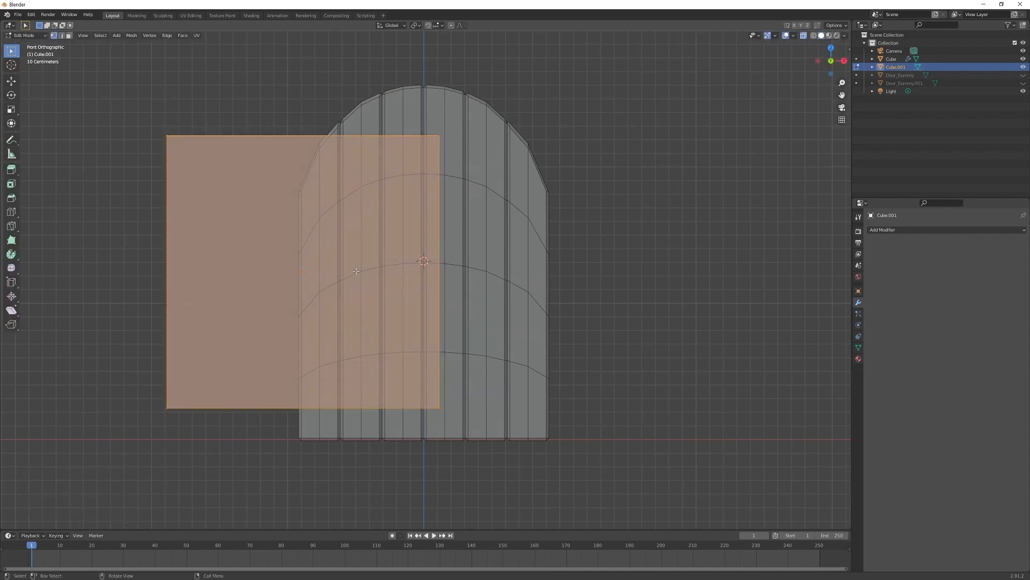
pyautogui.press('s')
pyautogui.press('z')
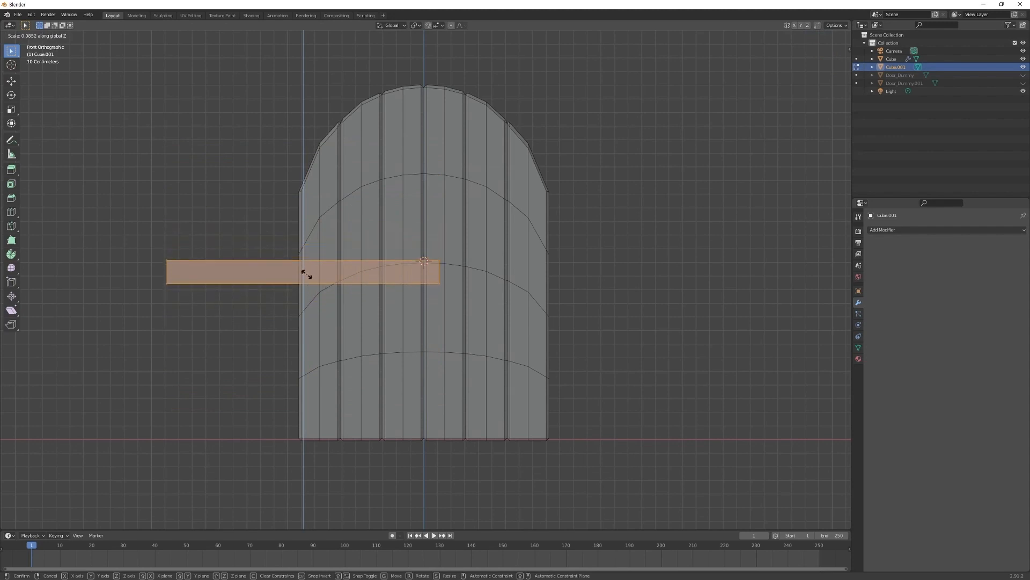
pyautogui.click(305, 272)
# - Move the bar's left end about 0.95 m along X to the door's edge and its right end about 0.44 m toward the last plank
pyautogui.moveTo(127, 223); pyautogui.dragTo(192, 293)
pyautogui.press('g')
pyautogui.press('x')
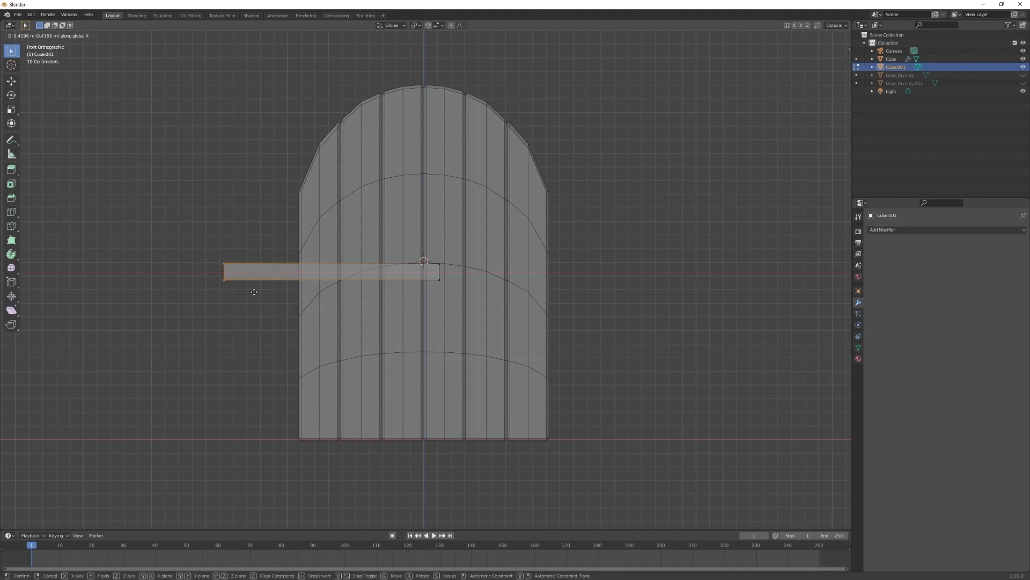
pyautogui.click(321, 296)
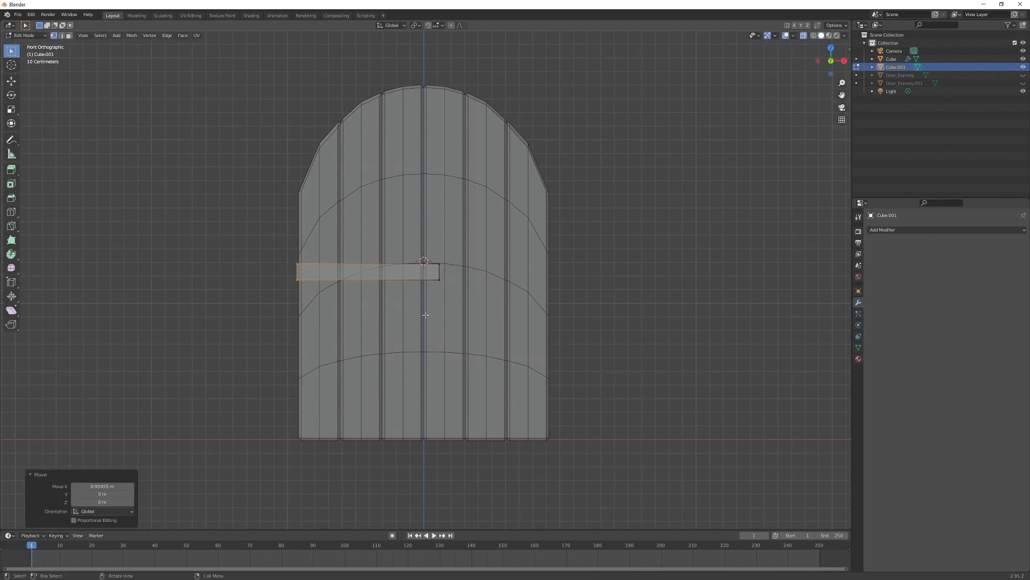
pyautogui.moveTo(426, 318); pyautogui.dragTo(462, 235)
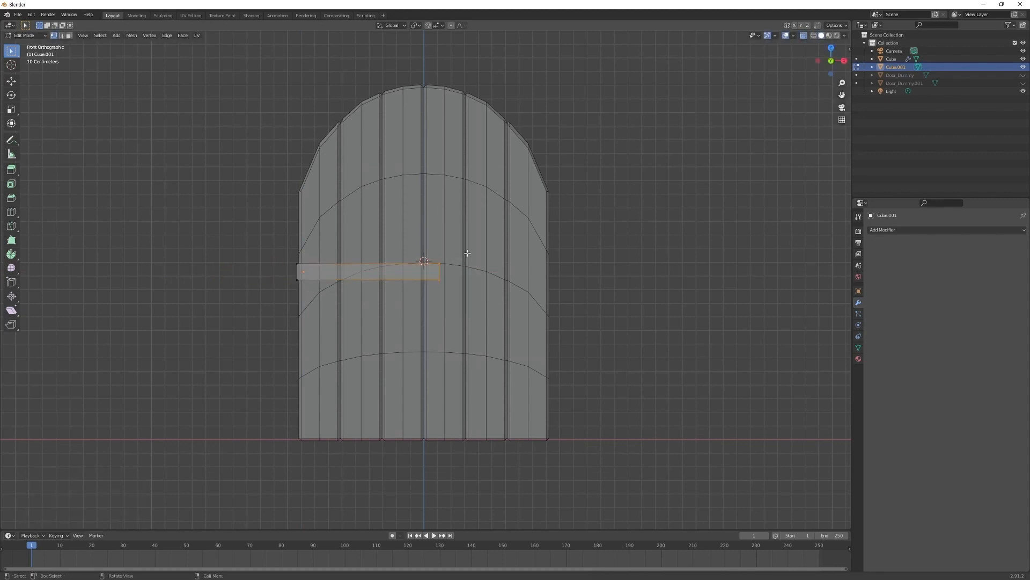
pyautogui.press('g')
pyautogui.press('x')
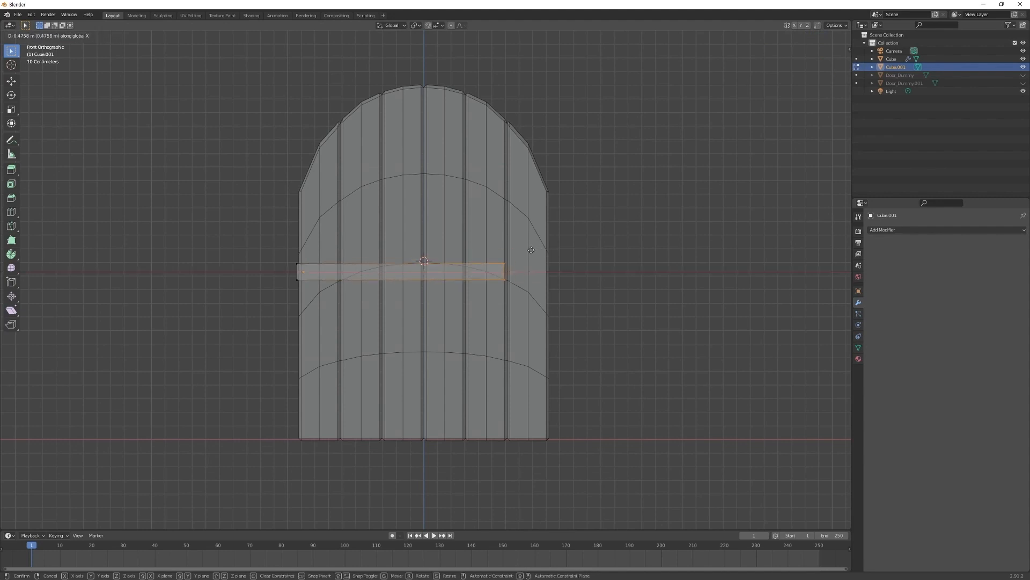
pyautogui.click(528, 250)
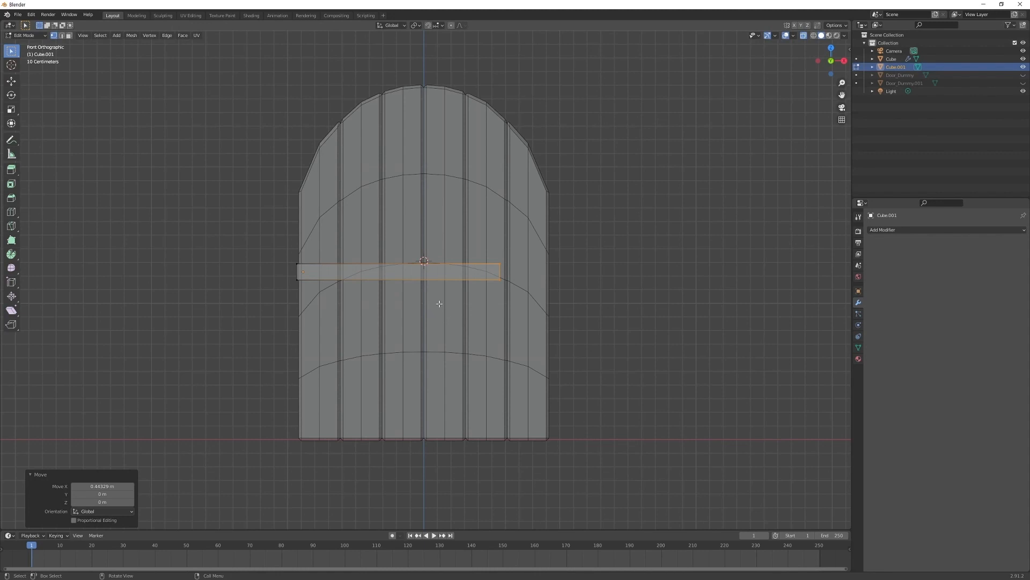
# - Cut the bar lengthwise through its middle with one loop cut and delete the lower half's vertices
pyautogui.hotkey('ctrl', 'r')
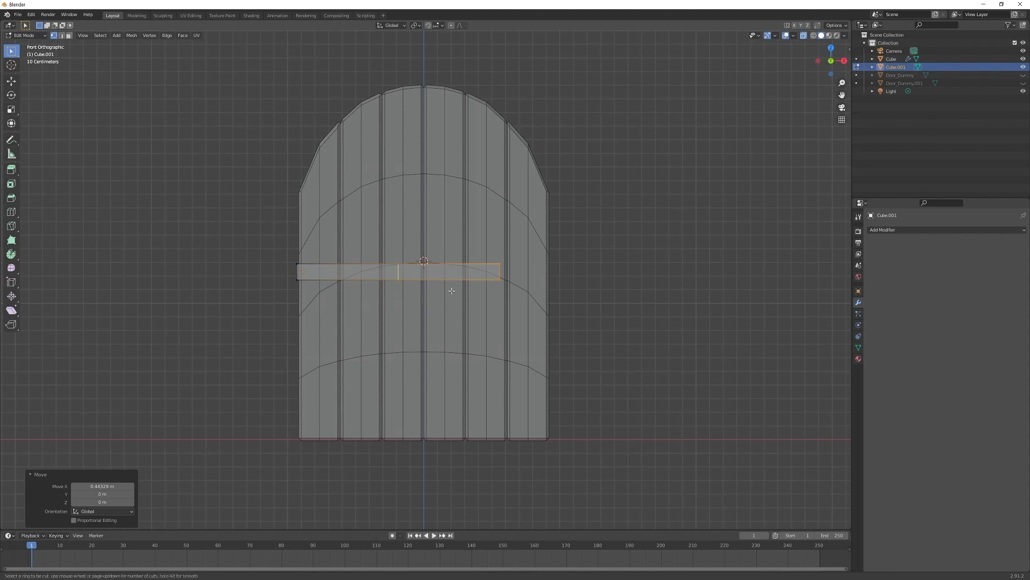
pyautogui.click(501, 270)
pyautogui.rightClick(501, 270)
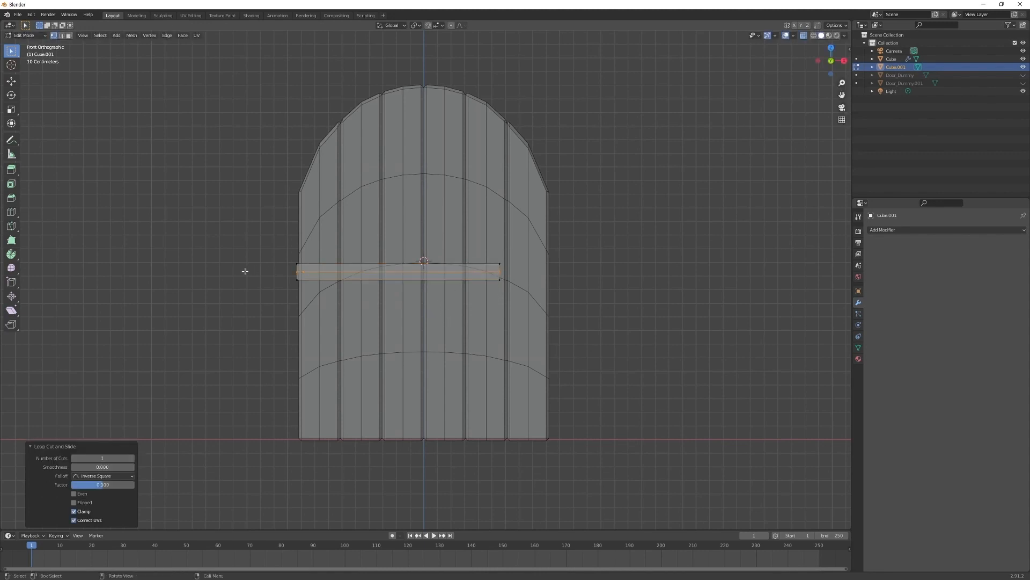
pyautogui.moveTo(546, 337); pyautogui.dragTo(131, 273)
pyautogui.press('x')
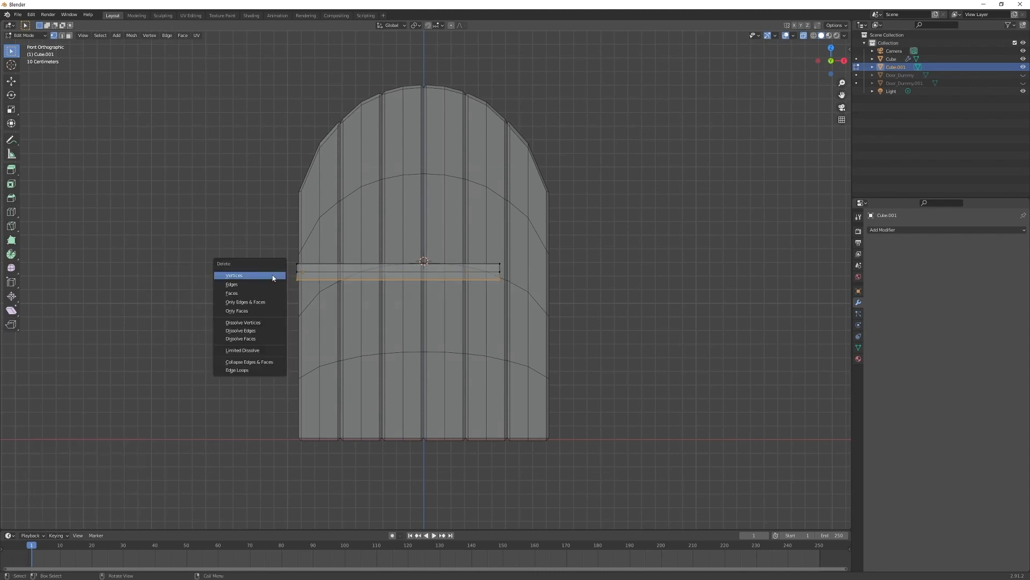
pyautogui.click(273, 276)
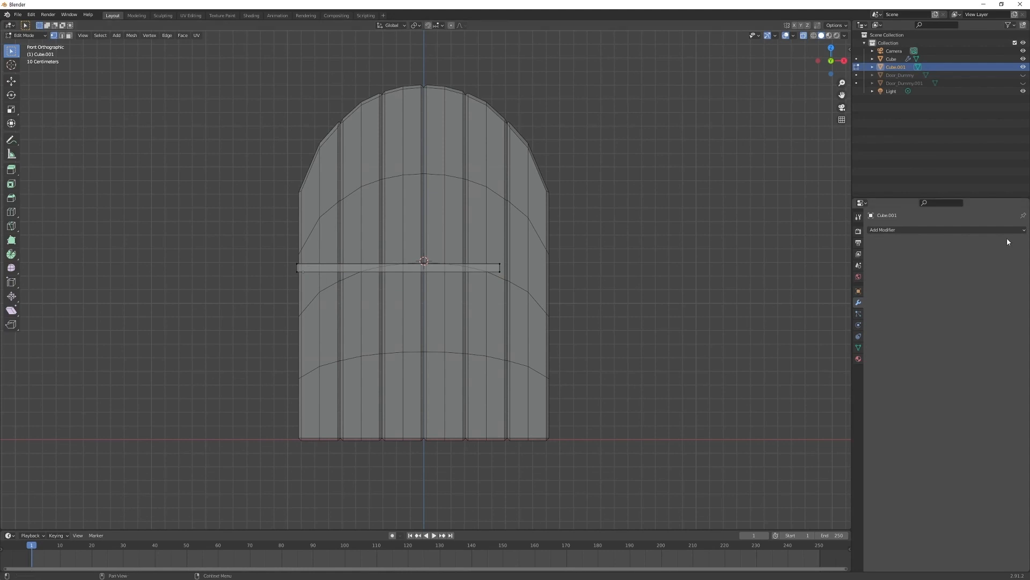
# - Add a Mirror modifier to the half bar, mirroring on the Z axis only
pyautogui.click(909, 231)
pyautogui.click(867, 314)
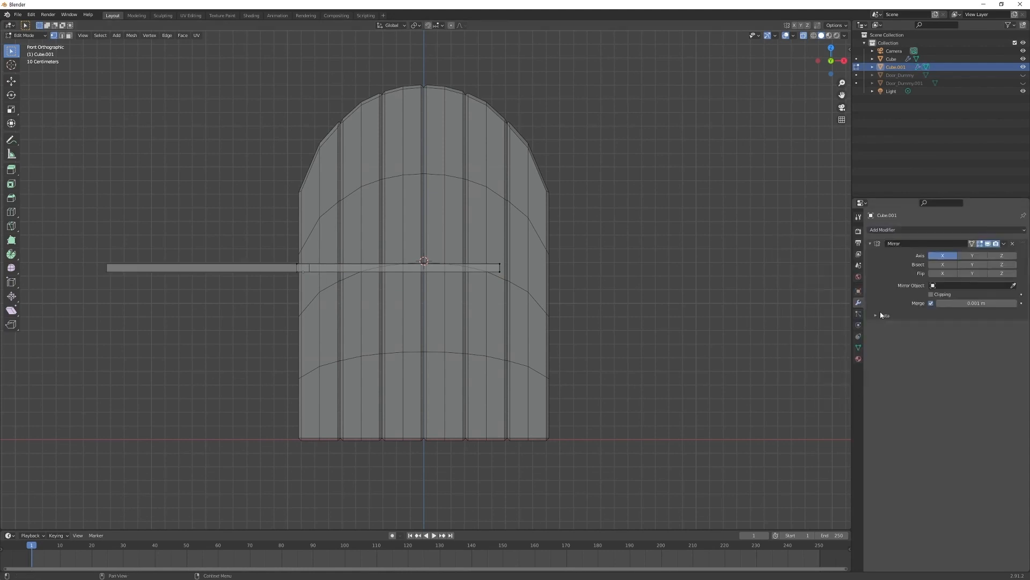
pyautogui.click(1002, 255)
pyautogui.click(940, 257)
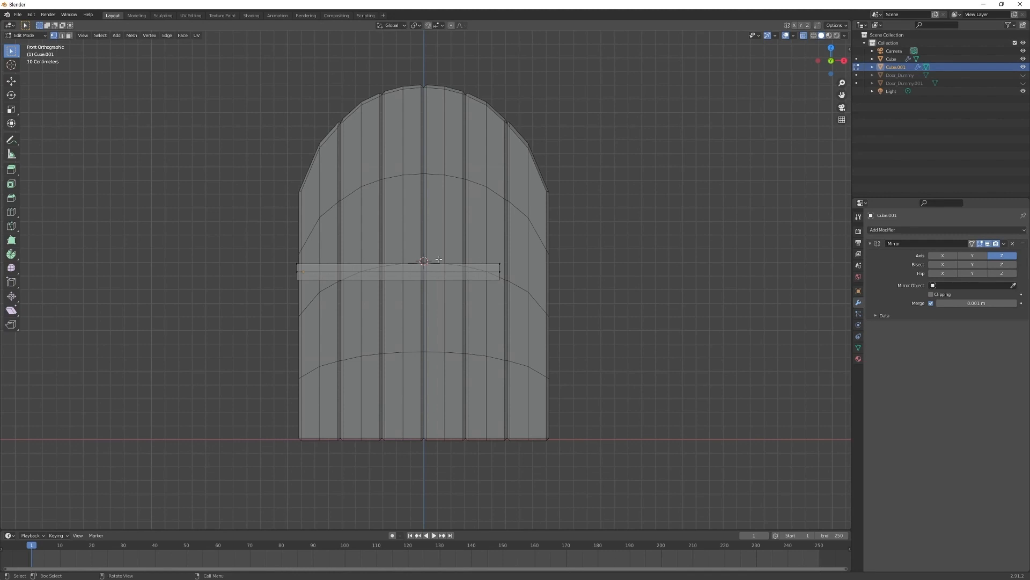
# - Add a vertical loop cut to the bar and slide it toward the right end, about four fifths along its length
pyautogui.hotkey('ctrl', 'r')
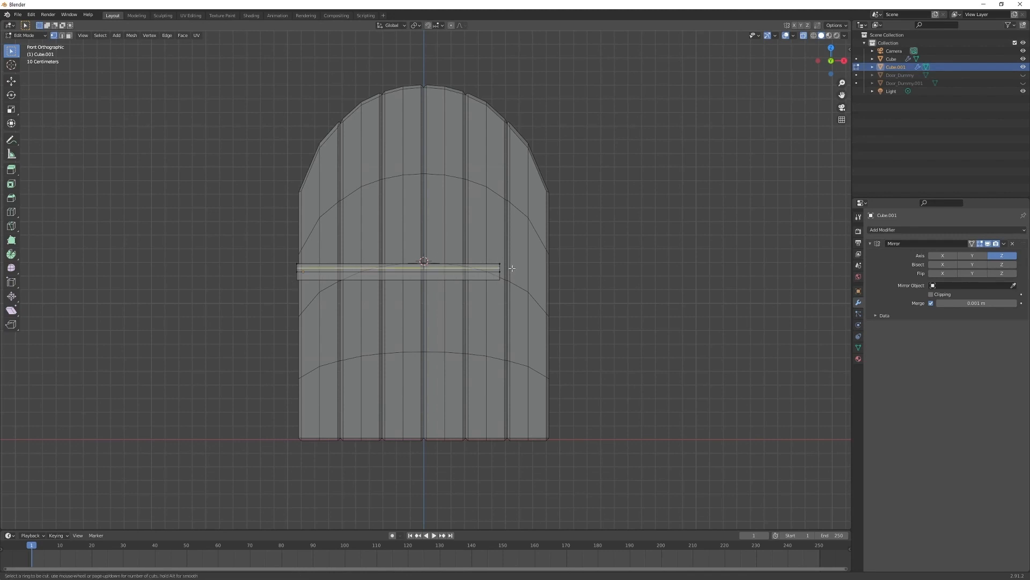
pyautogui.click(447, 265)
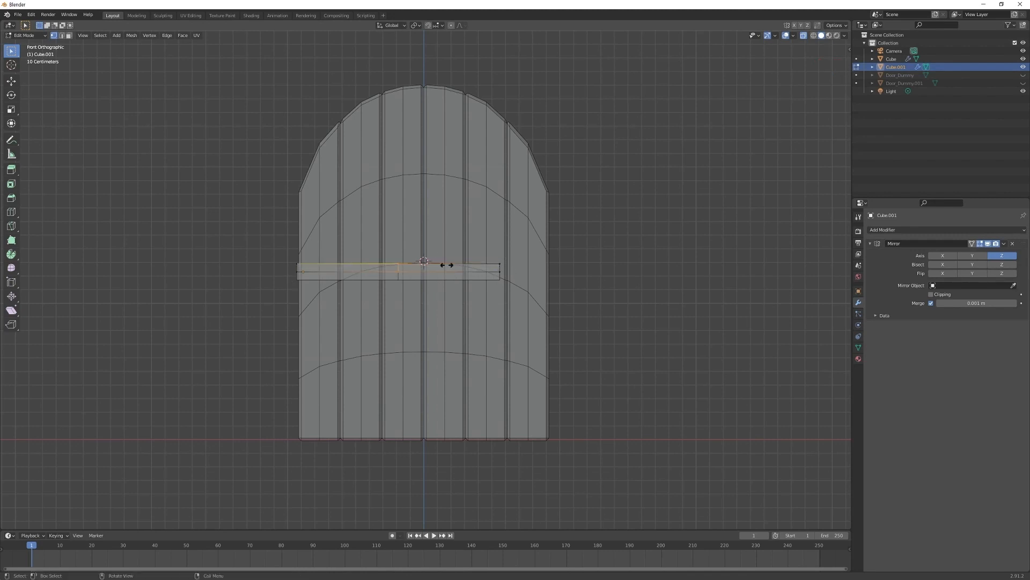
pyautogui.click(506, 274)
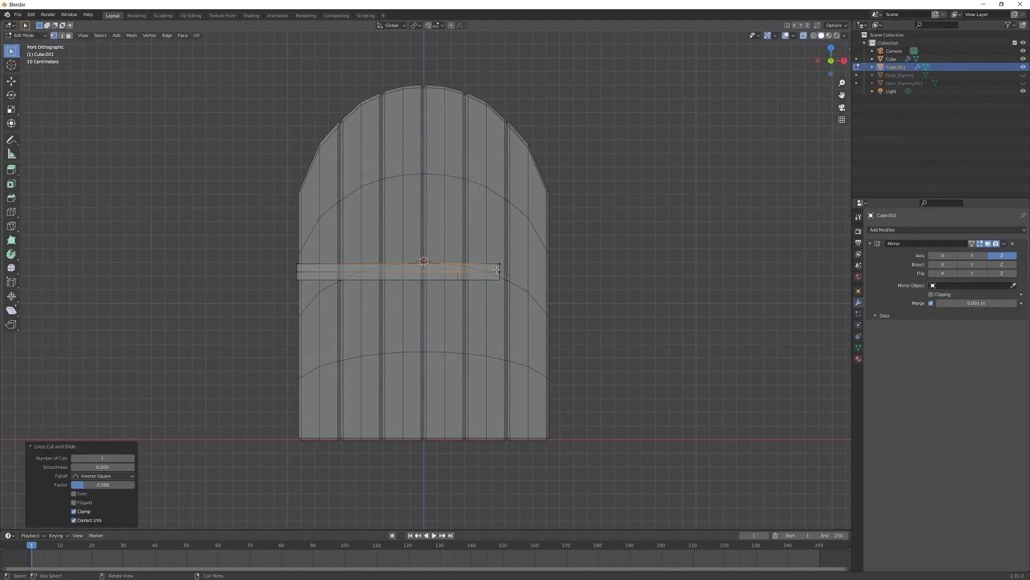
# - Lower the strap's top vertices at the loop cut about 0.024 m along Z to narrow the strap there
pyautogui.scroll(6, 451, 271)
pyautogui.moveTo(471, 269); pyautogui.dragTo(551, 313)
pyautogui.press('g')
pyautogui.press('z')
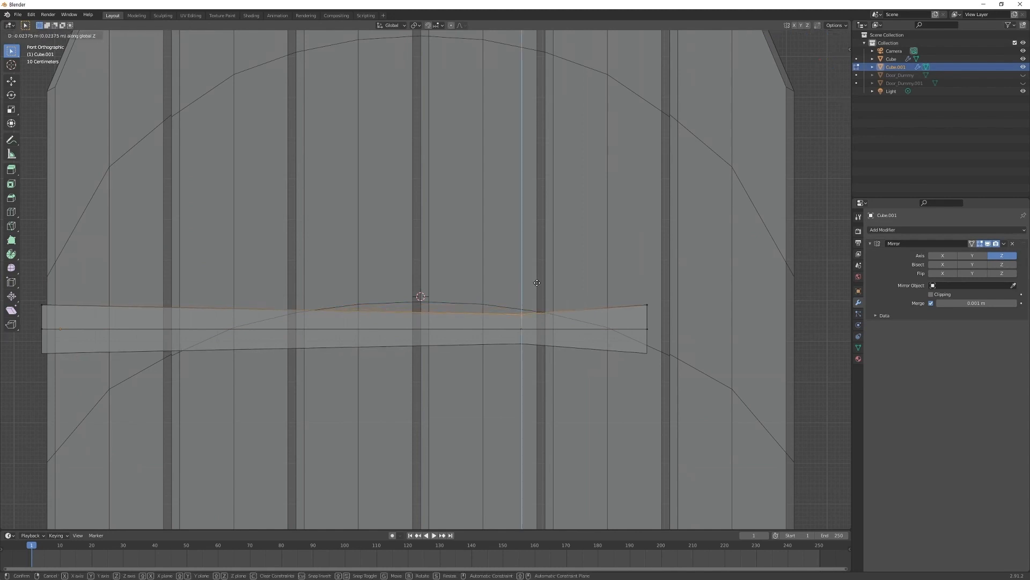
pyautogui.click(537, 282)
# - Raise the top vertices at the strap's left end about 0.022 m along Z to widen that end
pyautogui.scroll(-3, 314, 301)
pyautogui.keyDown('shift'); pyautogui.moveTo(278, 280); pyautogui.dragTo(344, 266, button='middle'); pyautogui.keyUp('shift')
pyautogui.click(292, 280)
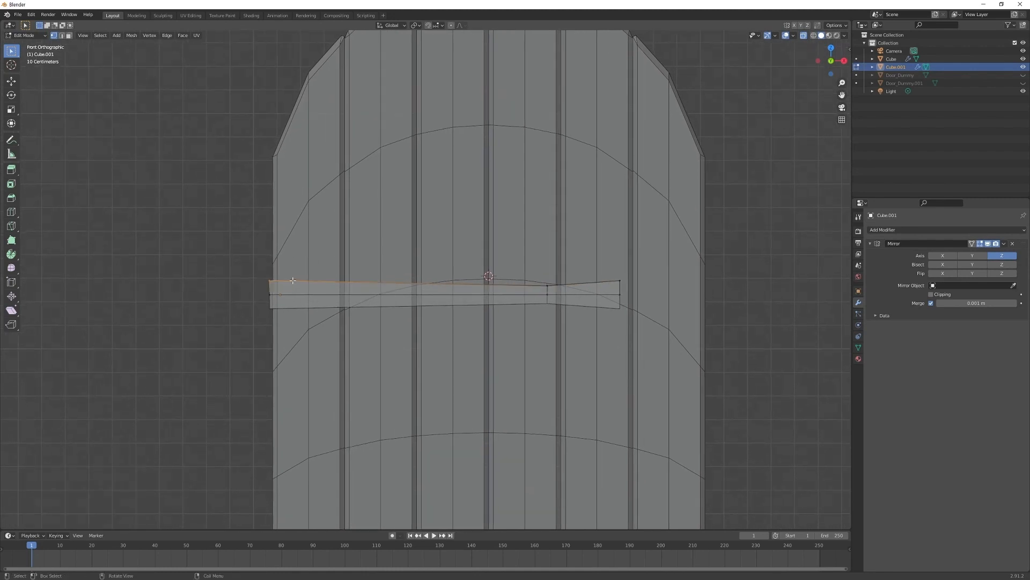
pyautogui.press('g')
pyautogui.press('z')
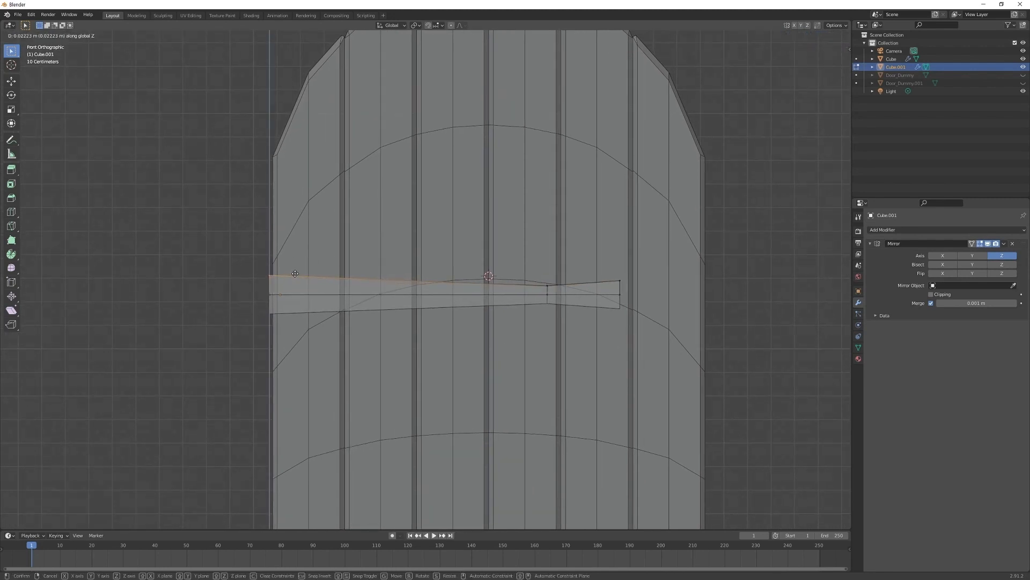
pyautogui.click(525, 274)
# - Raise the strap's top vertices at the loop cut about 0.012 m along Z to soften the taper
pyautogui.click(553, 283)
pyautogui.press('g')
pyautogui.press('z')
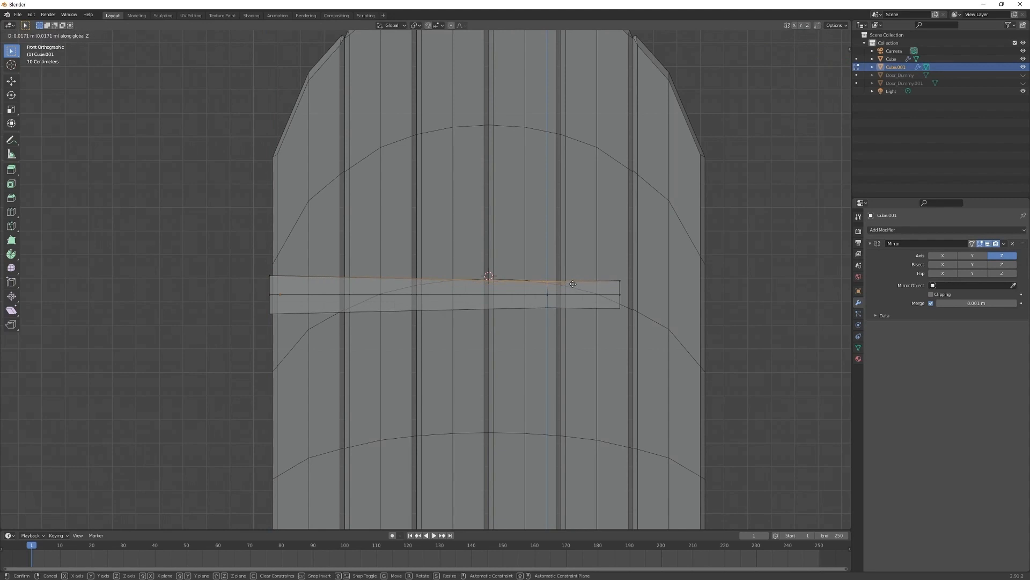
pyautogui.click(573, 285)
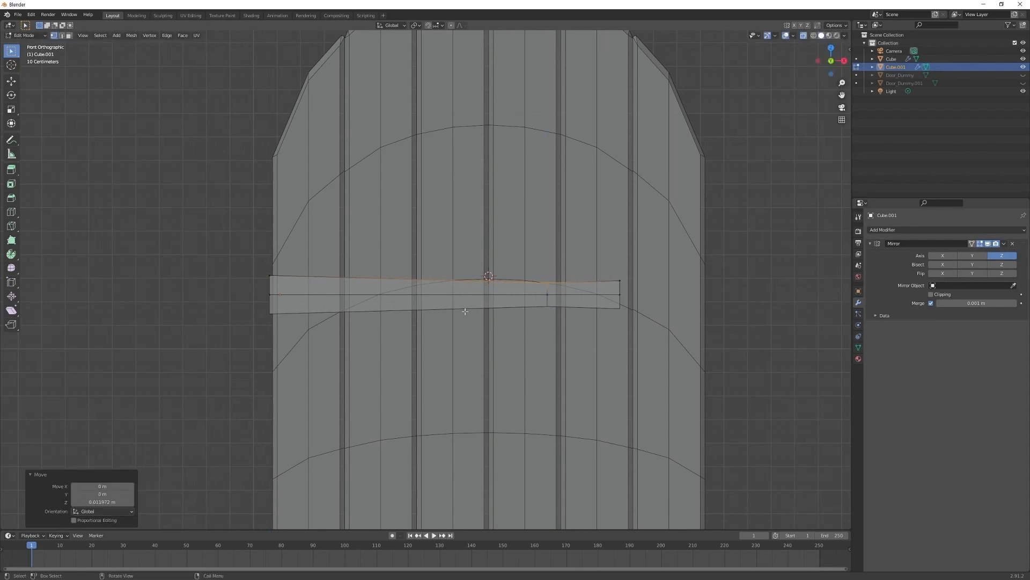
# - In the side view, move the strap's back vertices about 1.08 m along Y to the door's front face
pyautogui.press('KP_3')
pyautogui.moveTo(185, 206); pyautogui.dragTo(778, 398)
pyautogui.moveTo(677, 371); pyautogui.dragTo(769, 201)
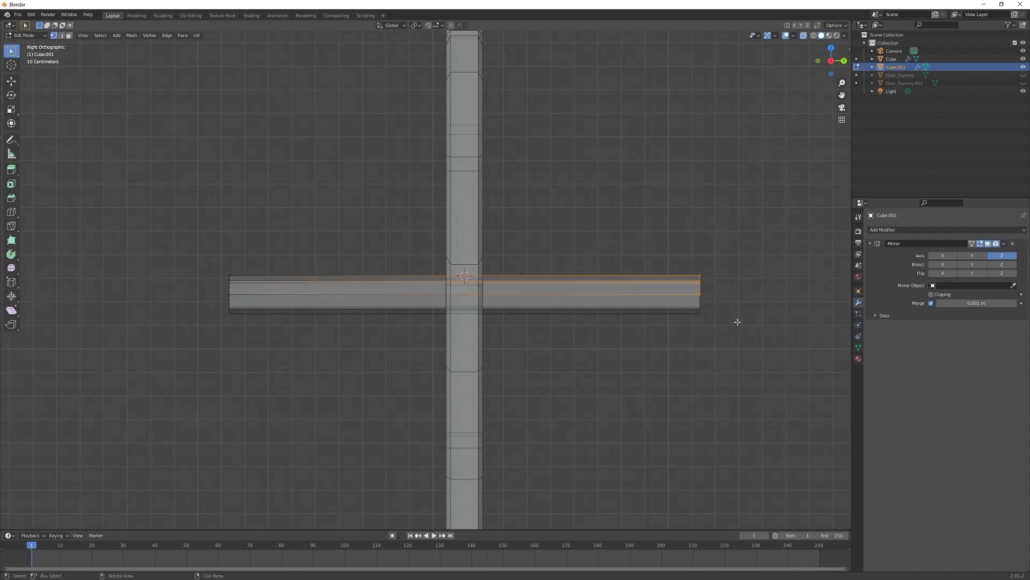
pyautogui.press('g')
pyautogui.press('y')
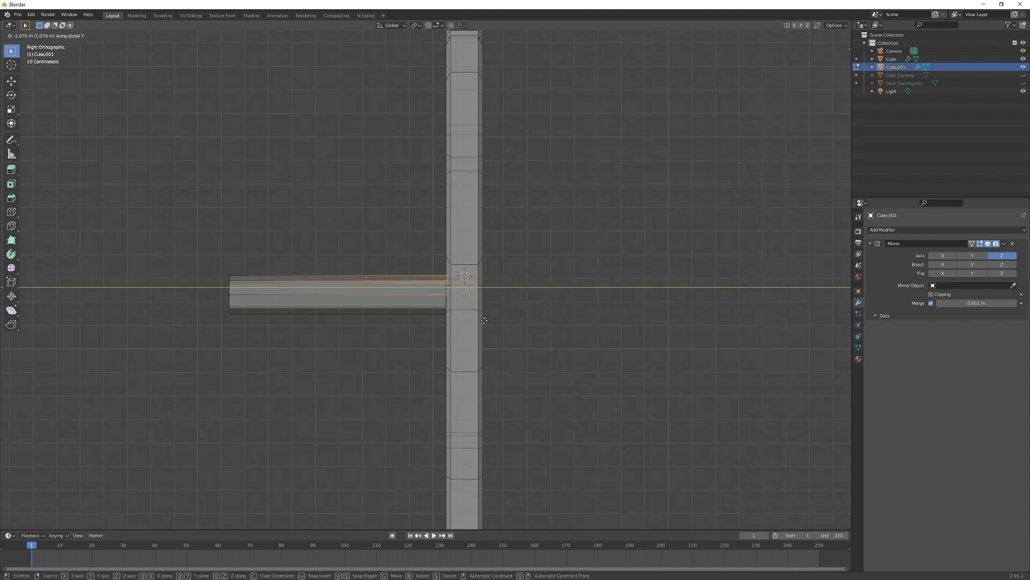
pyautogui.click(487, 321)
# - Move the strap's front vertices about 0.89 m along Y toward the door, leaving a thin strap
pyautogui.keyDown('shift'); pyautogui.moveTo(194, 238); pyautogui.dragTo(285, 359); pyautogui.keyUp('shift')
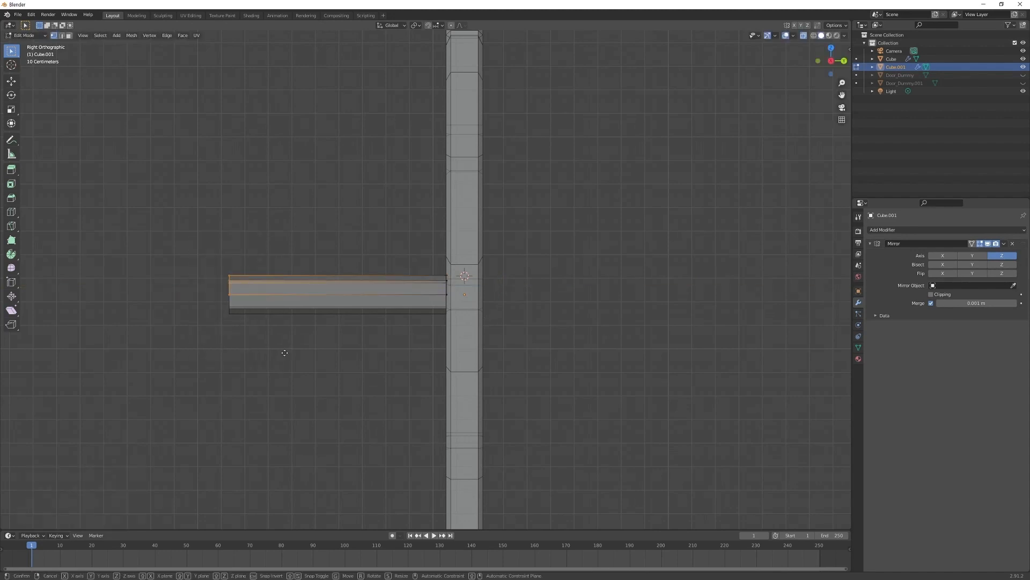
pyautogui.press('g')
pyautogui.press('y')
pyautogui.click(494, 350)
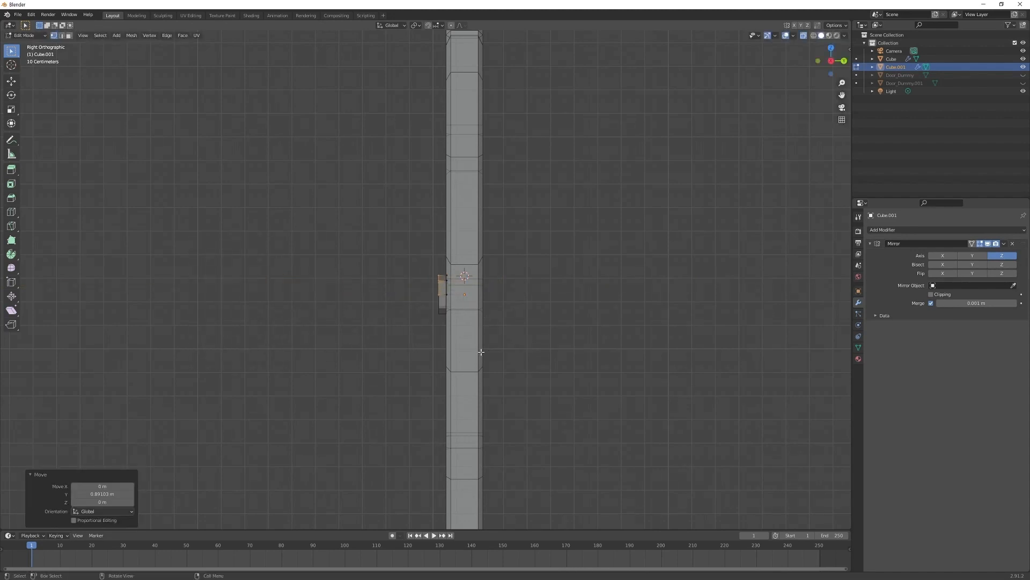
# - Move the whole strap object up about 0.27 m along Z on the door's front
pyautogui.moveTo(366, 361); pyautogui.dragTo(453, 368, button='middle')
pyautogui.scroll(-2, 458, 370)
pyautogui.press('Tab')
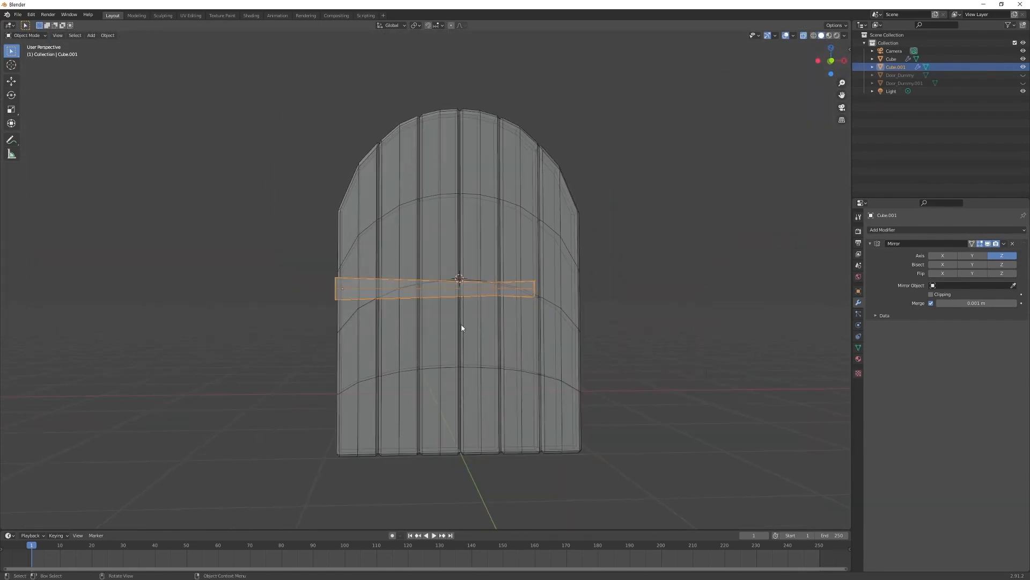
pyautogui.press('KP_1')
pyautogui.scroll(4, 460, 322)
pyautogui.scroll(-1, 455, 337)
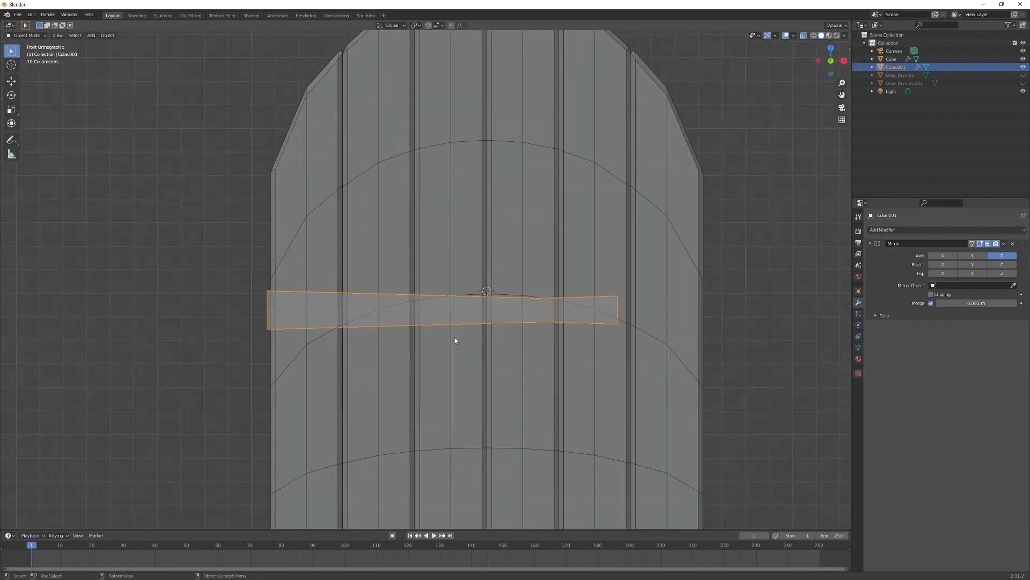
pyautogui.scroll(-2, 445, 346)
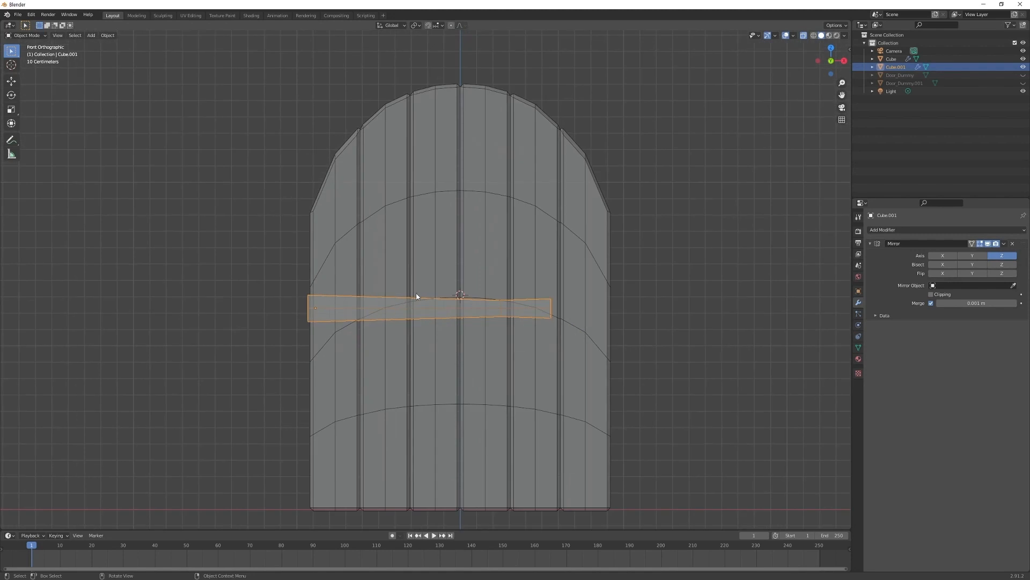
pyautogui.press('g')
pyautogui.press('z')
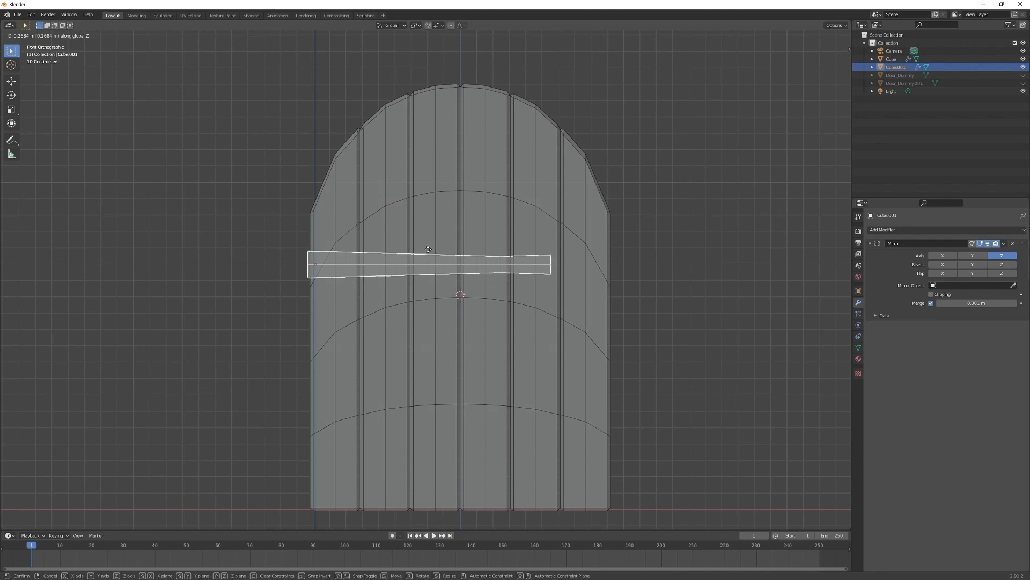
pyautogui.click(428, 249)
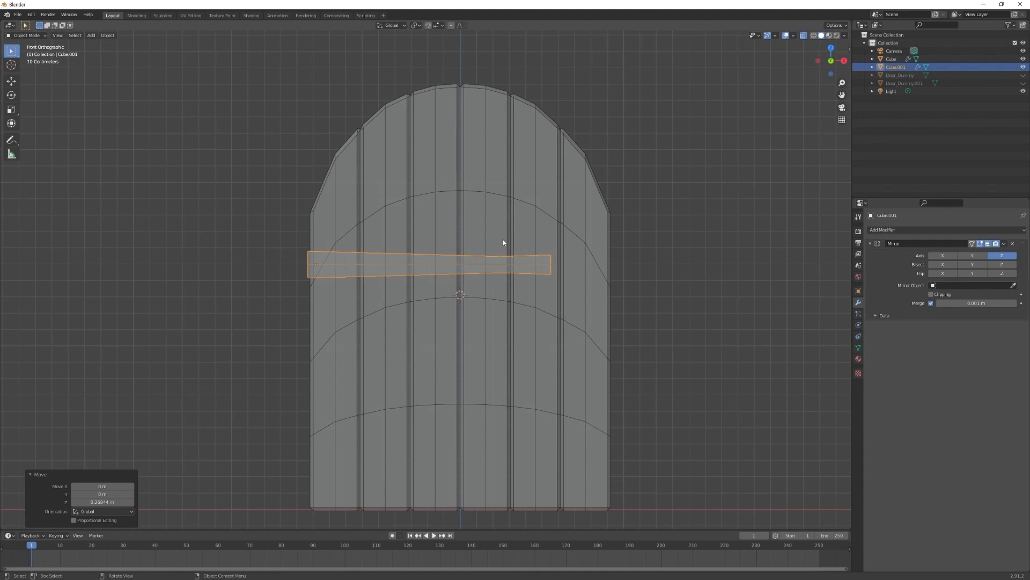
# - Add a vertical loop cut to the strap between the existing cut and its right end
pyautogui.keyDown('shift'); pyautogui.moveTo(525, 263); pyautogui.dragTo(520, 270, button='middle'); pyautogui.keyUp('shift')
pyautogui.keyDown('shift'); pyautogui.moveTo(497, 298); pyautogui.dragTo(466, 256, button='middle'); pyautogui.keyUp('shift')
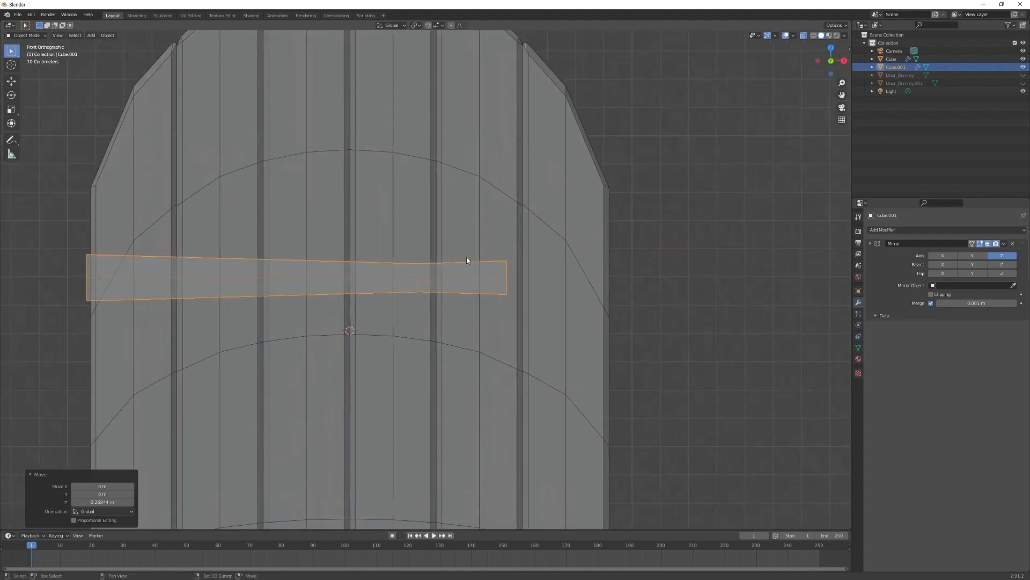
pyautogui.press('Tab')
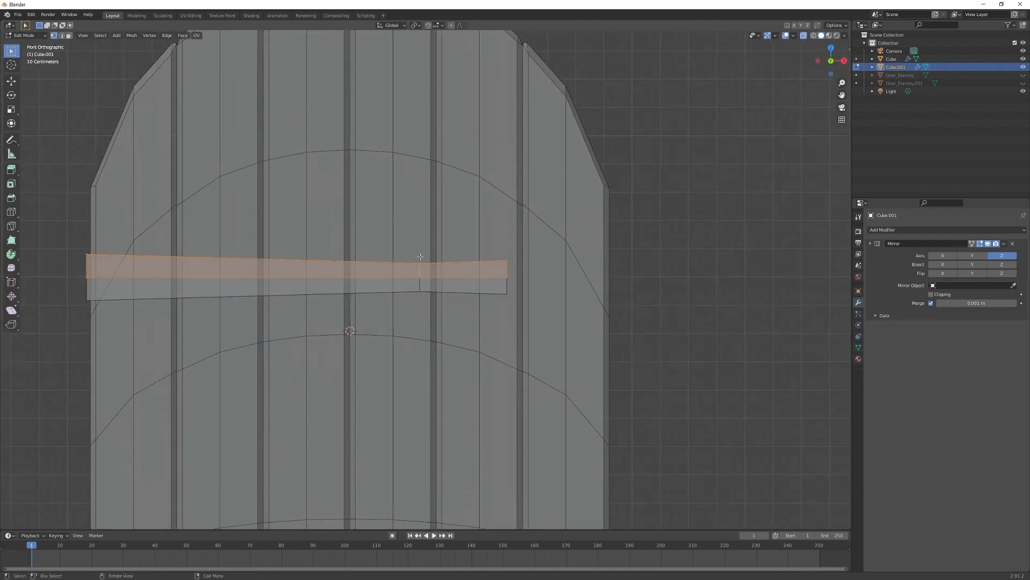
pyautogui.hotkey('ctrl', 'r')
pyautogui.click(441, 261)
pyautogui.click(443, 267)
# - Extrude the top face between the two loop cuts about 0.156 m upward
pyautogui.moveTo(461, 288); pyautogui.dragTo(481, 331, button='middle')
pyautogui.press('3')
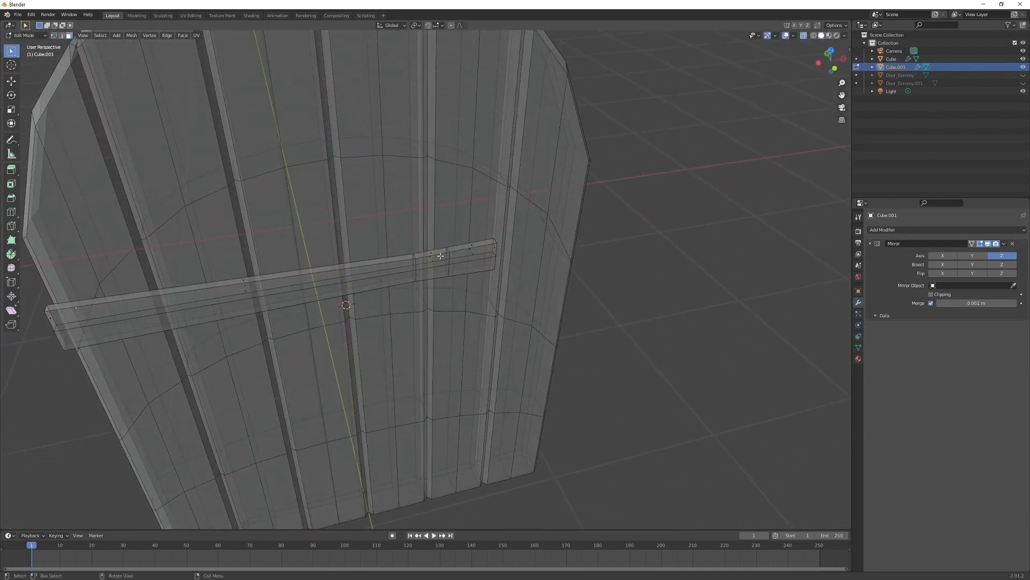
pyautogui.press('e')
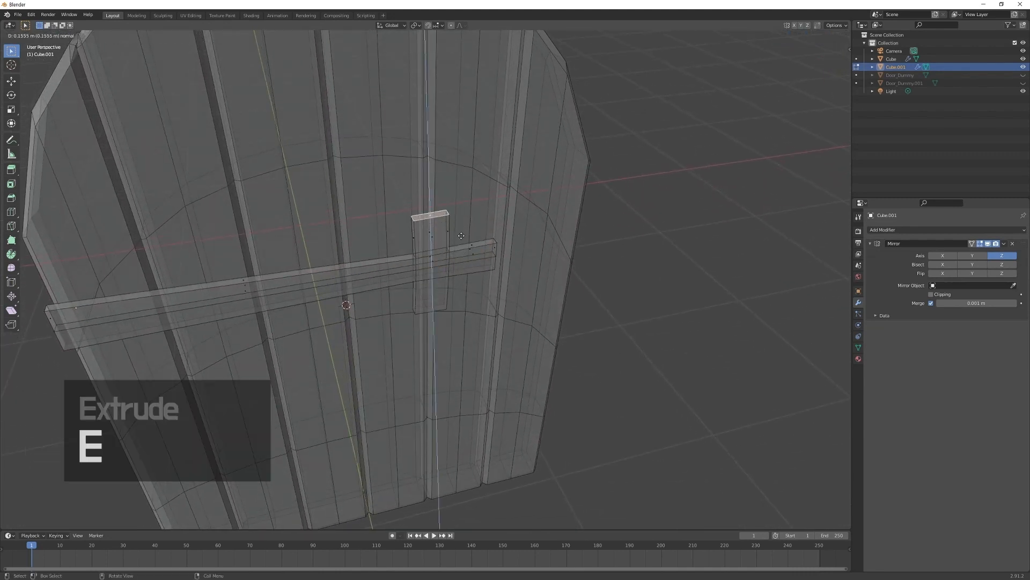
pyautogui.click(462, 236)
pyautogui.press('KP_1')
pyautogui.scroll(5, 459, 233)
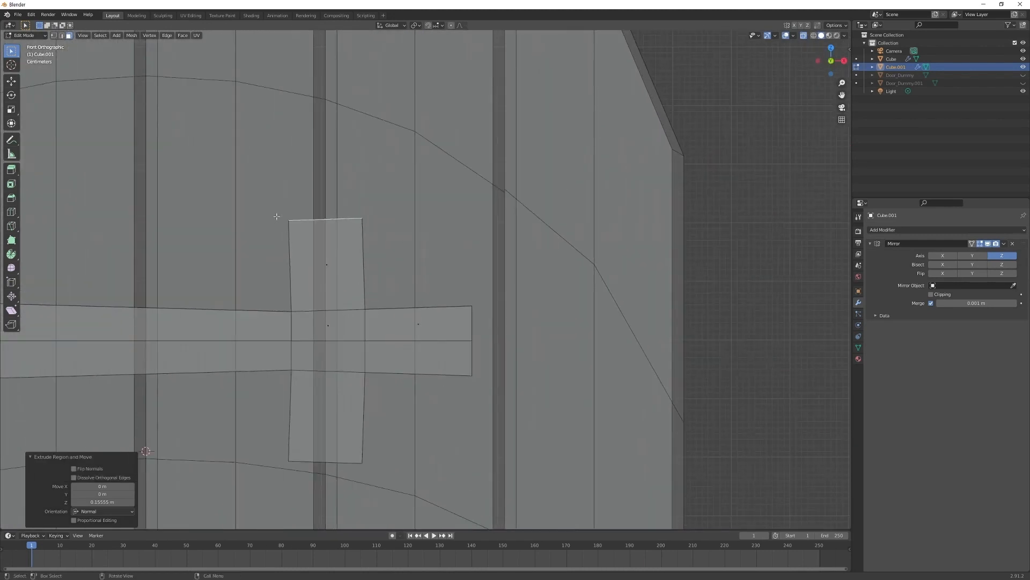
# - Add a horizontal loop cut across the middle of the extruded arm and move its left vertices slightly inward
pyautogui.hotkey('ctrl', 'r')
pyautogui.click(355, 259)
pyautogui.click(293, 254)
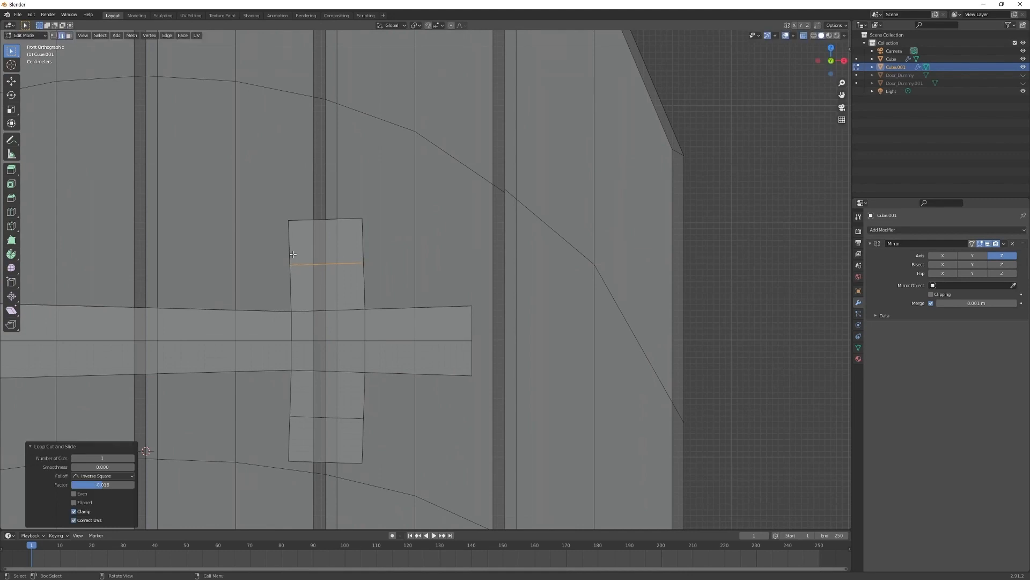
pyautogui.press('1')
pyautogui.moveTo(261, 239); pyautogui.dragTo(309, 277)
pyautogui.press('g')
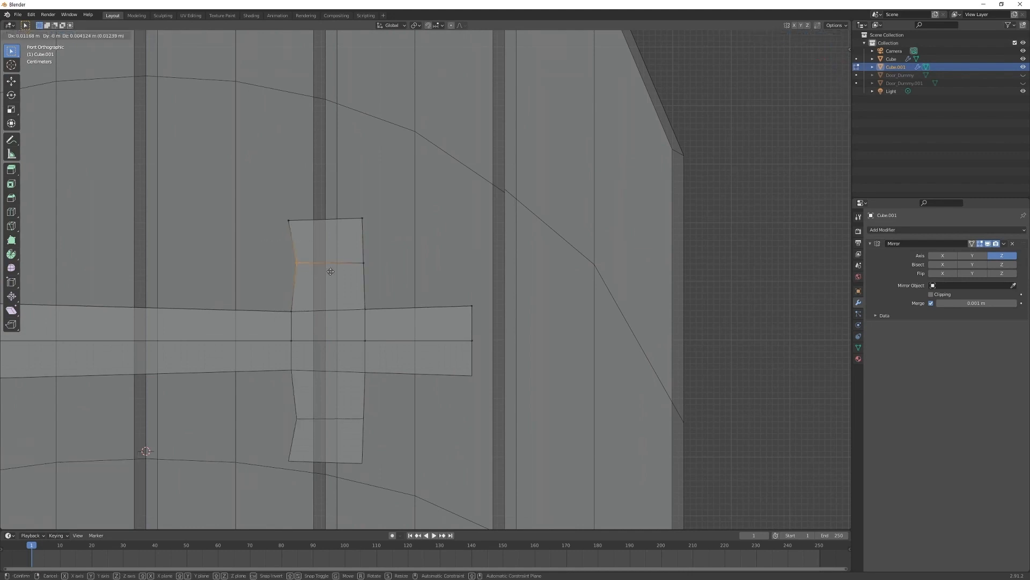
pyautogui.click(359, 271)
# - Move the arm's right-hand and top vertices to start bending it toward the left
pyautogui.moveTo(350, 245); pyautogui.dragTo(383, 270)
pyautogui.press('g')
pyautogui.click(402, 255)
pyautogui.moveTo(347, 200); pyautogui.dragTo(378, 231)
pyautogui.press('g')
pyautogui.click(395, 218)
pyautogui.moveTo(256, 207); pyautogui.dragTo(298, 225)
pyautogui.press('g')
pyautogui.click(386, 224)
# - Extrude the arm's end, then rotate and move the new face and vertices to continue the curl leftward
pyautogui.press('e')
pyautogui.click(276, 212)
pyautogui.press('3')
pyautogui.press('r')
pyautogui.press('g')
pyautogui.click(303, 215)
pyautogui.press('g')
pyautogui.moveTo(348, 194); pyautogui.dragTo(366, 218)
pyautogui.click(344, 217)
# - Extrude the curl's end once more toward the lower left and reposition its vertices
pyautogui.press('e')
pyautogui.click(284, 234)
pyautogui.press('1')
pyautogui.press('g')
pyautogui.hotkey('ctrl', 'b')
pyautogui.click(413, 212)
pyautogui.press('g')
# - Refine the curl's vertices and reshape the strap's right end into a pointed arrowhead
pyautogui.press('g')
pyautogui.click(366, 254)
pyautogui.press('g')
pyautogui.click(375, 228)
pyautogui.press('g')
pyautogui.click(458, 298)
# - Move, scale and rotate the vertices at the curl's end to round off the scroll
pyautogui.moveTo(246, 184); pyautogui.dragTo(306, 270)
pyautogui.press('g')
pyautogui.click(297, 270)
pyautogui.press('s')
pyautogui.click(305, 264)
pyautogui.press('r')
pyautogui.click(303, 252)
pyautogui.press('g')
pyautogui.click(301, 276)
# - Add a loop cut at the base of the curl and shift its vertices to narrow the neck
pyautogui.hotkey('ctrl', 'r')
pyautogui.click(327, 293)
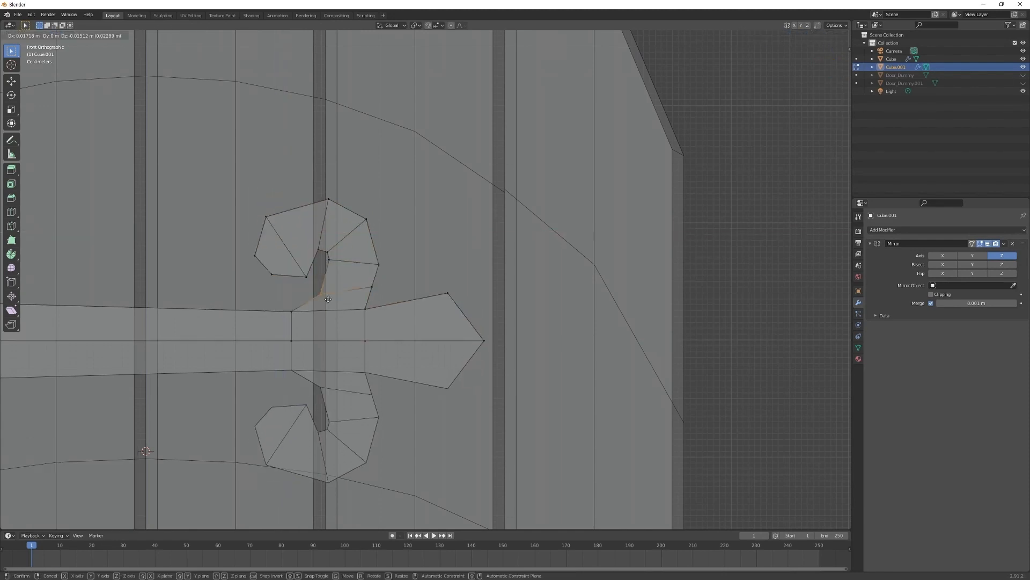
pyautogui.click(371, 310)
# - Add a loop cut across the curl's upper-left segment and move the outer vertices to round the top
pyautogui.hotkey('ctrl', 'r')
pyautogui.click(288, 202)
pyautogui.press('g')
pyautogui.click(318, 258)
pyautogui.press('g')
pyautogui.click(336, 211)
pyautogui.press('g')
pyautogui.click(336, 209)
# - Adjust the vertices on the curl's inner side and neck to tidy its inner gap
pyautogui.click(311, 275)
pyautogui.press('g')
pyautogui.click(312, 270)
pyautogui.click(314, 255)
pyautogui.press('g')
pyautogui.click(317, 261)
pyautogui.press('g')
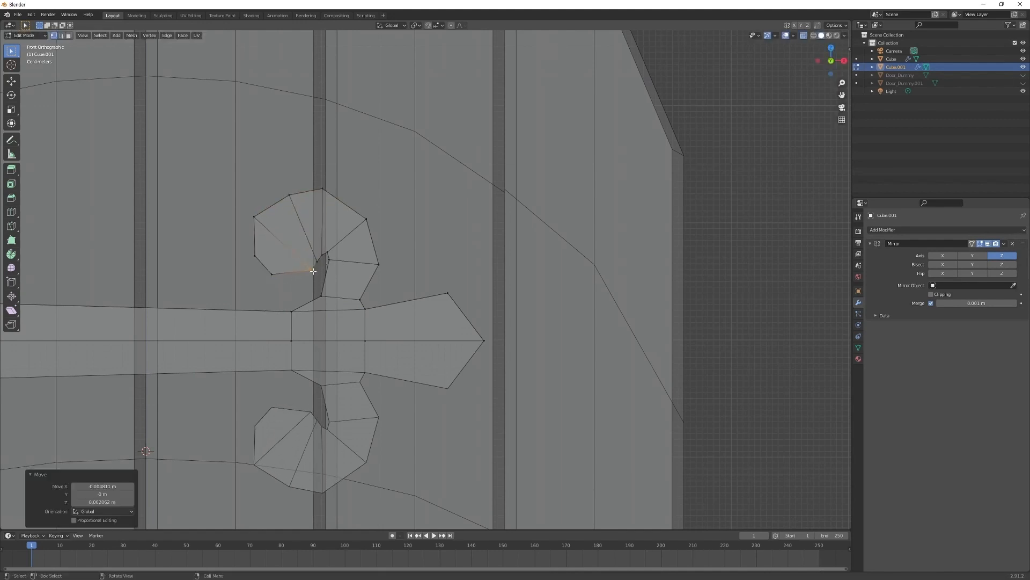
pyautogui.click(331, 260)
pyautogui.press('g')
# - Move the curl's outer left vertices outward to give the scroll an even, rounded outline
pyautogui.click(257, 256)
pyautogui.press('g')
pyautogui.click(283, 192)
pyautogui.press('g')
pyautogui.click(262, 230)
pyautogui.press('g')
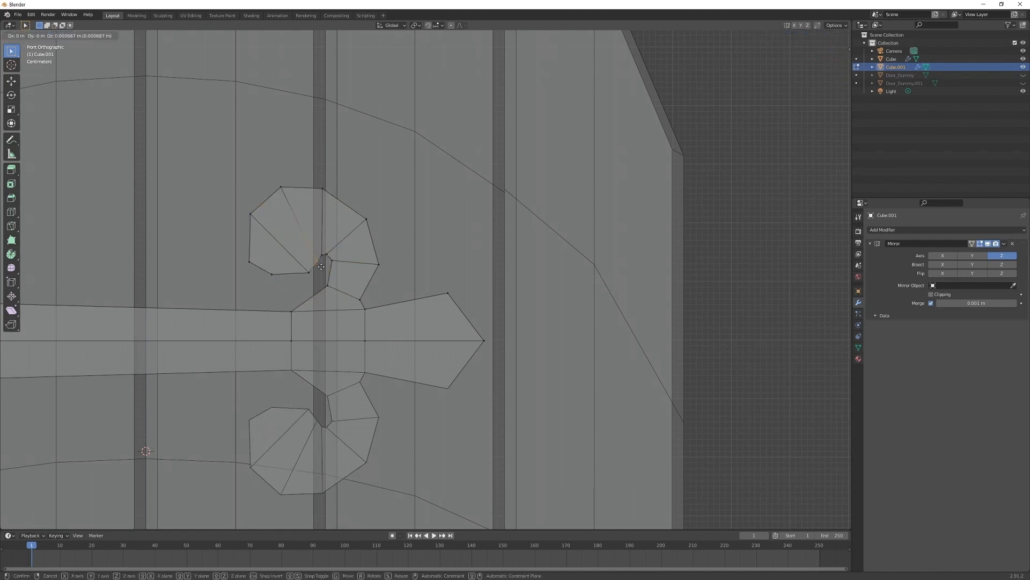
pyautogui.click(259, 228)
pyautogui.click(253, 261)
pyautogui.press('g')
# - Add a vertical loop cut between the curl and the arrowhead and shift vertices there along X
pyautogui.scroll(-2, 322, 294)
pyautogui.hotkey('ctrl', 'r')
pyautogui.click(434, 316)
pyautogui.click(435, 328)
pyautogui.press('g')
pyautogui.press('x')
pyautogui.click(424, 329)
# - Level the arrowhead's upper vertices and extrude its top face about 0.071 m upward along Z
pyautogui.click(442, 289)
pyautogui.press('g')
pyautogui.click(445, 295)
pyautogui.keyDown('shift'); pyautogui.click(409, 297); pyautogui.keyUp('shift')
pyautogui.press('e')
pyautogui.press('z')
pyautogui.click(428, 246)
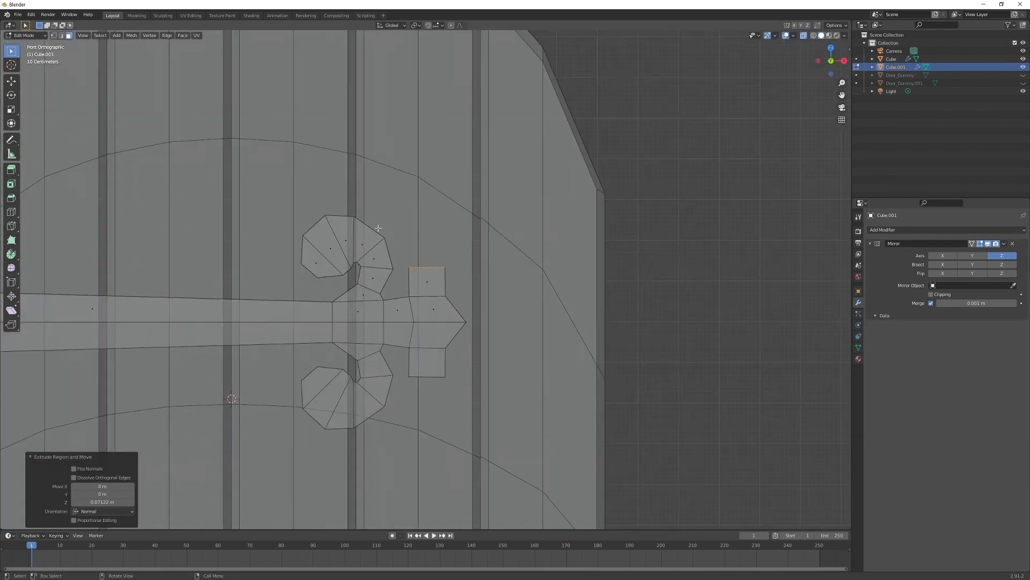
# - Reposition the upper curl's outer and inner vertices one by one to refine its rounded scroll outline
pyautogui.click(385, 238)
pyautogui.scroll(5, 351, 293)
pyautogui.click(371, 225)
pyautogui.press('g')
pyautogui.click(354, 232)
pyautogui.press('g')
pyautogui.click(338, 255)
pyautogui.press('g')
pyautogui.click(346, 275)
# - Reshape the arrowhead's raised block, add a vertical loop cut through it, and move its top vertices into a peak
pyautogui.scroll(-6, 346, 276)
pyautogui.click(451, 262)
pyautogui.press('g')
pyautogui.click(454, 309)
pyautogui.press('g')
pyautogui.press('x')
pyautogui.hotkey('ctrl', 'r')
pyautogui.click(467, 264)
pyautogui.press('g')
pyautogui.click(461, 264)
pyautogui.click(479, 262)
pyautogui.press('g')
# - Extrude the arrowhead's tip outward and set its centre vertex's Z to 0
pyautogui.press('e')
pyautogui.click(519, 303)
pyautogui.press('g')
pyautogui.click(512, 309)
pyautogui.press('n')
pyautogui.doubleClick(801, 82)
pyautogui.write('0')
pyautogui.press('Return')
# - Adjust the extruded tip's vertices, flatten its end edge by scaling to 0 on X, and shift that edge along X
pyautogui.scroll(4, 601, 300)
pyautogui.press('g')
pyautogui.press('x')
pyautogui.press('g')
pyautogui.press('x')
pyautogui.press('g')
pyautogui.scroll(-1, 569, 318)
pyautogui.scroll(-2, 569, 318)
pyautogui.keyDown('shift'); pyautogui.click(502, 308); pyautogui.keyUp('shift')
pyautogui.press('s')
pyautogui.press('x')
pyautogui.press('0')
pyautogui.press('Return')
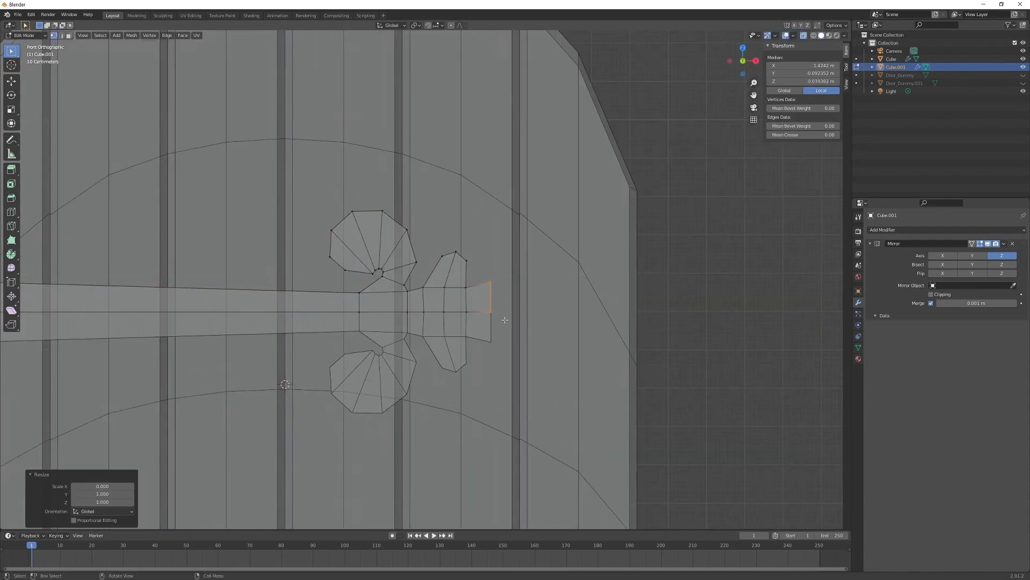
pyautogui.press('g')
pyautogui.press('x')
# - Add a horizontal loop cut across the arrowhead's raised part and move the surrounding vertices to form a knob
pyautogui.scroll(3, 509, 290)
pyautogui.hotkey('ctrl', 'r')
pyautogui.click(500, 259)
pyautogui.press('g')
pyautogui.click(460, 249)
pyautogui.click(478, 231)
pyautogui.press('g')
pyautogui.press('g')
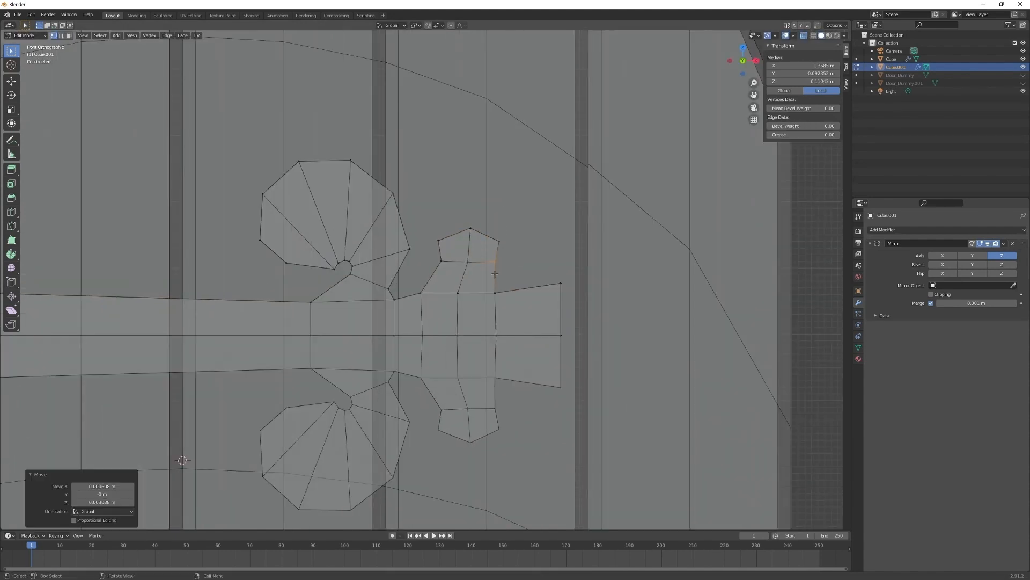
# - Add a vertical loop cut at the base of the flared tip and move the neighbouring vertices to narrow the joint
pyautogui.hotkey('ctrl', 'r')
pyautogui.click(521, 294)
pyautogui.press('g')
pyautogui.press('x')
pyautogui.click(509, 283)
pyautogui.click(511, 285)
pyautogui.press('g')
pyautogui.press('z')
pyautogui.click(496, 291)
pyautogui.press('g')
# - Add a horizontal loop cut at the knob's base and shift the vertical edges on both sides of the arrowhead along X
pyautogui.hotkey('ctrl', 'r')
pyautogui.click(494, 278)
pyautogui.click(483, 326)
pyautogui.press('g')
pyautogui.press('x')
pyautogui.keyDown('alt'); pyautogui.click(427, 328); pyautogui.keyUp('alt')
pyautogui.press('g')
pyautogui.press('x')
pyautogui.click(423, 343)
pyautogui.hotkey('alt', 'a')
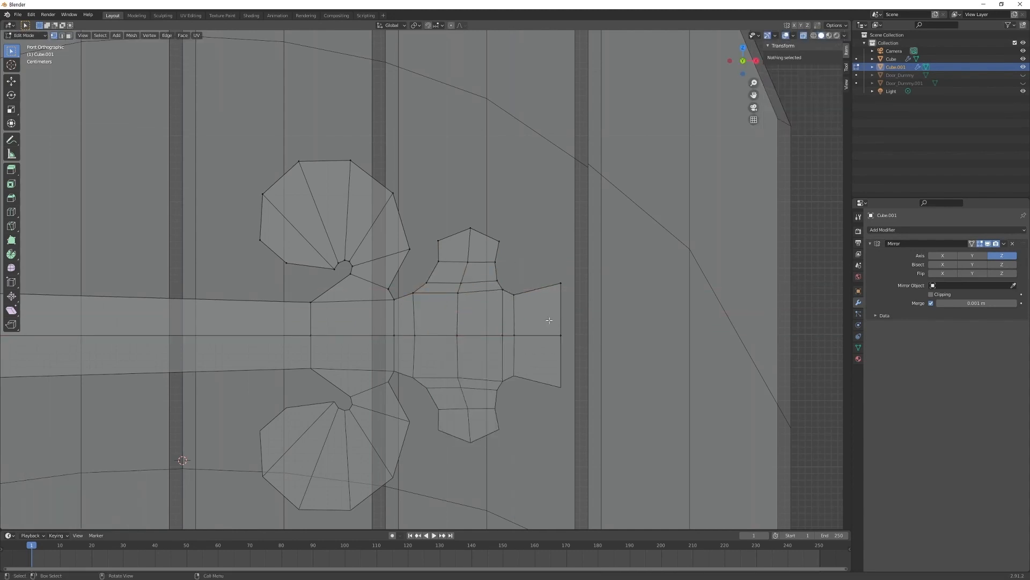
# - Scale the whole strap mesh down and shift it along Z
pyautogui.scroll(-8, 467, 329)
pyautogui.press('a')
pyautogui.scroll(4, 472, 313)
pyautogui.press('s')
pyautogui.click(467, 308)
pyautogui.press('g')
pyautogui.press('z')
pyautogui.click(467, 317)
# - Set the Z position of the strap's centre-line vertices to 0 m
pyautogui.moveTo(490, 318); pyautogui.dragTo(369, 298)
pyautogui.doubleClick(804, 81)
pyautogui.write('0')
pyautogui.press('Return')
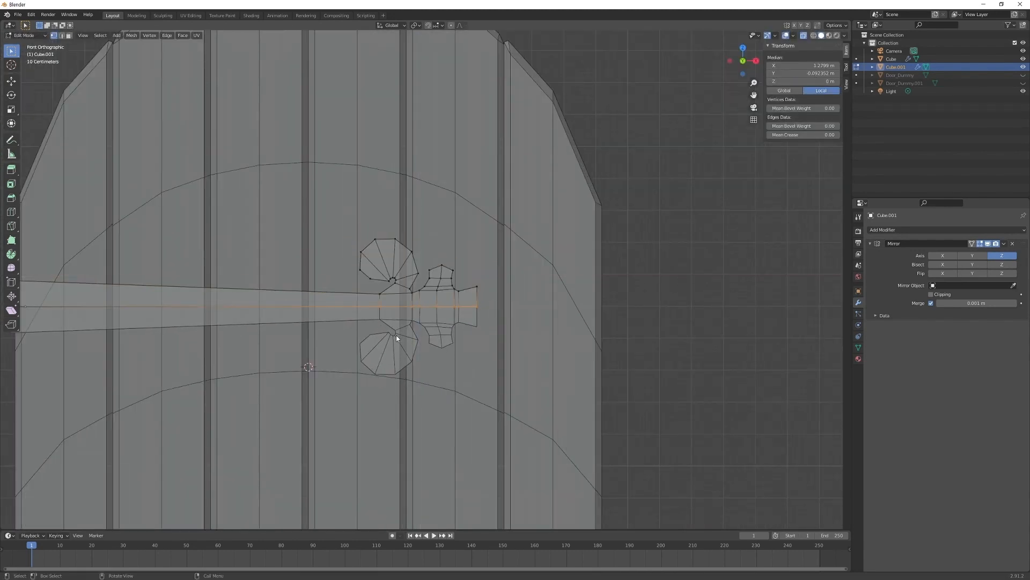
# - Select the front outline edges along the strap's upper half, curl and tip, and bevel them by about 0.009 m
pyautogui.moveTo(398, 329)
pyautogui.mouseDown(button='middle')
pyautogui.moveTo(349, 348)
pyautogui.moveTo(386, 343)
pyautogui.mouseUp(button='middle')
pyautogui.scroll(3, 386, 343)
pyautogui.scroll(-3, 385, 343)
pyautogui.moveTo(284, 329); pyautogui.dragTo(335, 337, button='middle')
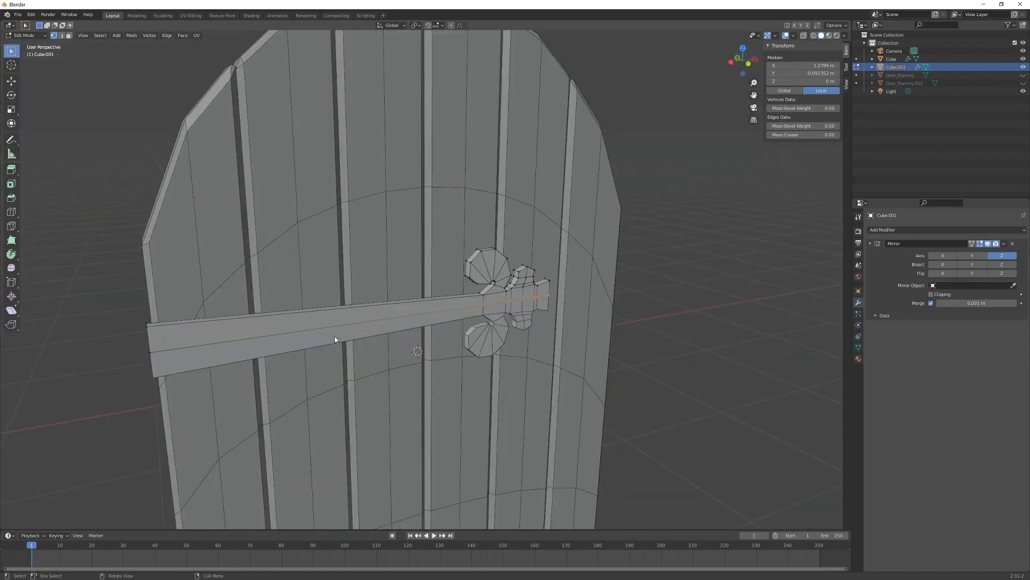
pyautogui.press('2')
pyautogui.click(149, 340)
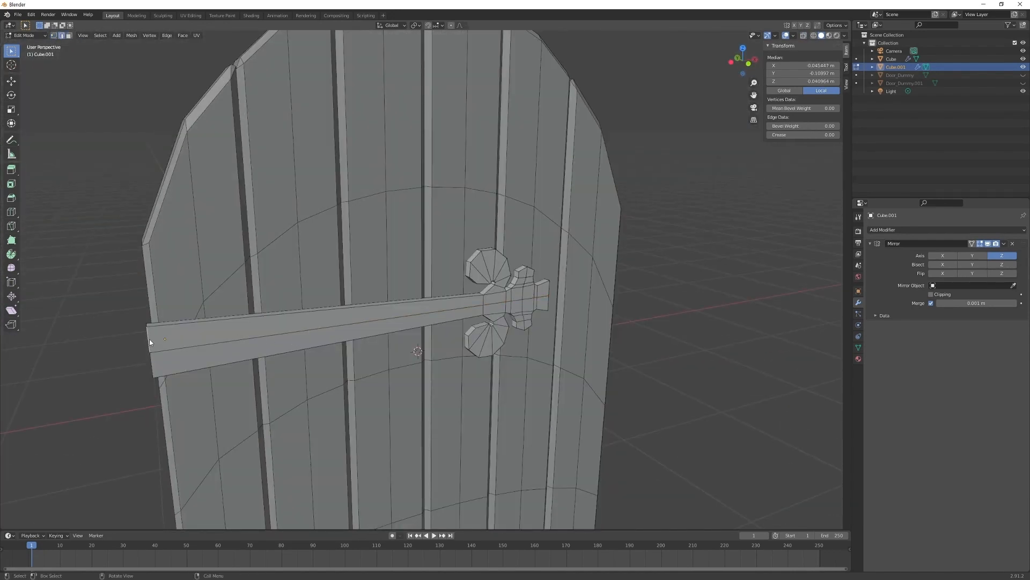
pyautogui.keyDown('ctrl'); pyautogui.click(490, 285); pyautogui.keyUp('ctrl')
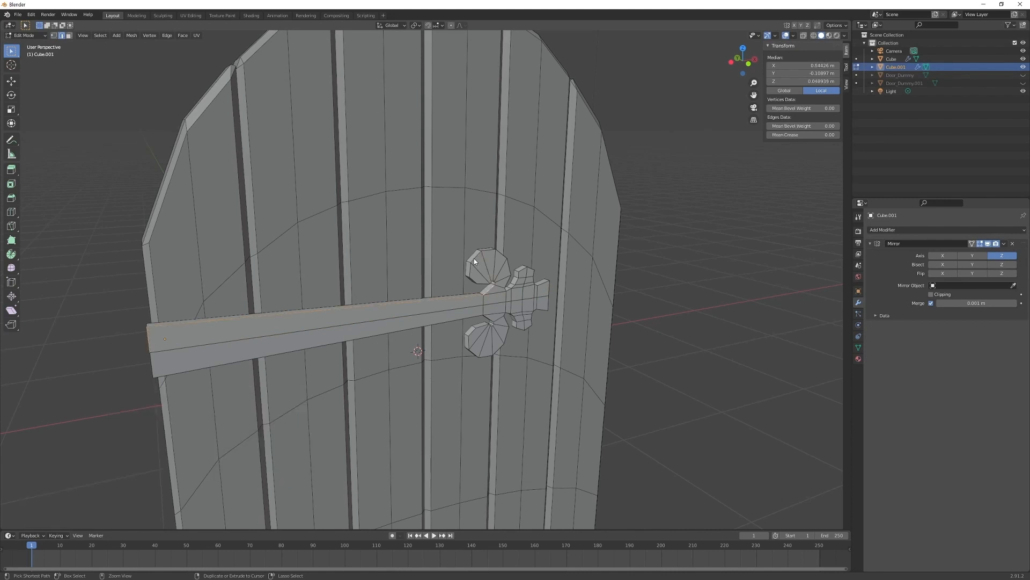
pyautogui.keyDown('ctrl'); pyautogui.click(470, 274); pyautogui.keyUp('ctrl')
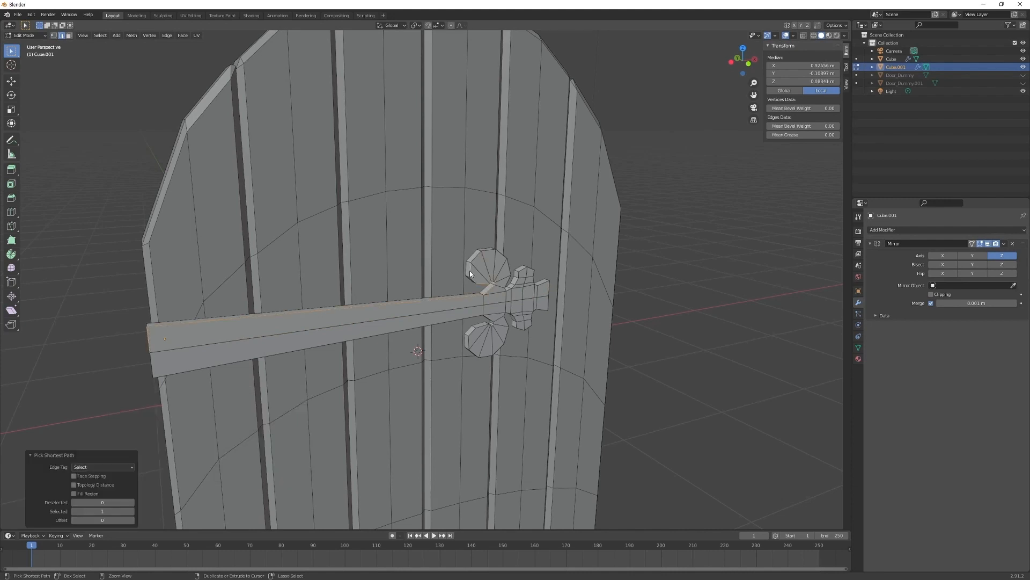
pyautogui.keyDown('ctrl'); pyautogui.click(491, 249); pyautogui.keyUp('ctrl')
pyautogui.moveTo(542, 307); pyautogui.dragTo(498, 301, button='middle')
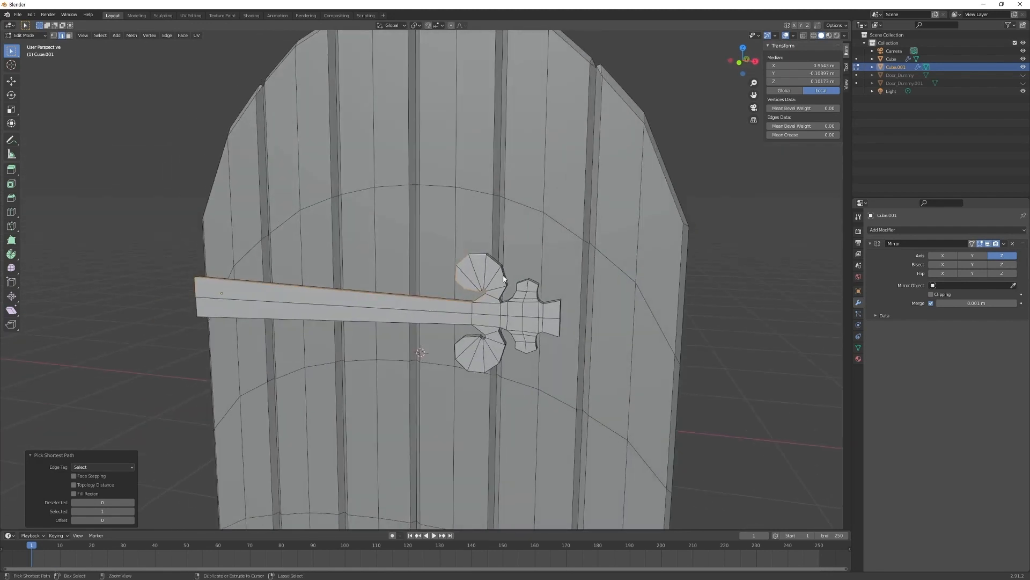
pyautogui.keyDown('ctrl'); pyautogui.click(504, 302); pyautogui.keyUp('ctrl')
pyautogui.scroll(3, 518, 307)
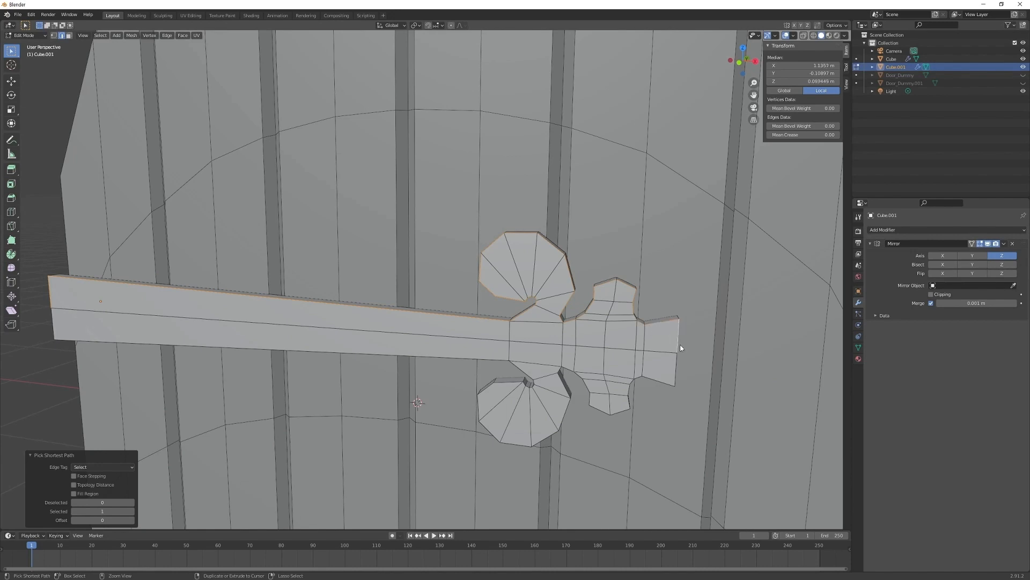
pyautogui.moveTo(610, 326); pyautogui.dragTo(594, 338, button='middle')
pyautogui.scroll(-2, 623, 350)
pyautogui.hotkey('ctrl', 'b')
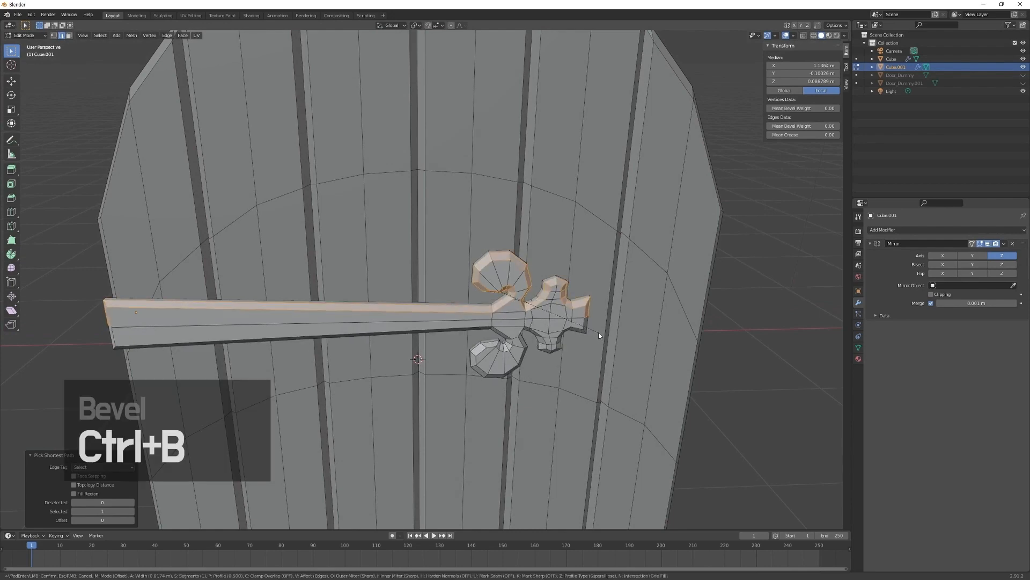
pyautogui.click(595, 332)
# - Adjust the bevelled vertices inside the curl and move the whole ornamented end of the strap outward
pyautogui.moveTo(593, 332); pyautogui.dragTo(499, 317, button='middle')
pyautogui.scroll(4, 492, 309)
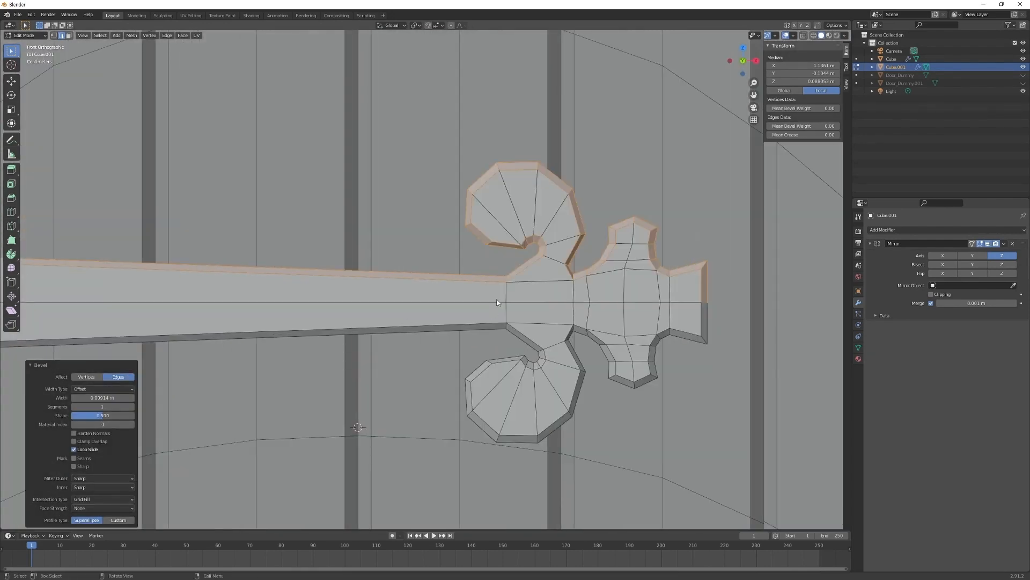
pyautogui.press('1')
pyautogui.hotkey('alt', 'z')
pyautogui.press('g')
pyautogui.press('g')
pyautogui.scroll(-5, 494, 247)
pyautogui.moveTo(424, 211); pyautogui.dragTo(596, 356)
pyautogui.press('g')
pyautogui.click(733, 380)
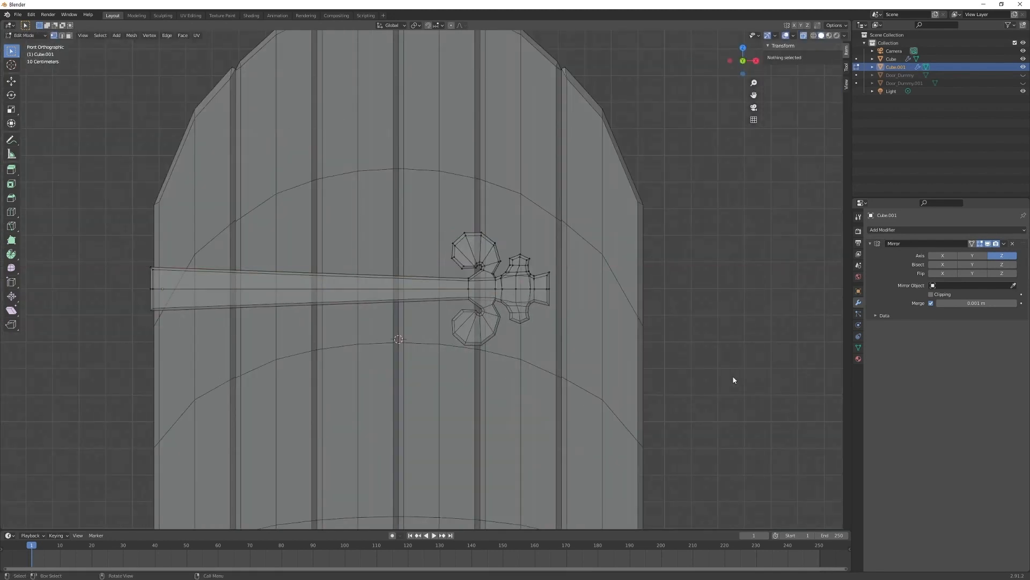
# - Switch to the door mesh and place the 3D cursor on the middle edge of its outermost right plank, below the strap
pyautogui.press('Tab')
pyautogui.scroll(-3, 444, 274)
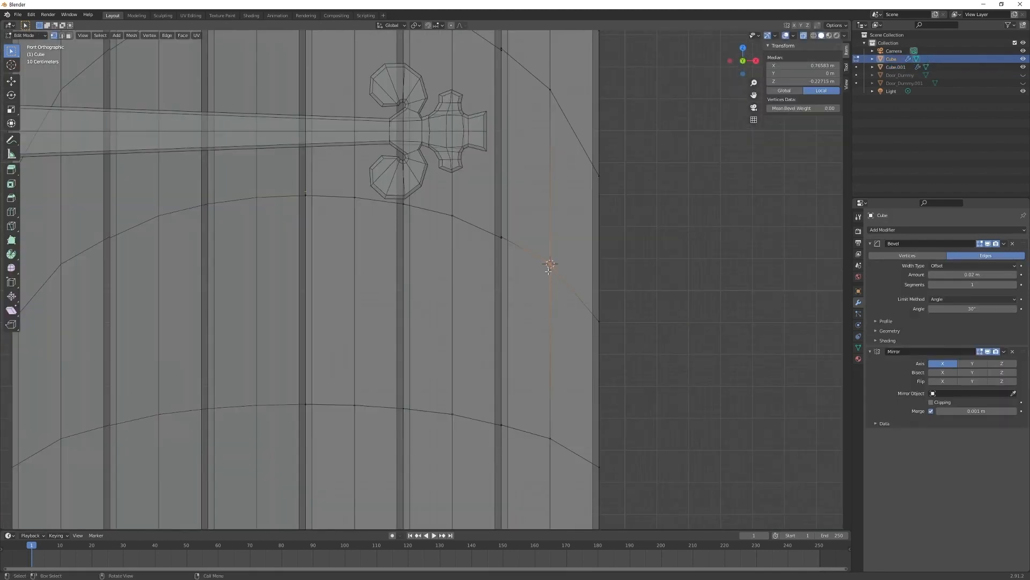
pyautogui.press('Tab')
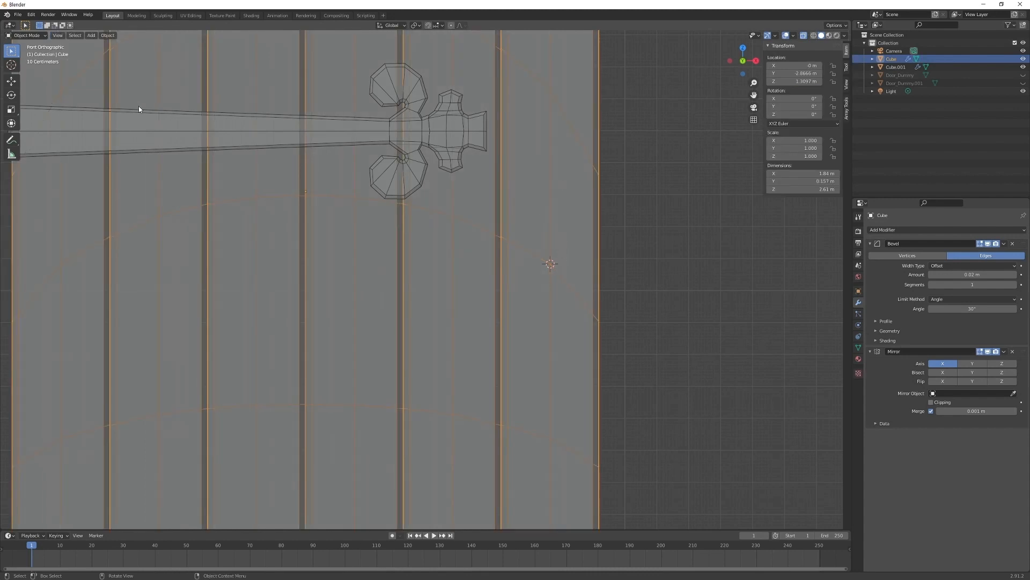
# - Add a cylinder with 16 vertices at the 3D cursor
pyautogui.hotkey('shift', 'a')
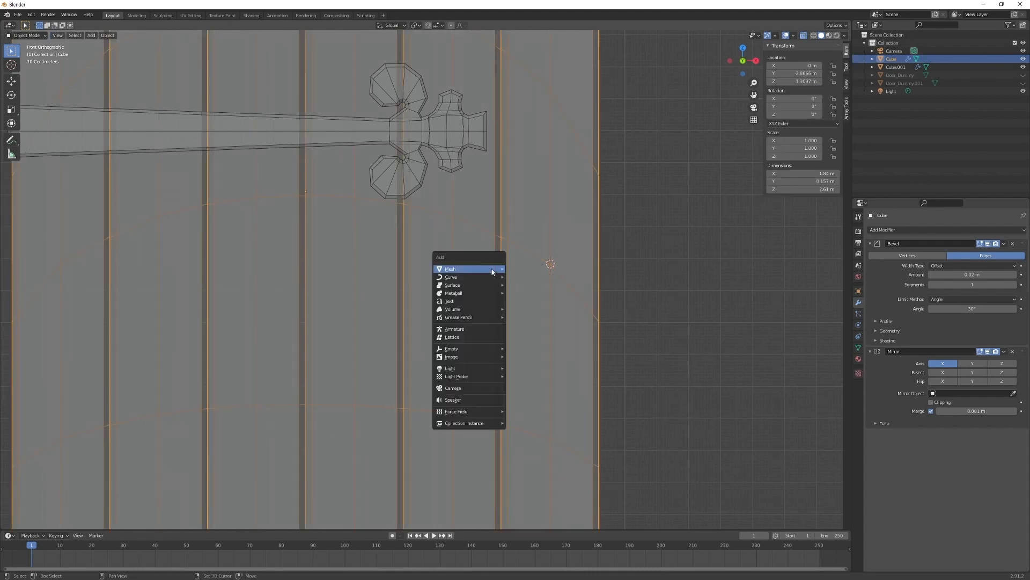
pyautogui.moveTo(492, 271)
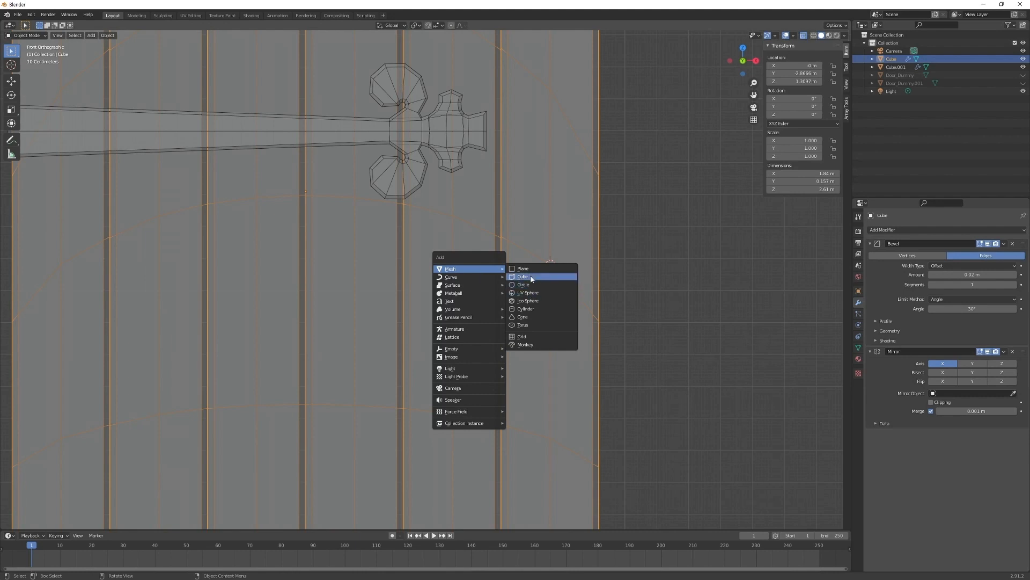
pyautogui.click(529, 310)
pyautogui.scroll(-5, 591, 232)
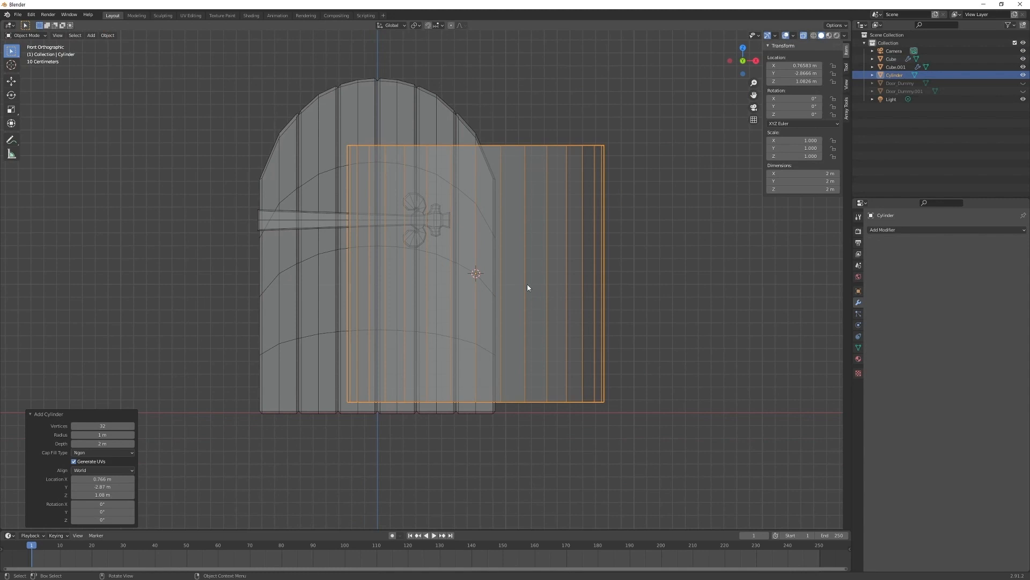
pyautogui.click(109, 426)
pyautogui.write('16')
pyautogui.press('Return')
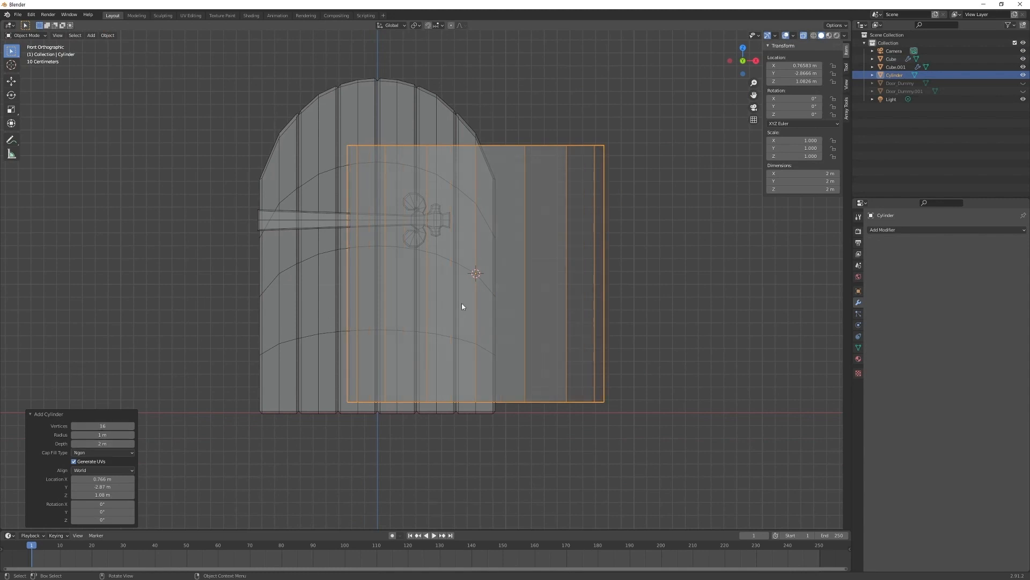
# - Rotate the cylinder's mesh 90° about X and scale it down to 0.068
pyautogui.press('Tab')
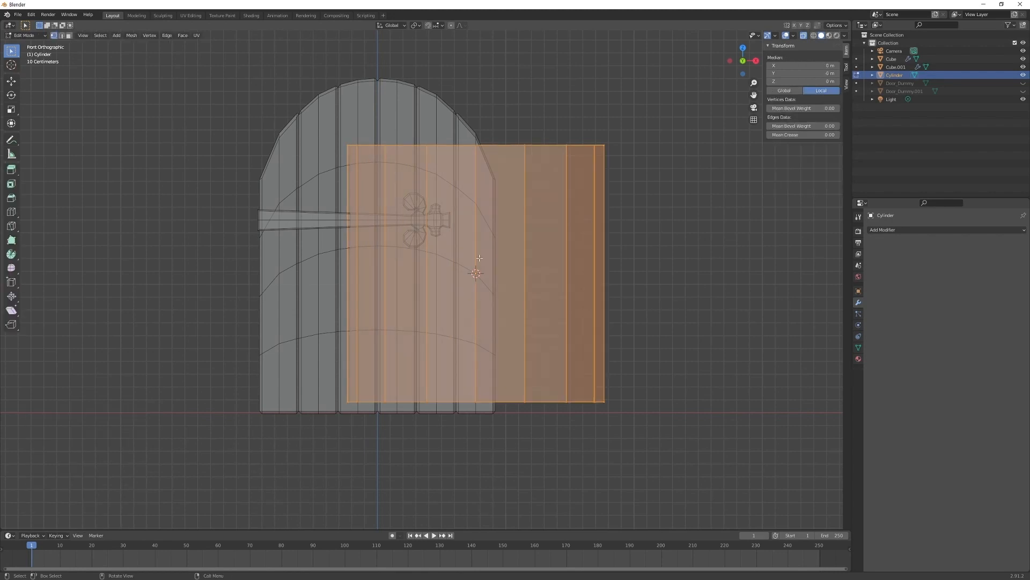
pyautogui.write('rx90')
pyautogui.press('Return')
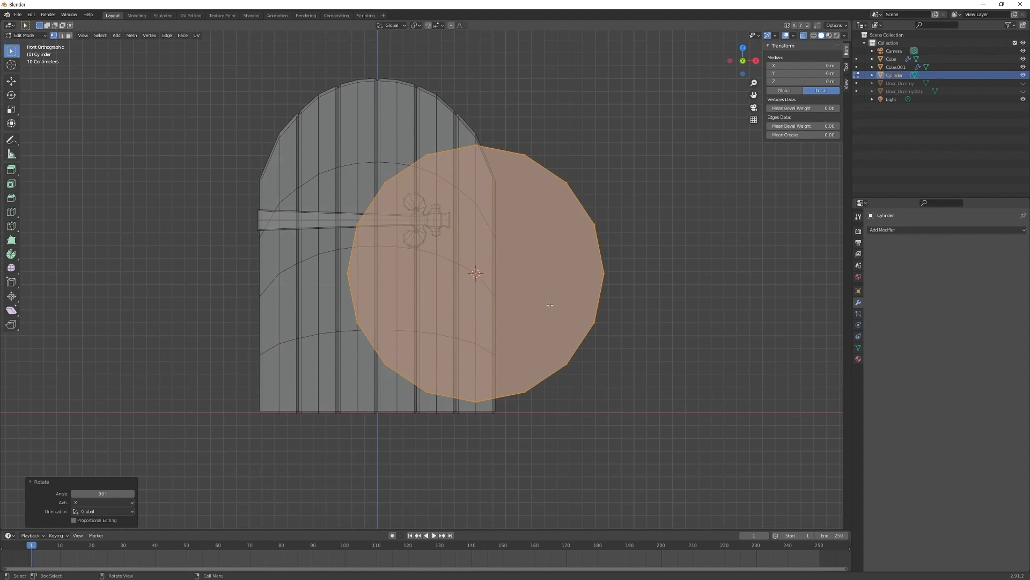
pyautogui.press('s')
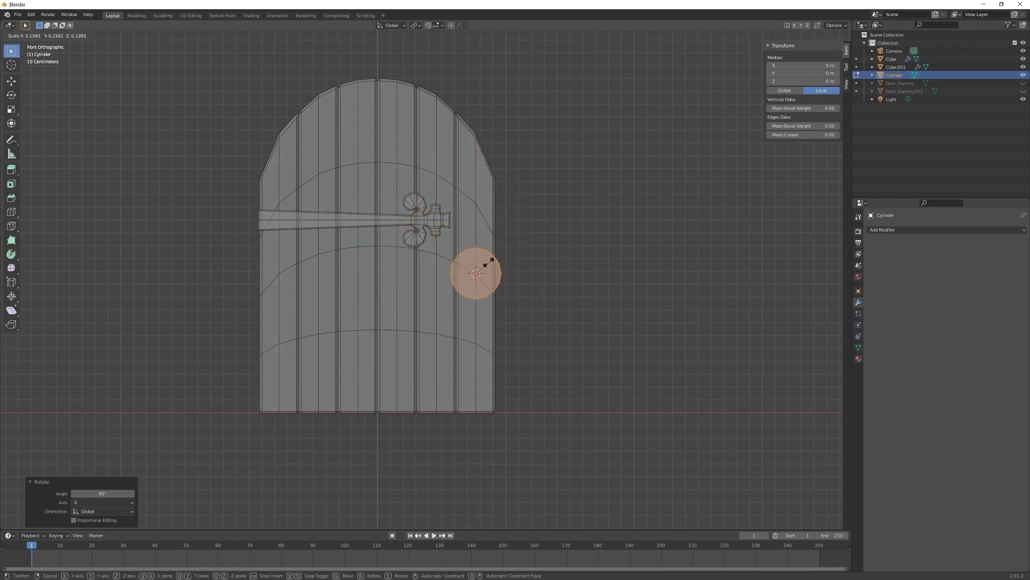
pyautogui.click(473, 267)
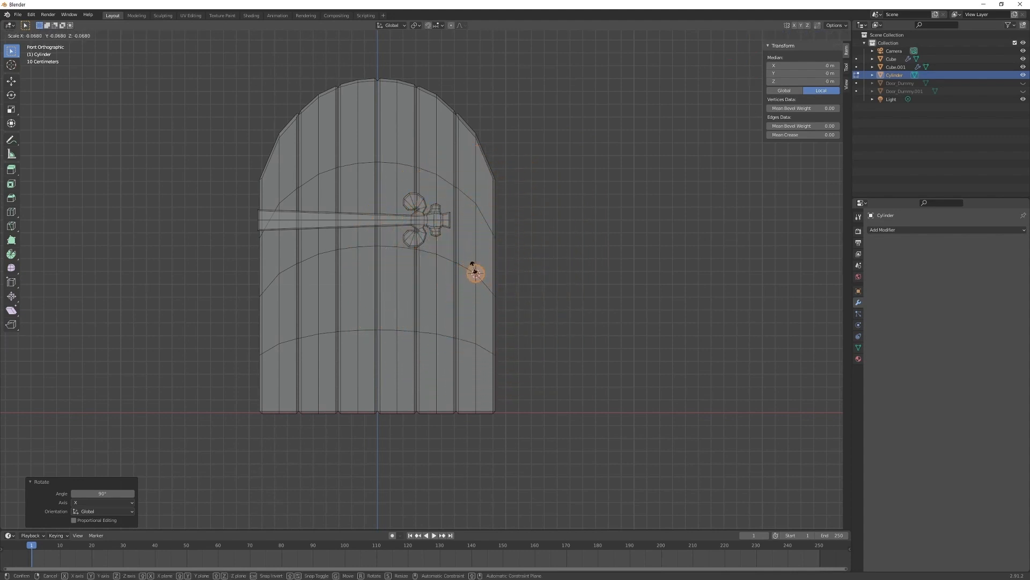
pyautogui.scroll(7, 486, 278)
pyautogui.scroll(3, 488, 281)
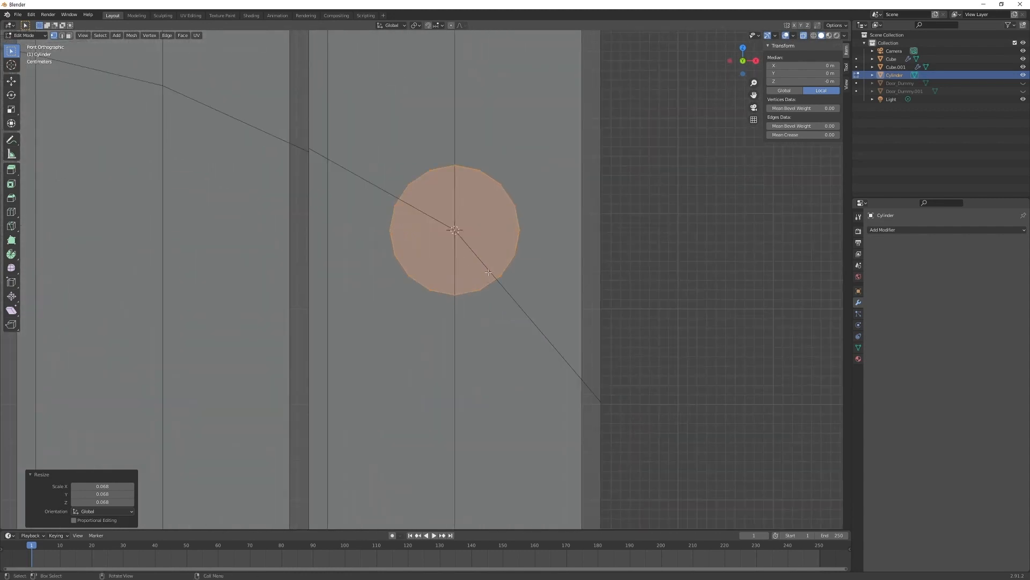
# - Move the cylinder about 0.074 m along Y so it protrudes from the door's front
pyautogui.press('KP_3')
pyautogui.scroll(-4, 569, 238)
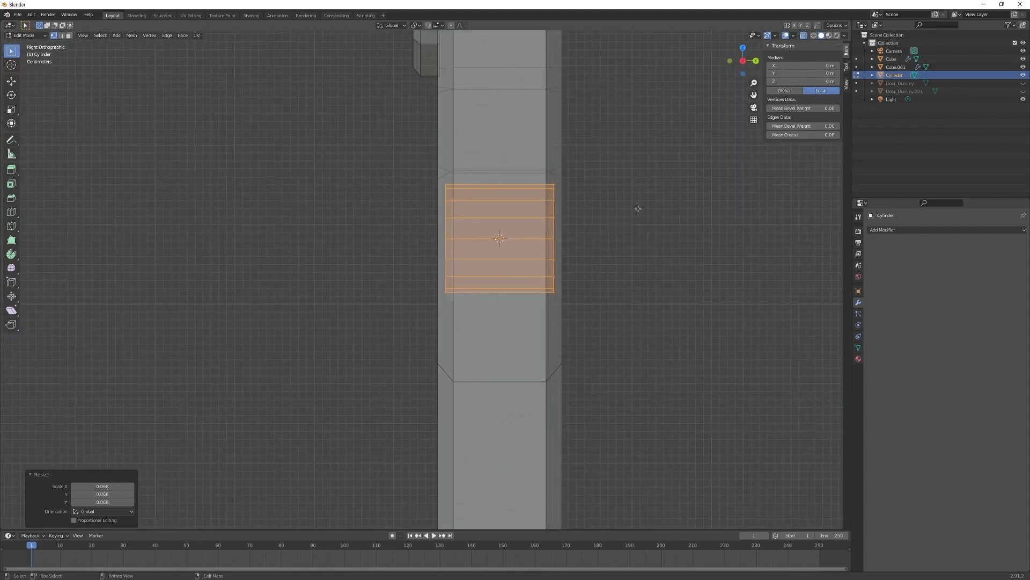
pyautogui.press('Tab')
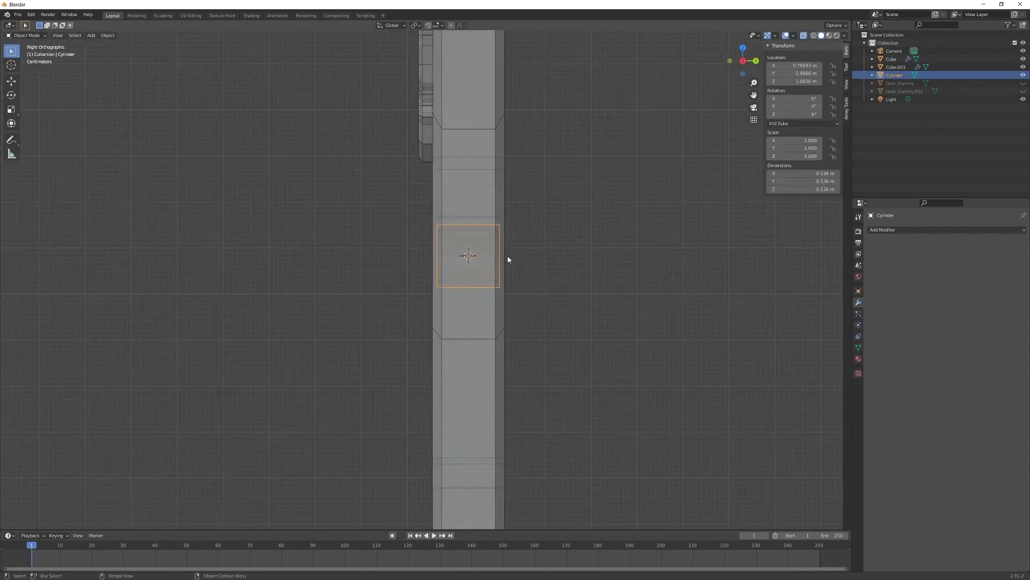
pyautogui.press('g')
pyautogui.press('y')
pyautogui.click(451, 261)
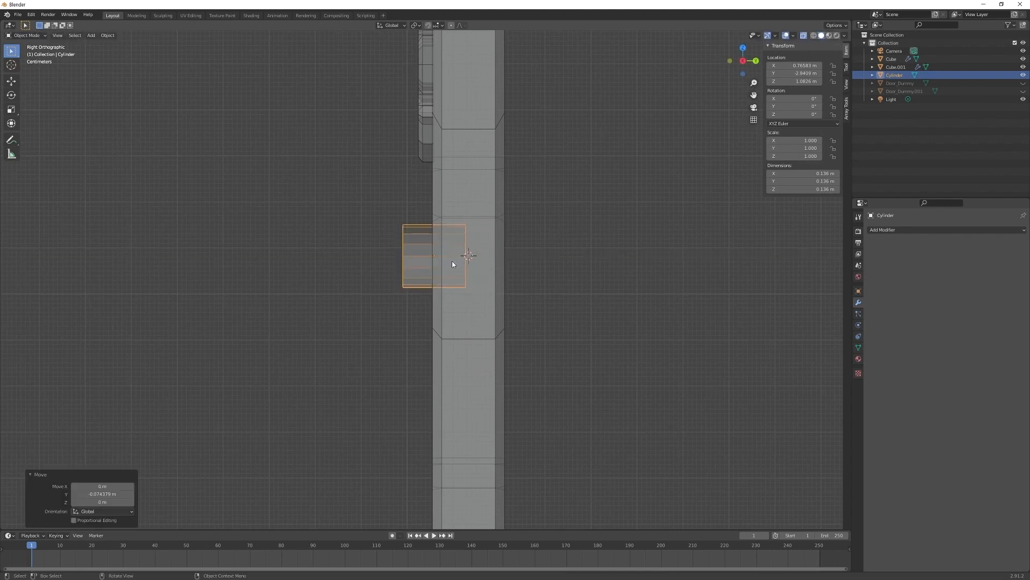
# - Shift the cylinder's back vertices to the door's front surface and its front vertices inward along Y to make a thin disc
pyautogui.press('Tab')
pyautogui.press('g')
pyautogui.press('y')
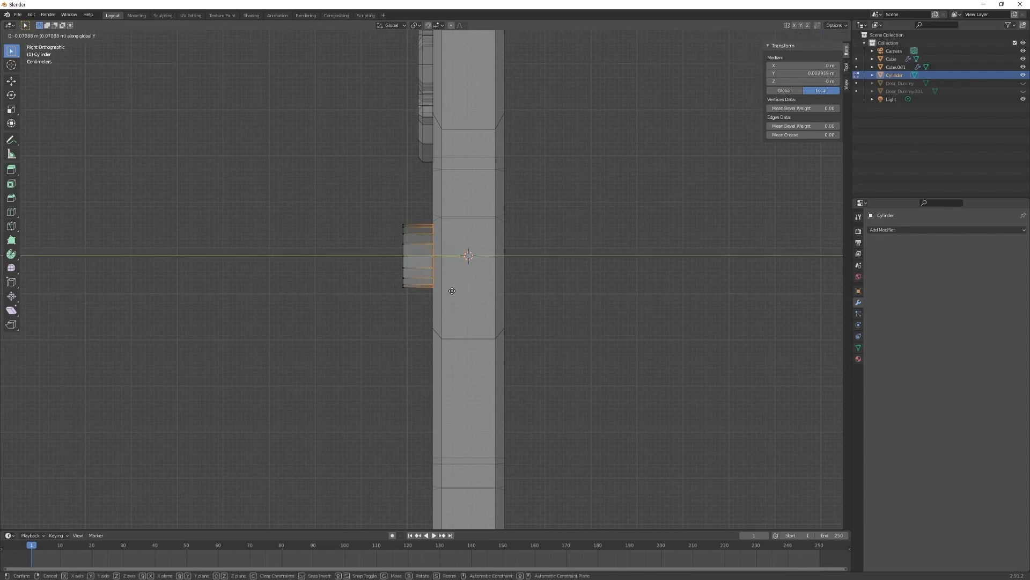
pyautogui.click(452, 290)
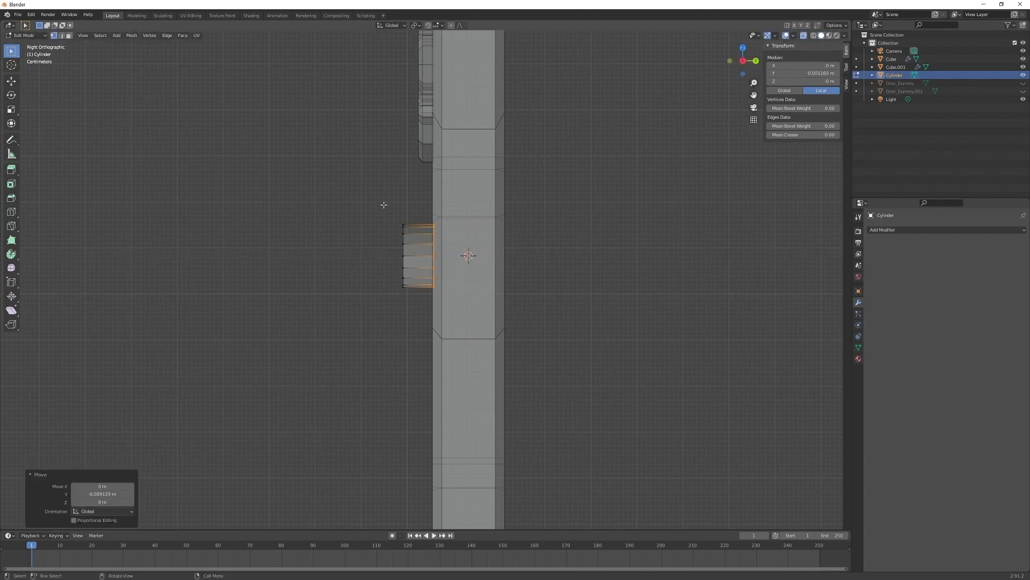
pyautogui.moveTo(384, 204); pyautogui.dragTo(418, 319)
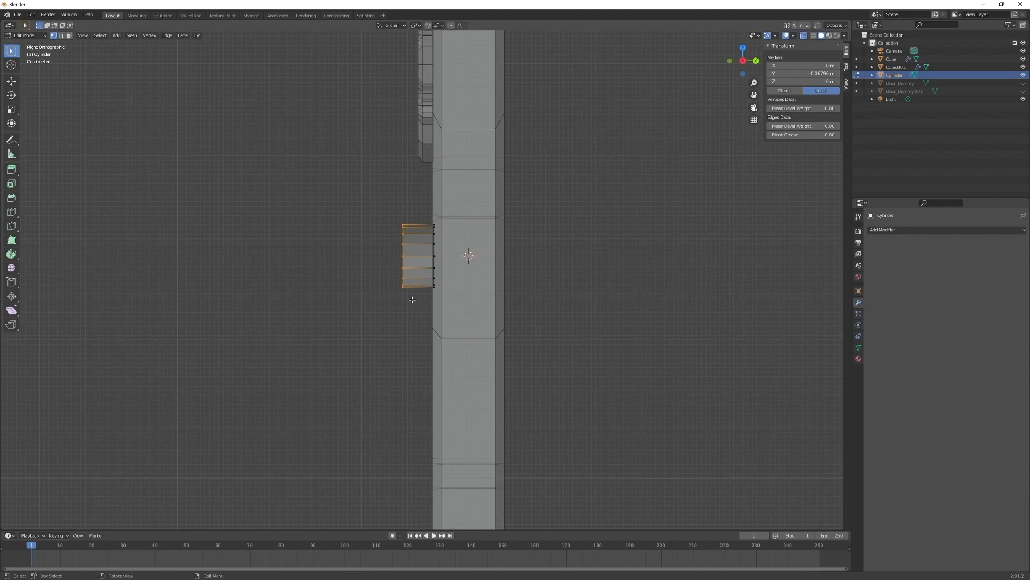
pyautogui.press('g')
pyautogui.press('y')
pyautogui.click(430, 299)
# - Inset the disc's front face by about 0.012 m
pyautogui.moveTo(410, 296)
pyautogui.mouseDown(button='middle')
pyautogui.moveTo(497, 295)
pyautogui.moveTo(501, 318)
pyautogui.moveTo(488, 288)
pyautogui.moveTo(414, 315)
pyautogui.mouseUp(button='middle')
pyautogui.moveTo(453, 267); pyautogui.dragTo(480, 250, button='middle')
pyautogui.press('3')
pyautogui.click(438, 265)
pyautogui.scroll(3, 456, 252)
pyautogui.click(466, 252)
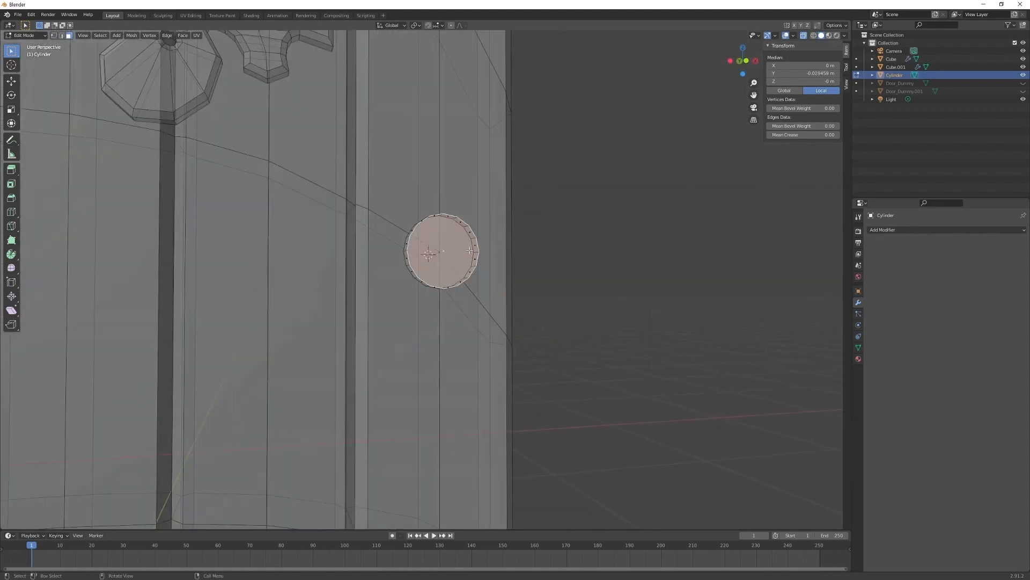
pyautogui.moveTo(463, 252)
pyautogui.mouseDown(button='middle')
pyautogui.moveTo(476, 280)
pyautogui.moveTo(453, 249)
pyautogui.moveTo(478, 245)
pyautogui.moveTo(472, 238)
pyautogui.mouseUp(button='middle')
pyautogui.scroll(3, 475, 278)
pyautogui.press('i')
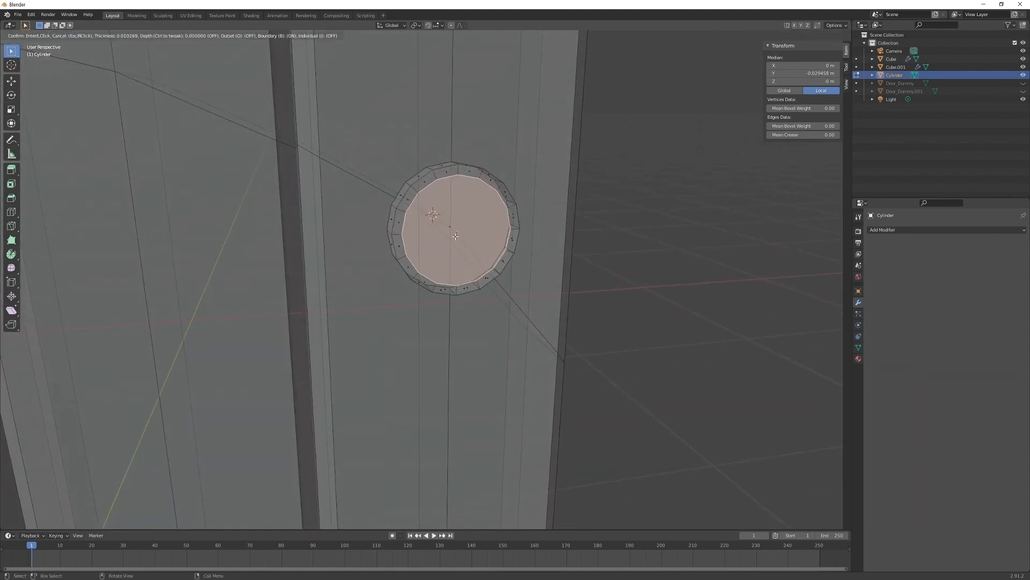
pyautogui.click(460, 234)
# - Knife a vertical cut through the centre of the whole disc in the front view
pyautogui.moveTo(460, 234); pyautogui.dragTo(478, 251, button='middle')
pyautogui.hotkey('alt', 'z')
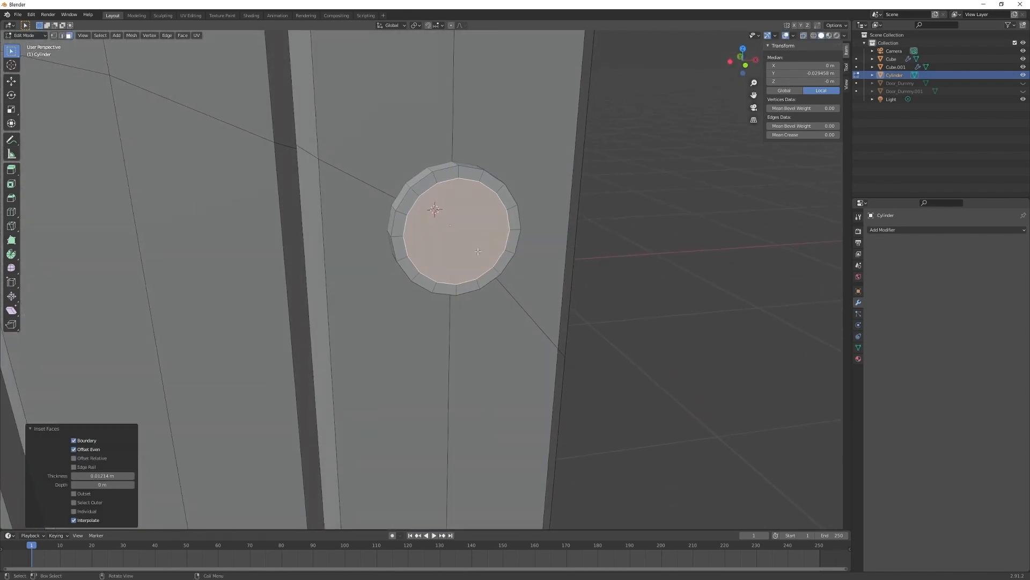
pyautogui.press('k')
pyautogui.press('Escape')
pyautogui.press('KP_1')
pyautogui.hotkey('alt', 'z')
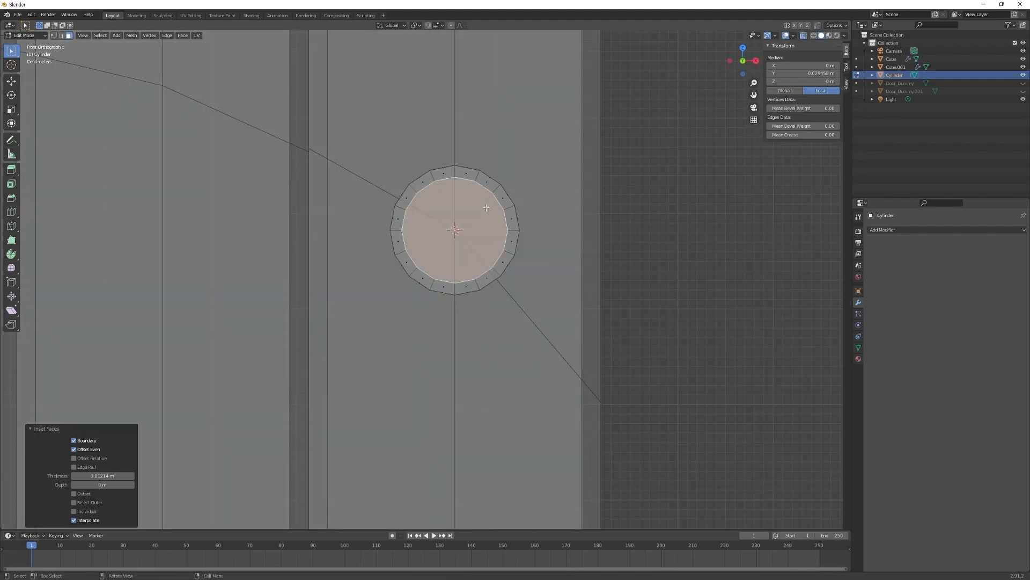
pyautogui.press('k')
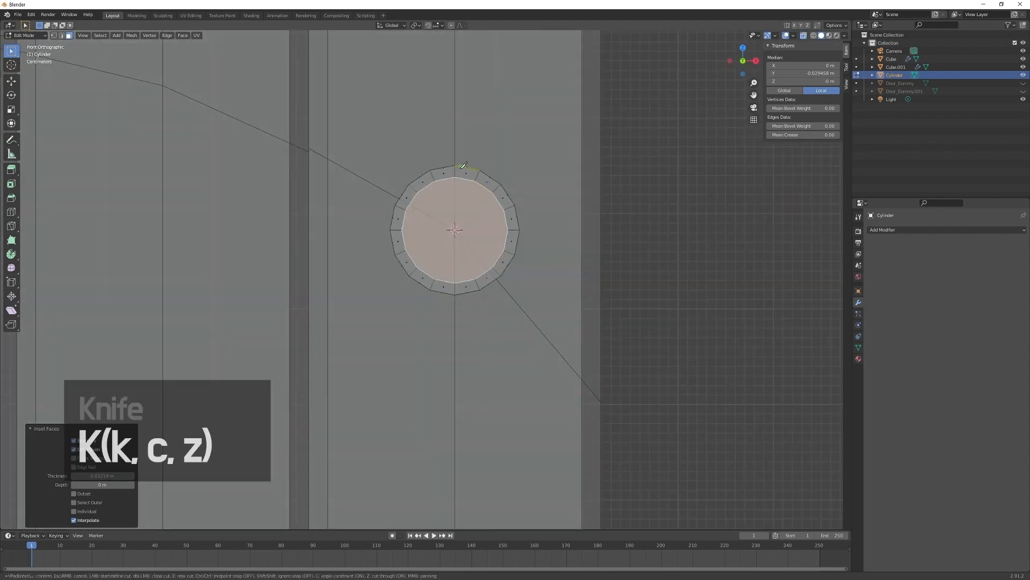
pyautogui.click(458, 166)
pyautogui.click(469, 358)
pyautogui.press('Return')
# - Delete the vertices of the disc's negative-X half and add a Mirror modifier across X
pyautogui.press('1')
pyautogui.moveTo(352, 126); pyautogui.dragTo(451, 344)
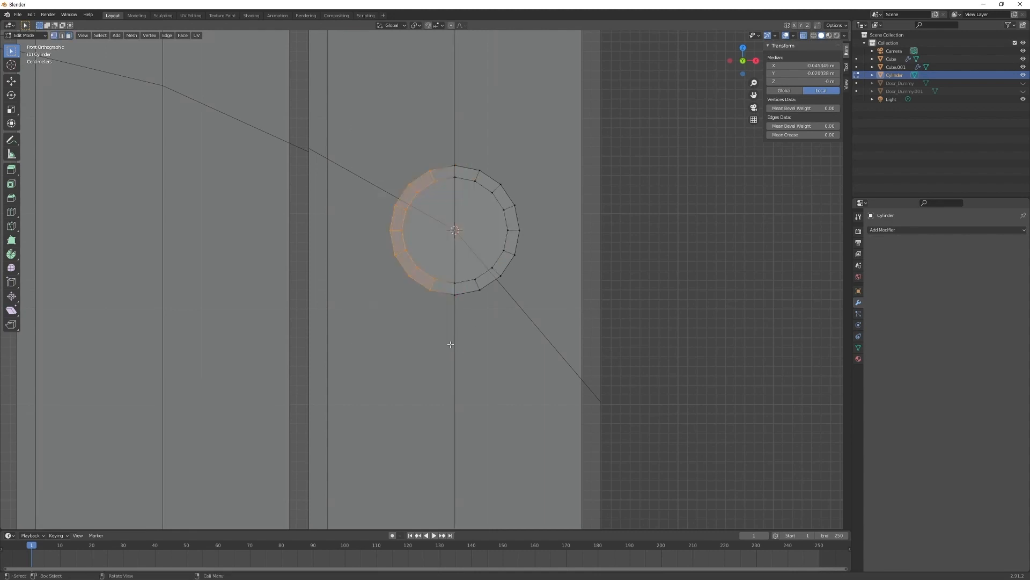
pyautogui.press('x')
pyautogui.click(450, 343)
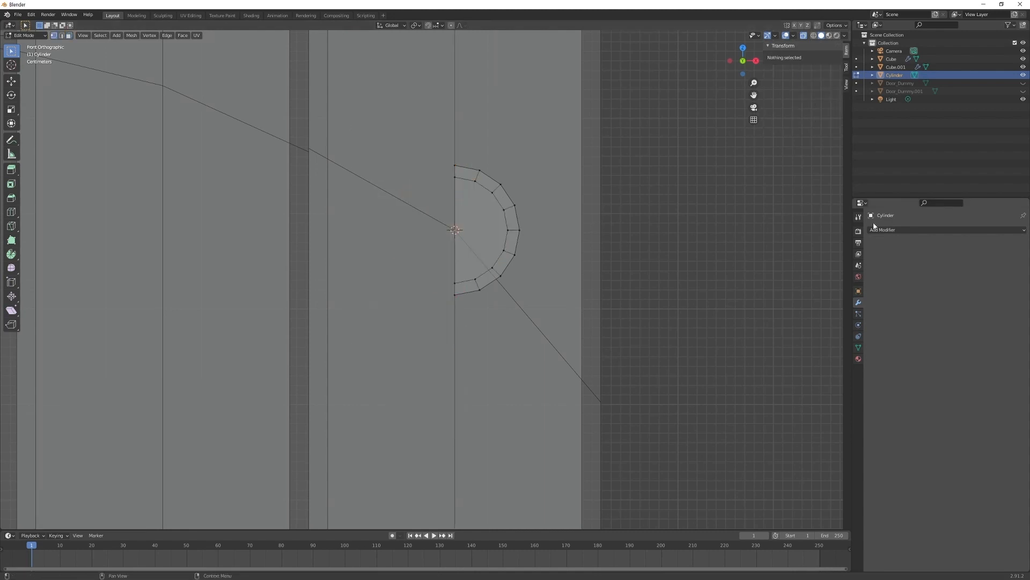
pyautogui.click(924, 233)
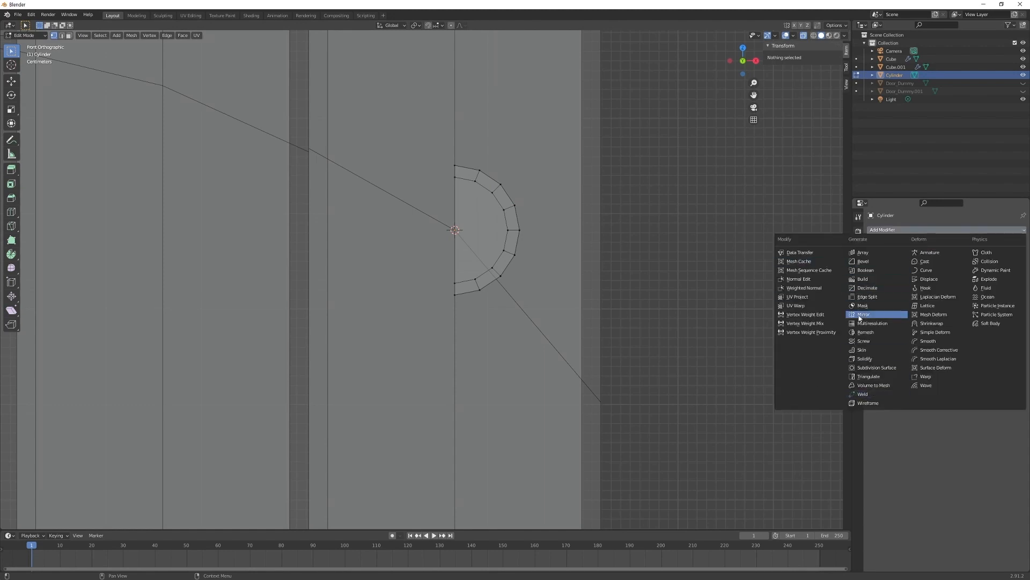
pyautogui.click(865, 314)
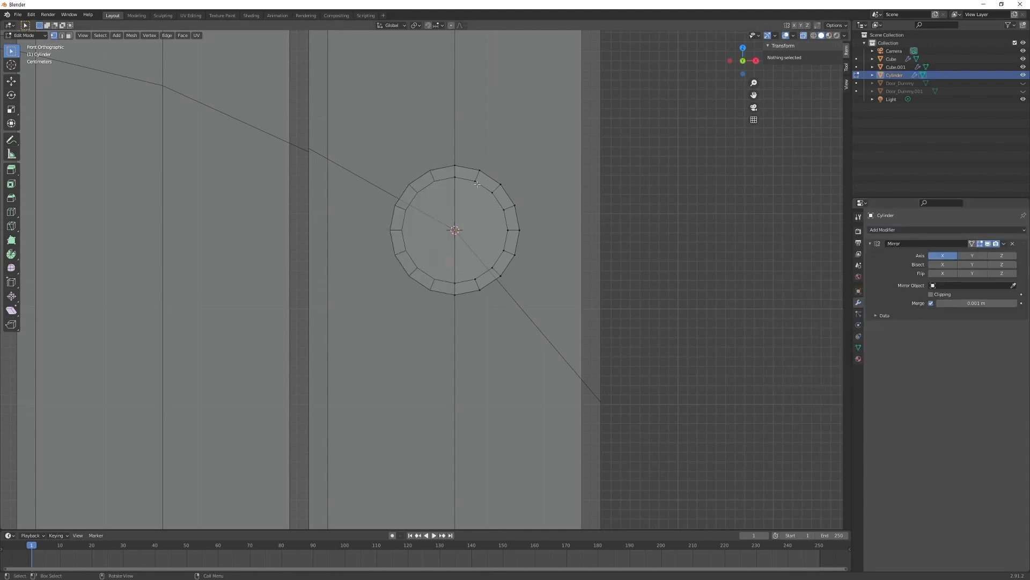
# - Knife a vertical cut across the disc's inset face, joining the inner-ring vertices nearest the centre line
pyautogui.press('k')
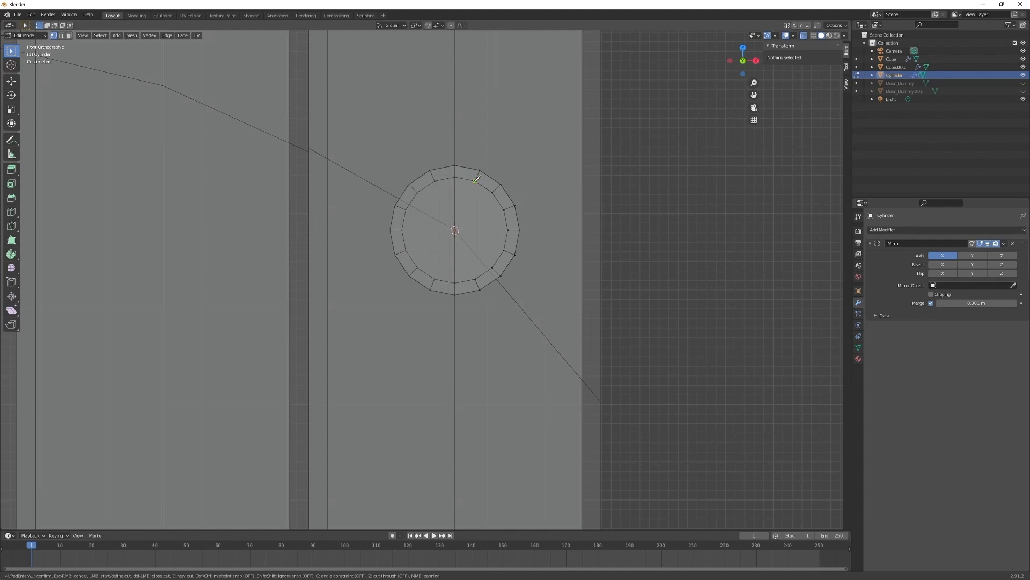
pyautogui.click(475, 279)
pyautogui.press('Return')
pyautogui.moveTo(488, 253); pyautogui.dragTo(453, 238, button='middle')
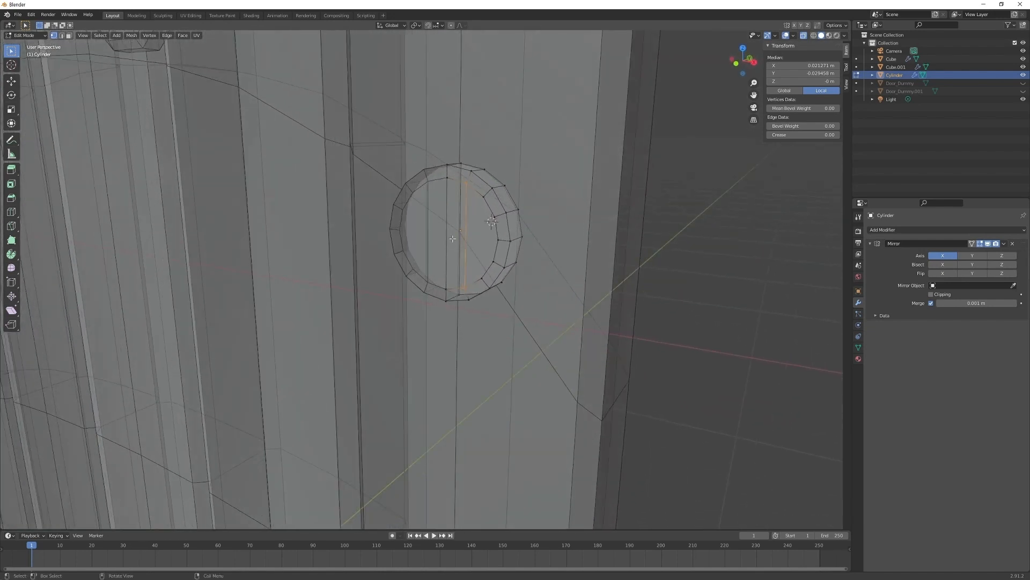
# - Extrude the narrow central strip of the disc's front face outward by about 0.029 m
pyautogui.press('3')
pyautogui.click(462, 234)
pyautogui.moveTo(462, 234); pyautogui.dragTo(425, 244, button='middle')
pyautogui.press('e')
pyautogui.click(523, 249)
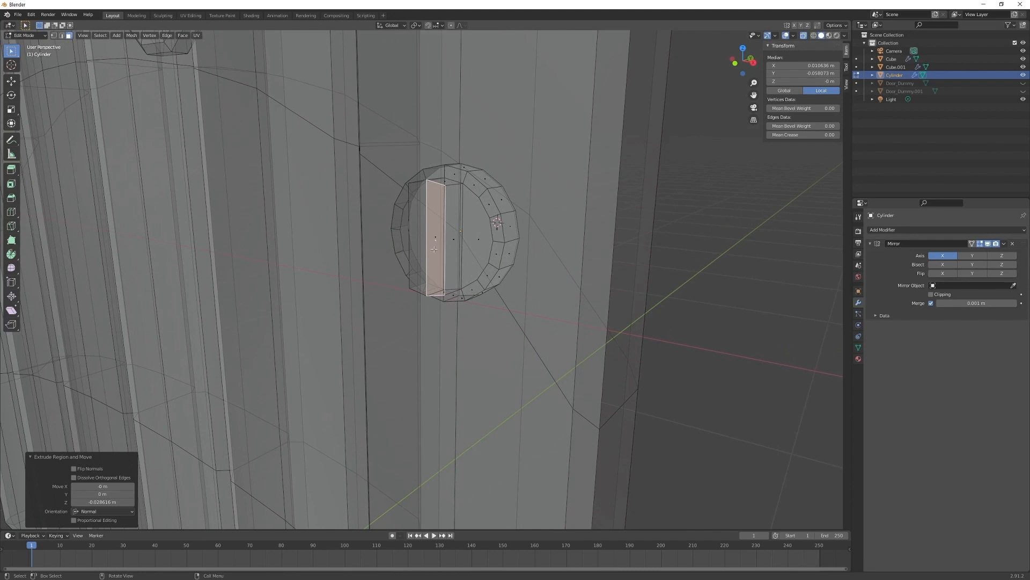
# - Hide the Mirror modifier in the viewport, delete the extrusion's internal face on the mirror plane, and show the mirror again
pyautogui.click(987, 246)
pyautogui.moveTo(590, 284); pyautogui.dragTo(632, 279, button='middle')
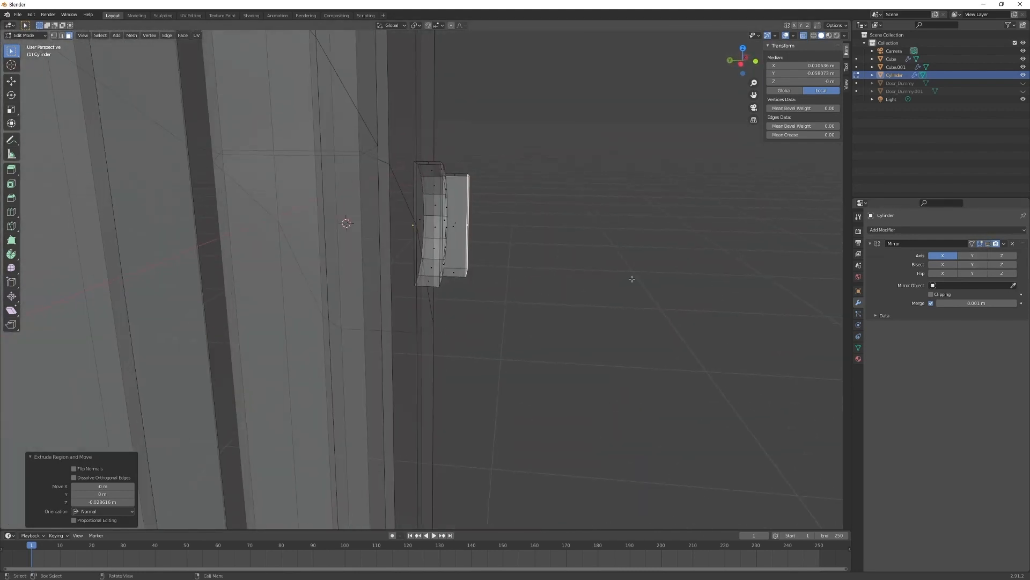
pyautogui.hotkey('alt', 'z')
pyautogui.moveTo(493, 230); pyautogui.dragTo(465, 246, button='middle')
pyautogui.click(461, 236)
pyautogui.press('x')
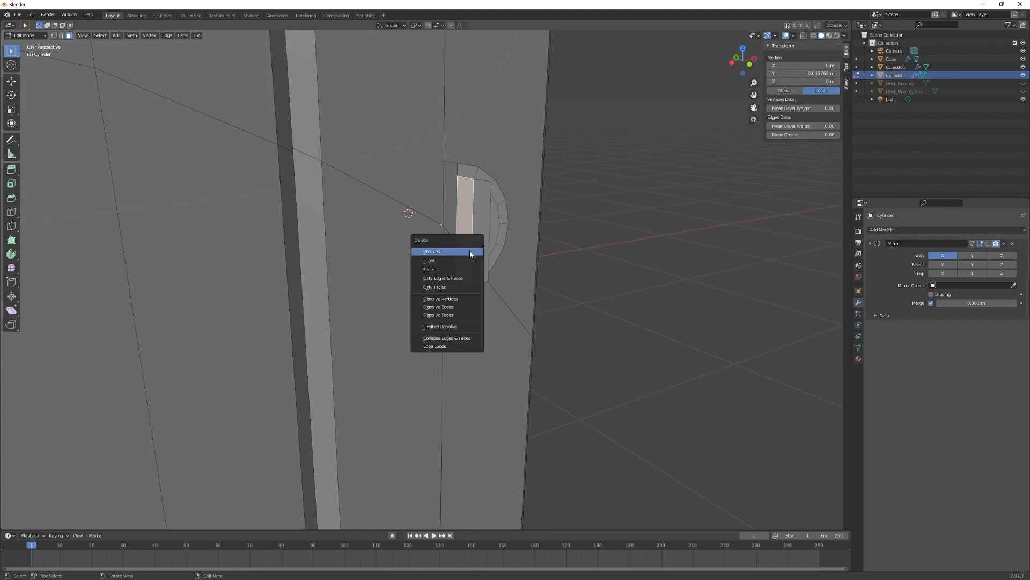
pyautogui.click(471, 251)
pyautogui.moveTo(510, 225); pyautogui.dragTo(524, 244, button='middle')
pyautogui.click(988, 244)
# - Move the extruded strip's end face about 0.052 m further out from the door along Y
pyautogui.moveTo(512, 286); pyautogui.dragTo(389, 289, button='middle')
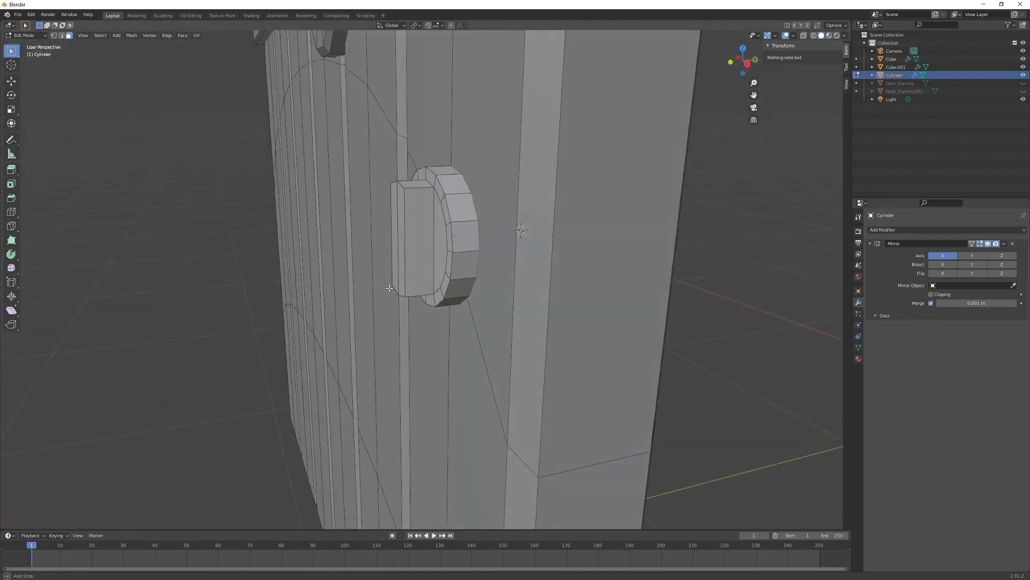
pyautogui.click(409, 248)
pyautogui.moveTo(424, 246); pyautogui.dragTo(403, 244, button='middle')
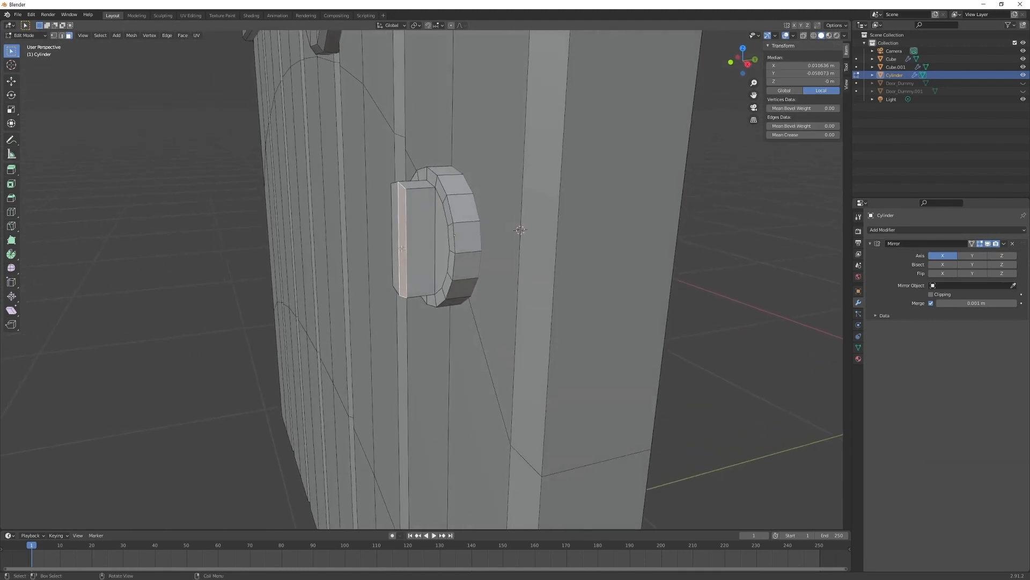
pyautogui.press('KP_1')
pyautogui.press('KP_3')
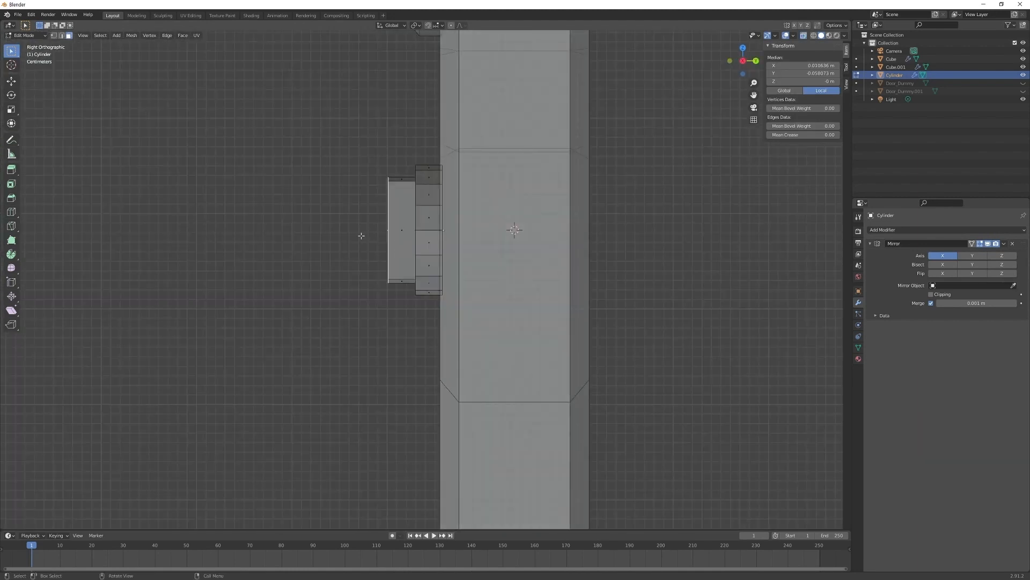
pyautogui.press('g')
pyautogui.press('y')
pyautogui.click(286, 276)
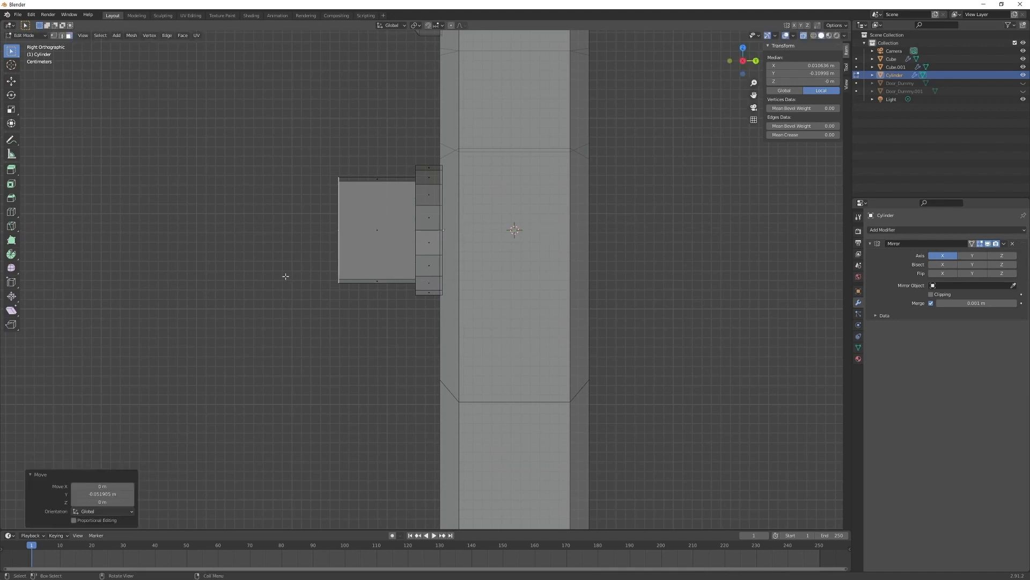
# - Knife a vertical cut midway along the protrusion in the side view and scale its end face to 0.74 along Z
pyautogui.press('k')
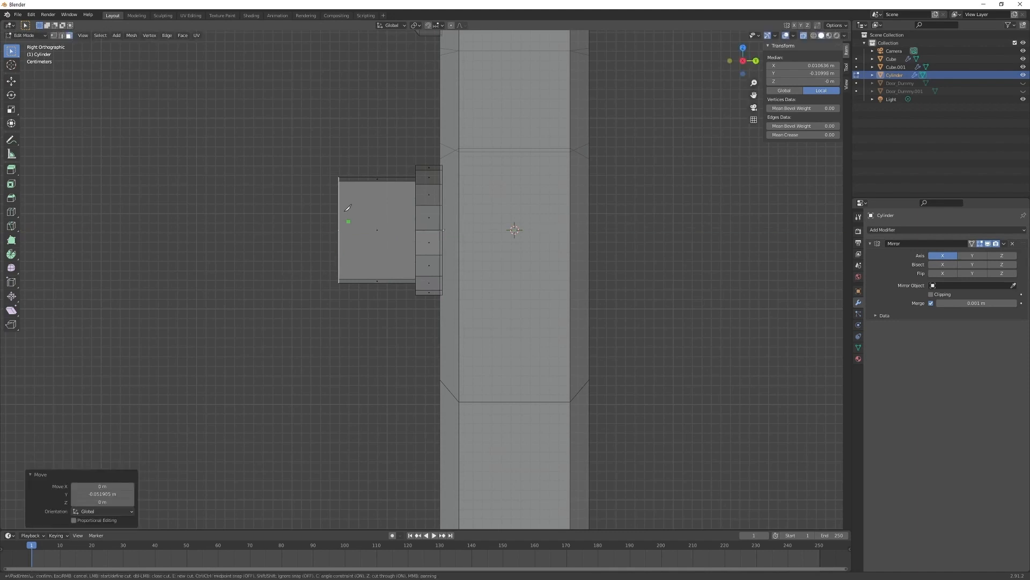
pyautogui.click(379, 150)
pyautogui.click(355, 407)
pyautogui.press('Return')
pyautogui.moveTo(299, 134); pyautogui.dragTo(351, 348)
pyautogui.press('s')
pyautogui.press('z')
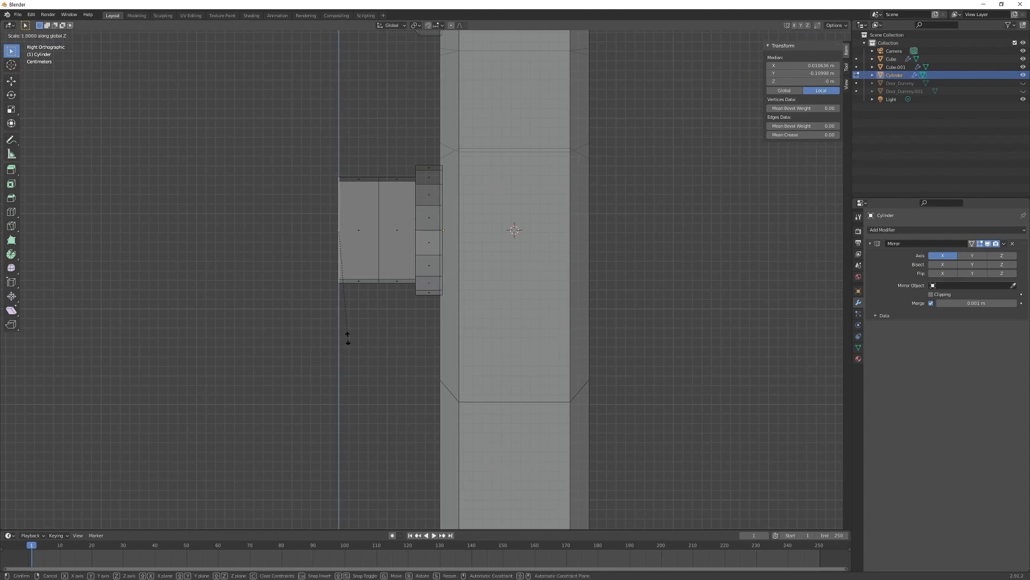
pyautogui.click(343, 303)
# - Knife an angle-constrained horizontal cut through the centre of the fitting in the front view
pyautogui.moveTo(345, 305); pyautogui.dragTo(425, 324, button='middle')
pyautogui.press('KP_1')
pyautogui.press('k')
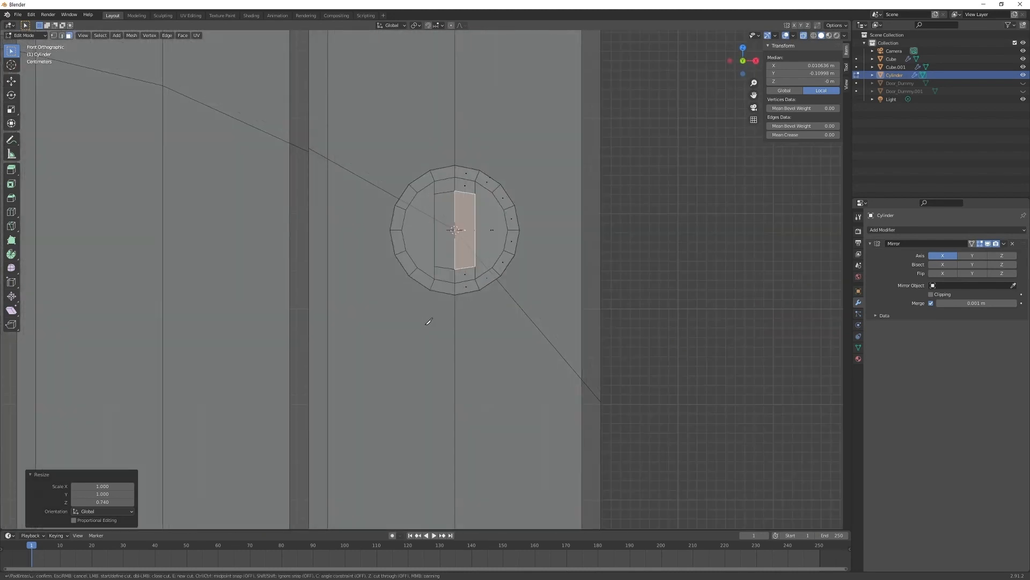
pyautogui.press('c')
pyautogui.click(508, 229)
pyautogui.click(362, 229)
pyautogui.press('Return')
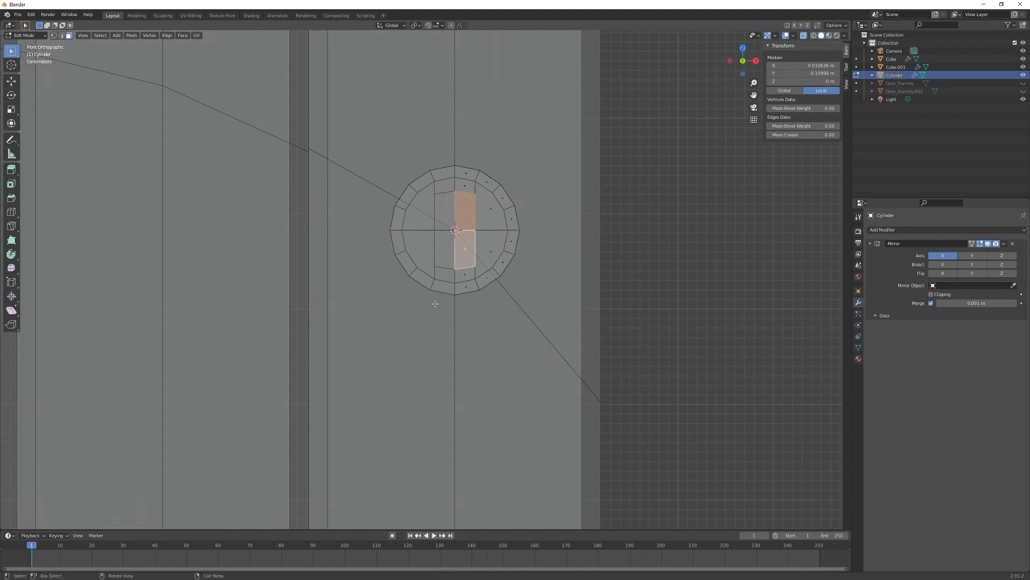
# - Knife a second horizontal cut through the fitting slightly above its centre line
pyautogui.press('k')
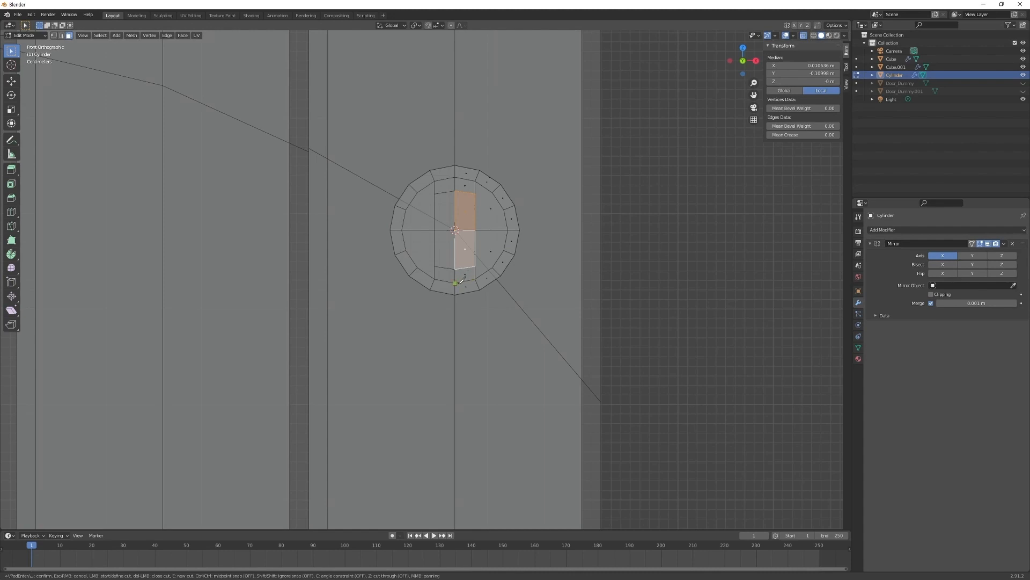
pyautogui.press('c')
pyautogui.click(504, 209)
pyautogui.click(342, 210)
pyautogui.press('Return')
# - Delete the vertices of the fitting's lower half and enable the Mirror modifier's Z axis
pyautogui.press('1')
pyautogui.moveTo(386, 361); pyautogui.dragTo(597, 237)
pyautogui.press('x')
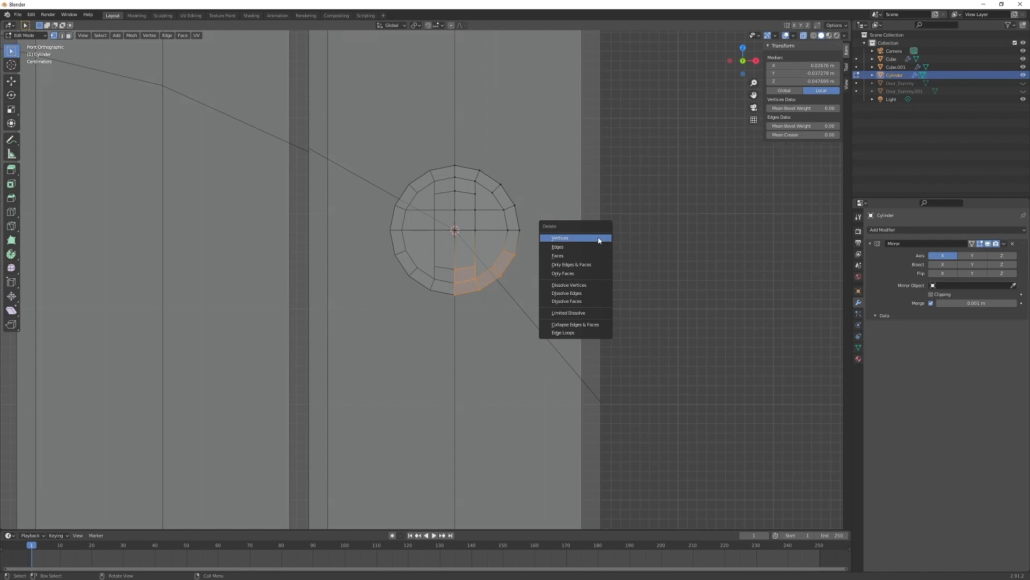
pyautogui.click(599, 238)
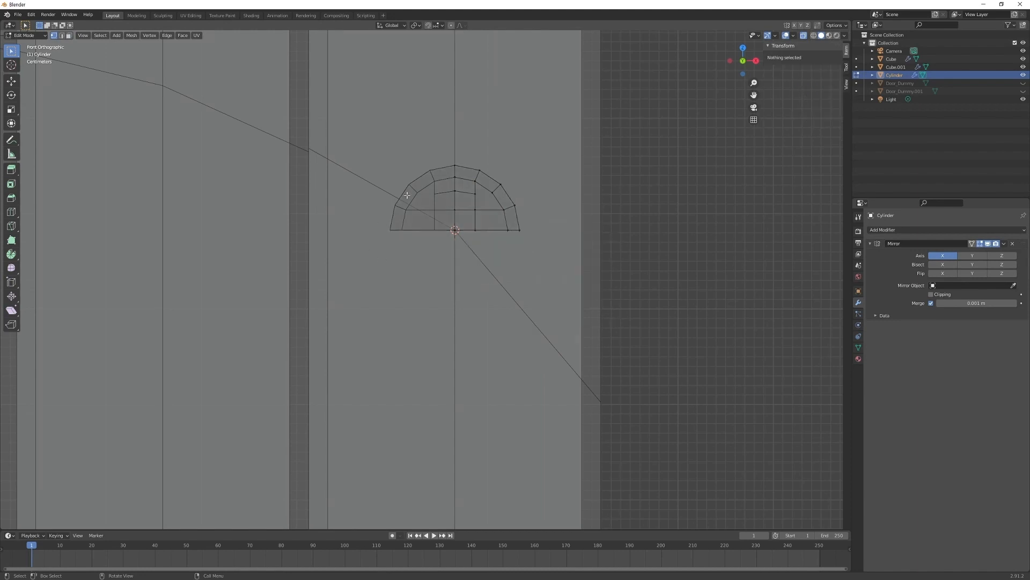
pyautogui.click(1002, 256)
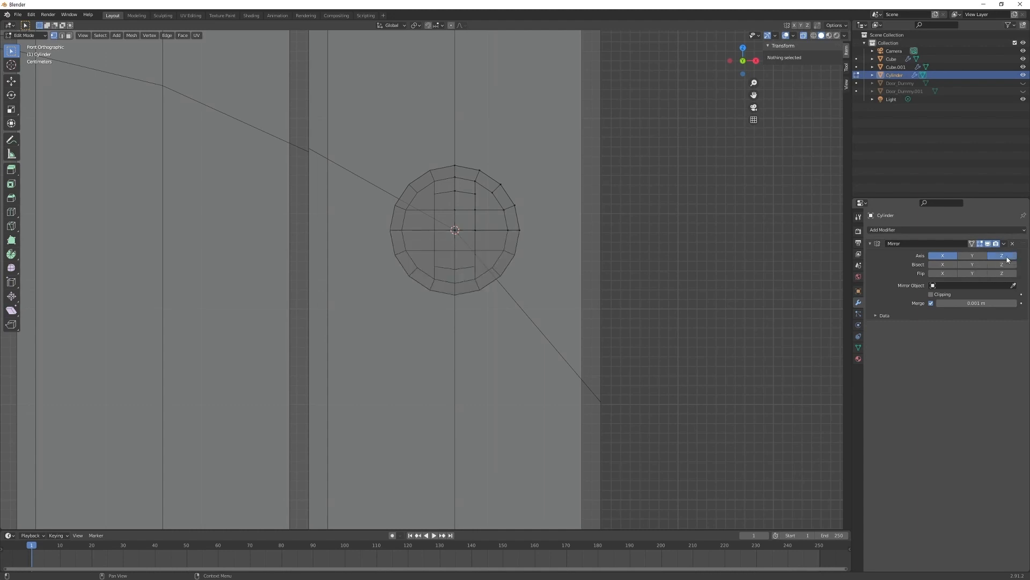
# - Move the grip's middle end vertices outward along Y, and the central tip about 0.005 m further, to round the end
pyautogui.moveTo(487, 247); pyautogui.dragTo(412, 261, button='middle')
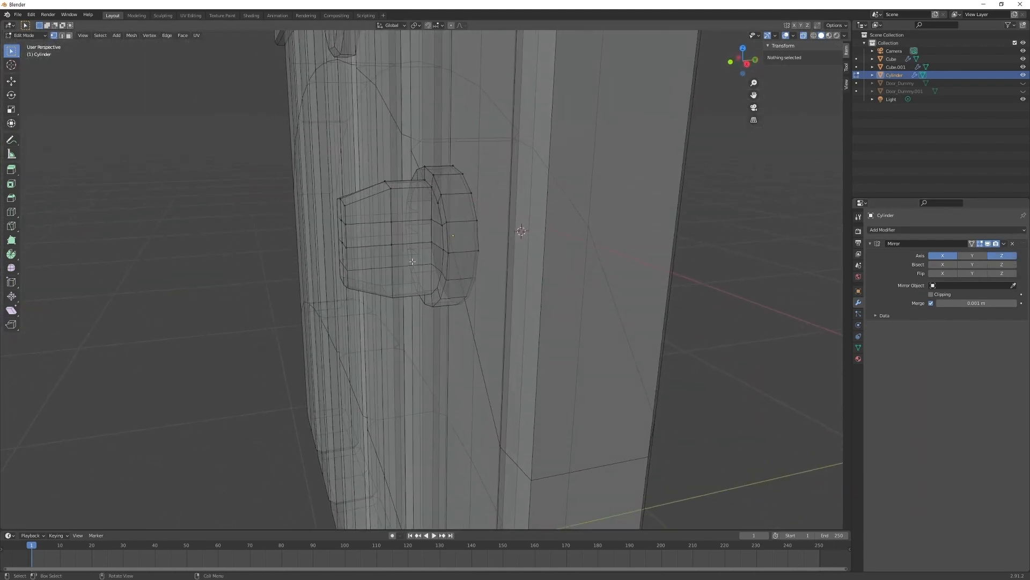
pyautogui.press('KP_3')
pyautogui.moveTo(311, 205); pyautogui.dragTo(351, 239)
pyautogui.scroll(4, 348, 232)
pyautogui.keyDown('shift'); pyautogui.moveTo(348, 231); pyautogui.dragTo(480, 299, button='middle'); pyautogui.keyUp('shift')
pyautogui.press('g')
pyautogui.press('y')
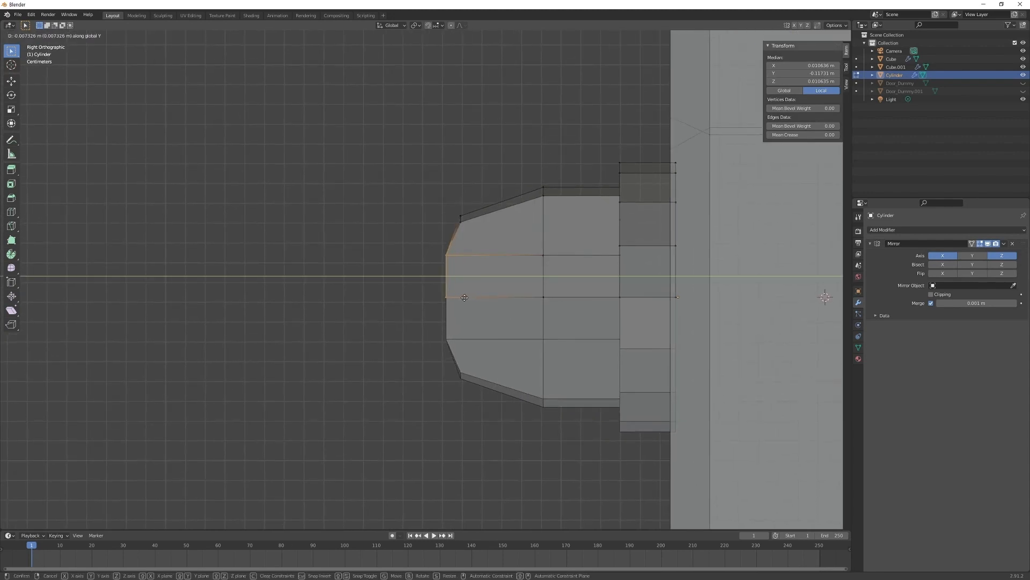
pyautogui.click(447, 299)
pyautogui.moveTo(415, 313); pyautogui.dragTo(447, 290)
pyautogui.press('g')
pyautogui.press('y')
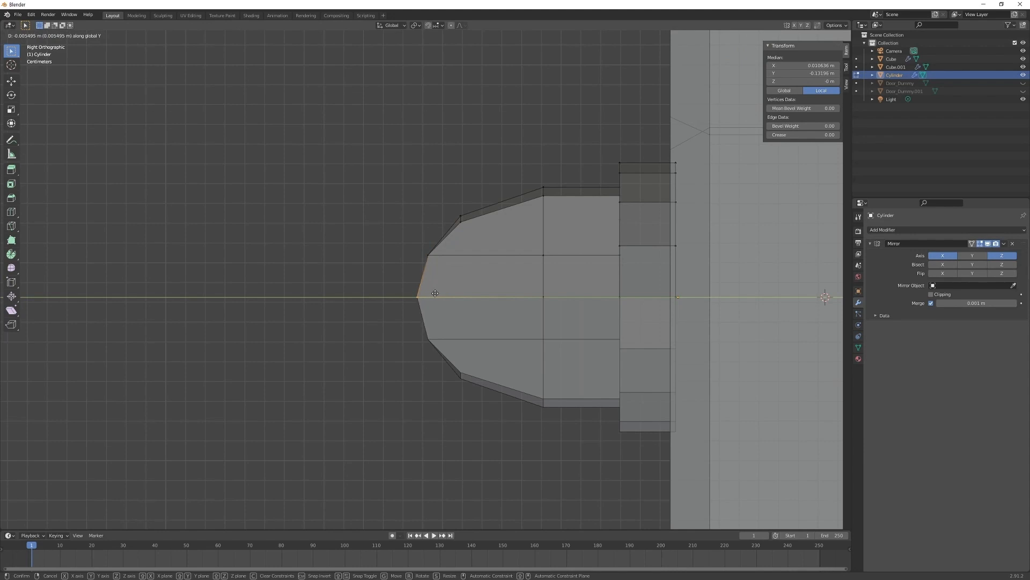
pyautogui.click(435, 293)
# - Move the grip's rounded end about 0.014 m back toward the door along Y and raise its upper corner vertices along Z
pyautogui.moveTo(386, 138); pyautogui.dragTo(499, 426)
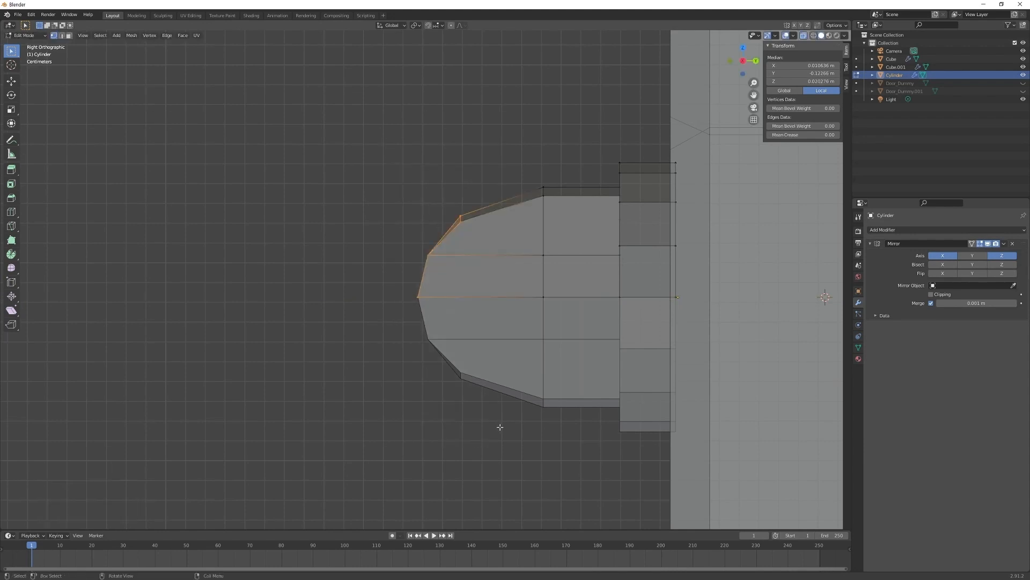
pyautogui.press('y')
pyautogui.click(534, 397)
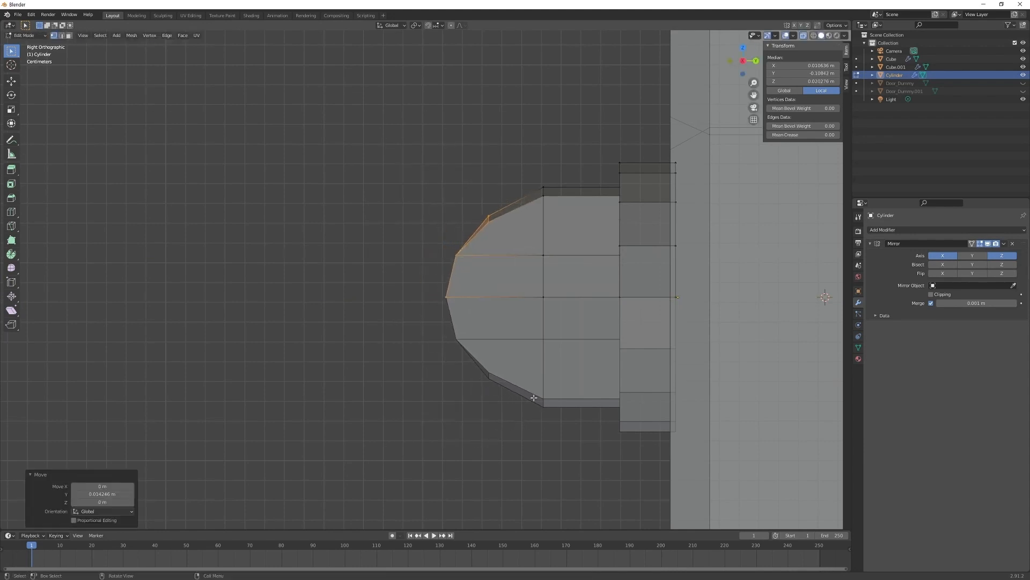
pyautogui.click(510, 231)
pyautogui.press('g')
pyautogui.press('z')
pyautogui.click(509, 221)
# - Adjust the grip's middle end vertices along Y and move the central tip slightly toward the door to smooth the curve
pyautogui.moveTo(424, 209); pyautogui.dragTo(476, 357)
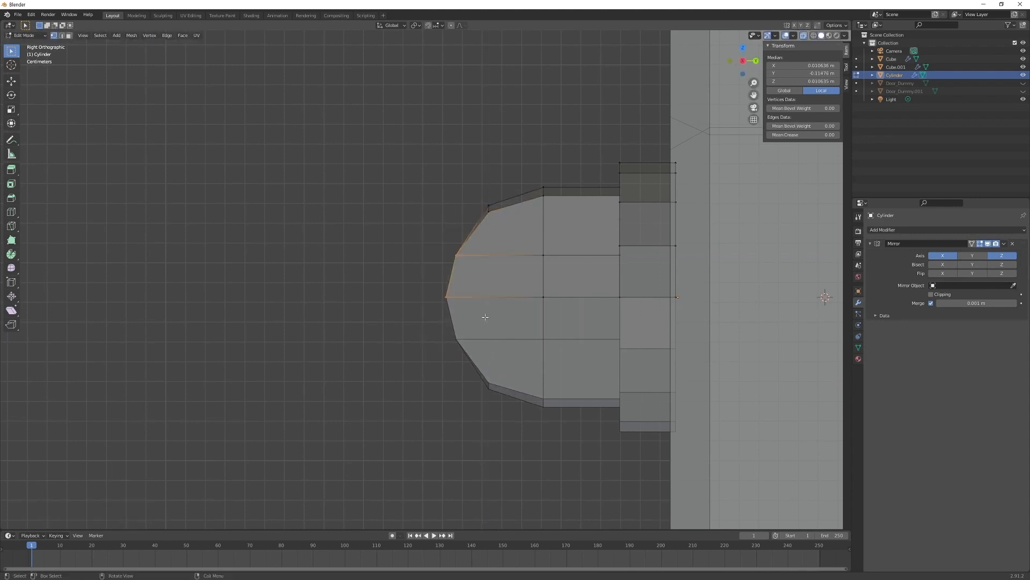
pyautogui.press('g')
pyautogui.press('y')
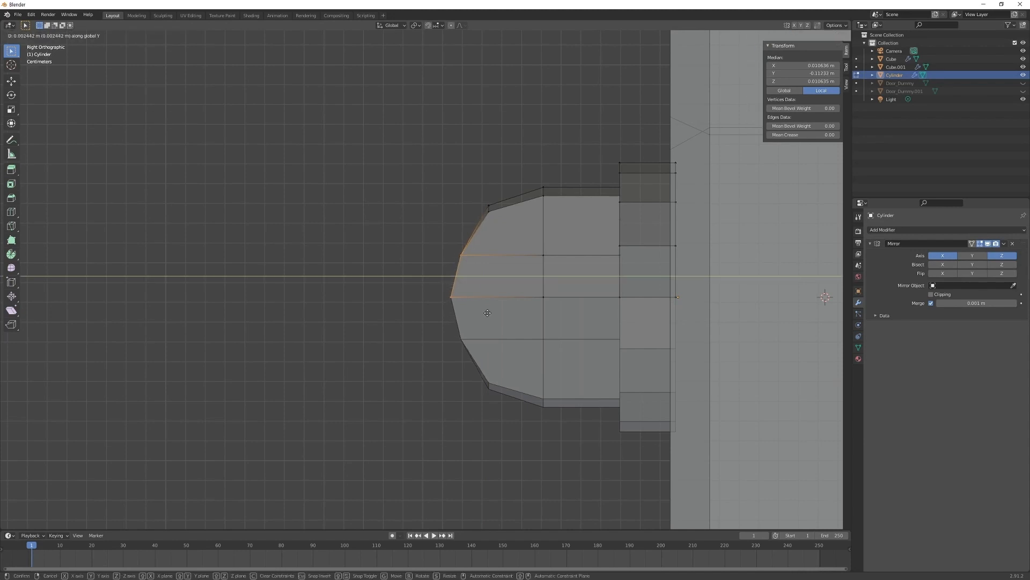
pyautogui.click(481, 312)
pyautogui.moveTo(433, 289); pyautogui.dragTo(462, 308)
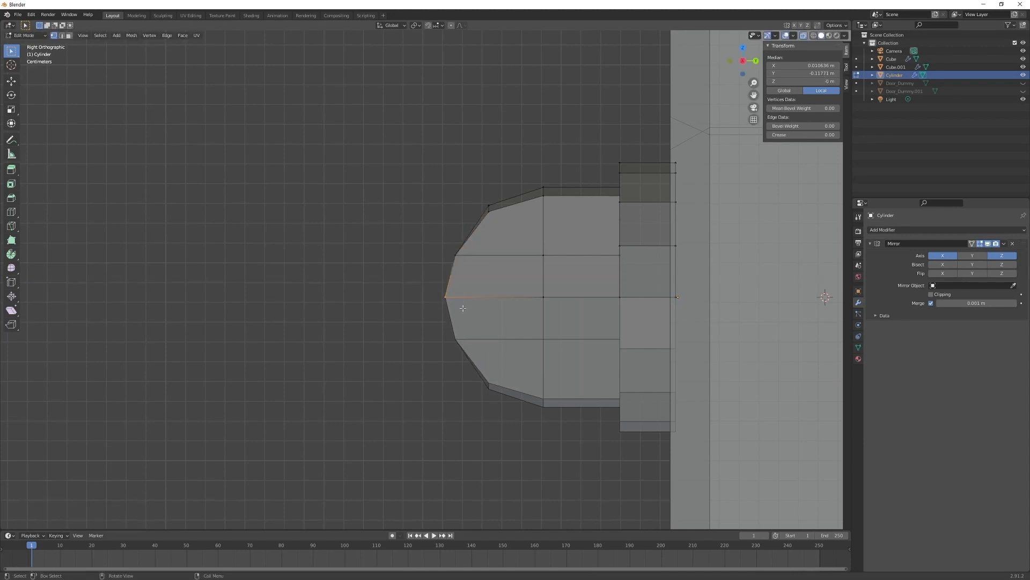
pyautogui.press('g')
pyautogui.press('y')
pyautogui.click(463, 308)
# - Examine the rounded grip's shape on the door from several angles with X-ray off and in Object Mode
pyautogui.moveTo(464, 308)
pyautogui.mouseDown(button='middle')
pyautogui.moveTo(542, 335)
pyautogui.moveTo(526, 340)
pyautogui.moveTo(545, 308)
pyautogui.moveTo(685, 287)
pyautogui.moveTo(462, 336)
pyautogui.mouseUp(button='middle')
pyautogui.hotkey('alt', 'z')
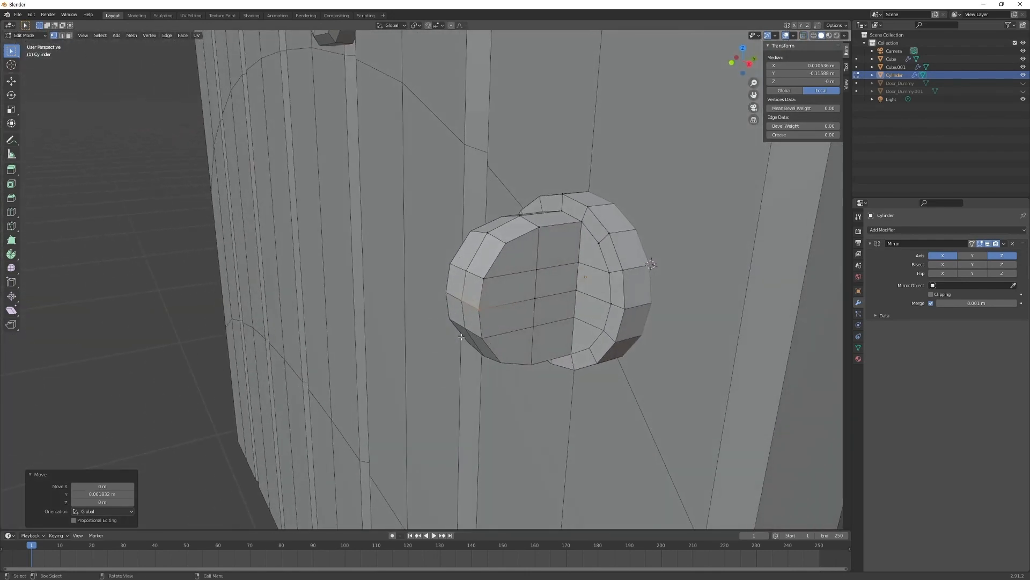
pyautogui.moveTo(467, 377); pyautogui.dragTo(398, 320, button='middle')
pyautogui.scroll(-3, 495, 308)
pyautogui.press('Tab')
pyautogui.scroll(-2, 482, 307)
pyautogui.scroll(5, 456, 329)
pyautogui.moveTo(488, 334); pyautogui.dragTo(468, 330, button='middle')
# - Move the two side faces near the grip's rounded end slightly along X and inspect the knob in Object Mode
pyautogui.press('Tab')
pyautogui.press('3')
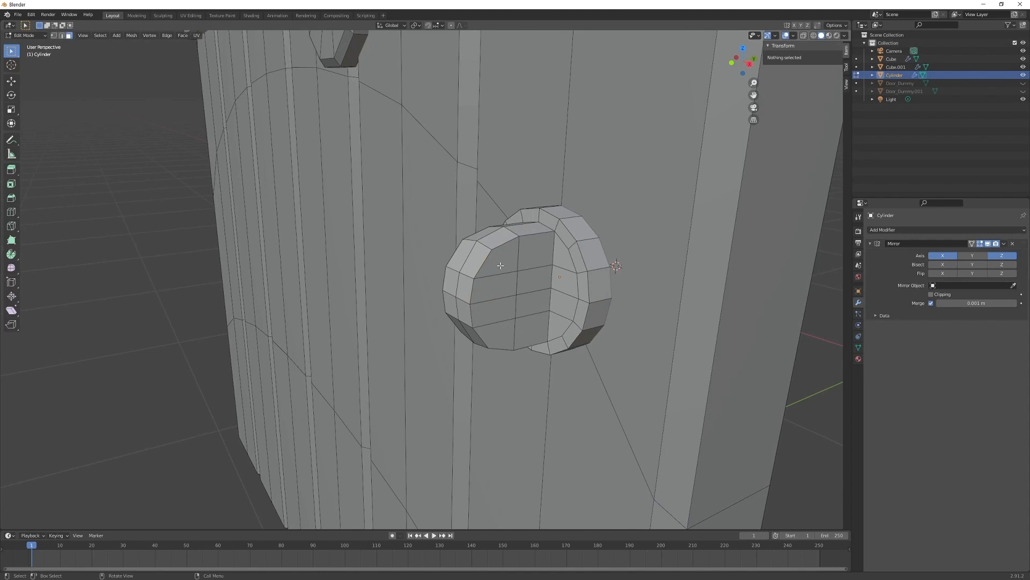
pyautogui.click(500, 265)
pyautogui.keyDown('shift'); pyautogui.click(493, 288); pyautogui.keyUp('shift')
pyautogui.press('g')
pyautogui.press('x')
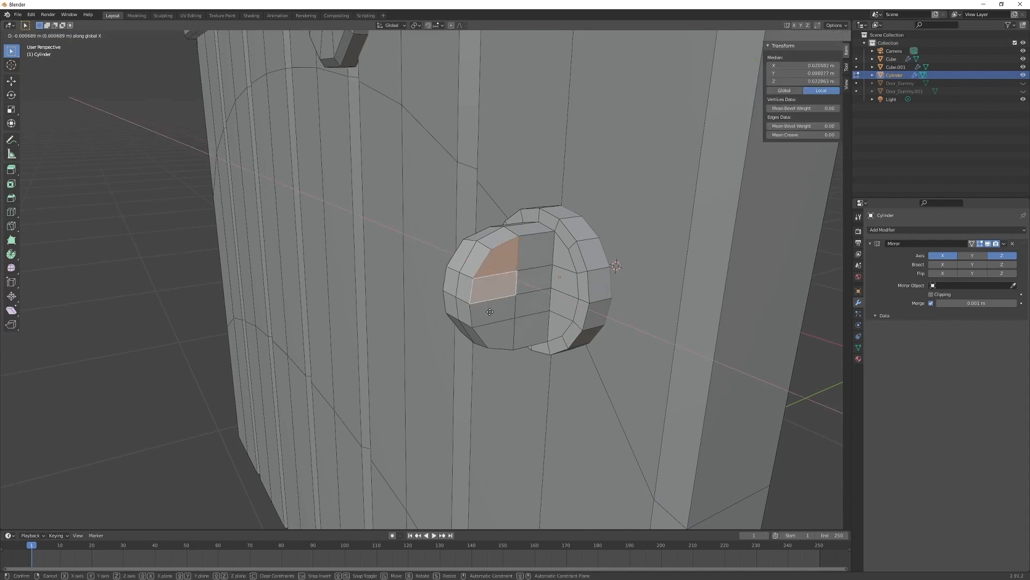
pyautogui.click(486, 310)
pyautogui.moveTo(487, 310); pyautogui.dragTo(508, 329, button='middle')
pyautogui.press('Tab')
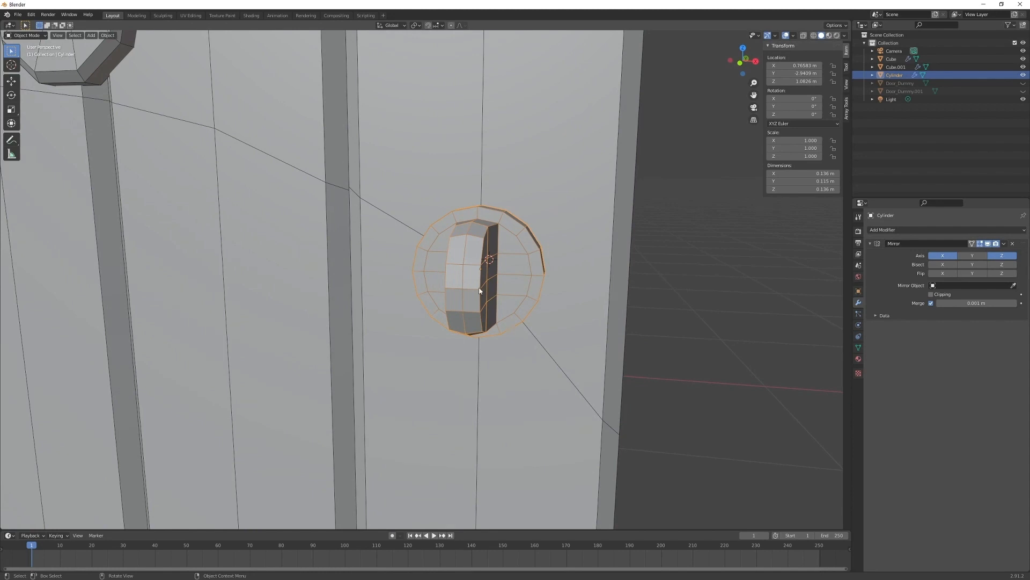
# - Add a cube at the door knob and scale its mesh down to about 0.049
pyautogui.press('KP_1')
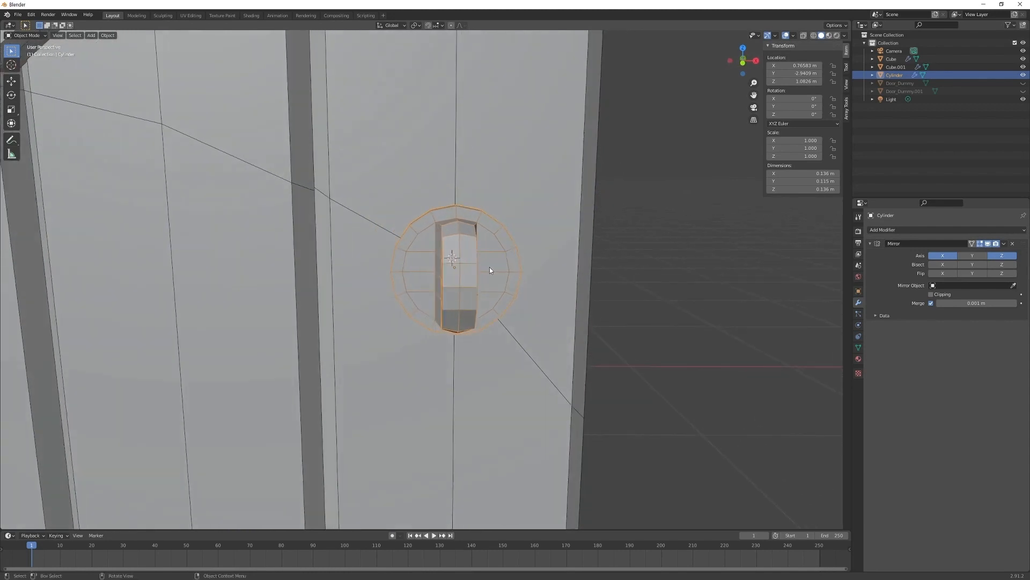
pyautogui.hotkey('shift', 'a')
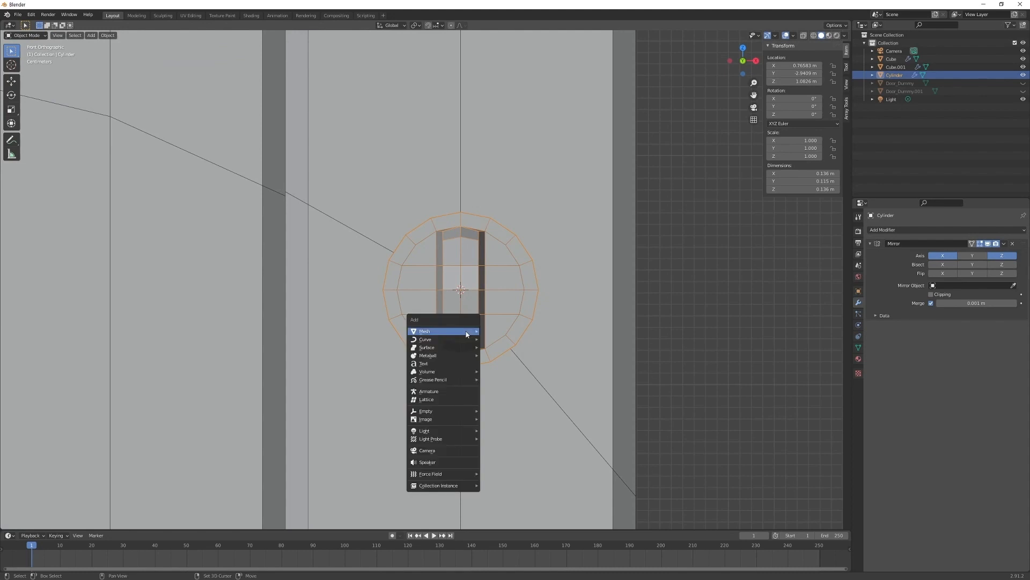
pyautogui.moveTo(467, 332)
pyautogui.click(496, 338)
pyautogui.scroll(-8, 500, 344)
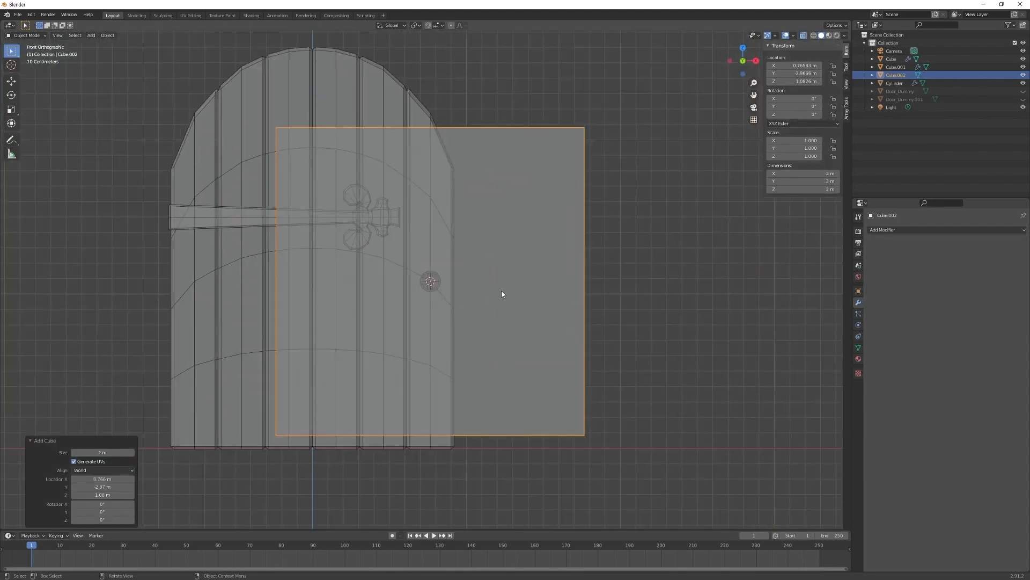
pyautogui.press('Tab')
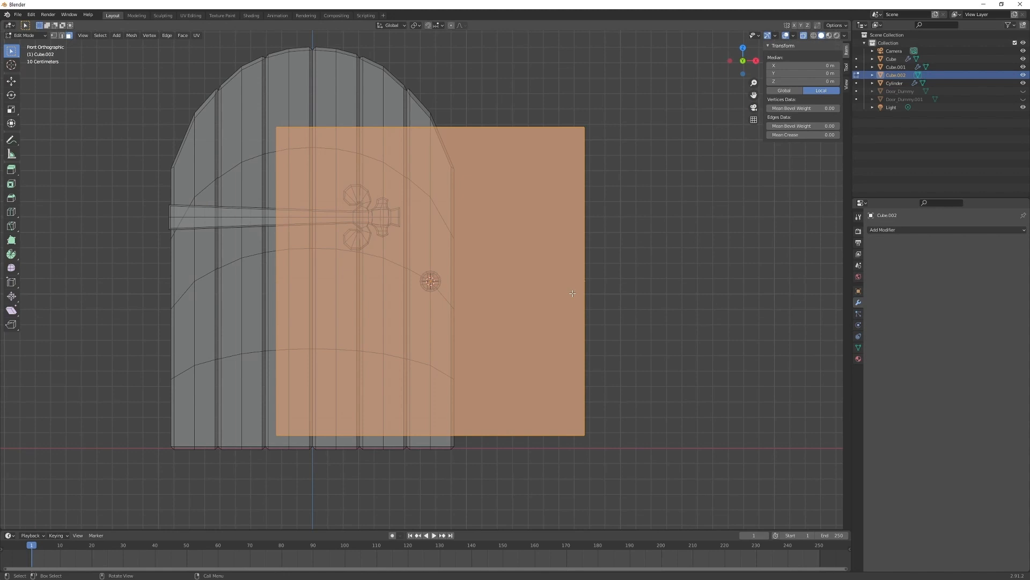
pyautogui.press('s')
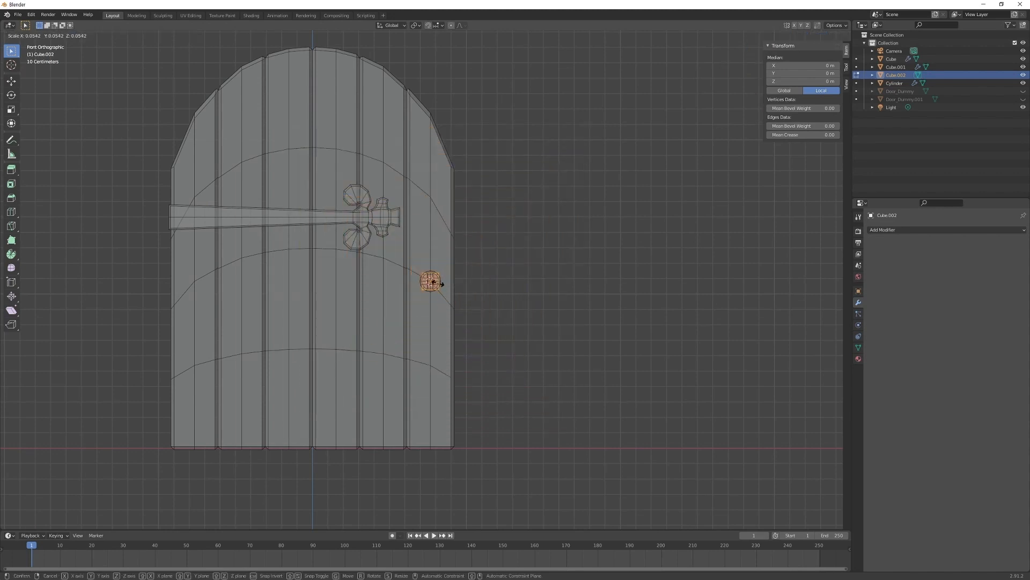
pyautogui.click(434, 282)
pyautogui.scroll(7, 433, 282)
pyautogui.scroll(5, 461, 255)
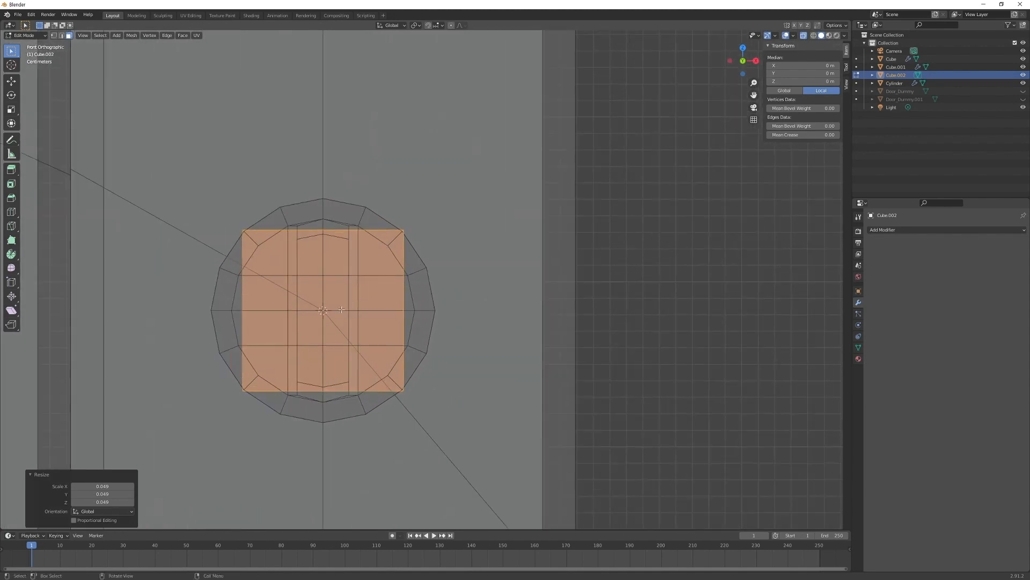
# - Move the cube's mesh about 0.034 m along X beside the grip and narrow it to about 0.35 along X
pyautogui.press('g')
pyautogui.press('x')
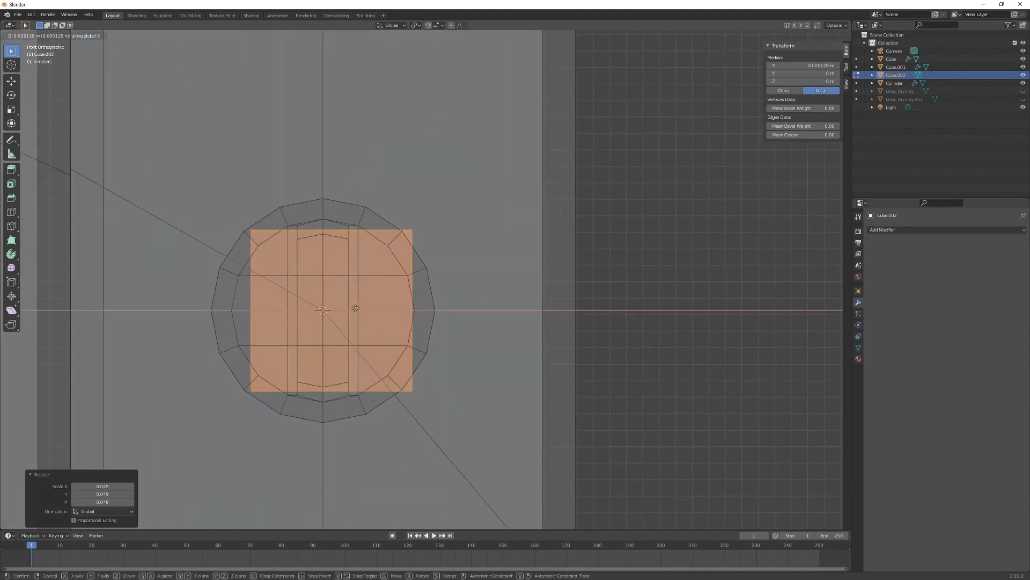
pyautogui.click(400, 305)
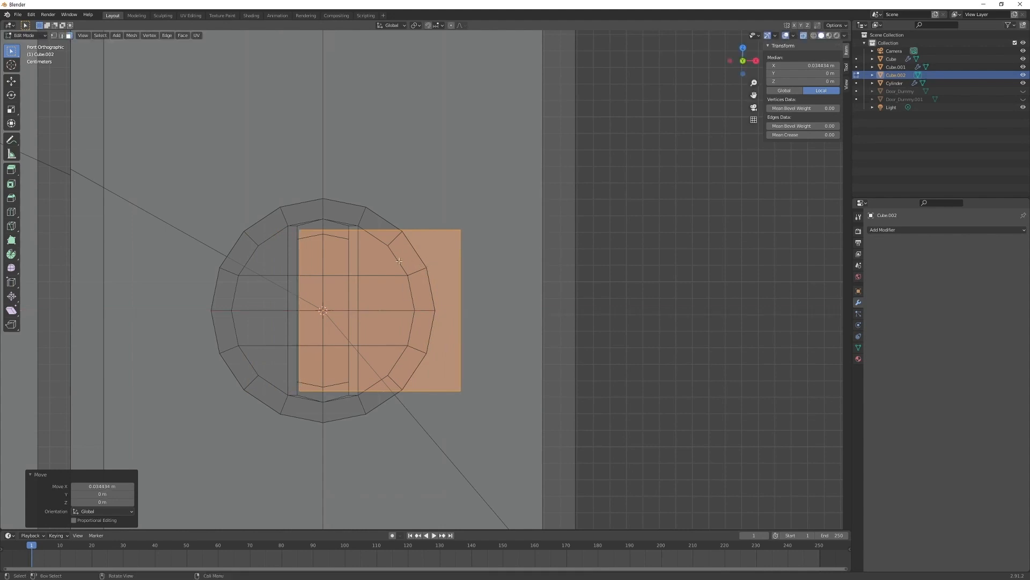
pyautogui.press('Tab')
pyautogui.press('Tab')
pyautogui.press('s')
pyautogui.press('x')
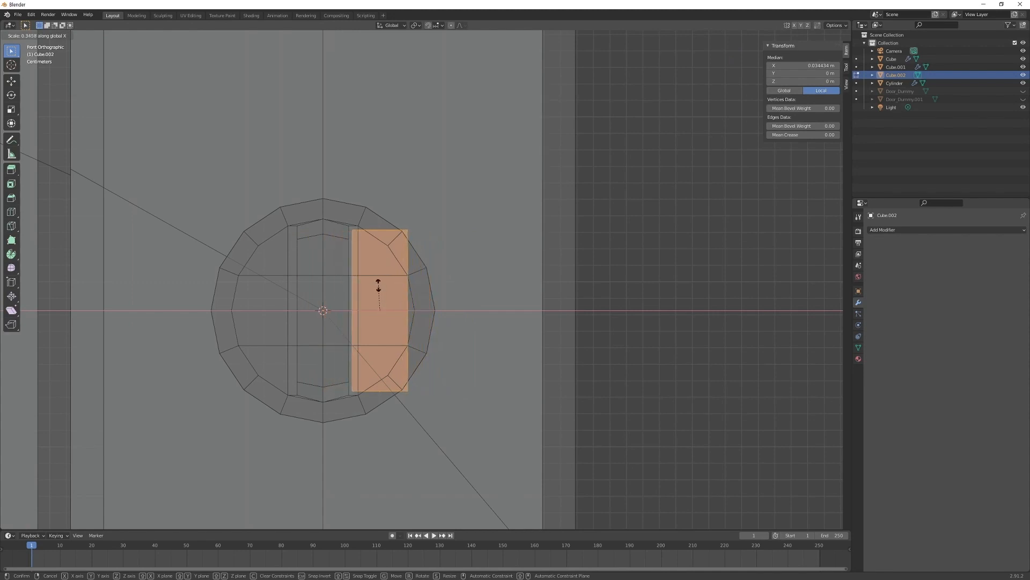
pyautogui.click(378, 285)
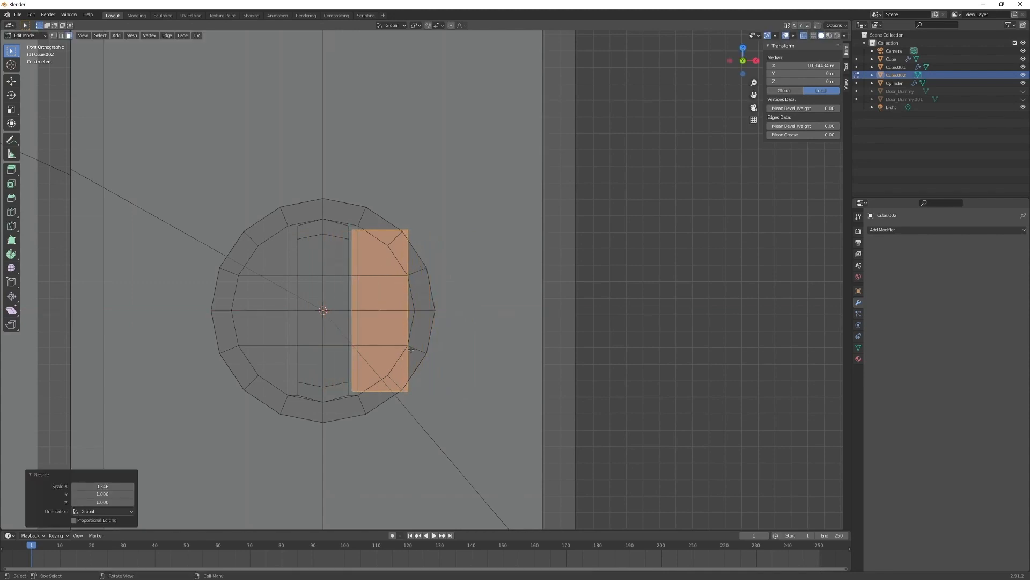
# - Move the block about 0.142 m along Y out of the door to the grip and scale its mesh to about 0.64 along Y
pyautogui.press('KP_3')
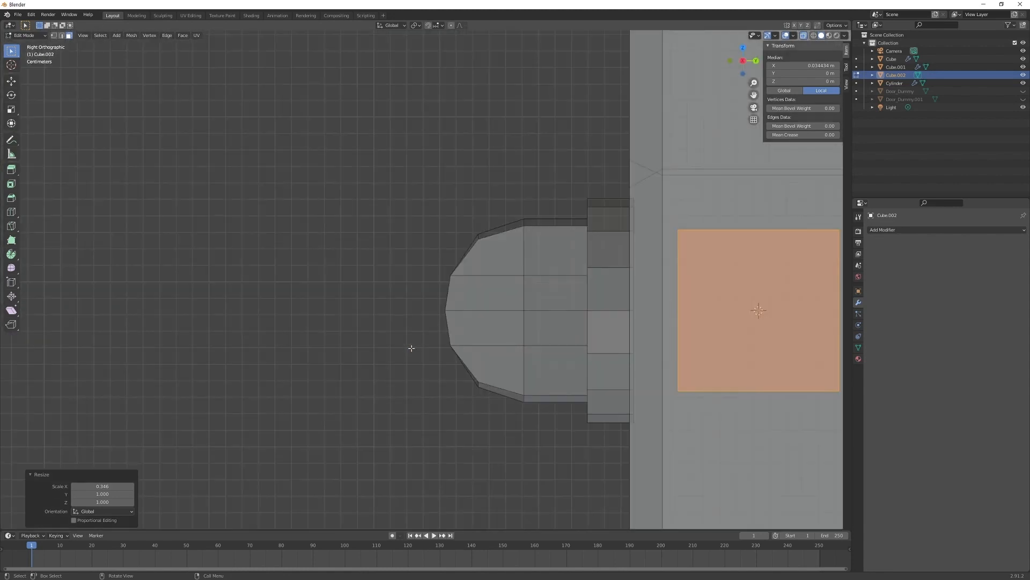
pyautogui.press('Tab')
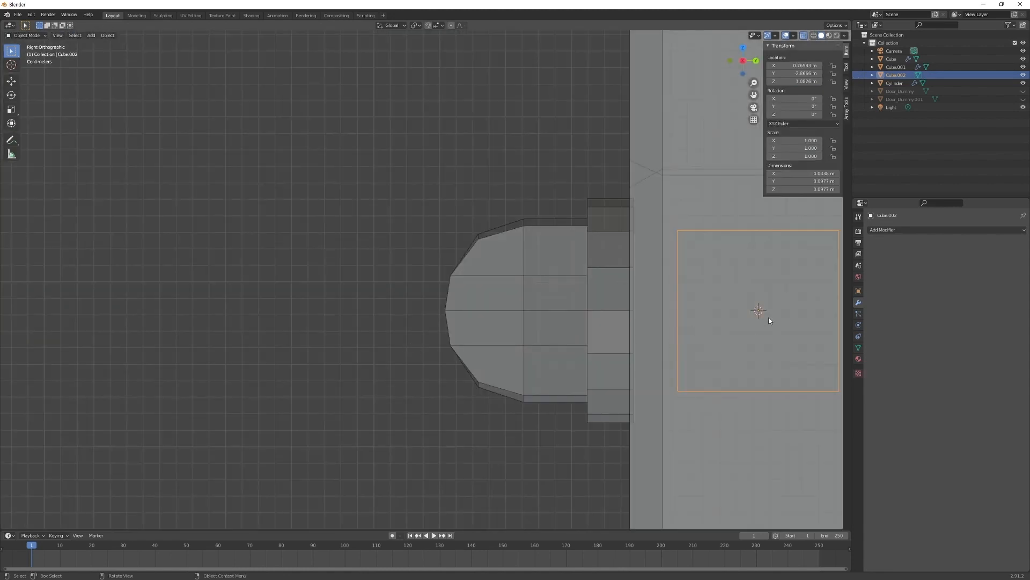
pyautogui.press('g')
pyautogui.press('y')
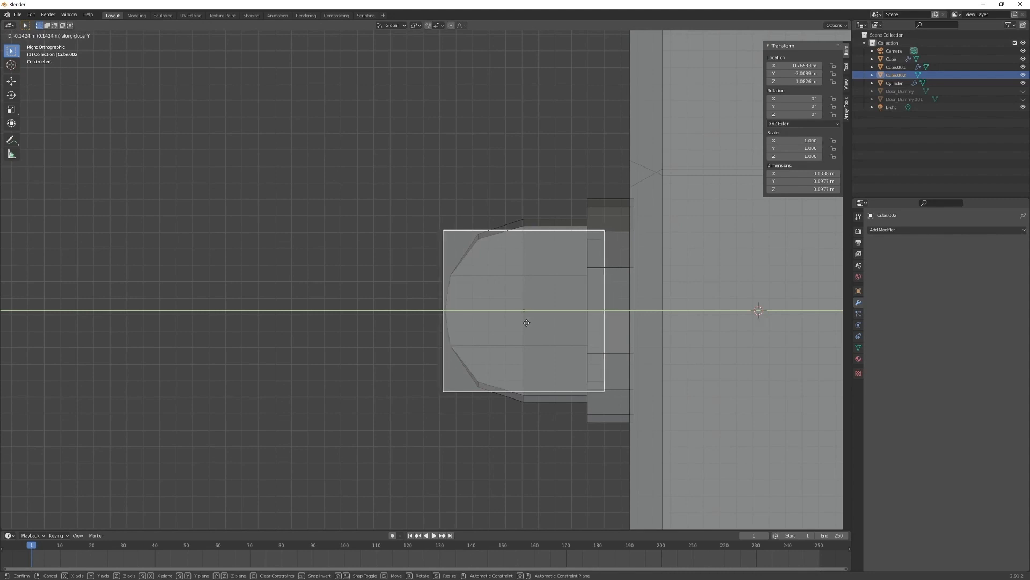
pyautogui.click(526, 322)
pyautogui.press('Tab')
pyautogui.press('s')
pyautogui.press('y')
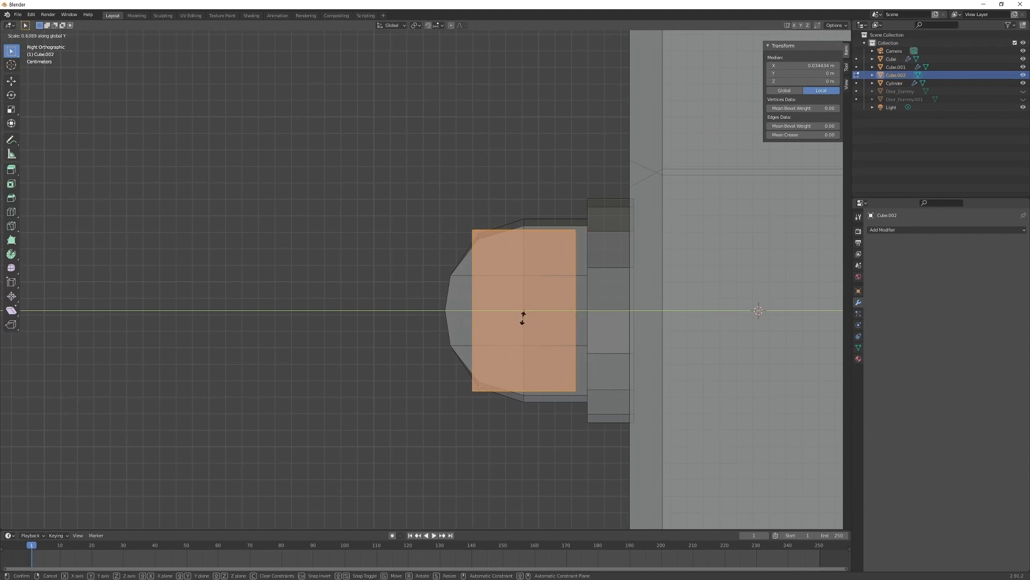
pyautogui.click(523, 317)
pyautogui.moveTo(524, 317); pyautogui.dragTo(552, 364, button='middle')
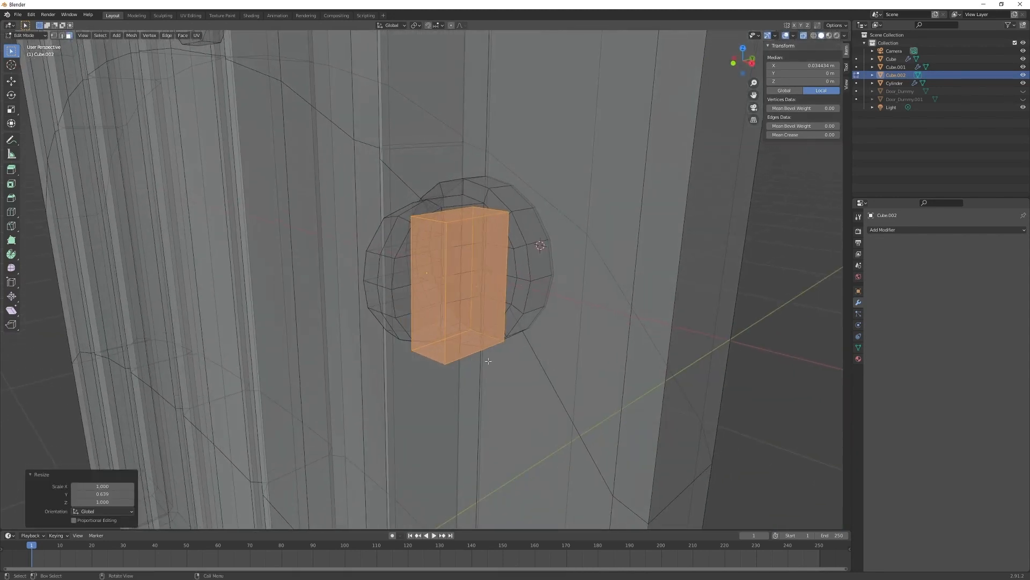
pyautogui.moveTo(632, 133); pyautogui.dragTo(511, 288, button='middle')
pyautogui.keyDown('shift'); pyautogui.moveTo(447, 308); pyautogui.dragTo(498, 271, button='middle'); pyautogui.keyUp('shift')
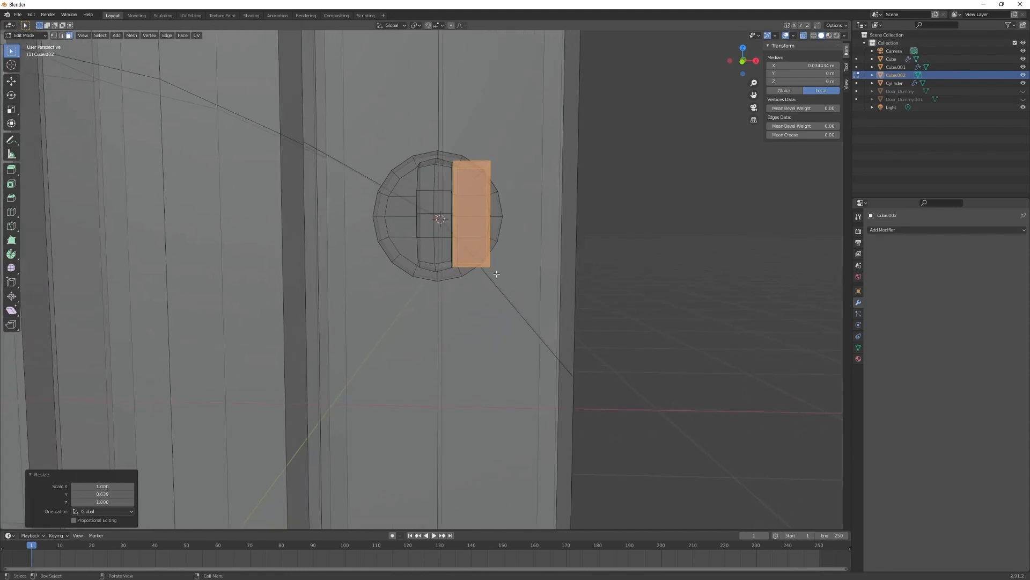
# - Extrude the block's bottom face about 0.15 m downward and rotate the new end face 64.4° in front view
pyautogui.press('KP_1')
pyautogui.keyDown('shift'); pyautogui.moveTo(493, 275); pyautogui.dragTo(490, 175, button='middle'); pyautogui.keyUp('shift')
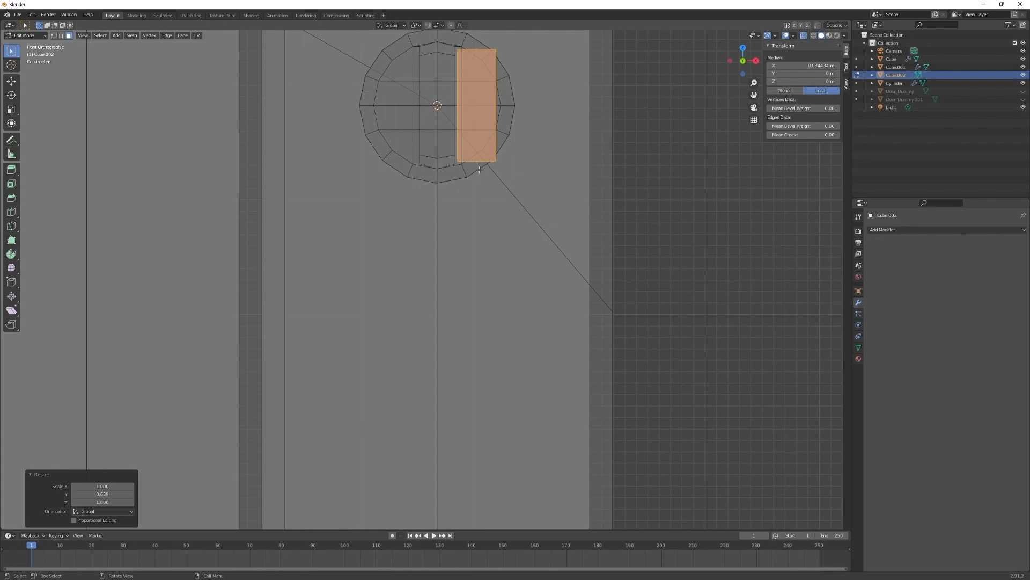
pyautogui.click(498, 178)
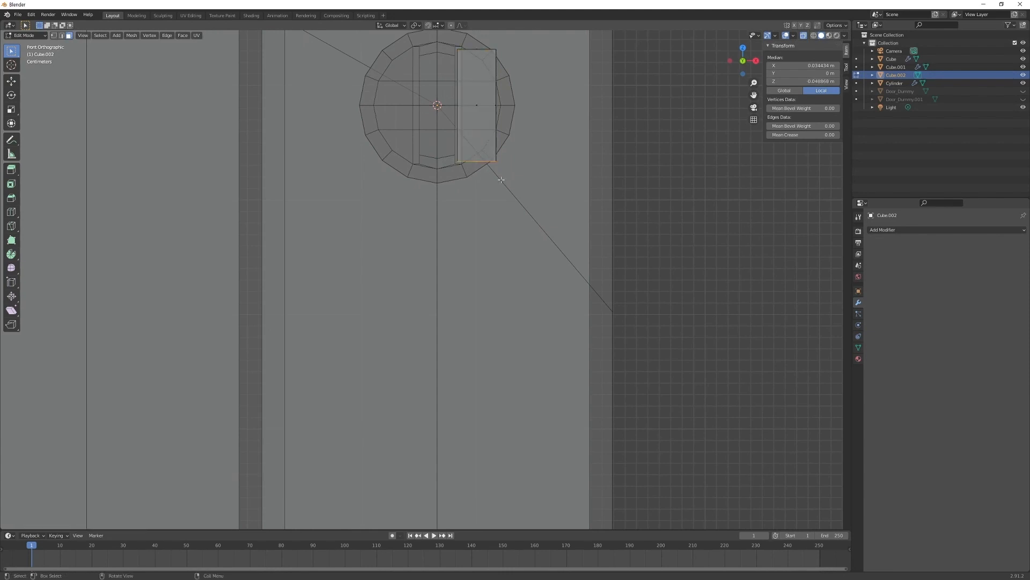
pyautogui.keyDown('shift'); pyautogui.moveTo(501, 180); pyautogui.dragTo(496, 233, button='middle'); pyautogui.keyUp('shift')
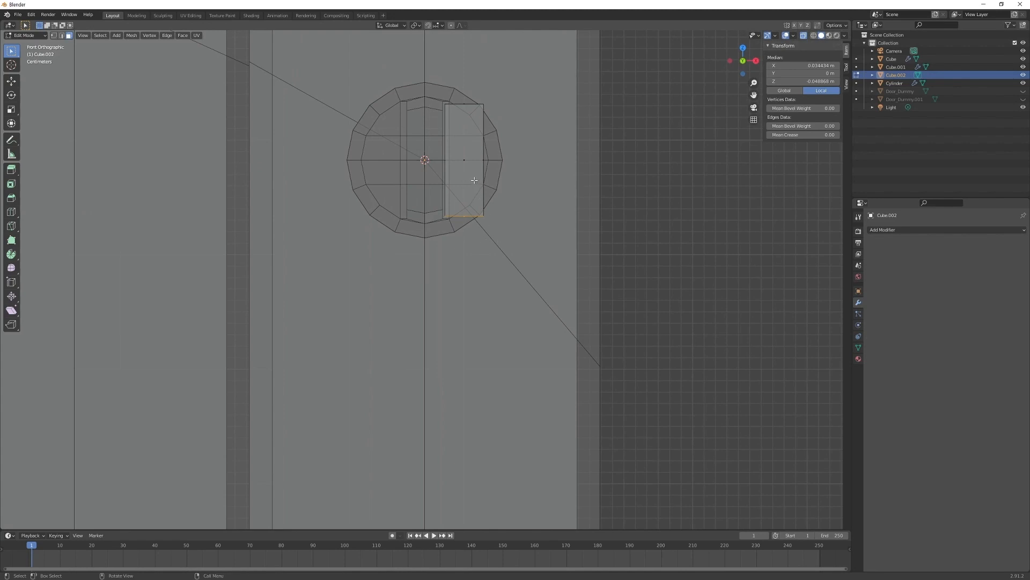
pyautogui.press('e')
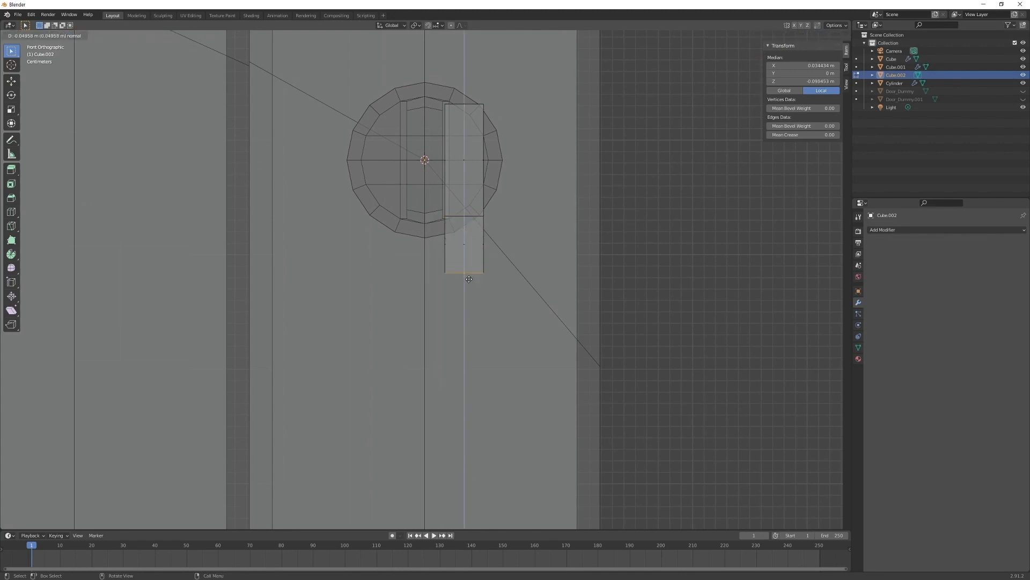
pyautogui.click(459, 368)
pyautogui.press('r')
pyautogui.click(542, 405)
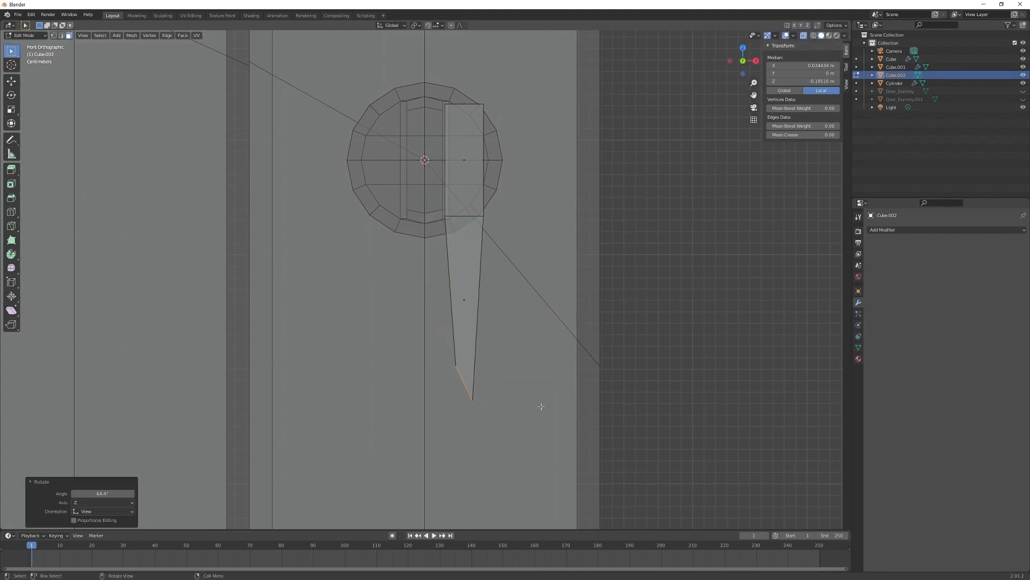
# - Extrude the rotated end face along X toward the knob's centre line and flatten it by scaling X to 0
pyautogui.press('e')
pyautogui.press('x')
pyautogui.click(493, 405)
pyautogui.press('s')
pyautogui.press('x')
pyautogui.press('0')
pyautogui.press('Return')
# - Set the extruded end's median X to 0 m and add a Mirror modifier on the X axis
pyautogui.press('1')
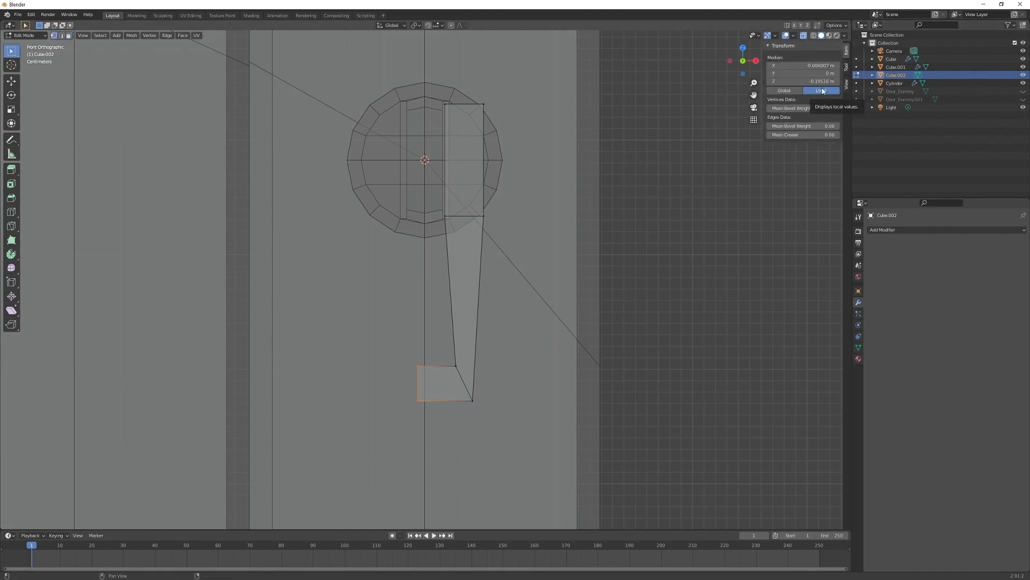
pyautogui.click(821, 65)
pyautogui.write('0')
pyautogui.press('Return')
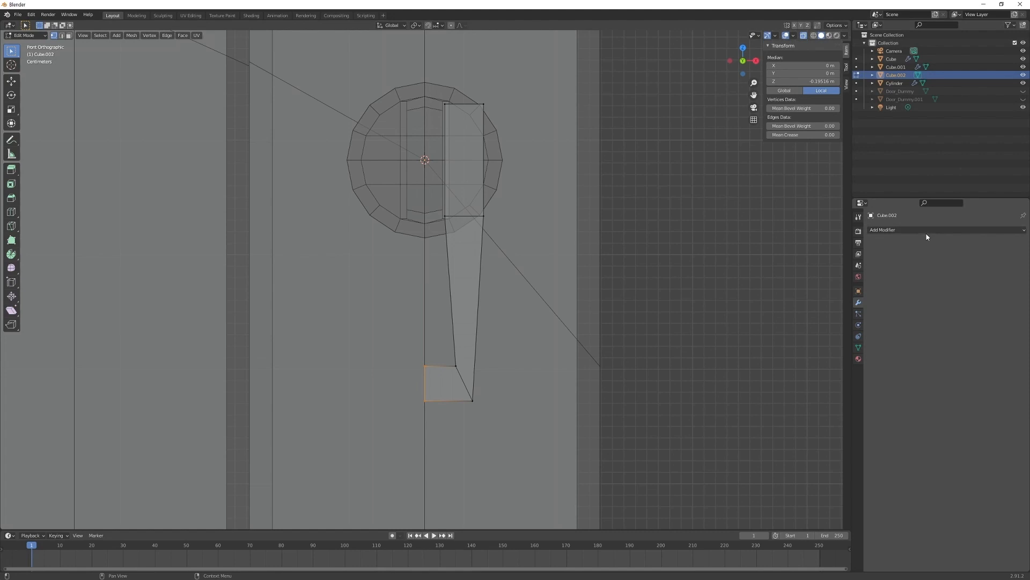
pyautogui.click(910, 230)
pyautogui.click(876, 316)
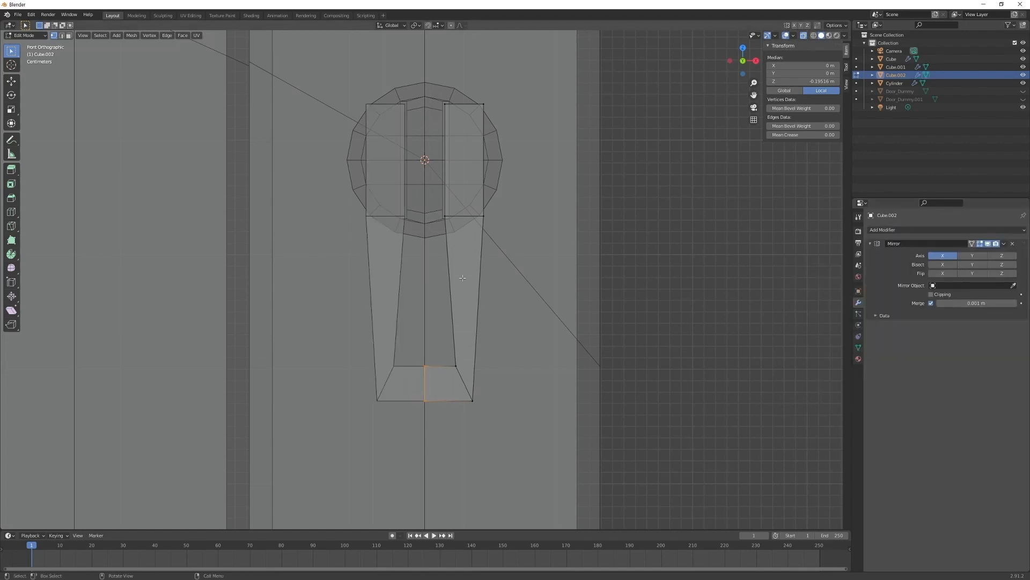
# - Add a horizontal loop cut across the handle's leg and move the leg's lower part outward along X
pyautogui.moveTo(486, 386); pyautogui.dragTo(466, 410)
pyautogui.press('g')
pyautogui.press('x')
pyautogui.scroll(-1, 481, 344)
pyautogui.hotkey('ctrl', 'r')
pyautogui.click(481, 295)
pyautogui.moveTo(432, 276); pyautogui.dragTo(507, 392)
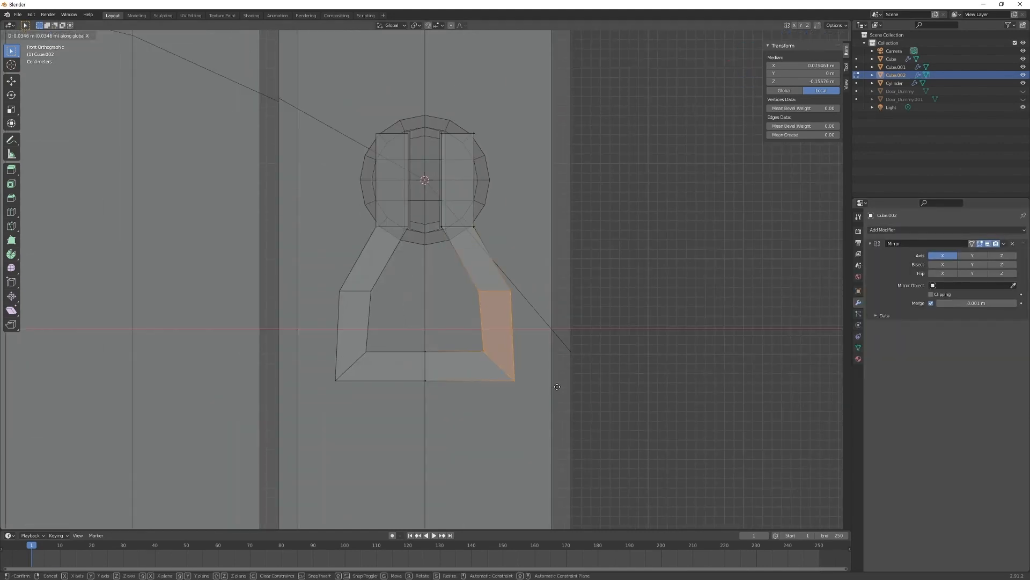
# - Lower the handle's bottom centre vertices along Z, and move the inner vertices below the upright block down about 0.021 m
pyautogui.keyDown('shift'); pyautogui.moveTo(483, 268); pyautogui.dragTo(464, 374, button='middle'); pyautogui.keyUp('shift')
pyautogui.press('g')
pyautogui.press('z')
pyautogui.scroll(2, 437, 391)
pyautogui.moveTo(437, 383); pyautogui.dragTo(410, 332)
pyautogui.press('g')
pyautogui.press('z')
pyautogui.click(421, 359)
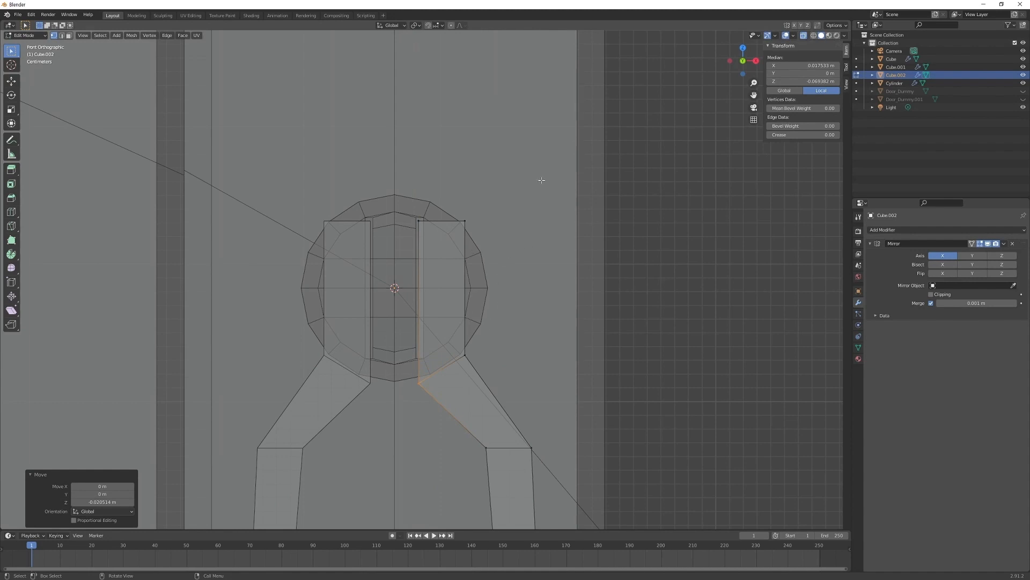
# - Enable the Move object gizmo and shift the upright block's outer vertices about 0.011 m inward along X
pyautogui.click(776, 36)
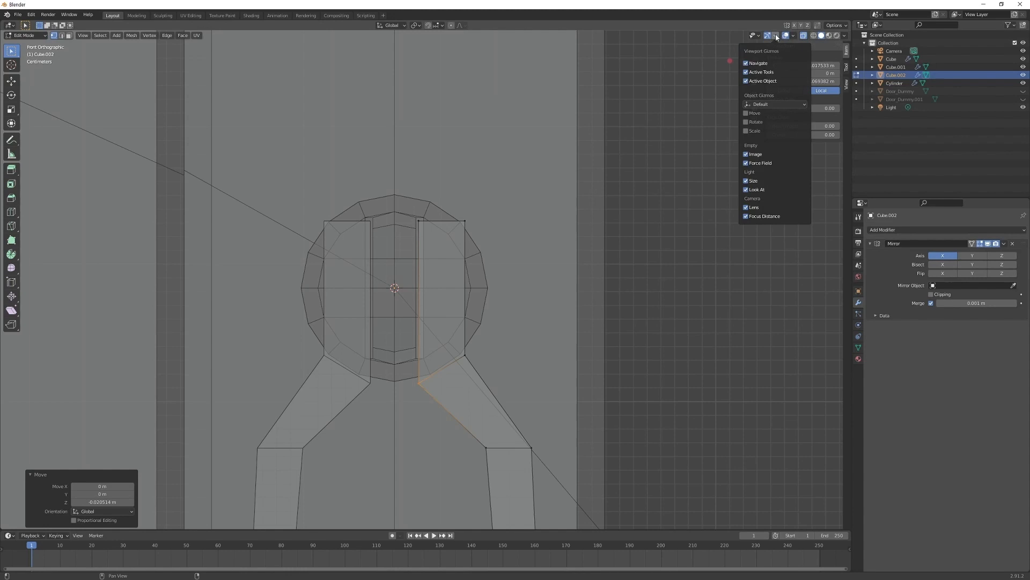
pyautogui.click(746, 113)
pyautogui.moveTo(454, 345); pyautogui.dragTo(448, 211)
pyautogui.moveTo(492, 289); pyautogui.dragTo(479, 289)
pyautogui.keyDown('shift'); pyautogui.moveTo(487, 368); pyautogui.dragTo(474, 275, button='middle'); pyautogui.keyUp('shift')
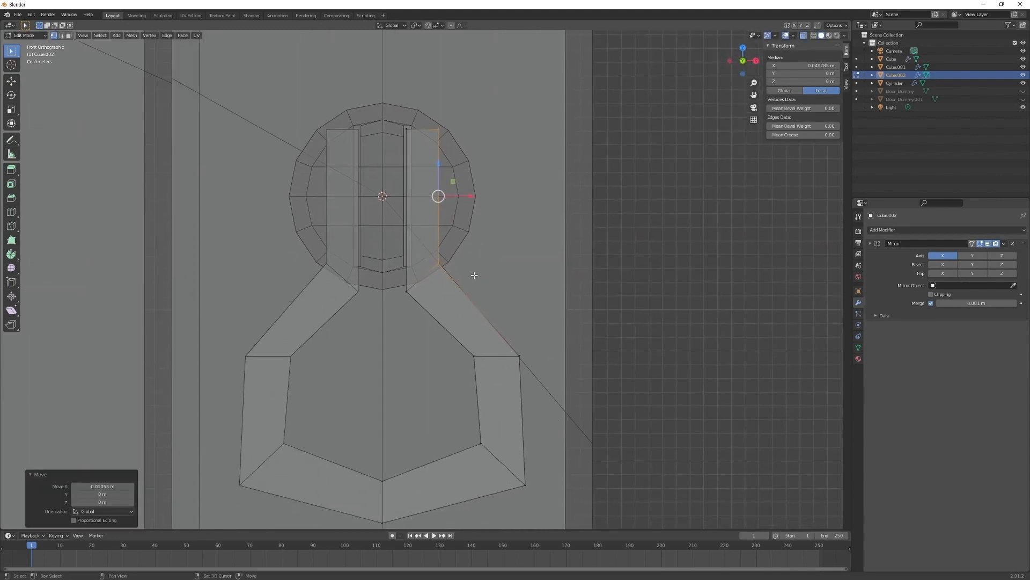
# - Raise the handle's outer shoulder vertices about 0.022 m, adjust them freely, and move the whole shoulder about 0.007 m outward along X
pyautogui.scroll(-3, 475, 275)
pyautogui.scroll(2, 426, 289)
pyautogui.click(503, 343)
pyautogui.moveTo(504, 338); pyautogui.dragTo(510, 312)
pyautogui.press('g')
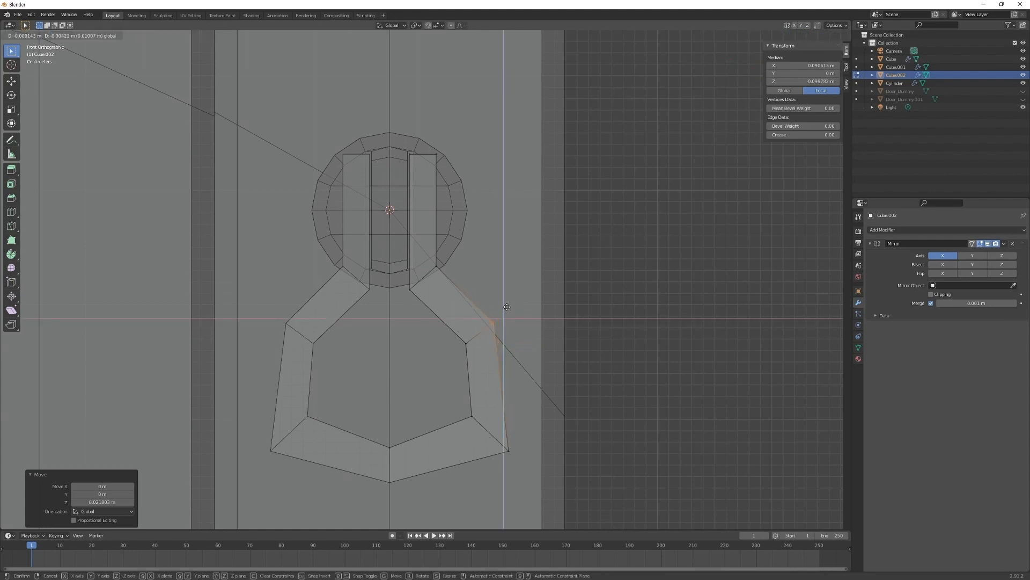
pyautogui.click(509, 304)
pyautogui.moveTo(461, 364); pyautogui.dragTo(540, 286)
pyautogui.moveTo(515, 334); pyautogui.dragTo(514, 365)
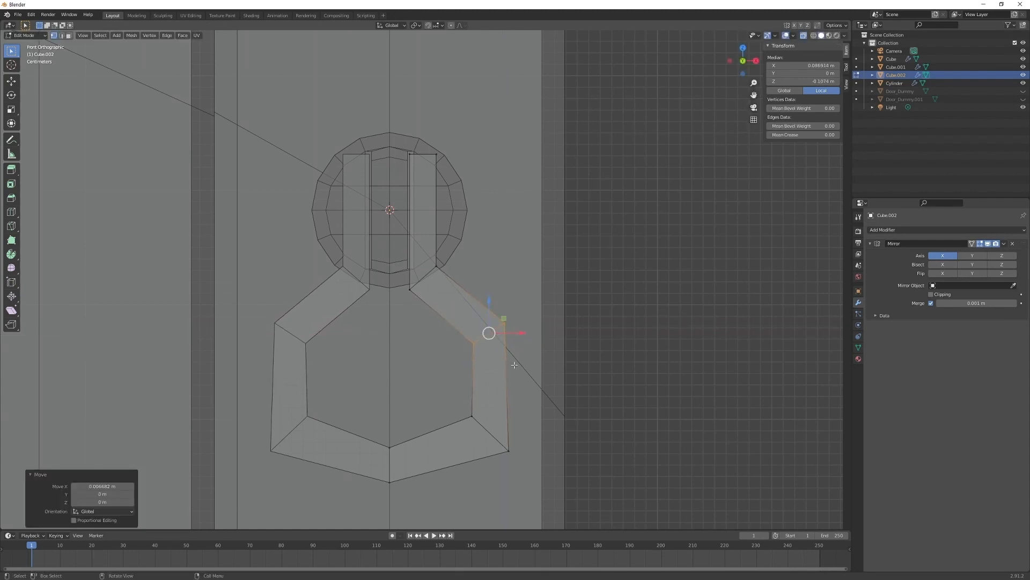
# - Straighten the handle's outer and inner side edges by scaling each pair of corner vertices to 0 along X
pyautogui.moveTo(491, 475); pyautogui.dragTo(573, 256)
pyautogui.press('s')
pyautogui.press('x')
pyautogui.press('0')
pyautogui.press('Return')
pyautogui.moveTo(468, 326); pyautogui.dragTo(486, 437)
pyautogui.press('s')
pyautogui.press('x')
pyautogui.press('0')
pyautogui.press('Return')
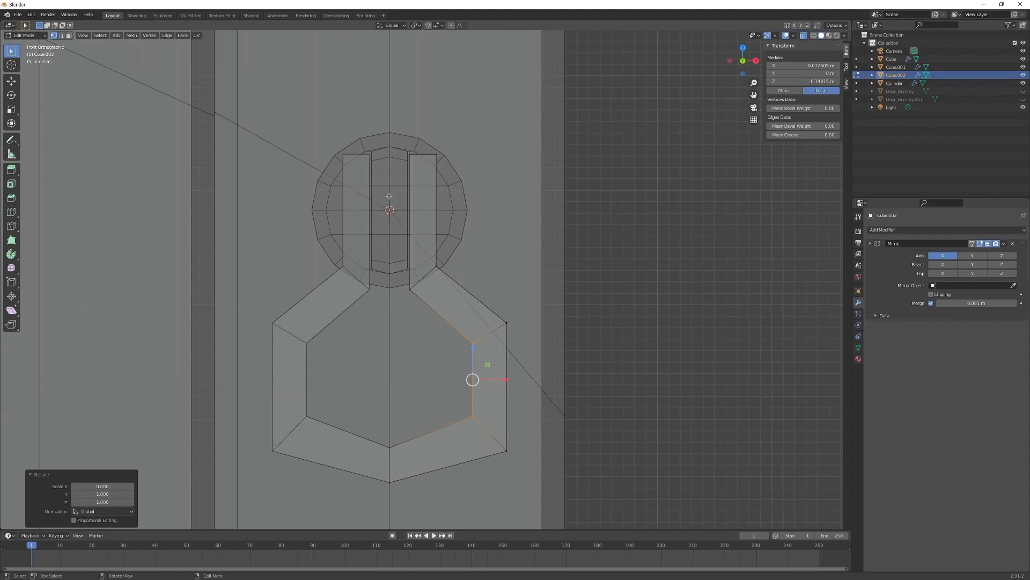
# - Move the handle's upright block beside the grip about 0.013 m outward along X
pyautogui.scroll(-2, 389, 196)
pyautogui.moveTo(413, 302); pyautogui.dragTo(450, 173)
pyautogui.moveTo(456, 238); pyautogui.dragTo(465, 237)
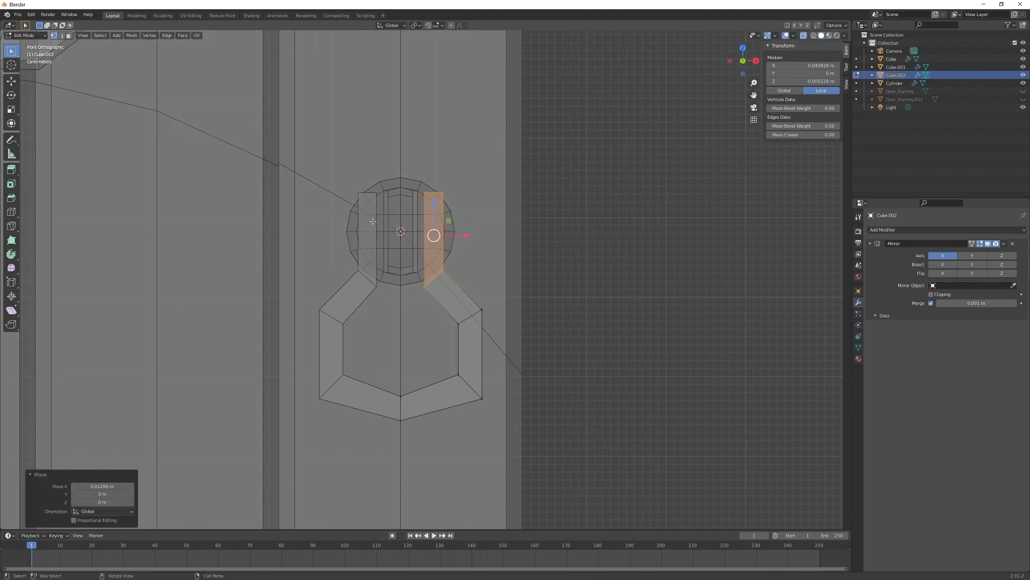
# - Add a centred loop cut across the handle's lower segment and shift the new edges slightly outward along X
pyautogui.scroll(-3, 438, 306)
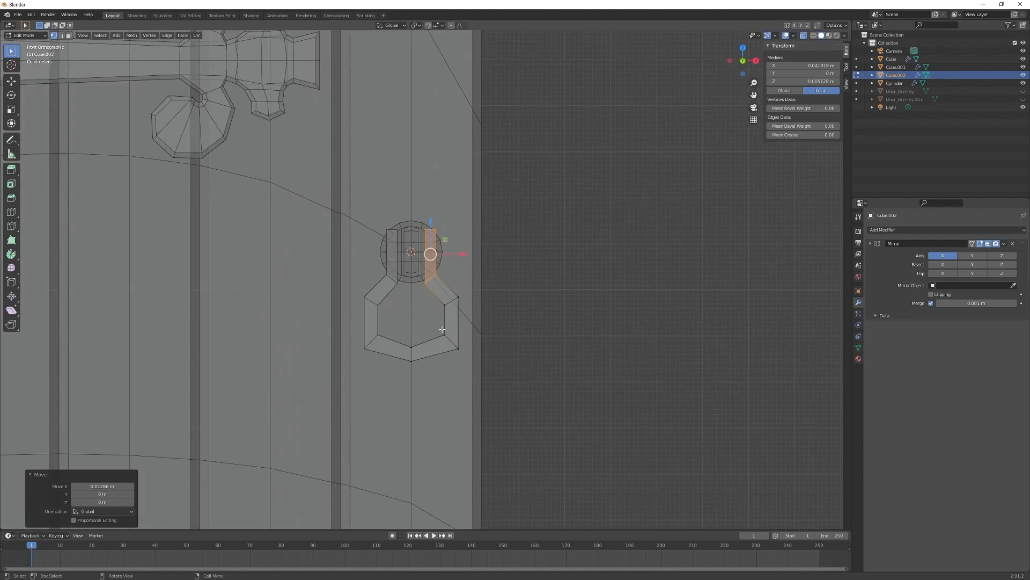
pyautogui.click(441, 331)
pyautogui.scroll(4, 451, 330)
pyautogui.moveTo(465, 358); pyautogui.dragTo(437, 396)
pyautogui.hotkey('ctrl', 'r')
pyautogui.click(465, 447)
pyautogui.rightClick(466, 447)
pyautogui.moveTo(471, 430); pyautogui.dragTo(480, 430)
# - Add a centred loop cut across the handle's outer side segment and push it outward along X
pyautogui.hotkey('ctrl', 'r')
pyautogui.scroll(1, 501, 375)
pyautogui.click(501, 375)
pyautogui.rightClick(501, 374)
pyautogui.moveTo(511, 368); pyautogui.dragTo(520, 369)
# - Reposition the handle's corner and bottom vertices to round the outline into a smooth pear-shaped loop
pyautogui.moveTo(465, 332); pyautogui.dragTo(460, 321)
pyautogui.moveTo(503, 385); pyautogui.dragTo(473, 379)
pyautogui.moveTo(452, 444); pyautogui.dragTo(442, 446)
pyautogui.moveTo(493, 422); pyautogui.dragTo(462, 405)
pyautogui.moveTo(396, 402); pyautogui.dragTo(396, 406)
pyautogui.moveTo(488, 304); pyautogui.dragTo(485, 302)
# - Add a centred loop cut across the handle's upright block and move the edges to smooth the transition into the shoulder
pyautogui.press('2')
pyautogui.hotkey('ctrl', 'r')
pyautogui.click(441, 274)
pyautogui.rightClick(441, 275)
pyautogui.press('g')
pyautogui.press('z')
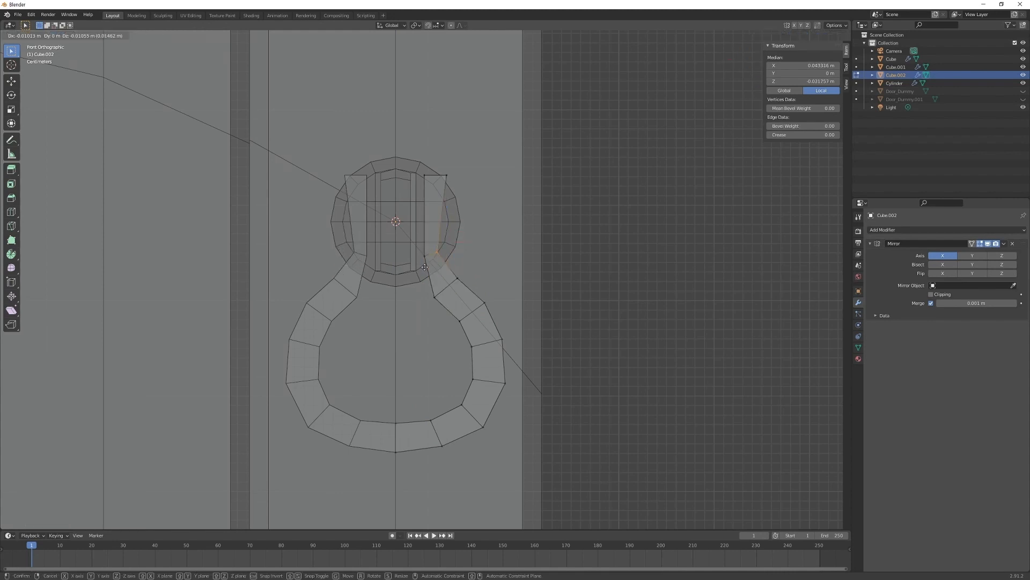
pyautogui.click(466, 273)
# - From the right view, narrow all handle vertices below the top ends to about 0.59 along Y
pyautogui.moveTo(432, 212); pyautogui.dragTo(397, 237, button='middle')
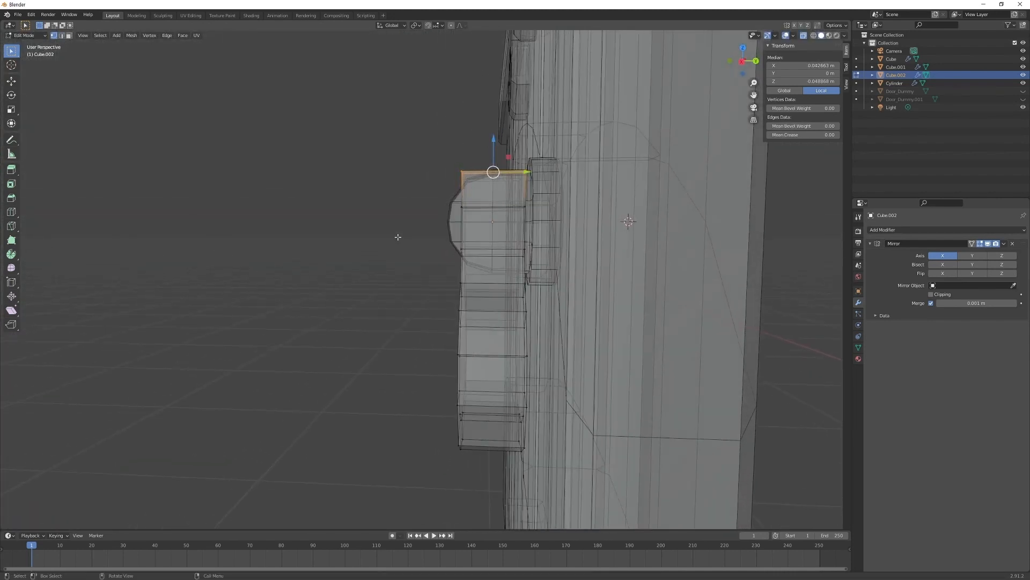
pyautogui.press('KP_3')
pyautogui.moveTo(420, 482); pyautogui.dragTo(557, 199)
pyautogui.press('s')
pyautogui.press('y')
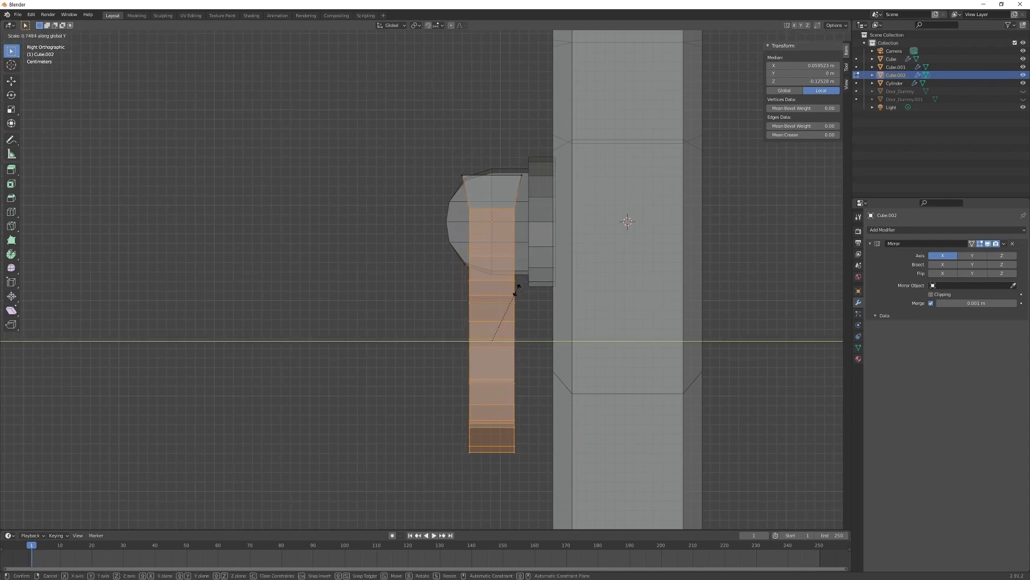
pyautogui.click(516, 287)
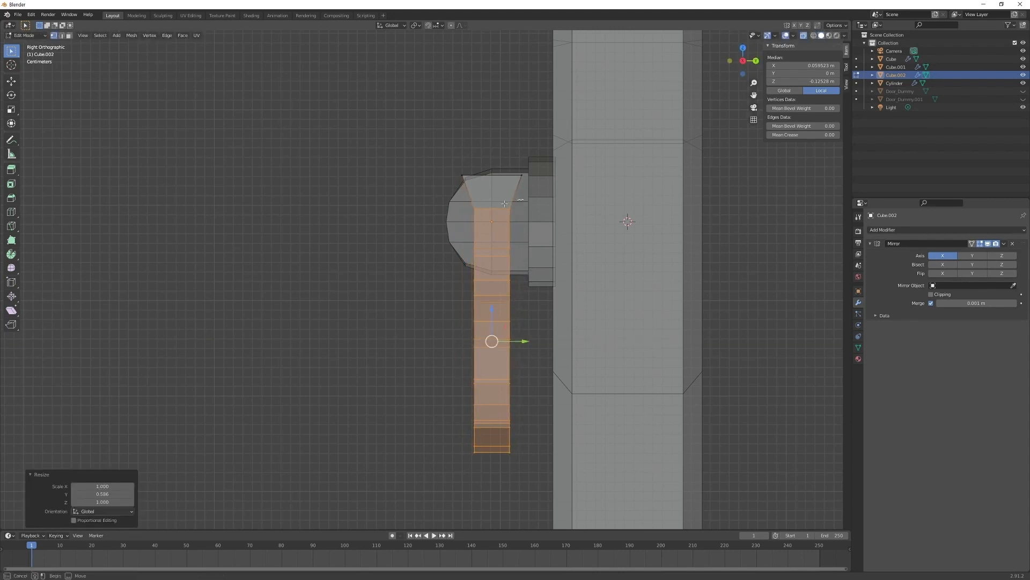
# - Widen the handle's edge loop just below the top ends slightly along Y
pyautogui.click(494, 228)
pyautogui.press('s')
pyautogui.press('y')
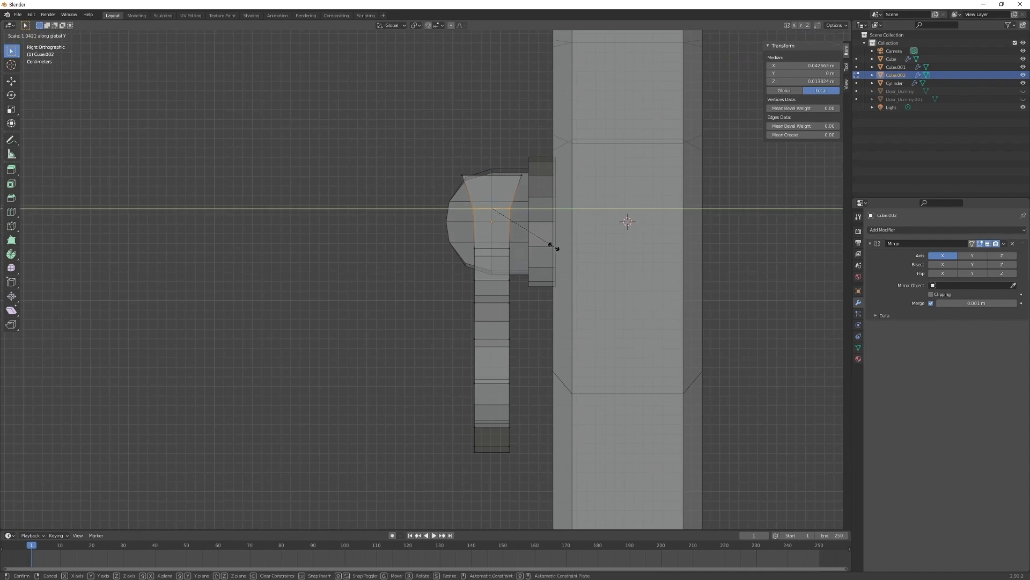
pyautogui.click(559, 249)
pyautogui.moveTo(558, 248)
pyautogui.mouseDown(button='middle')
pyautogui.moveTo(607, 265)
pyautogui.moveTo(439, 275)
pyautogui.moveTo(427, 289)
pyautogui.moveTo(460, 219)
pyautogui.moveTo(526, 262)
pyautogui.moveTo(497, 239)
pyautogui.moveTo(480, 265)
pyautogui.moveTo(391, 266)
pyautogui.moveTo(456, 279)
pyautogui.moveTo(454, 269)
pyautogui.moveTo(400, 267)
pyautogui.mouseUp(button='middle')
# - Leave Edit Mode, turn off X-ray, and add a Subdivision Surface modifier to the handle
pyautogui.press('Tab')
pyautogui.hotkey('alt', 'z')
pyautogui.click(919, 231)
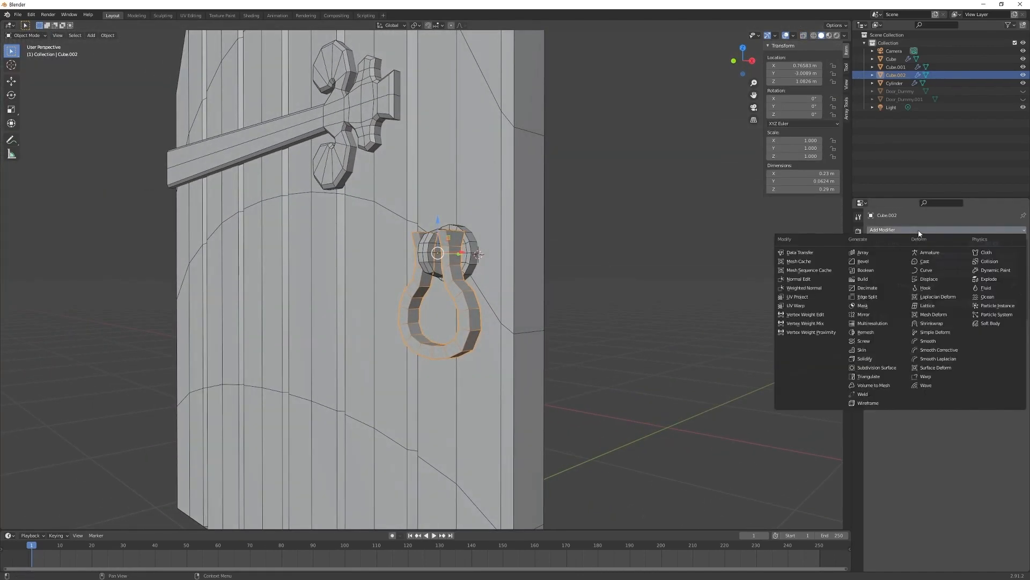
pyautogui.click(877, 368)
# - Move the outer side face at the handle's top end about 0.01 m outward along X
pyautogui.moveTo(660, 340); pyautogui.dragTo(569, 126, button='middle')
pyautogui.scroll(5, 488, 307)
pyautogui.press('Tab')
pyautogui.press('3')
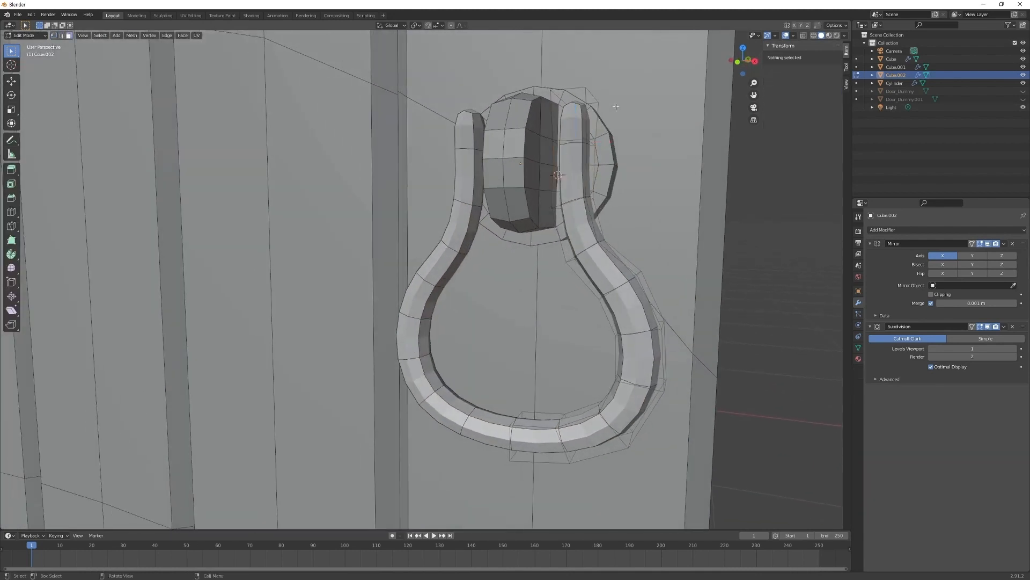
pyautogui.click(594, 116)
pyautogui.press('KP_1')
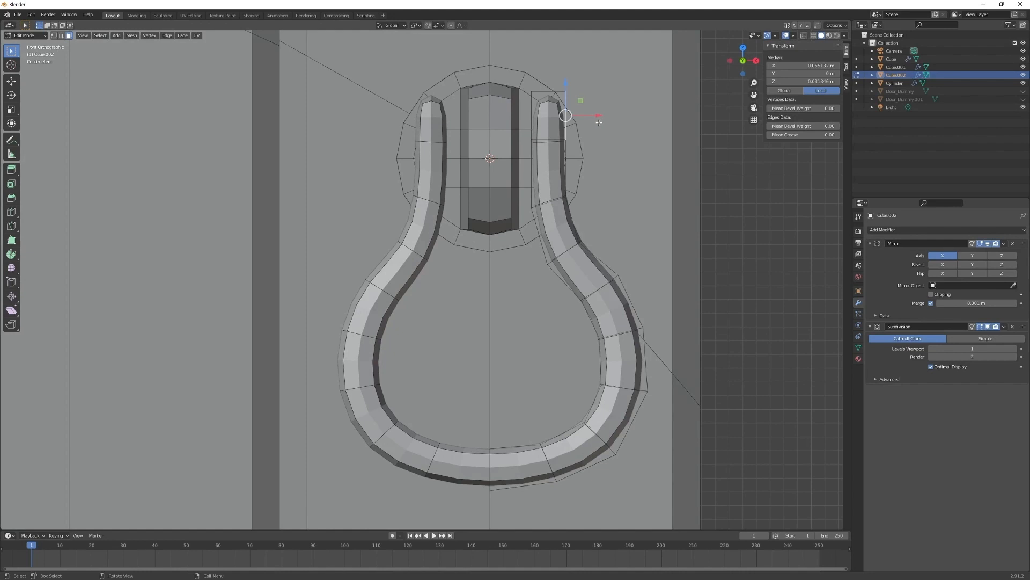
pyautogui.moveTo(596, 115); pyautogui.dragTo(612, 115)
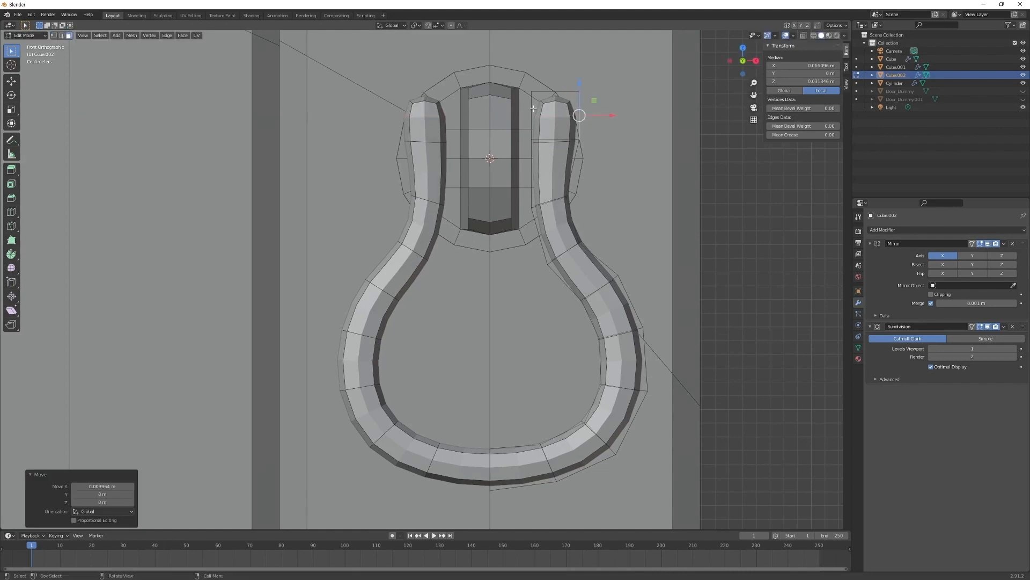
# - Move the inner side face at the handle's top end about 0.006 m inward along X
pyautogui.click(563, 115)
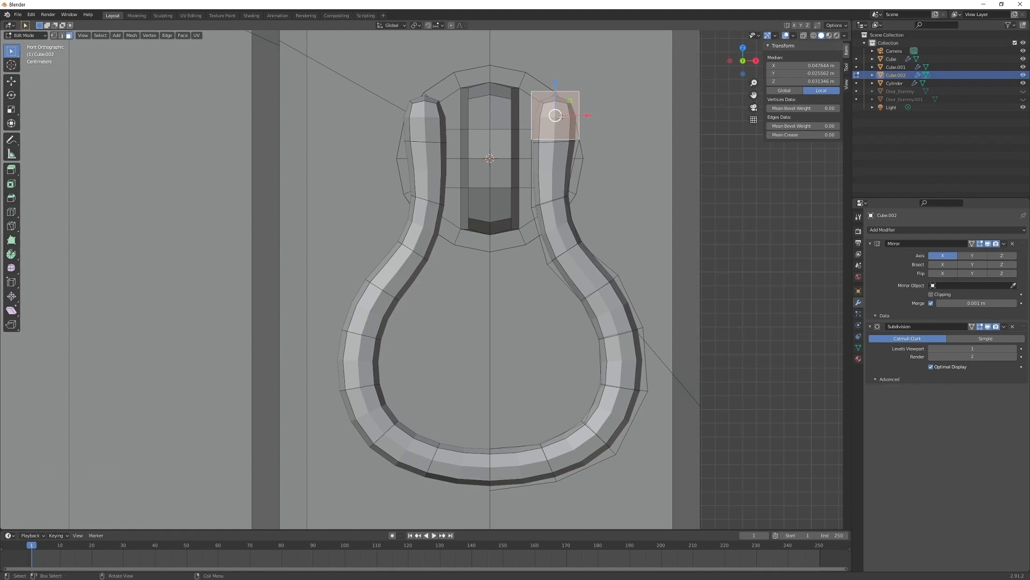
pyautogui.hotkey('alt', 'z')
pyautogui.click(534, 117)
pyautogui.hotkey('alt', 'z')
pyautogui.moveTo(561, 116); pyautogui.dragTo(554, 116)
# - From the right view, scale the vertex loop just below the handle's top to about 1.108 along Y
pyautogui.keyDown('shift'); pyautogui.moveTo(582, 268); pyautogui.dragTo(567, 172, button='middle'); pyautogui.keyUp('shift')
pyautogui.scroll(-5, 525, 265)
pyautogui.moveTo(524, 265); pyautogui.dragTo(387, 273, button='middle')
pyautogui.press('KP_3')
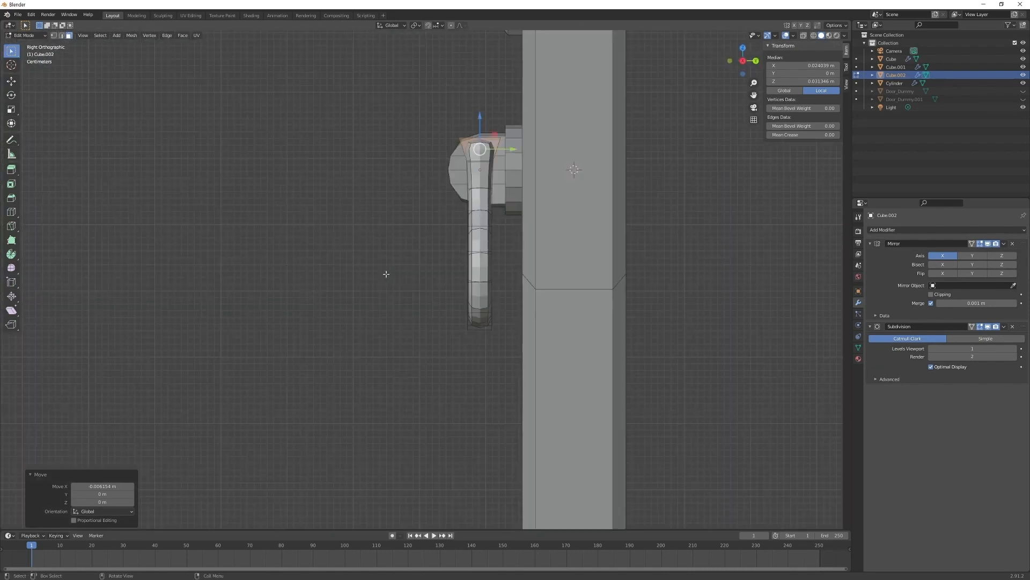
pyautogui.scroll(3, 468, 254)
pyautogui.keyDown('shift'); pyautogui.moveTo(517, 134); pyautogui.dragTo(423, 306, button='middle'); pyautogui.keyUp('shift')
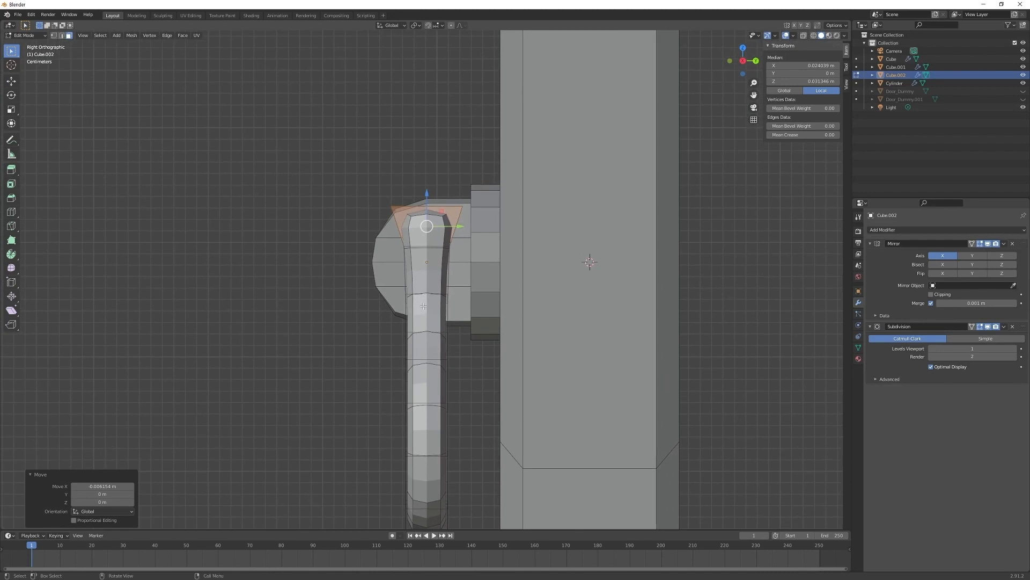
pyautogui.press('1')
pyautogui.hotkey('alt', 'z')
pyautogui.moveTo(392, 238); pyautogui.dragTo(474, 251)
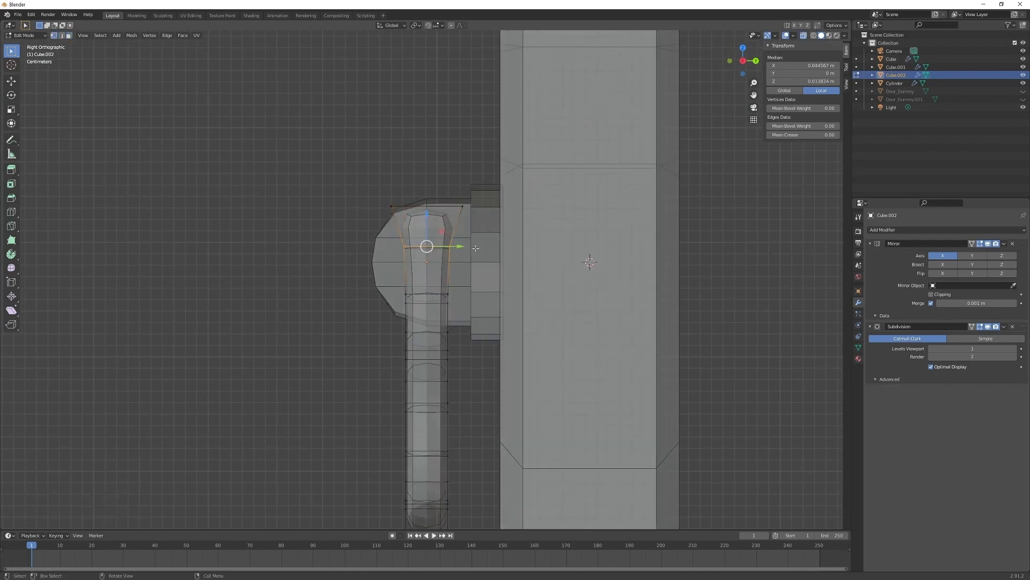
pyautogui.press('s')
pyautogui.press('y')
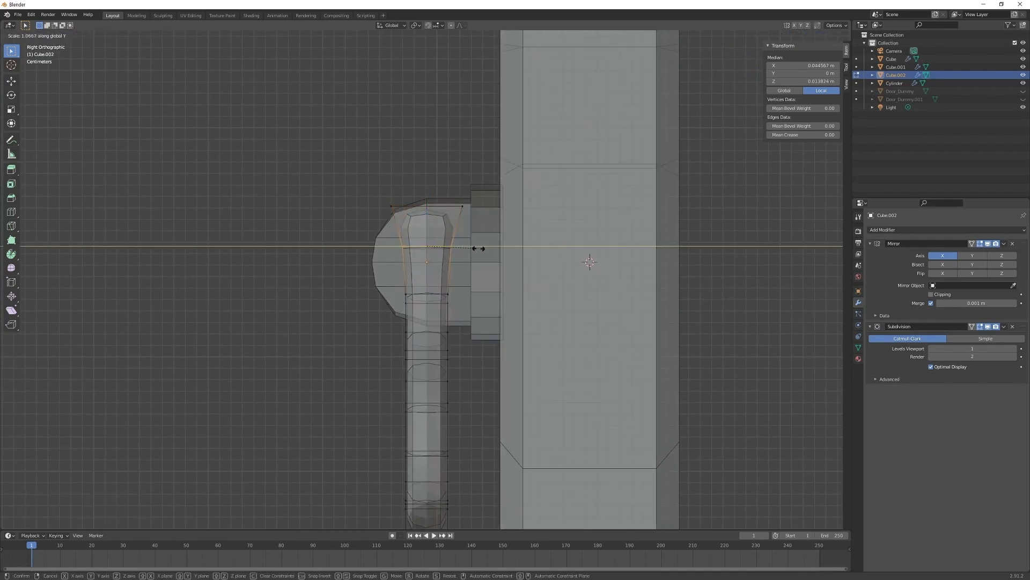
pyautogui.click(481, 249)
# - Widen the lower half of the handle slightly along Y
pyautogui.keyDown('shift'); pyautogui.moveTo(469, 344); pyautogui.dragTo(502, 219, button='middle'); pyautogui.keyUp('shift')
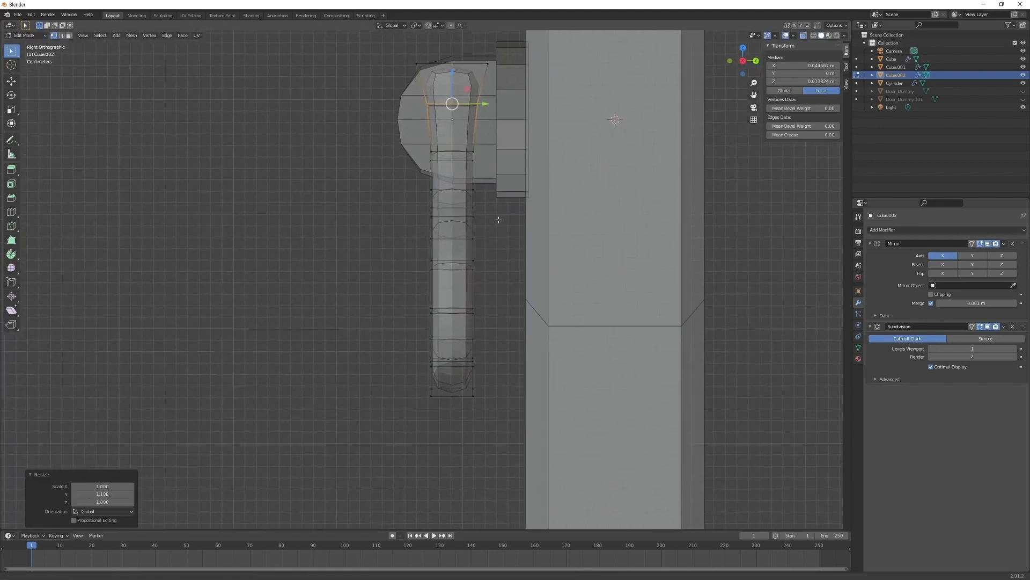
pyautogui.scroll(-1, 502, 218)
pyautogui.moveTo(405, 407); pyautogui.dragTo(503, 259)
pyautogui.press('s')
pyautogui.press('y')
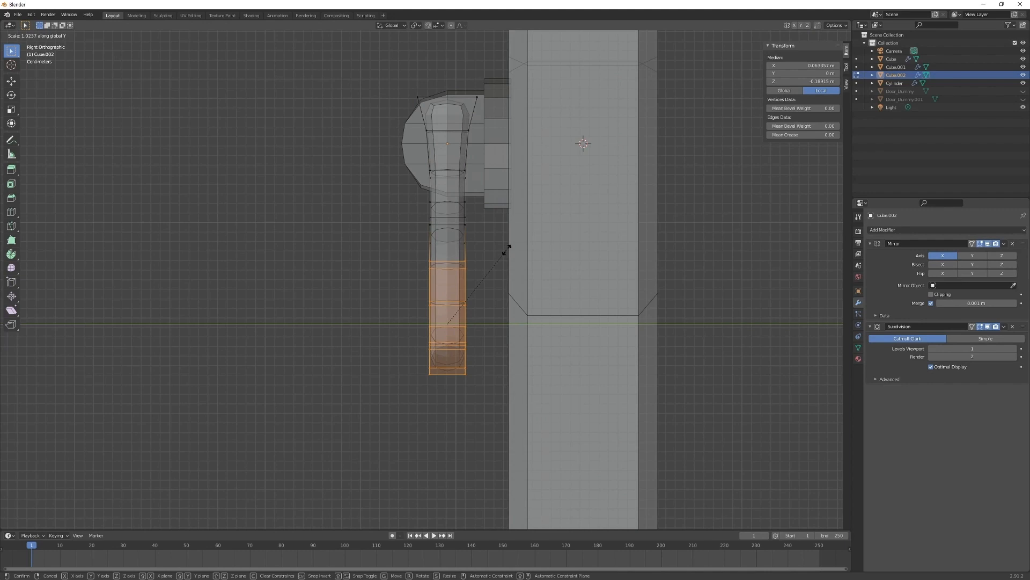
pyautogui.click(521, 250)
# - Enable smooth proportional editing and scale the handle's bottom vertices to about 1.34 along Y with an influence size of about 0.12
pyautogui.moveTo(395, 410); pyautogui.dragTo(514, 335)
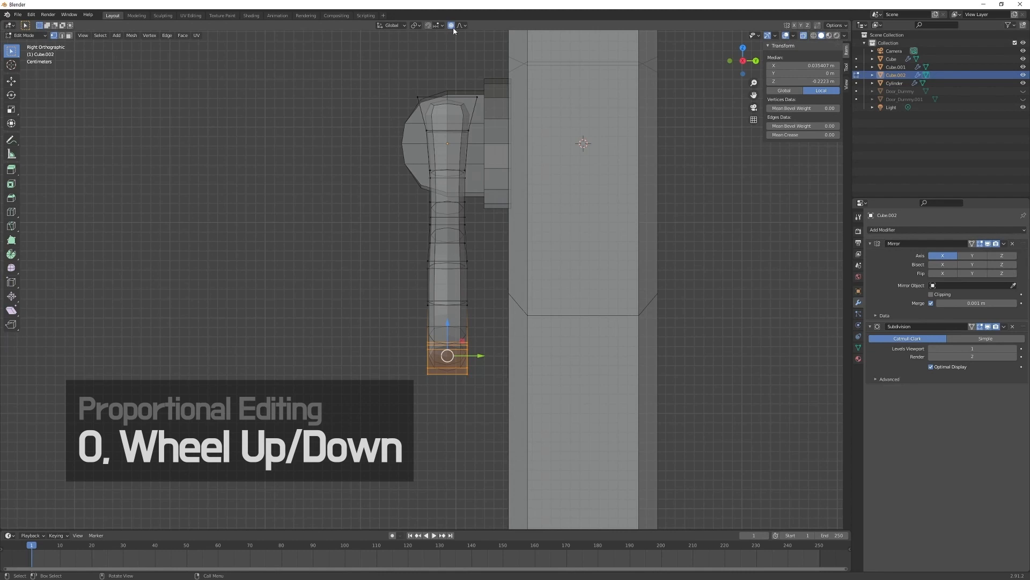
pyautogui.moveTo(389, 416); pyautogui.dragTo(491, 339)
pyautogui.press('s')
pyautogui.press('y')
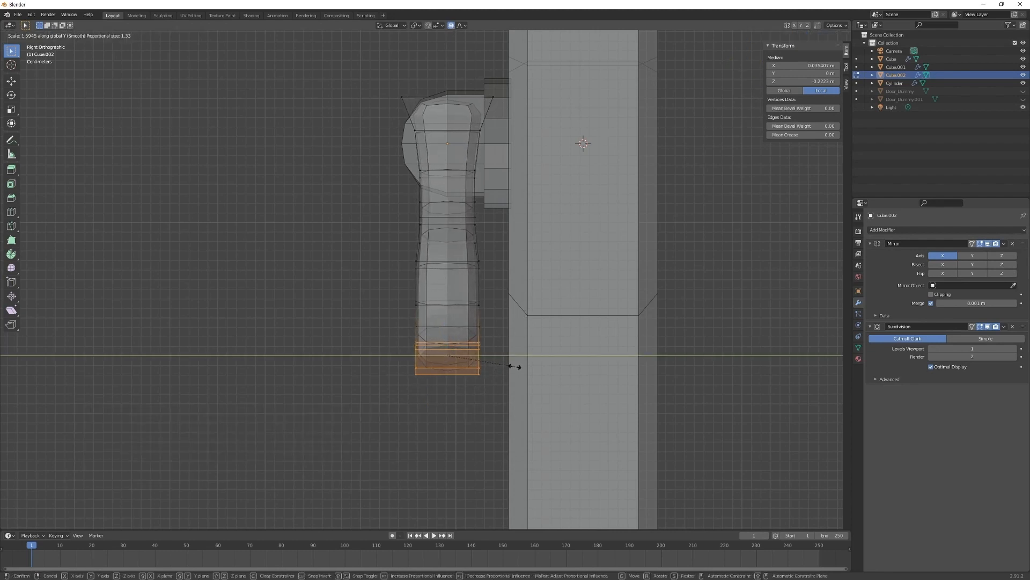
pyautogui.scroll(-13, 511, 371)
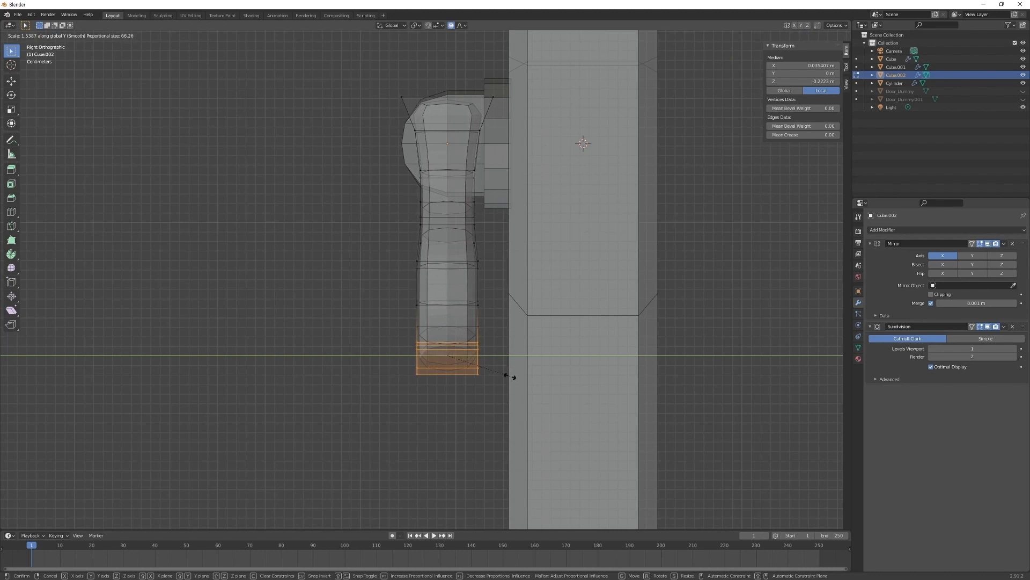
pyautogui.scroll(-20, 510, 374)
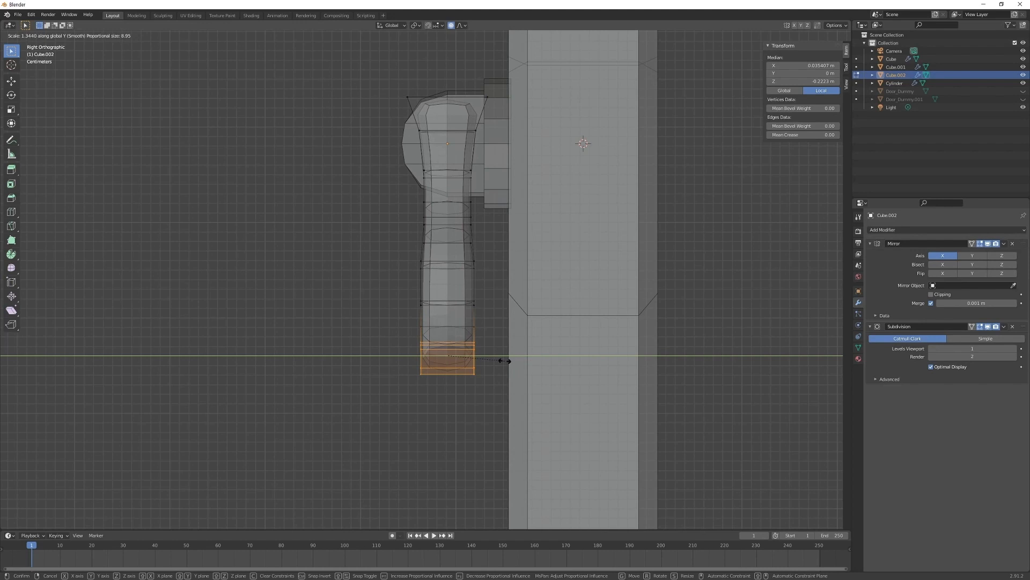
pyautogui.scroll(20, 505, 355)
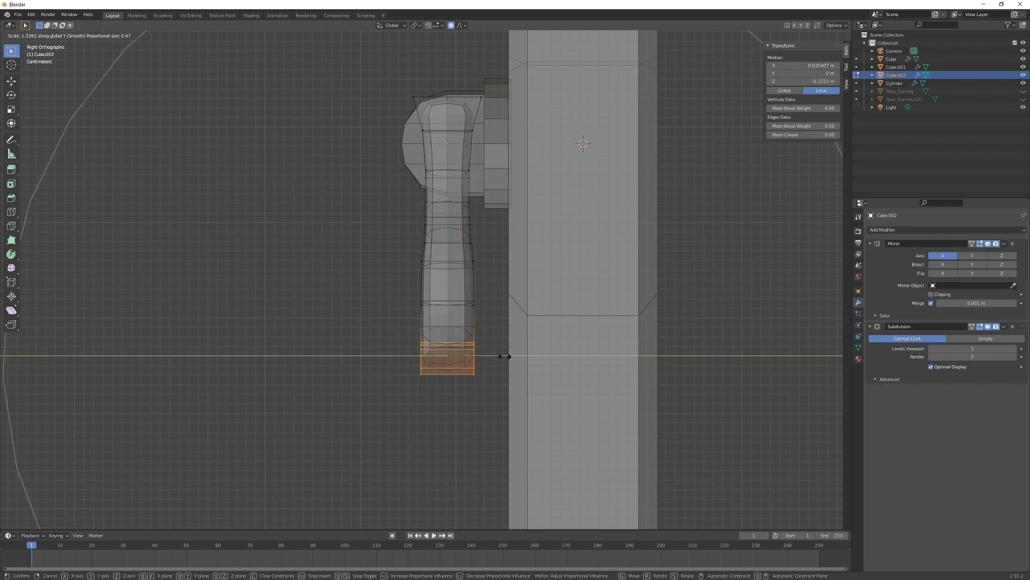
pyautogui.scroll(5, 505, 356)
pyautogui.scroll(-3, 504, 355)
pyautogui.scroll(-3, 504, 356)
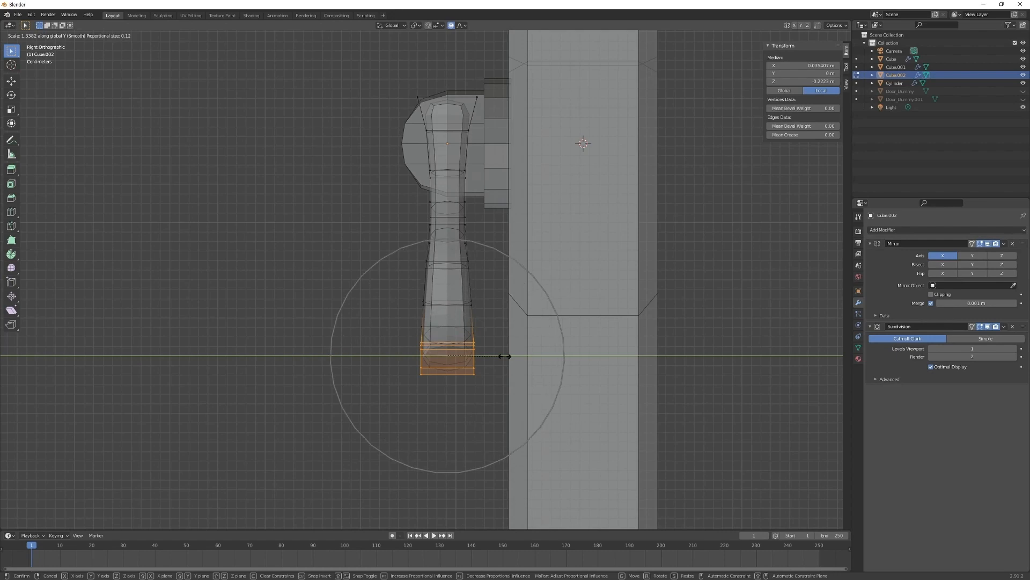
pyautogui.scroll(2, 504, 356)
pyautogui.click(504, 356)
pyautogui.moveTo(505, 356); pyautogui.dragTo(510, 331, button='middle')
pyautogui.press('Tab')
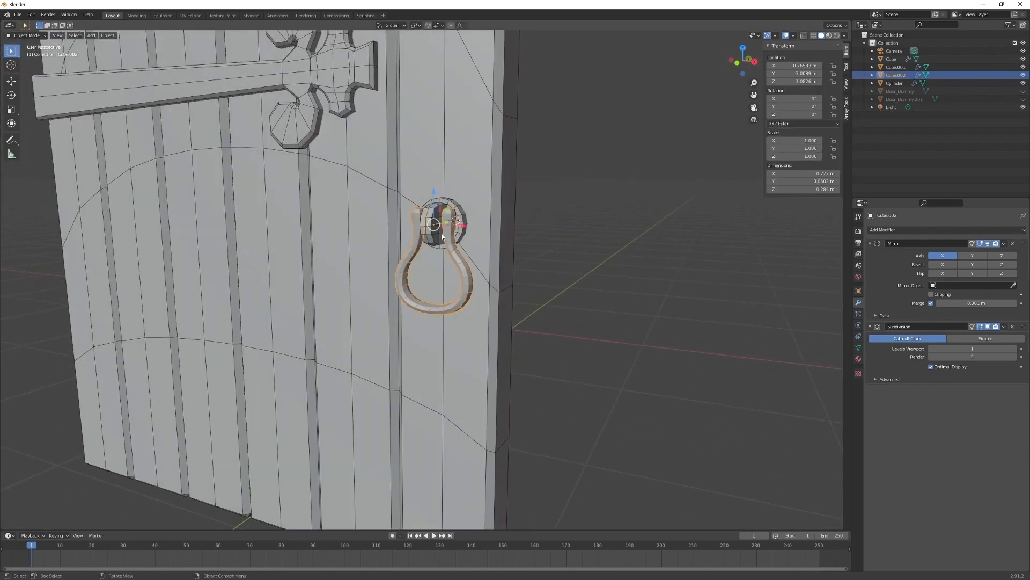
# - Select the knob plate and examine from the front and side how the handle's ends sit around the knob
pyautogui.click(437, 237)
pyautogui.press('Tab')
pyautogui.moveTo(437, 238)
pyautogui.mouseDown(button='middle')
pyautogui.moveTo(488, 235)
pyautogui.moveTo(424, 227)
pyautogui.moveTo(456, 250)
pyautogui.moveTo(431, 250)
pyautogui.mouseUp(button='middle')
pyautogui.scroll(2, 437, 242)
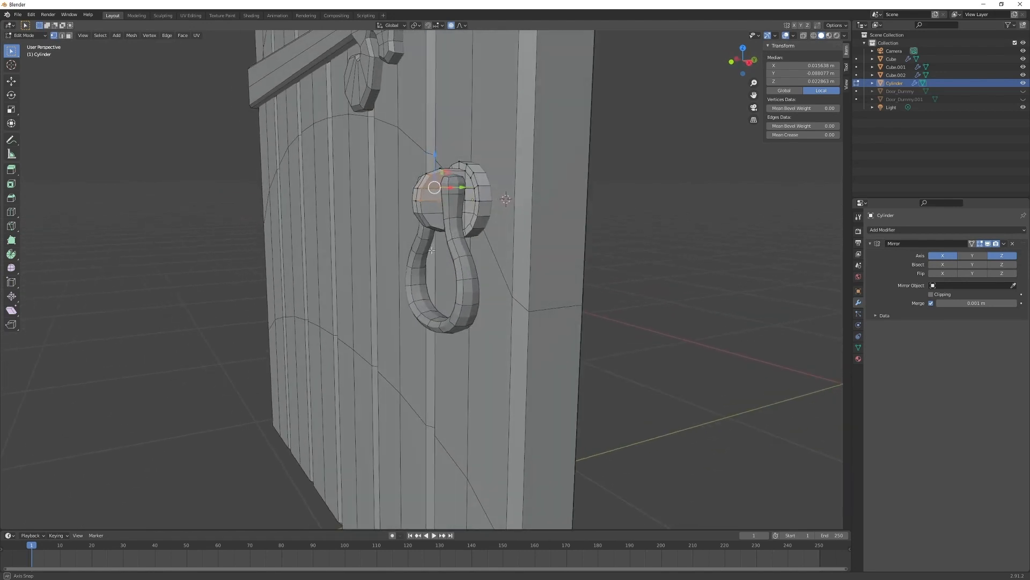
pyautogui.press('Tab')
pyautogui.moveTo(462, 219); pyautogui.dragTo(488, 232, button='middle')
pyautogui.press('KP_1')
pyautogui.scroll(4, 488, 232)
pyautogui.keyDown('shift'); pyautogui.moveTo(486, 177); pyautogui.dragTo(449, 247, button='middle'); pyautogui.keyUp('shift')
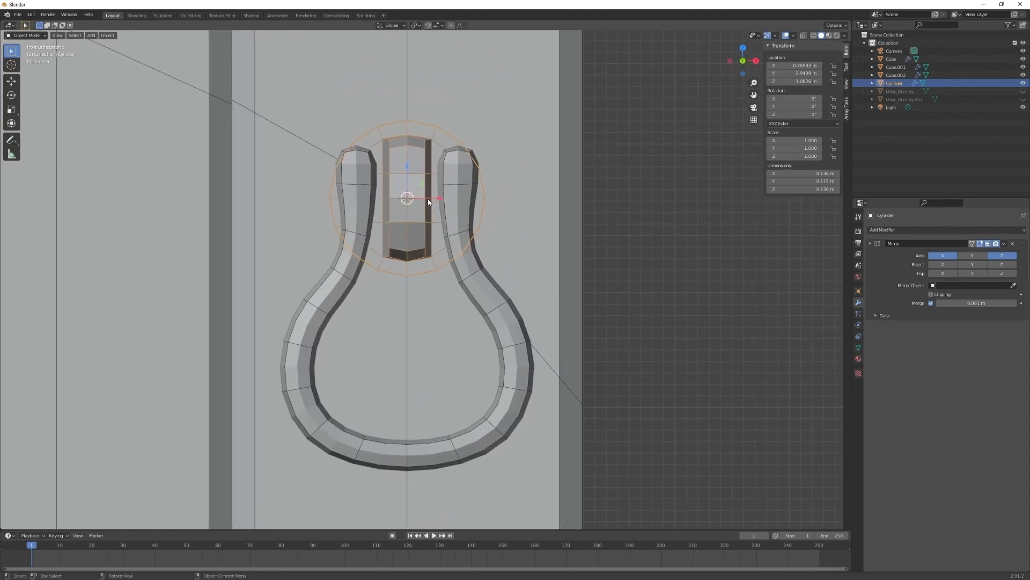
pyautogui.moveTo(474, 212); pyautogui.dragTo(379, 213, button='middle')
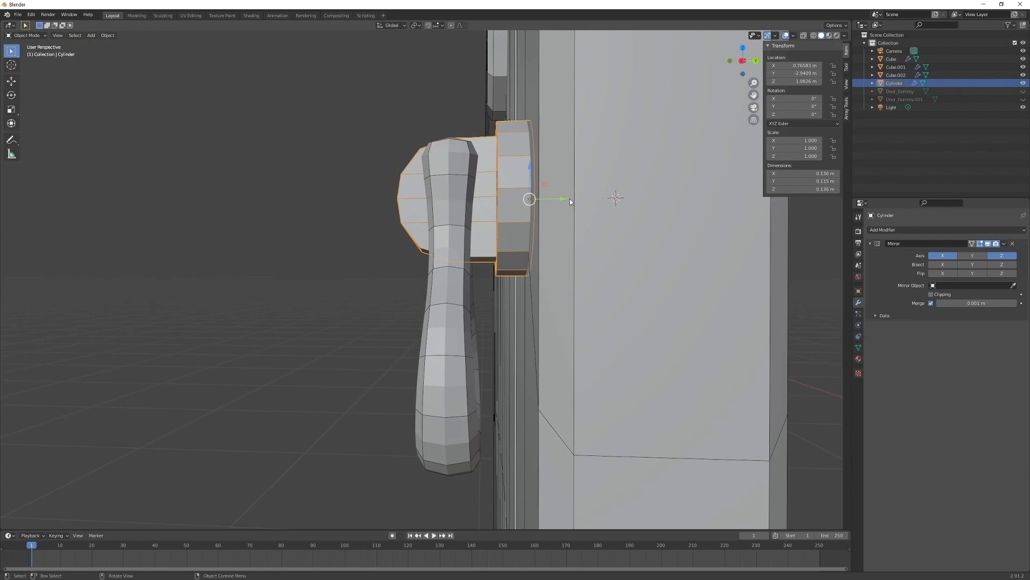
pyautogui.moveTo(418, 209); pyautogui.dragTo(458, 225, button='middle')
# - Add a 16-vertex cylinder at the 3D cursor and scale its mesh to about 0.143 in Edit Mode
pyautogui.hotkey('shift', 'a')
pyautogui.moveTo(460, 224)
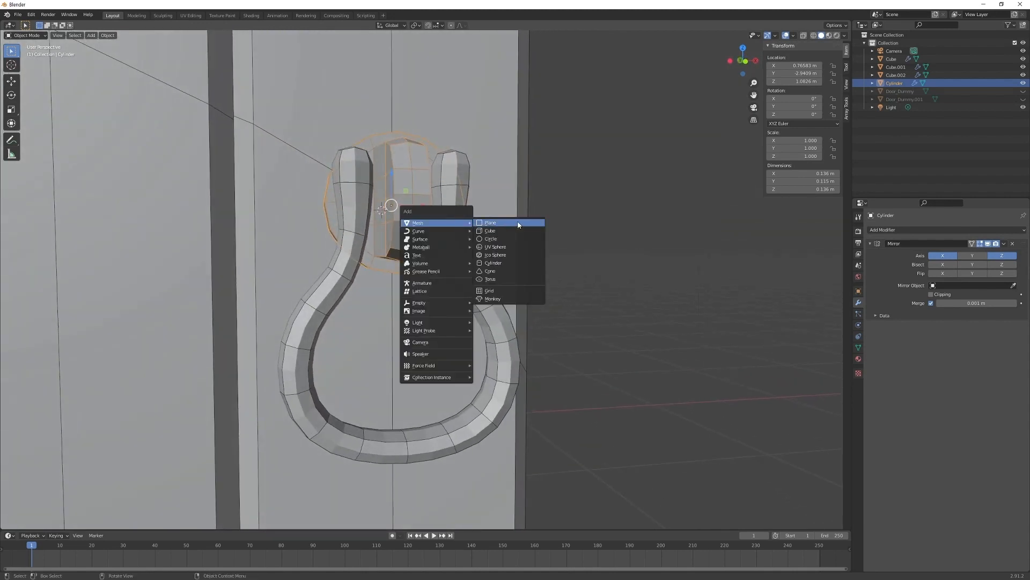
pyautogui.click(510, 263)
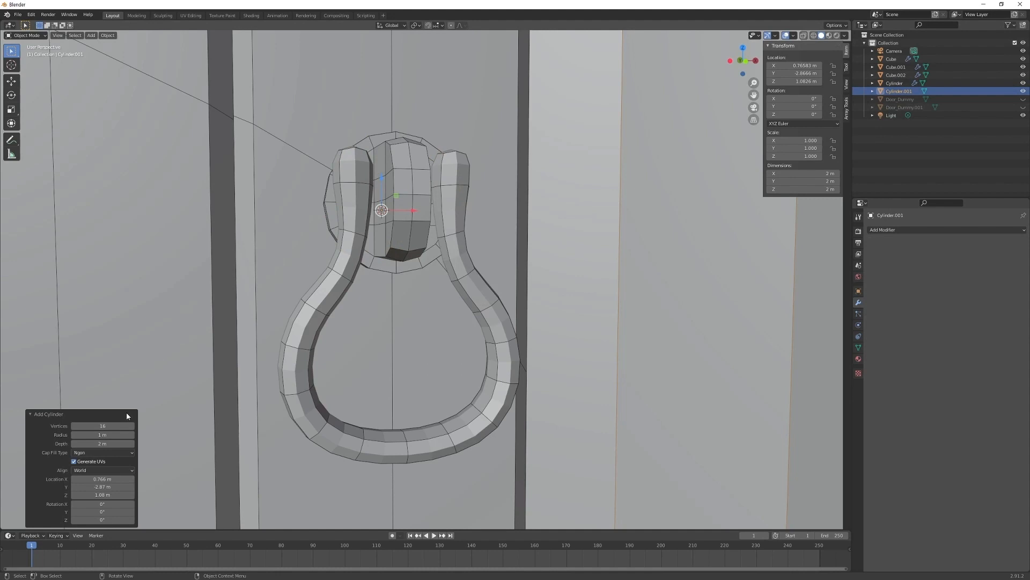
pyautogui.press('KP_Decimal')
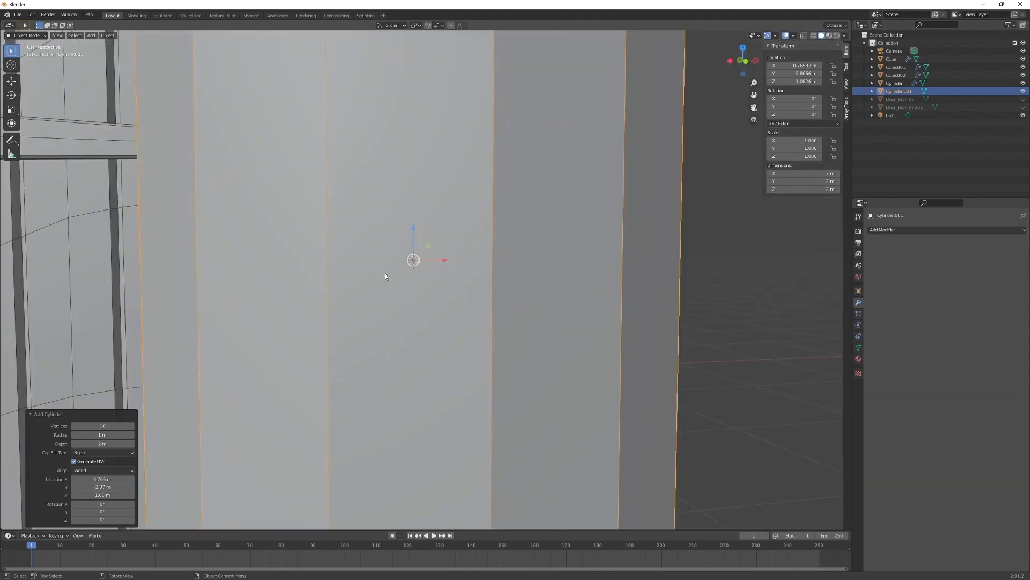
pyautogui.press('KP_1')
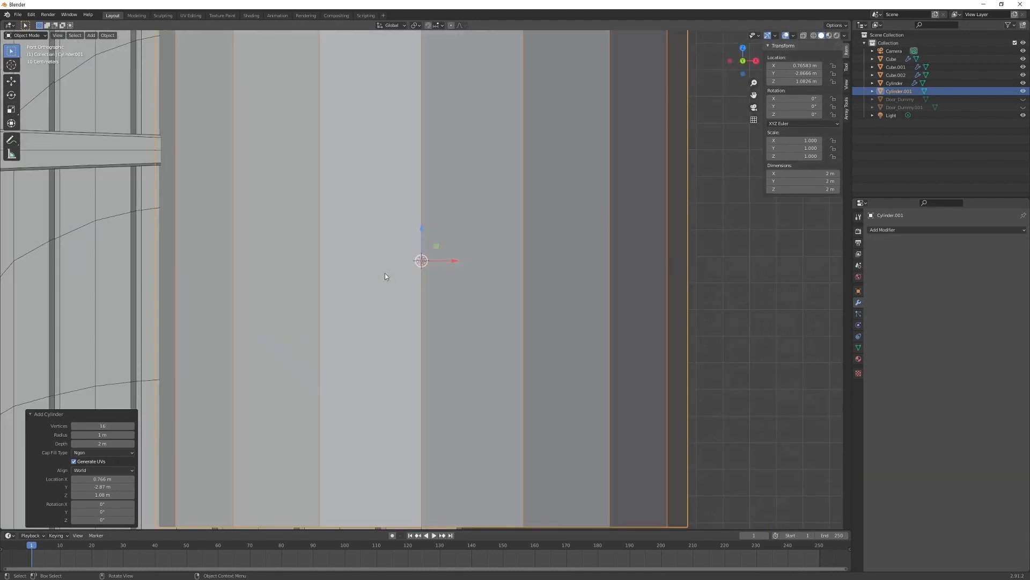
pyautogui.press('Tab')
pyautogui.press('s')
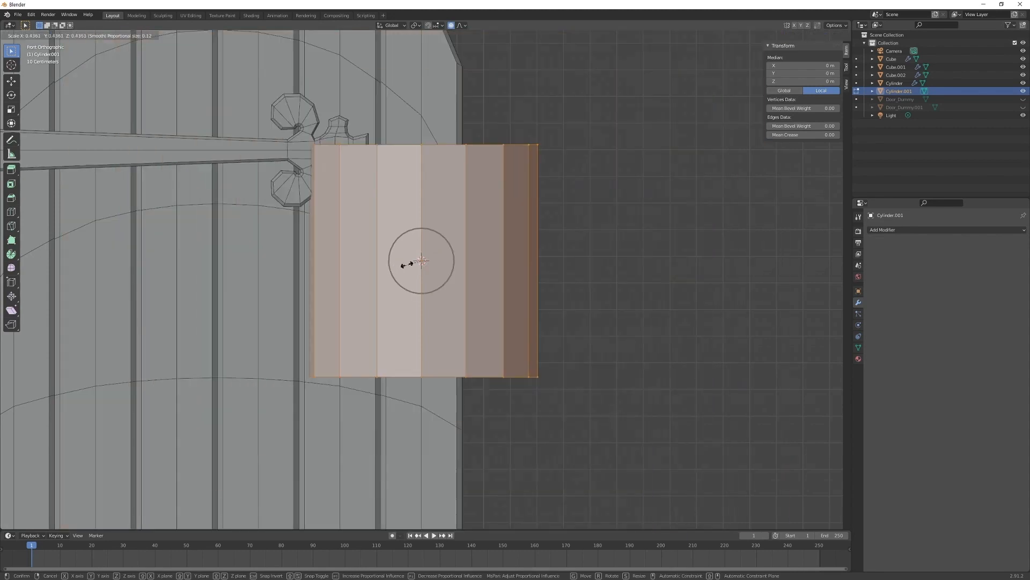
pyautogui.click(421, 261)
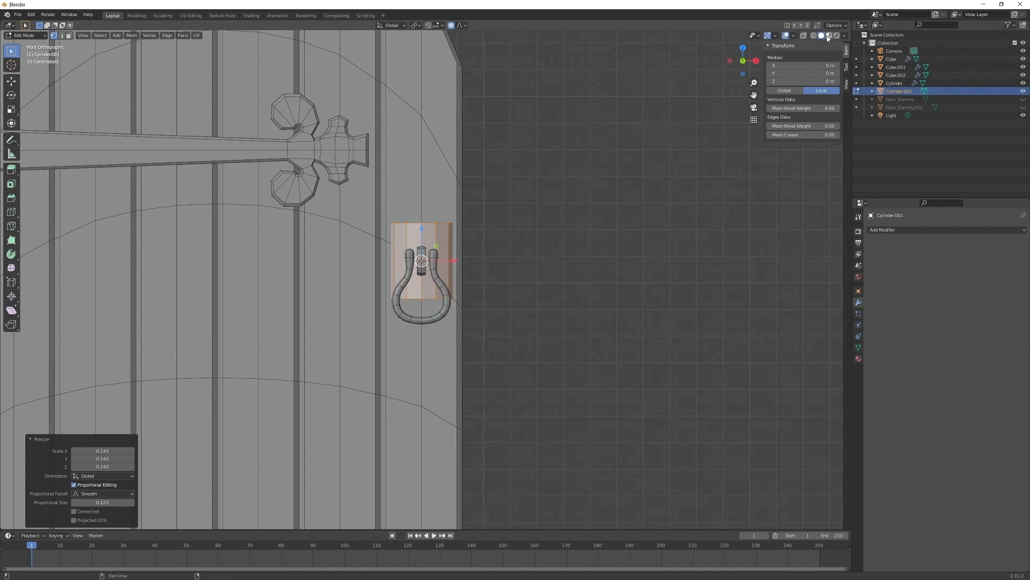
# - Turn on the face normals display in the viewport overlays
pyautogui.click(794, 36)
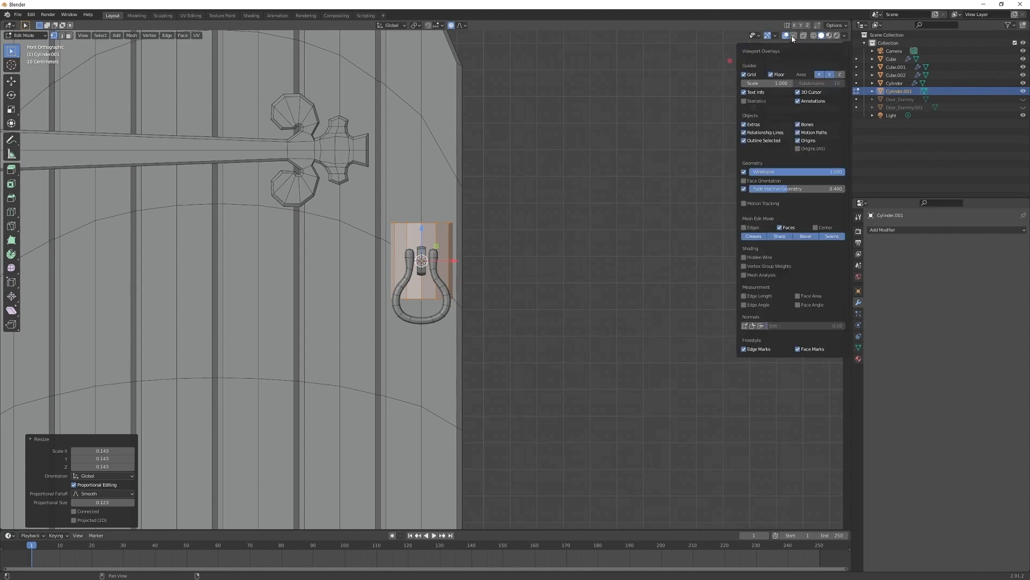
pyautogui.click(763, 325)
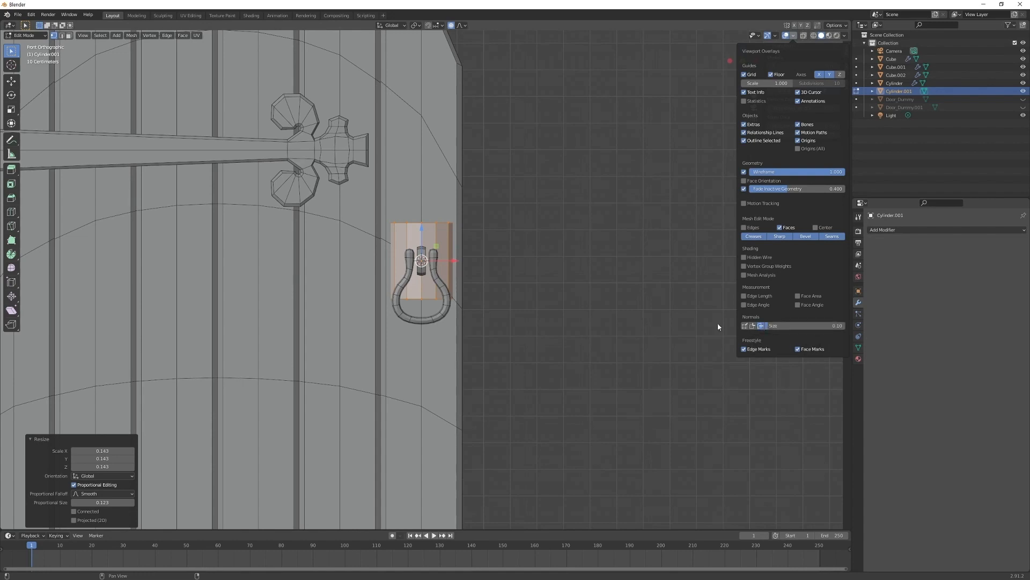
# - Turn on X-ray display and scale the new cylinder's mesh uniformly to about 1.076
pyautogui.scroll(2, 407, 299)
pyautogui.moveTo(441, 254); pyautogui.dragTo(478, 244, button='middle')
pyautogui.hotkey('alt', 'z')
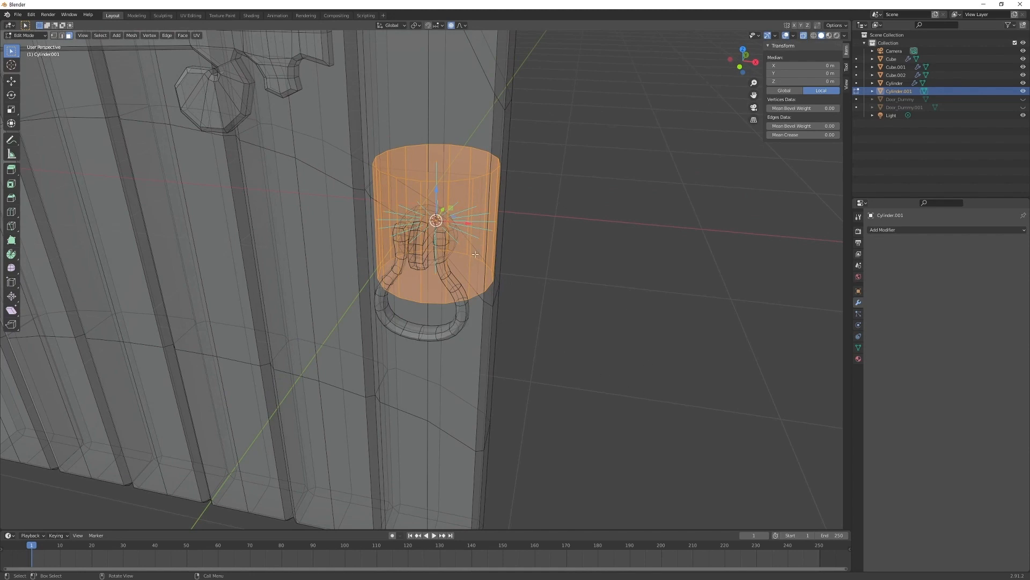
pyautogui.press('s')
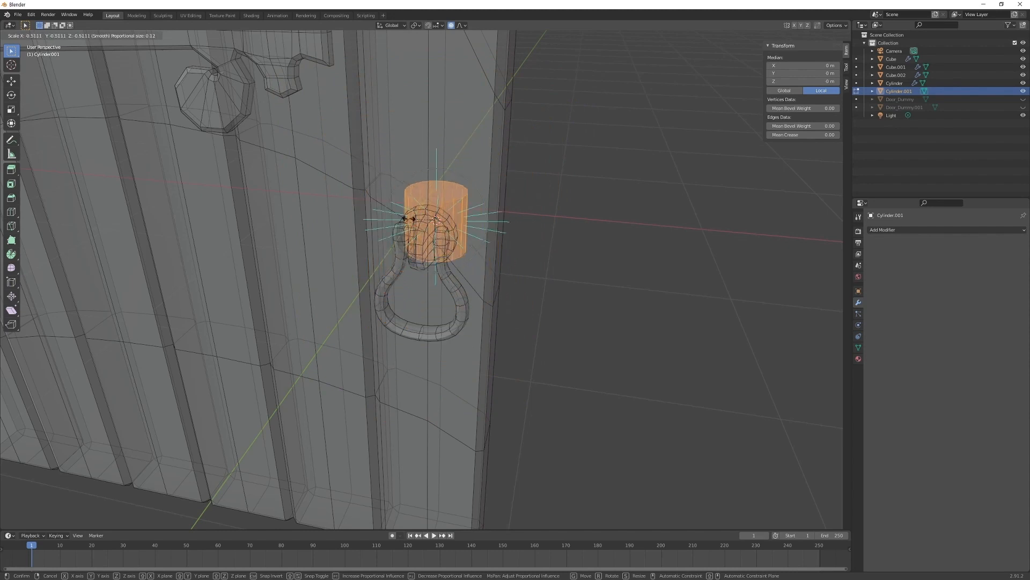
pyautogui.click(386, 209)
pyautogui.moveTo(577, 290); pyautogui.dragTo(518, 288, button='middle')
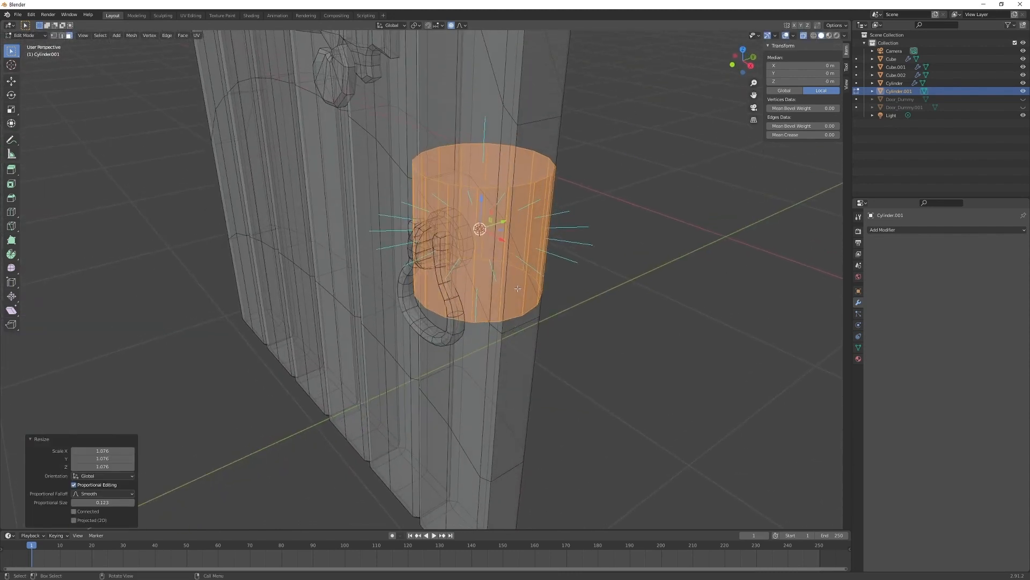
# - Rotate the cylinder's mesh 90 degrees around the Y axis in the front view
pyautogui.press('KP_1')
pyautogui.press('r')
pyautogui.press('y')
pyautogui.press('9')
pyautogui.press('0')
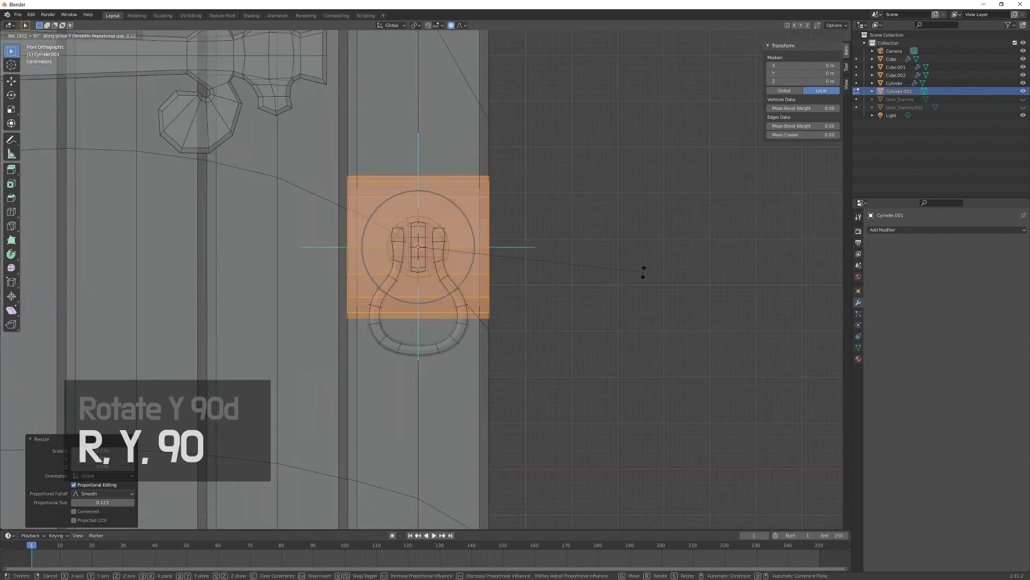
pyautogui.press('Return')
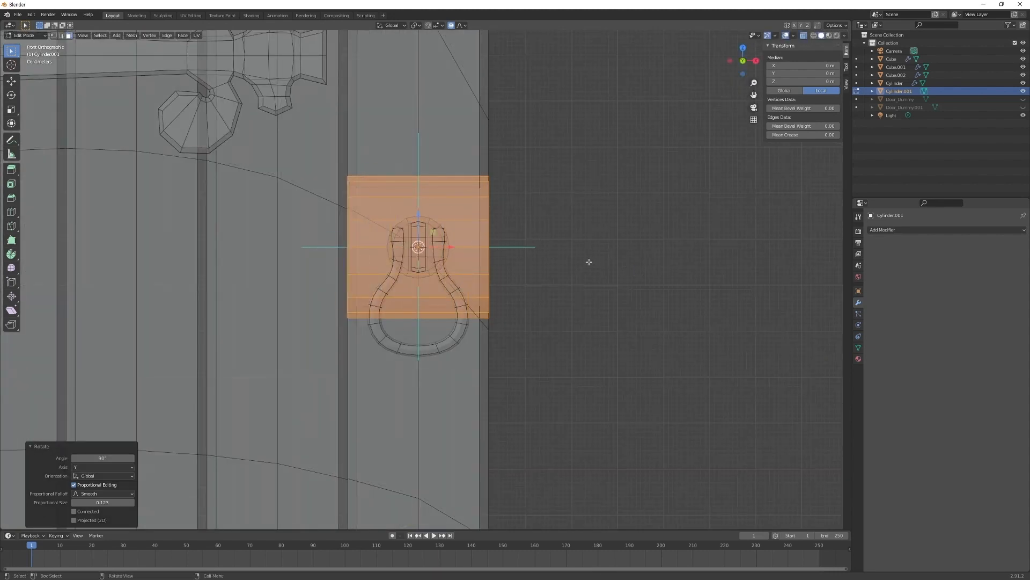
# - Scale the cylinder's mesh uniformly to about 0.101 and stretch it to about 6.083 along X to form a pin
pyautogui.press('s')
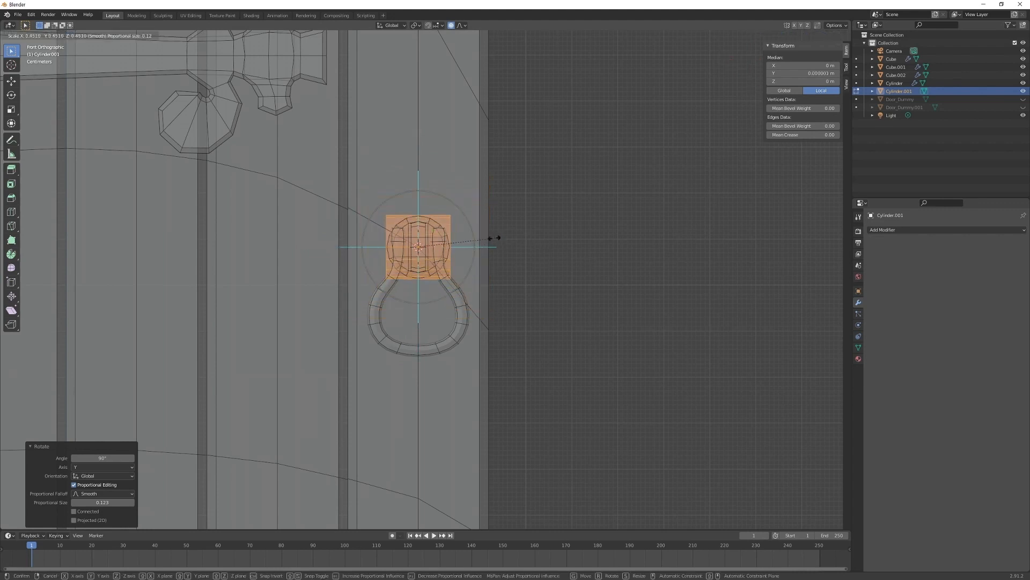
pyautogui.click(434, 250)
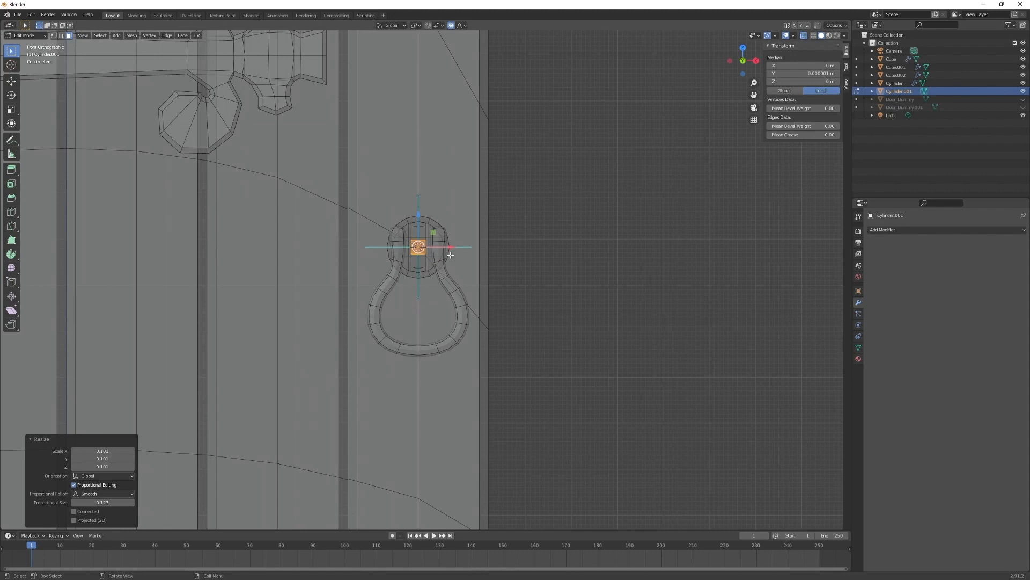
pyautogui.press('s')
pyautogui.press('x')
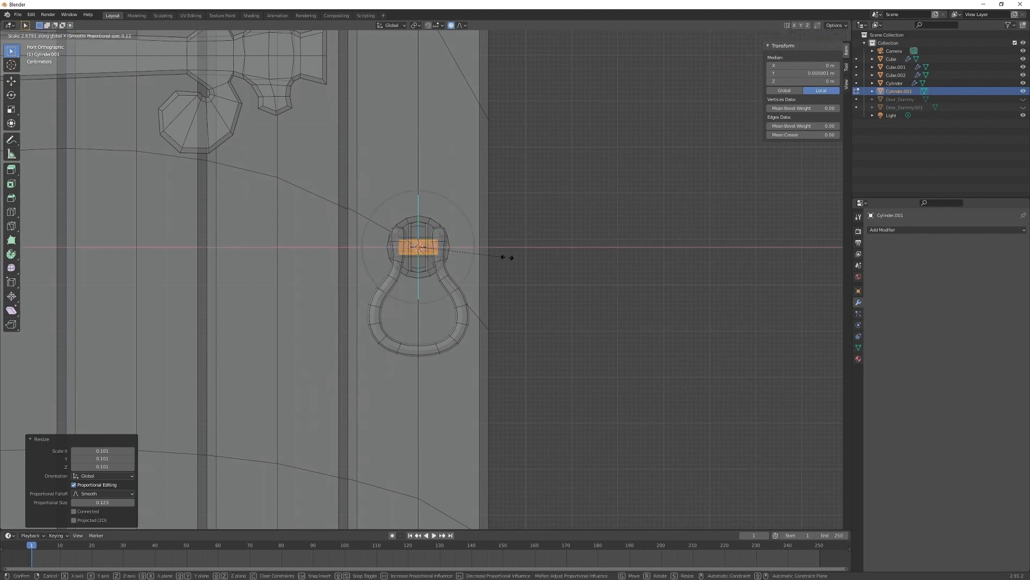
pyautogui.click(619, 261)
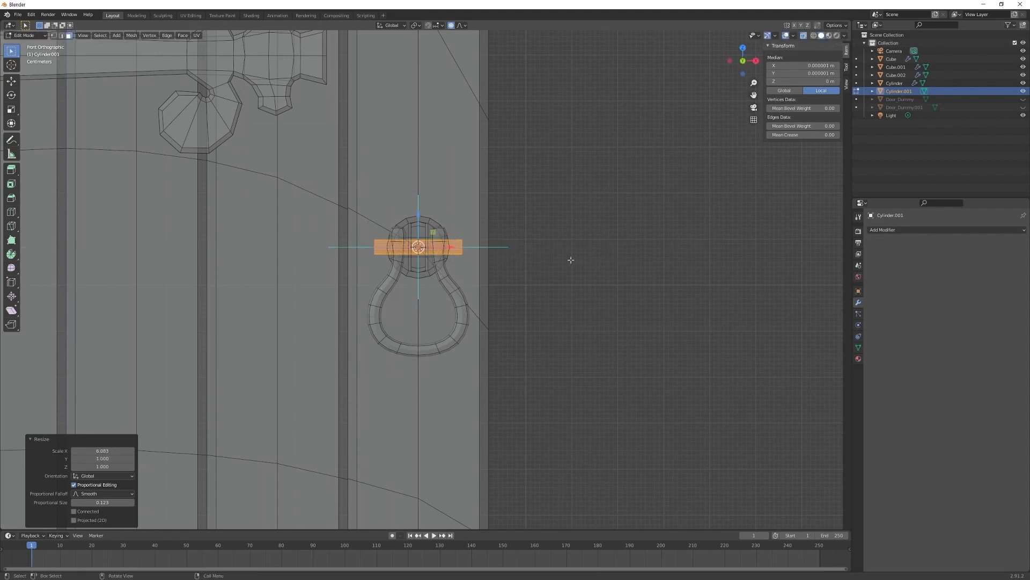
# - In Object Mode, move the pin about -0.143 m along Y so it runs through the handle's upper ends in the side view
pyautogui.moveTo(577, 259); pyautogui.dragTo(536, 285, button='middle')
pyautogui.press('KP_3')
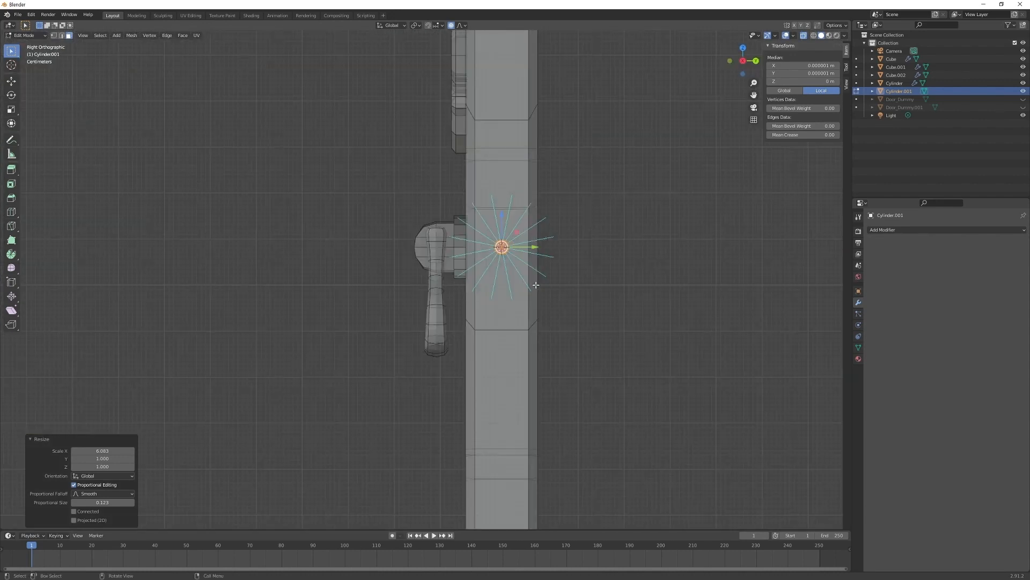
pyautogui.scroll(4, 536, 285)
pyautogui.press('Tab')
pyautogui.moveTo(616, 215); pyautogui.dragTo(477, 218)
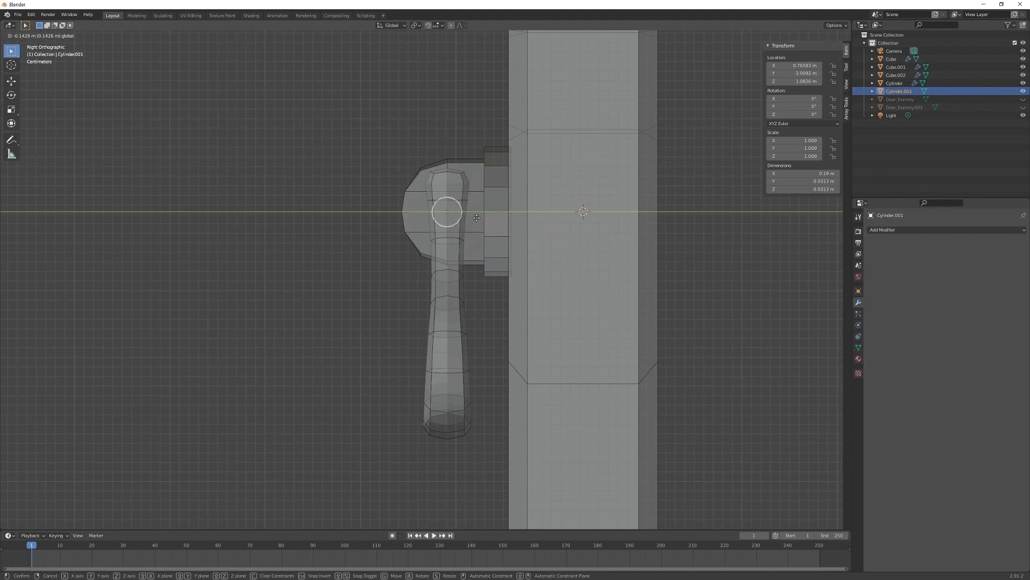
pyautogui.moveTo(476, 219); pyautogui.dragTo(477, 219)
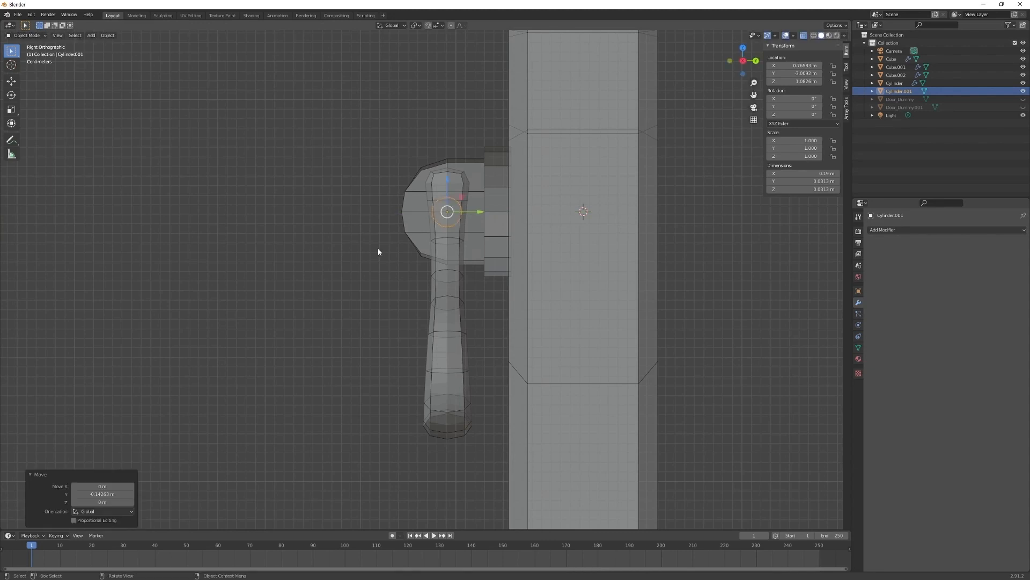
# - Turn off X-ray display and thin the pin's mesh to about 0.667 in Y and Z while keeping its X length
pyautogui.moveTo(391, 251); pyautogui.dragTo(479, 268, button='middle')
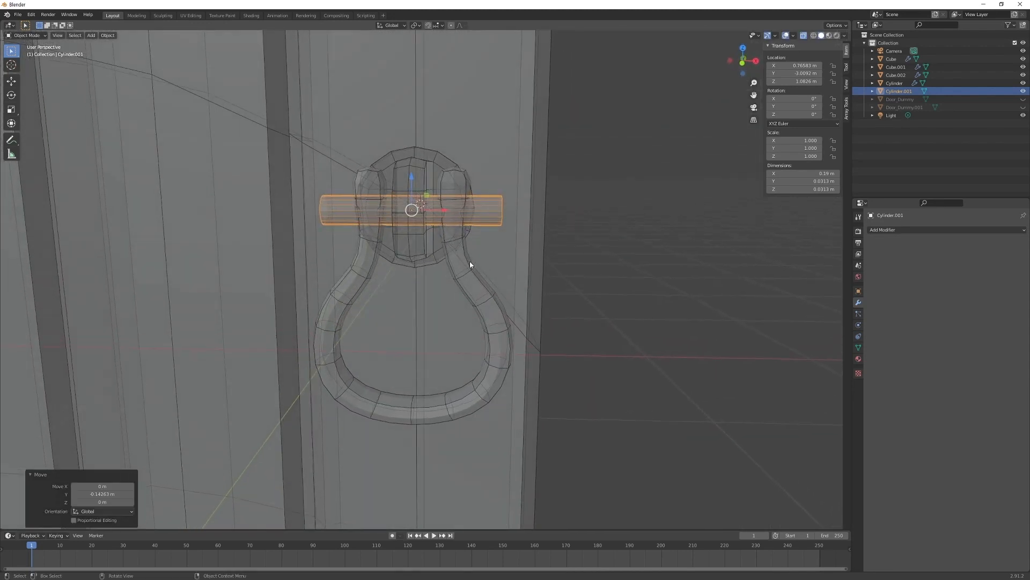
pyautogui.hotkey('alt', 'z')
pyautogui.scroll(3, 444, 227)
pyautogui.moveTo(443, 227)
pyautogui.mouseDown(button='middle')
pyautogui.moveTo(455, 225)
pyautogui.moveTo(445, 189)
pyautogui.moveTo(388, 202)
pyautogui.mouseUp(button='middle')
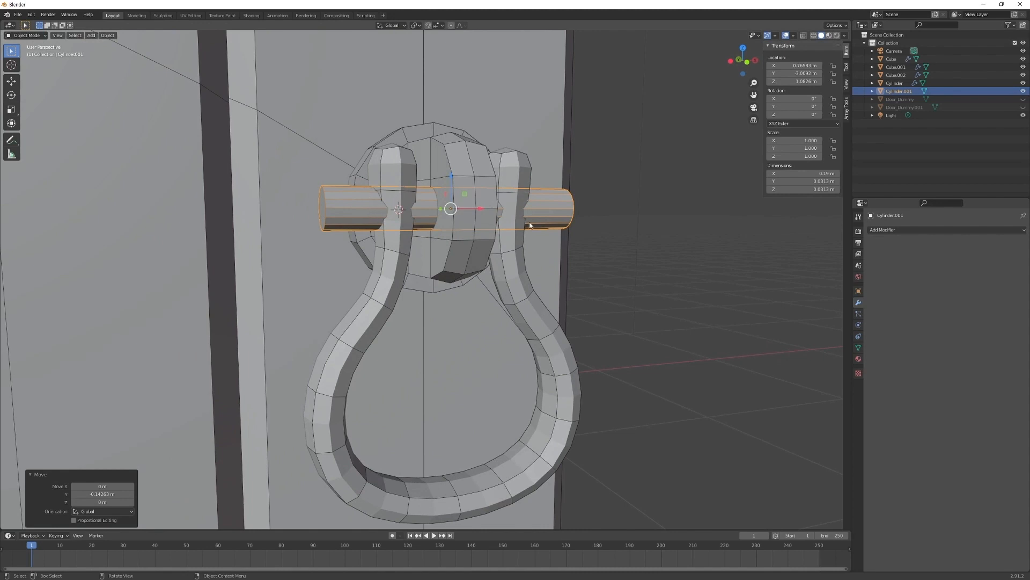
pyautogui.press('Tab')
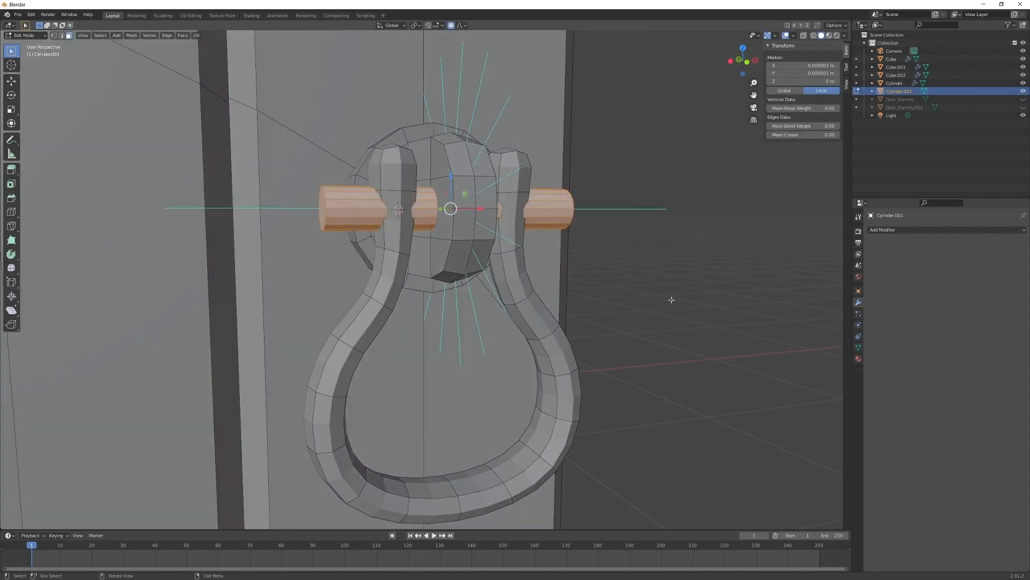
pyautogui.press('s')
pyautogui.hotkey('shift', 'x')
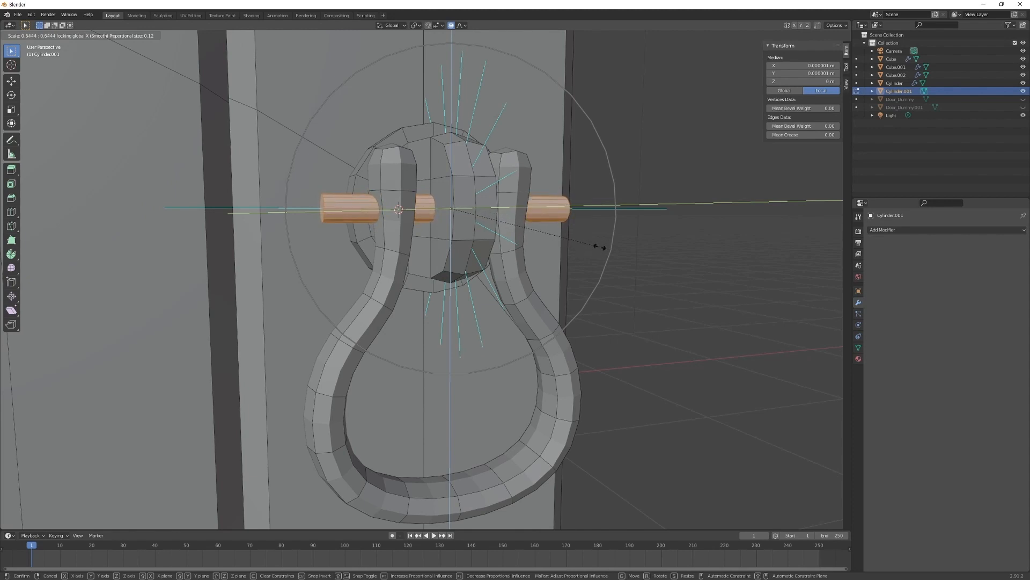
pyautogui.click(593, 244)
pyautogui.moveTo(589, 249); pyautogui.dragTo(536, 236, button='middle')
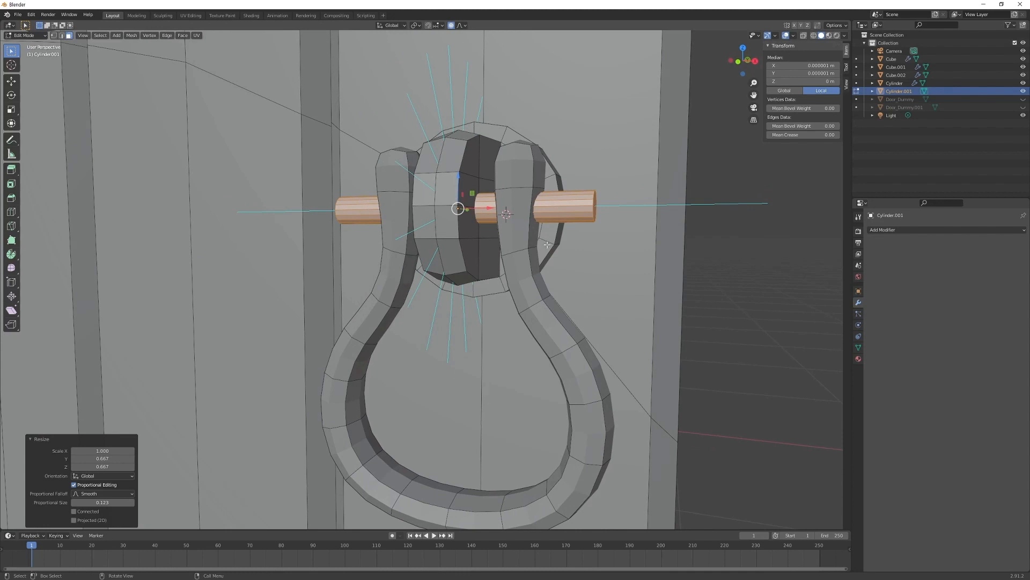
# - Shorten the whole pin mesh to about 0.704 along X so its ends protrude slightly beyond the handle
pyautogui.hotkey('alt', 'a')
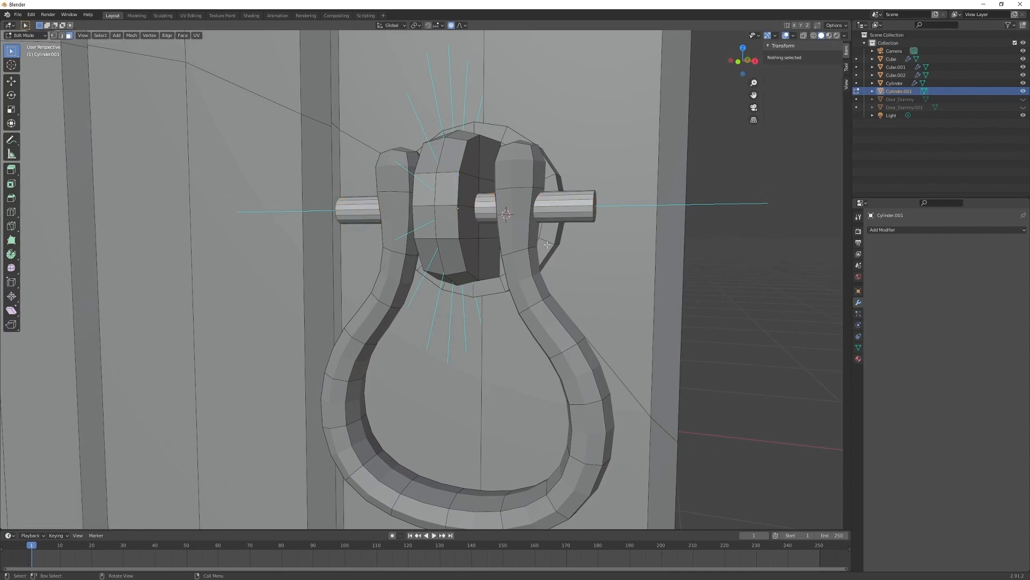
pyautogui.press('a')
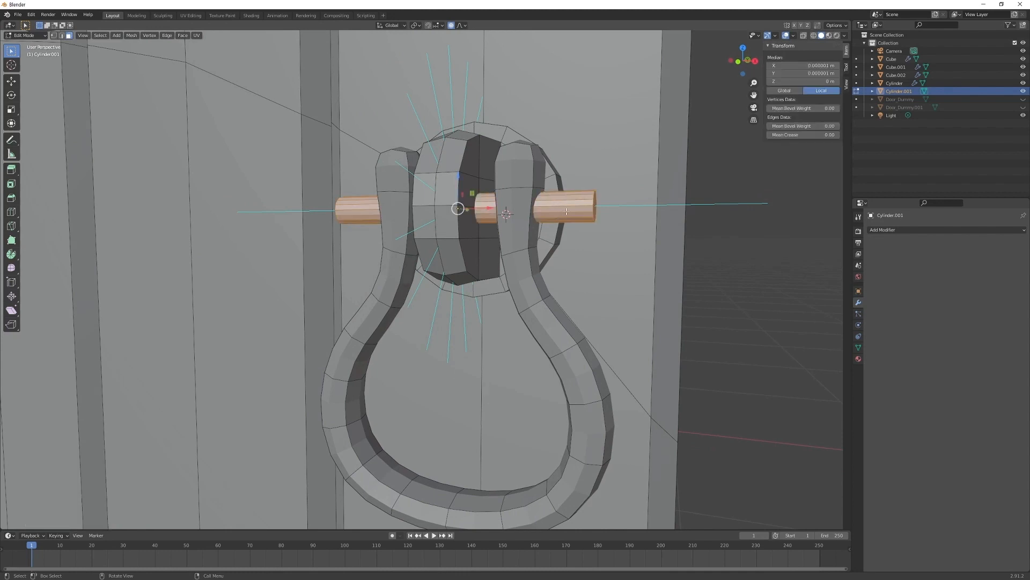
pyautogui.press('s')
pyautogui.press('x')
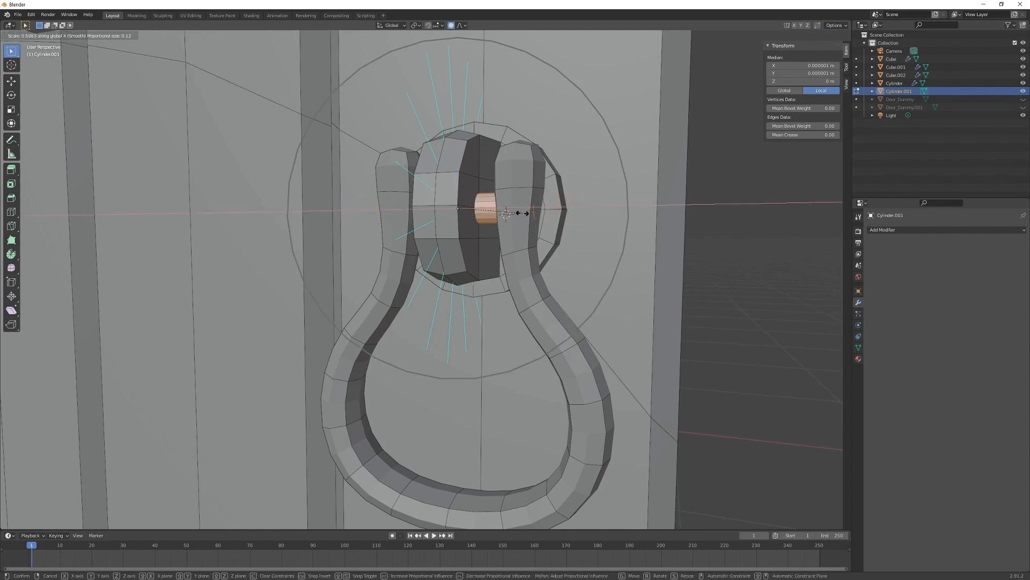
pyautogui.click(553, 221)
pyautogui.moveTo(553, 222); pyautogui.dragTo(536, 223, button='middle')
# - Add a centred edge loop around the middle of the pin
pyautogui.hotkey('ctrl', 'r')
pyautogui.click(456, 222)
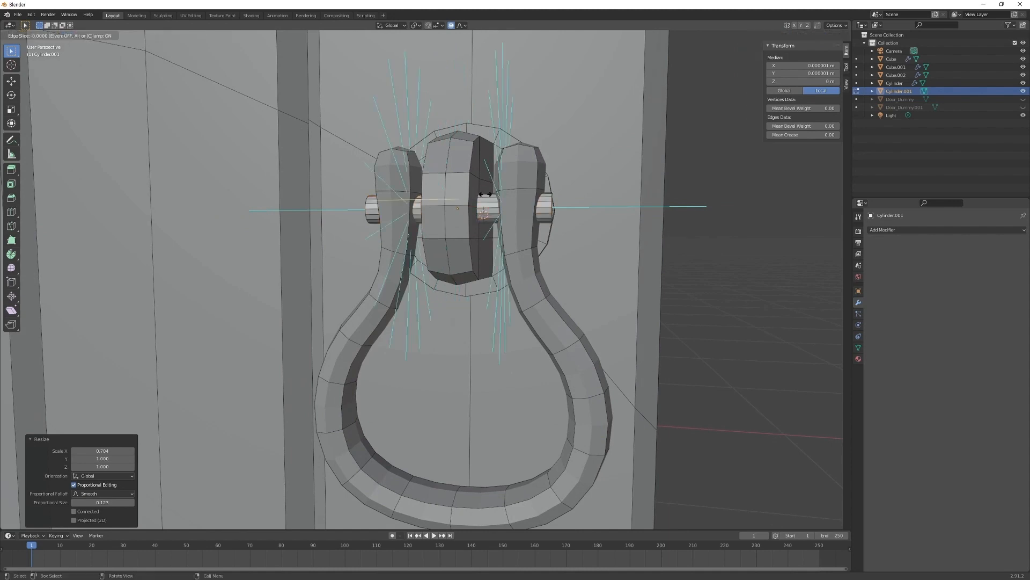
pyautogui.rightClick(457, 221)
# - Delete the vertices of the pin's left half and add a Mirror modifier on the X axis
pyautogui.moveTo(457, 221); pyautogui.dragTo(411, 220, button='middle')
pyautogui.press('1')
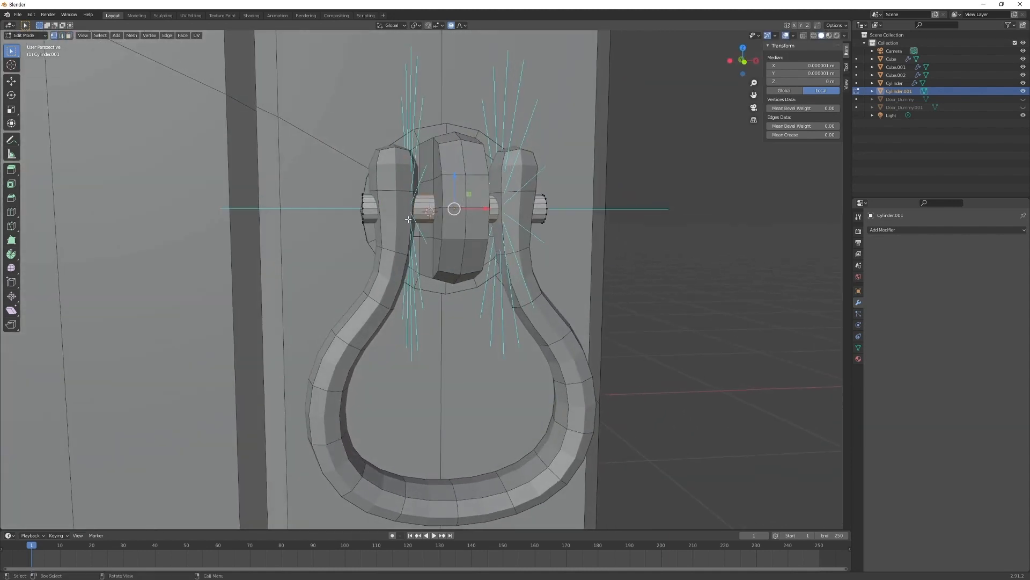
pyautogui.hotkey('alt', 'z')
pyautogui.moveTo(410, 160); pyautogui.dragTo(295, 268)
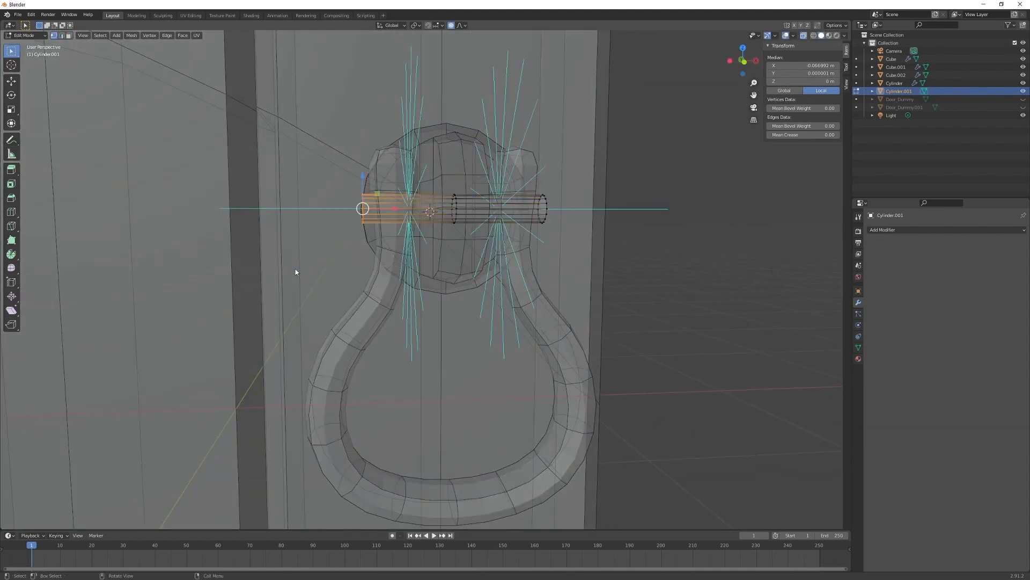
pyautogui.press('x')
pyautogui.click(296, 272)
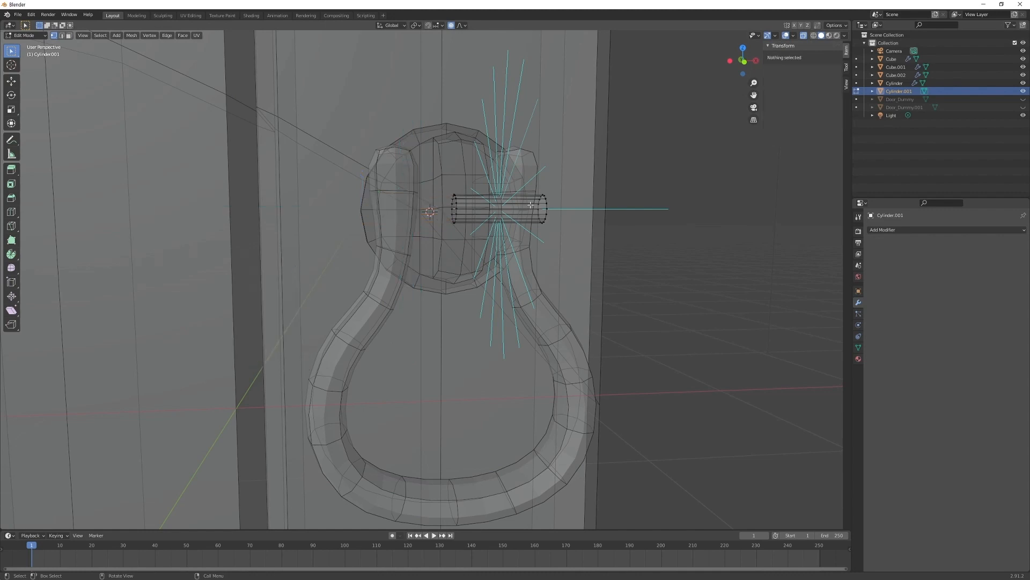
pyautogui.click(977, 230)
pyautogui.click(870, 315)
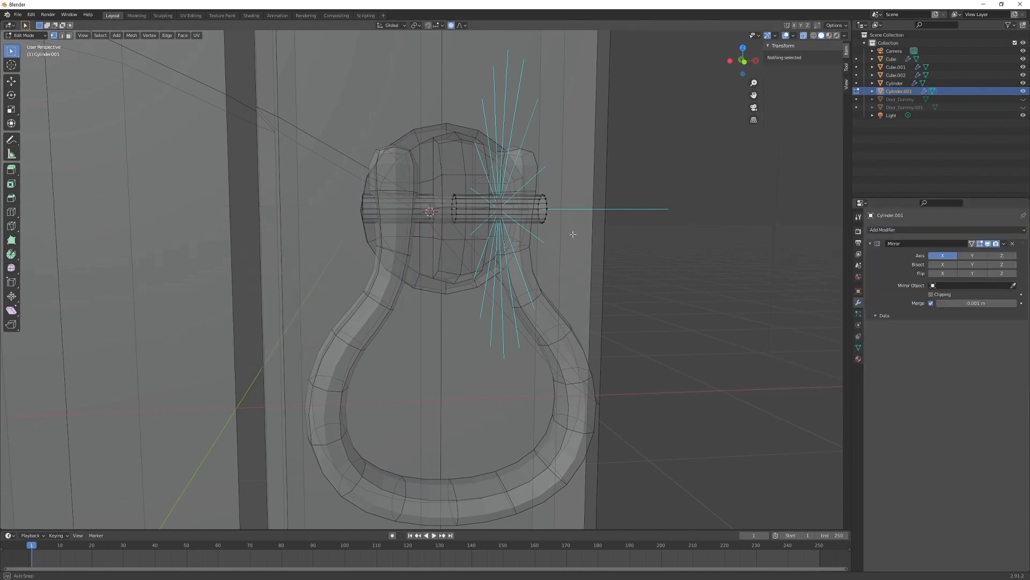
# - Select the pin's outer end and bevel its edges with one segment at about 19% width
pyautogui.moveTo(573, 233); pyautogui.dragTo(543, 251, button='middle')
pyautogui.moveTo(544, 253); pyautogui.dragTo(614, 166)
pyautogui.moveTo(614, 167); pyautogui.dragTo(609, 242, button='middle')
pyautogui.press('2')
pyautogui.hotkey('ctrl', 'b')
pyautogui.click(614, 244)
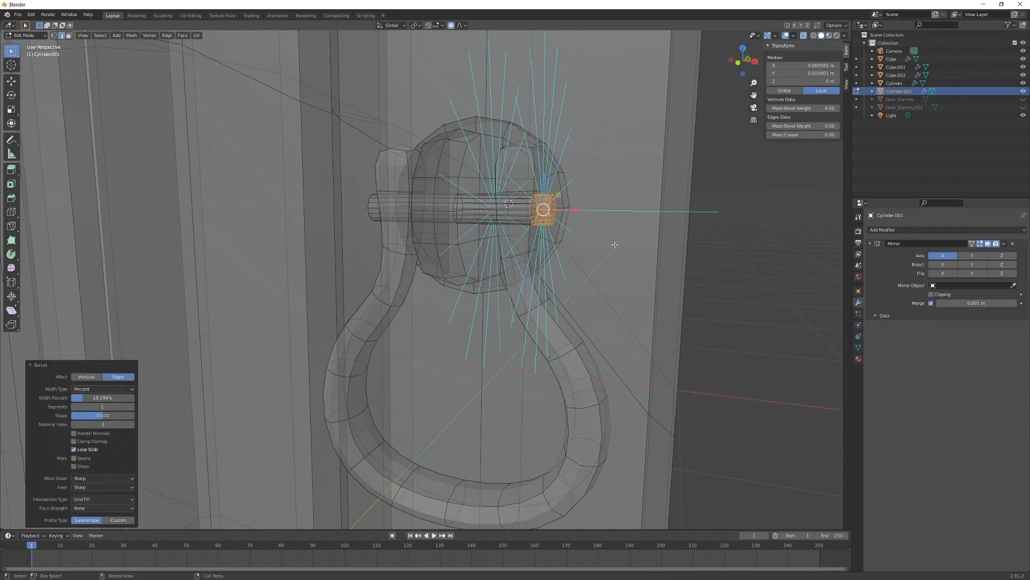
# - Switch the pin end bevel's width type to Offset and set its width to 0.003 m
pyautogui.click(102, 388)
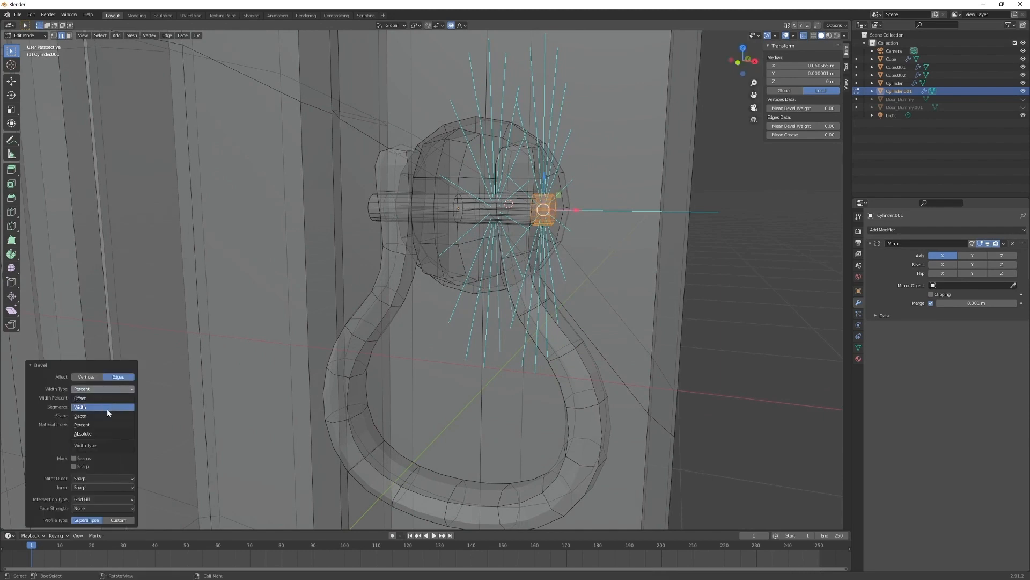
pyautogui.click(96, 398)
pyautogui.moveTo(92, 398)
pyautogui.mouseDown()
pyautogui.moveTo(108, 397)
pyautogui.moveTo(96, 398)
pyautogui.mouseUp()
pyautogui.click(118, 398)
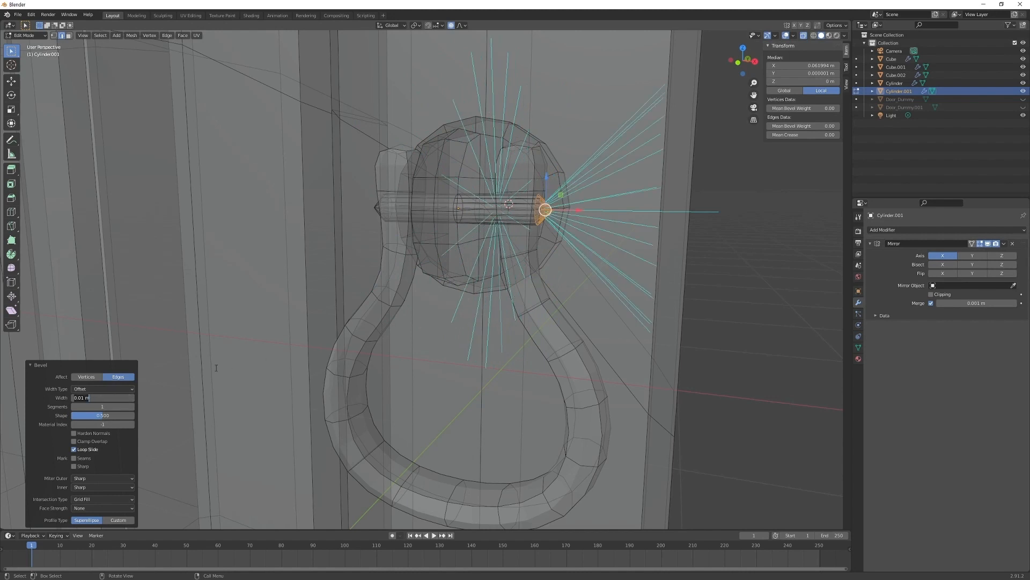
pyautogui.press('Return')
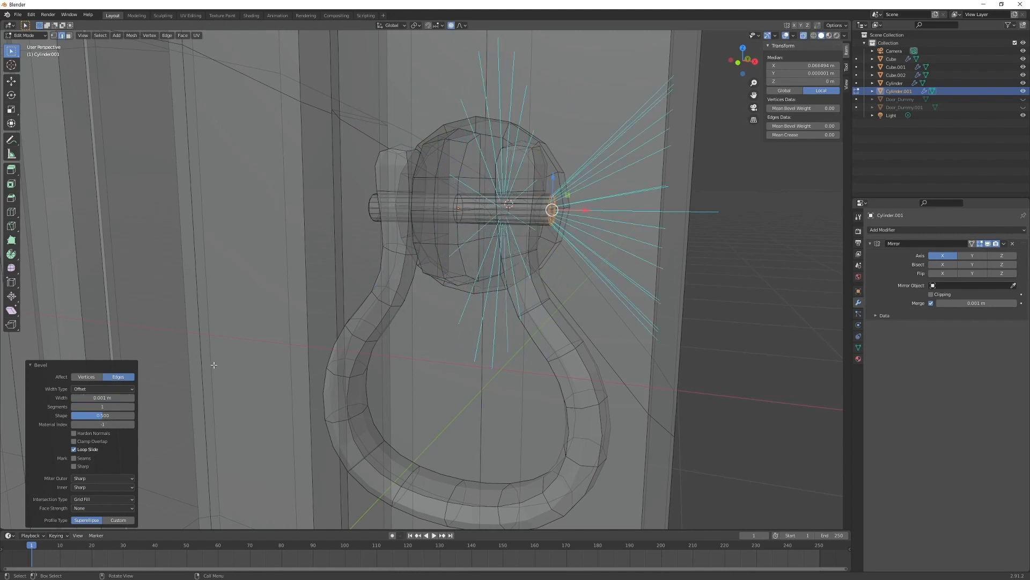
pyautogui.click(92, 398)
pyautogui.write('5')
pyautogui.press('Return')
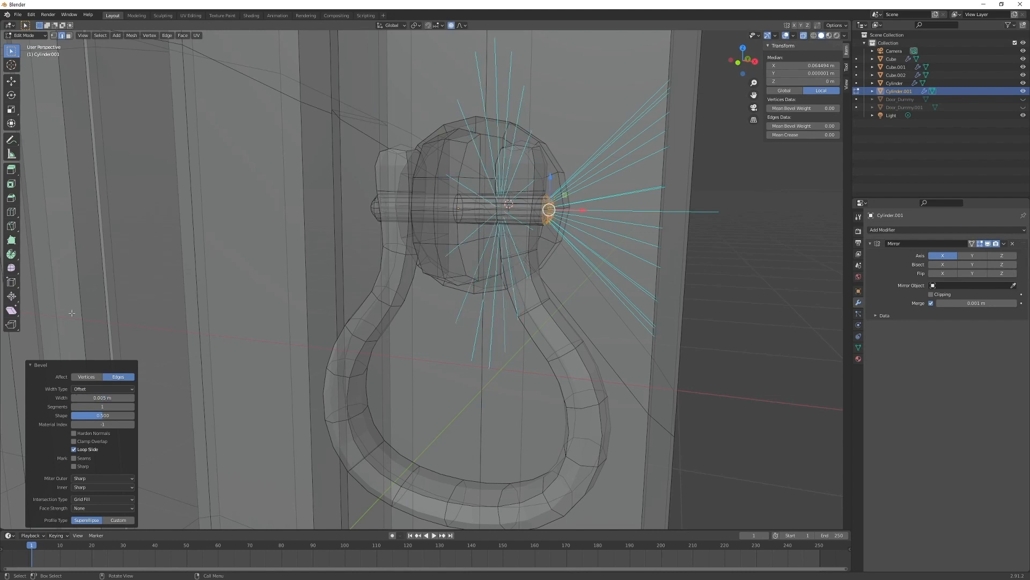
pyautogui.click(92, 397)
pyautogui.write('3')
pyautogui.press('Return')
# - Clear the selection, turn off X-ray display and examine the beveled pin in the handle from several angles
pyautogui.moveTo(323, 280); pyautogui.dragTo(704, 250, button='middle')
pyautogui.click(809, 301)
pyautogui.hotkey('alt', 'z')
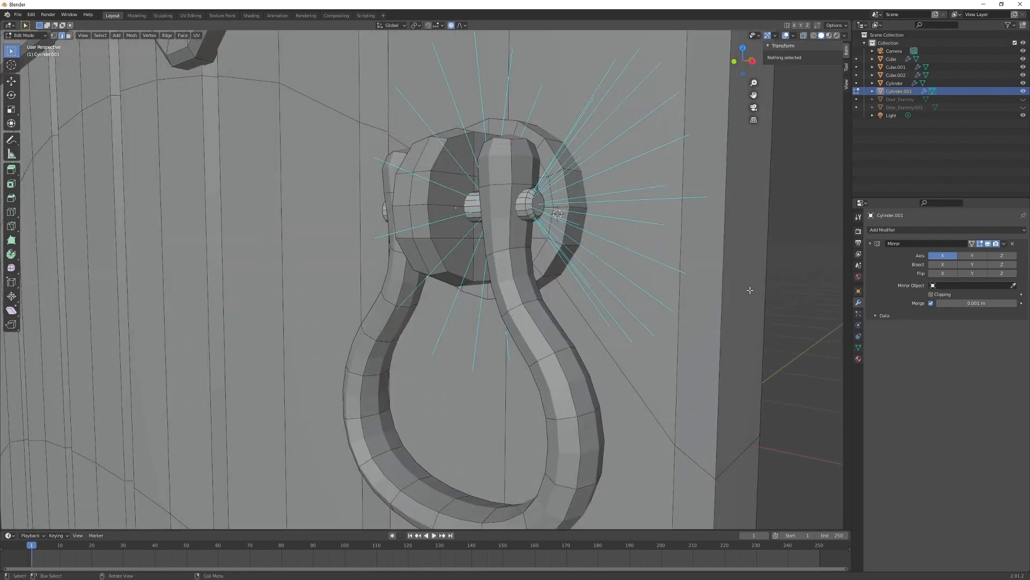
pyautogui.moveTo(671, 272)
pyautogui.mouseDown(button='middle')
pyautogui.moveTo(740, 276)
pyautogui.moveTo(694, 275)
pyautogui.mouseUp(button='middle')
pyautogui.scroll(-5, 693, 275)
pyautogui.moveTo(564, 295); pyautogui.dragTo(454, 280, button='middle')
pyautogui.scroll(-2, 509, 292)
pyautogui.scroll(5, 488, 306)
# - Switch editing to the knob plate and select the edges along its outer rim
pyautogui.hotkey('alt', 'q')
pyautogui.click(484, 225)
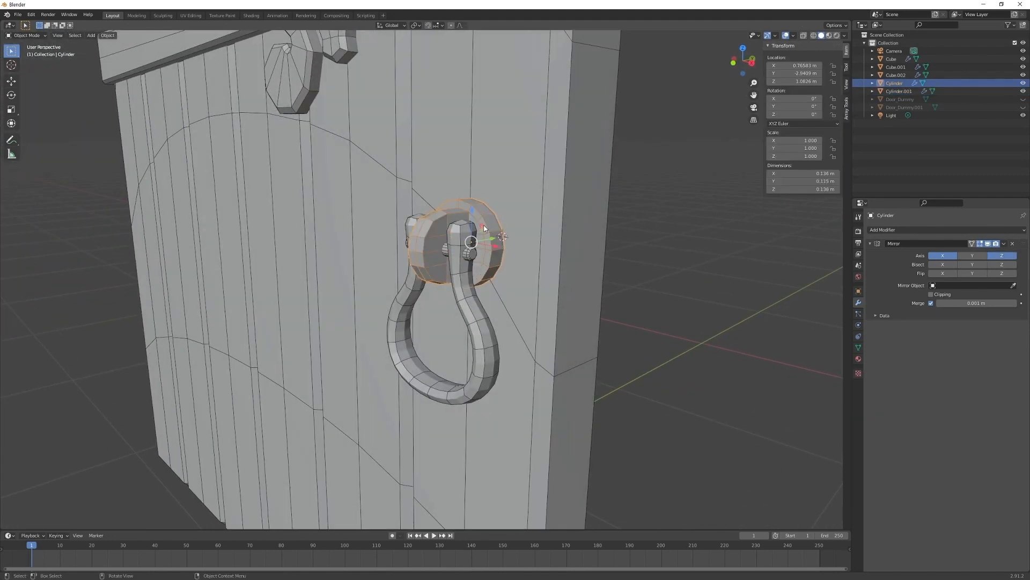
pyautogui.moveTo(469, 250); pyautogui.dragTo(467, 255, button='middle')
pyautogui.click(460, 198)
pyautogui.moveTo(460, 199); pyautogui.dragTo(436, 195, button='middle')
pyautogui.keyDown('ctrl'); pyautogui.click(488, 226); pyautogui.keyUp('ctrl')
pyautogui.keyDown('shift'); pyautogui.click(500, 248); pyautogui.keyUp('shift')
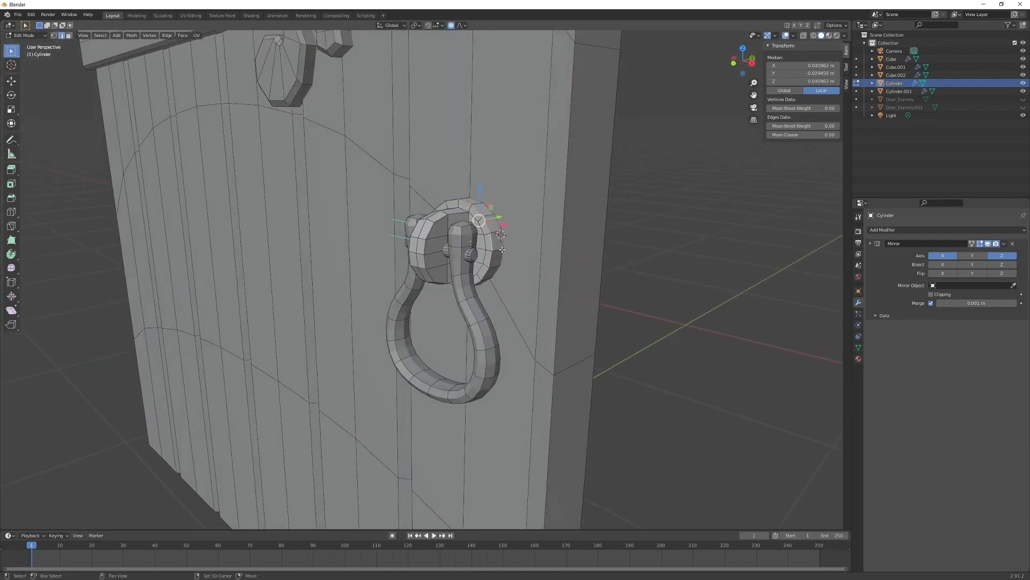
# - Bevel the selected rim edges of the door handle's round back plate by about 0.005 m with one segment
pyautogui.hotkey('ctrl', 'b')
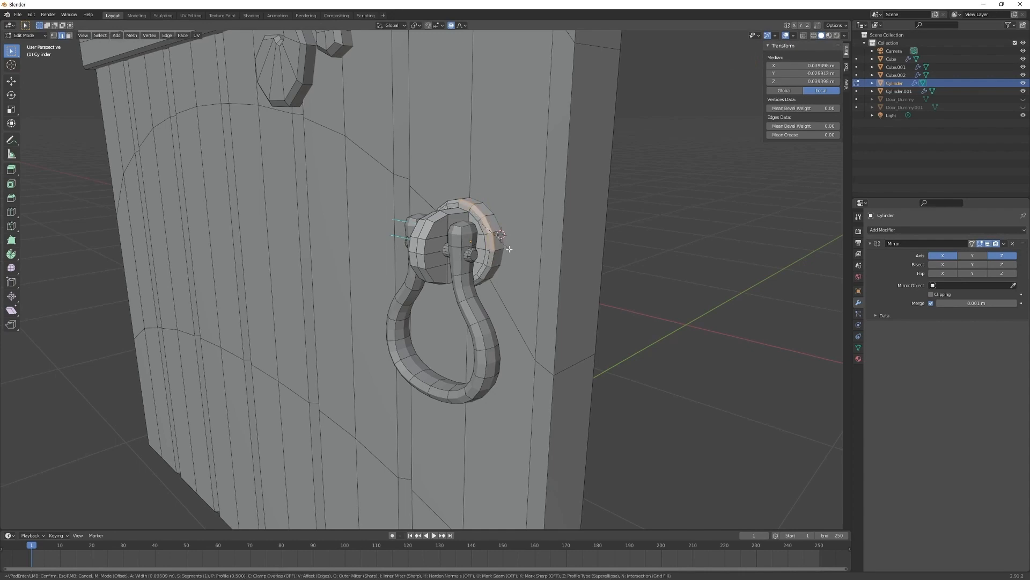
pyautogui.click(508, 248)
pyautogui.scroll(-2, 502, 250)
pyautogui.moveTo(473, 263)
pyautogui.mouseDown(button='middle')
pyautogui.moveTo(499, 252)
pyautogui.moveTo(468, 257)
pyautogui.mouseUp(button='middle')
pyautogui.scroll(-3, 498, 253)
pyautogui.moveTo(468, 257); pyautogui.dragTo(475, 266, button='middle')
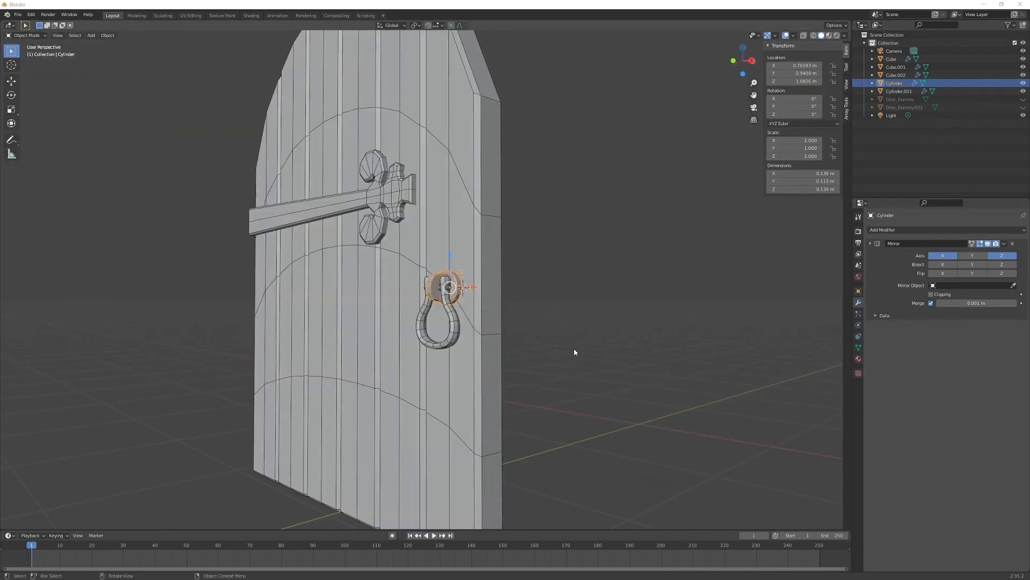
# - Apply the Mirror modifier on the strap hinge
pyautogui.moveTo(496, 343); pyautogui.dragTo(521, 319, button='middle')
pyautogui.press('KP_1')
pyautogui.keyDown('ctrl'); pyautogui.moveTo(484, 306); pyautogui.dragTo(499, 332, button='right'); pyautogui.keyUp('ctrl')
pyautogui.keyDown('shift'); pyautogui.moveTo(455, 338); pyautogui.dragTo(477, 342, button='middle'); pyautogui.keyUp('shift')
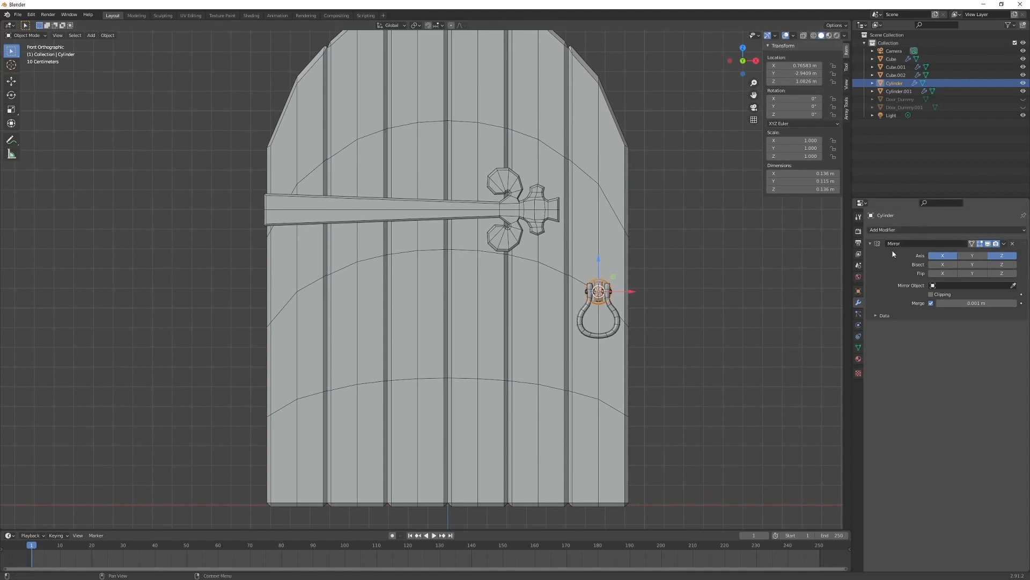
pyautogui.click(462, 204)
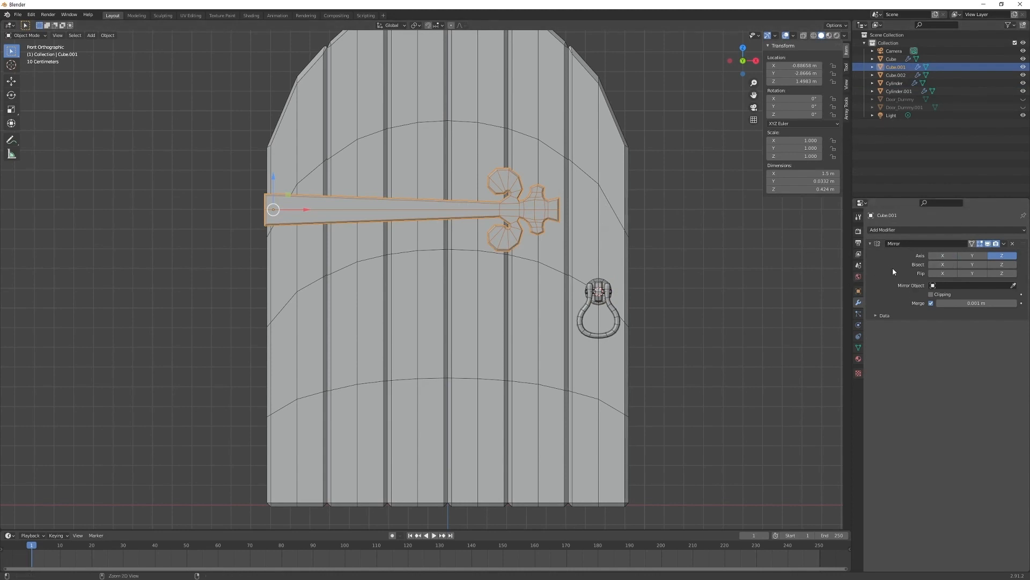
pyautogui.hotkey('ctrl', 'a')
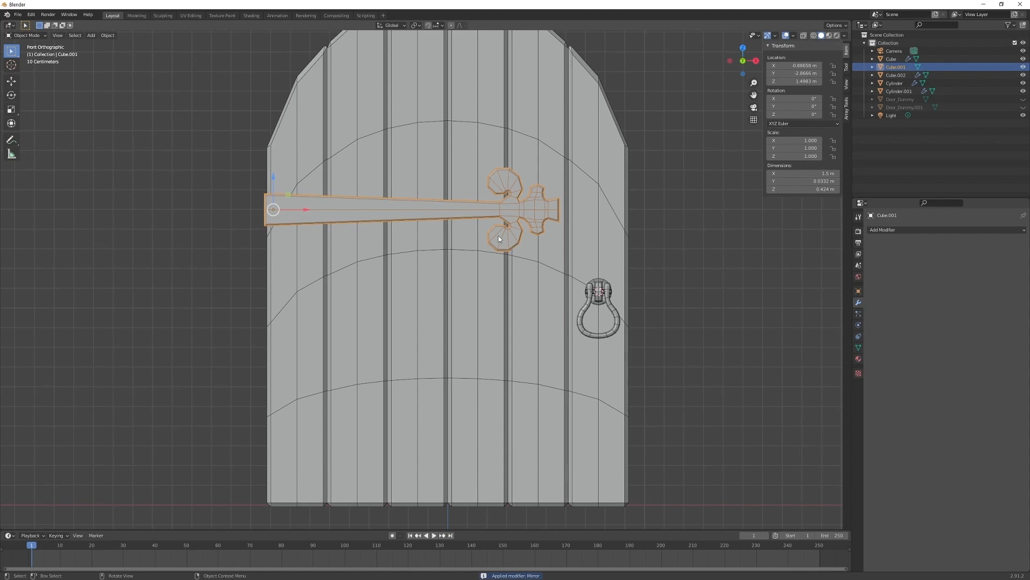
# - In Edit Mode, select the front faces of the hinge's long bar, its centre section and the upper scroll
pyautogui.scroll(3, 469, 235)
pyautogui.press('Tab')
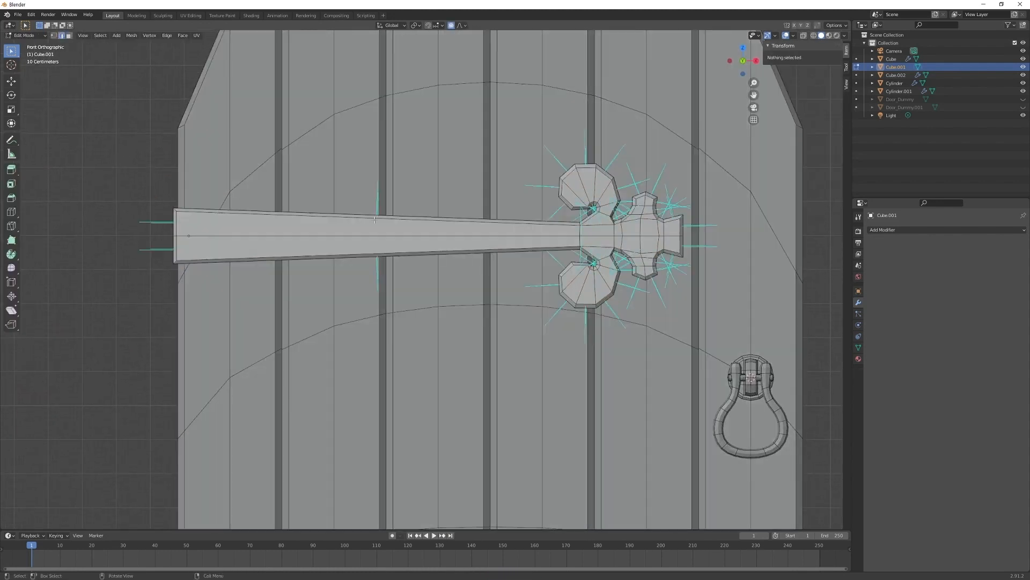
pyautogui.click(233, 227)
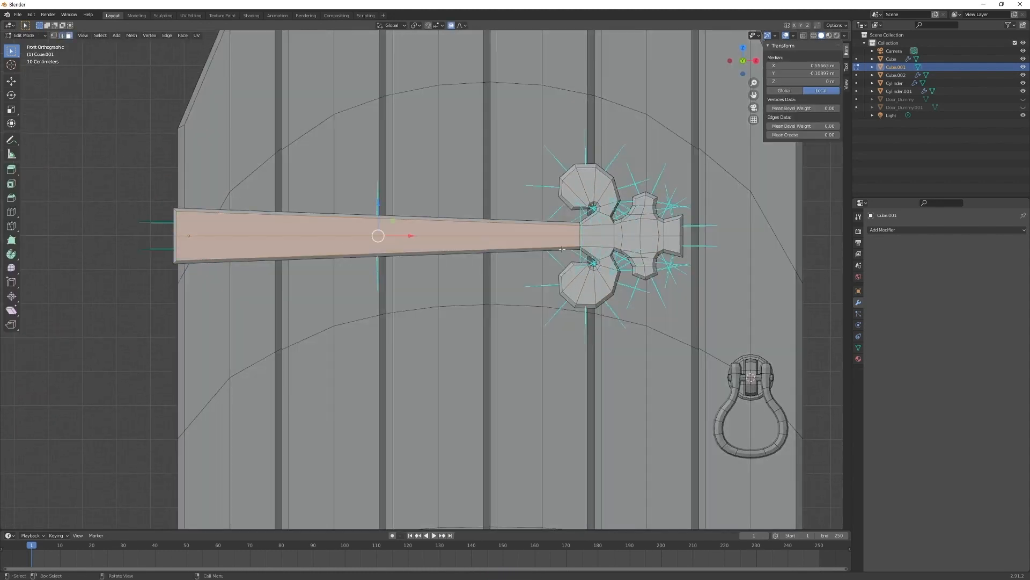
pyautogui.keyDown('shift'); pyautogui.click(597, 235); pyautogui.keyUp('shift')
pyautogui.press('b')
pyautogui.moveTo(604, 188); pyautogui.dragTo(606, 196)
pyautogui.scroll(2, 607, 200)
pyautogui.keyDown('shift'); pyautogui.moveTo(711, 121); pyautogui.dragTo(450, 204, button='middle'); pyautogui.keyUp('shift')
pyautogui.press('c')
pyautogui.moveTo(451, 204)
pyautogui.keyDown('shift'); pyautogui.mouseDown()
pyautogui.moveTo(477, 215)
pyautogui.moveTo(470, 263)
pyautogui.mouseUp(); pyautogui.keyUp('shift')
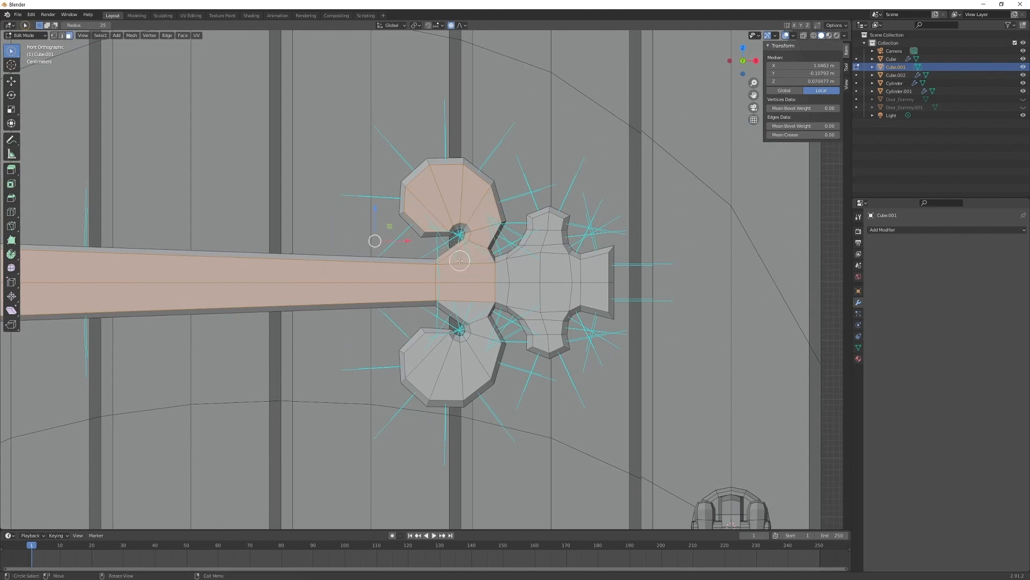
# - Add the front faces of the hinge's lower scroll and cross-shaped tip to the selection
pyautogui.scroll(3, 464, 255)
pyautogui.keyDown('ctrl'); pyautogui.moveTo(485, 206); pyautogui.dragTo(487, 205); pyautogui.keyUp('ctrl')
pyautogui.keyDown('shift'); pyautogui.moveTo(499, 289); pyautogui.dragTo(494, 334); pyautogui.keyUp('shift')
pyautogui.moveTo(439, 398)
pyautogui.keyDown('shift'); pyautogui.mouseDown()
pyautogui.moveTo(471, 423)
pyautogui.moveTo(528, 368)
pyautogui.mouseUp(); pyautogui.keyUp('shift')
pyautogui.moveTo(569, 293)
pyautogui.keyDown('shift'); pyautogui.mouseDown()
pyautogui.moveTo(641, 196)
pyautogui.moveTo(660, 279)
pyautogui.moveTo(630, 356)
pyautogui.moveTo(665, 344)
pyautogui.moveTo(698, 279)
pyautogui.moveTo(679, 271)
pyautogui.mouseUp(); pyautogui.keyUp('shift')
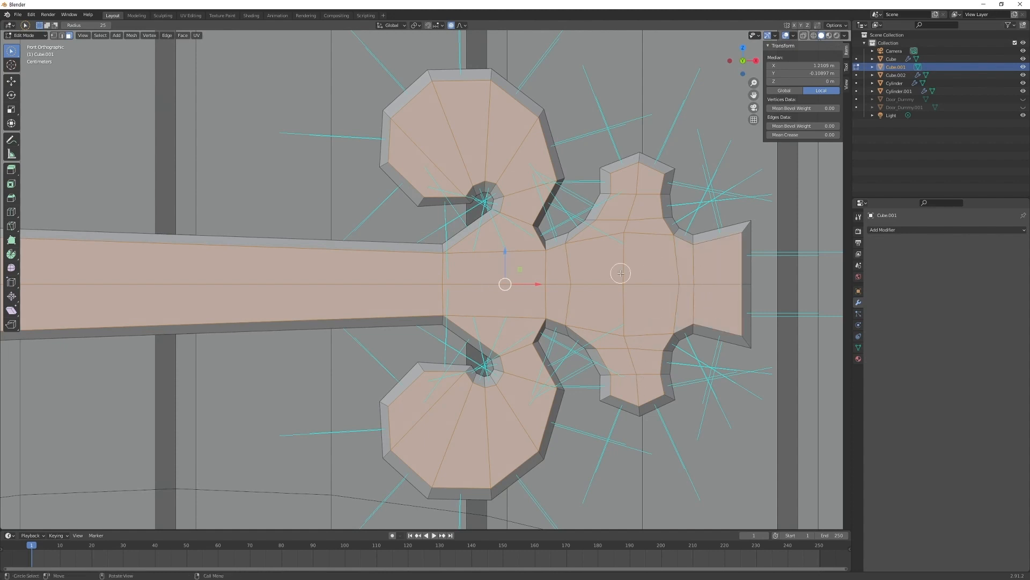
pyautogui.scroll(-3, 640, 272)
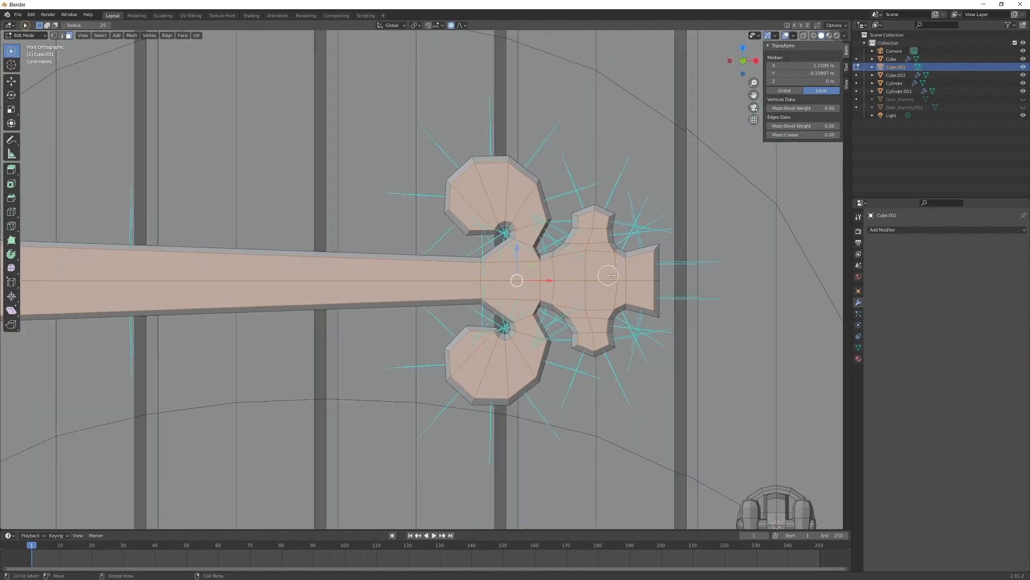
# - Inset the hinge's selected front faces twice, by about 0.003 m each time
pyautogui.press('i')
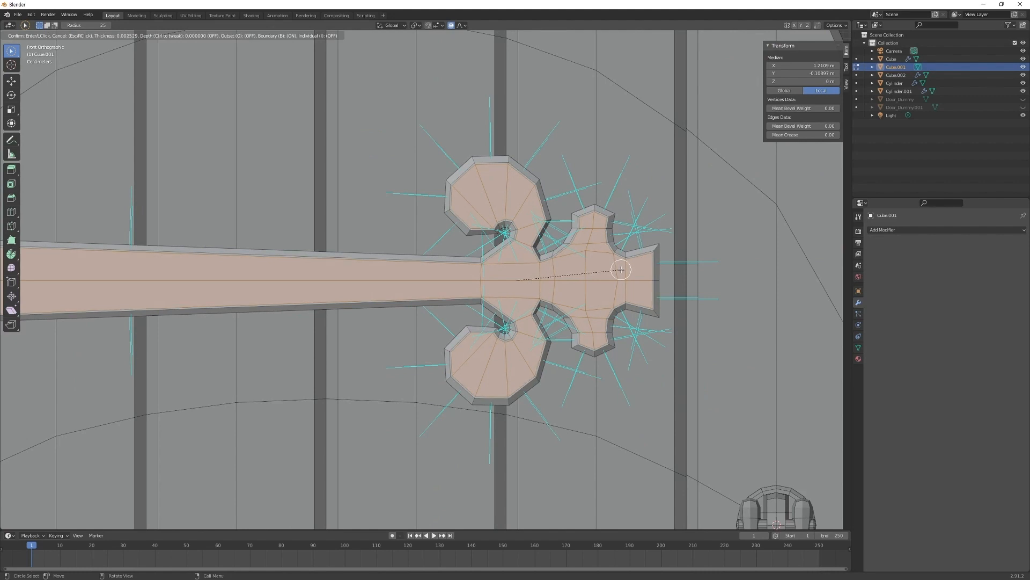
pyautogui.click(621, 269)
pyautogui.press('i')
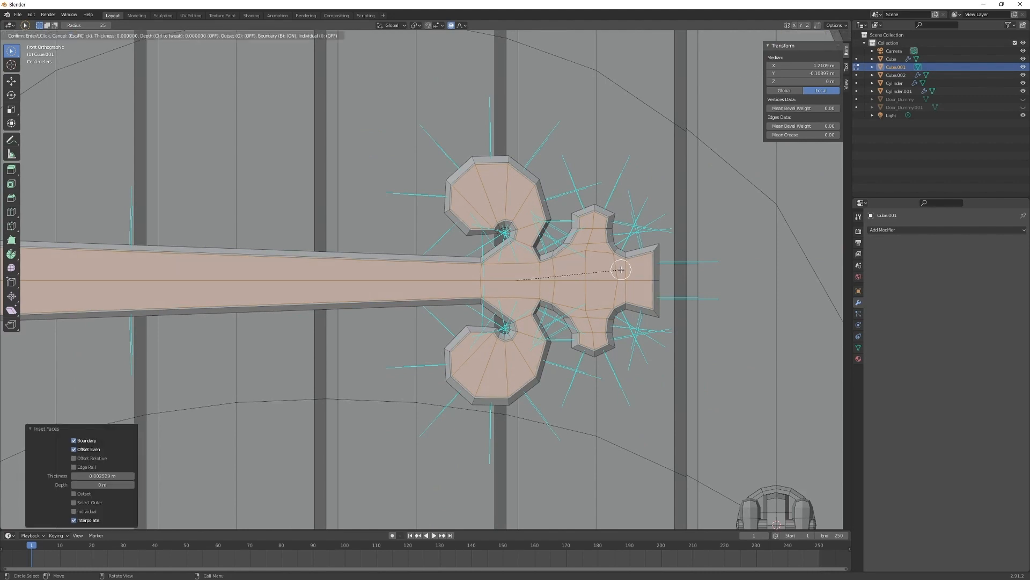
pyautogui.click(619, 271)
# - Select only the narrow face loop between the two insets around the hinge's outline
pyautogui.scroll(8, 601, 277)
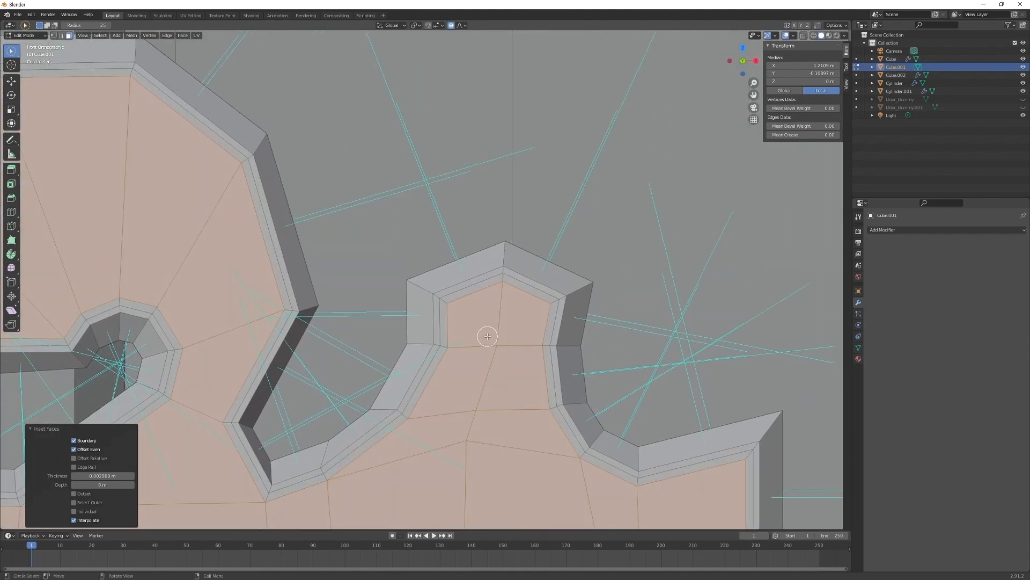
pyautogui.press('2')
pyautogui.press('w')
pyautogui.click(444, 296)
pyautogui.press('3')
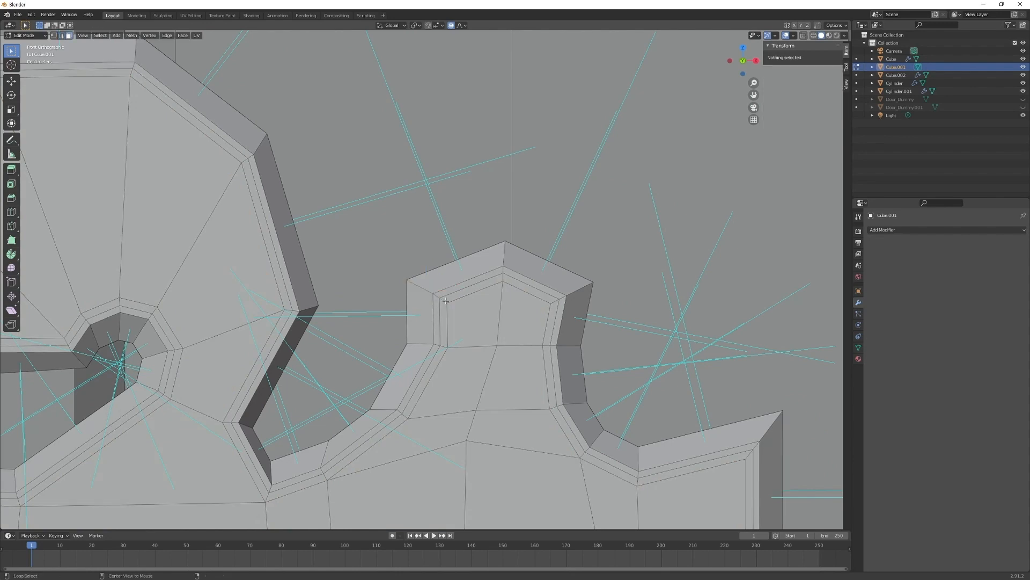
pyautogui.keyDown('alt'); pyautogui.click(444, 301); pyautogui.keyUp('alt')
pyautogui.scroll(-4, 487, 354)
pyautogui.moveTo(487, 357)
pyautogui.mouseDown(button='middle')
pyautogui.moveTo(506, 359)
pyautogui.moveTo(490, 357)
pyautogui.mouseUp(button='middle')
pyautogui.scroll(-8, 506, 354)
pyautogui.scroll(3, 510, 339)
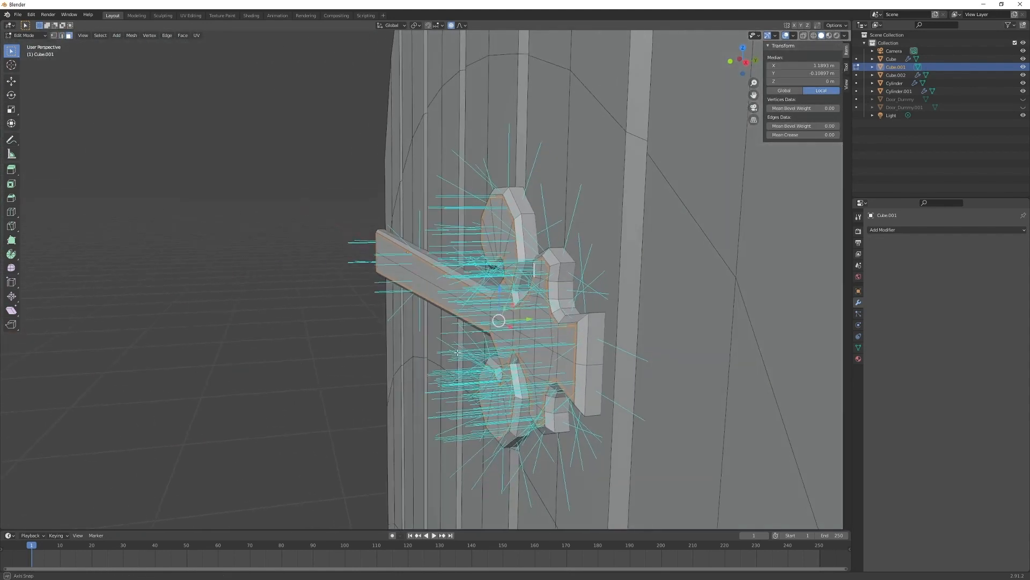
pyautogui.scroll(3, 490, 357)
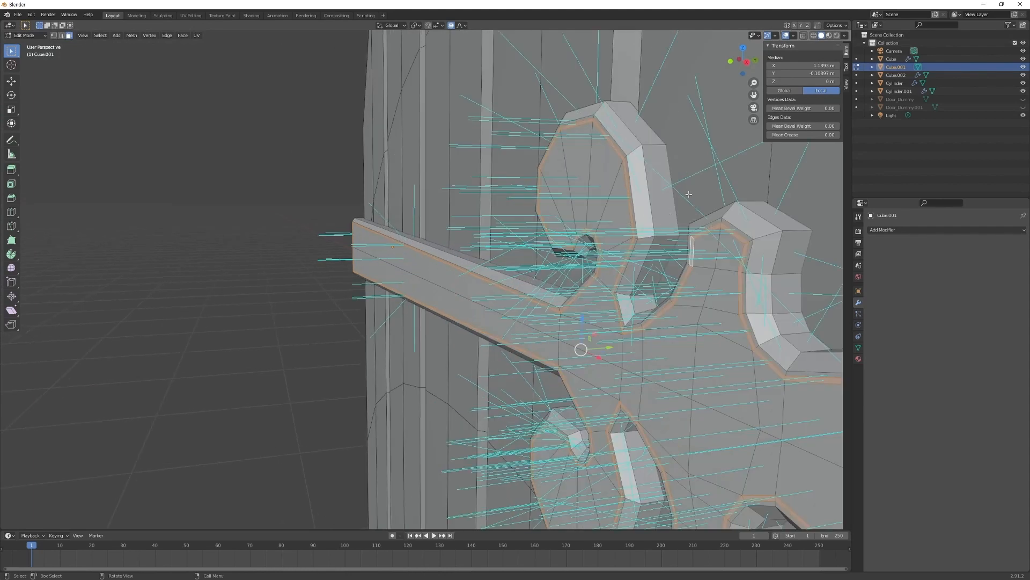
# - Hide the face normals and extrude the selected loop about 0.003 m inward to form a groove around the hinge
pyautogui.click(793, 35)
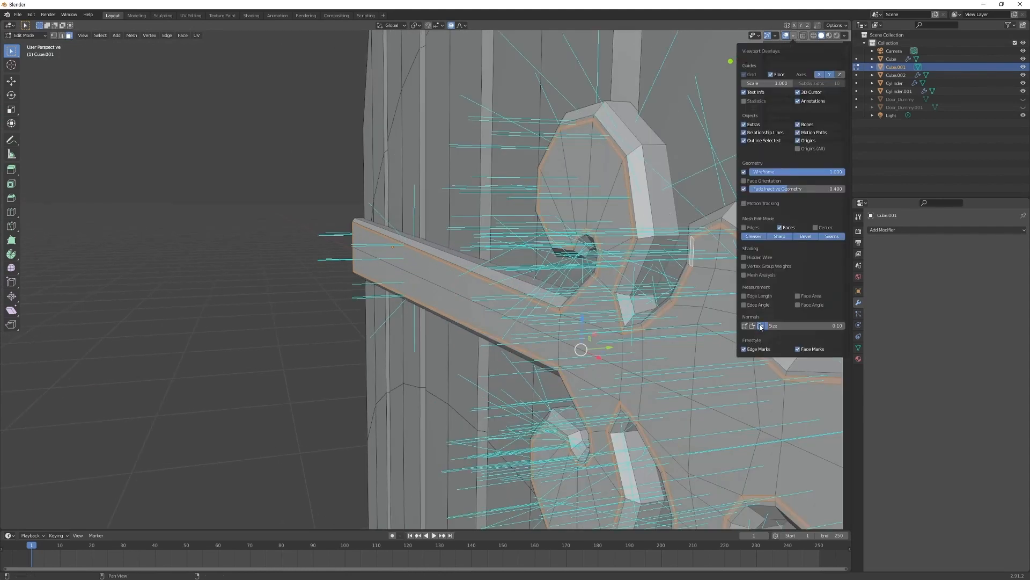
pyautogui.click(761, 326)
pyautogui.moveTo(558, 333); pyautogui.dragTo(594, 335, button='middle')
pyautogui.press('e')
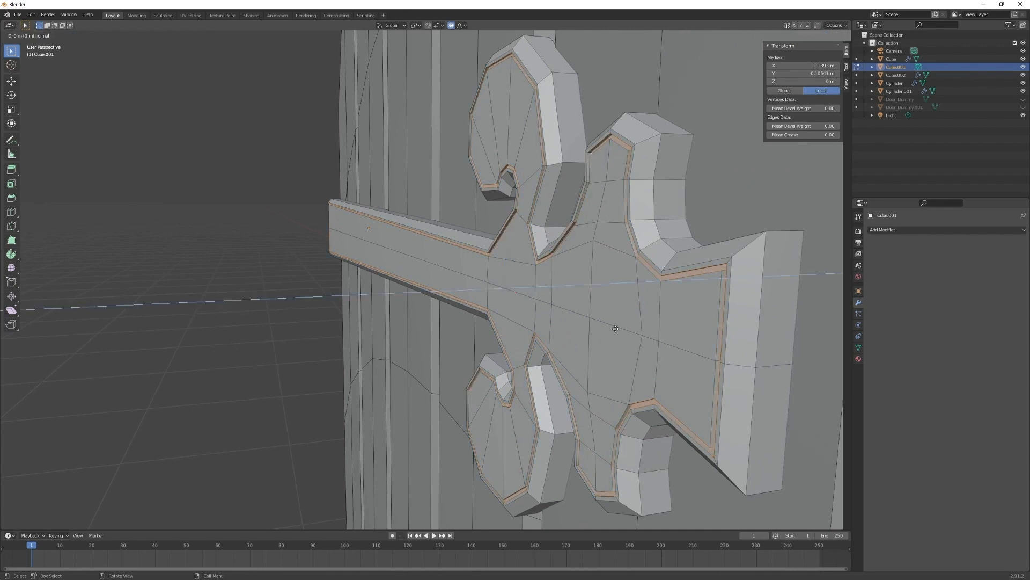
pyautogui.click(616, 329)
pyautogui.moveTo(615, 329); pyautogui.dragTo(673, 344, button='middle')
pyautogui.scroll(-3, 644, 349)
pyautogui.moveTo(611, 351)
pyautogui.mouseDown(button='middle')
pyautogui.moveTo(622, 353)
pyautogui.moveTo(449, 325)
pyautogui.mouseUp(button='middle')
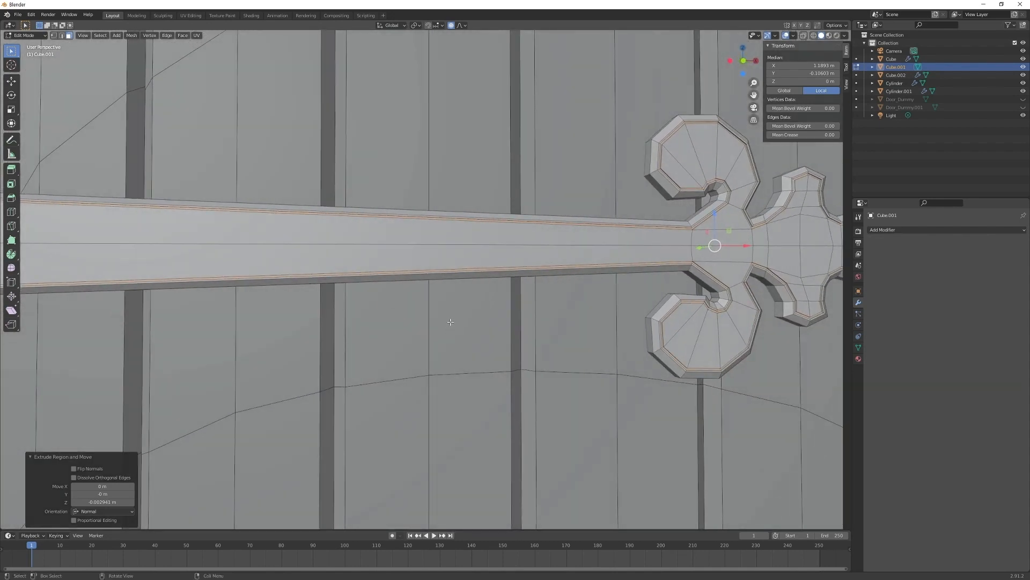
# - Return the hinge to Object Mode and deselect it in the front view
pyautogui.press('KP_1')
pyautogui.scroll(-3, 459, 295)
pyautogui.scroll(-1, 459, 292)
pyautogui.press('Tab')
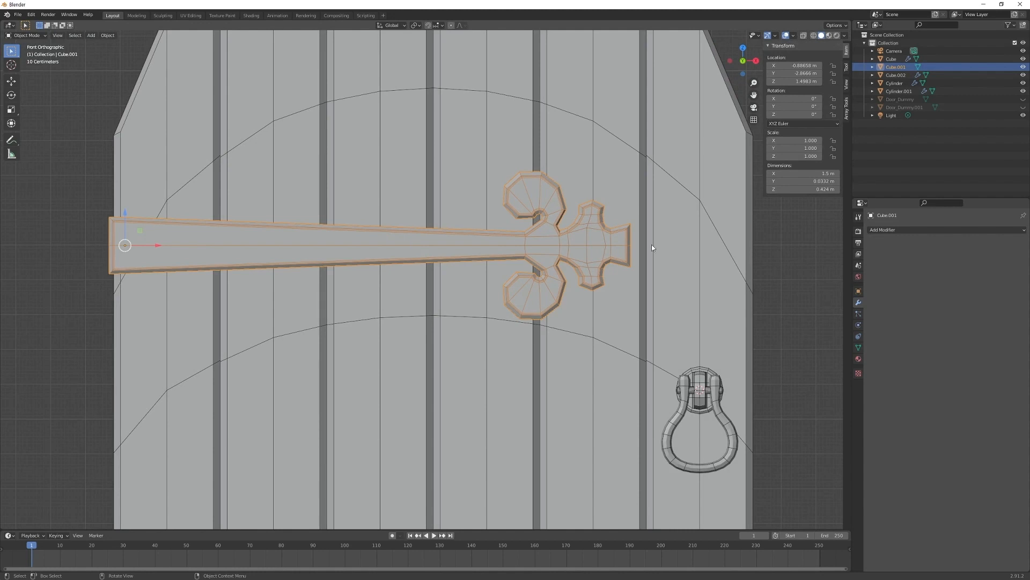
pyautogui.click(790, 271)
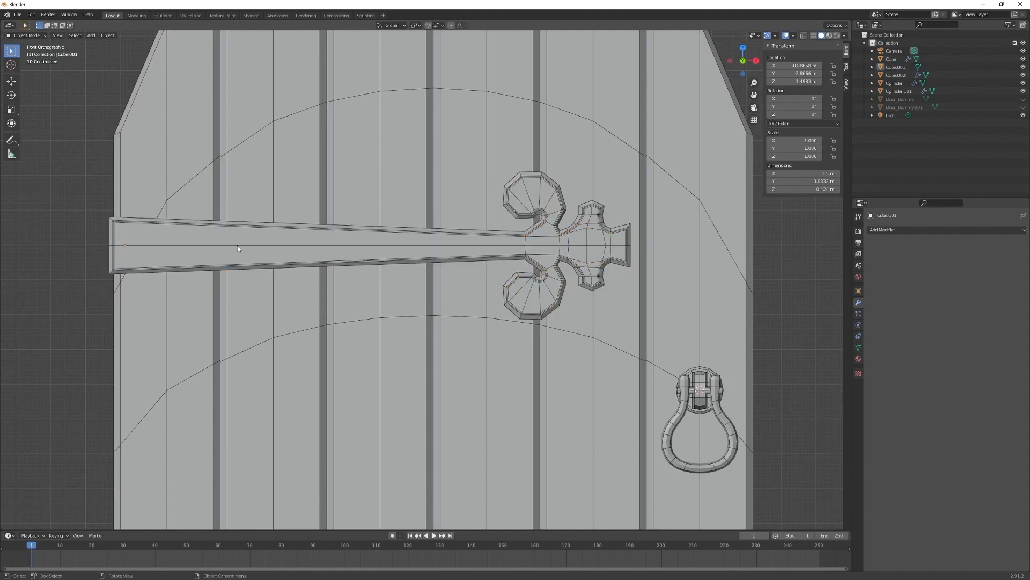
pyautogui.keyDown('shift'); pyautogui.moveTo(357, 262); pyautogui.dragTo(376, 241, button='middle'); pyautogui.keyUp('shift')
pyautogui.scroll(1, 402, 291)
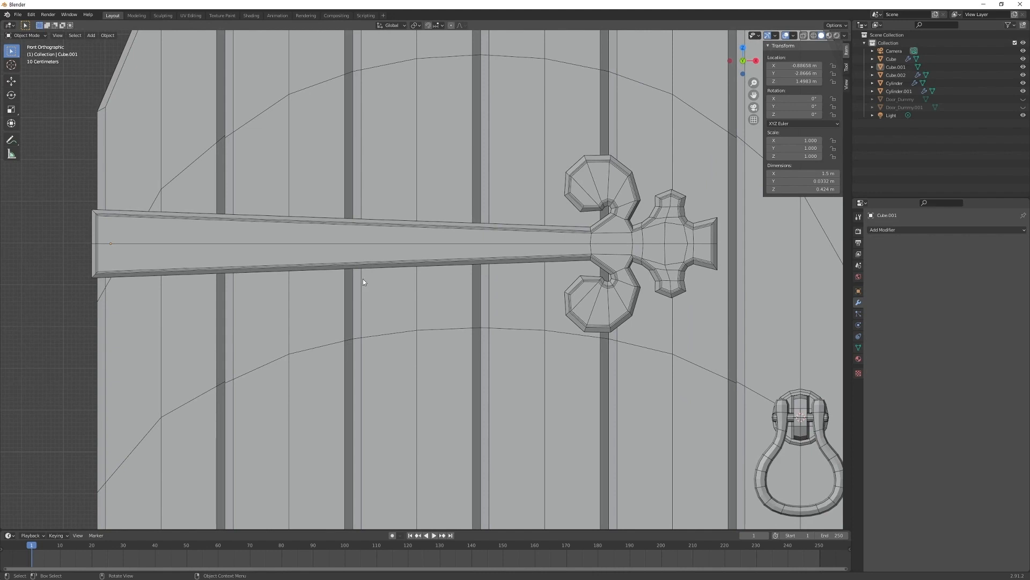
# - Snap the 3D cursor to the strap hinge's origin and add a cube there
pyautogui.click(319, 253)
pyautogui.hotkey('shift', 's')
pyautogui.press('2')
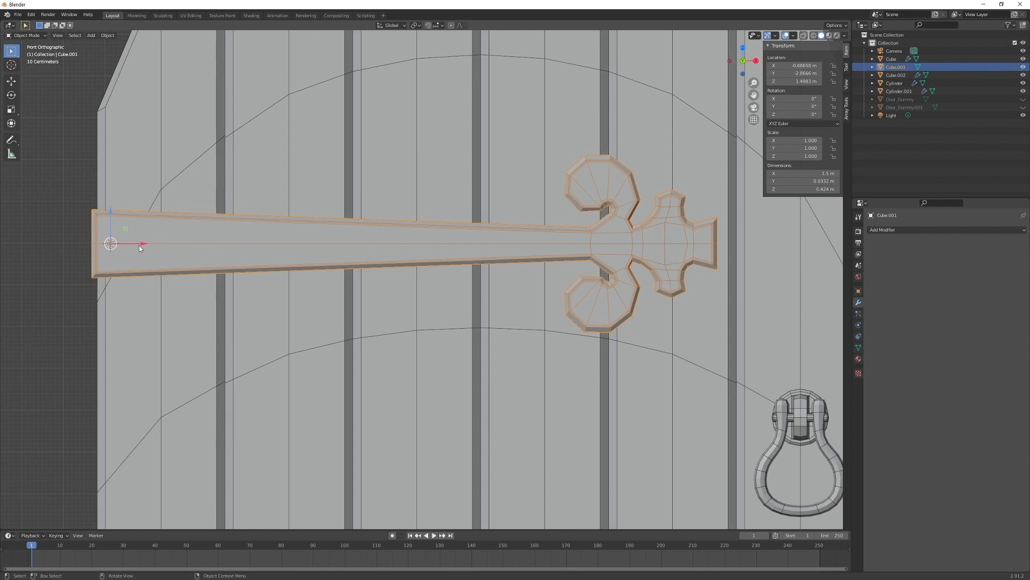
pyautogui.hotkey('shift', 'a')
pyautogui.moveTo(237, 269)
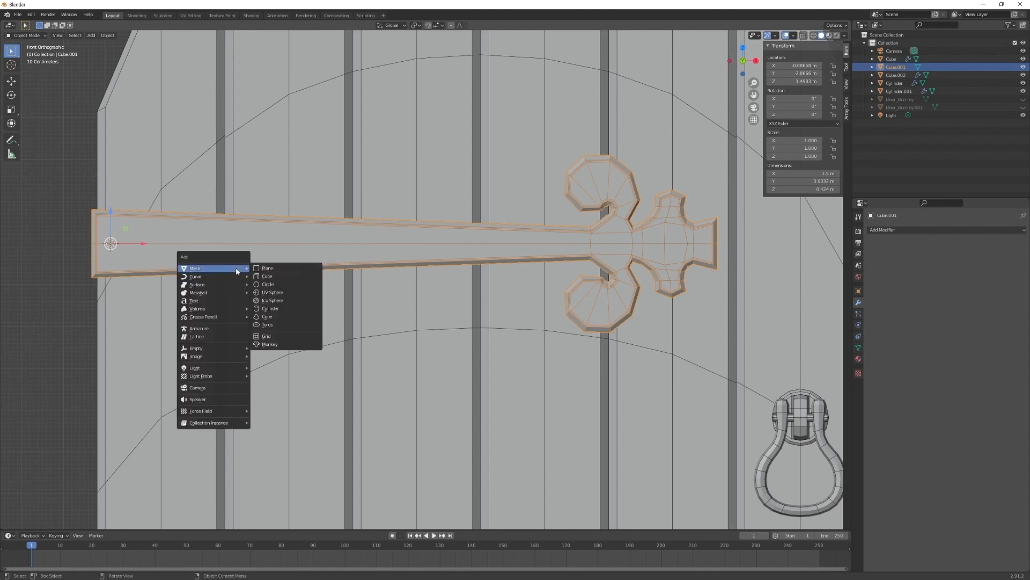
pyautogui.click(267, 276)
# - Scale the new cube's mesh down to about 0.063 in Edit Mode
pyautogui.scroll(-4, 374, 272)
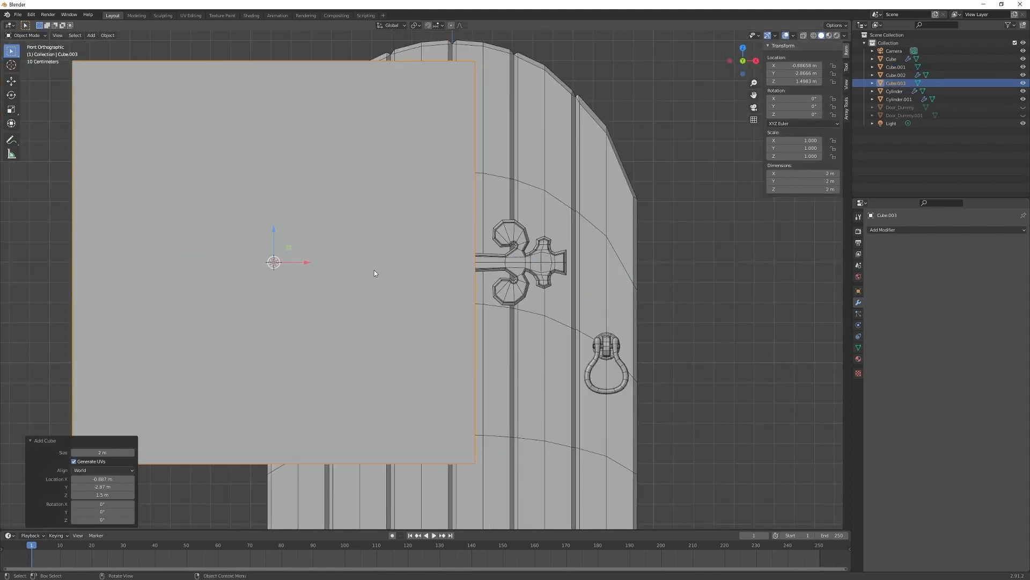
pyautogui.scroll(-3, 375, 273)
pyautogui.press('Tab')
pyautogui.press('s')
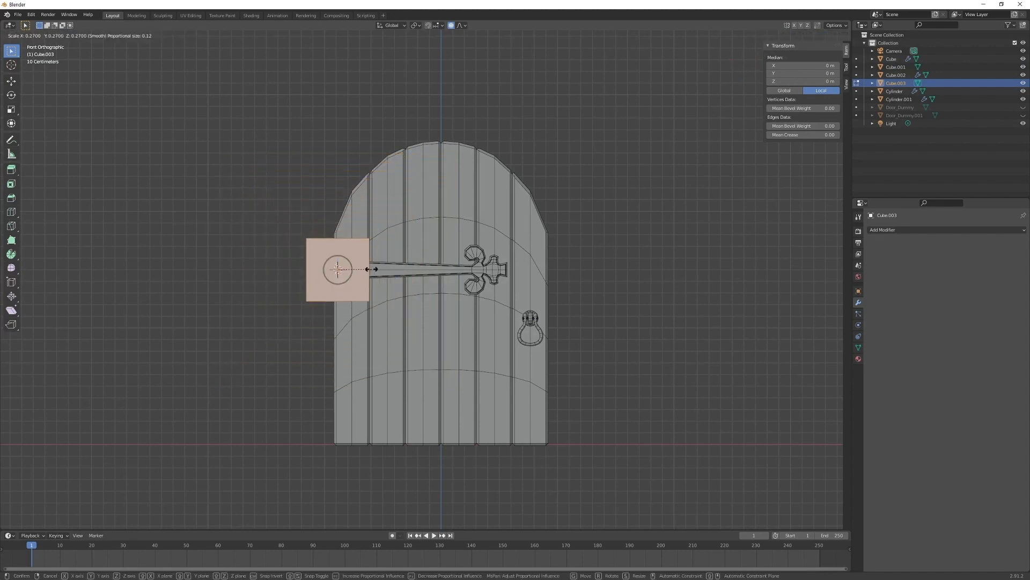
pyautogui.click(339, 271)
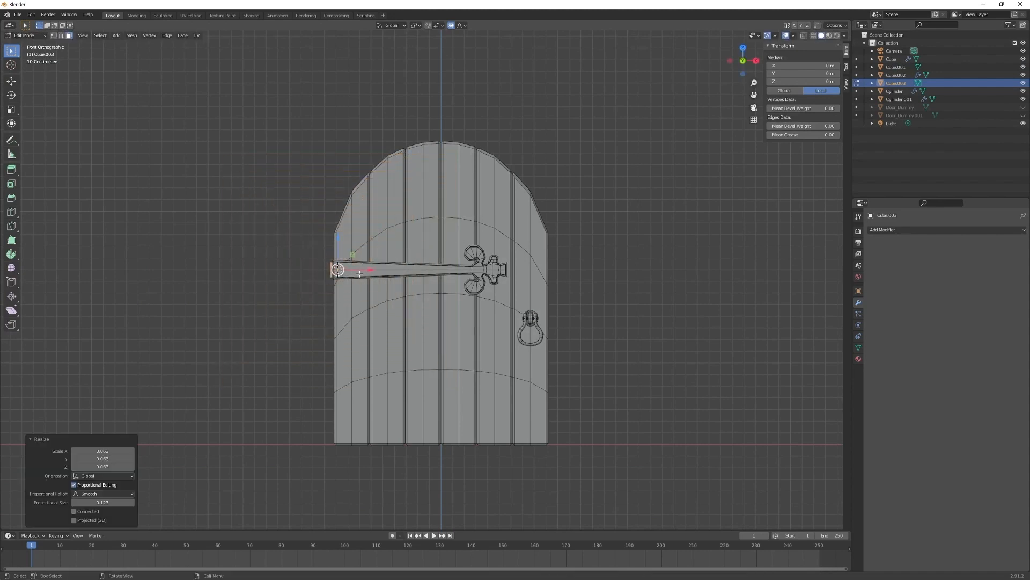
# - Move the cube about 0.117 m along Y to the door's front, and along X onto the hinge's wide end
pyautogui.scroll(3, 359, 273)
pyautogui.press('KP_3')
pyautogui.scroll(3, 367, 256)
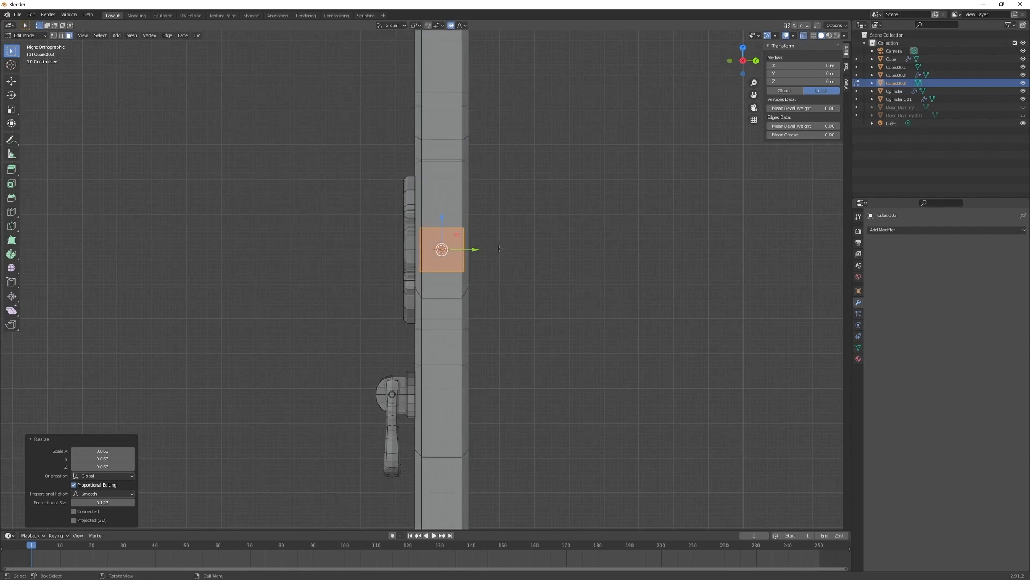
pyautogui.press('Tab')
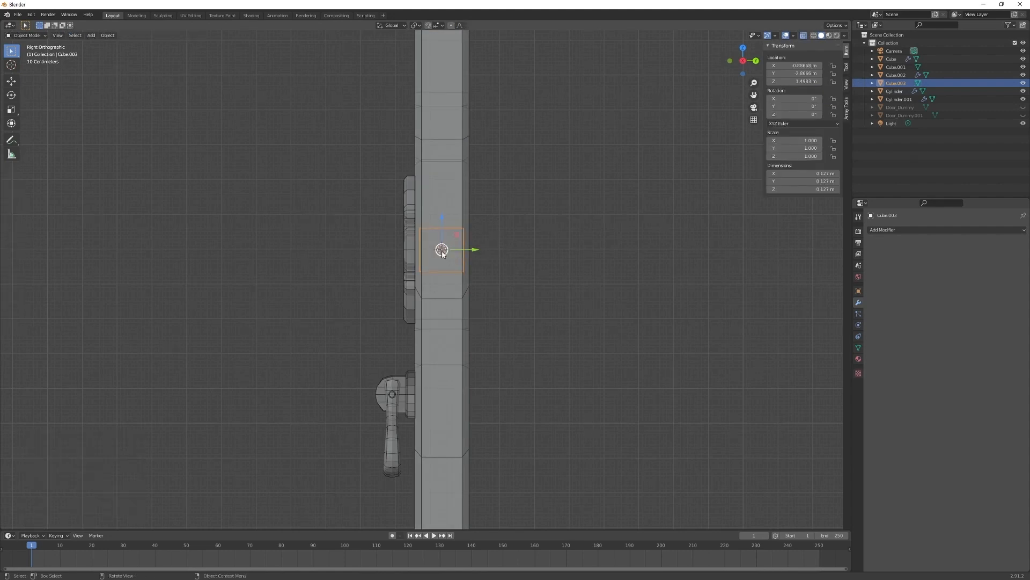
pyautogui.moveTo(477, 253); pyautogui.dragTo(435, 253)
pyautogui.press('KP_1')
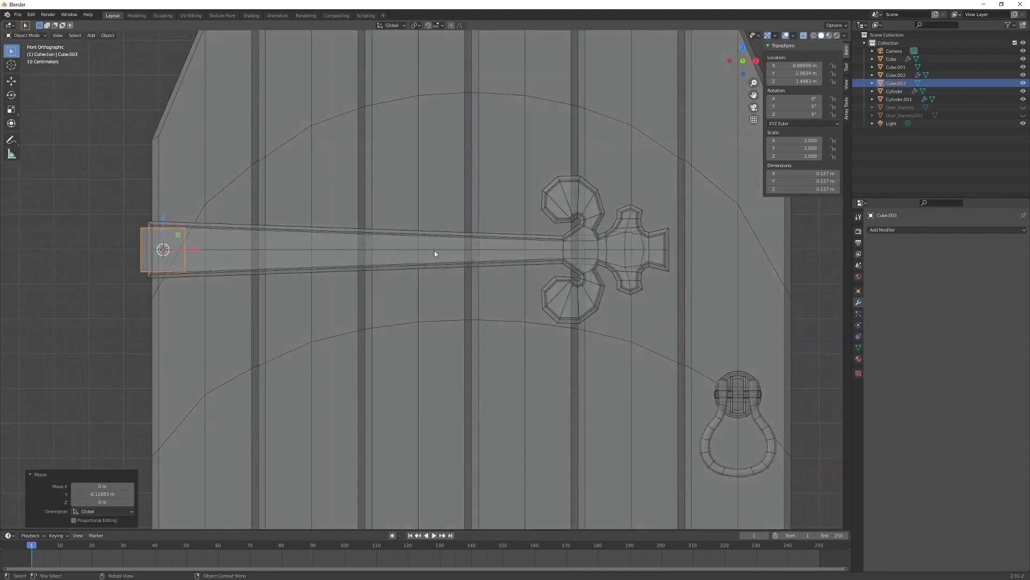
pyautogui.scroll(3, 435, 246)
pyautogui.moveTo(449, 333); pyautogui.dragTo(504, 338)
# - Scale the cube's mesh down by a factor of about 0.287 in Edit Mode
pyautogui.press('Tab')
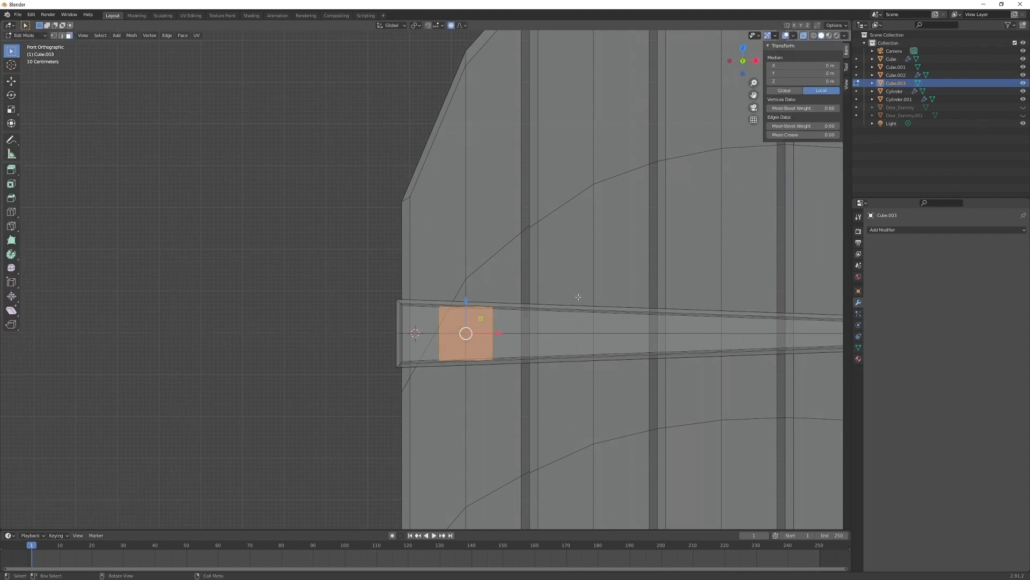
pyautogui.press('s')
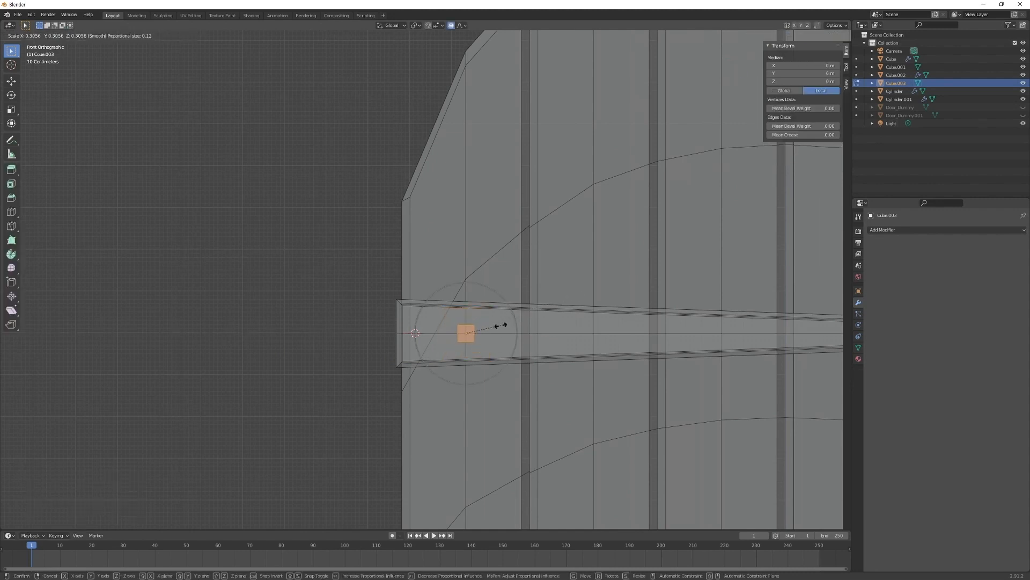
pyautogui.click(500, 326)
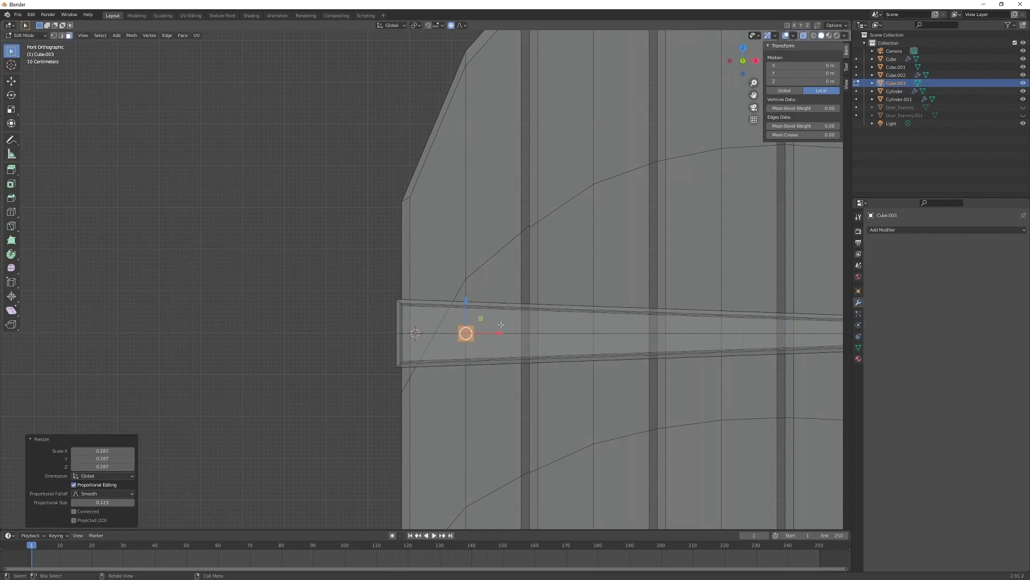
# - Try to move the small cube's vertices along Y in the side view with proportional editing on
pyautogui.press('KP_3')
pyautogui.scroll(5, 483, 382)
pyautogui.keyDown('shift'); pyautogui.moveTo(398, 395); pyautogui.dragTo(481, 299, button='middle'); pyautogui.keyUp('shift')
pyautogui.press('1')
pyautogui.moveTo(454, 306); pyautogui.dragTo(487, 226)
pyautogui.press('g')
pyautogui.press('y')
pyautogui.click(483, 254)
pyautogui.hotkey('ctrl', 'z')
# - Turn off proportional editing and move the small cube's back vertices about -0.0105 m along Y, flush with the hinge's surface
pyautogui.moveTo(505, 195); pyautogui.dragTo(448, 305)
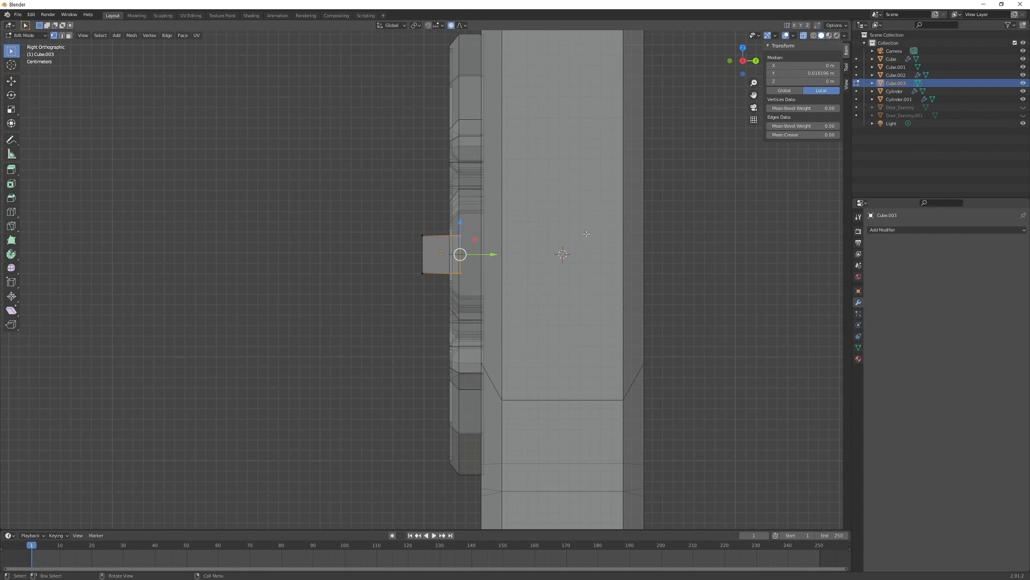
pyautogui.click(451, 26)
pyautogui.press('g')
pyautogui.press('y')
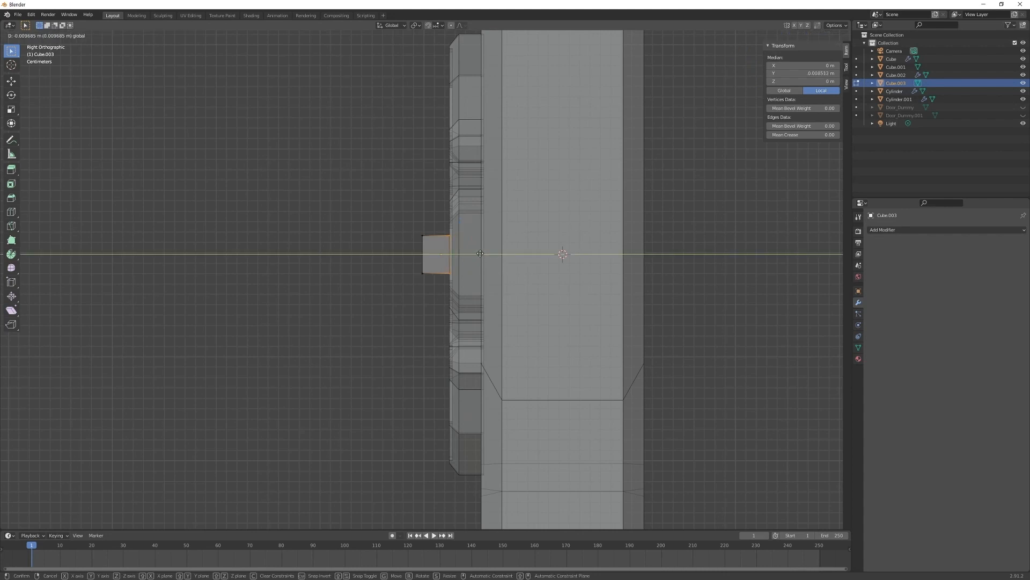
pyautogui.click(479, 252)
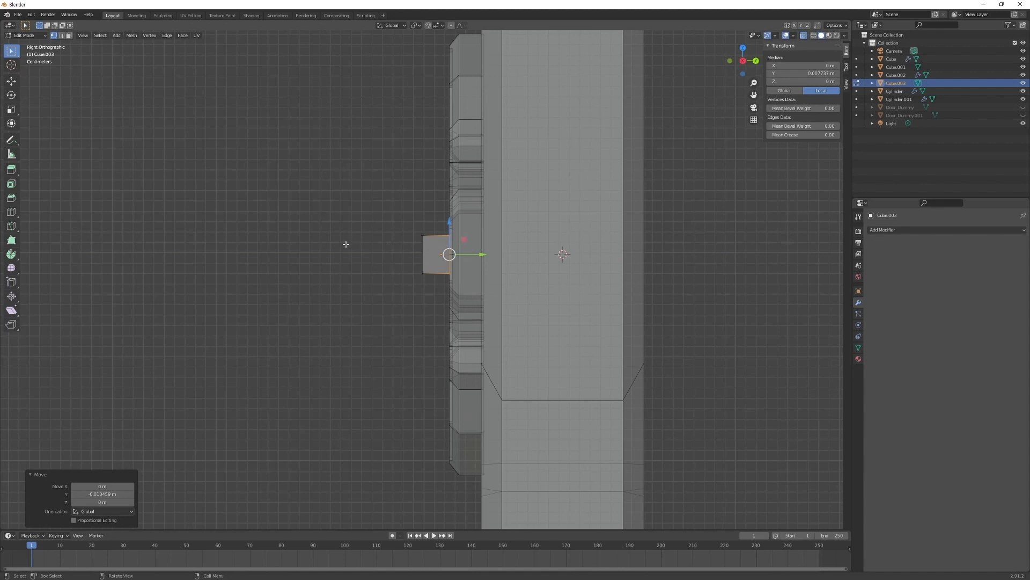
# - Extrude the small cube's front face about 0.0155 m outward and scale it to about 0.2 to form a pointed stud
pyautogui.moveTo(386, 205); pyautogui.dragTo(435, 301)
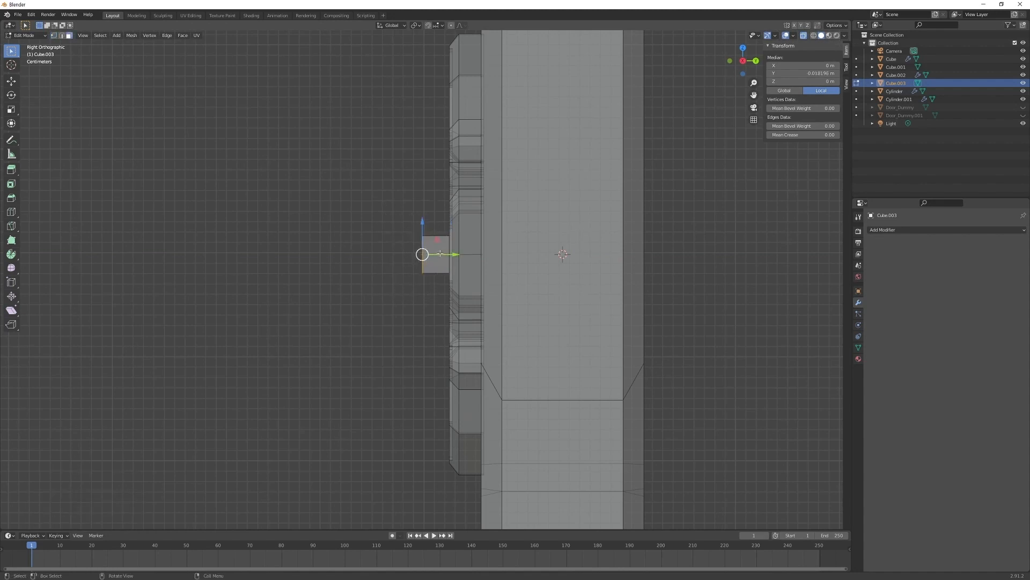
pyautogui.press('e')
pyautogui.click(424, 250)
pyautogui.press('s')
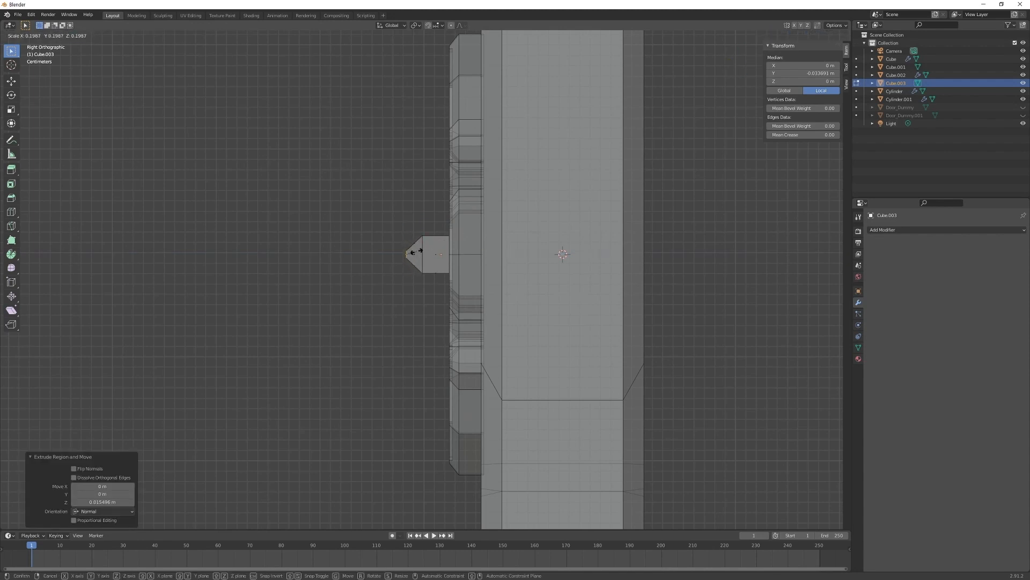
pyautogui.click(415, 250)
# - Flatten the stud by moving its tip and front corner vertices along Y toward the hinge, the corners by about 0.005 m
pyautogui.press('g')
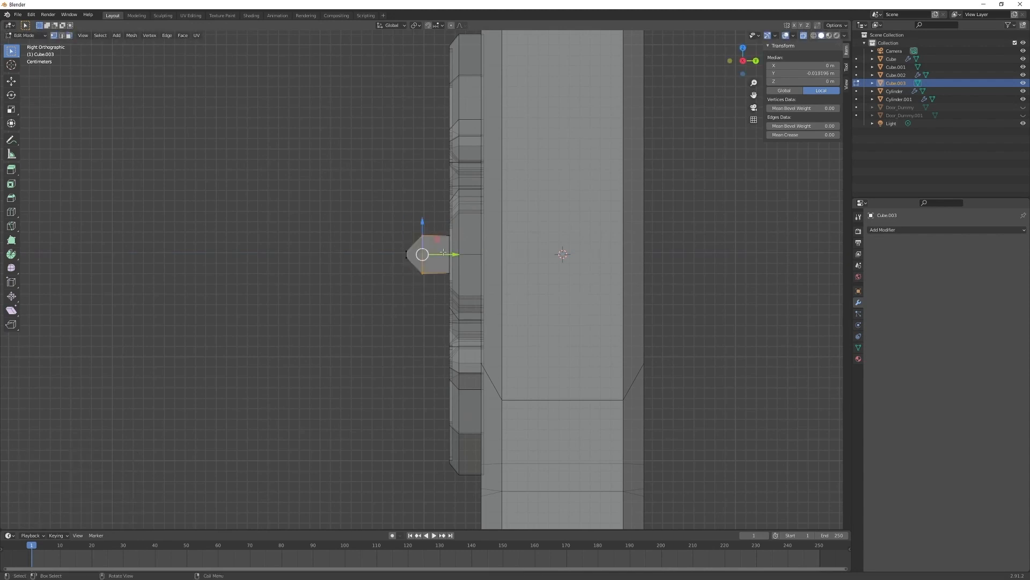
pyautogui.press('y')
pyautogui.click(453, 254)
pyautogui.moveTo(385, 235); pyautogui.dragTo(405, 264)
pyautogui.moveTo(392, 240); pyautogui.dragTo(435, 222)
pyautogui.press('g')
pyautogui.press('y')
pyautogui.click(422, 283)
pyautogui.press('g')
pyautogui.press('y')
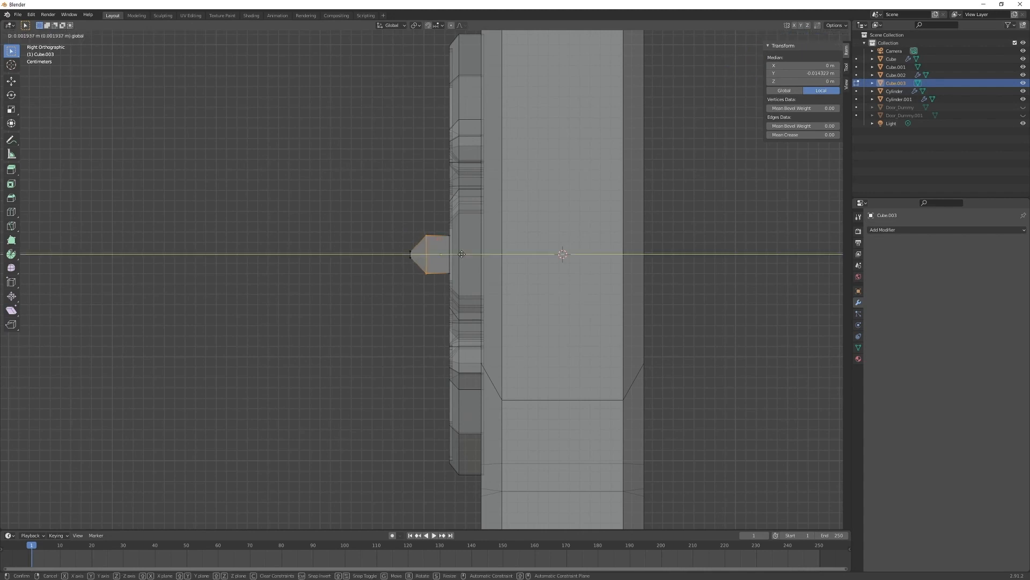
pyautogui.click(465, 255)
pyautogui.moveTo(432, 284); pyautogui.dragTo(536, 281, button='middle')
pyautogui.scroll(-3, 536, 281)
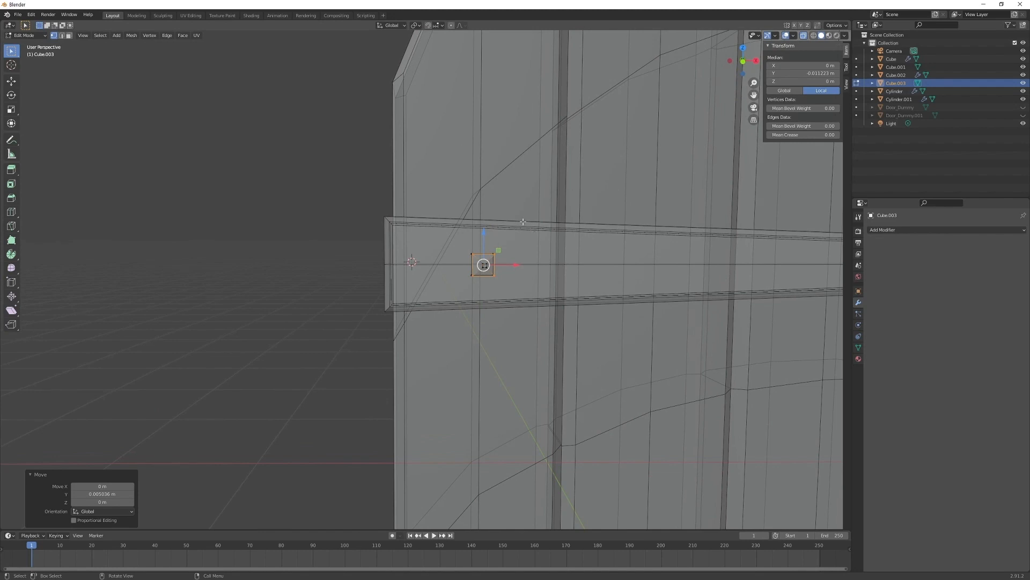
pyautogui.press('Tab')
# - Add an Array modifier with a count of 5 to the stud
pyautogui.moveTo(506, 249); pyautogui.dragTo(440, 257, button='middle')
pyautogui.press('KP_1')
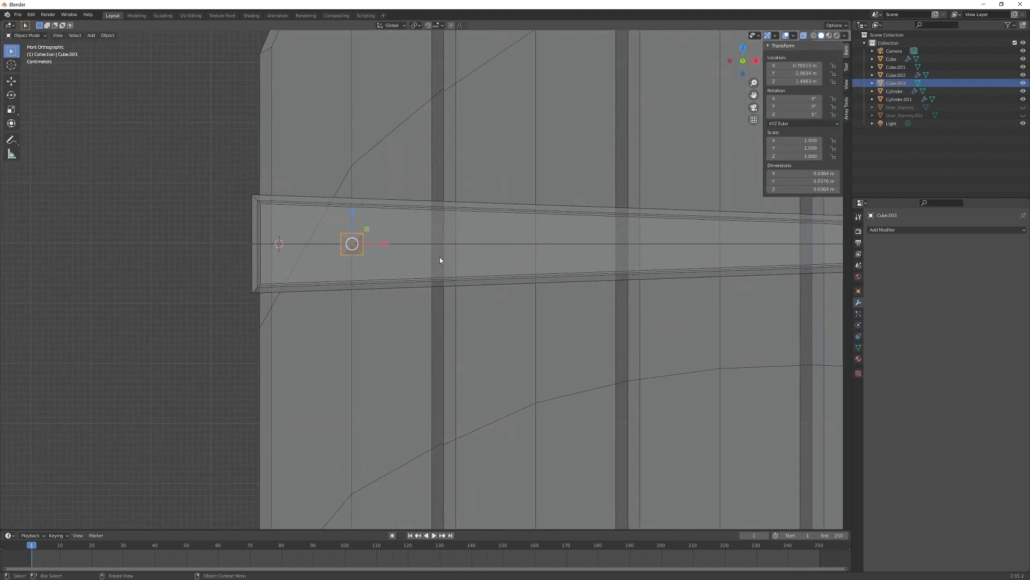
pyautogui.click(932, 230)
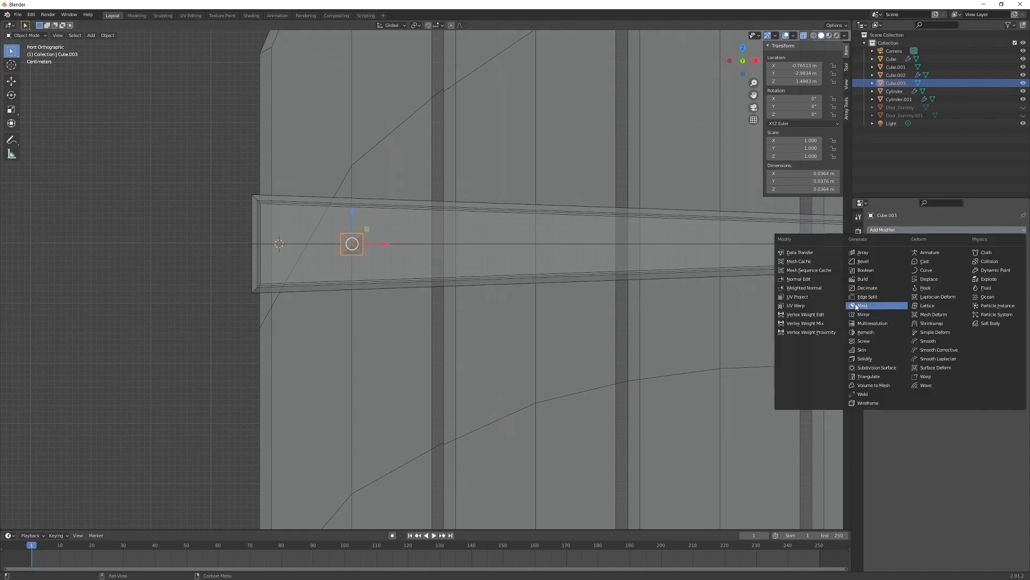
pyautogui.click(866, 253)
pyautogui.keyDown('shift'); pyautogui.moveTo(634, 329); pyautogui.dragTo(459, 338, button='middle'); pyautogui.keyUp('shift')
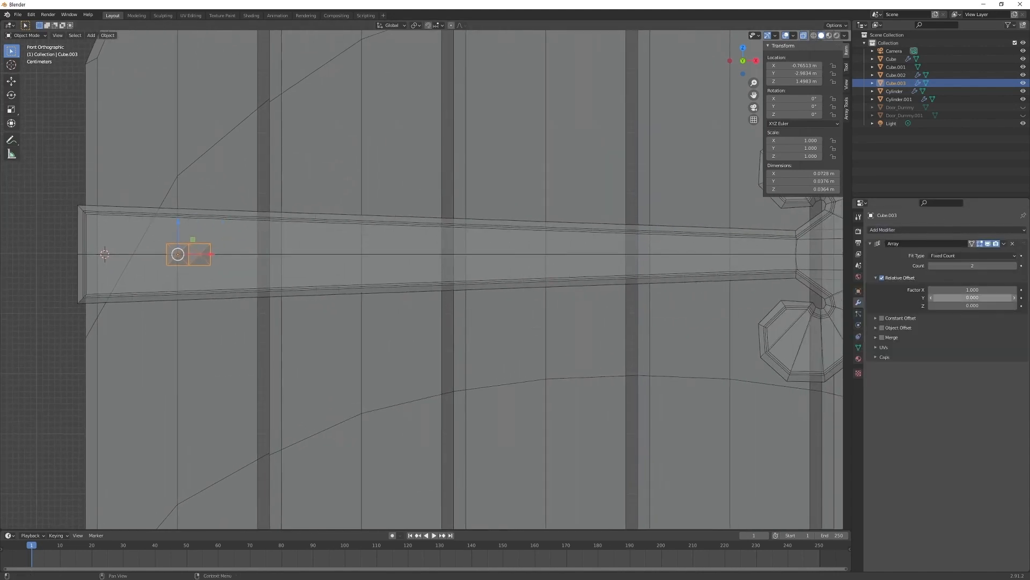
pyautogui.click(1018, 267)
pyautogui.click(1017, 267)
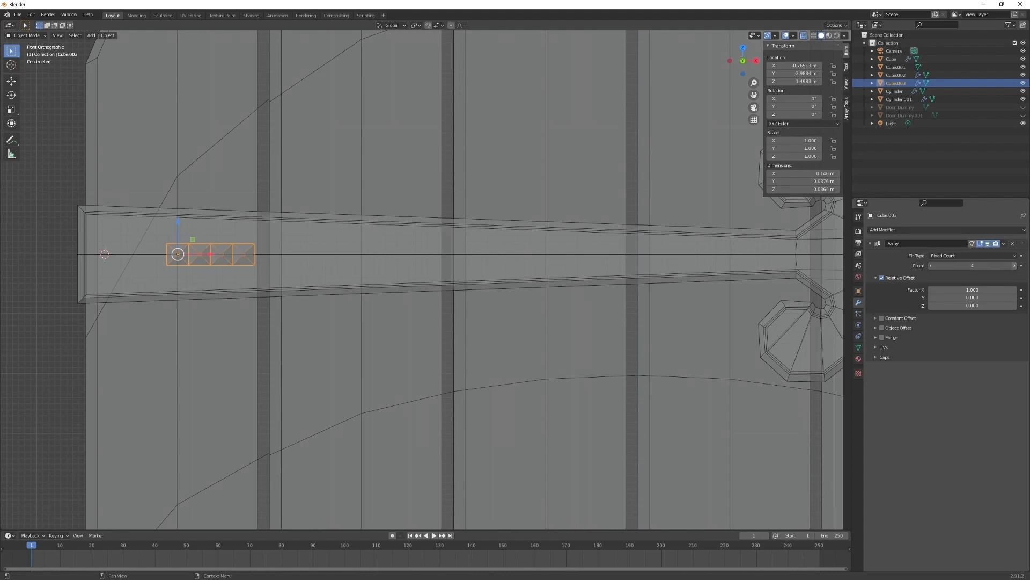
pyautogui.click(1017, 268)
# - Spread the studs along the hinge with a relative X offset factor of 8.4
pyautogui.moveTo(973, 290); pyautogui.dragTo(1029, 290)
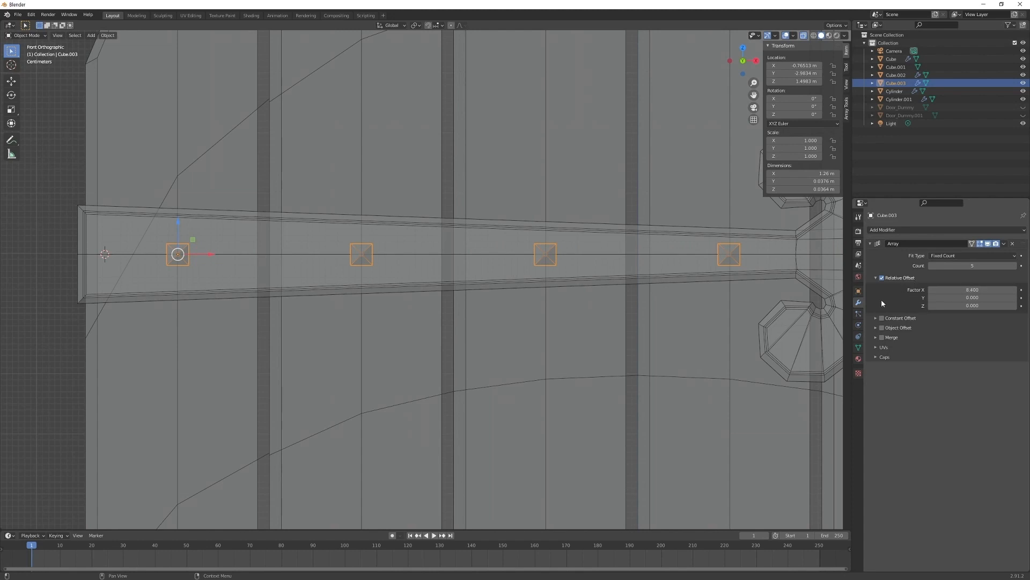
pyautogui.keyDown('ctrl'); pyautogui.hscroll(5, 633, 318); pyautogui.keyUp('ctrl')
pyautogui.keyDown('ctrl'); pyautogui.hscroll(-4, 594, 331); pyautogui.keyUp('ctrl')
pyautogui.scroll(-2, 621, 349)
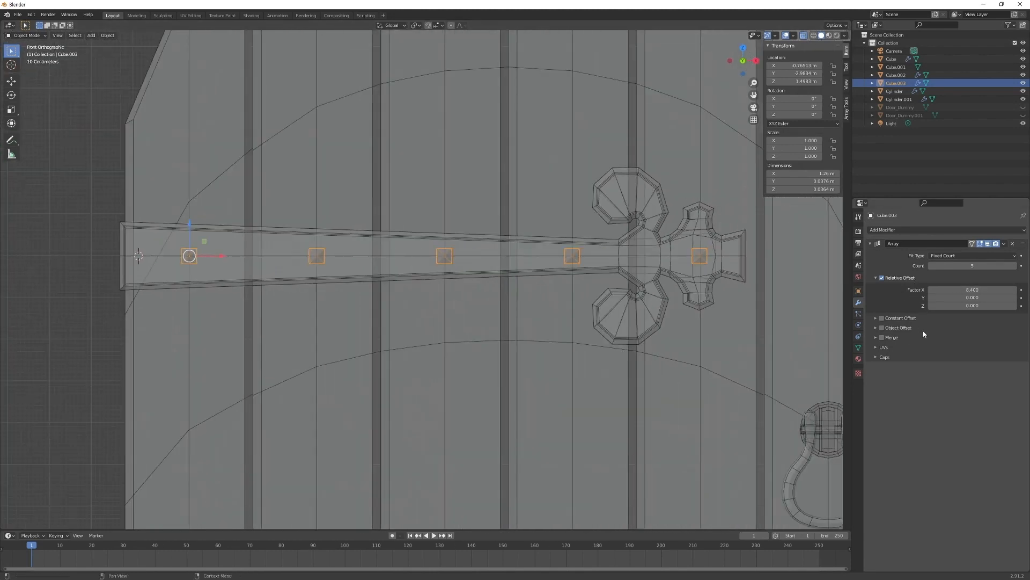
# - Switch the stud array from relative to constant offset and set its X distance to 0.306 m
pyautogui.click(882, 278)
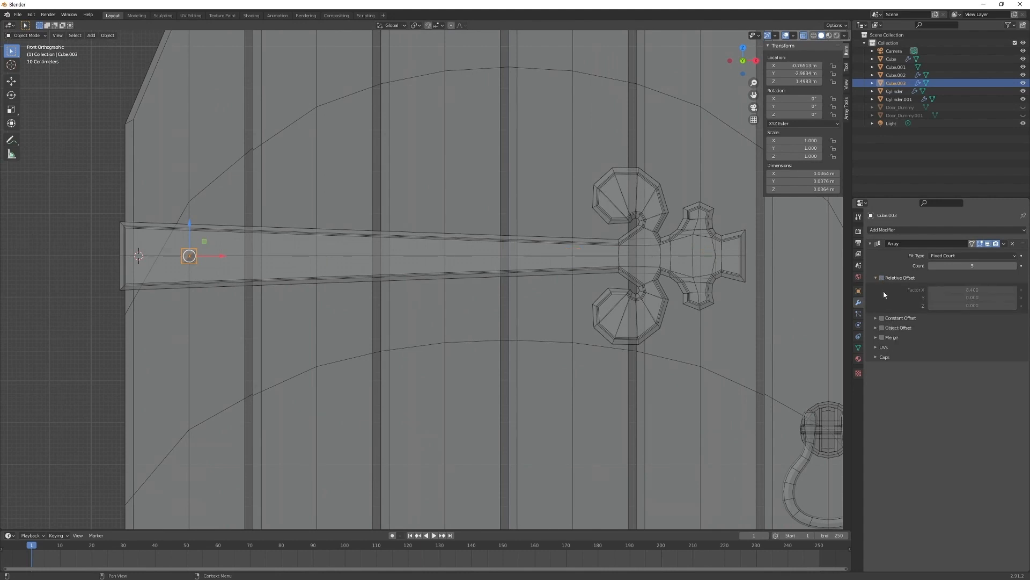
pyautogui.click(882, 318)
pyautogui.click(876, 319)
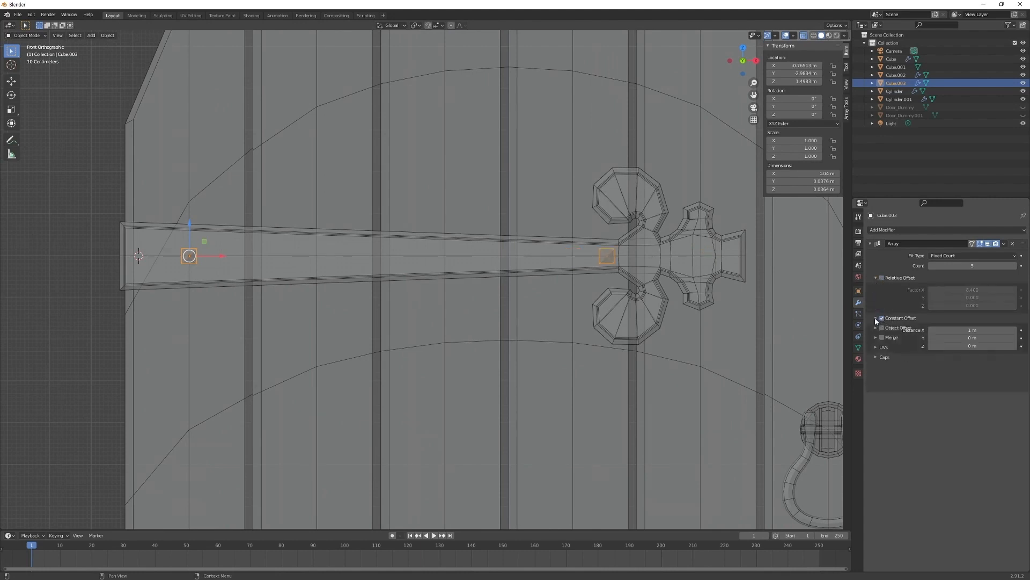
pyautogui.click(887, 278)
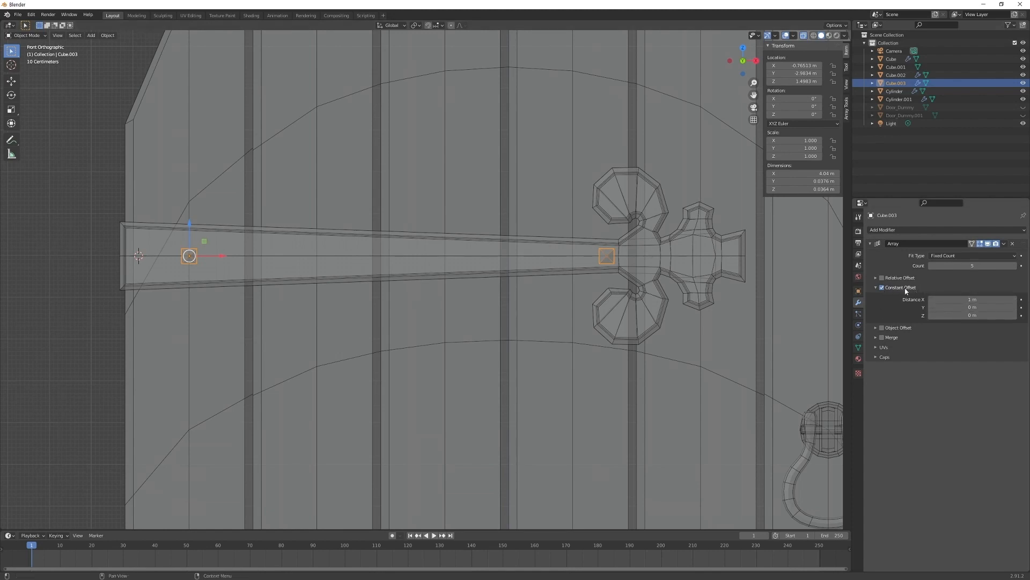
pyautogui.moveTo(974, 299); pyautogui.dragTo(940, 299)
pyautogui.press('Escape')
pyautogui.scroll(10, 309, 248)
pyautogui.click(939, 299)
pyautogui.write('06')
pyautogui.press('Return')
pyautogui.click(942, 299)
pyautogui.write('7')
pyautogui.press('Return')
# - Move the stud array about -0.0007 m along X to centre the first stud on the plank's vertical edge line
pyautogui.scroll(-6, 391, 311)
pyautogui.keyDown('shift'); pyautogui.moveTo(222, 322); pyautogui.dragTo(511, 327, button='middle'); pyautogui.keyUp('shift')
pyautogui.scroll(12, 511, 326)
pyautogui.moveTo(512, 329); pyautogui.dragTo(506, 329)
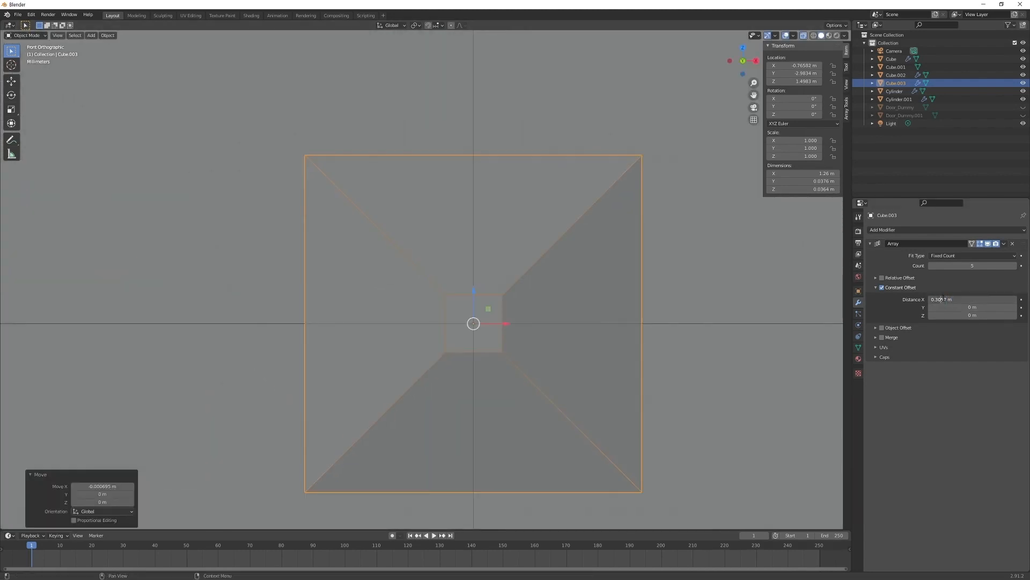
# - Try constant X distances of 0.3062 m and 0.3065 m to align a distant stud with its vertical edge line
pyautogui.scroll(-5, 419, 291)
pyautogui.scroll(-4, 420, 291)
pyautogui.keyDown('shift'); pyautogui.moveTo(830, 318); pyautogui.dragTo(419, 338, button='middle'); pyautogui.keyUp('shift')
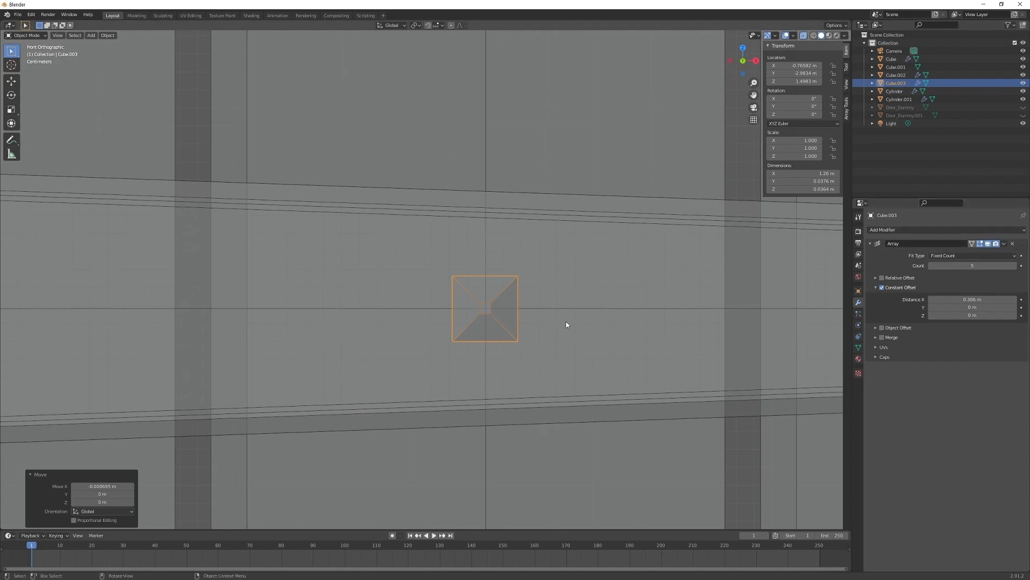
pyautogui.scroll(7, 569, 325)
pyautogui.keyDown('shift'); pyautogui.moveTo(651, 346); pyautogui.dragTo(532, 325, button='middle'); pyautogui.keyUp('shift')
pyautogui.click(987, 301)
pyautogui.write('0.3062')
pyautogui.press('Return')
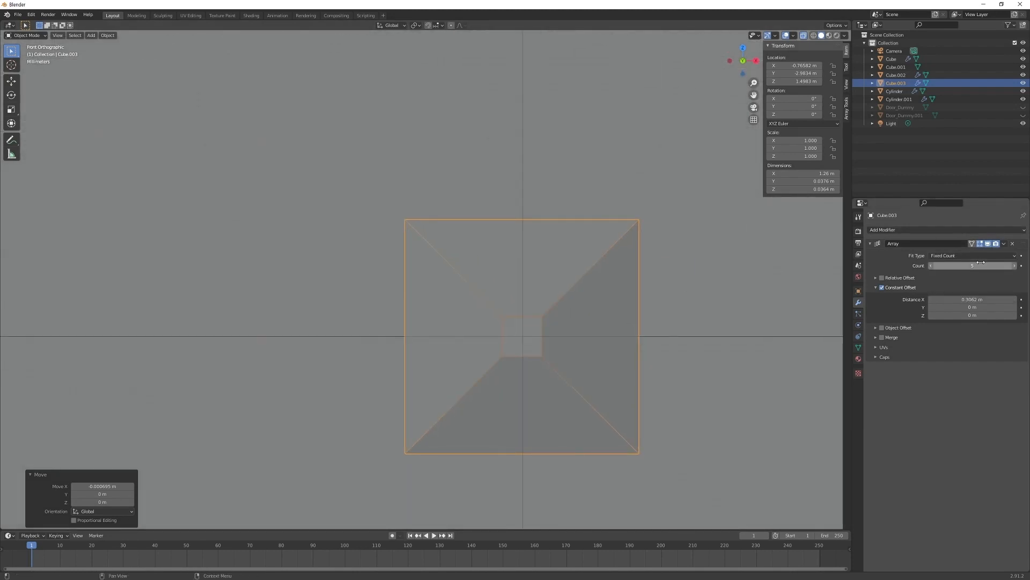
pyautogui.click(969, 300)
pyautogui.click(947, 300)
pyautogui.press('Return')
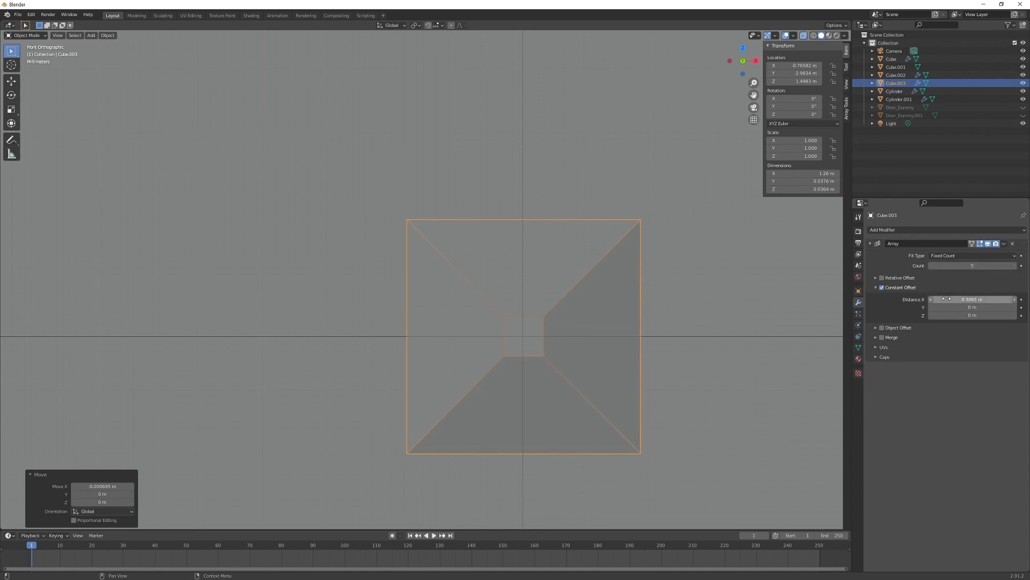
# - Refine the array's constant X distance through 0.3064 m to 0.30635 m and check the studs along the hinge
pyautogui.click(949, 298)
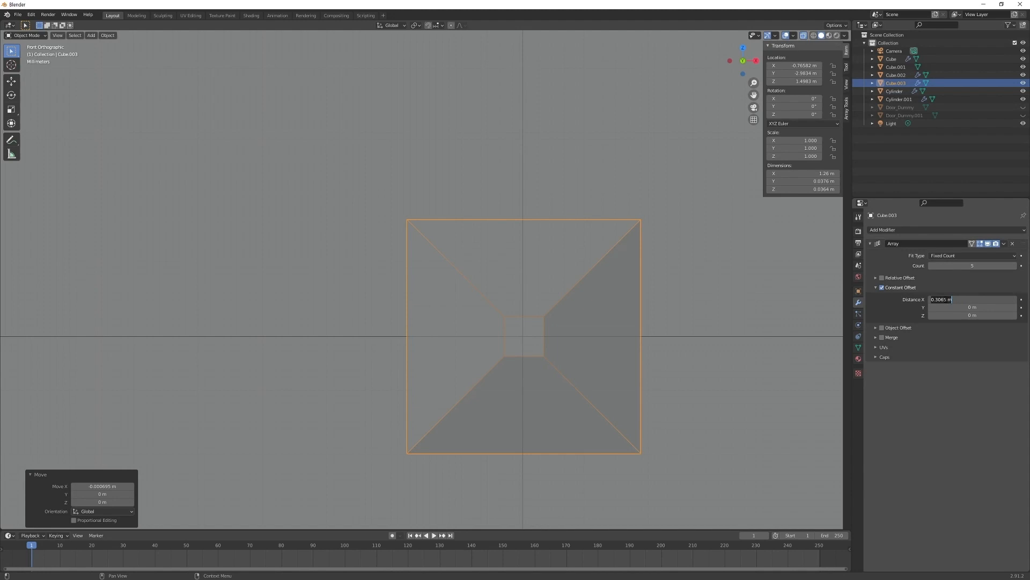
pyautogui.press('BackSpace')
pyautogui.write('4')
pyautogui.press('Return')
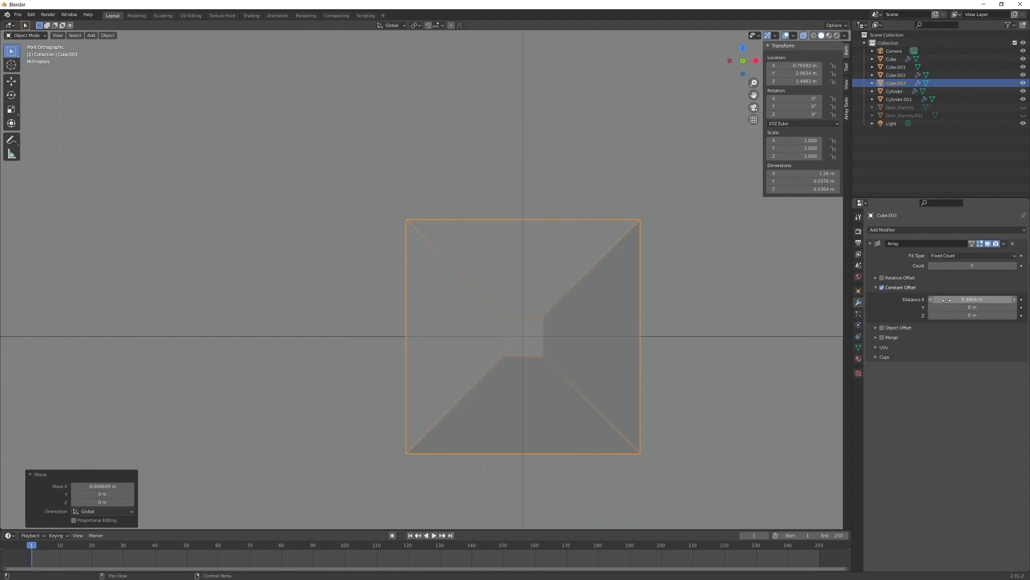
pyautogui.click(964, 299)
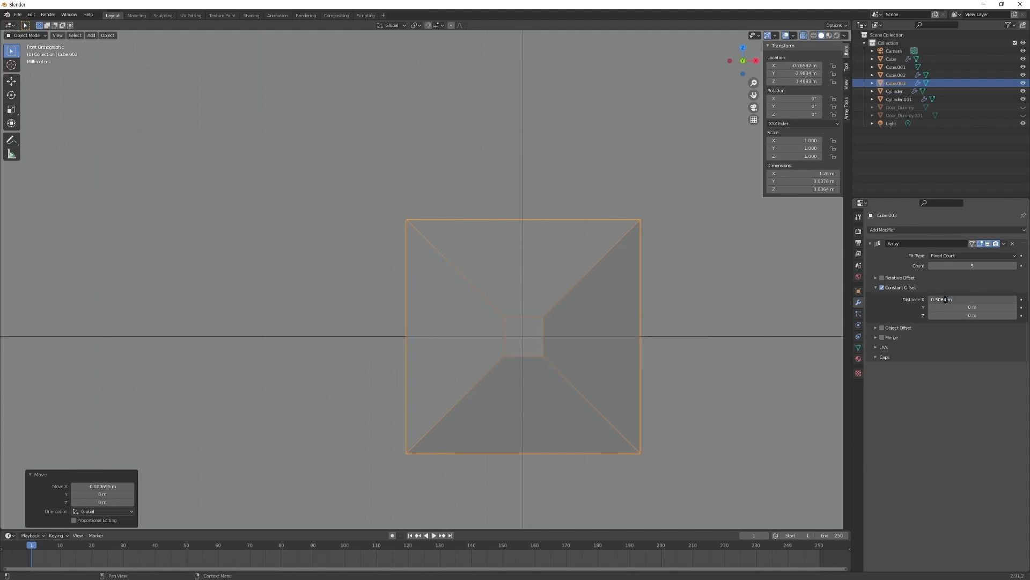
pyautogui.write('5')
pyautogui.press('Return')
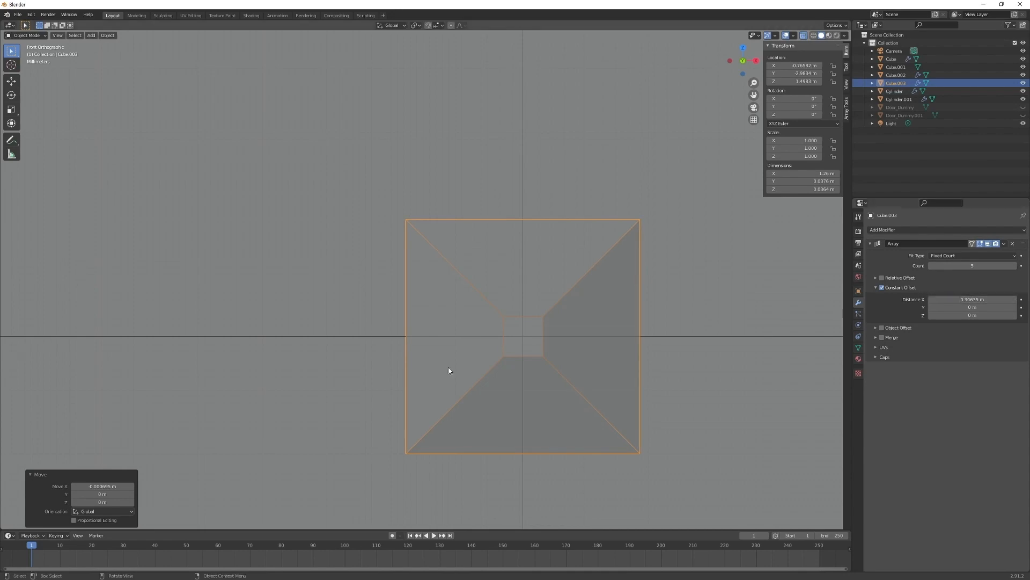
pyautogui.scroll(-14, 501, 347)
pyautogui.scroll(8, 634, 354)
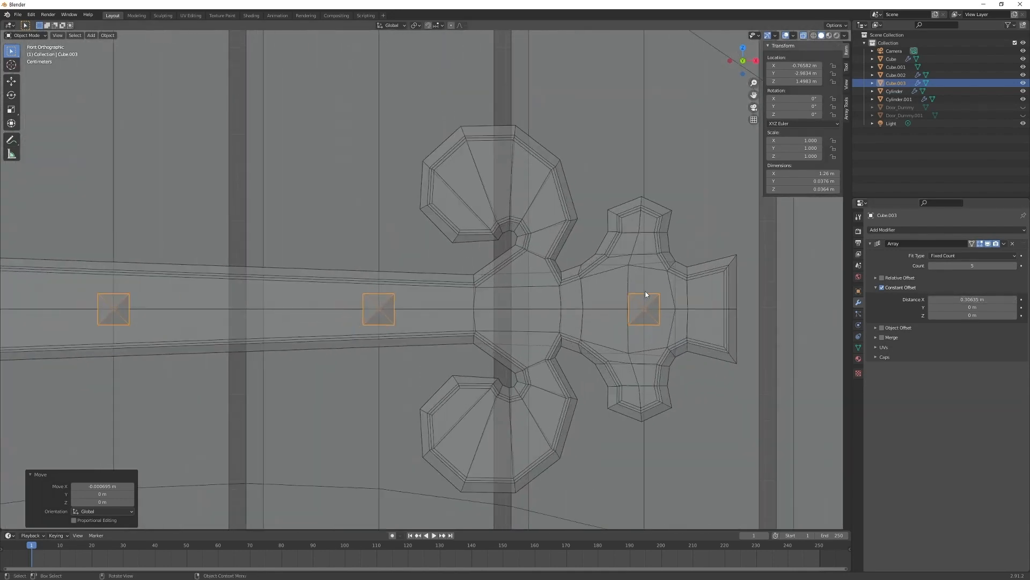
pyautogui.scroll(-10, 512, 338)
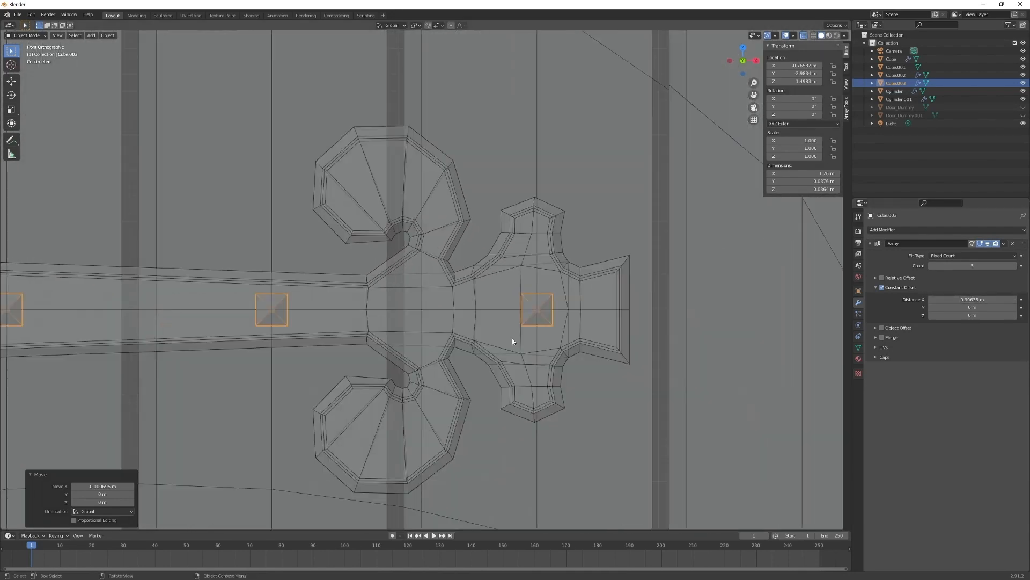
# - Apply the studs' Array modifier and join the studs with the strap hinge into one object
pyautogui.moveTo(443, 339); pyautogui.dragTo(500, 300, button='middle')
pyautogui.moveTo(499, 299); pyautogui.dragTo(474, 299, button='middle')
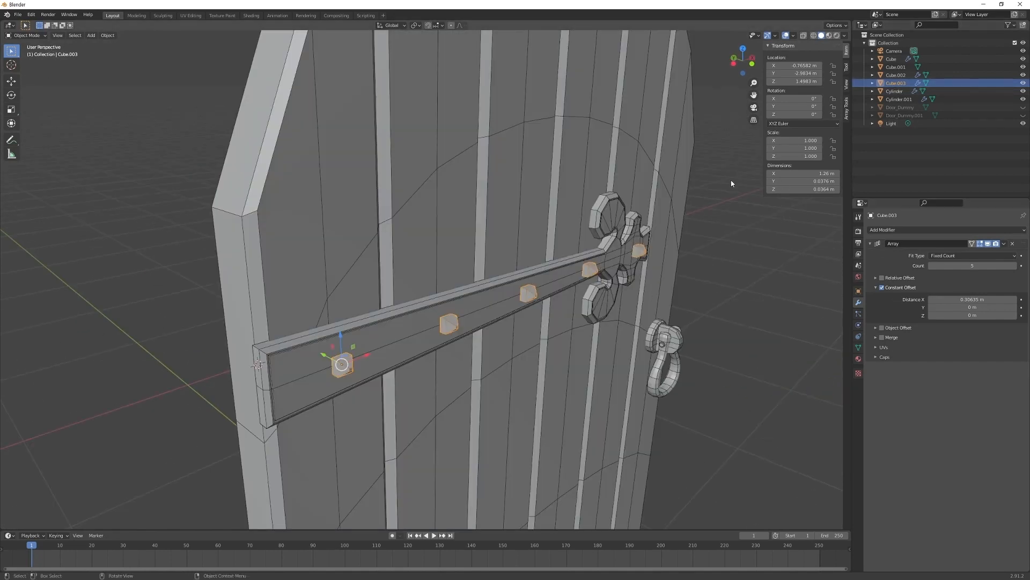
pyautogui.hotkey('ctrl', 'a')
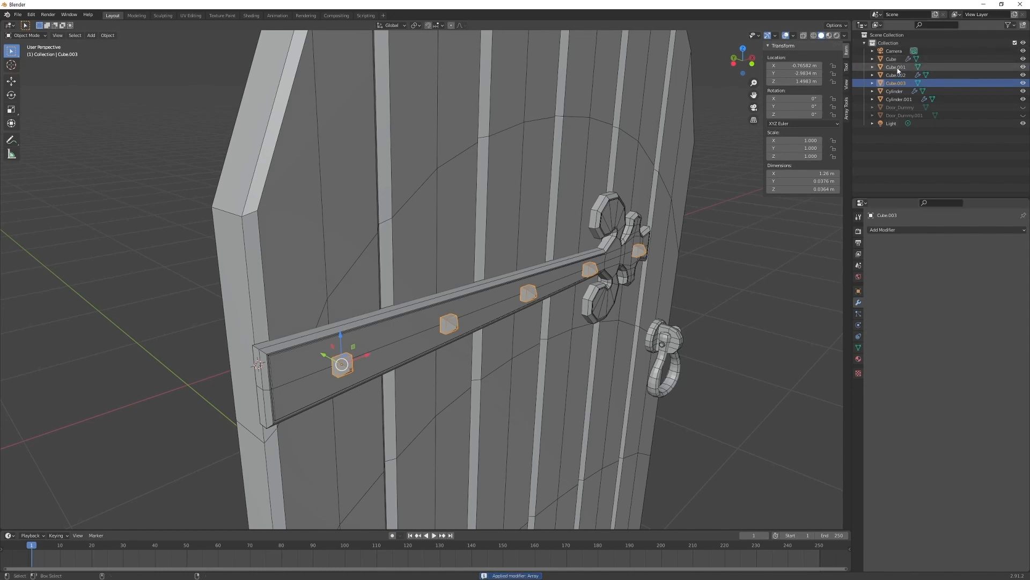
pyautogui.keyDown('ctrl'); pyautogui.click(898, 69); pyautogui.keyUp('ctrl')
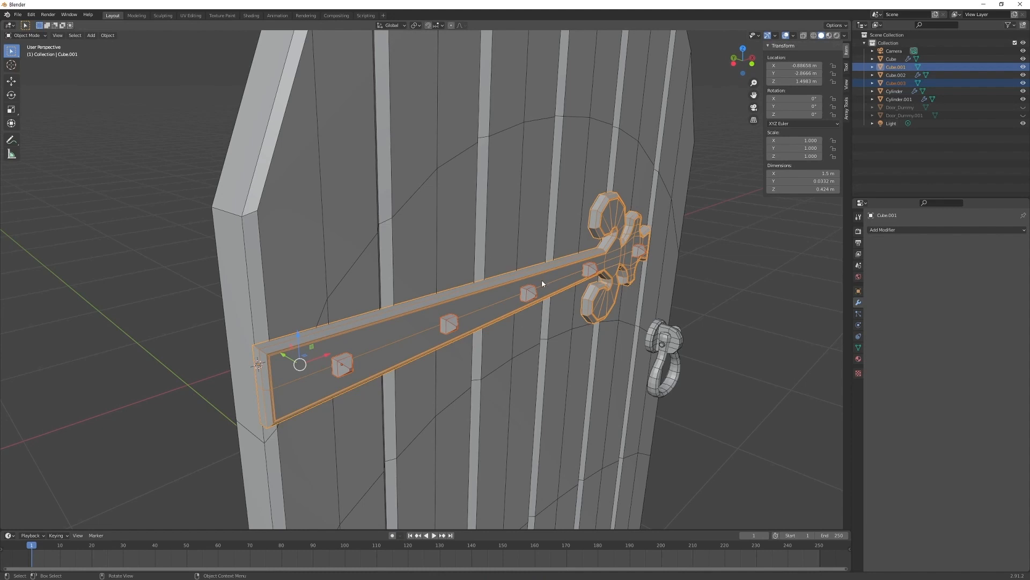
pyautogui.hotkey('ctrl', 'j')
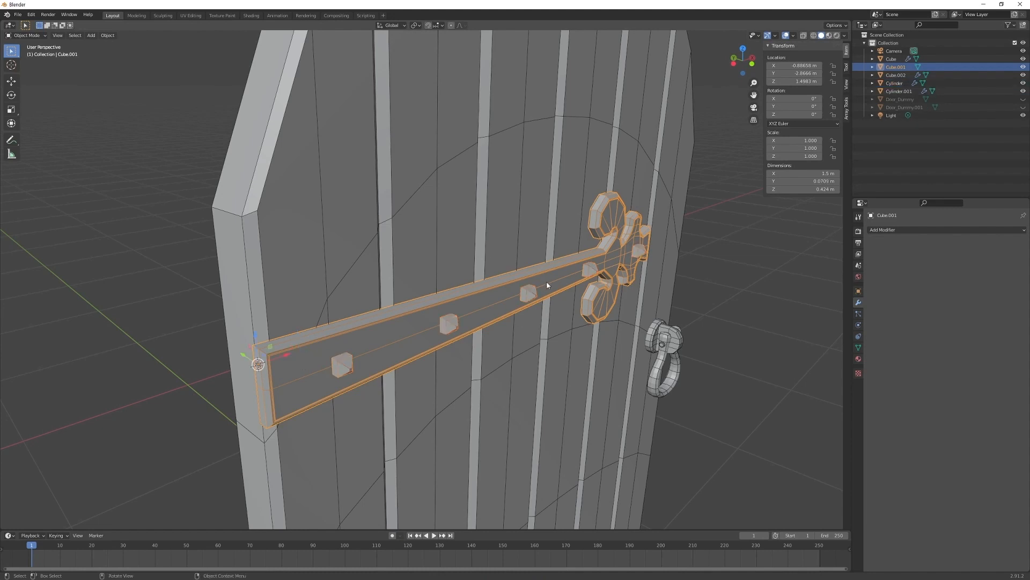
# - Add a Mirror modifier to the joined hinge and change its mirror axis from X to Z
pyautogui.moveTo(613, 275); pyautogui.dragTo(571, 279, button='middle')
pyautogui.scroll(-3, 549, 271)
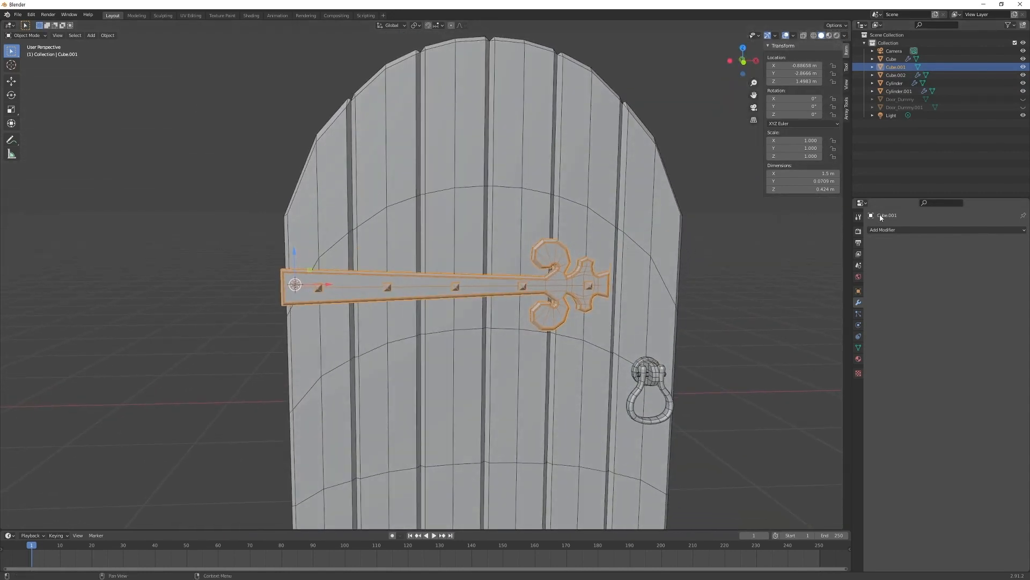
pyautogui.click(885, 229)
pyautogui.click(872, 315)
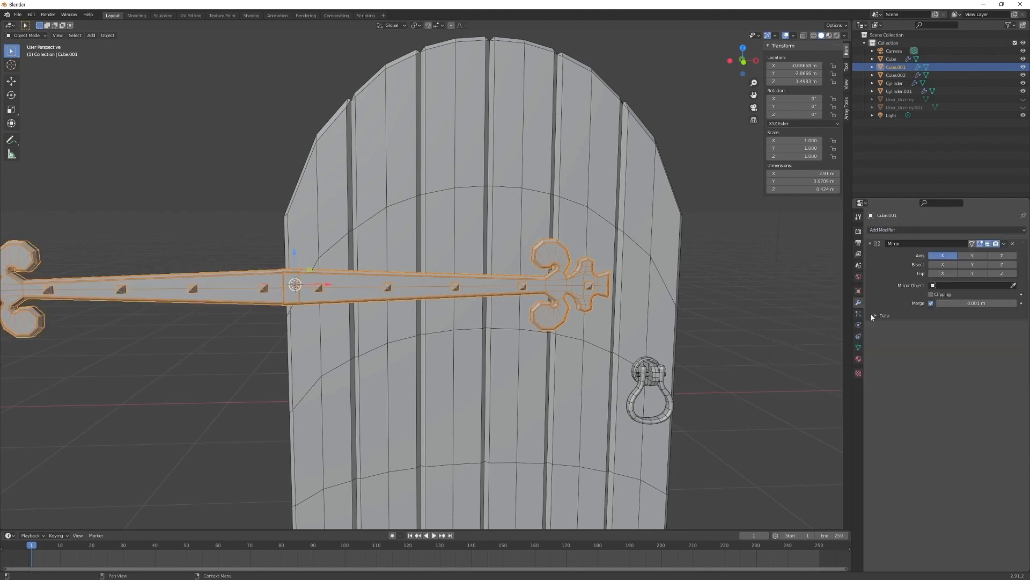
pyautogui.click(943, 256)
pyautogui.click(1002, 256)
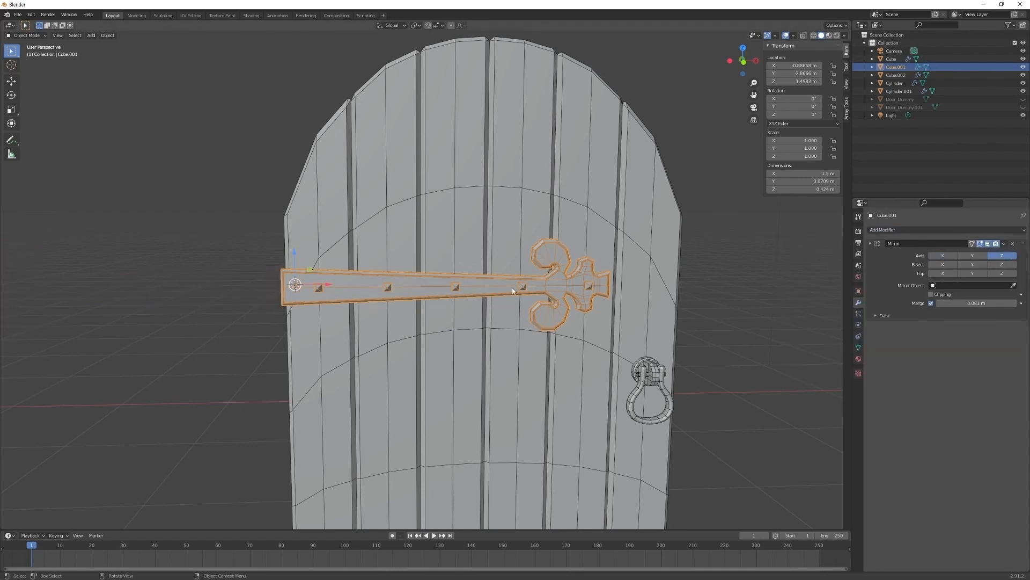
pyautogui.press('KP_1')
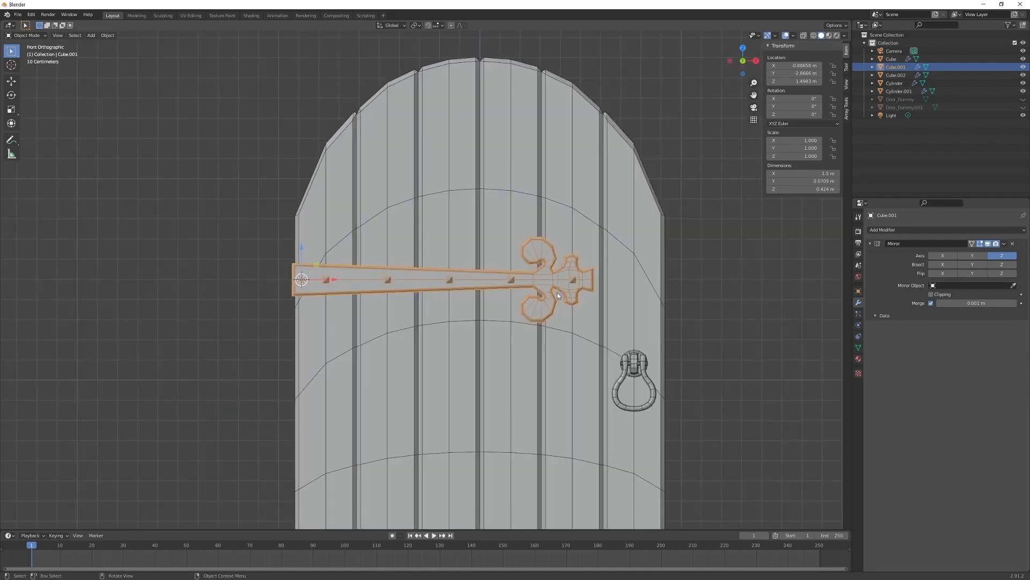
# - Lower the hinge object about 0.495 m and raise its mesh about 0.635 m along Z in Edit Mode, separating the two mirrored hinges
pyautogui.scroll(-2, 504, 239)
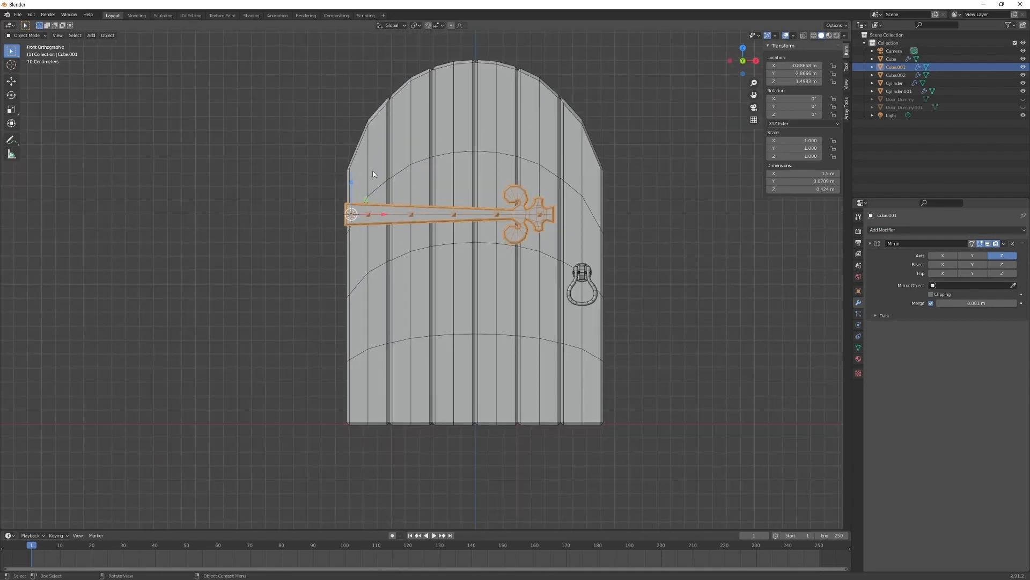
pyautogui.moveTo(350, 185); pyautogui.dragTo(351, 254)
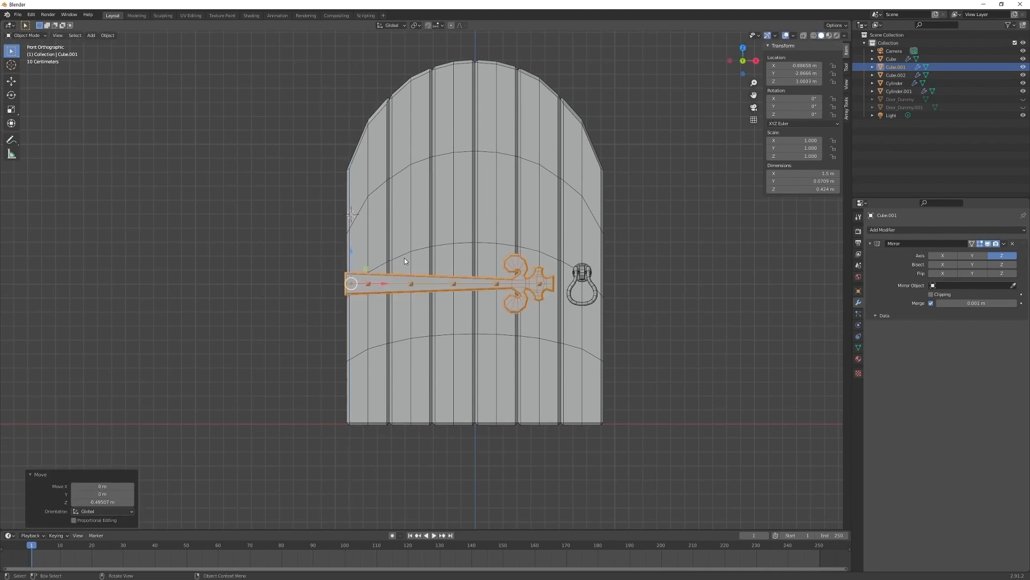
pyautogui.press('Tab')
pyautogui.press('a')
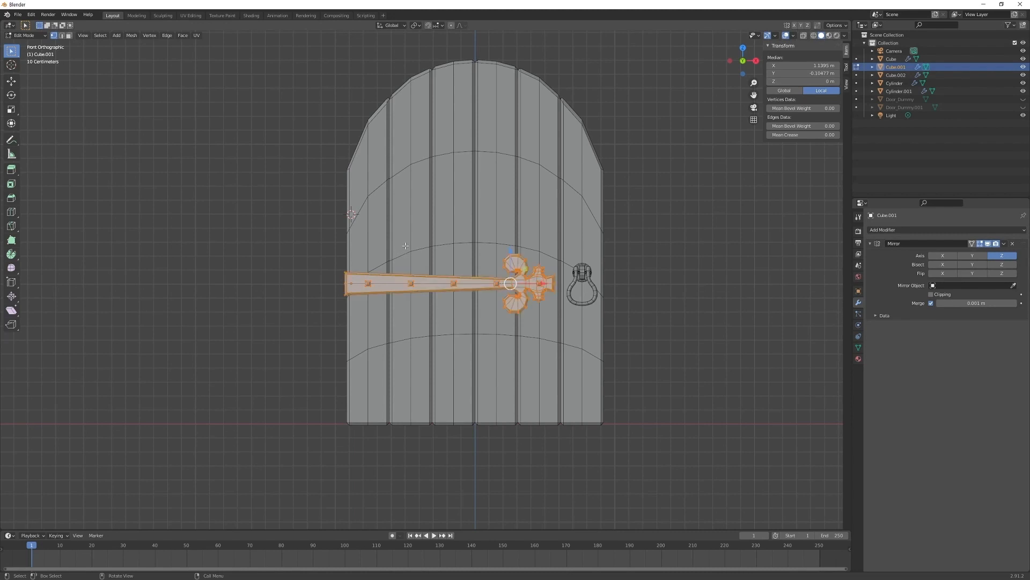
pyautogui.press('g')
pyautogui.press('z')
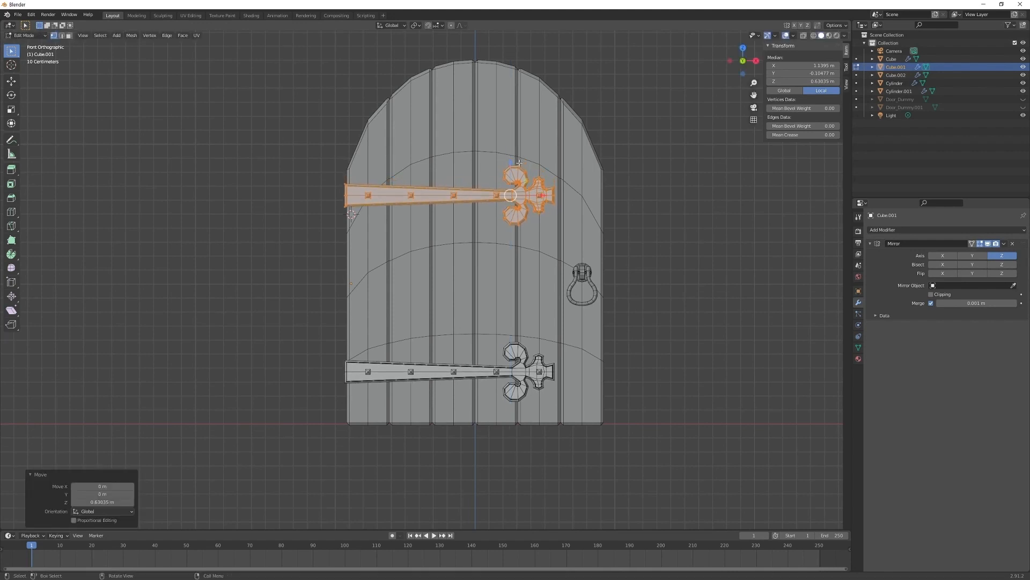
pyautogui.click(519, 162)
# - Raise the mirrored hinge pair about 0.037 m along Z in Object Mode
pyautogui.press('Tab')
pyautogui.press('g')
pyautogui.press('z')
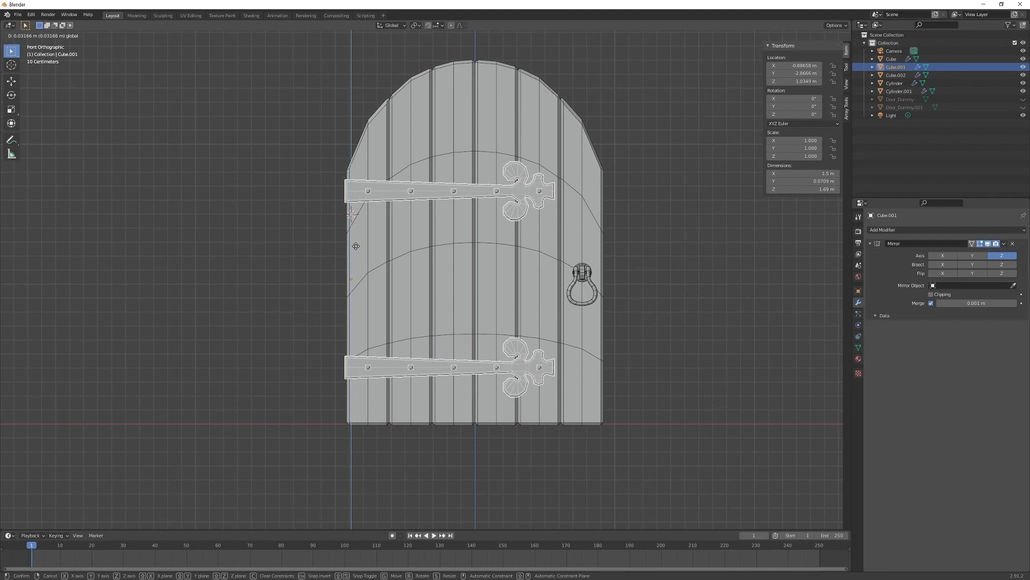
pyautogui.click(356, 244)
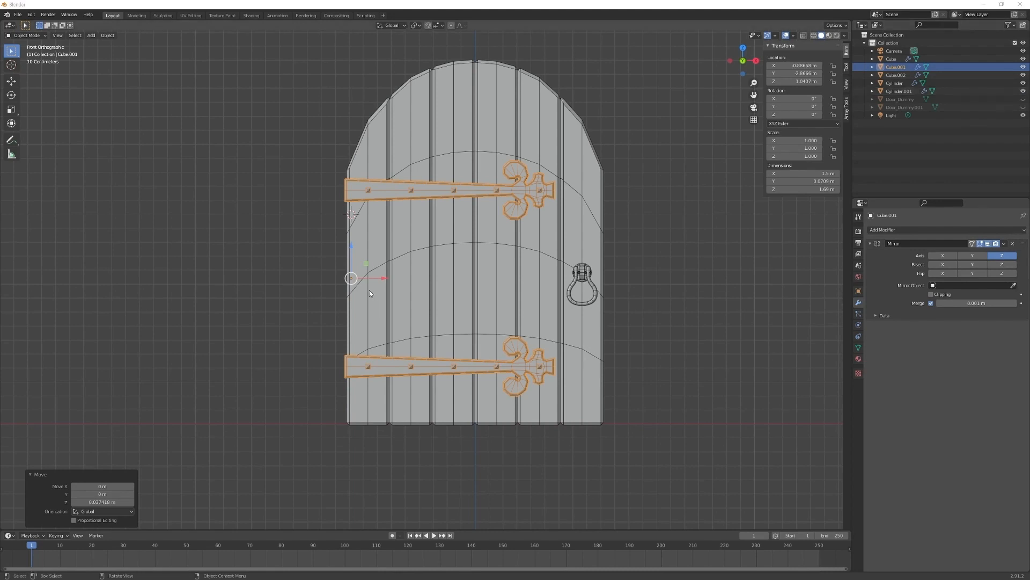
# - Rename the hinge object as Metal
pyautogui.doubleClick(895, 66)
pyautogui.write('Metal')
pyautogui.press('Return')
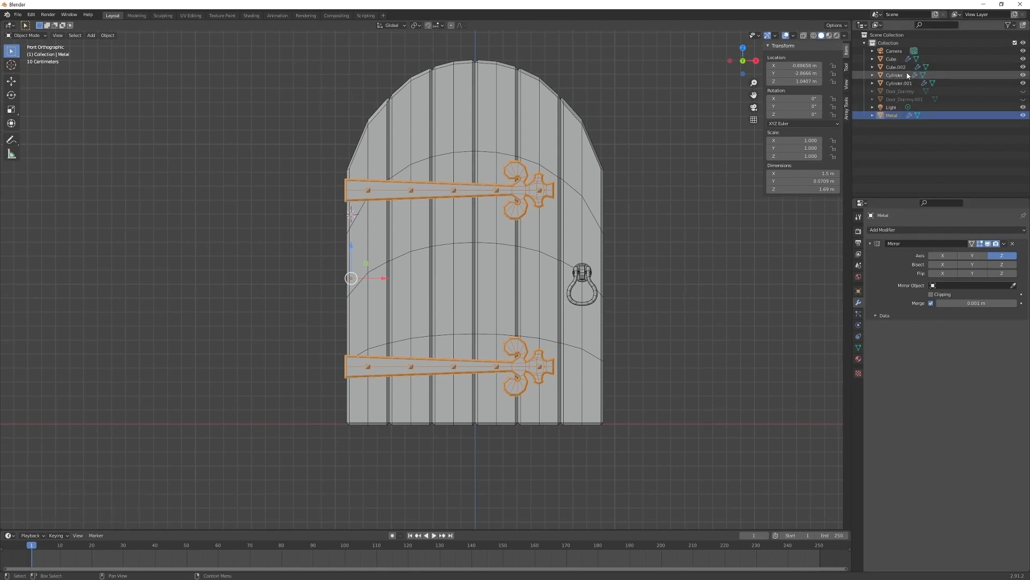
# - Raise the hinge pair about 0.072 m and shift its mesh down along Z in Edit Mode to bring the mirrored hinges closer together
pyautogui.moveTo(356, 245); pyautogui.dragTo(517, 235)
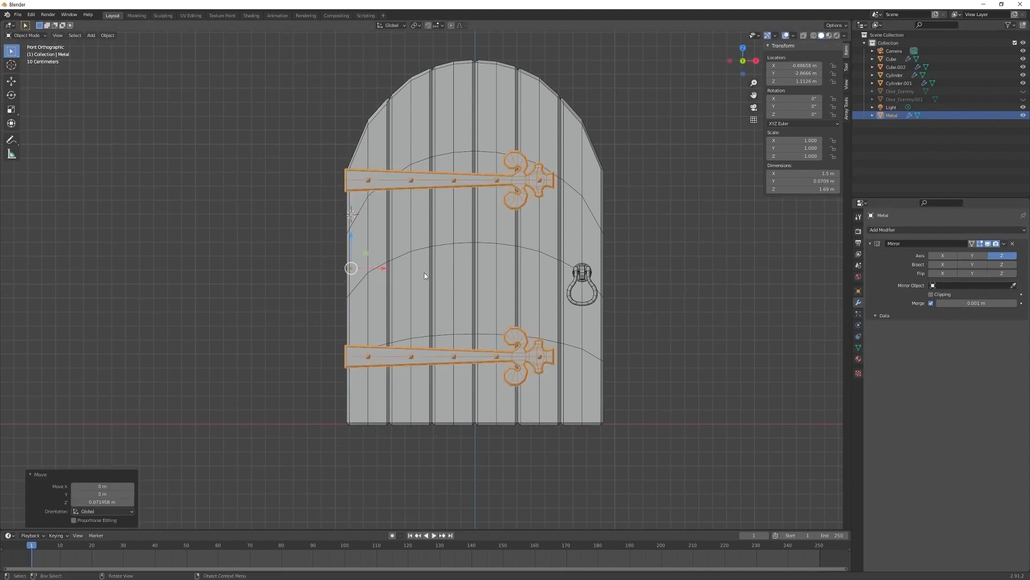
pyautogui.press('Tab')
pyautogui.press('g')
pyautogui.press('z')
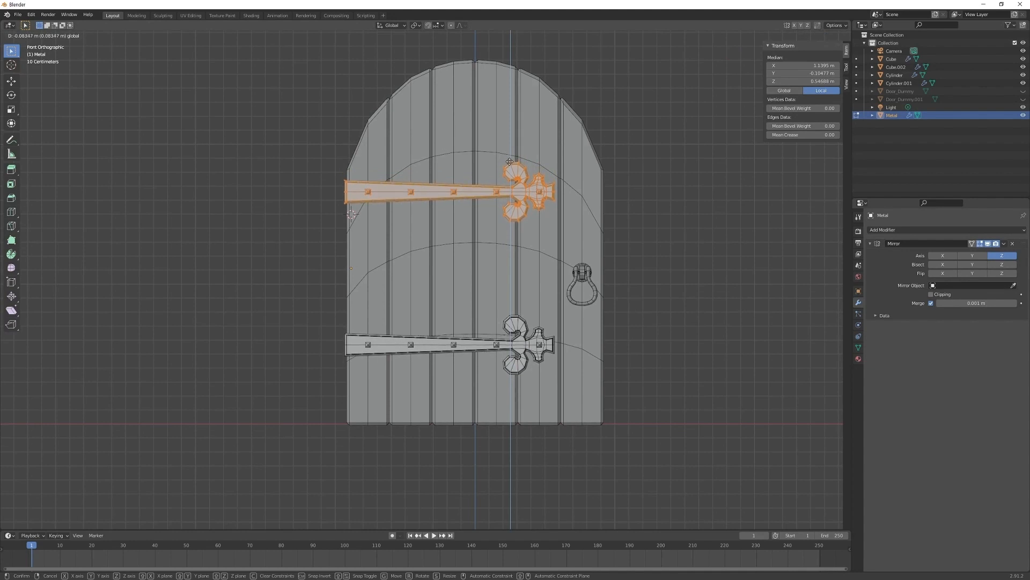
pyautogui.click(660, 199)
pyautogui.press('Tab')
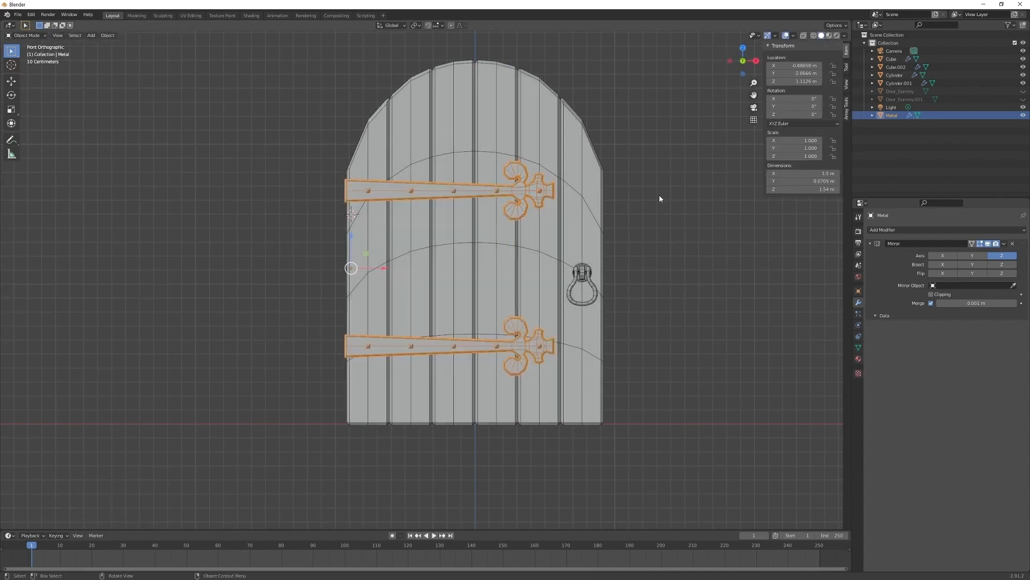
# - Rename the door planks object as FrontDoor
pyautogui.click(587, 399)
pyautogui.doubleClick(892, 58)
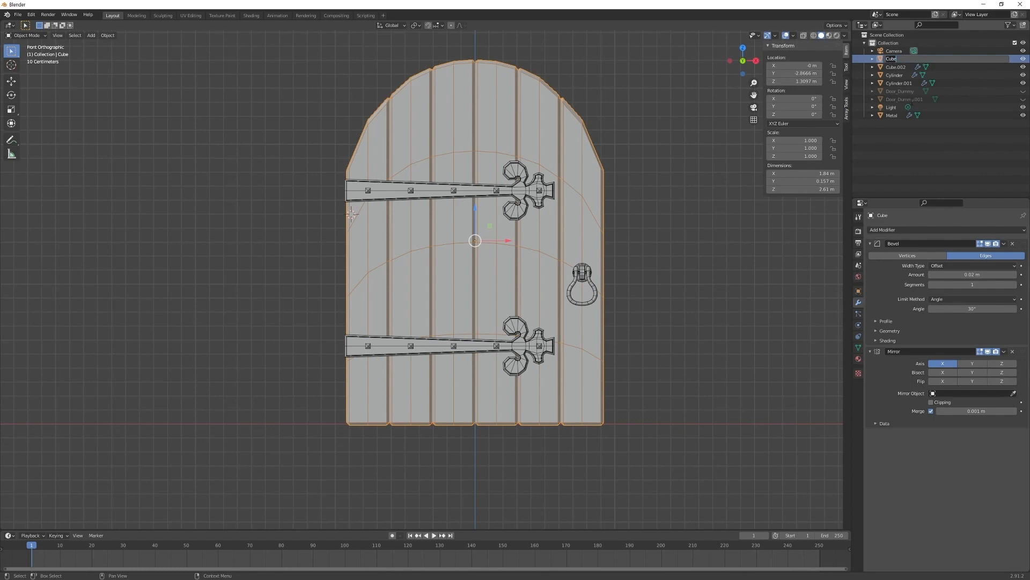
pyautogui.write('Door')
pyautogui.press('Return')
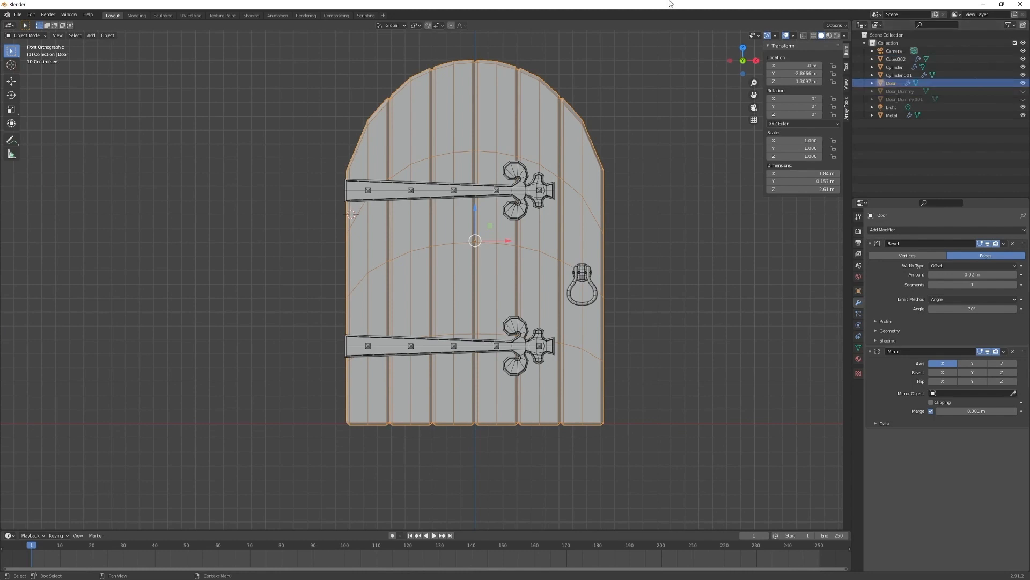
pyautogui.doubleClick(899, 83)
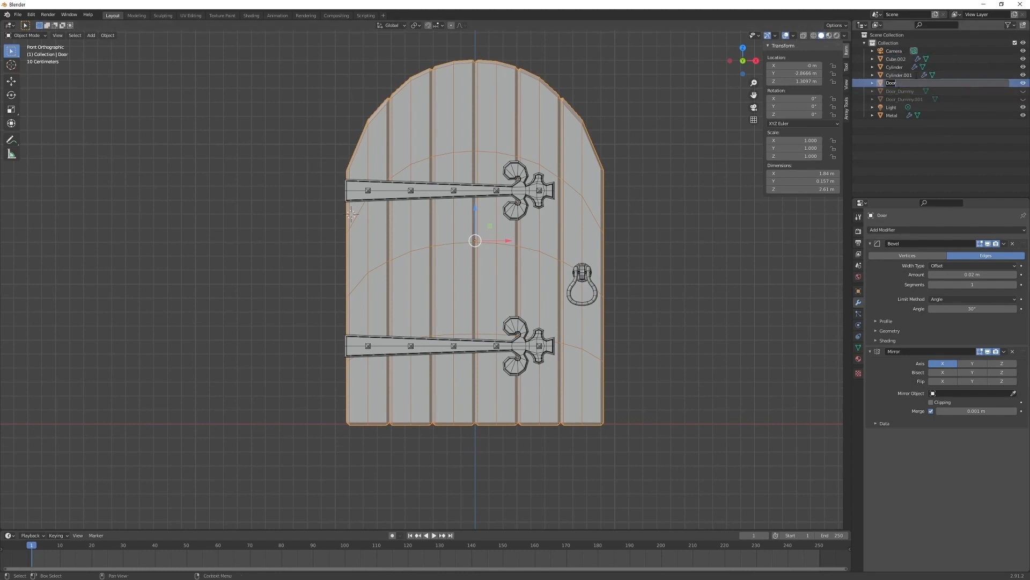
pyautogui.press('Home')
pyautogui.write('F')
pyautogui.press('Return')
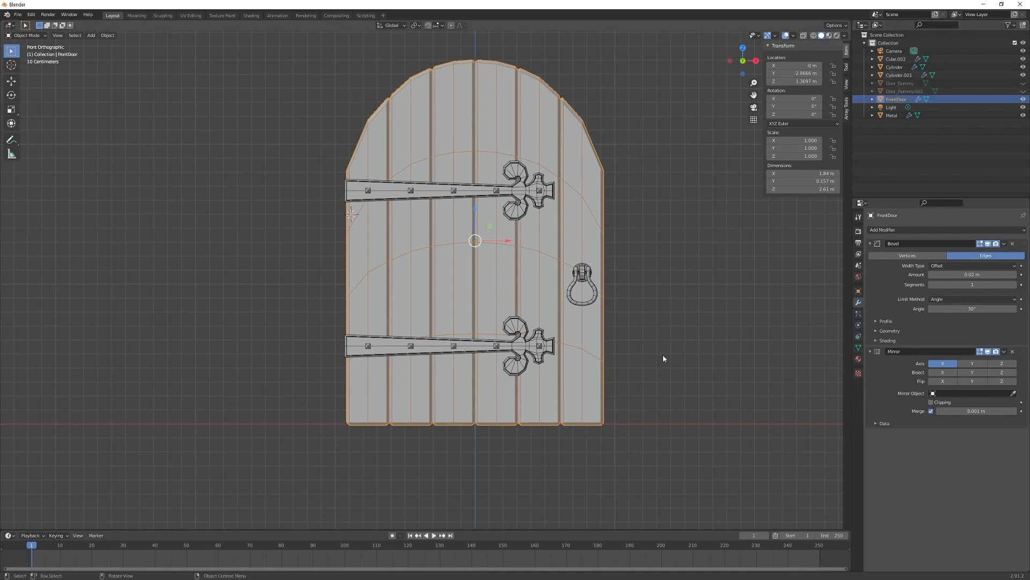
# - Snap the 3D cursor to the door's origin and add a 2 m cube there
pyautogui.click(710, 372)
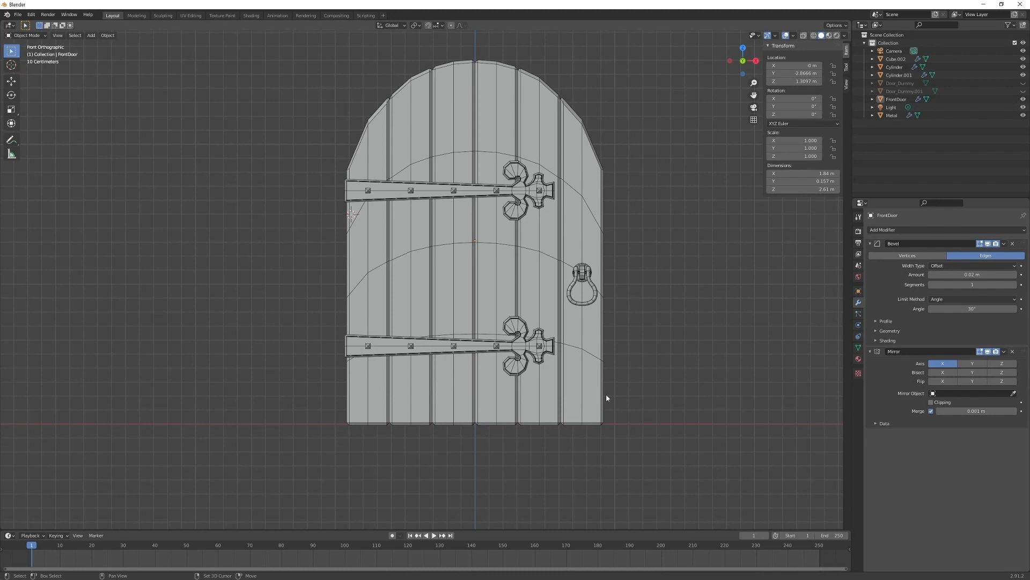
pyautogui.click(527, 300)
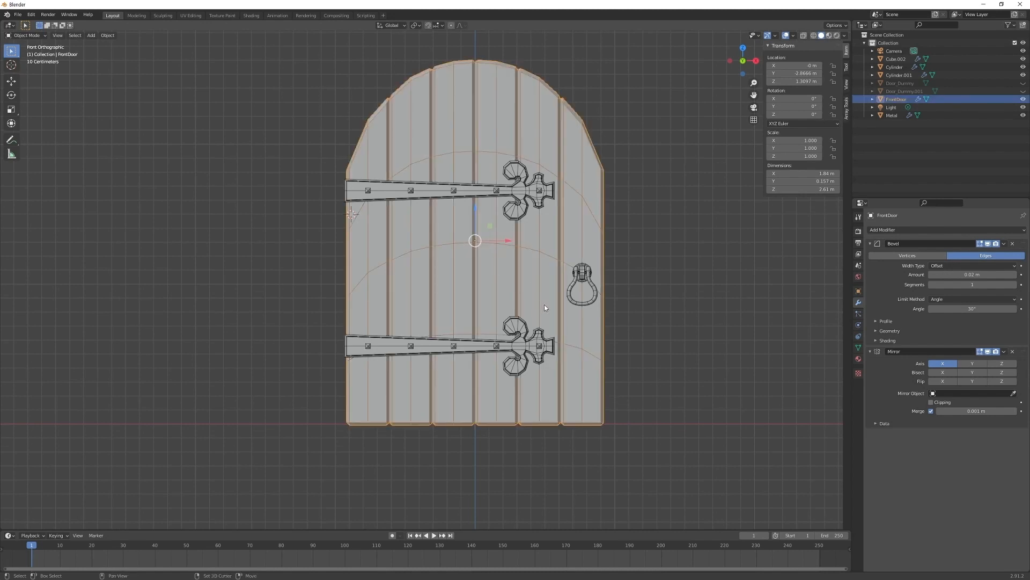
pyautogui.hotkey('shift', 'a')
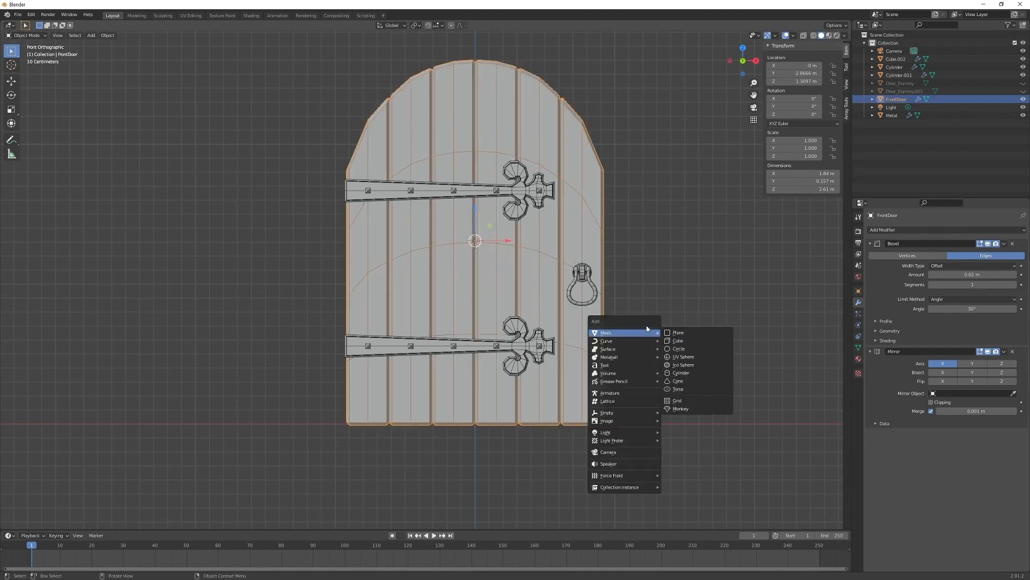
pyautogui.moveTo(644, 333)
pyautogui.click(700, 341)
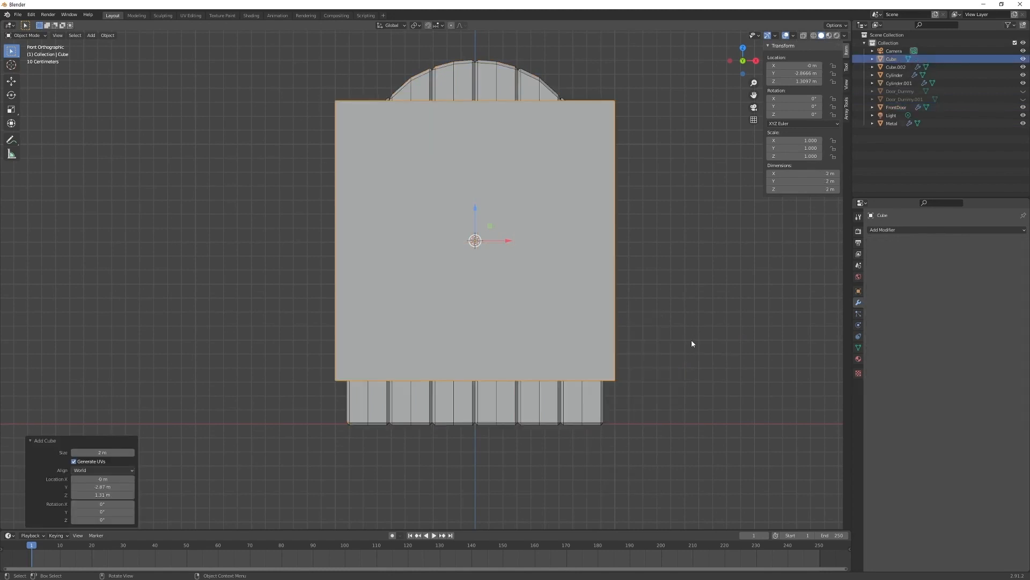
# - Lower the cube and, with X-ray on, move its bottom and top vertices to form a low board across the door's base
pyautogui.moveTo(475, 210); pyautogui.dragTo(486, 375)
pyautogui.hotkey('alt', 'z')
pyautogui.press('Tab')
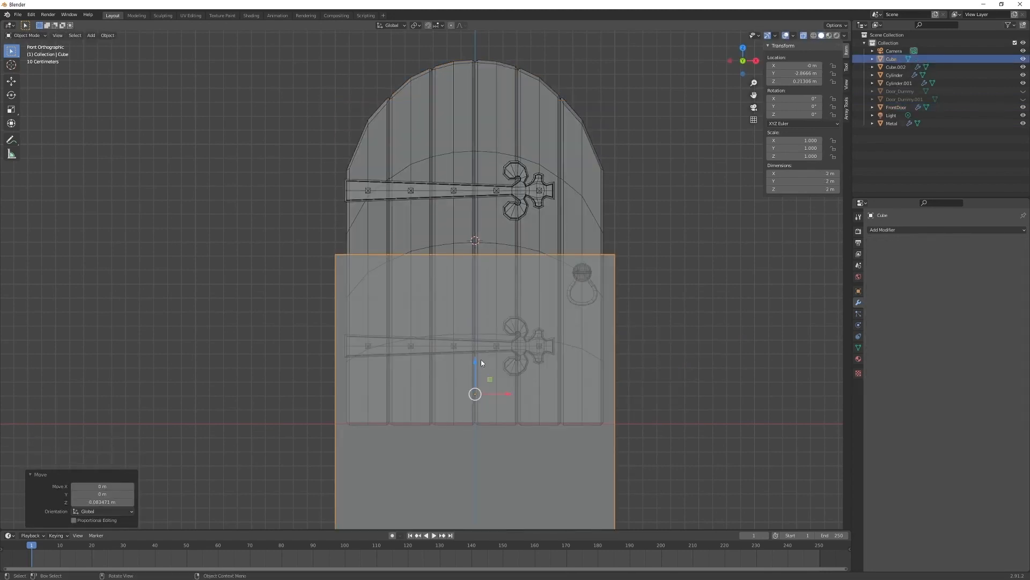
pyautogui.scroll(-3, 560, 382)
pyautogui.moveTo(301, 387); pyautogui.dragTo(746, 514)
pyautogui.moveTo(454, 397); pyautogui.dragTo(459, 337)
pyautogui.moveTo(652, 230); pyautogui.dragTo(276, 296)
pyautogui.moveTo(454, 233); pyautogui.dragTo(457, 317)
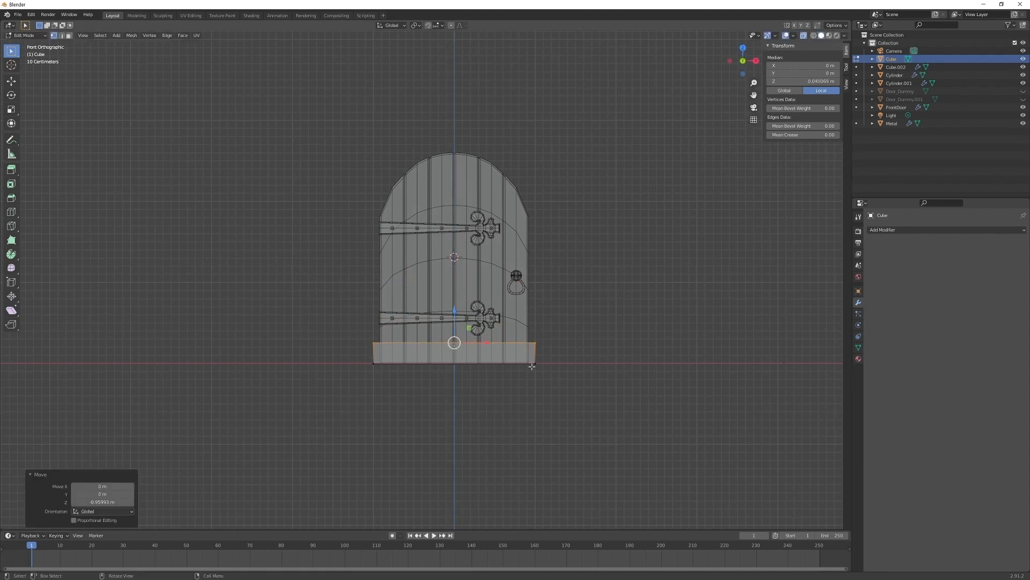
# - Scale the board along X to about 0.93, slightly wider than the door, and lower its bottom edge about 0.004 m
pyautogui.scroll(3, 530, 367)
pyautogui.moveTo(247, 203); pyautogui.dragTo(733, 362)
pyautogui.scroll(4, 561, 287)
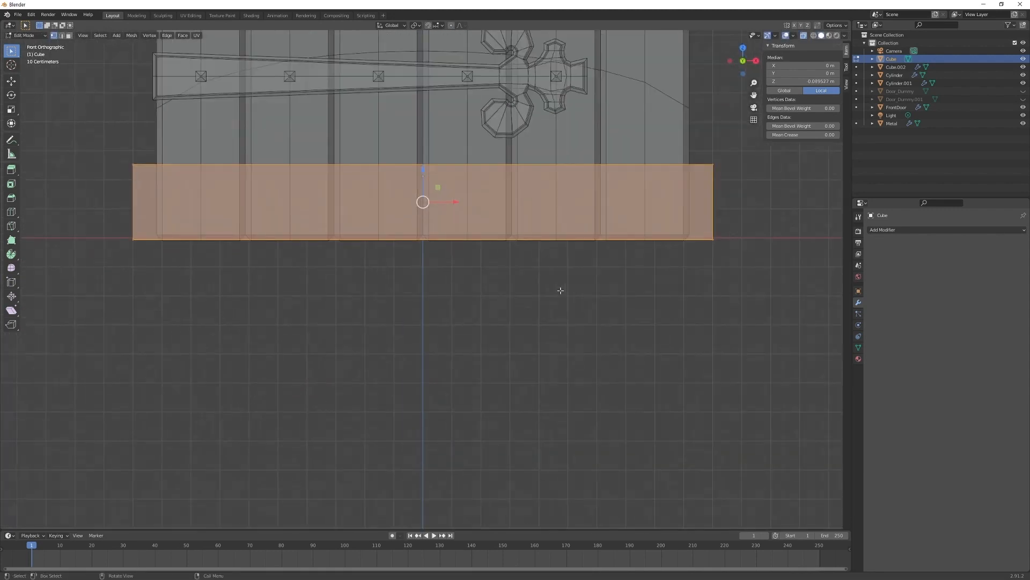
pyautogui.press('s')
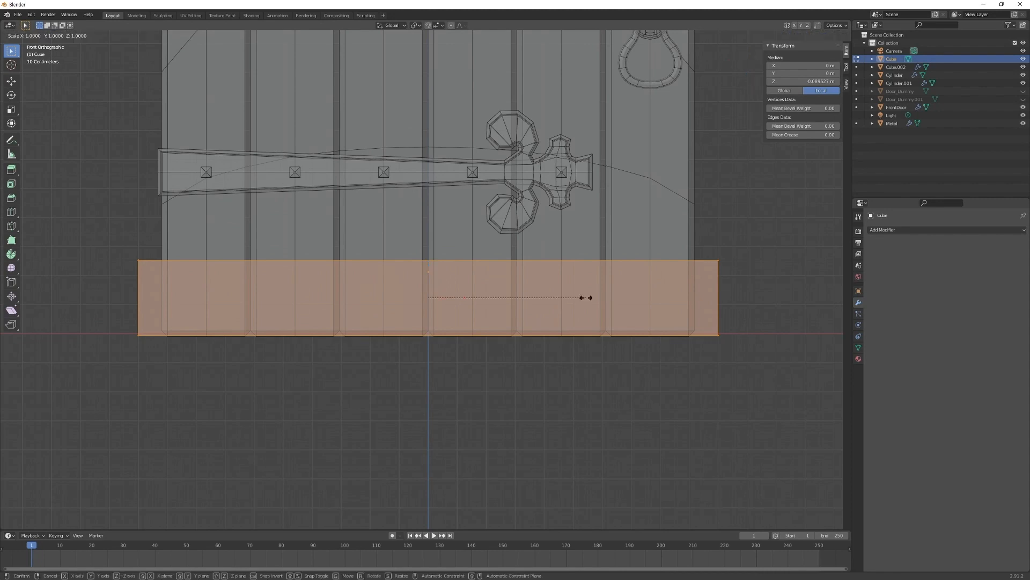
pyautogui.press('x')
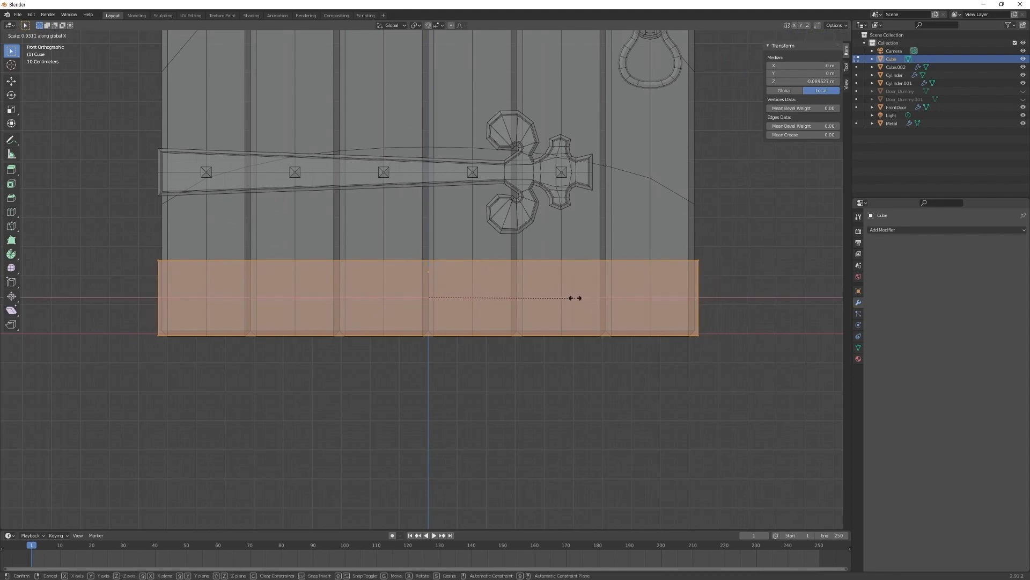
pyautogui.click(573, 298)
pyautogui.moveTo(101, 319); pyautogui.dragTo(816, 439)
pyautogui.moveTo(430, 311); pyautogui.dragTo(430, 313)
# - In right view, move the board's back face about 1.08 m to the door's front surface and its front face about 0.88 m toward the door
pyautogui.press('KP_3')
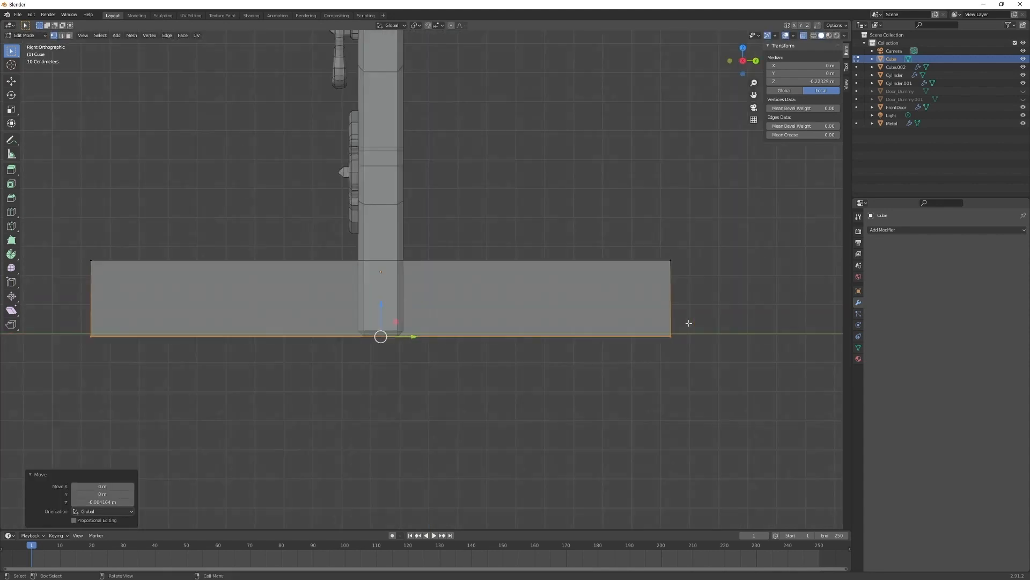
pyautogui.moveTo(709, 294); pyautogui.dragTo(597, 339)
pyautogui.press('g')
pyautogui.press('y')
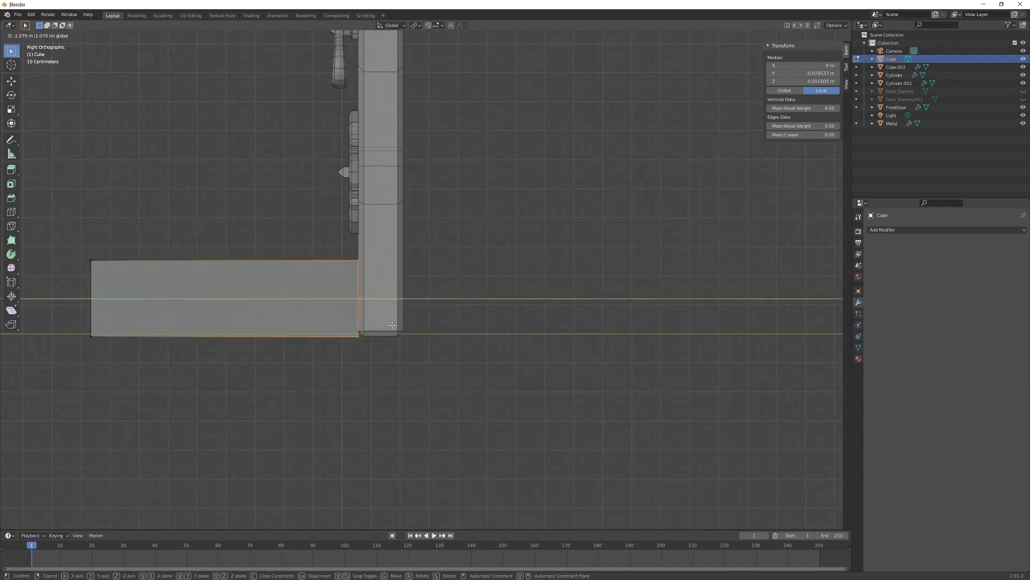
pyautogui.click(393, 326)
pyautogui.moveTo(67, 235); pyautogui.dragTo(144, 379)
pyautogui.press('g')
pyautogui.press('y')
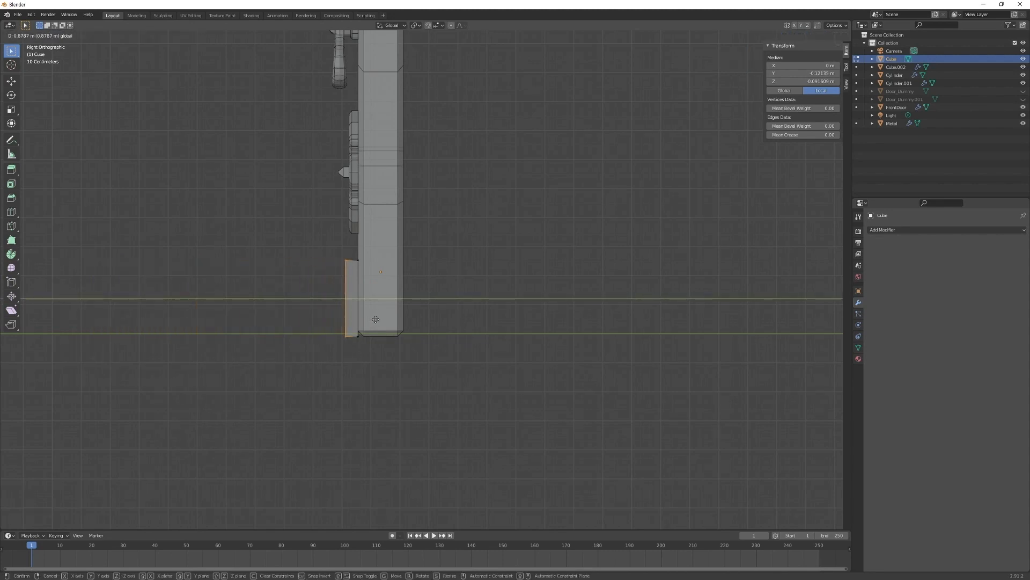
pyautogui.click(376, 319)
# - Cut a horizontal edge loop around the board and center it with a slide factor of 0
pyautogui.scroll(4, 373, 324)
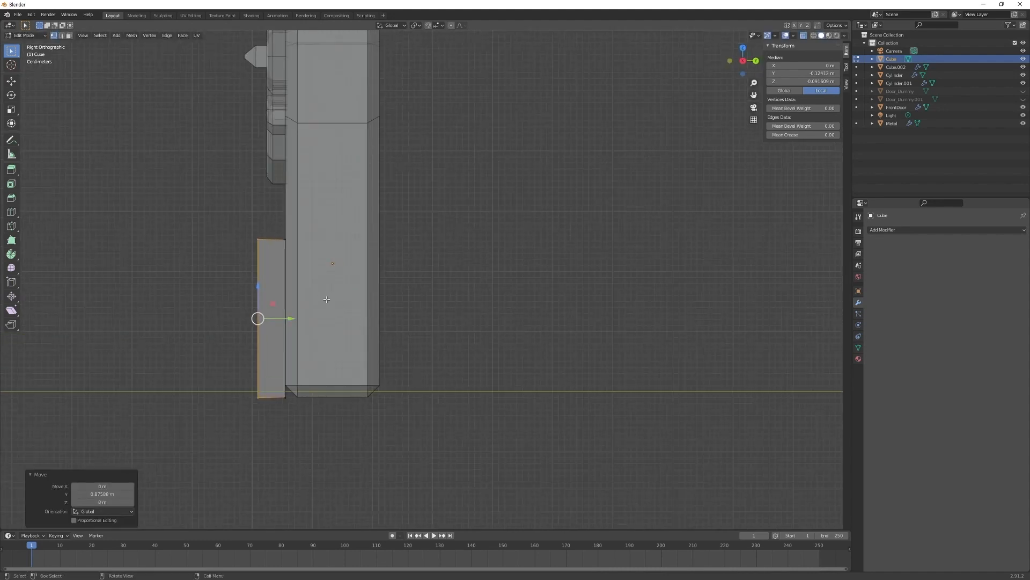
pyautogui.hotkey('ctrl', 'r')
pyautogui.press('Escape')
pyautogui.hotkey('ctrl', 'r')
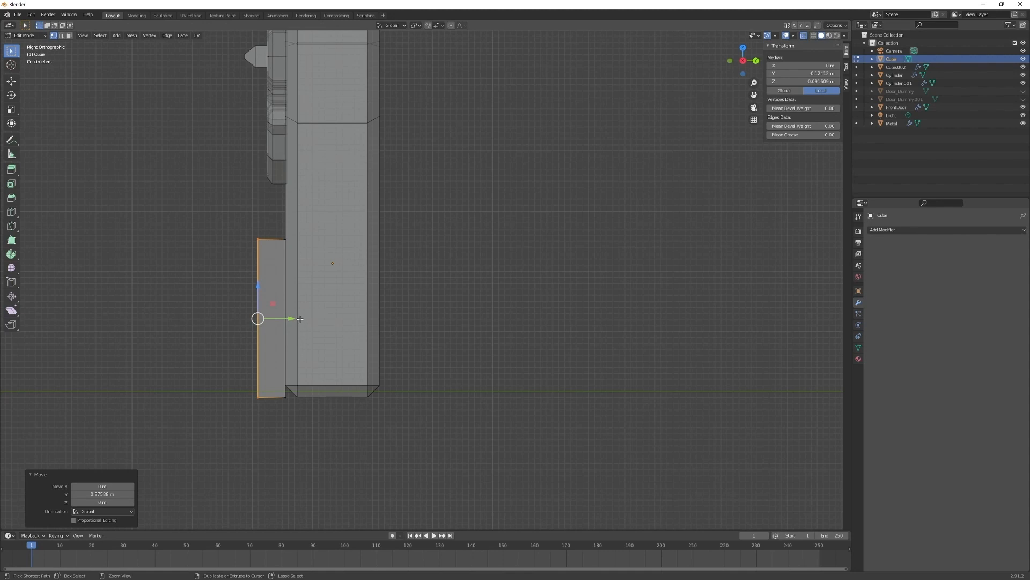
pyautogui.click(285, 317)
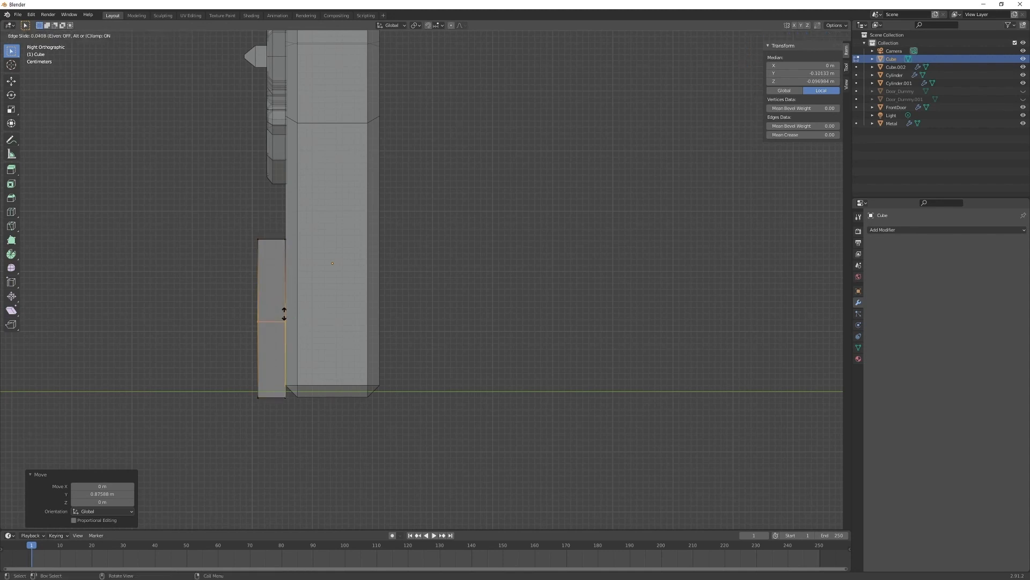
pyautogui.click(284, 314)
pyautogui.click(108, 483)
pyautogui.write('0')
pyautogui.press('Return')
# - Bevel the board's central edge loop into a wide band with a width of about 0.088 m
pyautogui.moveTo(143, 373); pyautogui.dragTo(362, 345, button='middle')
pyautogui.press('2')
pyautogui.scroll(-2, 463, 357)
pyautogui.hotkey('ctrl', 'b')
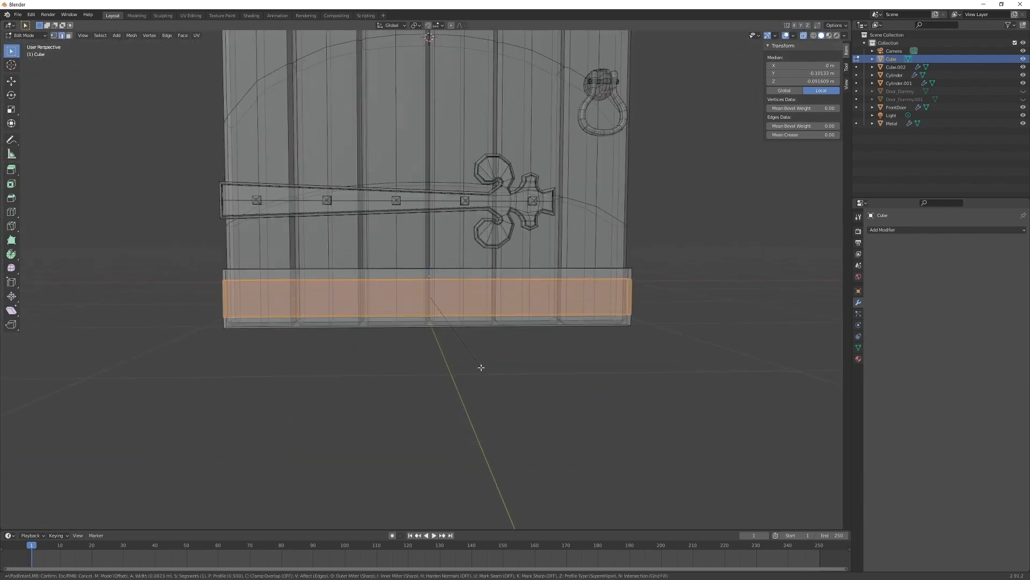
pyautogui.click(481, 368)
# - Add two evenly spaced horizontal edge loops within the board's central band
pyautogui.moveTo(630, 230); pyautogui.dragTo(429, 271, button='middle')
pyautogui.hotkey('ctrl', 'r')
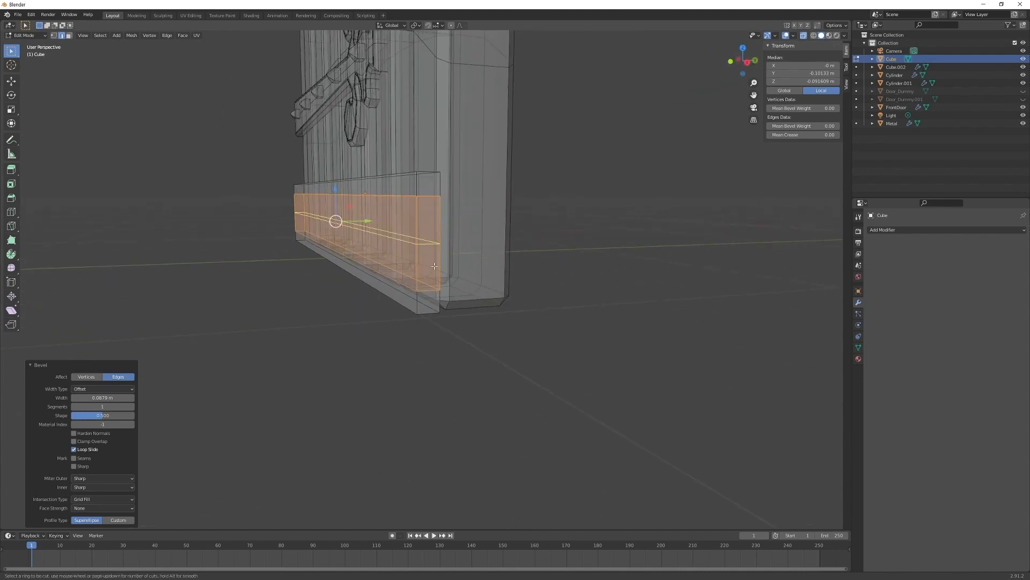
pyautogui.click(434, 266)
pyautogui.rightClick(435, 266)
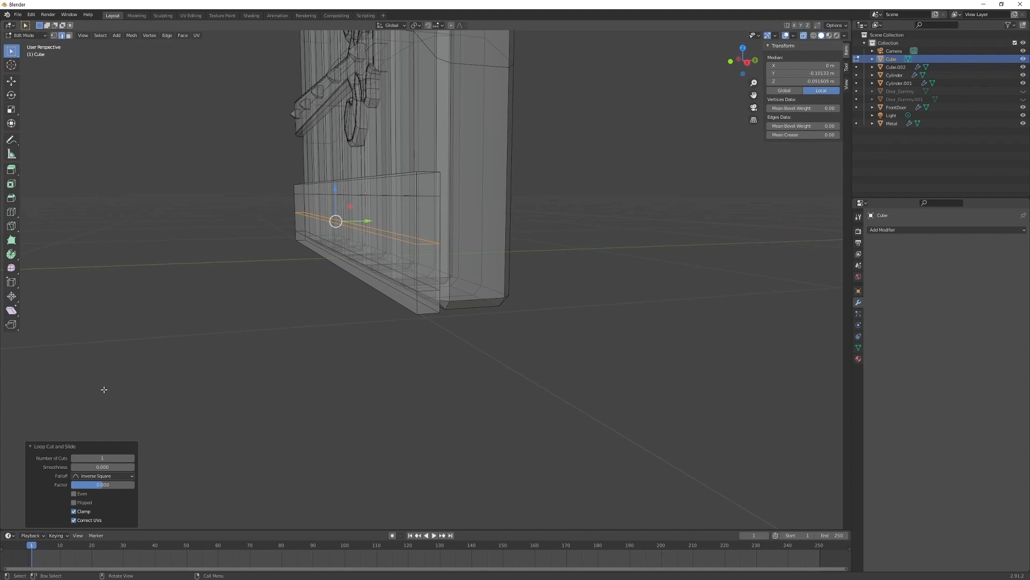
pyautogui.click(132, 458)
# - Bevel the board's outer upper and lower edge loops to a width of about 0.017 m
pyautogui.keyDown('alt'); pyautogui.click(431, 196); pyautogui.keyUp('alt')
pyautogui.hotkey('ctrl', 'b')
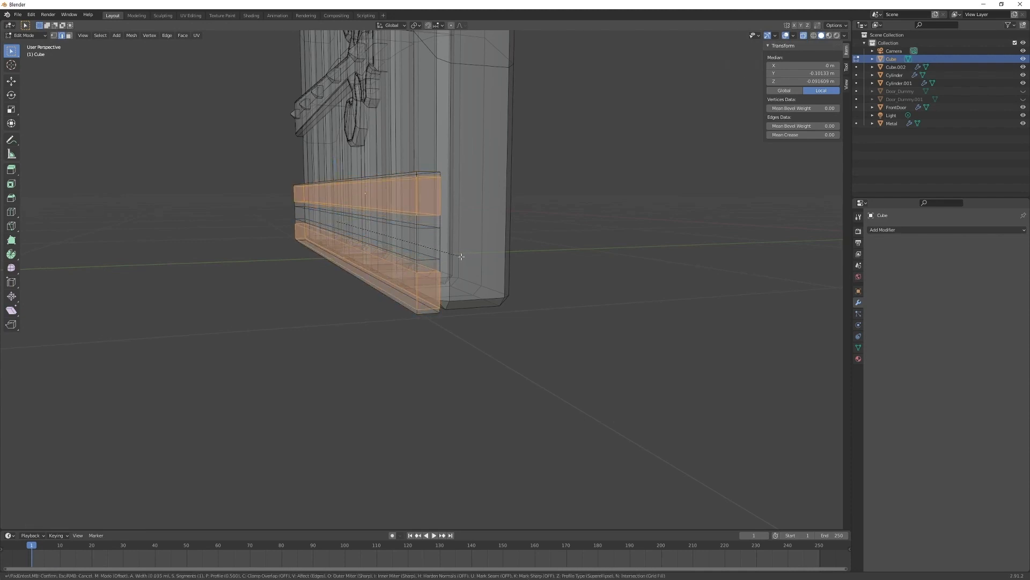
pyautogui.click(456, 252)
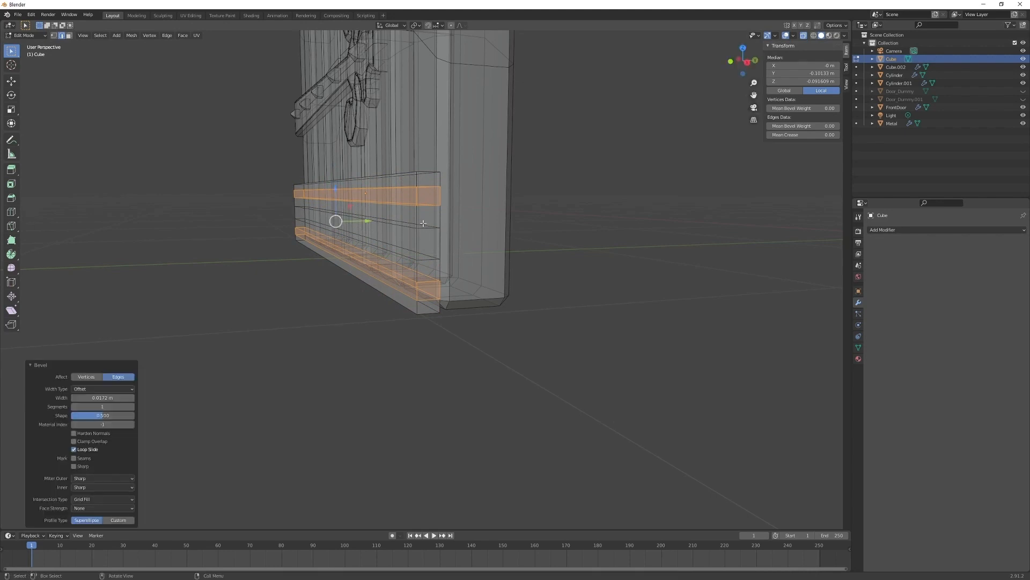
# - Try to move the front faces of the board's narrow upper and lower bands along Y
pyautogui.press('3')
pyautogui.click(377, 199)
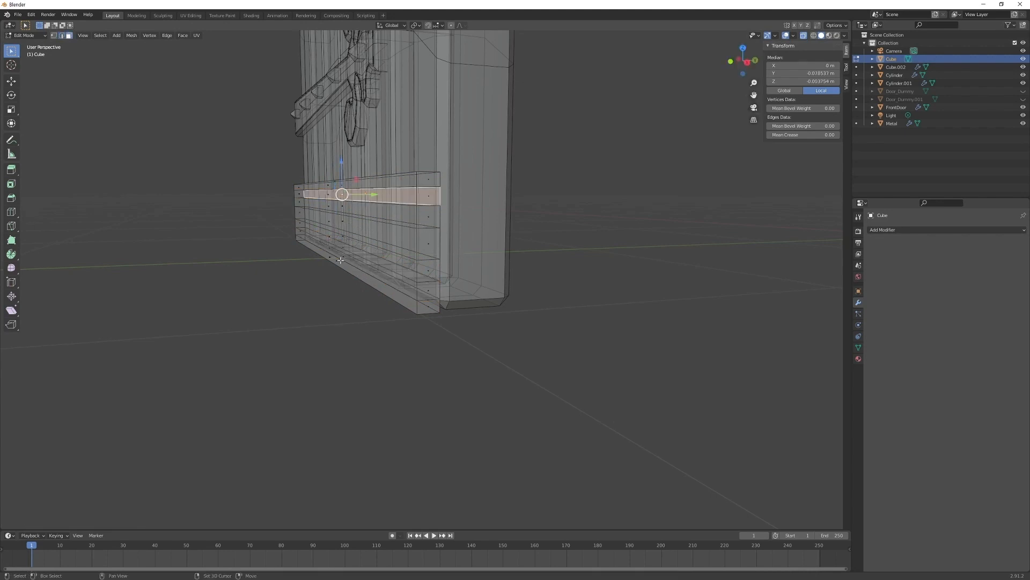
pyautogui.keyDown('shift'); pyautogui.click(400, 282); pyautogui.keyUp('shift')
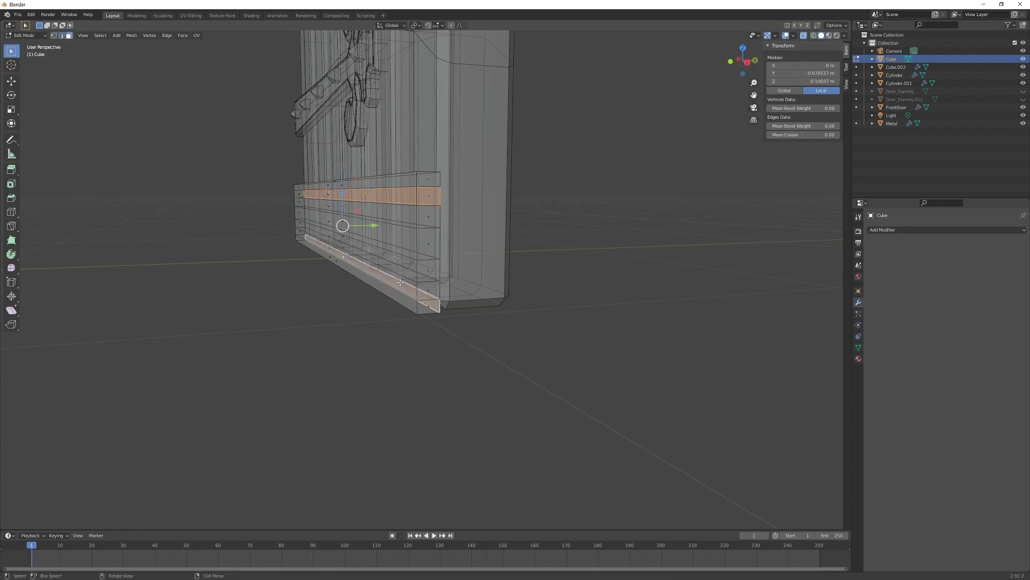
pyautogui.hotkey('alt', 'z')
pyautogui.click(329, 196)
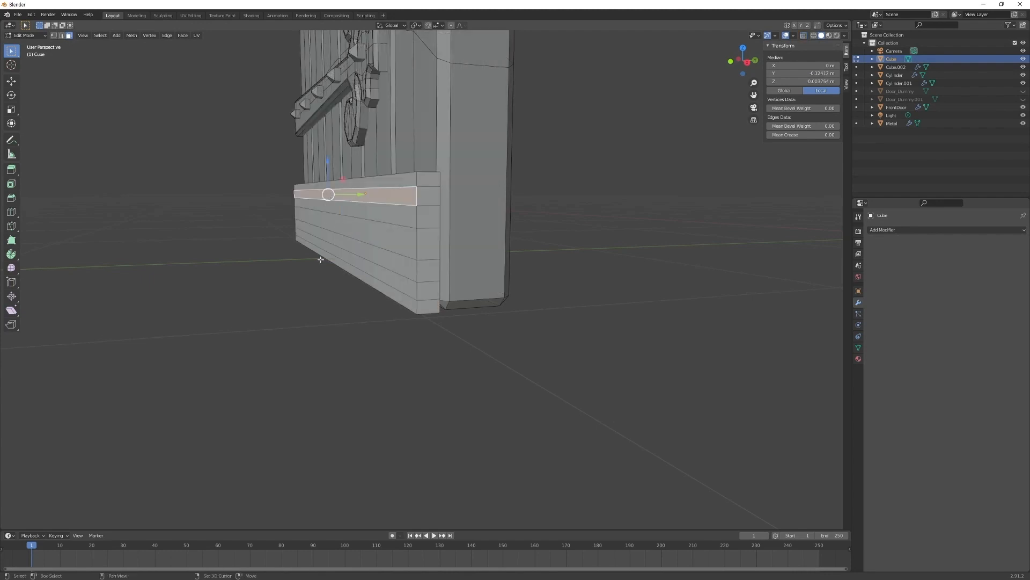
pyautogui.keyDown('shift'); pyautogui.click(327, 247); pyautogui.keyUp('shift')
pyautogui.press('KP_3')
pyautogui.scroll(6, 302, 182)
pyautogui.keyDown('shift'); pyautogui.moveTo(303, 183); pyautogui.dragTo(558, 299, button='middle'); pyautogui.keyUp('shift')
pyautogui.moveTo(425, 218); pyautogui.dragTo(391, 217)
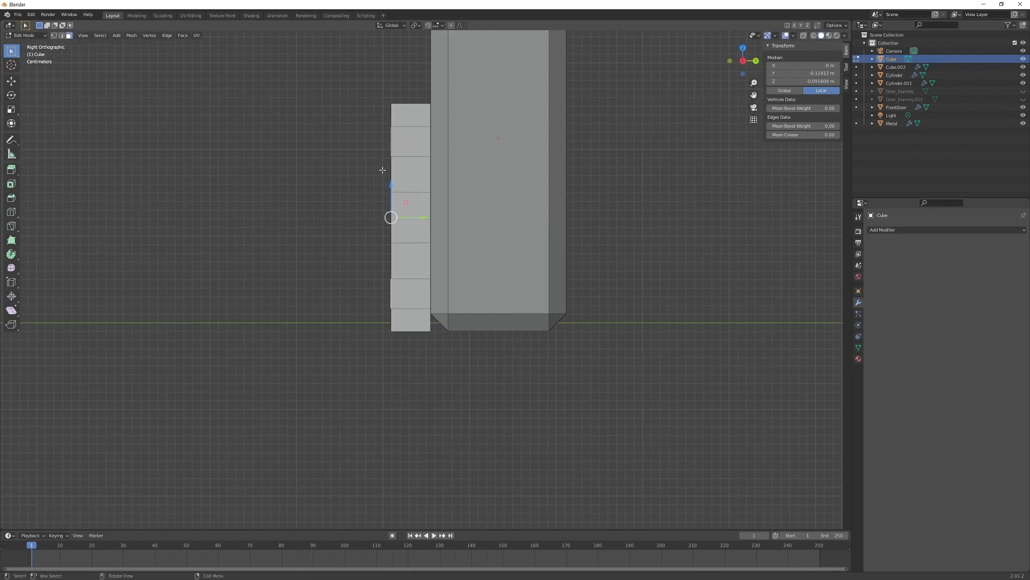
# - Recess the board's inner front faces about 0.017 m along Y, and pull the upper lip's front face in about 0.006 m
pyautogui.hotkey('alt', 'z')
pyautogui.moveTo(376, 162); pyautogui.dragTo(414, 184)
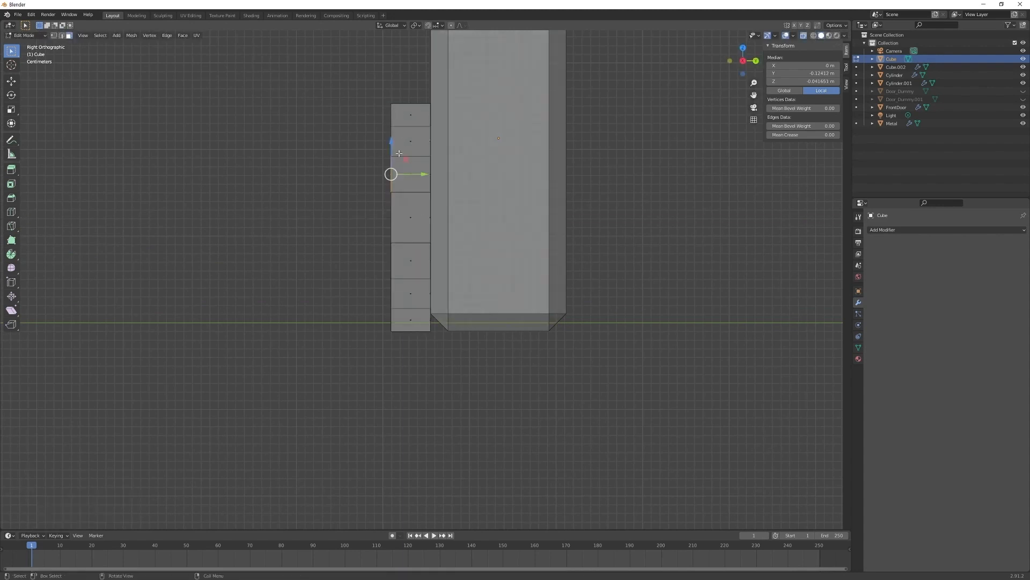
pyautogui.keyDown('shift'); pyautogui.click(397, 259); pyautogui.keyUp('shift')
pyautogui.moveTo(427, 217); pyautogui.dragTo(441, 220)
pyautogui.scroll(3, 406, 164)
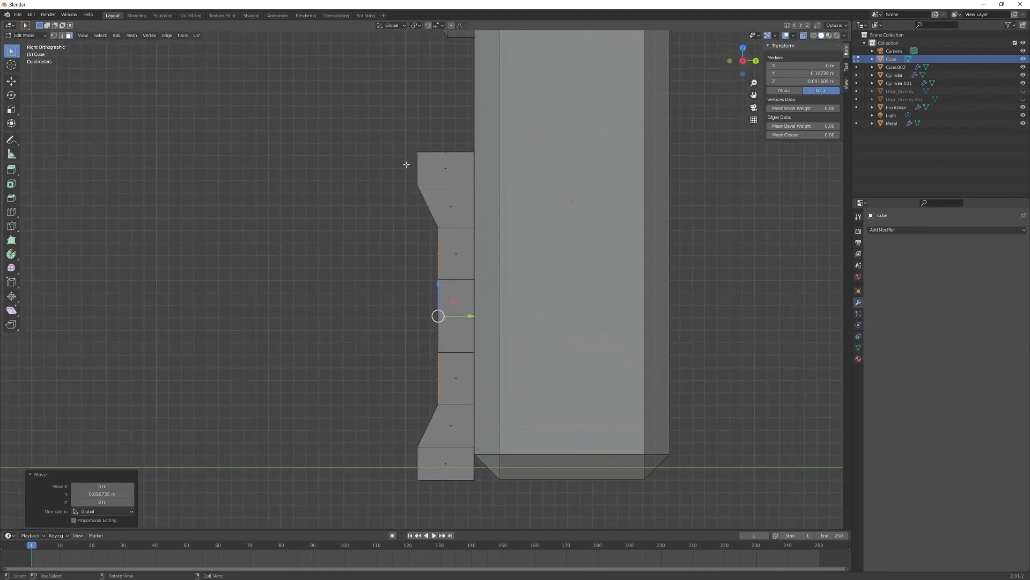
pyautogui.click(421, 167)
pyautogui.moveTo(448, 167); pyautogui.dragTo(455, 169)
# - Bevel the two edge loops in the board's recessed middle to a width of about 0.012 m
pyautogui.press('2')
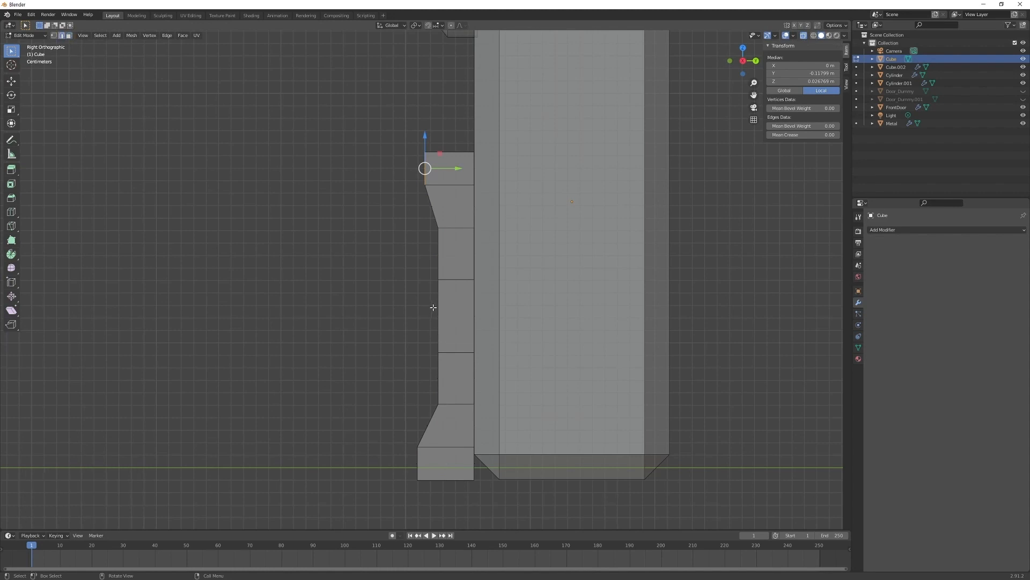
pyautogui.keyDown('shift'); pyautogui.moveTo(417, 266); pyautogui.dragTo(561, 293); pyautogui.keyUp('shift')
pyautogui.hotkey('alt', 'z')
pyautogui.hotkey('alt', 'z')
pyautogui.keyDown('shift'); pyautogui.moveTo(398, 349); pyautogui.dragTo(476, 381); pyautogui.keyUp('shift')
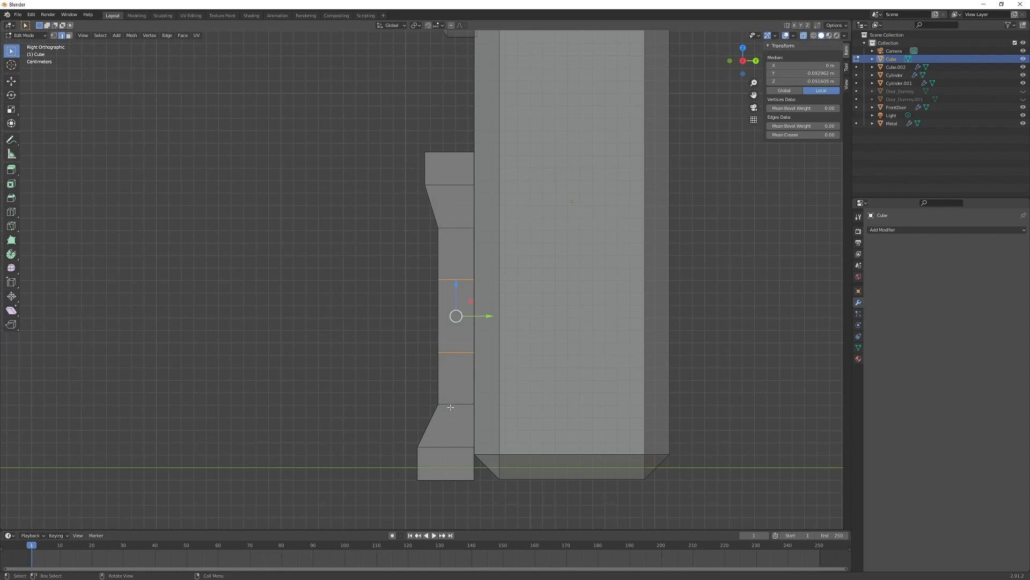
pyautogui.hotkey('ctrl', 'b')
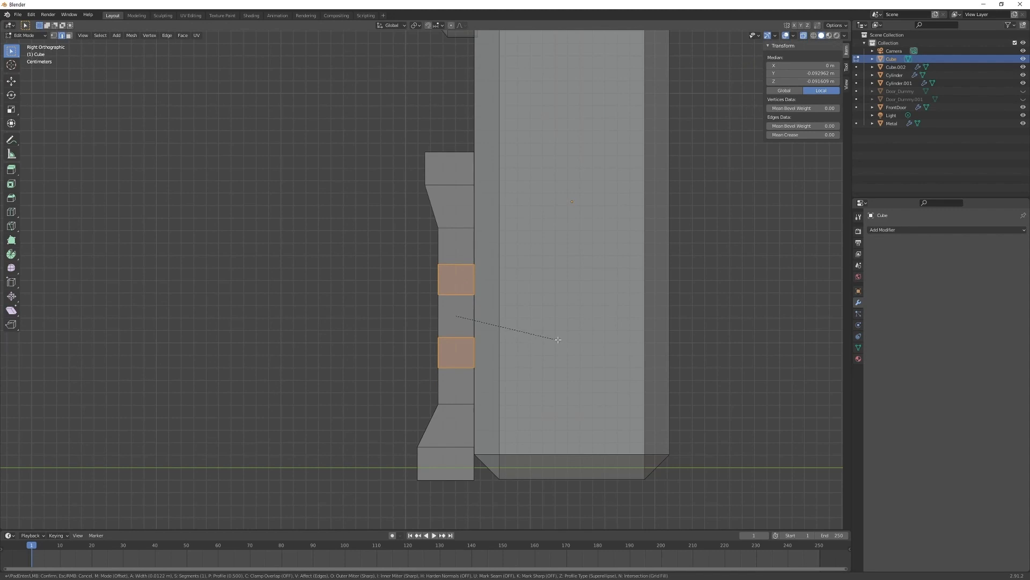
pyautogui.click(495, 327)
# - Move the board's central front face outward along Y by about 0.008 m to form a raised panel
pyautogui.press('3')
pyautogui.moveTo(431, 312)
pyautogui.mouseDown()
pyautogui.moveTo(476, 322)
pyautogui.moveTo(432, 313)
pyautogui.moveTo(460, 319)
pyautogui.moveTo(443, 325)
pyautogui.mouseUp()
pyautogui.press('2')
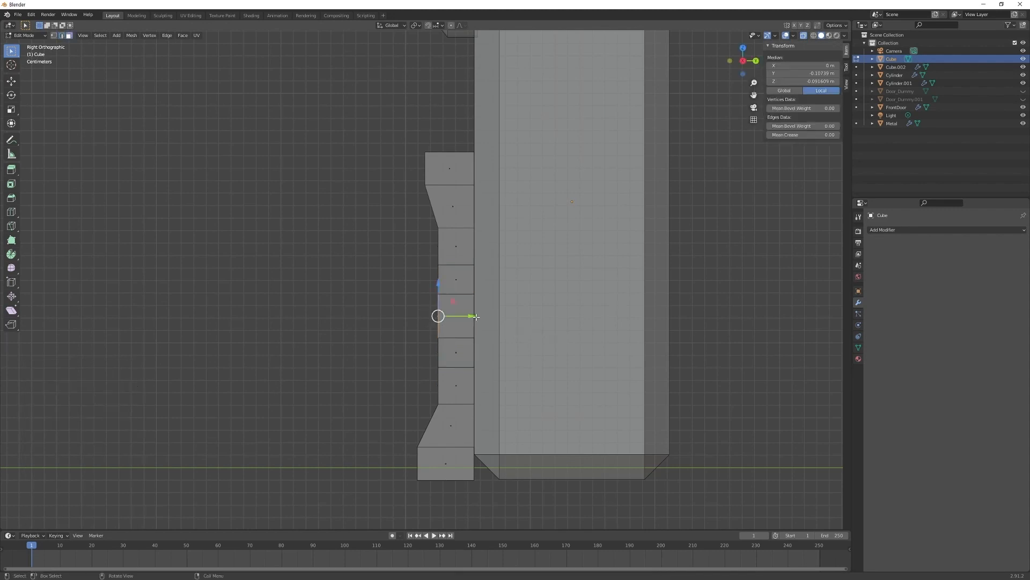
pyautogui.press('g')
pyautogui.press('y')
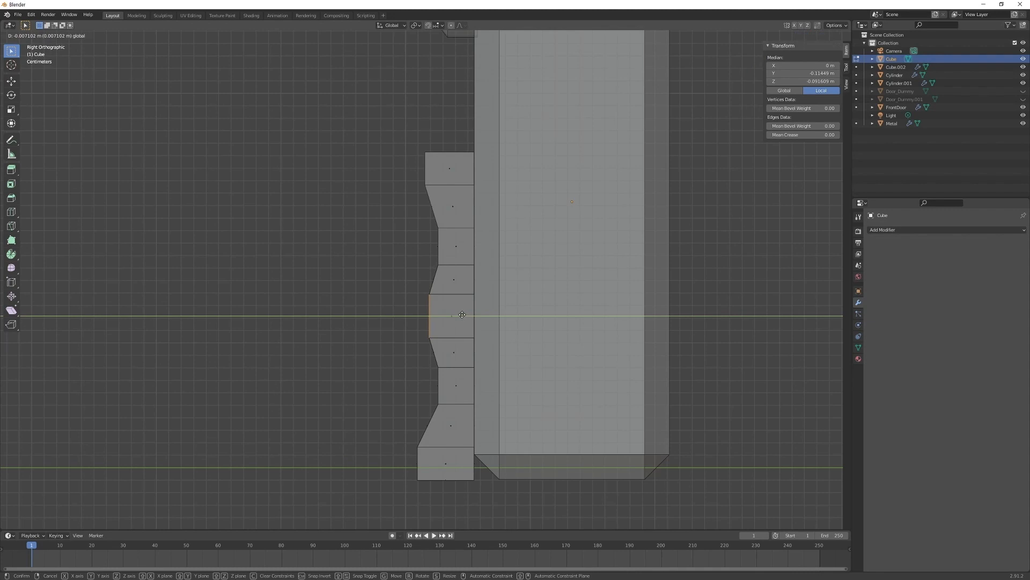
pyautogui.click(462, 315)
# - Scale the raised panel's two inner edge loops apart along Z to heighten its flat face
pyautogui.moveTo(406, 280); pyautogui.dragTo(541, 349)
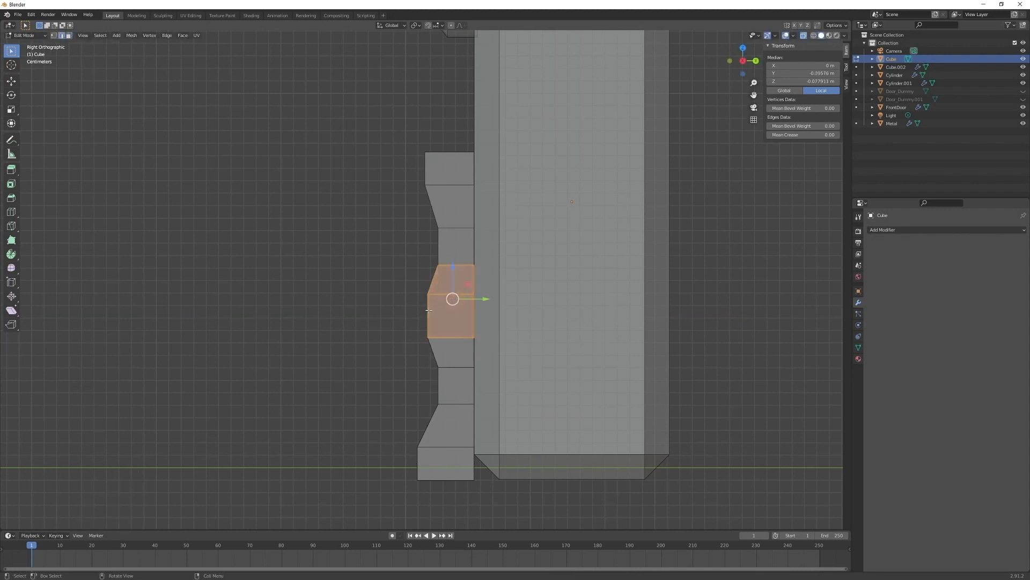
pyautogui.press('2')
pyautogui.click(430, 294)
pyautogui.keyDown('shift'); pyautogui.click(478, 336); pyautogui.keyUp('shift')
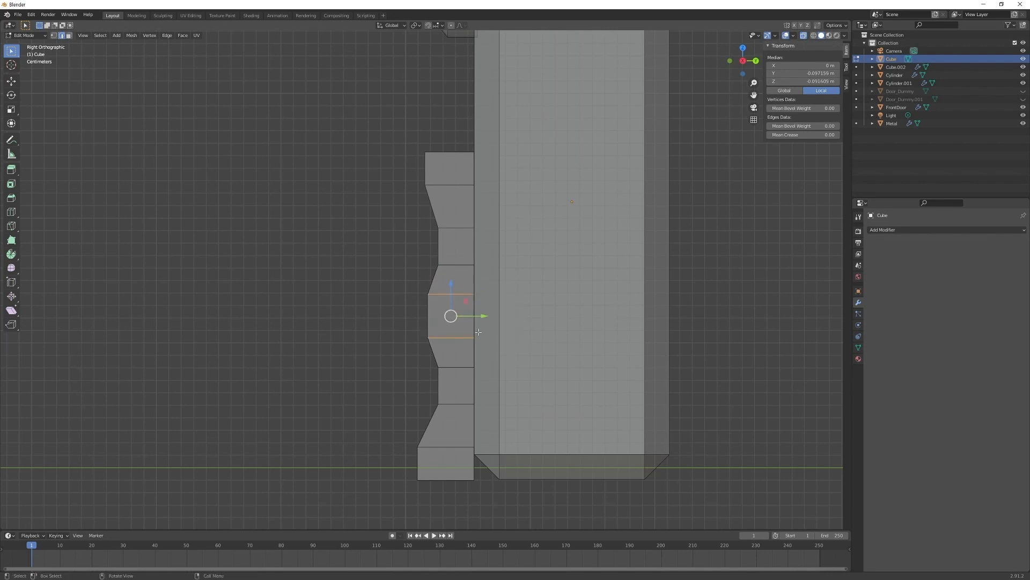
pyautogui.press('s')
pyautogui.press('z')
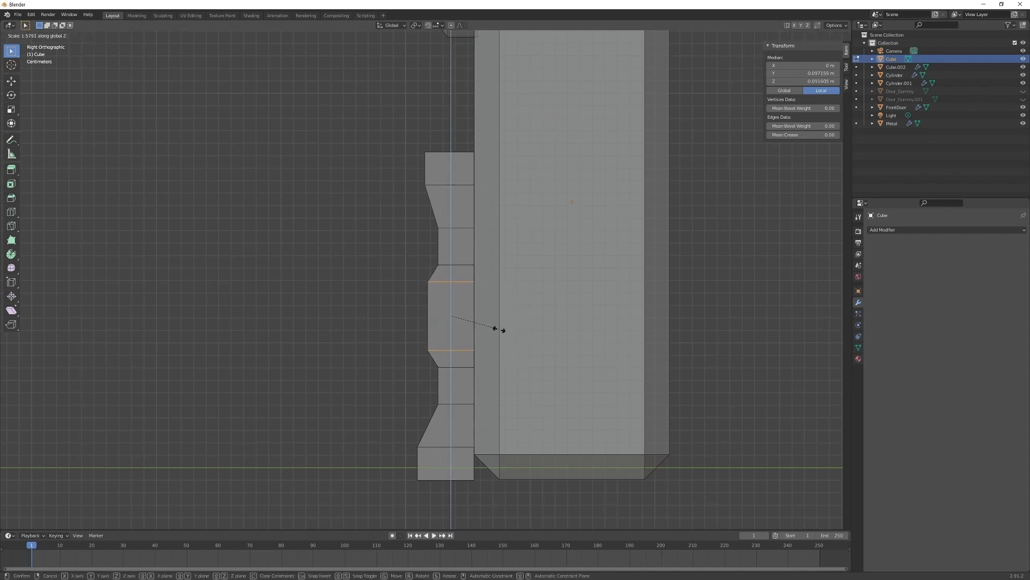
pyautogui.click(500, 333)
# - Stretch the whole raised panel, including its sloped sides, along Z toward the board's upper and lower lips
pyautogui.moveTo(406, 248); pyautogui.dragTo(505, 370)
pyautogui.press('s')
pyautogui.press('z')
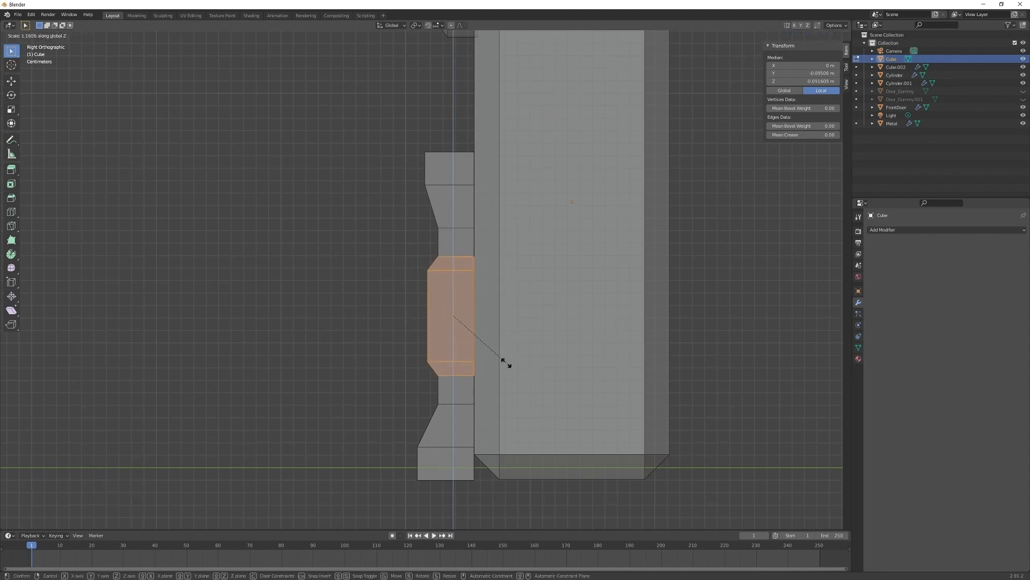
pyautogui.click(517, 378)
pyautogui.moveTo(424, 380); pyautogui.dragTo(471, 326, button='middle')
pyautogui.scroll(-3, 481, 405)
pyautogui.hotkey('alt', 'z')
pyautogui.scroll(-5, 528, 399)
pyautogui.click(519, 405)
pyautogui.moveTo(456, 328); pyautogui.dragTo(481, 296, button='middle')
pyautogui.scroll(3, 524, 300)
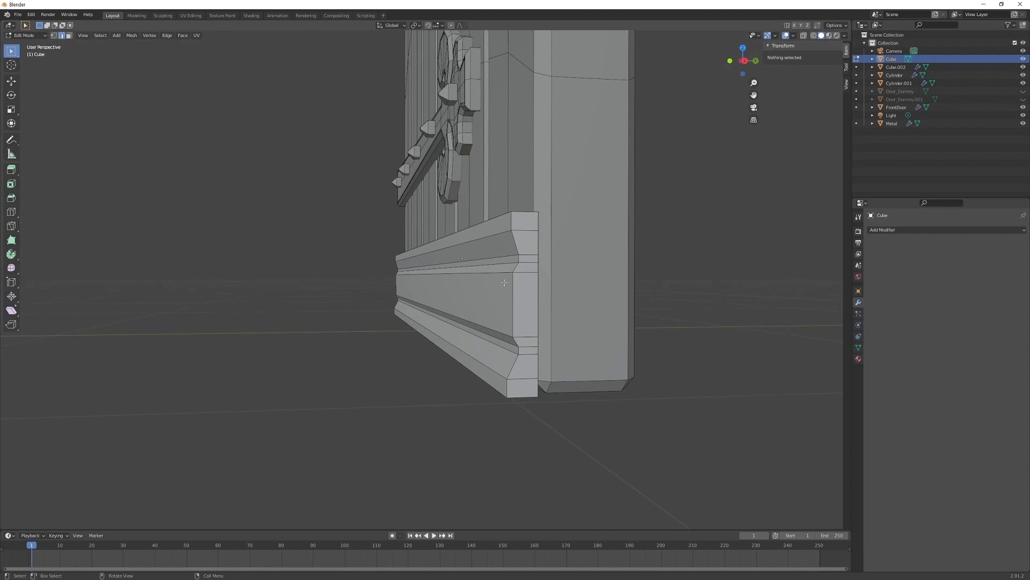
# - Bevel the board's uppermost and lowermost edges to a width of about 0.0025 m
pyautogui.press('KP_3')
pyautogui.scroll(3, 511, 265)
pyautogui.moveTo(399, 189); pyautogui.dragTo(450, 213)
pyautogui.keyDown('shift'); pyautogui.moveTo(411, 421); pyautogui.dragTo(472, 391); pyautogui.keyUp('shift')
pyautogui.hotkey('alt', 'z')
pyautogui.keyDown('shift'); pyautogui.moveTo(389, 174); pyautogui.dragTo(477, 219); pyautogui.keyUp('shift')
pyautogui.hotkey('ctrl', 'b')
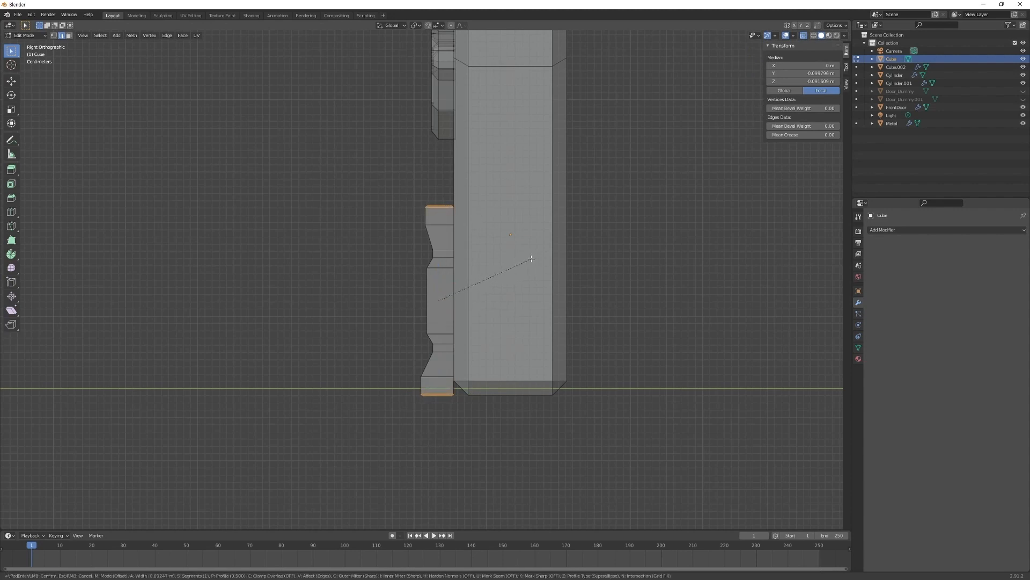
pyautogui.click(531, 258)
pyautogui.moveTo(531, 259); pyautogui.dragTo(596, 314, button='middle')
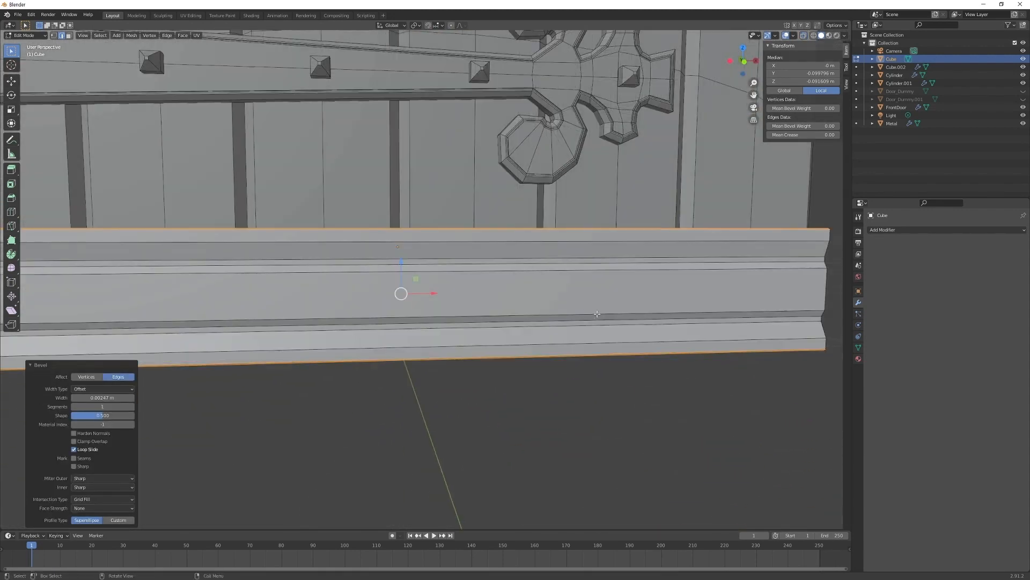
pyautogui.scroll(-5, 595, 314)
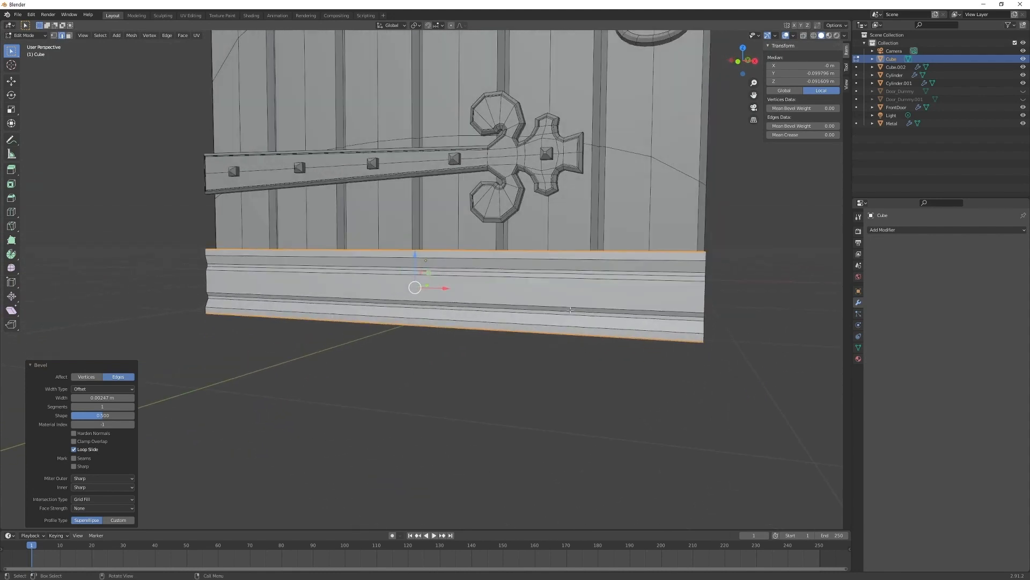
# - Bevel the edges around both ends of the board with Clamp Overlap enabled
pyautogui.press('KP_3')
pyautogui.press('KP_1')
pyautogui.moveTo(718, 204)
pyautogui.mouseDown()
pyautogui.moveTo(667, 350)
pyautogui.moveTo(725, 214)
pyautogui.mouseUp()
pyautogui.hotkey('alt', 'z')
pyautogui.keyDown('shift'); pyautogui.moveTo(148, 221); pyautogui.dragTo(75, 403); pyautogui.keyUp('shift')
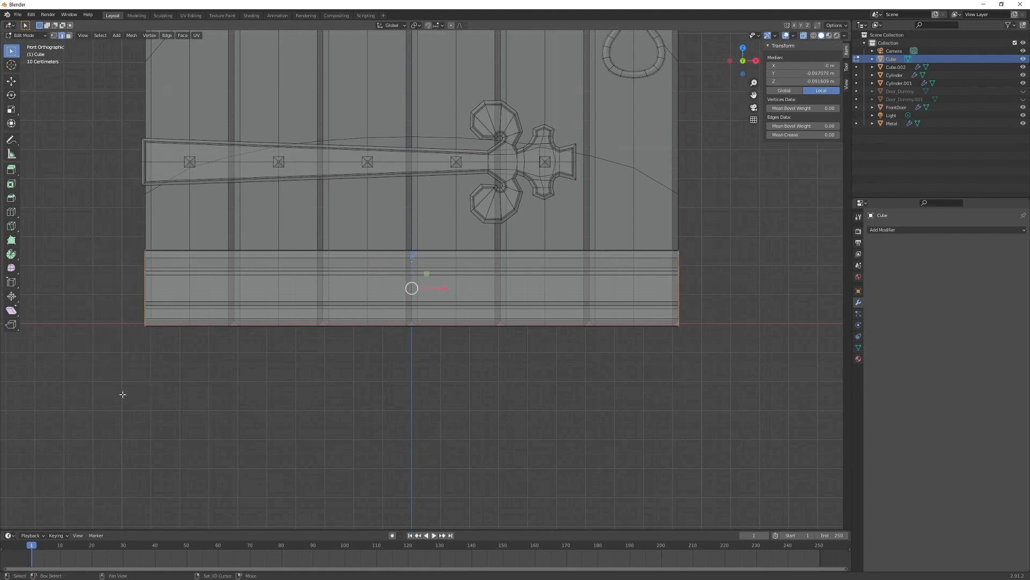
pyautogui.hotkey('ctrl', 'b')
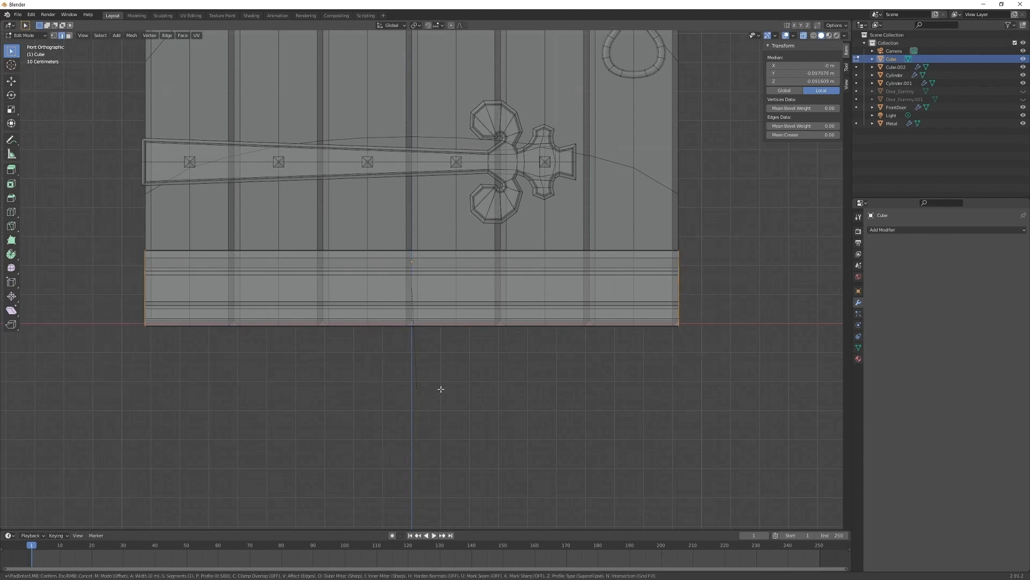
pyautogui.click(468, 376)
pyautogui.moveTo(794, 292); pyautogui.dragTo(529, 281, button='middle')
pyautogui.scroll(3, 525, 246)
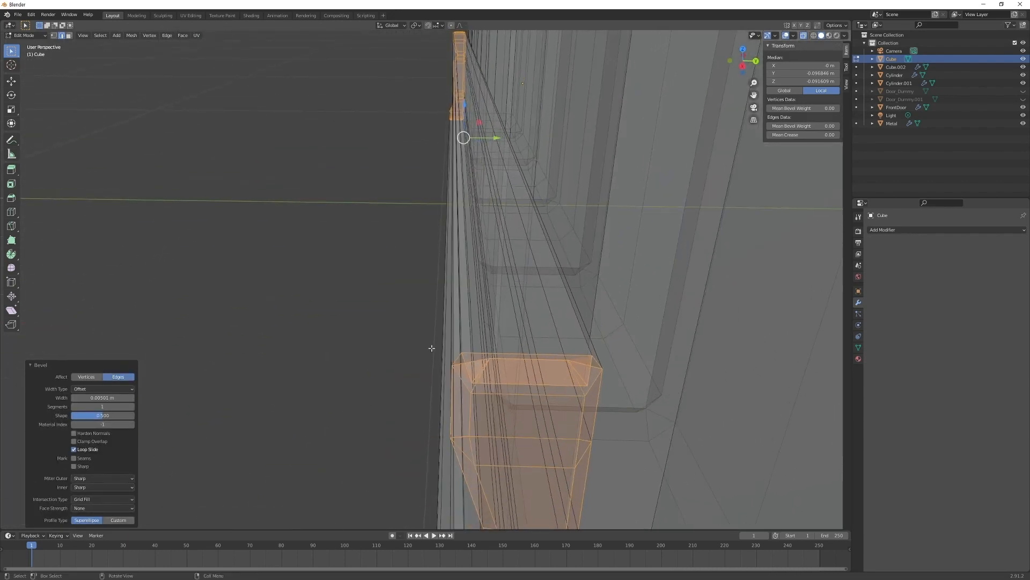
pyautogui.click(74, 441)
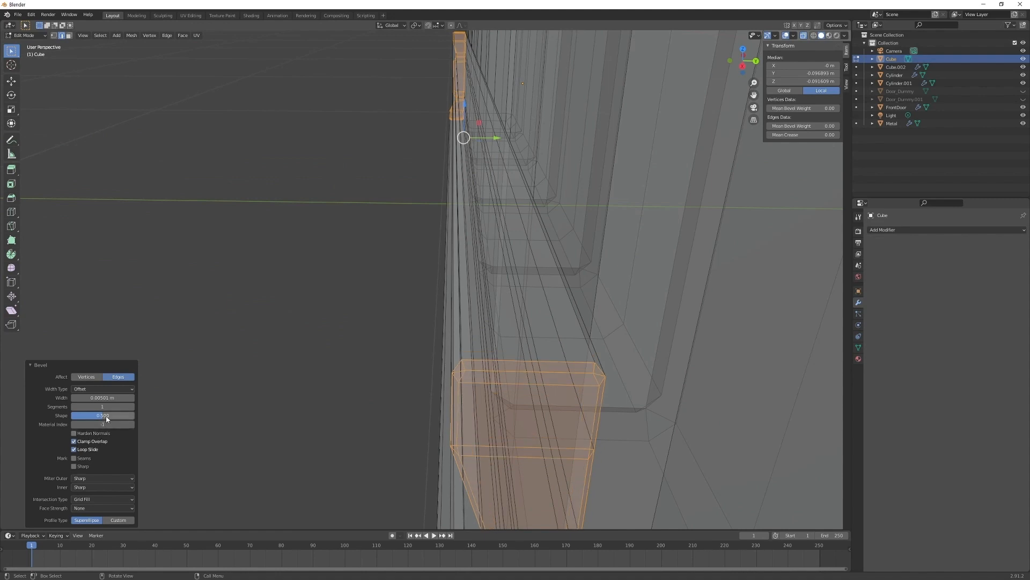
# - Set the end bevel's width to 0.001 m
pyautogui.click(84, 398)
pyautogui.write('5')
pyautogui.press('Return')
pyautogui.moveTo(102, 397)
pyautogui.mouseDown()
pyautogui.moveTo(129, 397)
pyautogui.moveTo(113, 399)
pyautogui.mouseUp()
pyautogui.click(102, 399)
pyautogui.write('.001')
pyautogui.press('Return')
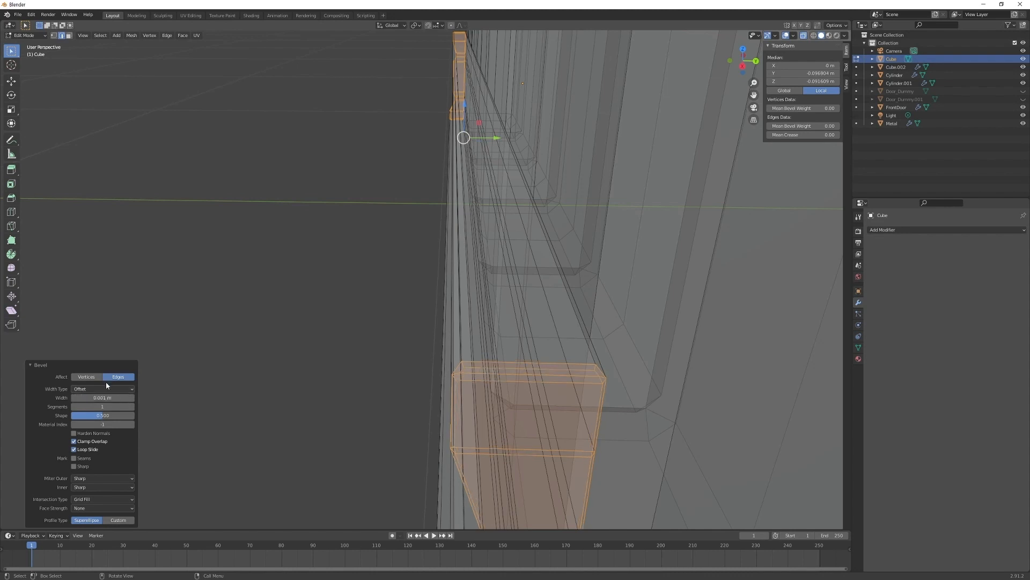
# - Try a width of 0.002 m for the end bevel and return it to 0.001 m
pyautogui.click(88, 397)
pyautogui.click(87, 397)
pyautogui.moveTo(87, 398); pyautogui.dragTo(85, 397)
pyautogui.write('2')
pyautogui.press('Return')
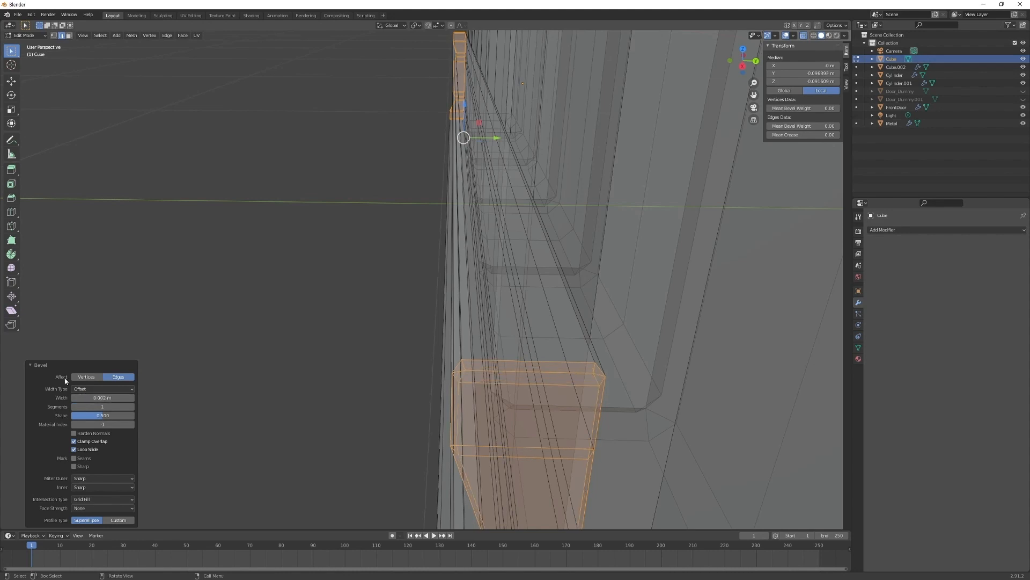
pyautogui.click(106, 398)
pyautogui.moveTo(87, 397); pyautogui.dragTo(85, 398)
pyautogui.write('1')
pyautogui.press('Return')
# - Examine the beveled board's profile, ends and fit against the door from several angles
pyautogui.moveTo(365, 375); pyautogui.dragTo(382, 387)
pyautogui.moveTo(379, 385); pyautogui.dragTo(441, 369, button='middle')
pyautogui.scroll(-8, 432, 358)
pyautogui.hotkey('alt', 'z')
pyautogui.moveTo(444, 322); pyautogui.dragTo(426, 366, button='middle')
pyautogui.moveTo(425, 366); pyautogui.dragTo(499, 323, button='middle')
pyautogui.scroll(3, 382, 327)
pyautogui.keyDown('shift'); pyautogui.moveTo(381, 327); pyautogui.dragTo(456, 372, button='middle'); pyautogui.keyUp('shift')
pyautogui.scroll(2, 329, 356)
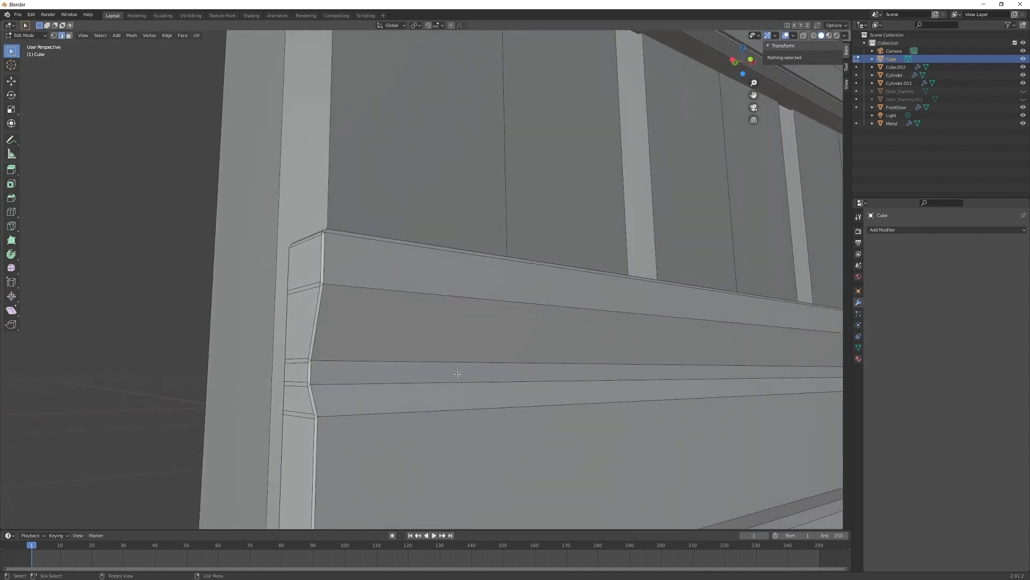
pyautogui.scroll(-4, 539, 387)
pyautogui.moveTo(540, 387); pyautogui.dragTo(478, 412, button='middle')
pyautogui.keyDown('shift'); pyautogui.moveTo(607, 413); pyautogui.dragTo(497, 389, button='middle'); pyautogui.keyUp('shift')
pyautogui.scroll(-4, 497, 389)
pyautogui.moveTo(612, 394); pyautogui.dragTo(504, 331, button='middle')
pyautogui.scroll(-5, 601, 384)
pyautogui.scroll(5, 462, 377)
pyautogui.scroll(2, 504, 330)
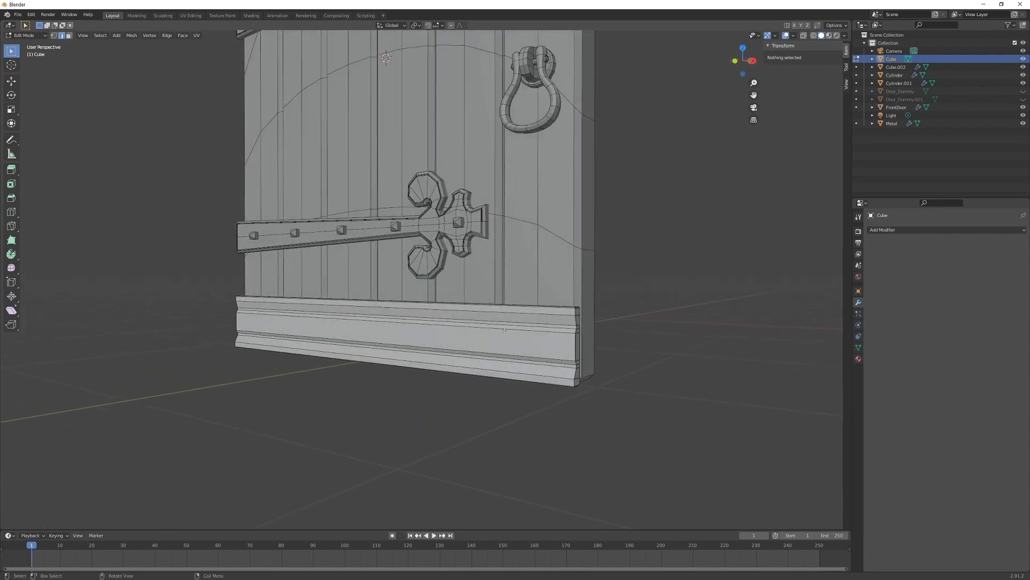
# - Leave mesh editing and apply the Bevel and Mirror modifiers on the arched FrontDoor object
pyautogui.press('Tab')
pyautogui.click(575, 279)
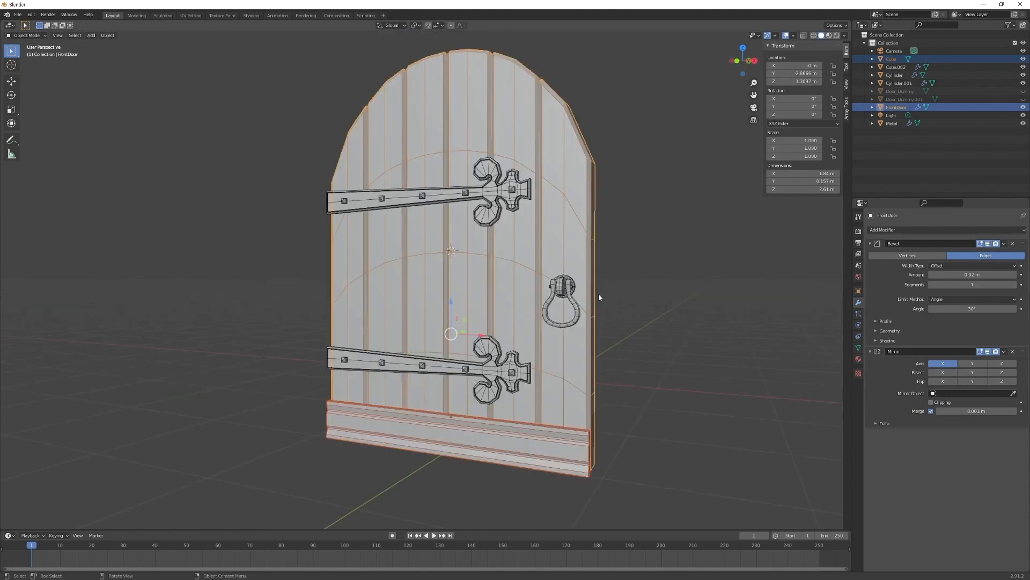
pyautogui.moveTo(638, 310); pyautogui.dragTo(557, 356, button='middle')
pyautogui.hotkey('alt', 'a')
pyautogui.click(534, 284)
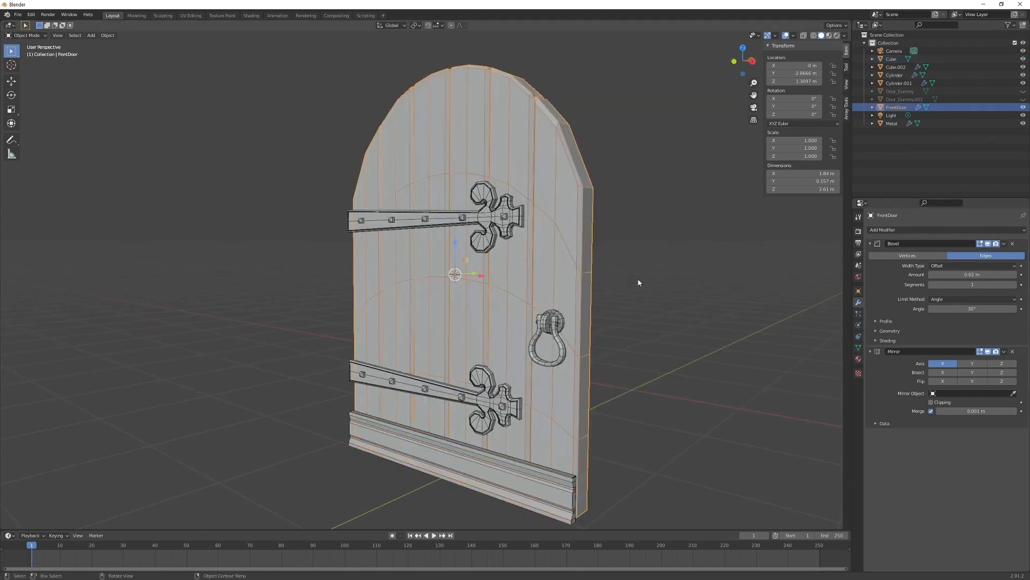
pyautogui.click(535, 495)
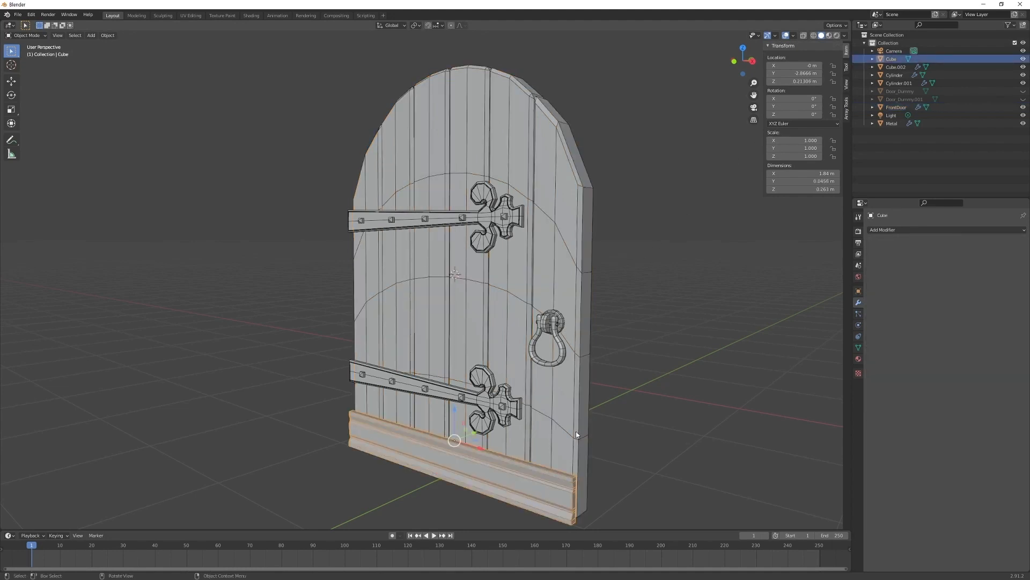
pyautogui.click(564, 418)
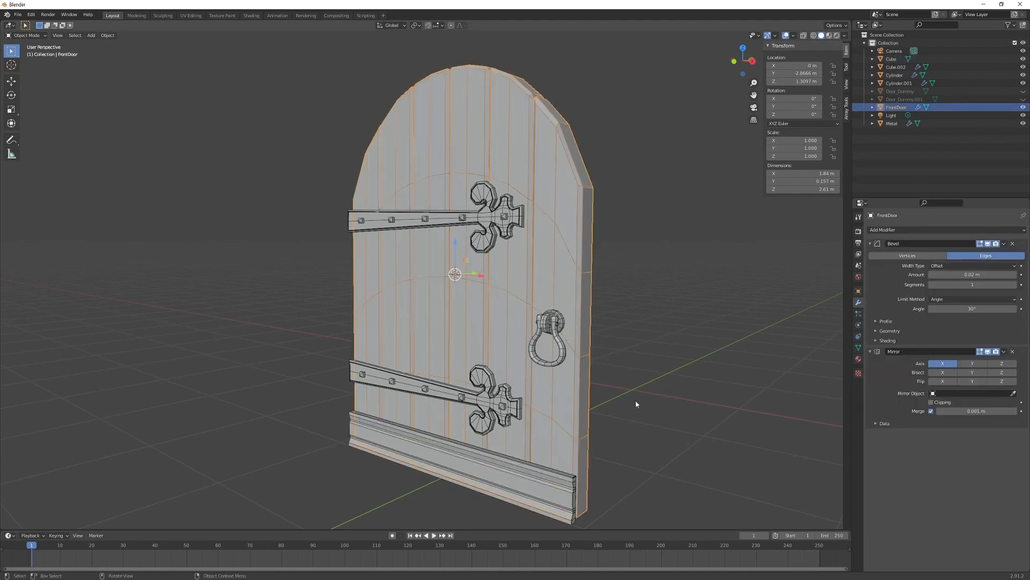
pyautogui.hotkey('ctrl', 'a')
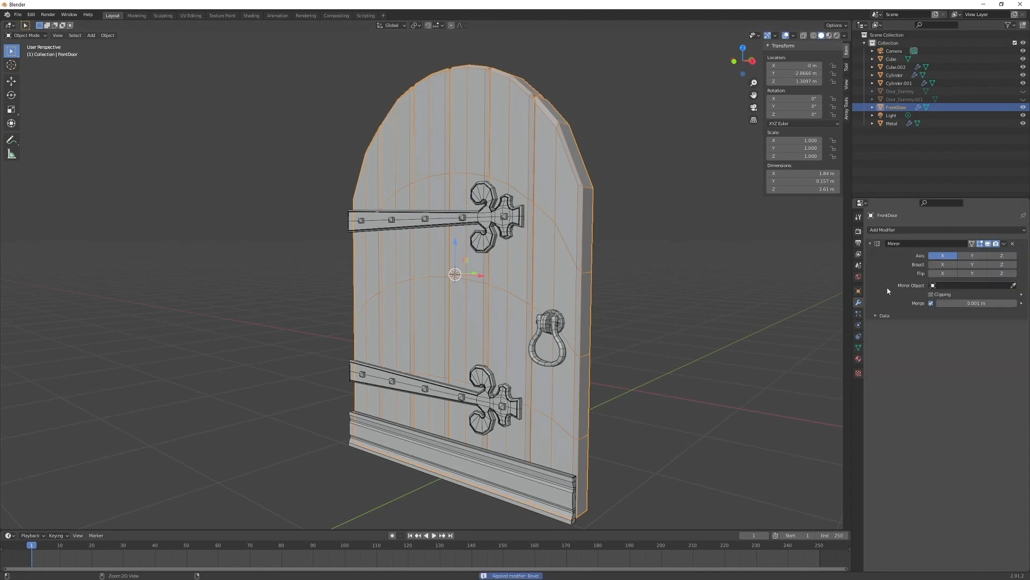
pyautogui.hotkey('ctrl', 'a')
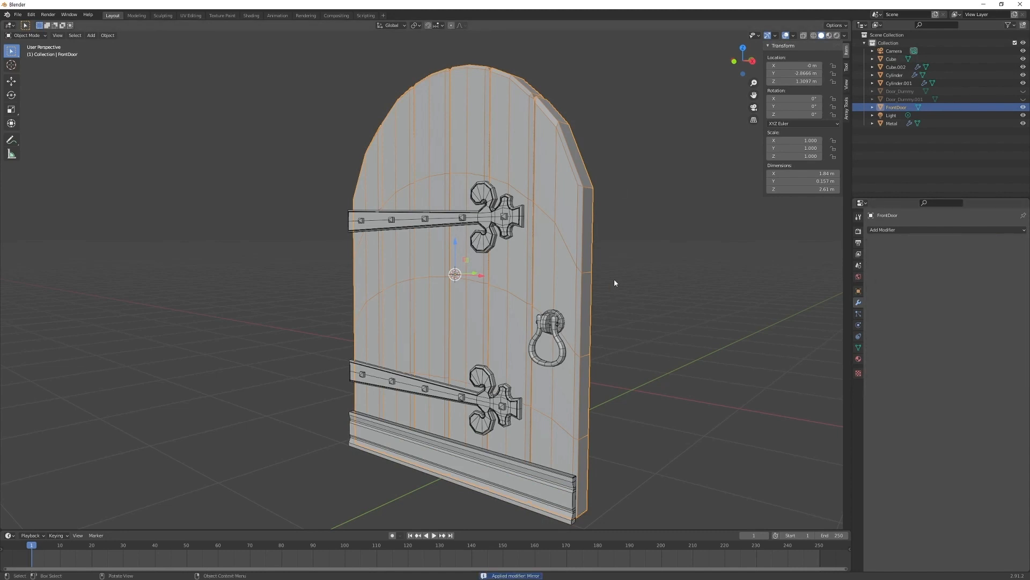
# - Join the base board into the FrontDoor object
pyautogui.keyDown('shift'); pyautogui.click(521, 480); pyautogui.keyUp('shift')
pyautogui.keyDown('shift'); pyautogui.click(571, 439); pyautogui.keyUp('shift')
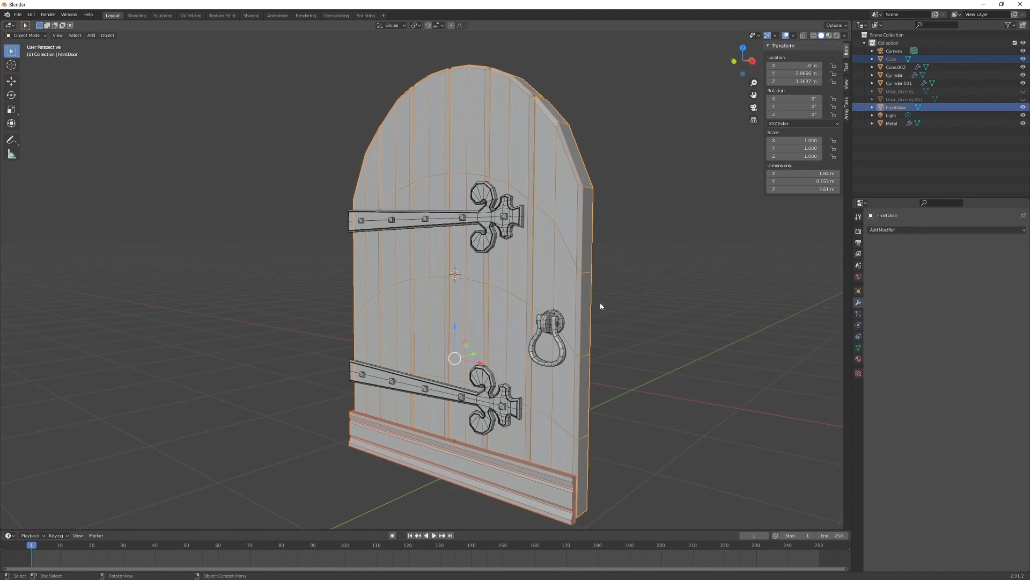
pyautogui.hotkey('ctrl', 'j')
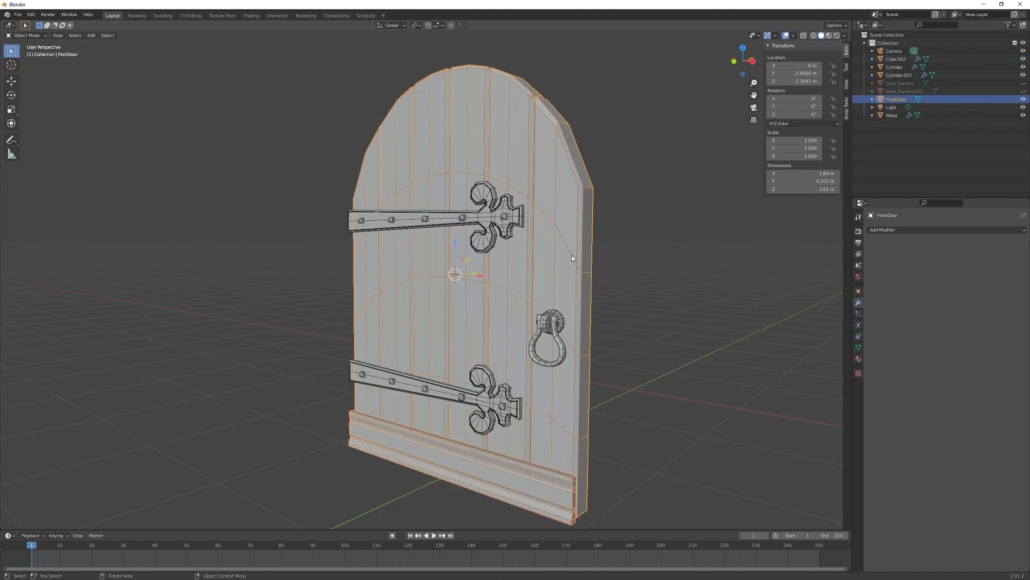
# - Inspect the joined door from the front, temporarily showing the Door_Dummy stone arch around it to compare the fit
pyautogui.moveTo(568, 344); pyautogui.dragTo(587, 369, button='middle')
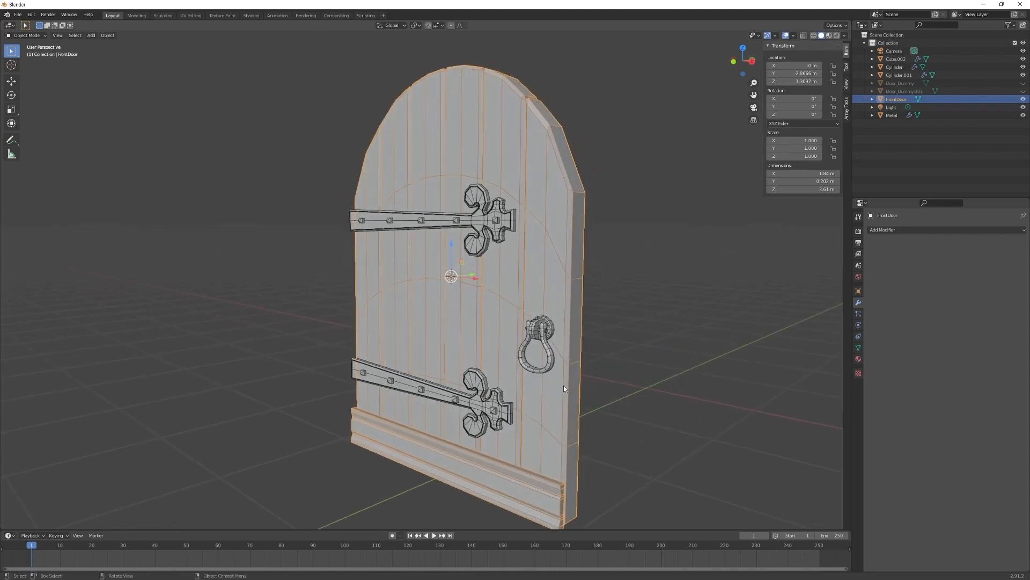
pyautogui.moveTo(586, 400); pyautogui.dragTo(627, 384, button='middle')
pyautogui.press('KP_1')
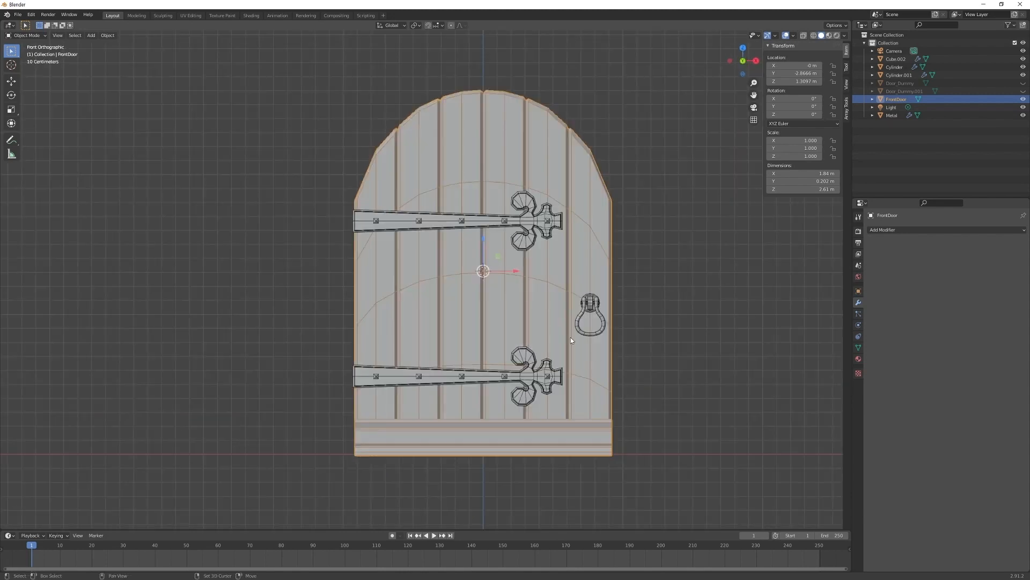
pyautogui.keyDown('shift'); pyautogui.moveTo(597, 353); pyautogui.dragTo(485, 356, button='middle'); pyautogui.keyUp('shift')
pyautogui.scroll(-2, 481, 360)
pyautogui.click(1023, 83)
pyautogui.keyDown('shift'); pyautogui.moveTo(628, 289); pyautogui.dragTo(638, 250, button='middle'); pyautogui.keyUp('shift')
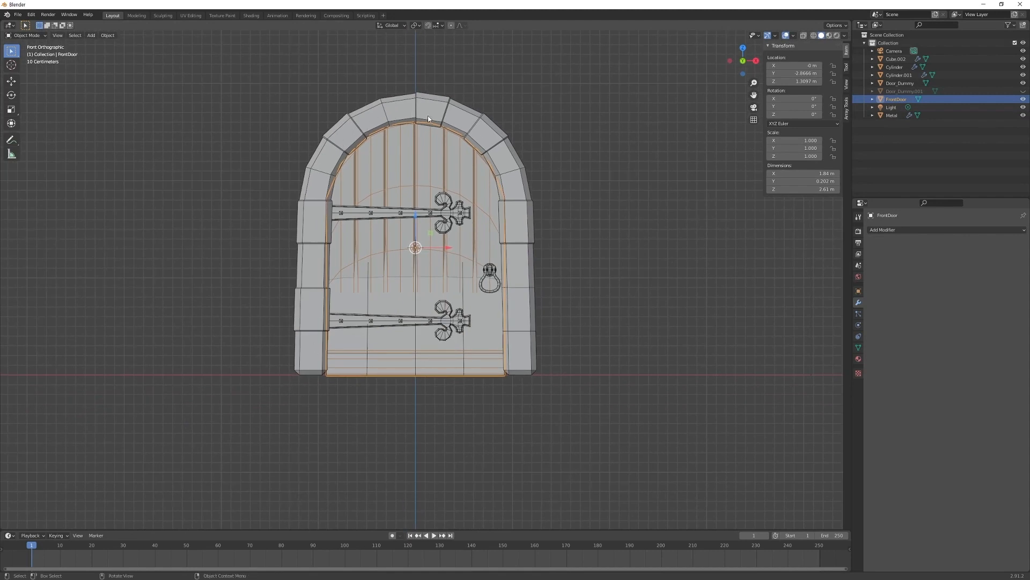
pyautogui.scroll(4, 557, 329)
pyautogui.scroll(-3, 572, 397)
pyautogui.moveTo(560, 330)
pyautogui.keyDown('shift'); pyautogui.mouseDown(button='middle')
pyautogui.moveTo(573, 403)
pyautogui.moveTo(567, 324)
pyautogui.mouseUp(button='middle'); pyautogui.keyUp('shift')
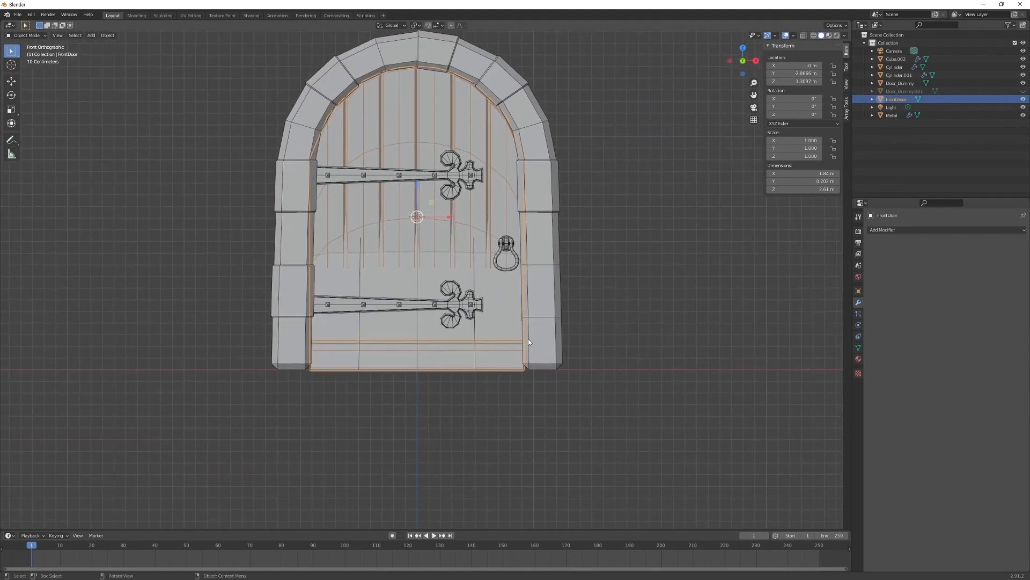
pyautogui.keyDown('shift'); pyautogui.moveTo(591, 284); pyautogui.dragTo(593, 300, button='middle'); pyautogui.keyUp('shift')
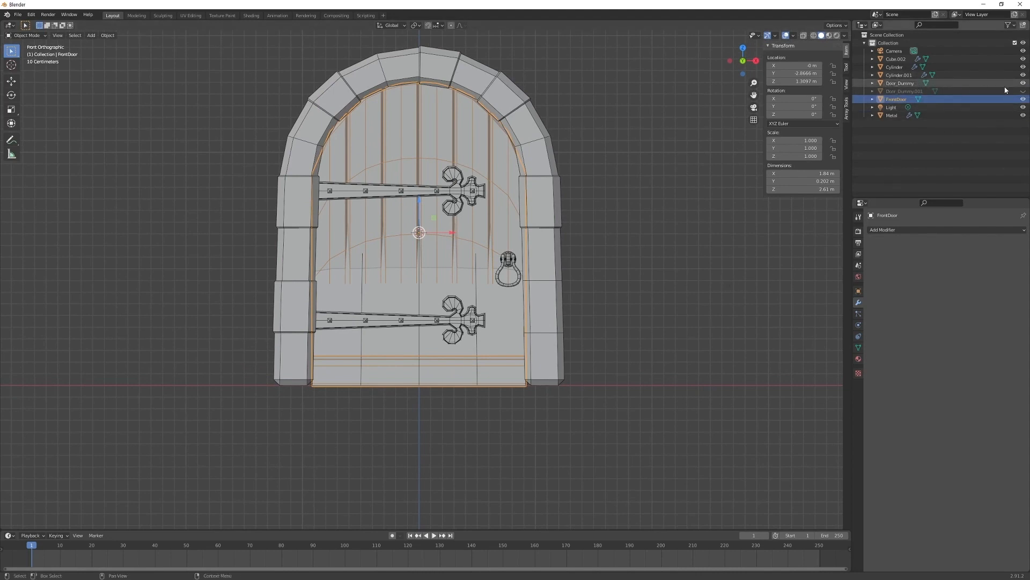
pyautogui.click(1024, 83)
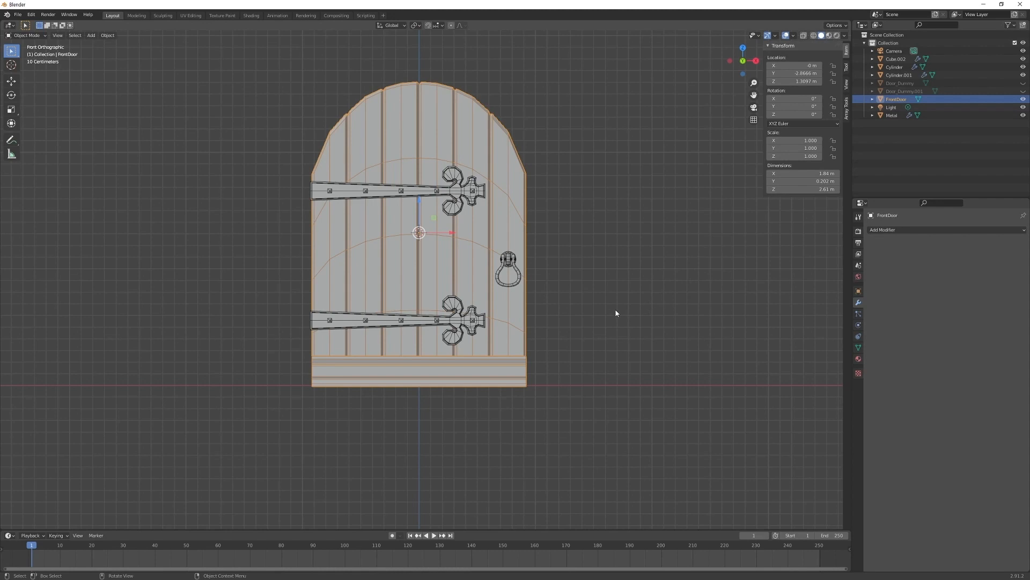
# - Add a cube, scale its mesh to about 0.655 m per side, and move the object down about 0.98 m to the door's base
pyautogui.hotkey('shift', 'a')
pyautogui.moveTo(613, 306)
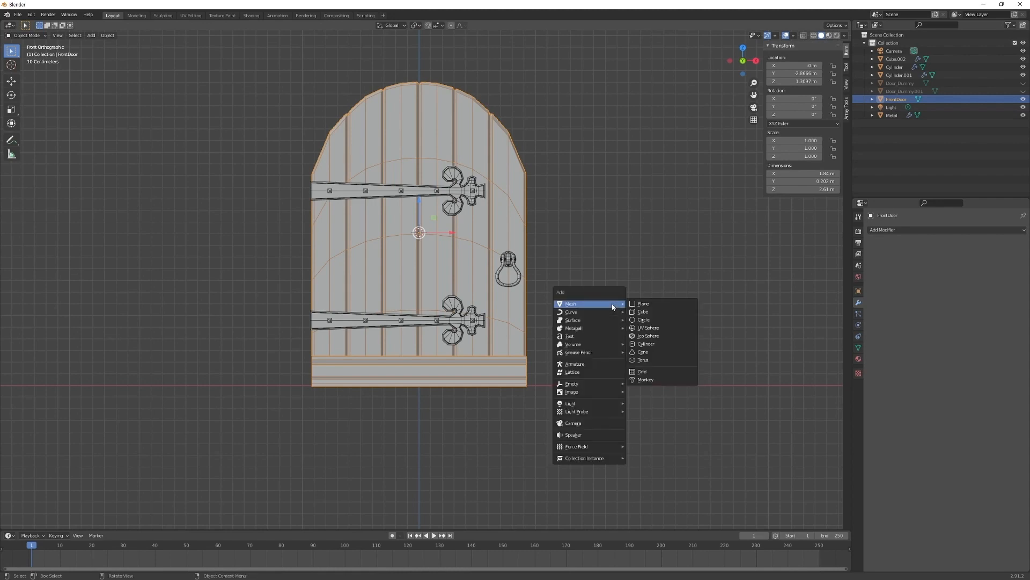
pyautogui.click(644, 312)
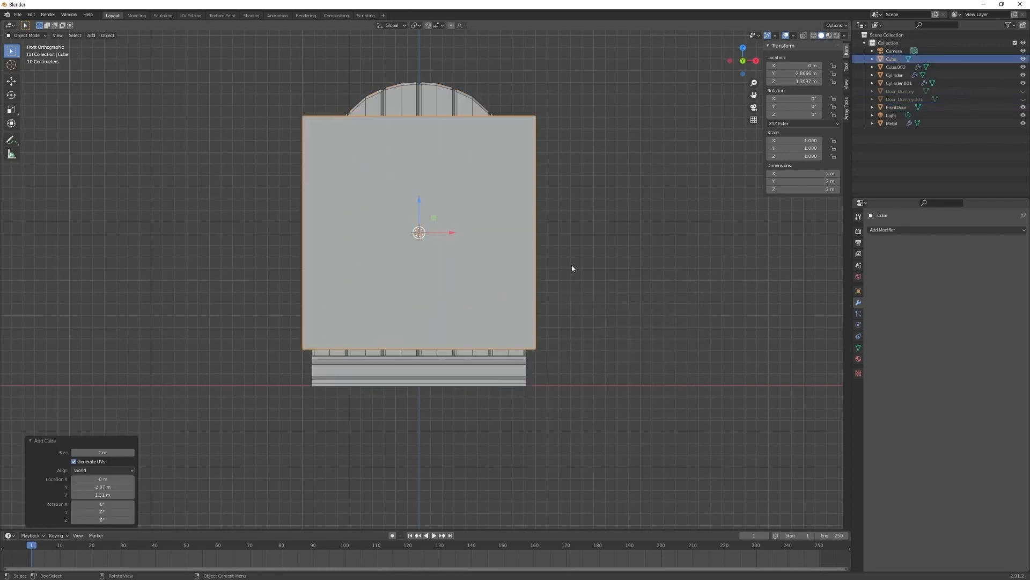
pyautogui.press('Tab')
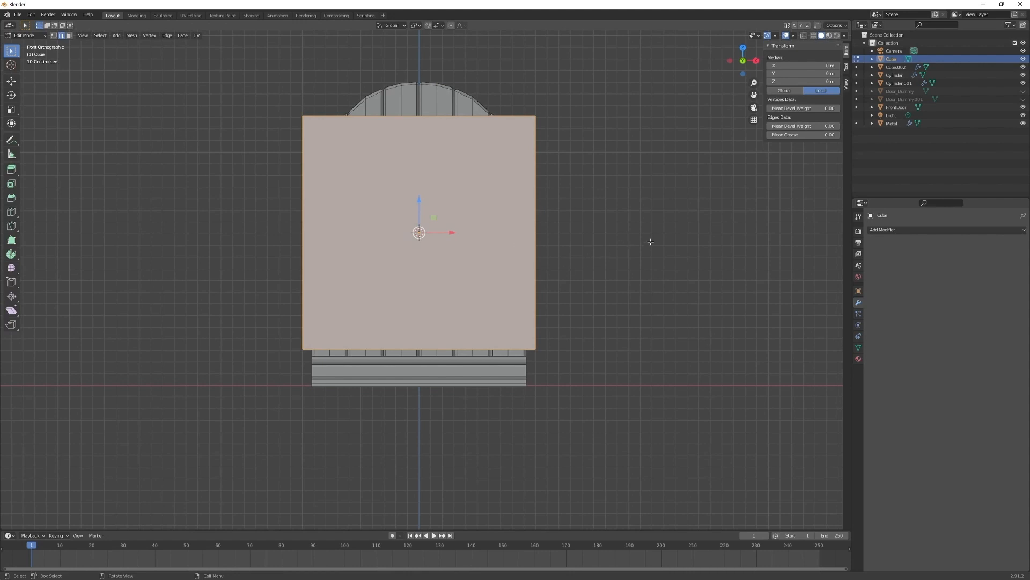
pyautogui.hotkey('alt', 'z')
pyautogui.press('s')
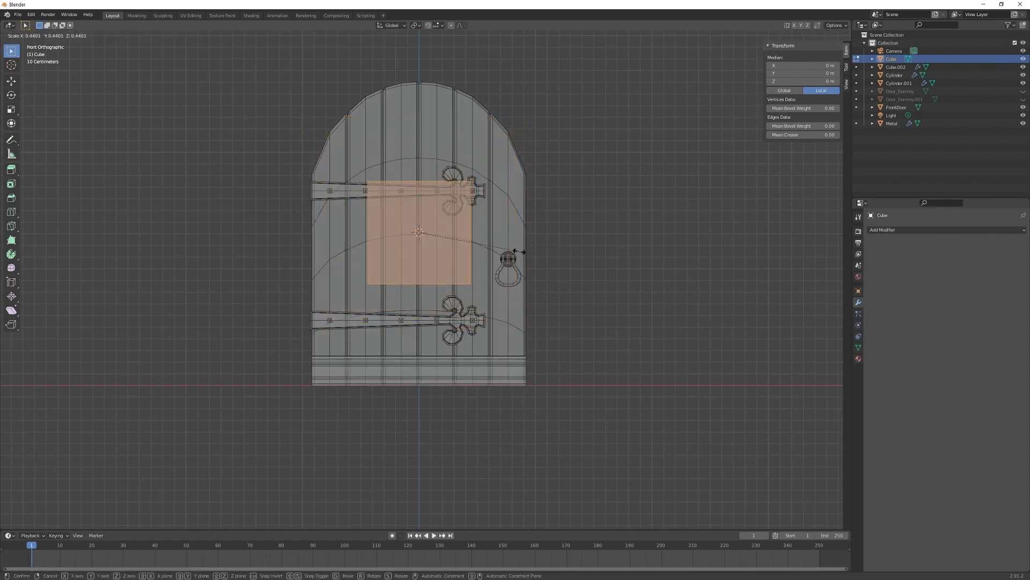
pyautogui.click(495, 253)
pyautogui.scroll(2, 554, 274)
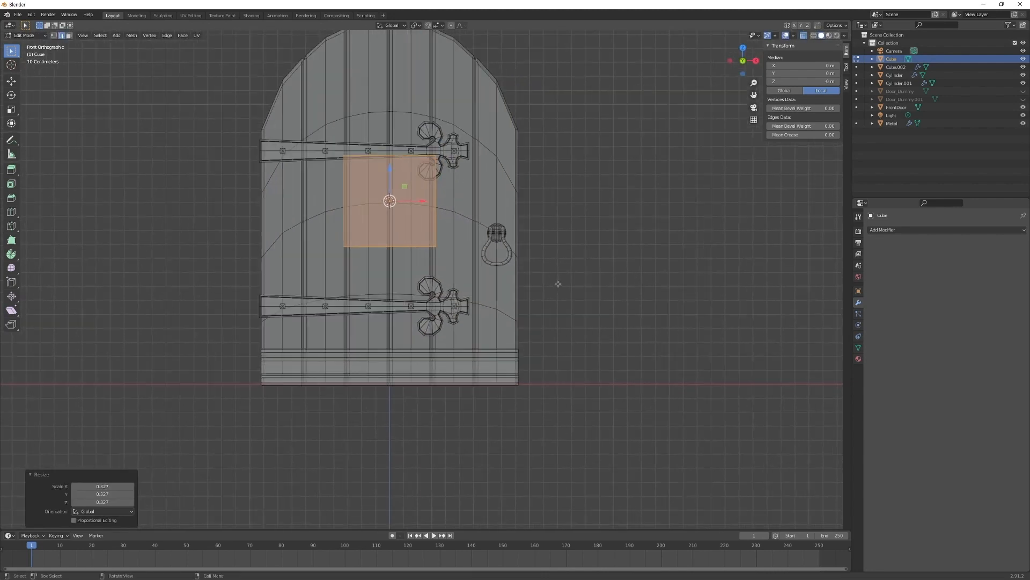
pyautogui.keyDown('shift'); pyautogui.moveTo(558, 284); pyautogui.dragTo(606, 308, button='middle'); pyautogui.keyUp('shift')
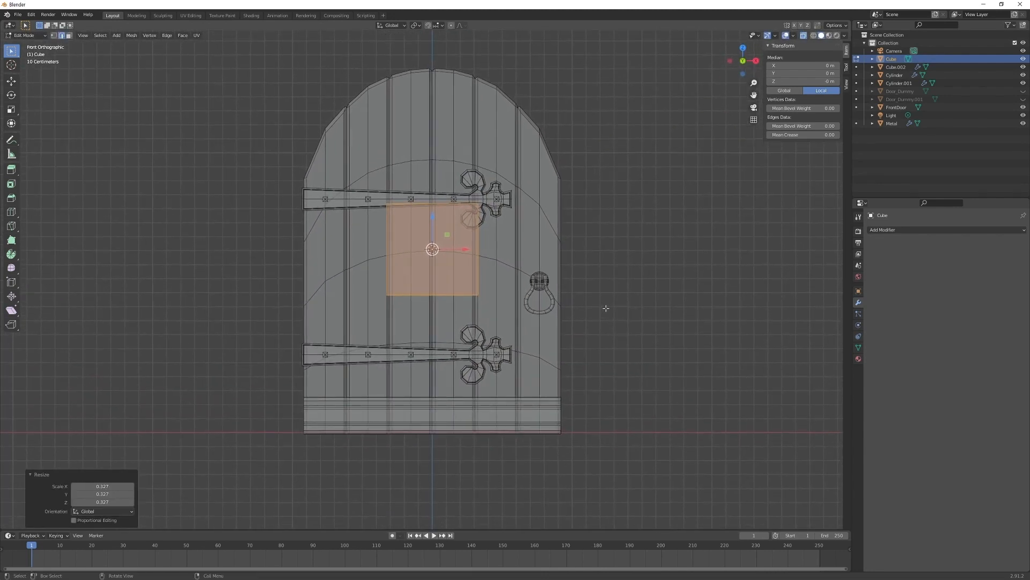
pyautogui.press('Tab')
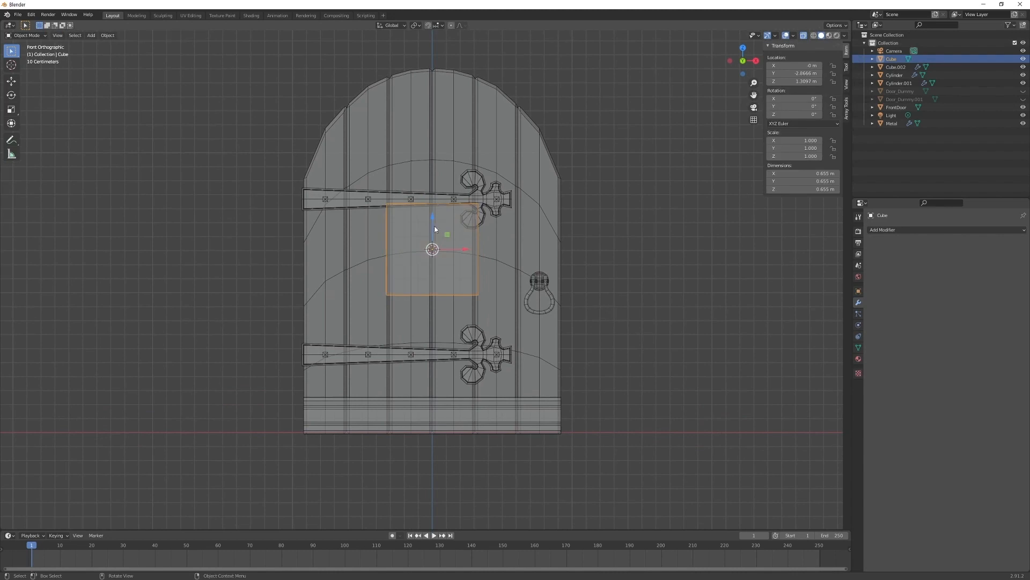
pyautogui.moveTo(432, 219); pyautogui.dragTo(455, 356)
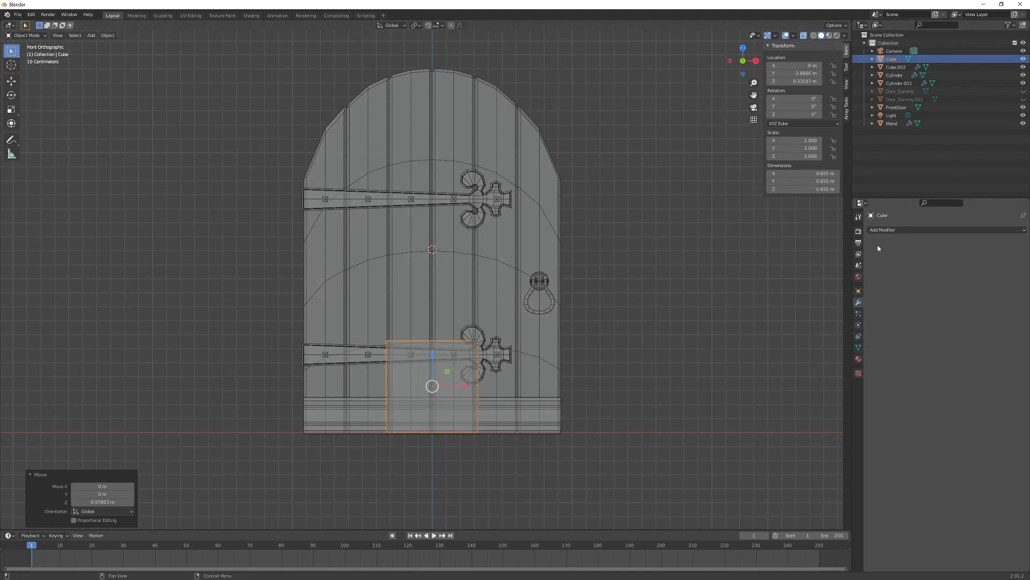
# - Add an Array modifier to the cube with a fixed count of 19
pyautogui.click(904, 230)
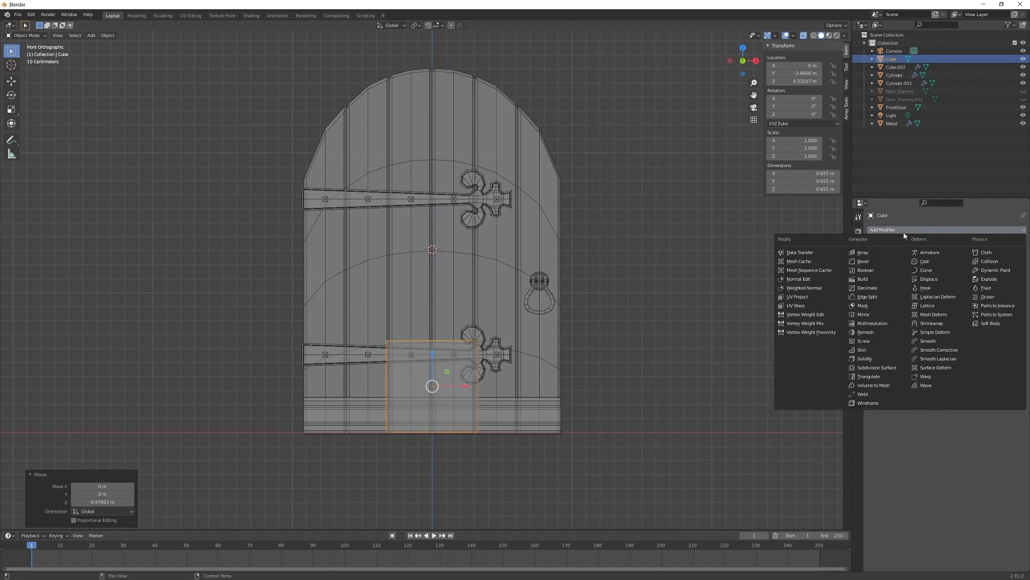
pyautogui.click(884, 256)
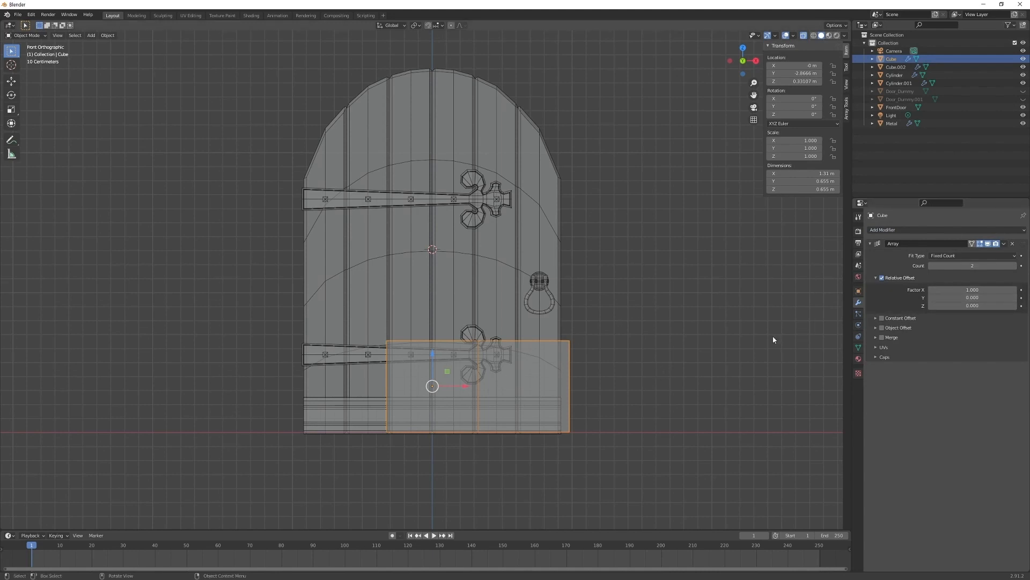
pyautogui.click(1014, 266)
pyautogui.click(1015, 266)
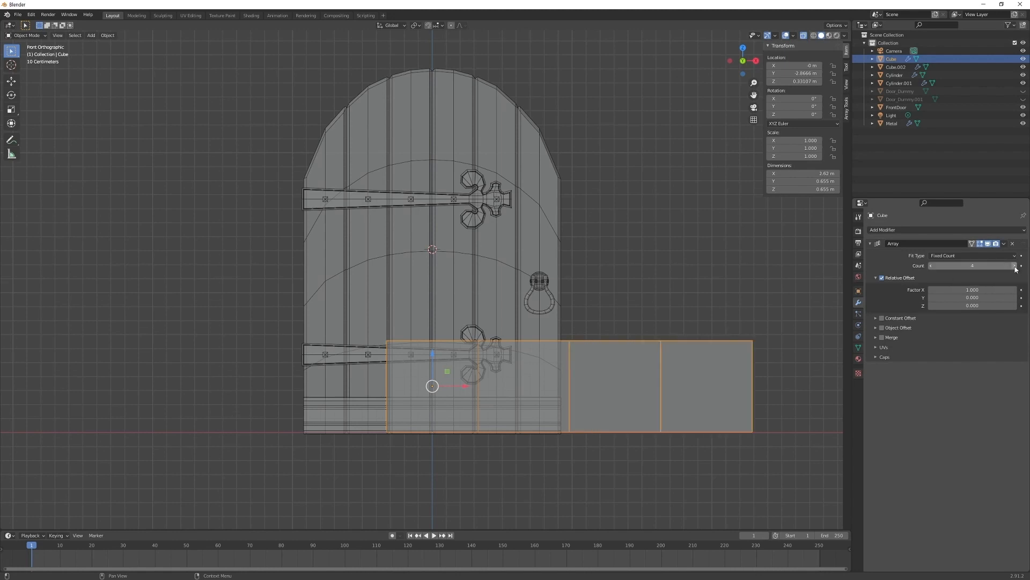
pyautogui.click(1014, 266)
pyautogui.click(1014, 266)
pyautogui.click(1014, 266)
pyautogui.click(1014, 265)
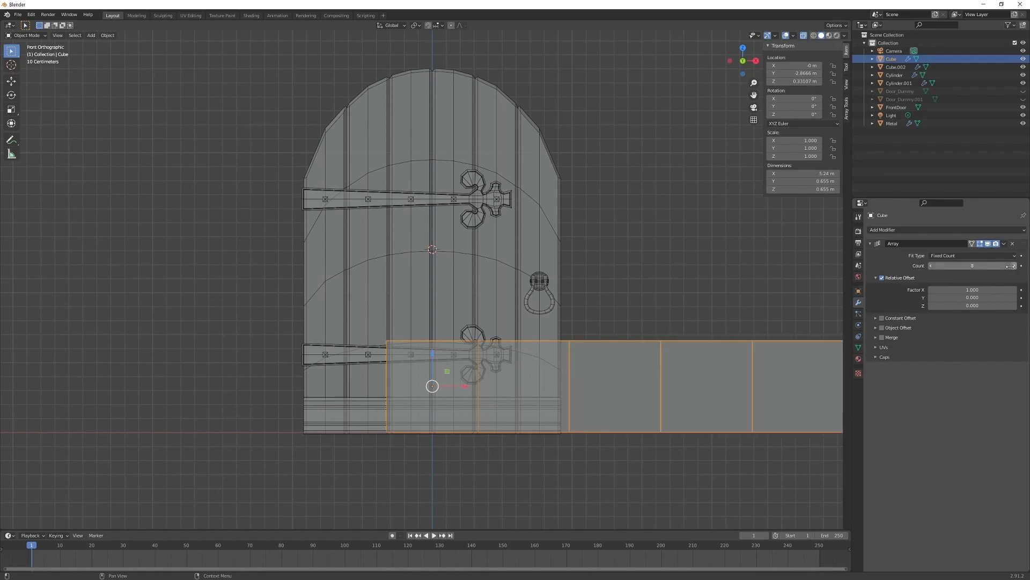
pyautogui.click(994, 267)
pyautogui.press('Return')
# - Stack the array copies upward by setting the relative offset factors to X 0 and Z 1
pyautogui.click(976, 289)
pyautogui.write('0')
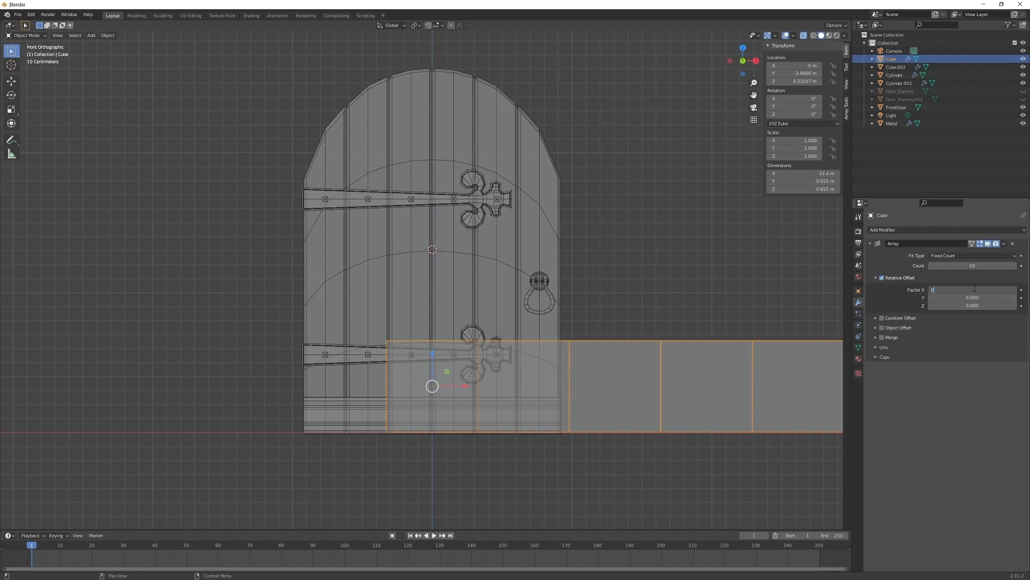
pyautogui.press('Tab')
pyautogui.press('Tab')
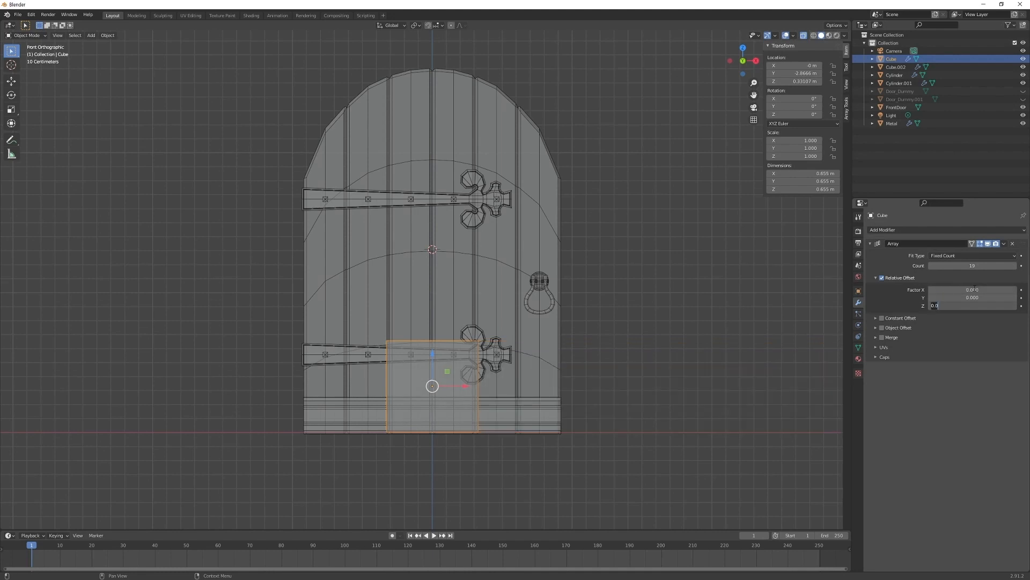
pyautogui.write('1')
pyautogui.press('Return')
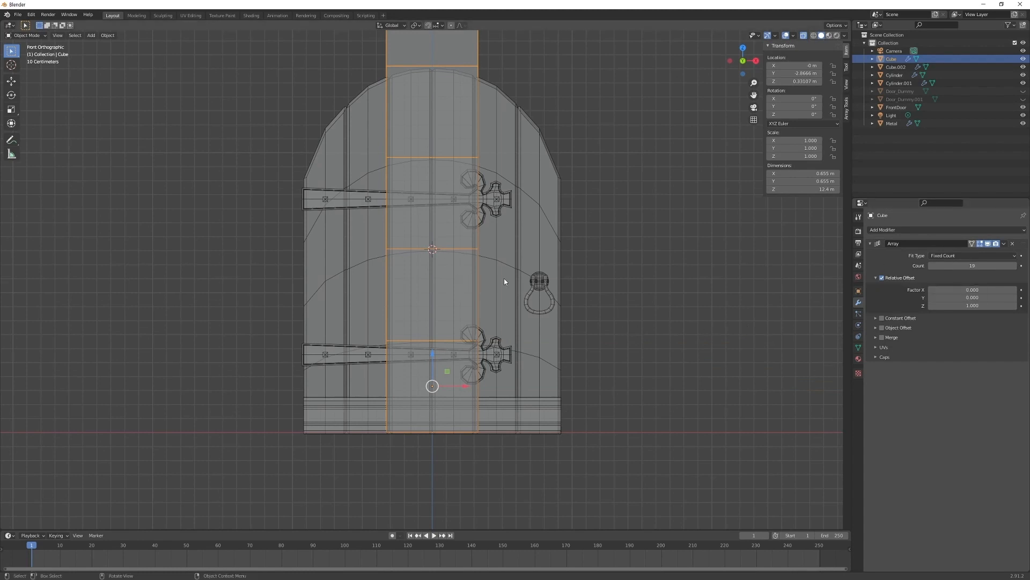
# - Add a Curve modifier after the Array on the cube and deselect the object
pyautogui.scroll(-2, 577, 294)
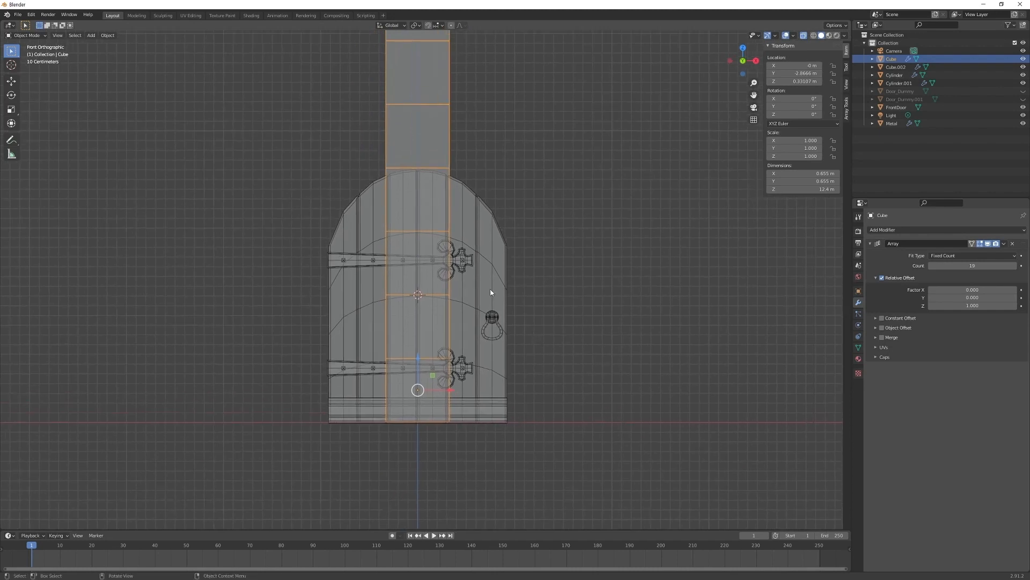
pyautogui.keyDown('shift'); pyautogui.moveTo(470, 262); pyautogui.dragTo(515, 224, button='middle'); pyautogui.keyUp('shift')
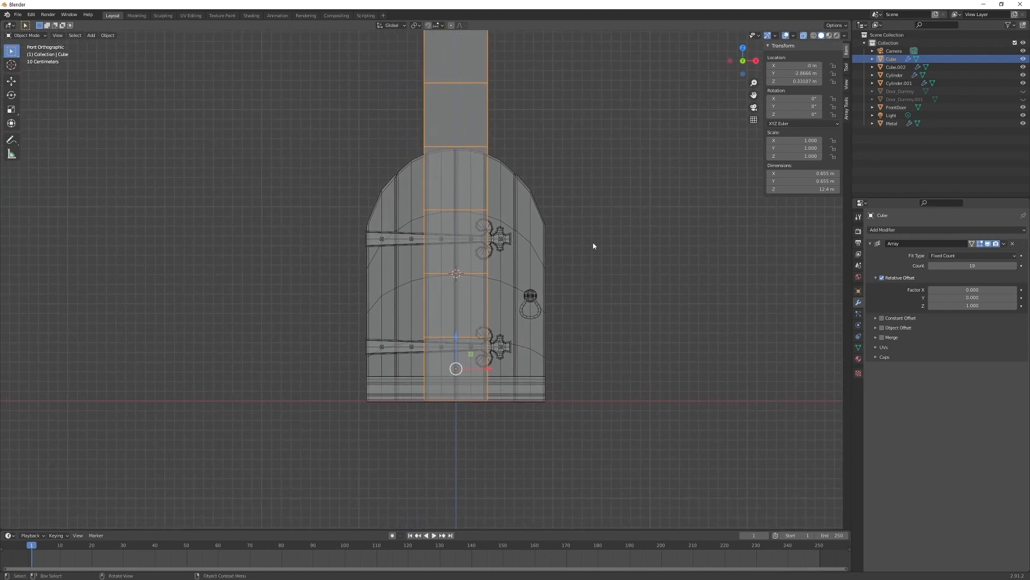
pyautogui.click(939, 232)
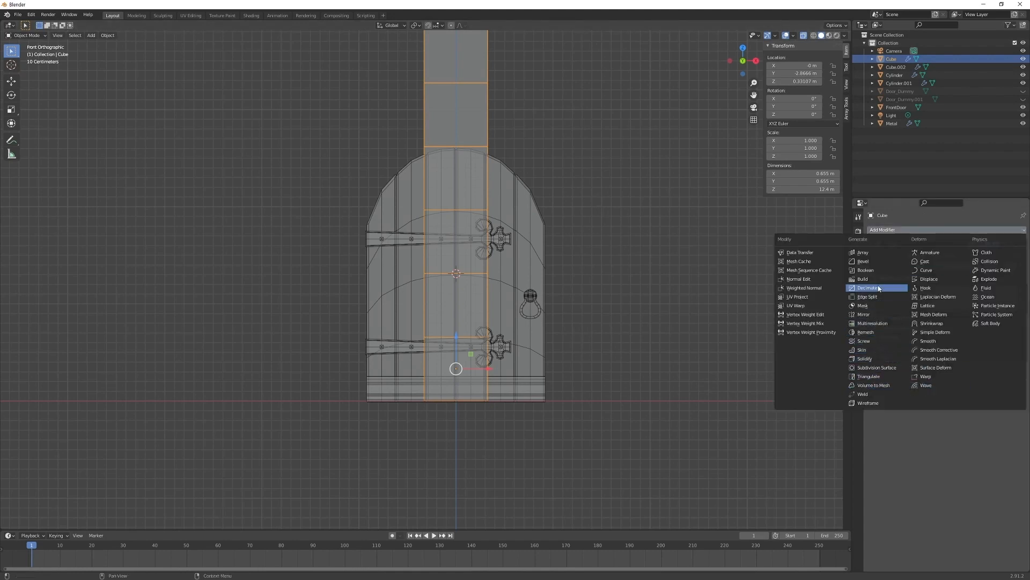
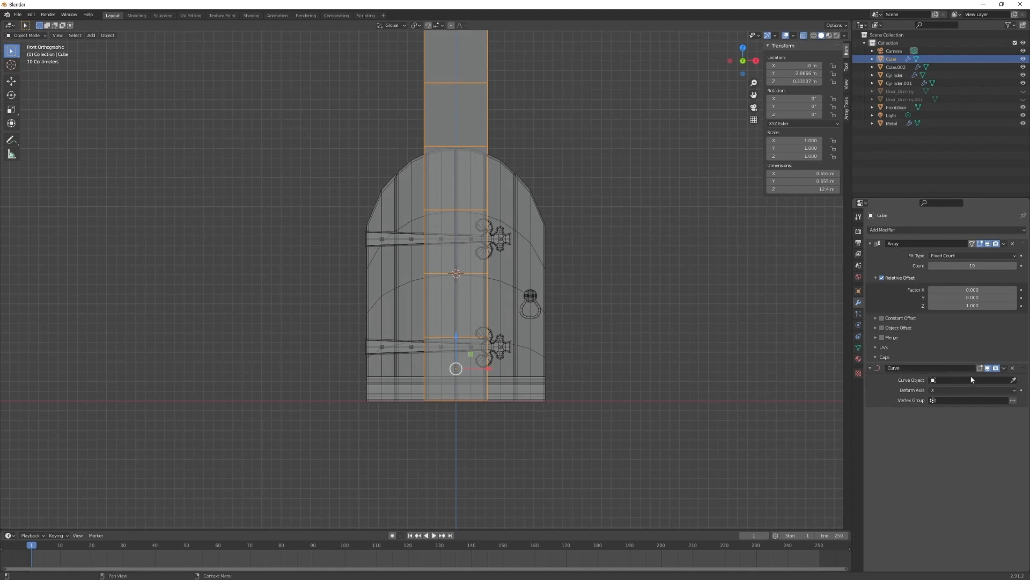
pyautogui.click(794, 389)
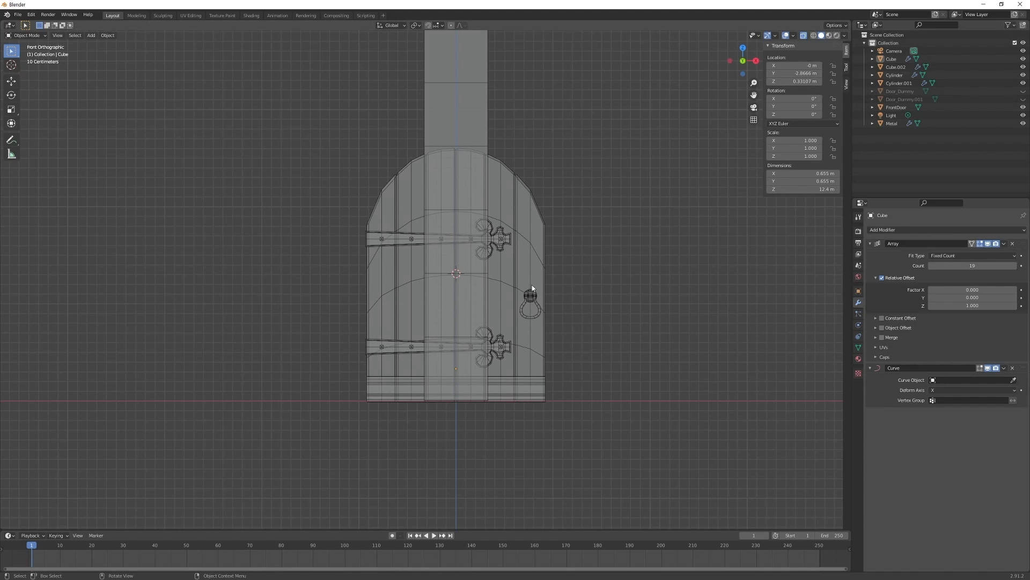
# - Add a plane and place it at the world origin by setting its Y and Z locations to 0
pyautogui.hotkey('shift', 'a')
pyautogui.moveTo(533, 288)
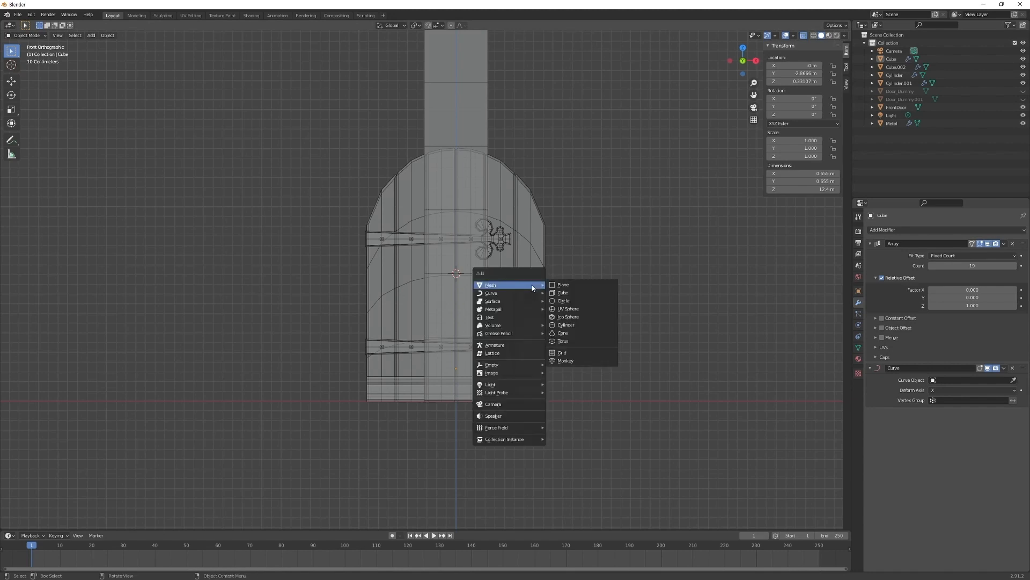
pyautogui.click(573, 286)
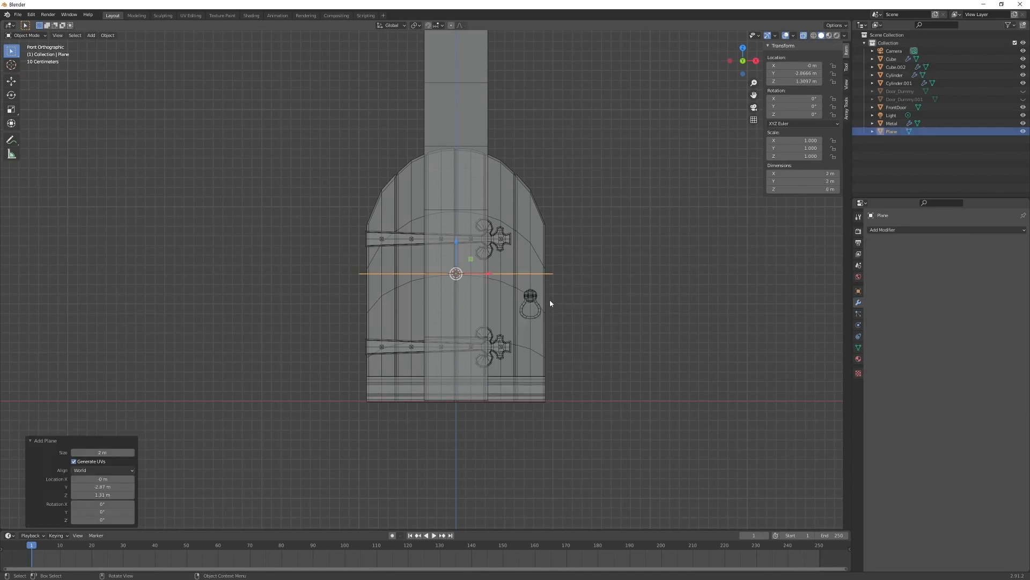
pyautogui.click(807, 81)
pyautogui.write('0')
pyautogui.hotkey('shift', 'Tab')
pyautogui.write('0')
pyautogui.press('Return')
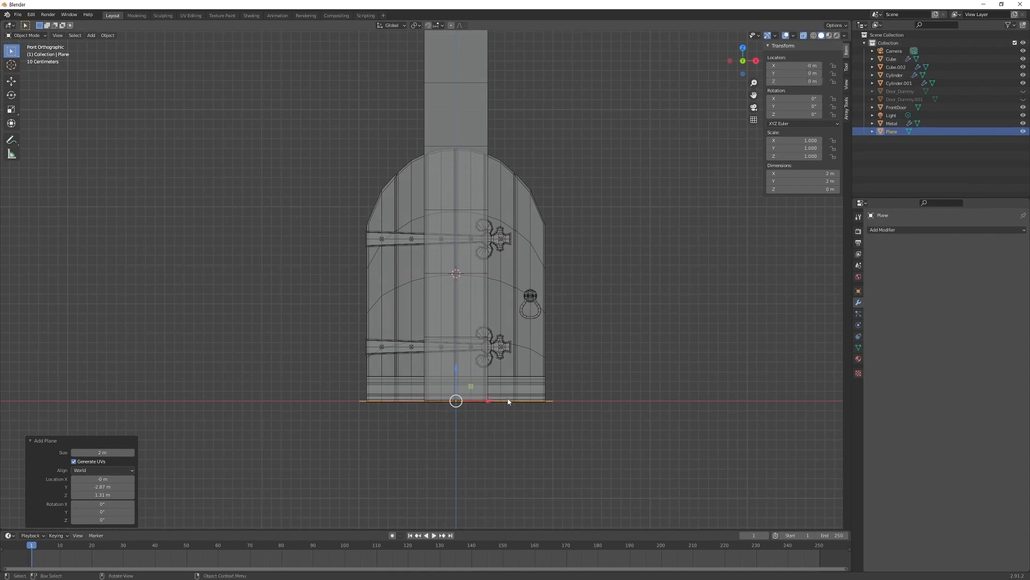
# - Merge all of the plane's vertices at their center into a single vertex
pyautogui.press('Tab')
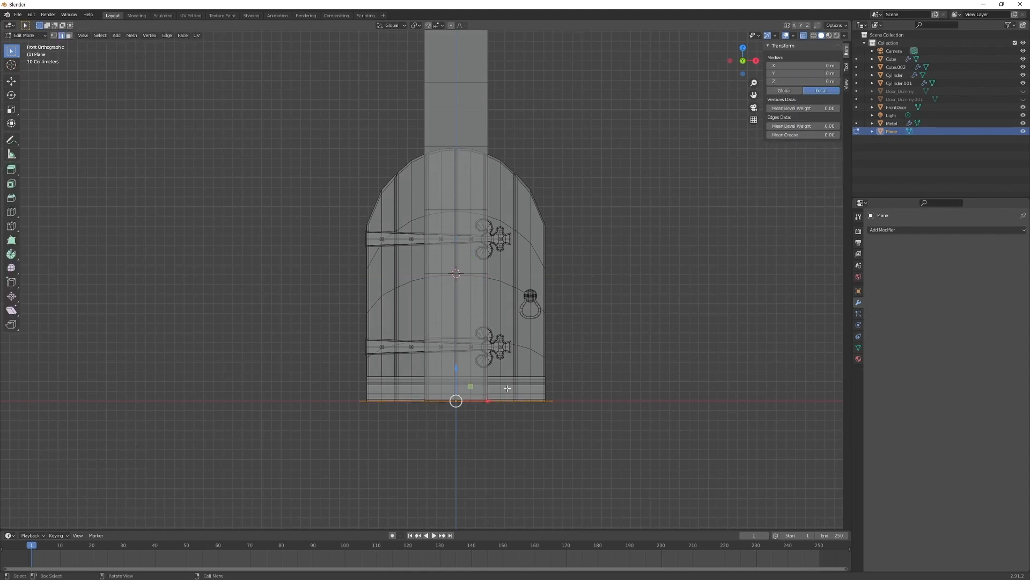
pyautogui.moveTo(507, 388); pyautogui.dragTo(611, 367, button='middle')
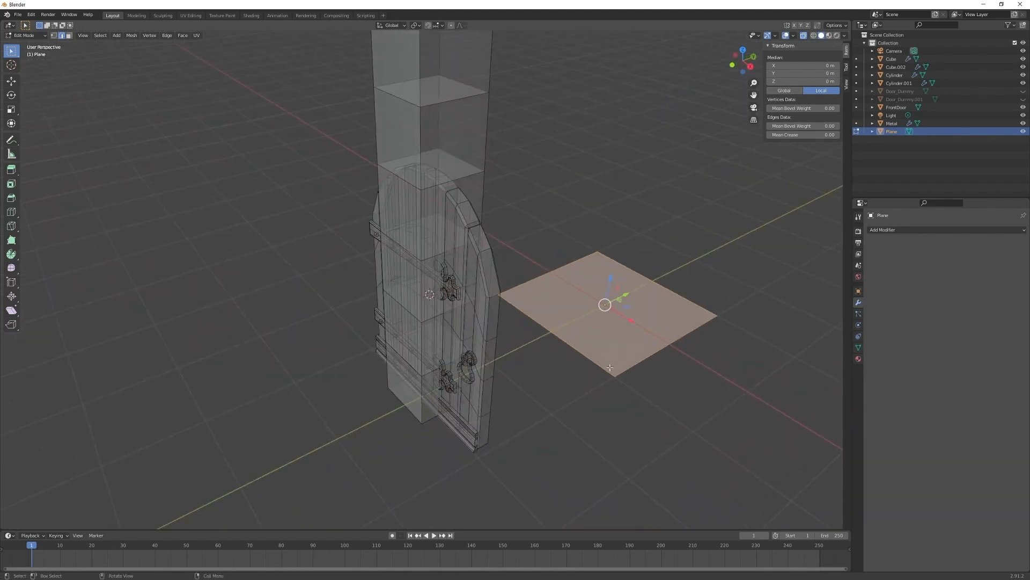
pyautogui.press('1')
pyautogui.press('`')
pyautogui.press('Escape')
pyautogui.keyDown('shift'); pyautogui.moveTo(686, 341); pyautogui.dragTo(589, 358, button='middle'); pyautogui.keyUp('shift')
pyautogui.moveTo(706, 215); pyautogui.dragTo(362, 466)
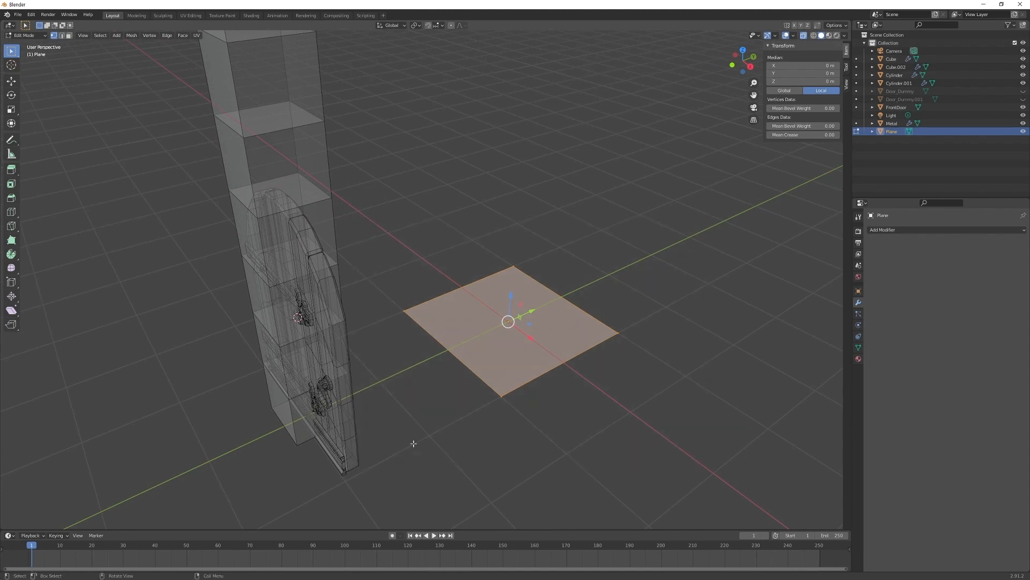
pyautogui.moveTo(421, 424); pyautogui.dragTo(439, 417, button='middle')
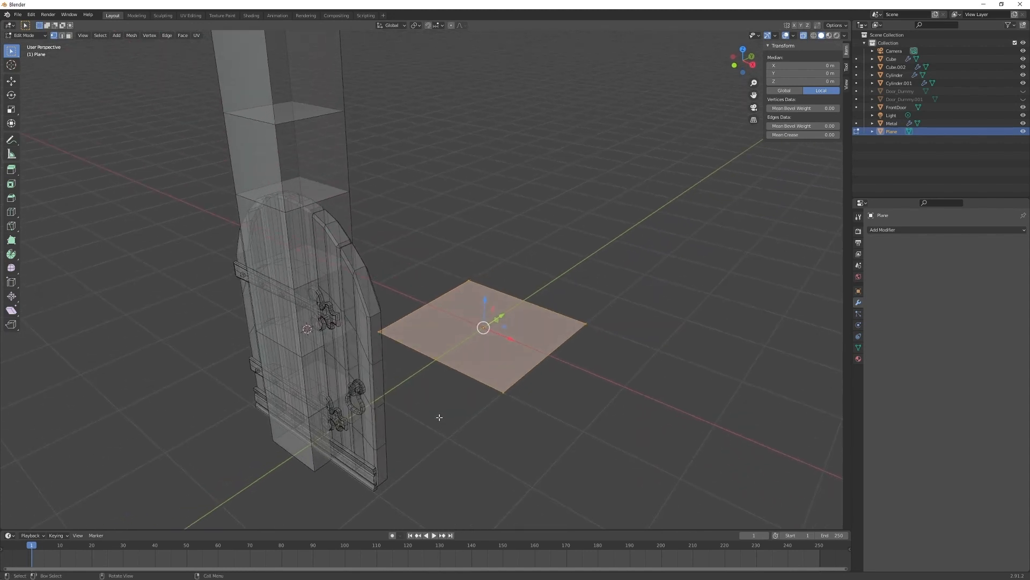
pyautogui.press('m')
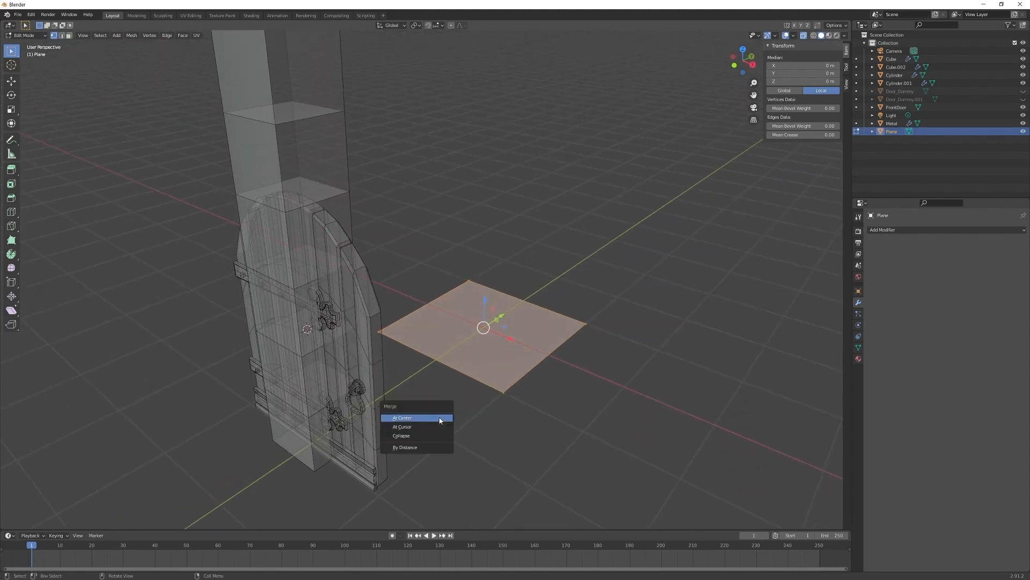
pyautogui.press('a')
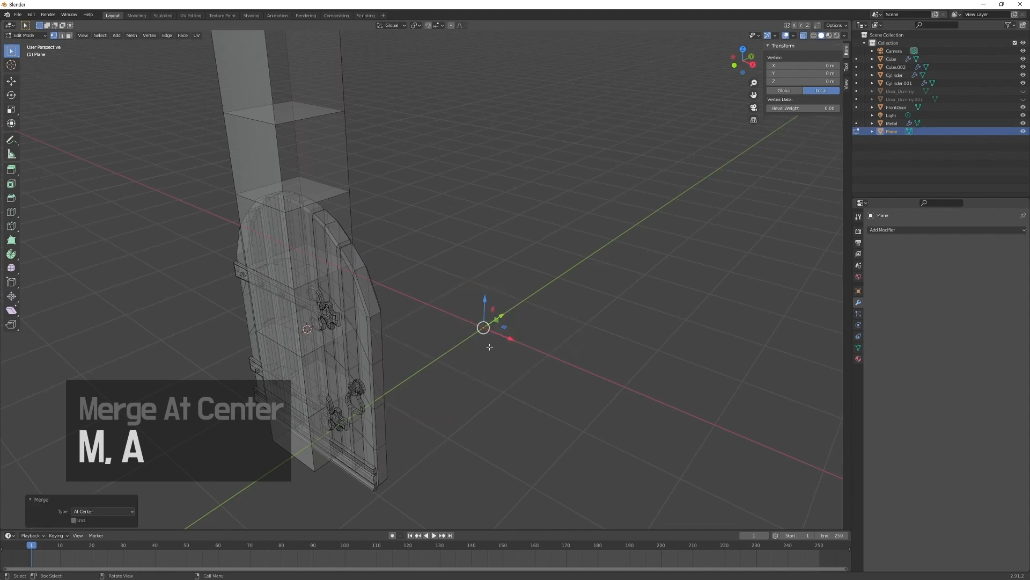
# - Move the single vertex about 1.11 m along negative X and extrude it straight up about 1.91 m beside the door
pyautogui.press('KP_1')
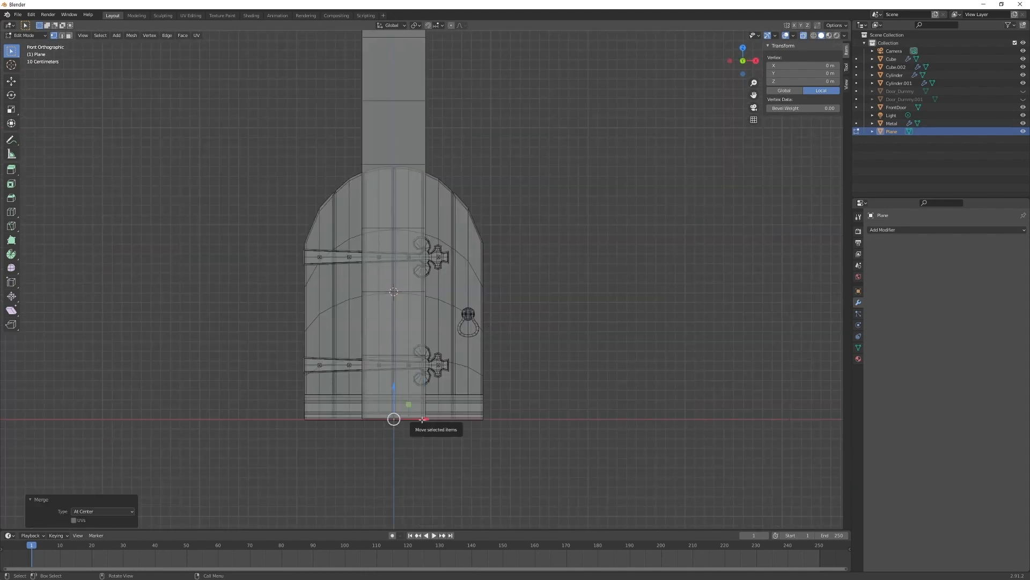
pyautogui.moveTo(422, 419); pyautogui.dragTo(286, 419)
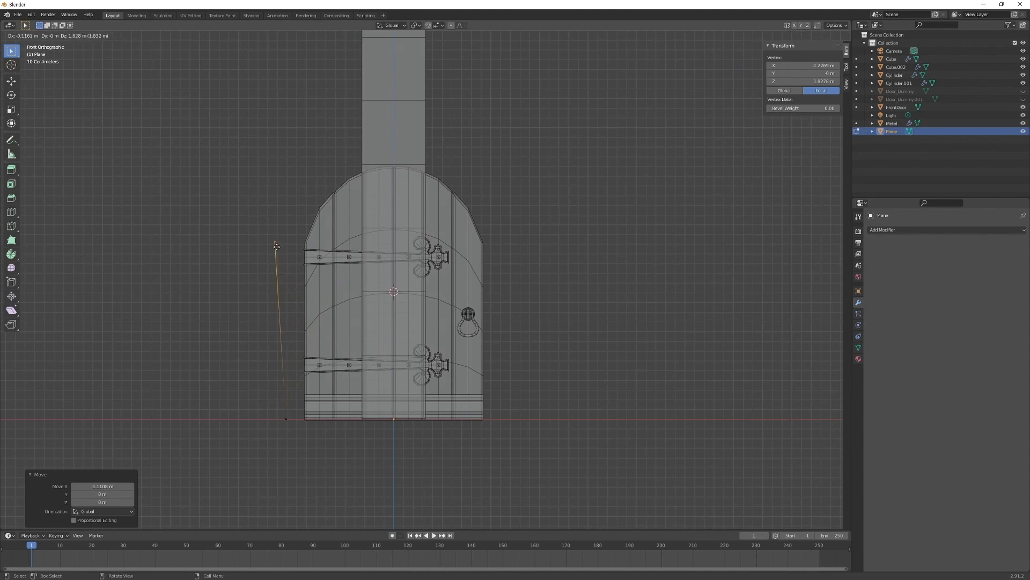
pyautogui.press('z')
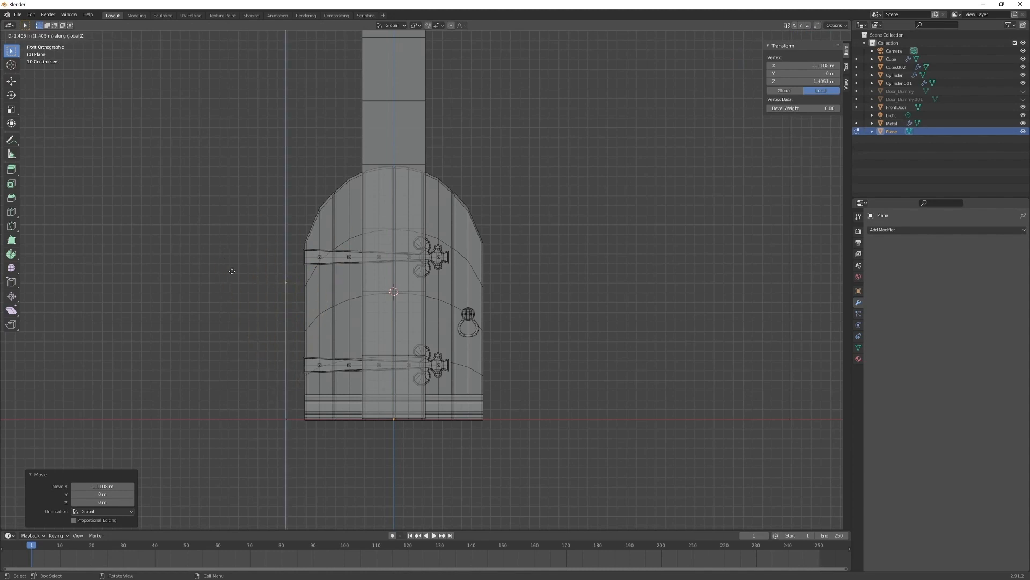
pyautogui.click(236, 222)
# - Extrude three more vertices around the door's arch up to the centre line, and set the last vertex's X to 0
pyautogui.press('e')
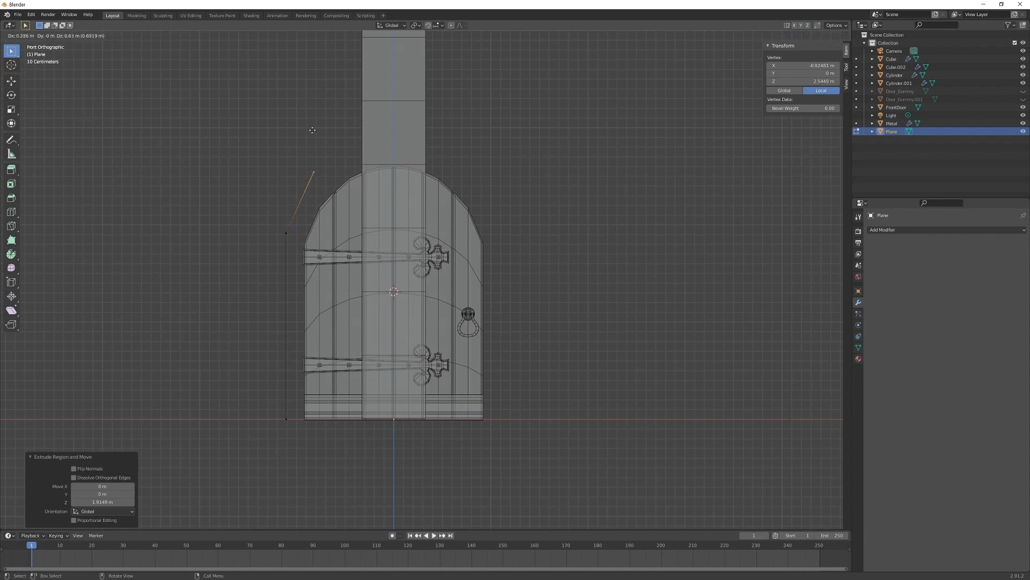
pyautogui.click(297, 151)
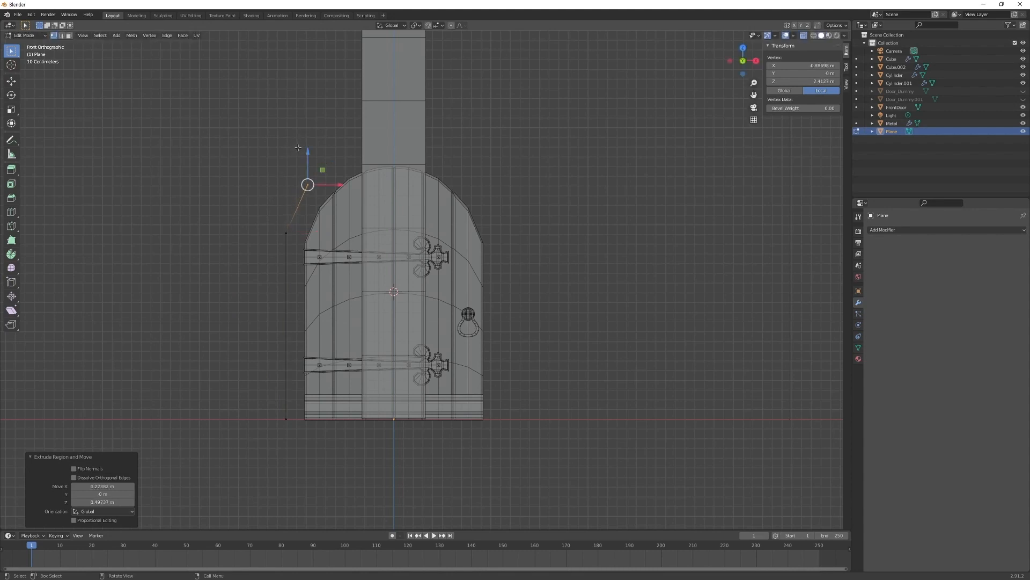
pyautogui.press('e')
pyautogui.click(366, 120)
pyautogui.press('e')
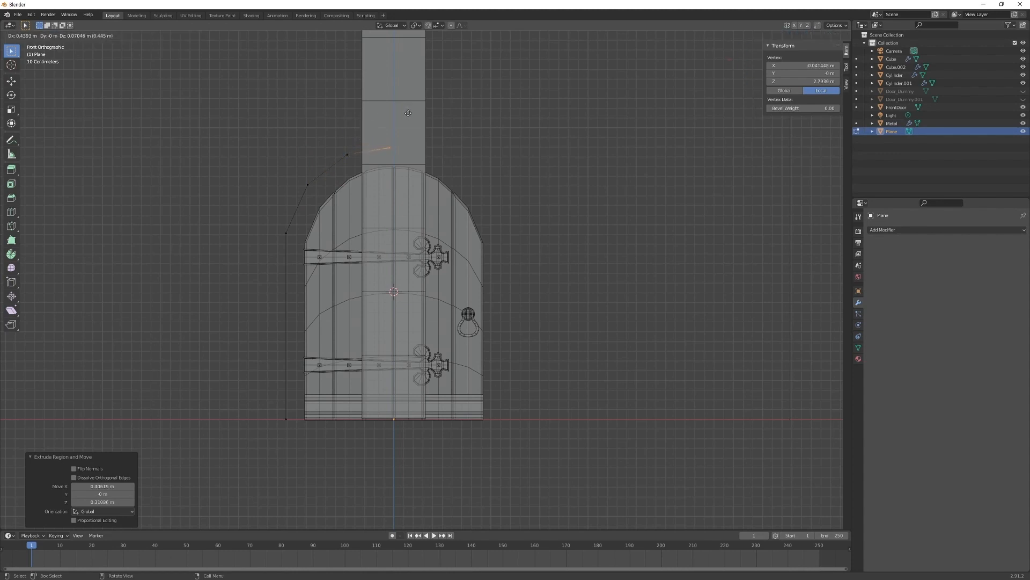
pyautogui.click(410, 112)
pyautogui.click(833, 65)
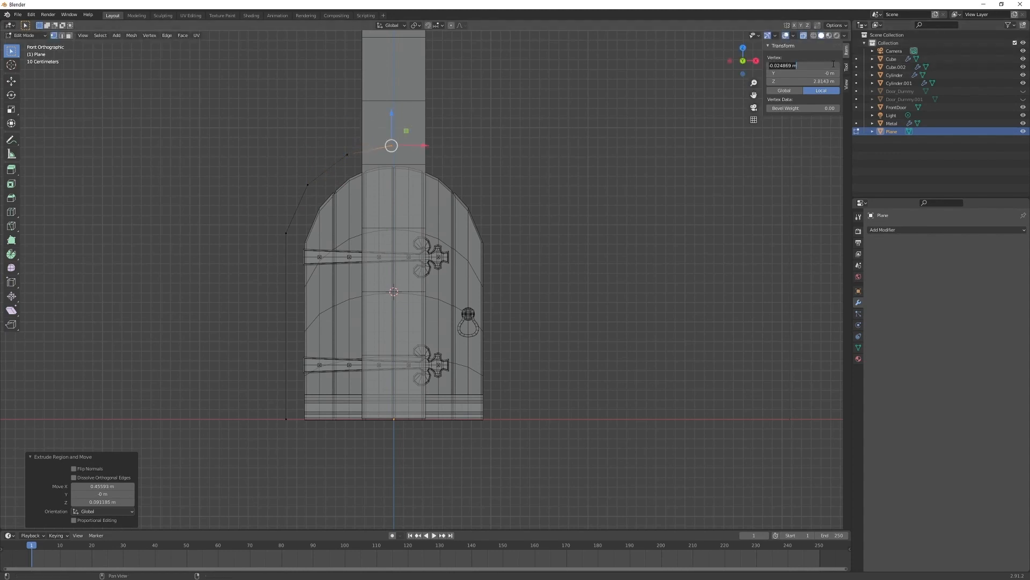
pyautogui.write('0')
pyautogui.press('Return')
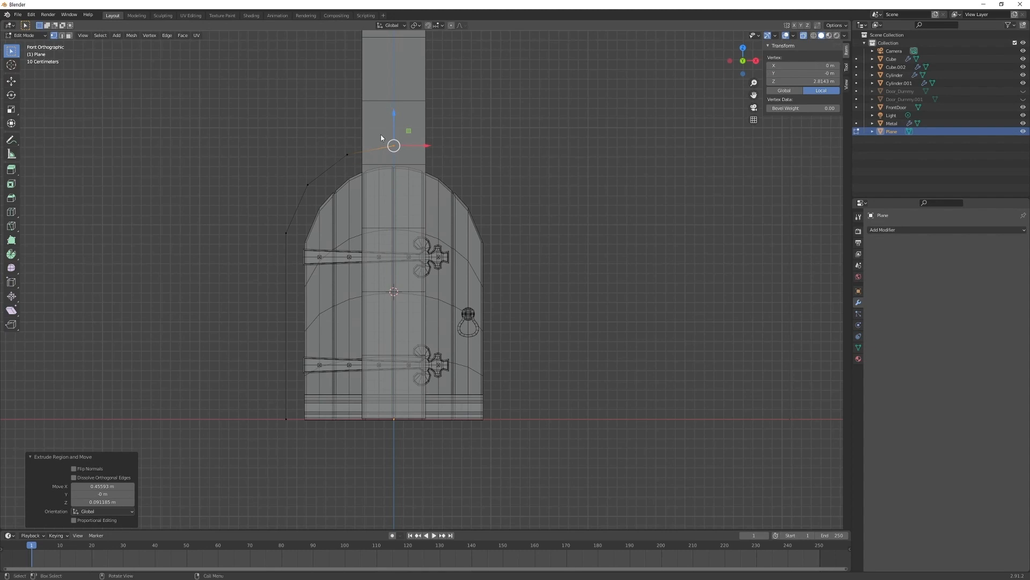
# - Add a Mirror modifier on X to the outline and shift its vertical side edge about 0.017 m outward
pyautogui.click(896, 229)
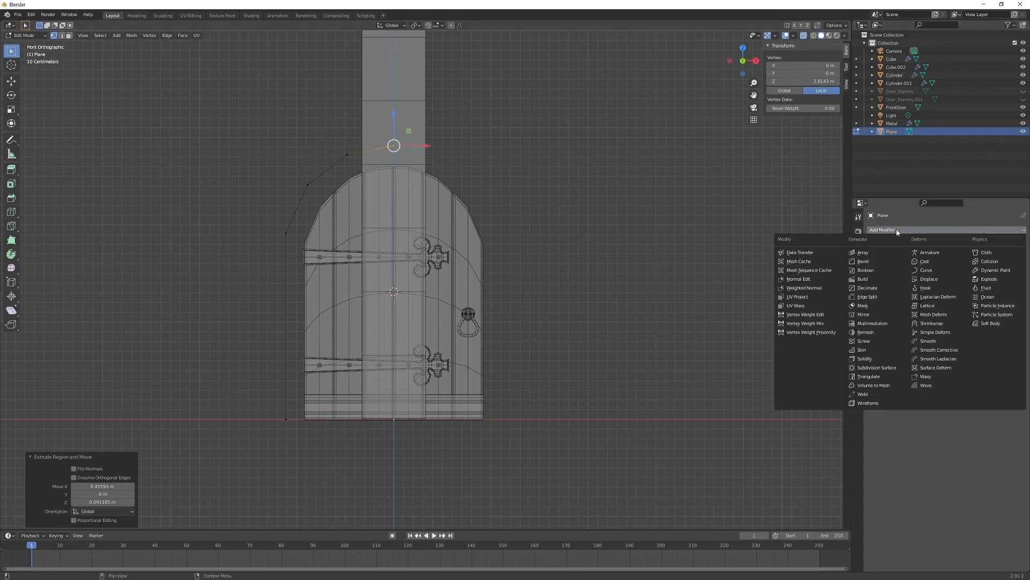
pyautogui.click(866, 315)
pyautogui.moveTo(241, 472); pyautogui.dragTo(304, 228)
pyautogui.press('g')
pyautogui.press('x')
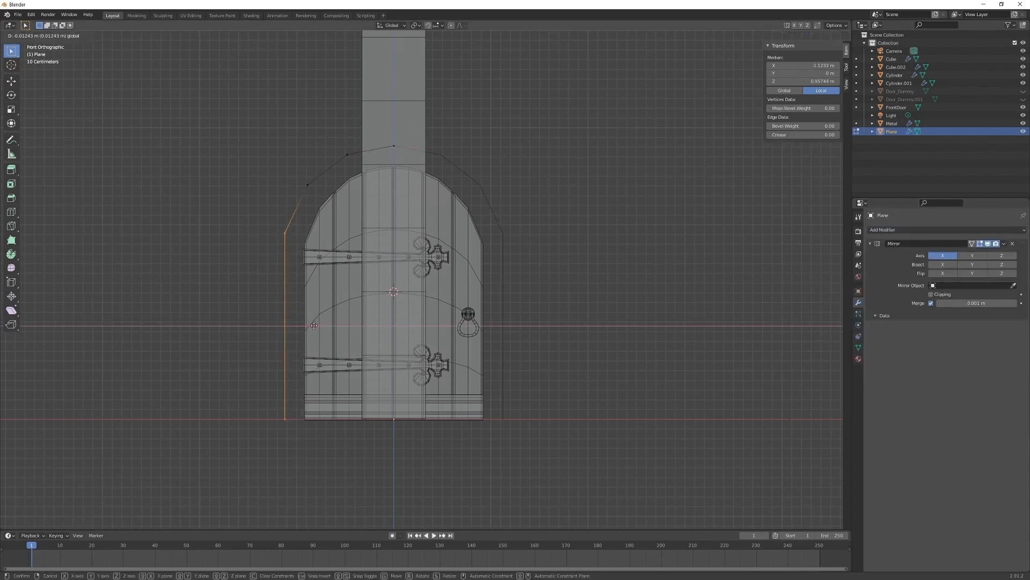
pyautogui.click(313, 325)
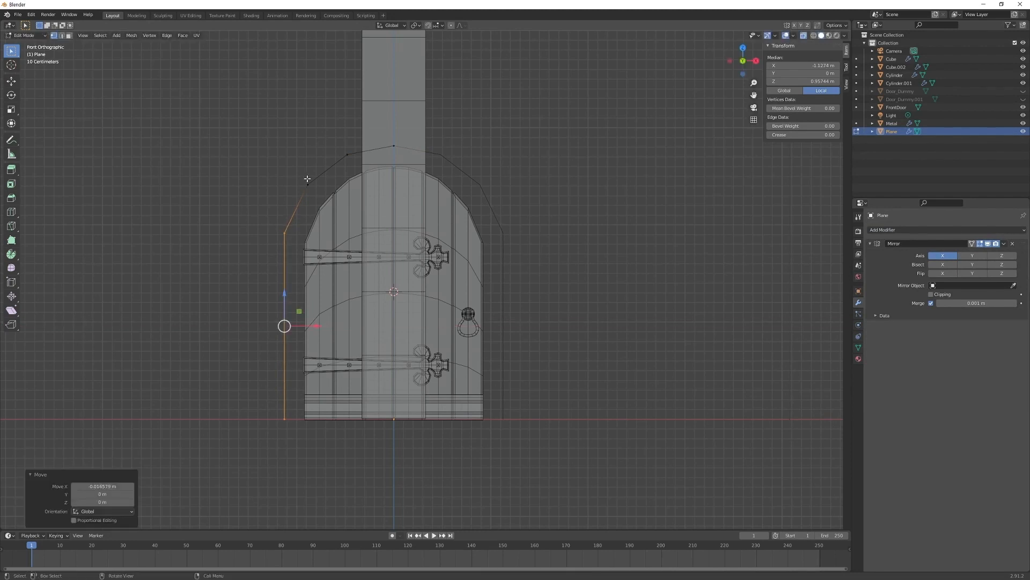
# - Reposition the two intermediate arch vertices slightly to smooth the outline's curvature around the door
pyautogui.click(308, 184)
pyautogui.press('g')
pyautogui.click(311, 210)
pyautogui.click(348, 155)
pyautogui.press('g')
pyautogui.click(366, 171)
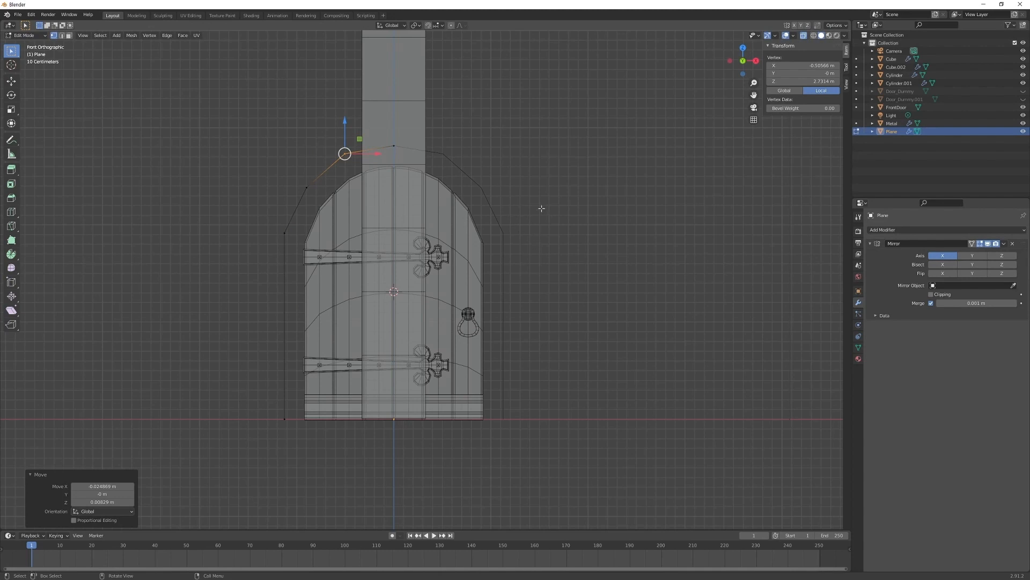
# - Apply the Mirror modifier and convert the arch outline from a mesh to a curve
pyautogui.press('Tab')
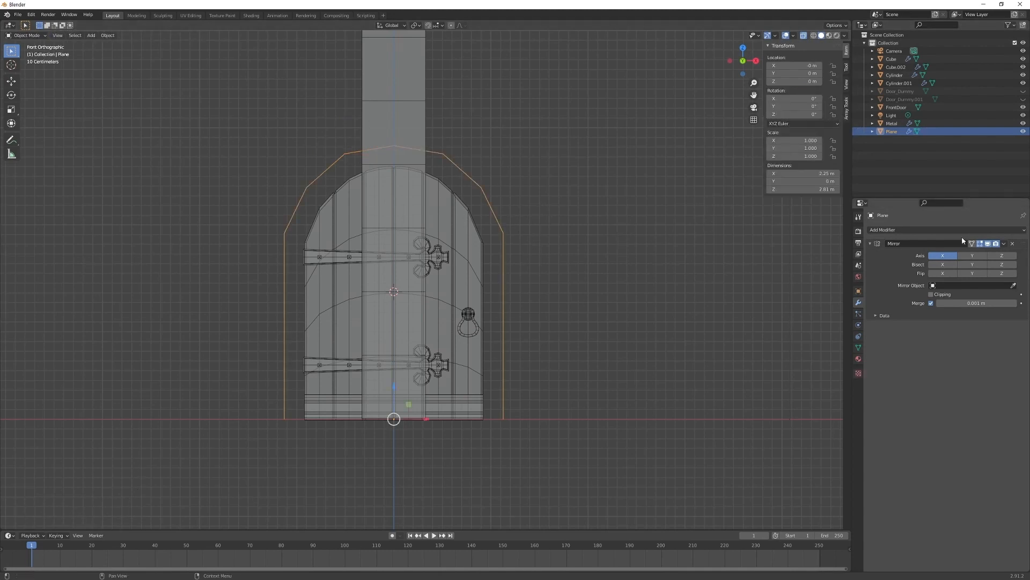
pyautogui.hotkey('ctrl', 'a')
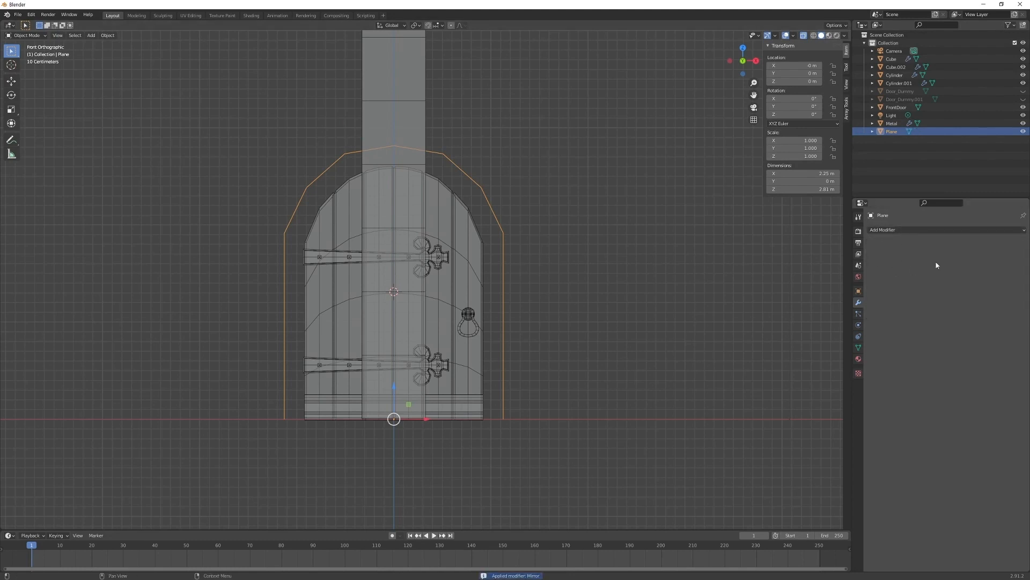
pyautogui.click(107, 35)
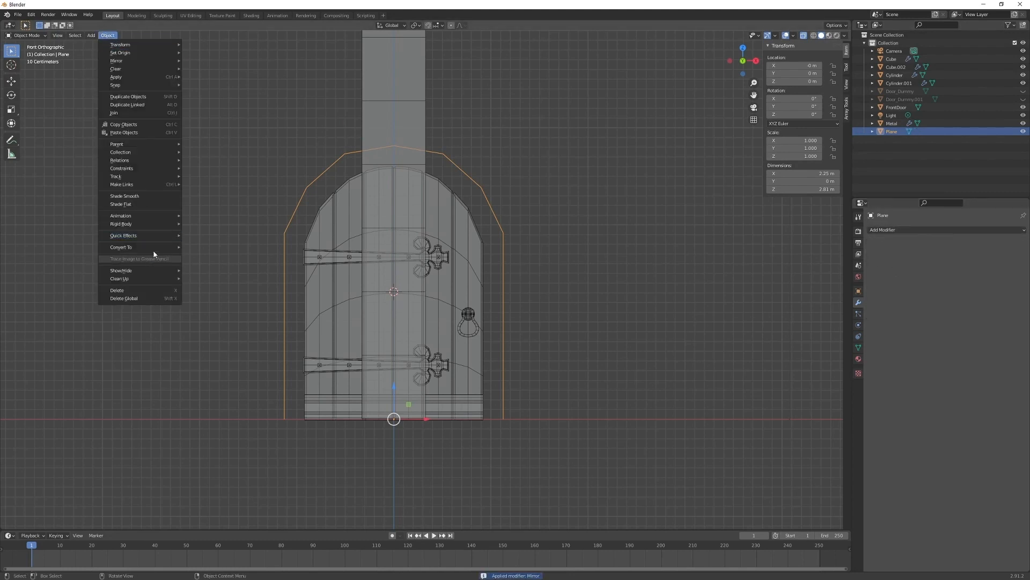
pyautogui.moveTo(152, 248)
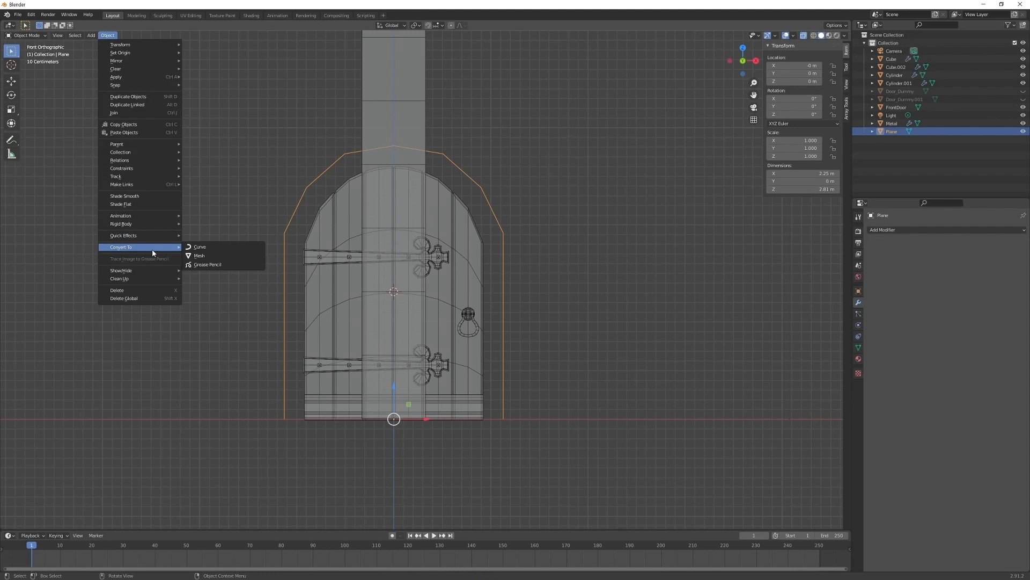
pyautogui.click(209, 250)
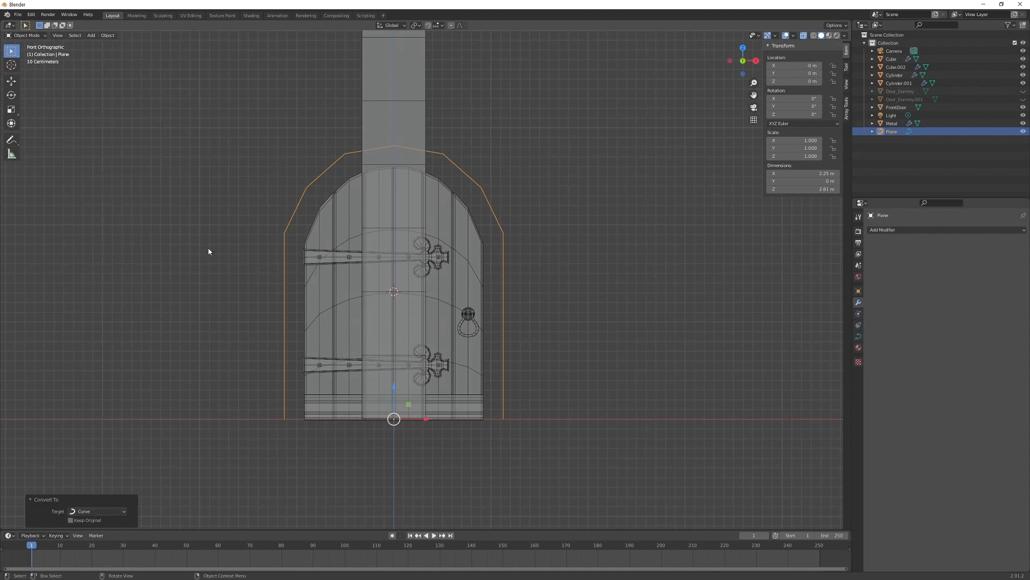
# - Rename the converted arch curve as Line
pyautogui.doubleClick(891, 132)
pyautogui.write('Line')
pyautogui.press('Return')
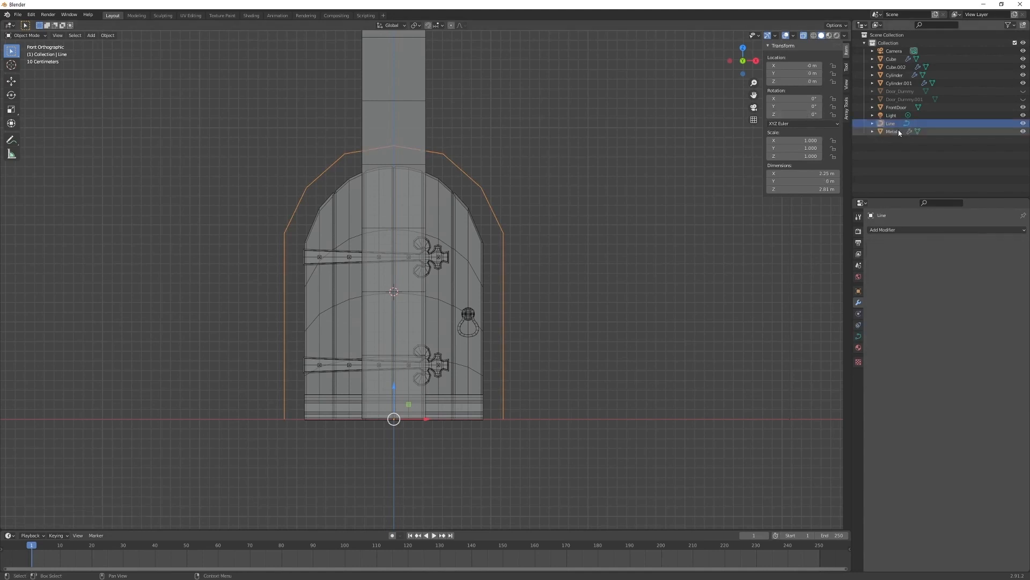
# - Set Line as the Curve Object of the cube's Curve modifier, with Z as the deform axis
pyautogui.click(413, 127)
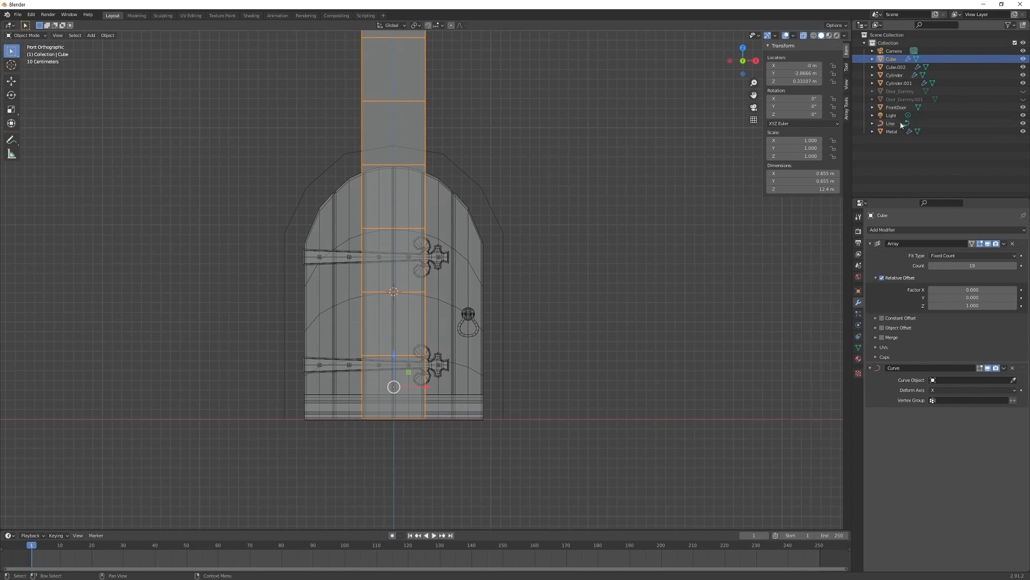
pyautogui.moveTo(893, 125); pyautogui.dragTo(956, 379)
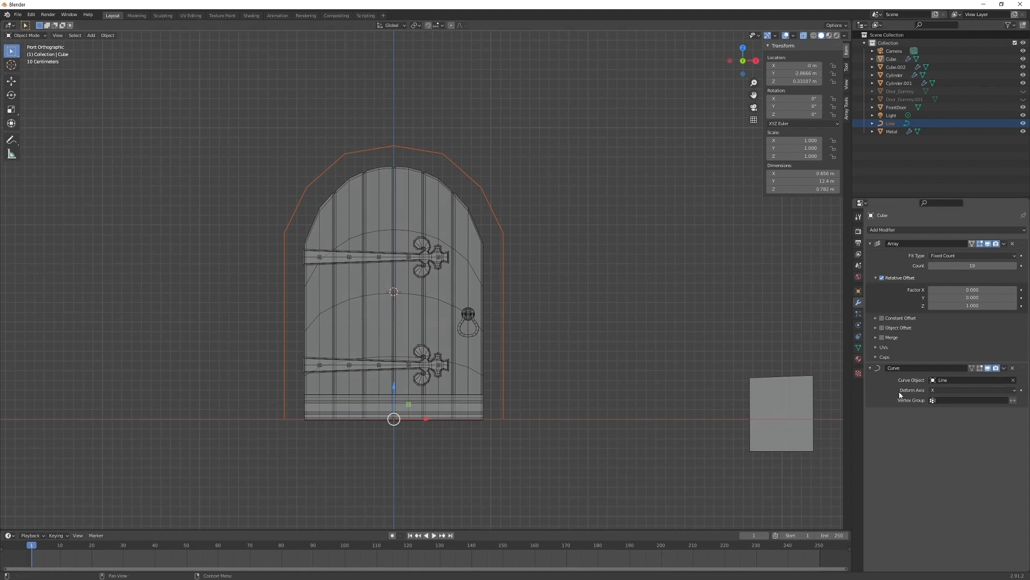
pyautogui.click(1013, 391)
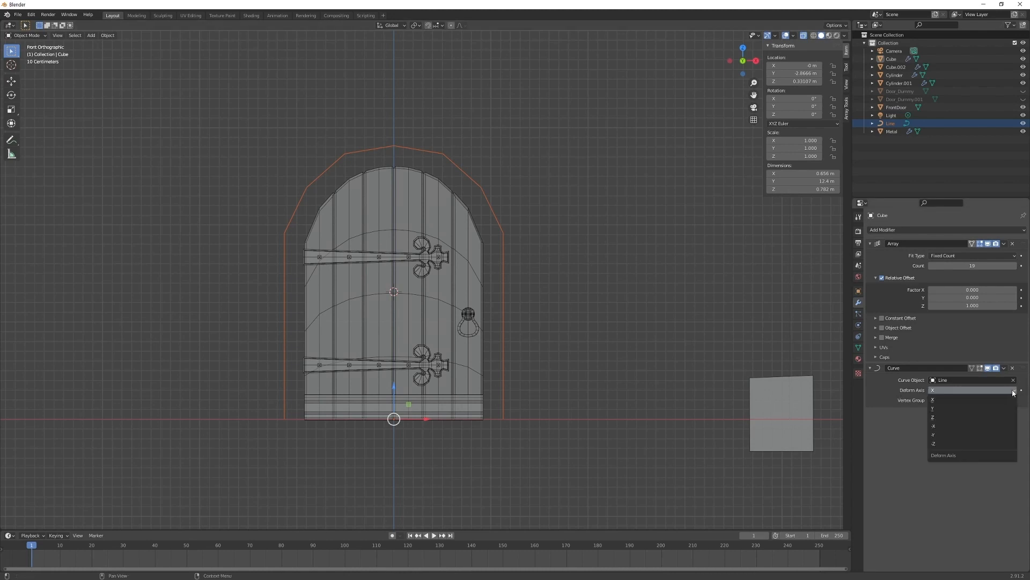
pyautogui.click(996, 418)
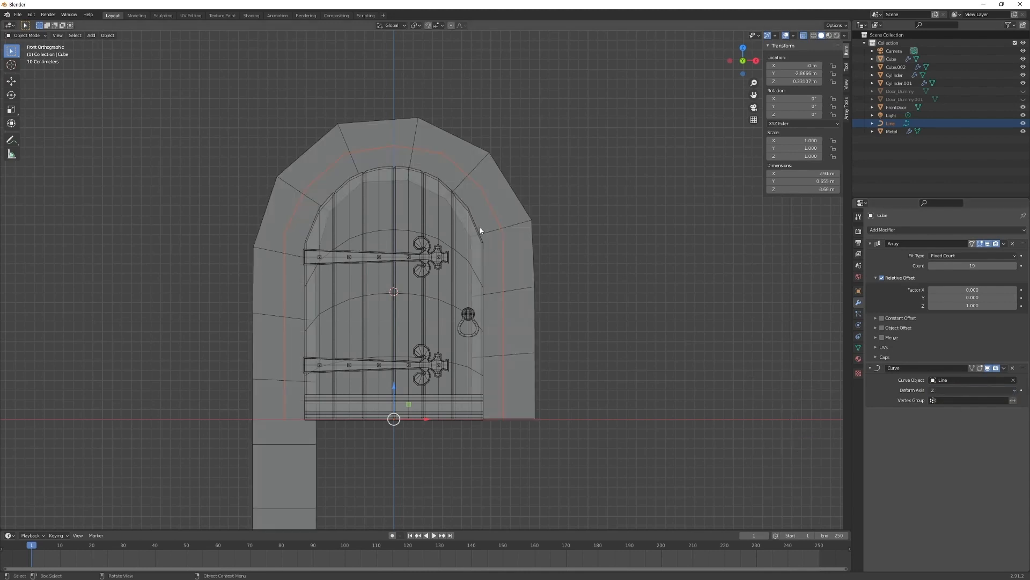
# - Shorten the arrayed source cube by lowering its top vertices along Z, so the arch consists of shorter blocks
pyautogui.scroll(-8, 443, 291)
pyautogui.scroll(4, 517, 354)
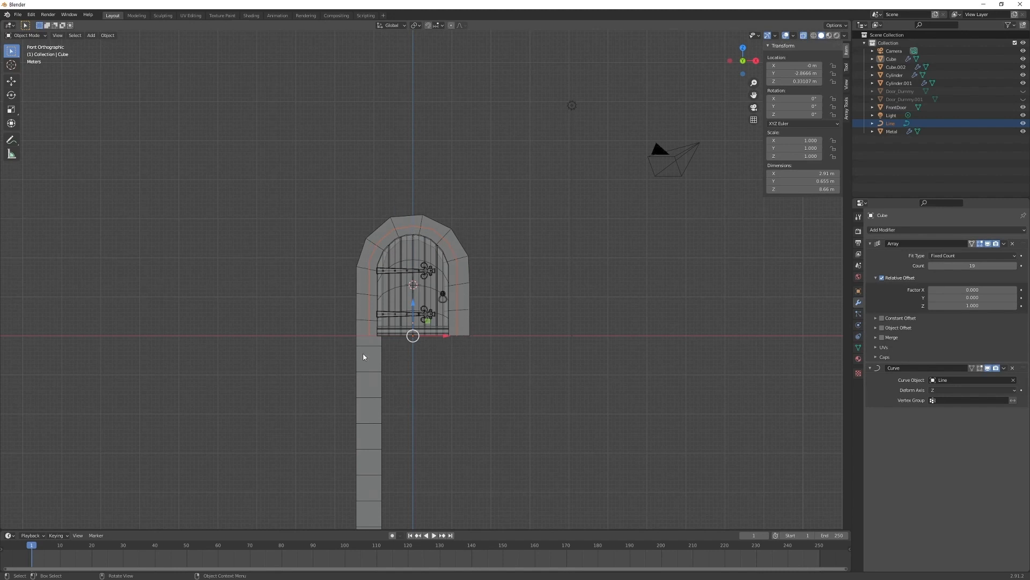
pyautogui.scroll(6, 363, 354)
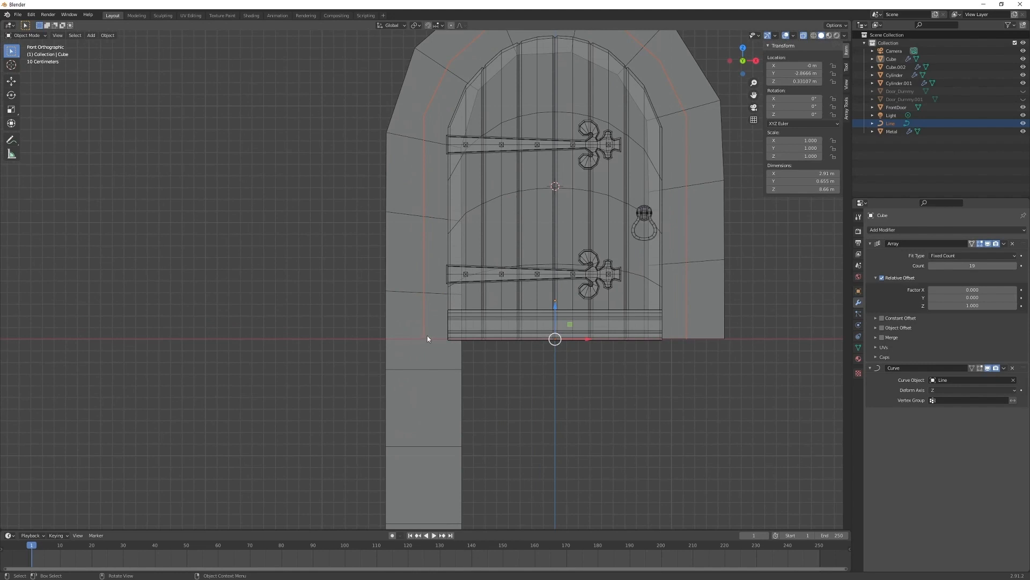
pyautogui.scroll(-6, 440, 437)
pyautogui.scroll(5, 469, 396)
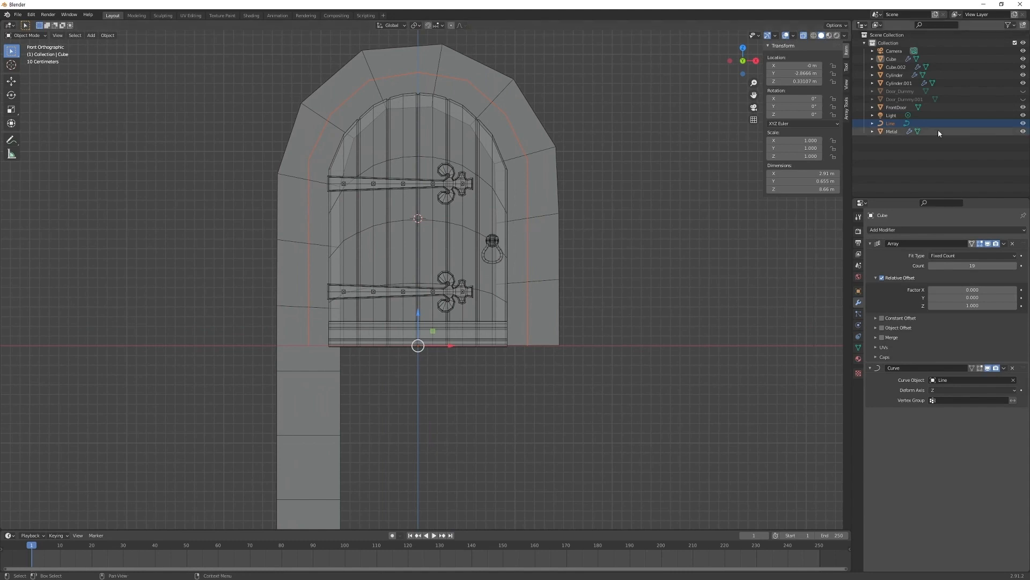
pyautogui.click(531, 162)
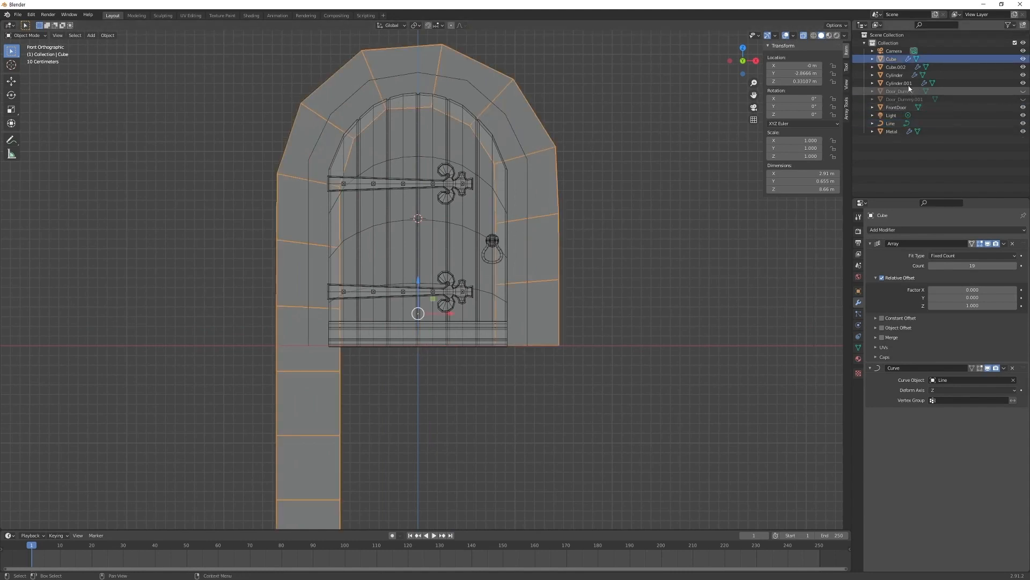
pyautogui.press('Tab')
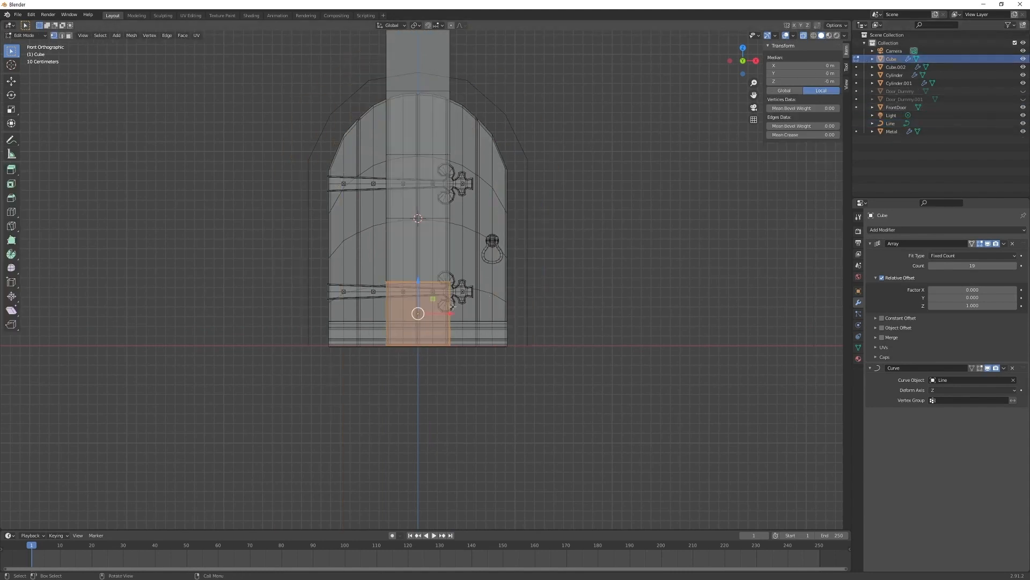
pyautogui.moveTo(423, 250); pyautogui.dragTo(418, 268)
pyautogui.press('Tab')
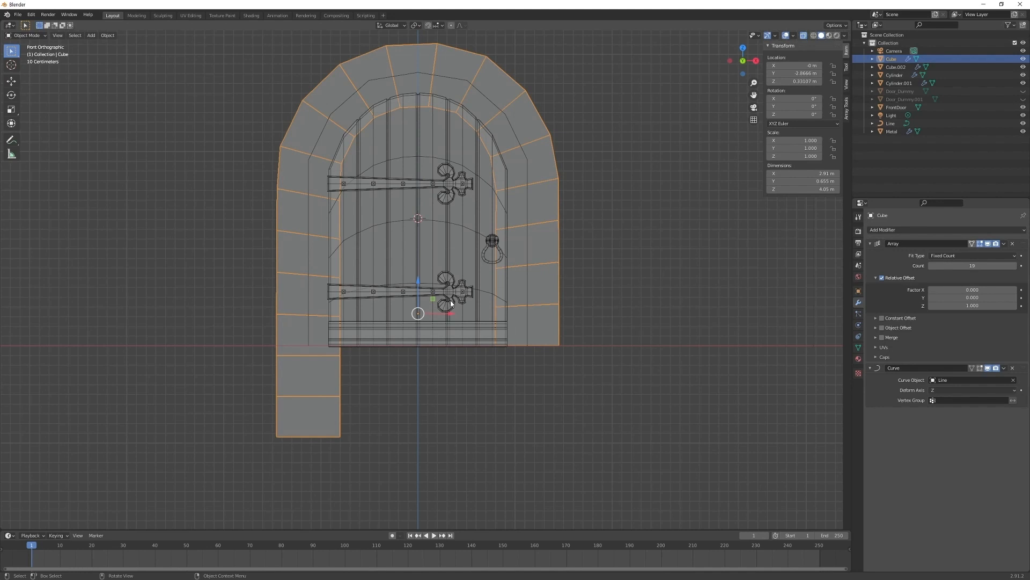
# - Enable the display of the cube's Curve modifier in Edit Mode
pyautogui.press('Tab')
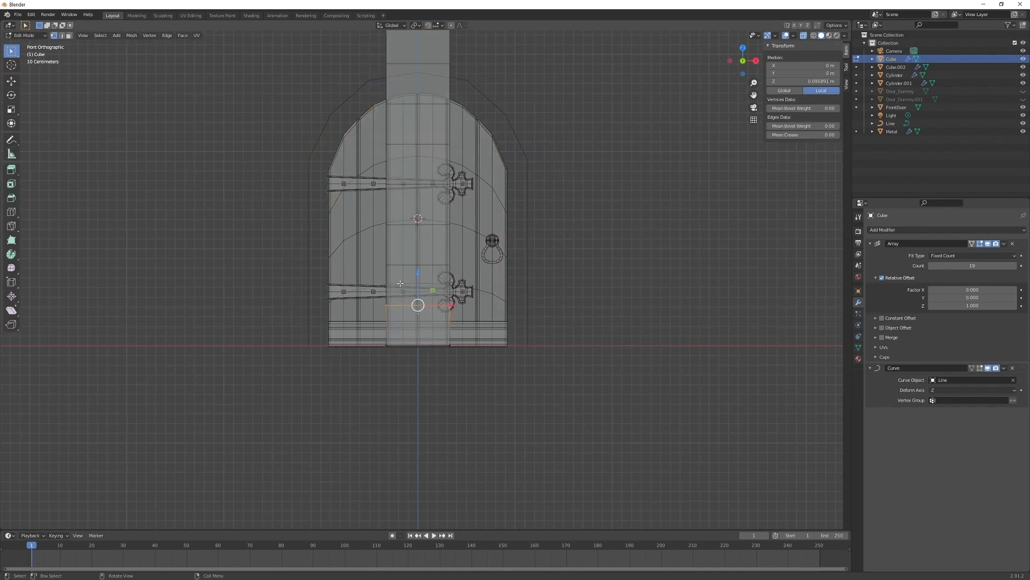
pyautogui.press('Tab')
pyautogui.press('Tab')
pyautogui.press('Tab')
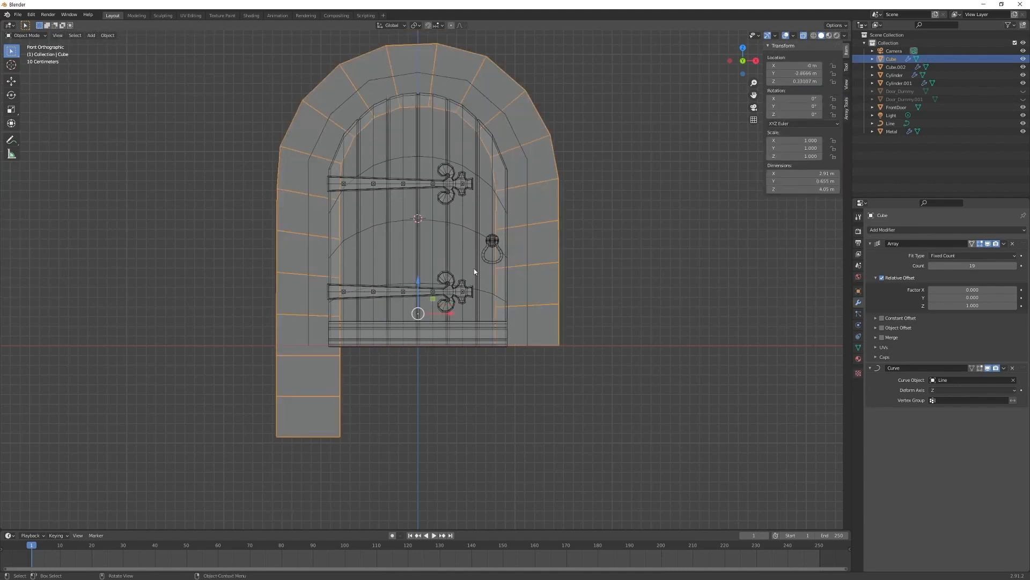
pyautogui.click(980, 369)
# - Lower the source cube's top vertices about 0.05 m along Z and fine-tune them until the block chain ends at ground level
pyautogui.press('Tab')
pyautogui.press('g')
pyautogui.press('z')
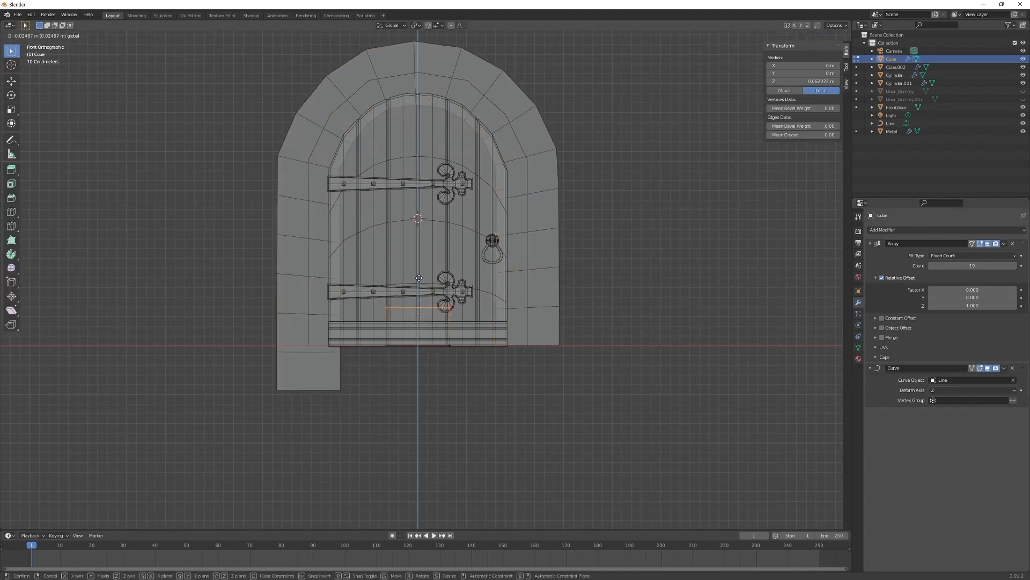
pyautogui.click(419, 280)
pyautogui.scroll(7, 372, 199)
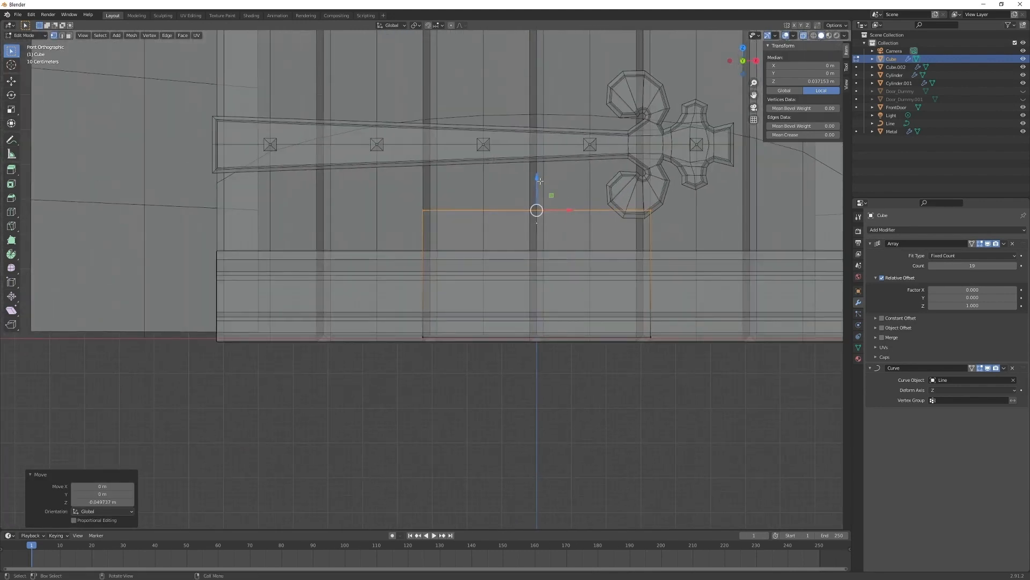
pyautogui.moveTo(539, 179); pyautogui.dragTo(537, 179)
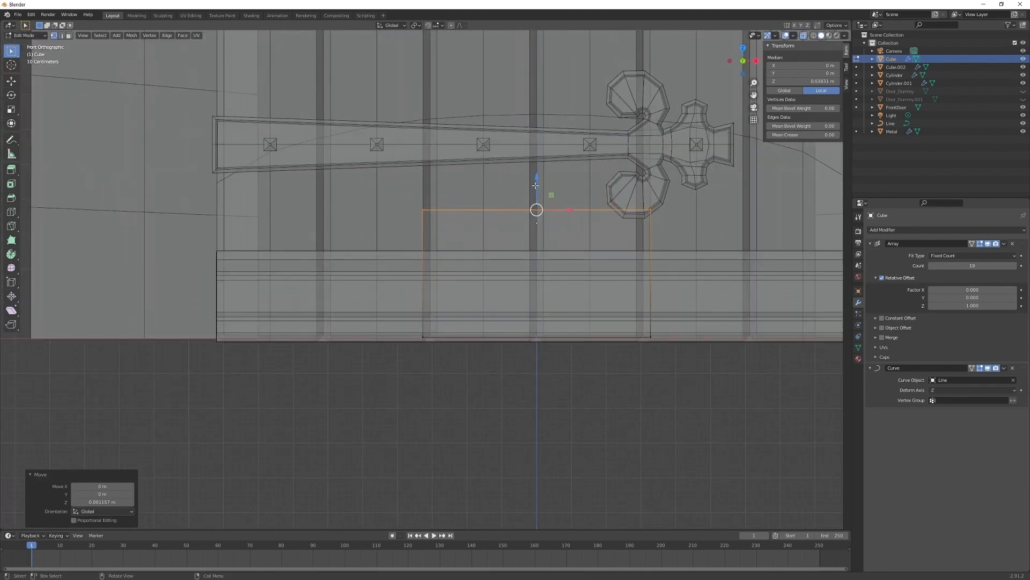
pyautogui.scroll(3, 655, 139)
pyautogui.moveTo(650, 138); pyautogui.dragTo(648, 139)
pyautogui.scroll(-5, 583, 241)
pyautogui.keyDown('shift'); pyautogui.moveTo(583, 241); pyautogui.dragTo(543, 334, button='middle'); pyautogui.keyUp('shift')
pyautogui.scroll(-2, 543, 334)
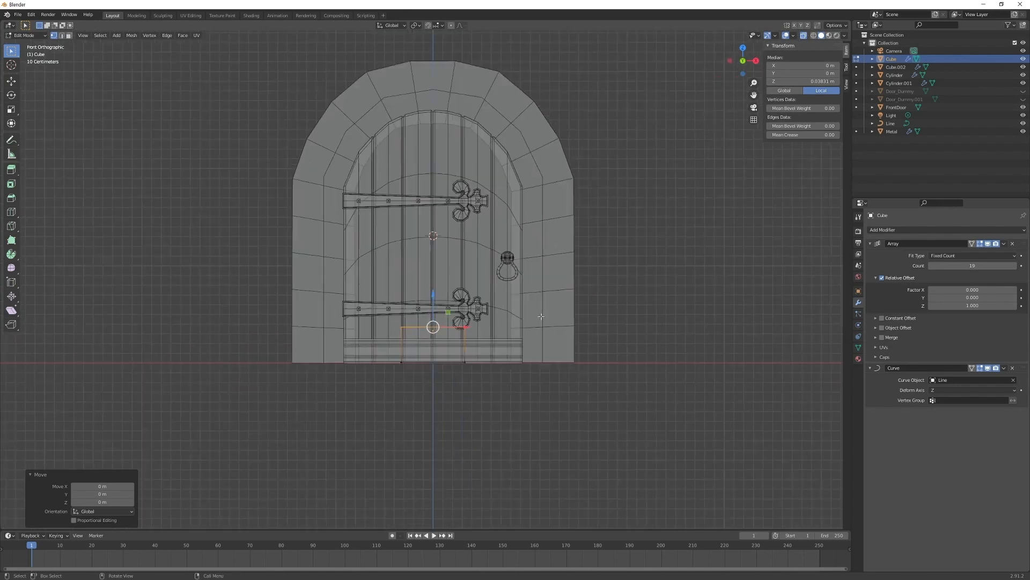
# - Scale the arrayed source cube to about 0.53 in X and Y, leaving Z out, to make the arch narrower
pyautogui.moveTo(522, 284); pyautogui.dragTo(346, 407)
pyautogui.press('s')
pyautogui.hotkey('shift', 'z')
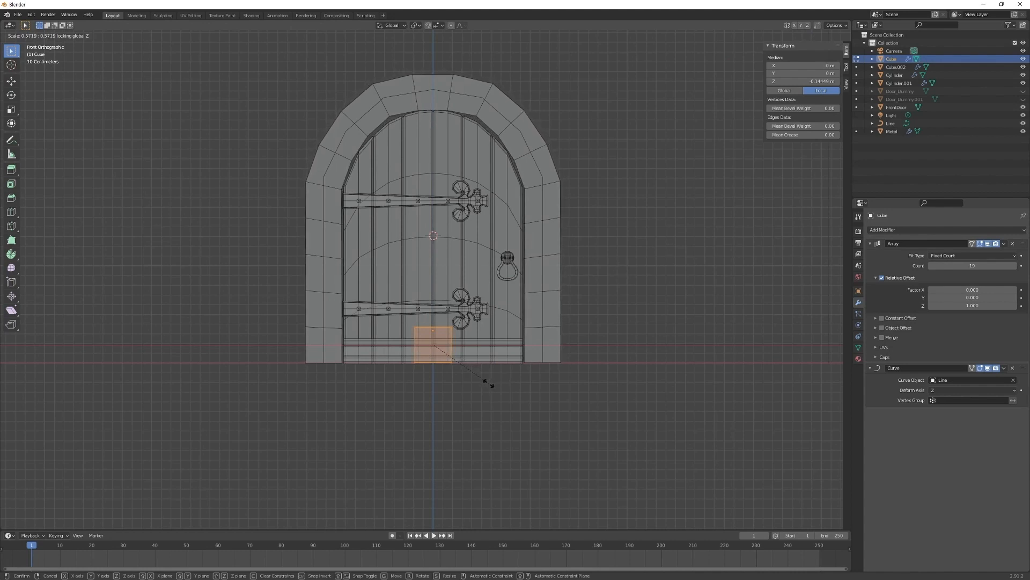
pyautogui.click(479, 380)
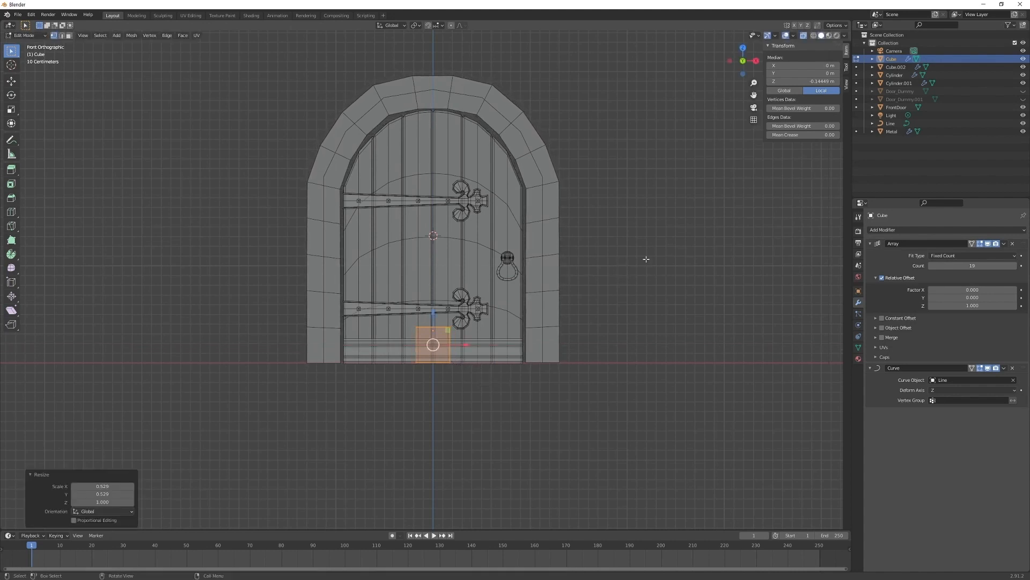
# - Toggle the visibility of Door_Dummy and leave it shown to compare the arch with the dummy's stone frame
pyautogui.click(1023, 91)
pyautogui.click(1024, 91)
pyautogui.click(1023, 91)
pyautogui.click(1024, 92)
pyautogui.click(1024, 92)
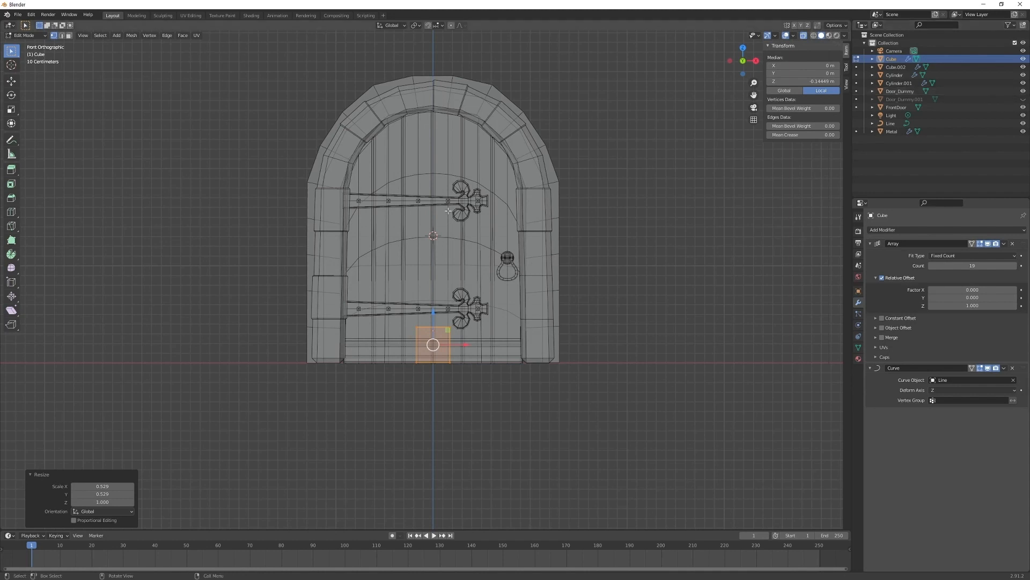
# - Narrow the Line curve by scaling the points of its two straight sides inward along X to a width of about 2.16 m
pyautogui.click(890, 124)
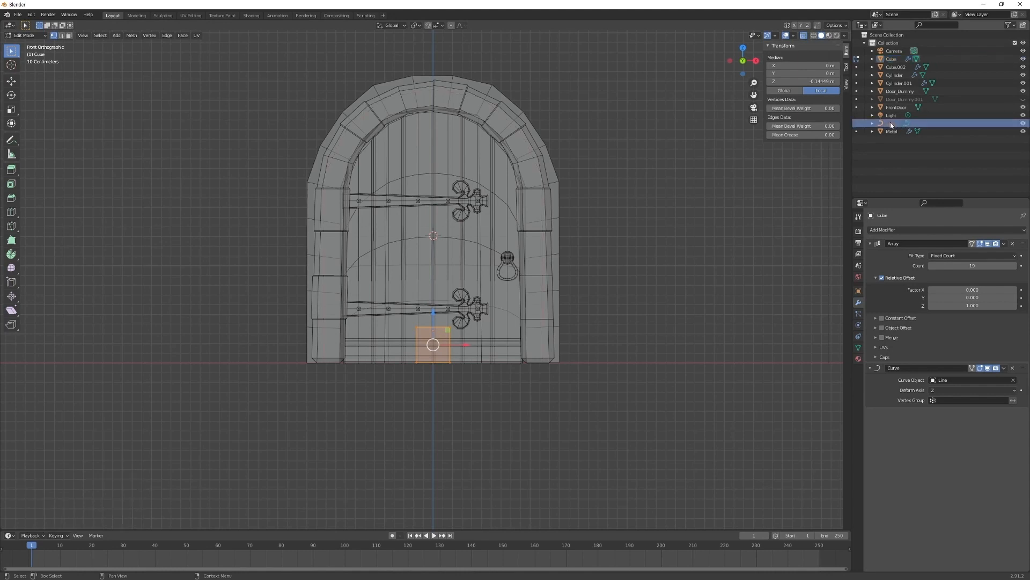
pyautogui.press('Tab')
pyautogui.click(892, 123)
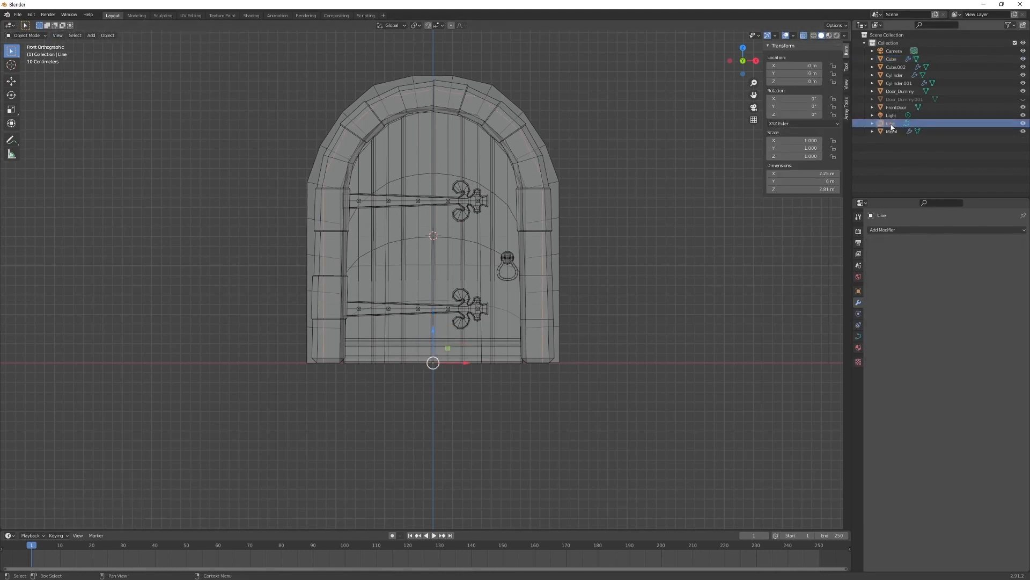
pyautogui.press('Tab')
pyautogui.hotkey('shift', 'b')
pyautogui.moveTo(260, 421); pyautogui.dragTo(604, 155)
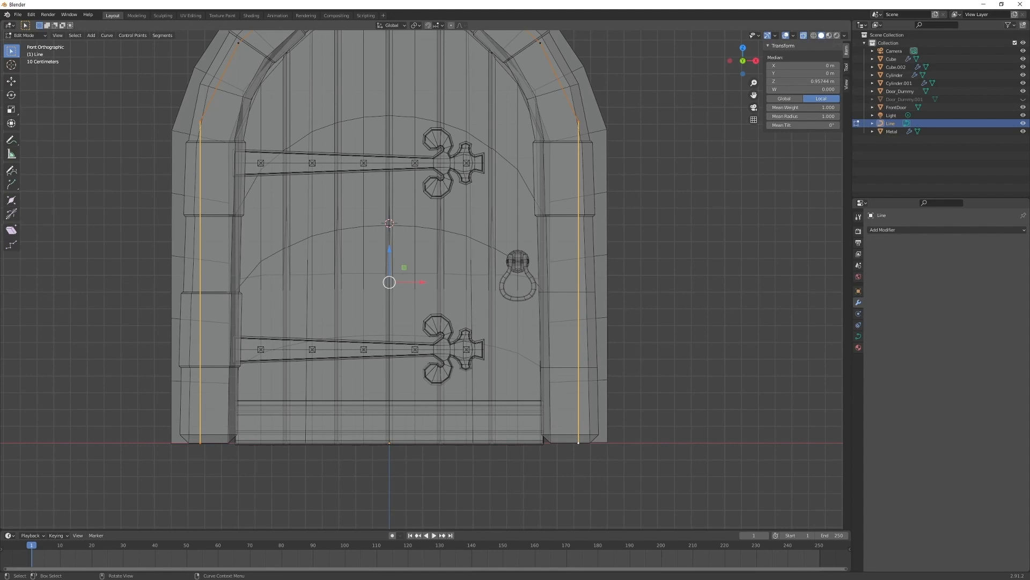
pyautogui.press('s')
pyautogui.press('z')
pyautogui.press('x')
pyautogui.click(619, 248)
# - Lower the Line curve's spring points and the arch points above them along Z to fit the door, and hide Door_Dummy
pyautogui.keyDown('shift'); pyautogui.moveTo(619, 248); pyautogui.dragTo(598, 347, button='middle'); pyautogui.keyUp('shift')
pyautogui.moveTo(598, 249); pyautogui.dragTo(163, 196)
pyautogui.press('g')
pyautogui.press('z')
pyautogui.click(163, 209)
pyautogui.moveTo(186, 133); pyautogui.dragTo(526, 53)
pyautogui.click(1024, 92)
pyautogui.press('g')
pyautogui.press('z')
pyautogui.click(569, 126)
pyautogui.moveTo(265, 106); pyautogui.dragTo(506, 90)
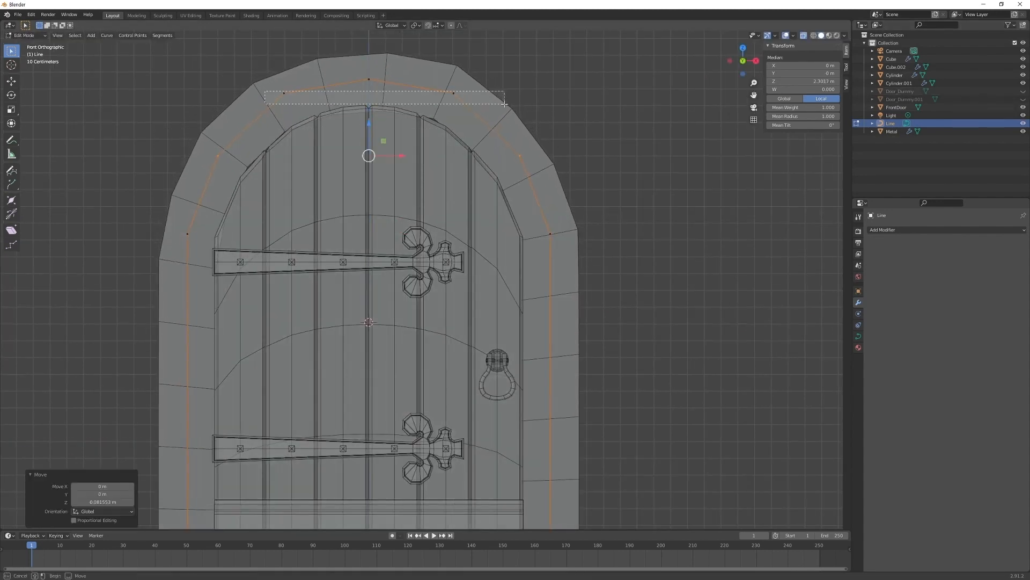
# - Lower the source cube's top vertices about 0.01 m along Z to shorten the blocks for the smaller curve
pyautogui.scroll(-3, 417, 206)
pyautogui.press('Tab')
pyautogui.click(509, 258)
pyautogui.press('Tab')
pyautogui.scroll(8, 421, 379)
pyautogui.press('g')
pyautogui.press('z')
pyautogui.click(562, 375)
pyautogui.press('g')
pyautogui.press('z')
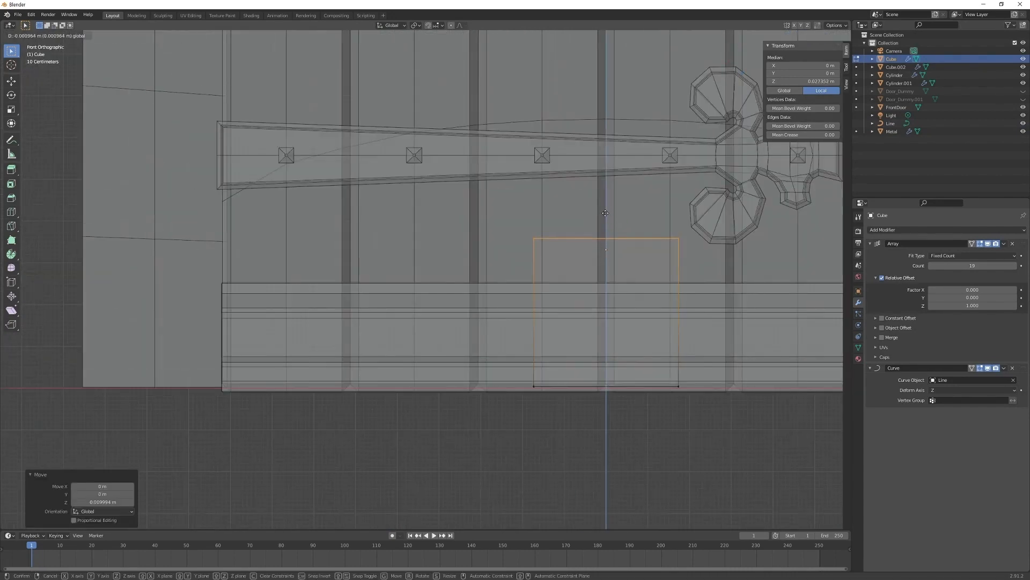
pyautogui.click(586, 312)
# - Fine-tune the source cube's top vertices about 0.011 m further down along Z until the last block ends at ground level
pyautogui.moveTo(333, 348); pyautogui.dragTo(569, 279)
pyautogui.press('g')
pyautogui.press('z')
pyautogui.click(228, 205)
pyautogui.keyDown('shift'); pyautogui.moveTo(228, 205); pyautogui.dragTo(459, 407, button='middle'); pyautogui.keyUp('shift')
pyautogui.moveTo(349, 316); pyautogui.dragTo(569, 199)
pyautogui.scroll(-3, 556, 182)
pyautogui.keyDown('shift'); pyautogui.moveTo(552, 185); pyautogui.dragTo(398, 342, button='middle'); pyautogui.keyUp('shift')
pyautogui.scroll(-3, 432, 223)
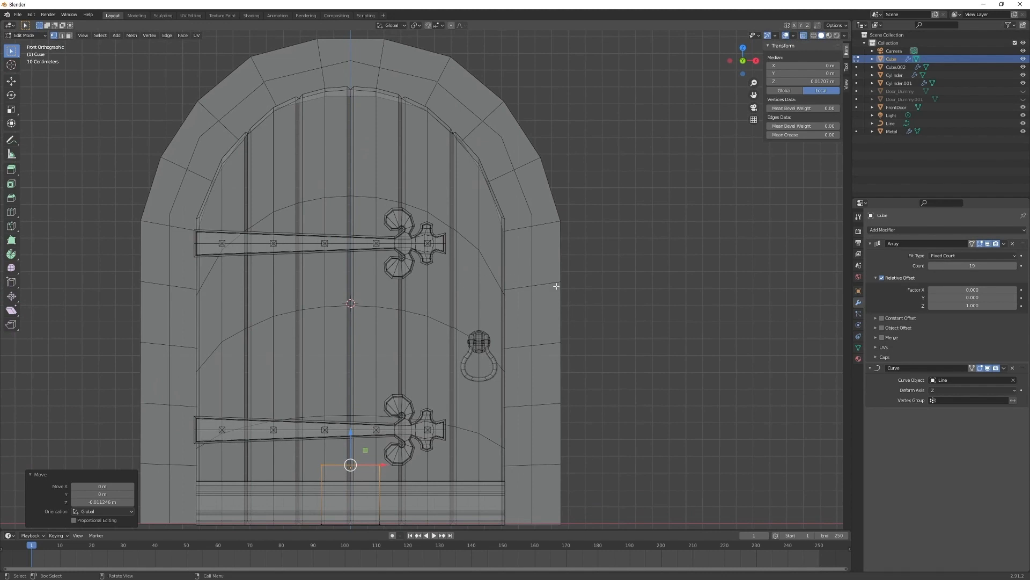
pyautogui.keyDown('shift'); pyautogui.scroll(-5, 553, 345); pyautogui.keyUp('shift')
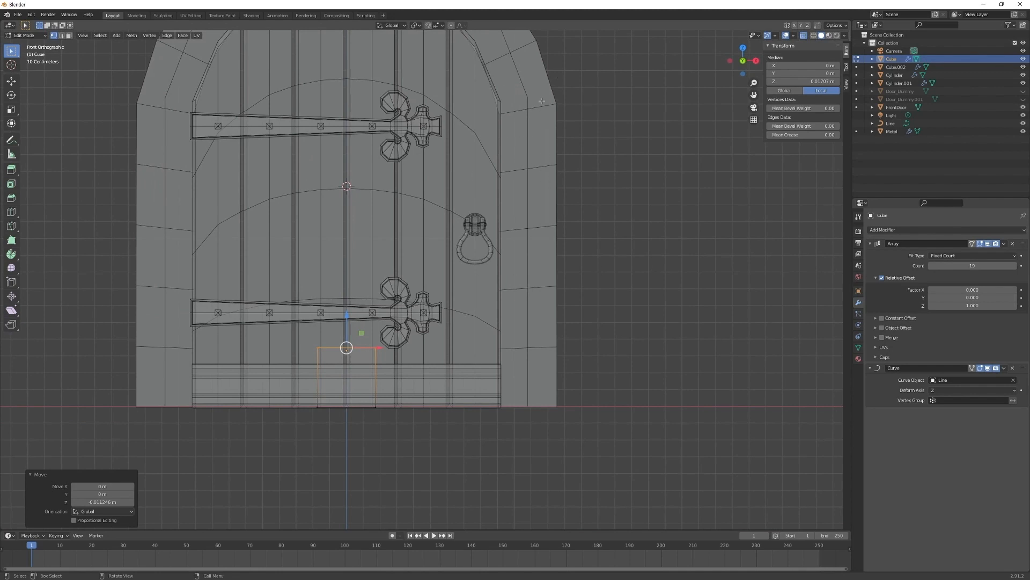
pyautogui.scroll(-3, 559, 160)
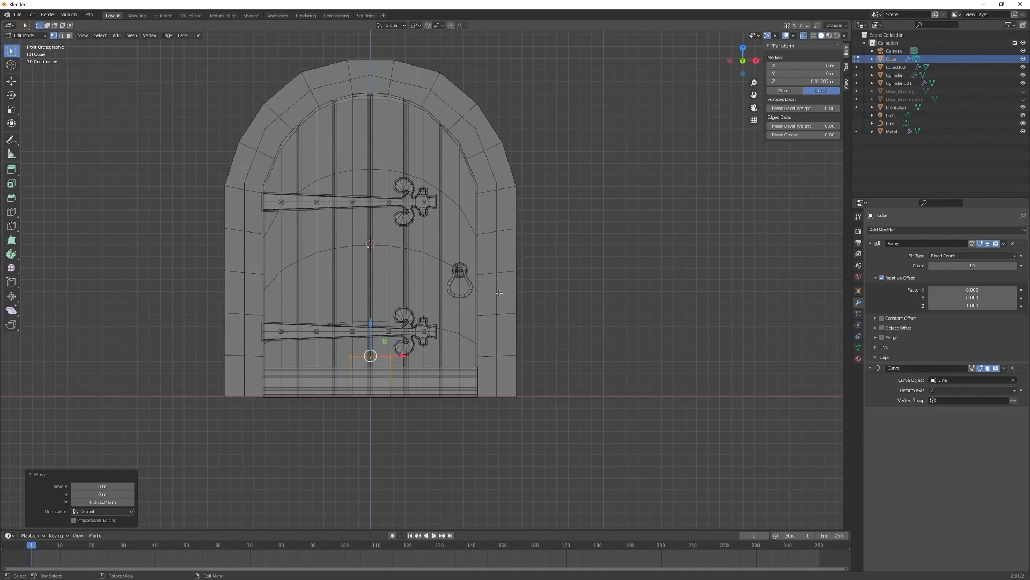
# - Switch from editing the cube to editing the control points of the Line curve
pyautogui.moveTo(482, 377); pyautogui.dragTo(590, 456)
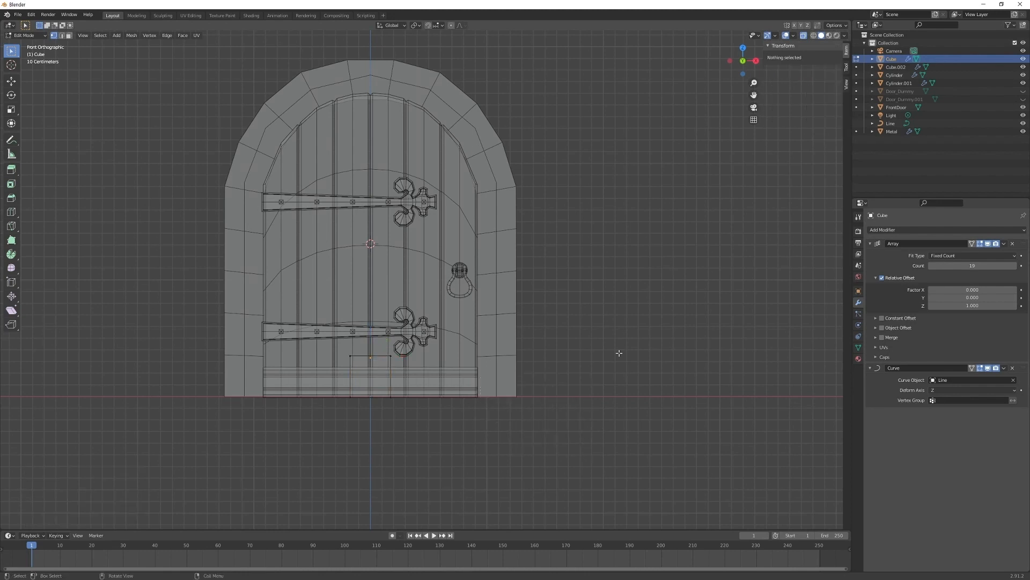
pyautogui.click(893, 122)
pyautogui.press('Tab')
pyautogui.click(892, 124)
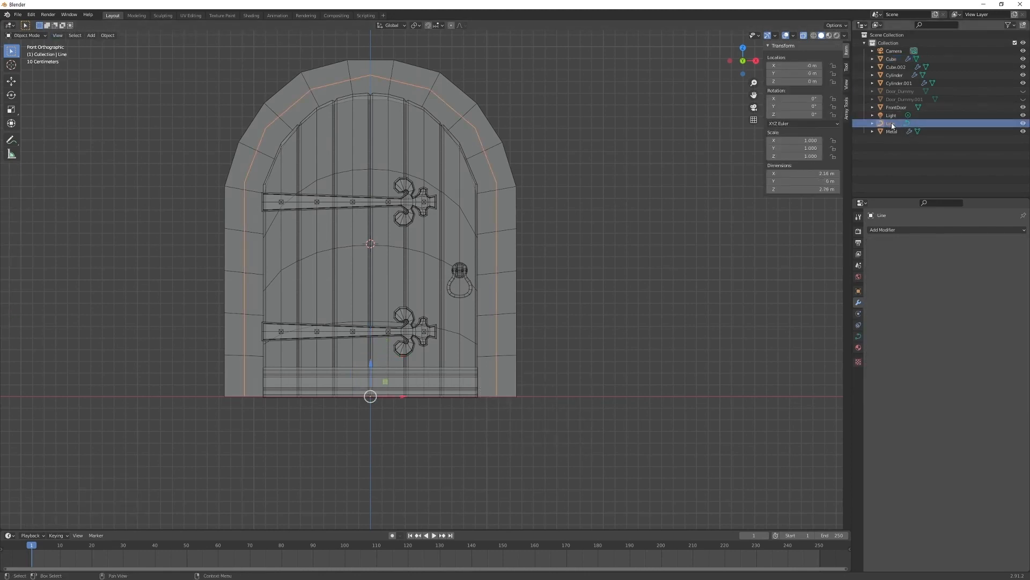
pyautogui.keyDown('shift'); pyautogui.moveTo(481, 352); pyautogui.dragTo(541, 425); pyautogui.keyUp('shift')
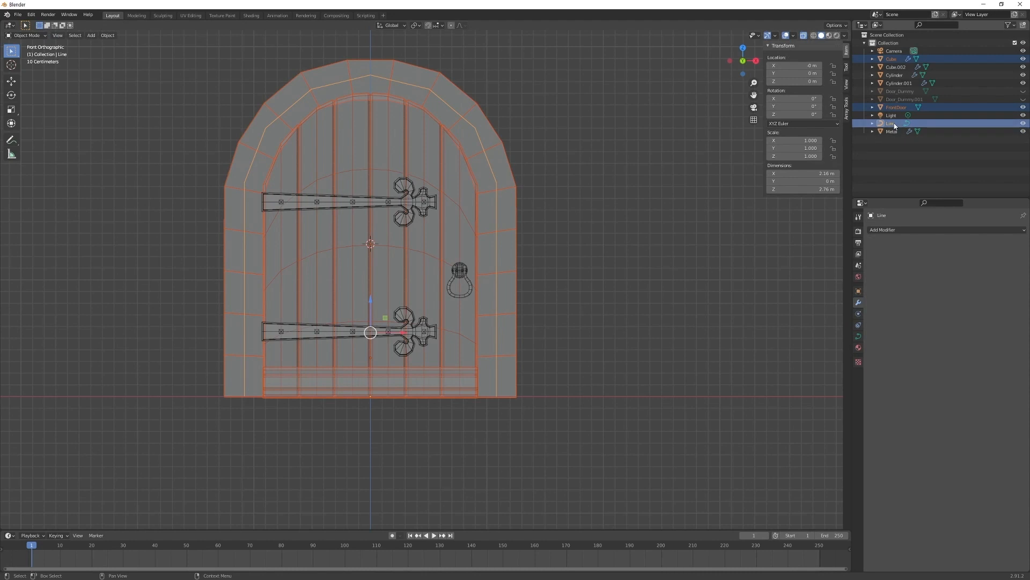
pyautogui.press('Tab')
# - Subdivide the right and left vertical segments of the Line curve with one cut each
pyautogui.moveTo(480, 384); pyautogui.dragTo(569, 445)
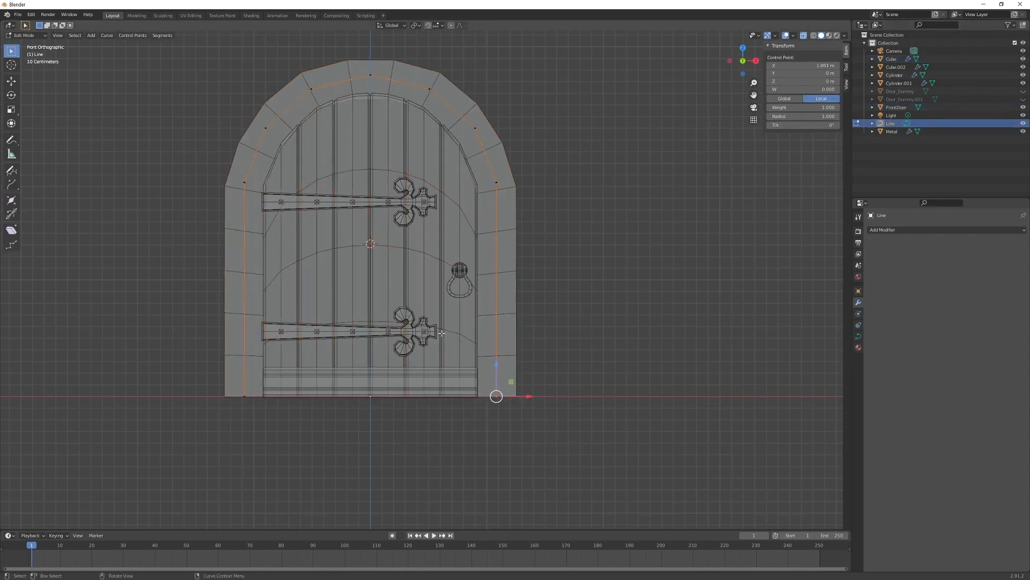
pyautogui.moveTo(519, 106); pyautogui.dragTo(472, 152)
pyautogui.moveTo(485, 167); pyautogui.dragTo(550, 448)
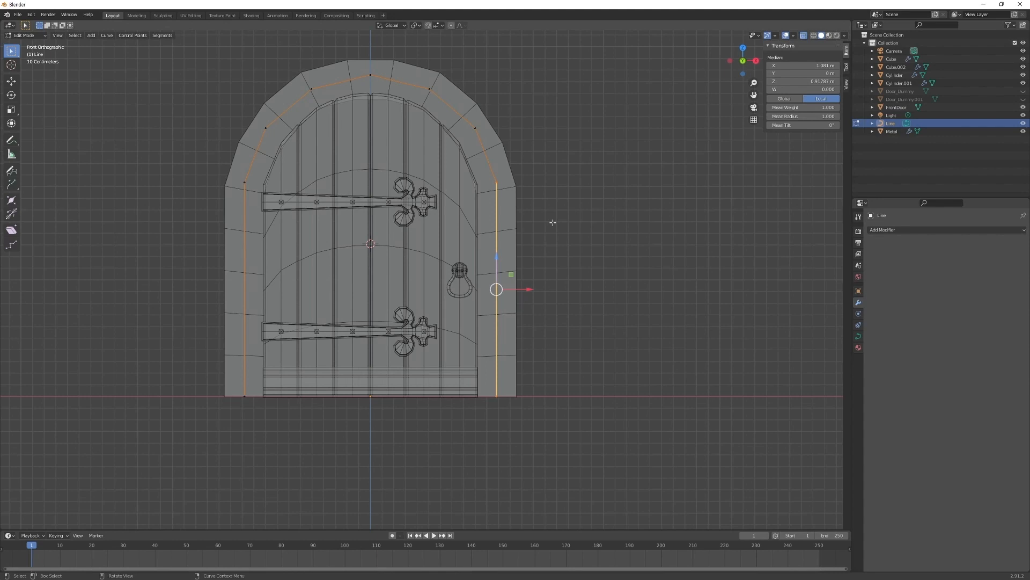
pyautogui.click(497, 183)
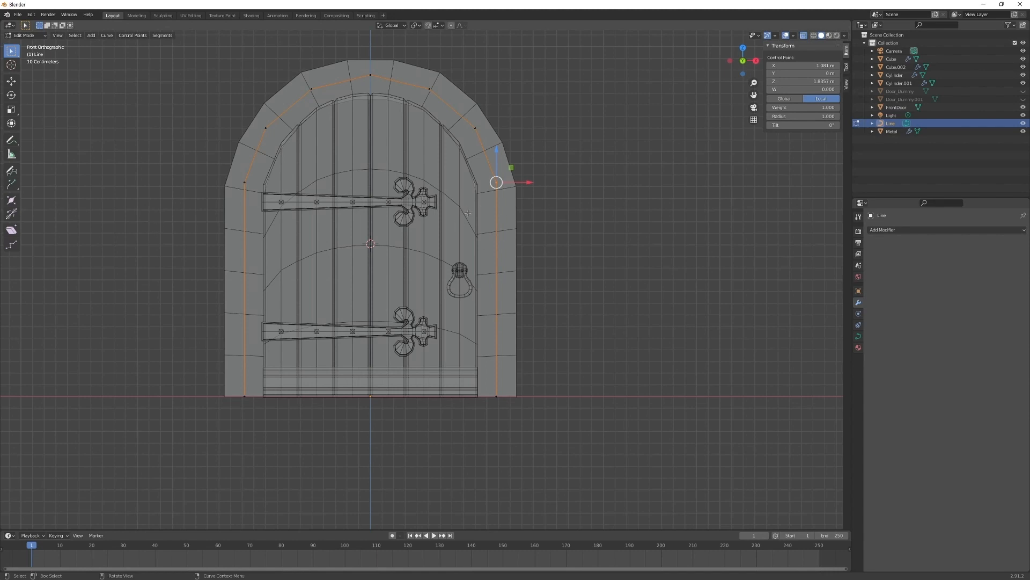
pyautogui.moveTo(480, 427); pyautogui.dragTo(547, 158)
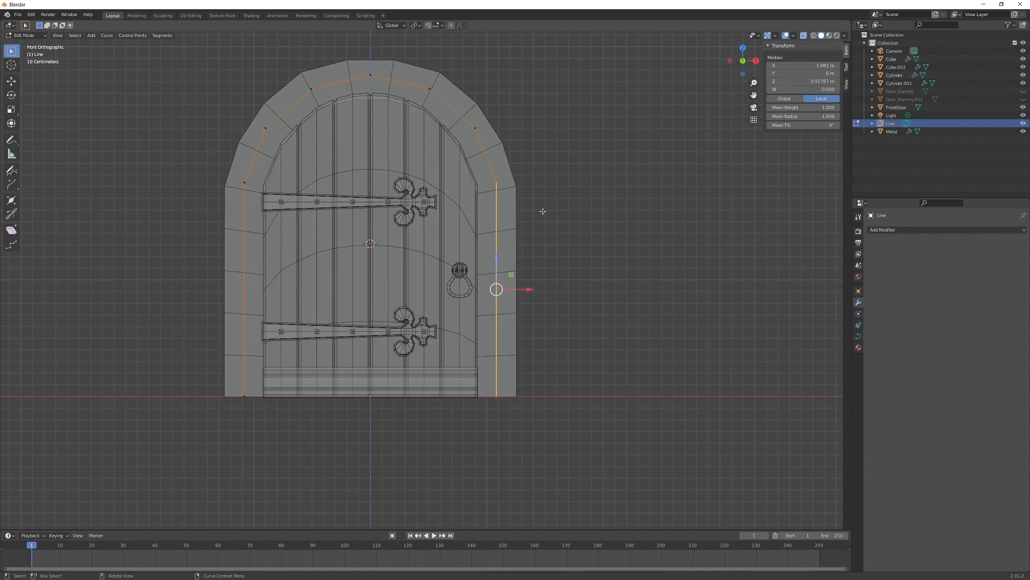
pyautogui.rightClick(542, 211)
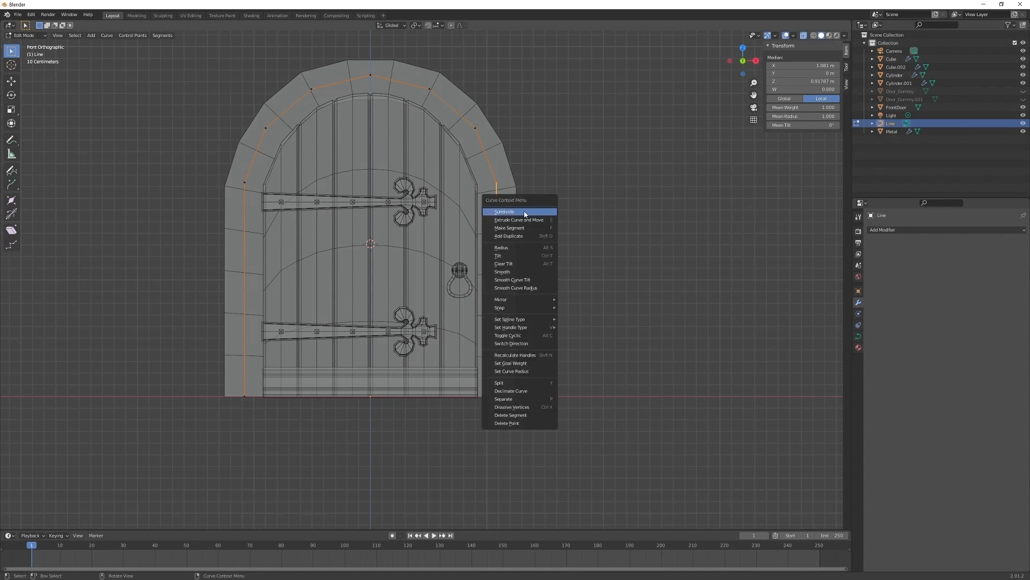
pyautogui.click(524, 212)
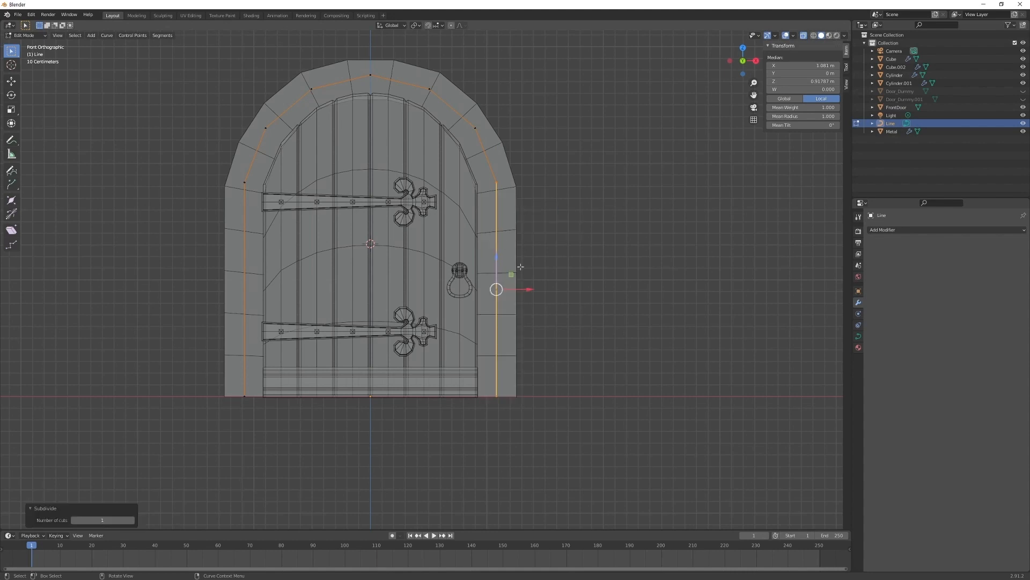
pyautogui.moveTo(187, 153); pyautogui.dragTo(295, 420)
pyautogui.rightClick(204, 266)
pyautogui.click(196, 267)
# - Move the two new side points up about 0.78 m along Z to just below the arch's spring points
pyautogui.moveTo(188, 269); pyautogui.dragTo(618, 332)
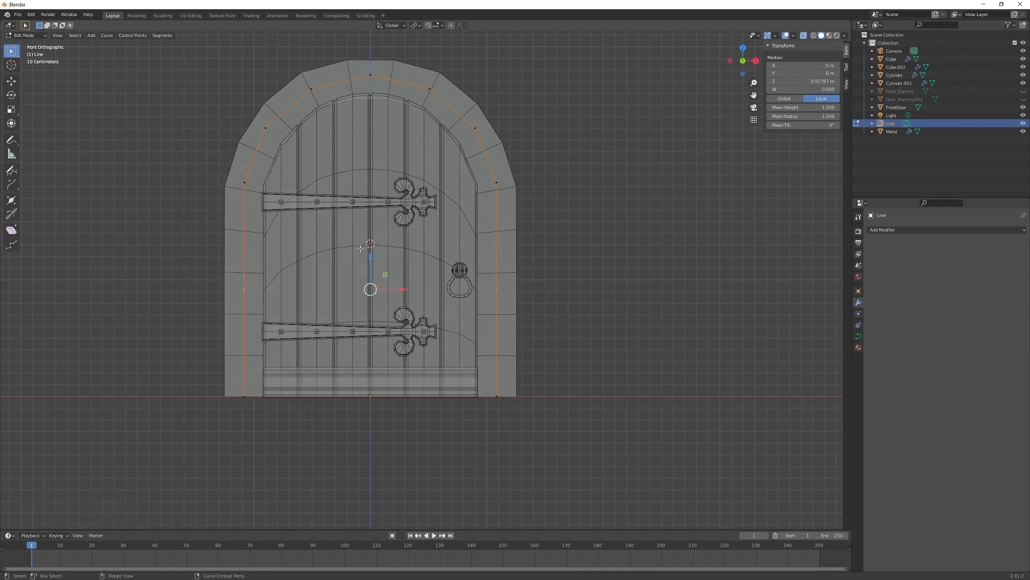
pyautogui.press('g')
pyautogui.press('z')
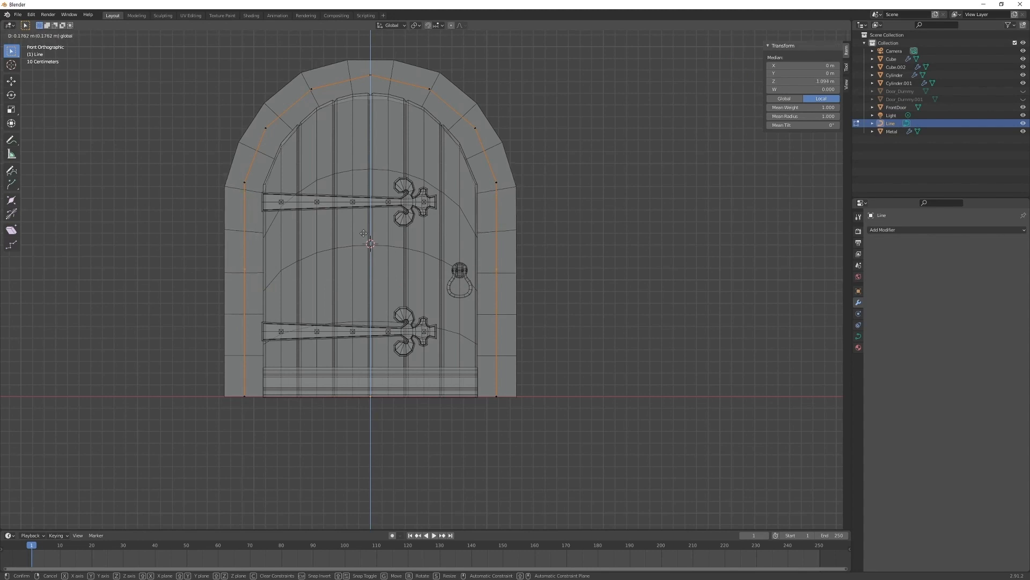
pyautogui.click(354, 171)
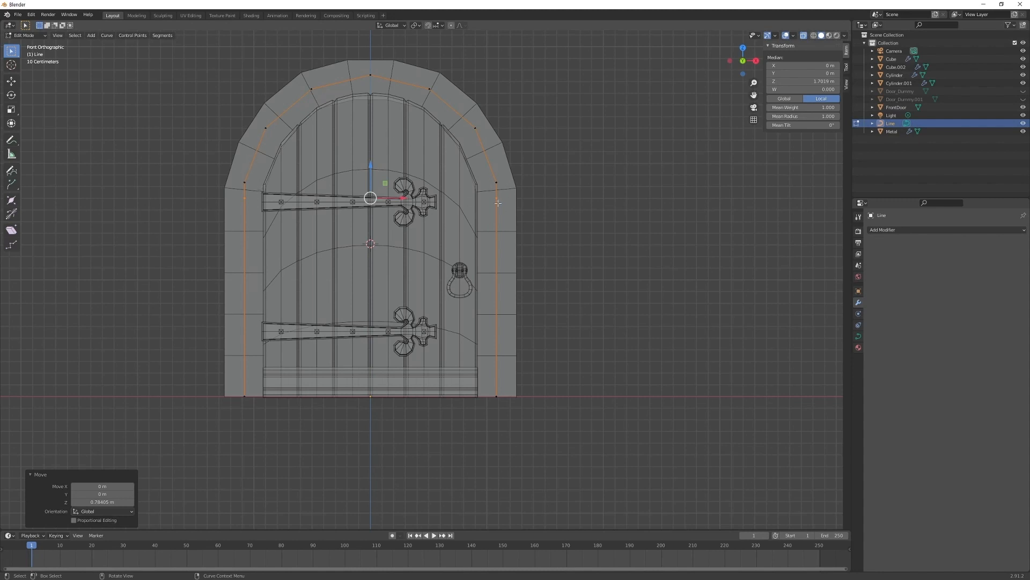
# - Convert the Line curve's spline type to Bezier and set the handles of its upper arch points to Automatic
pyautogui.rightClick(506, 226)
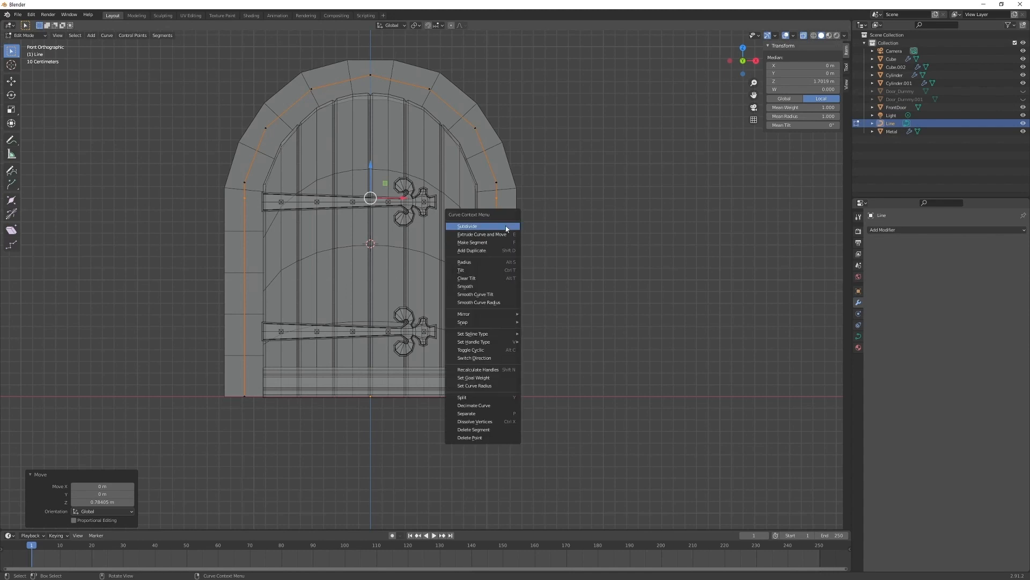
pyautogui.moveTo(478, 336)
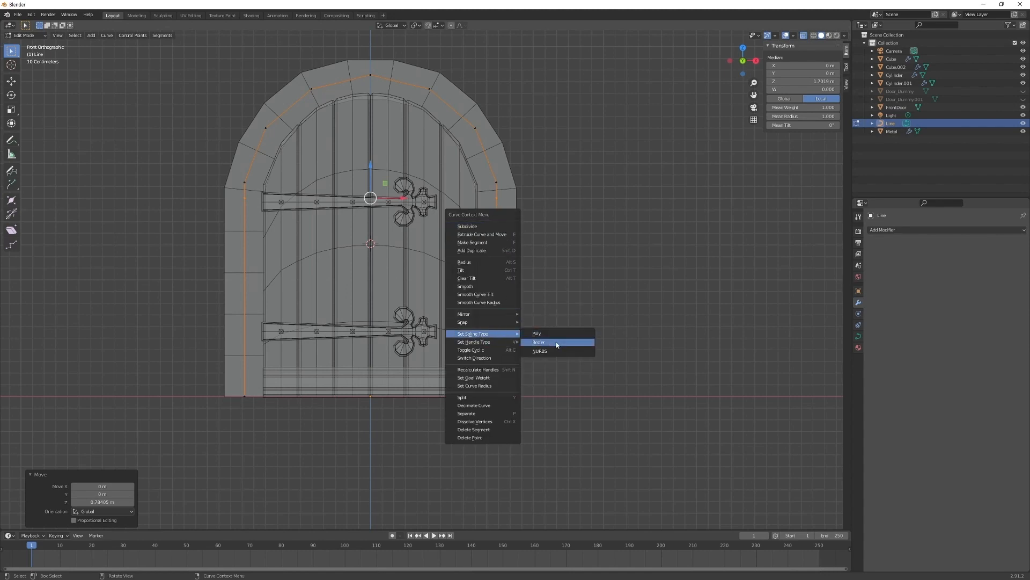
pyautogui.click(556, 344)
pyautogui.moveTo(210, 226); pyautogui.dragTo(598, 58)
pyautogui.rightClick(416, 163)
pyautogui.moveTo(417, 162)
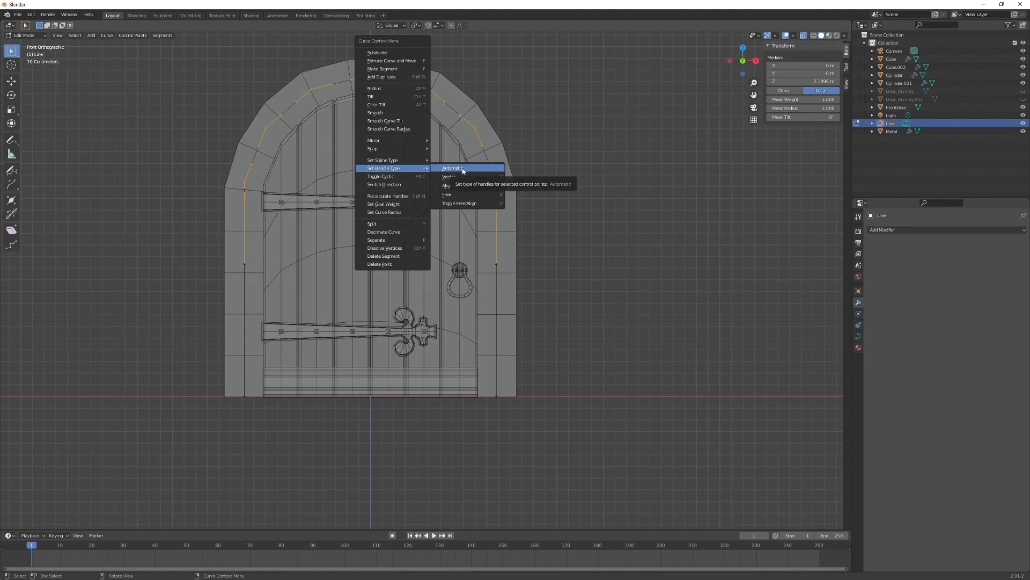
pyautogui.click(463, 169)
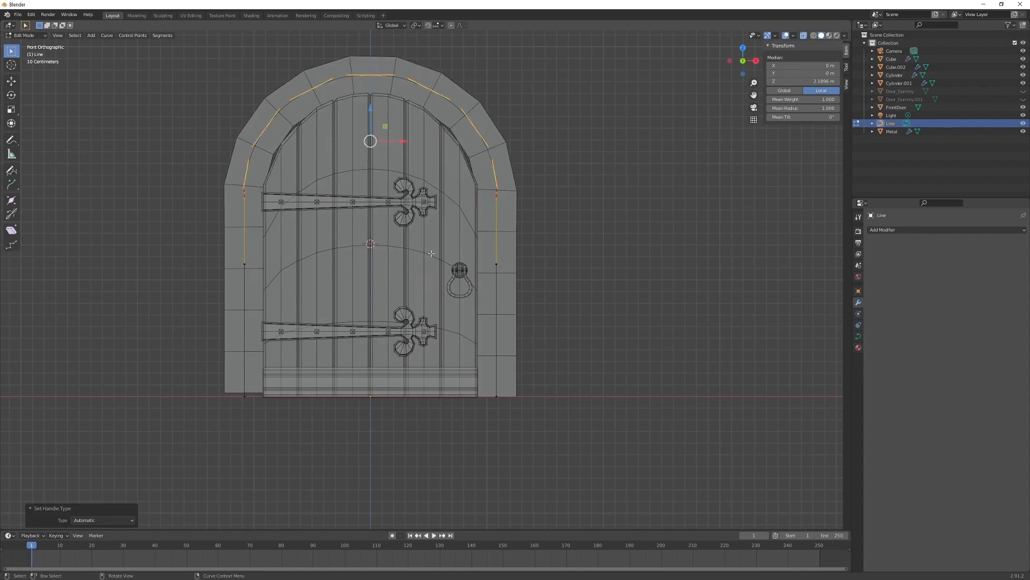
# - Straighten the left spring point's handles vertically by scaling them to 0 along the local X axis
pyautogui.scroll(3, 431, 253)
pyautogui.click(154, 243)
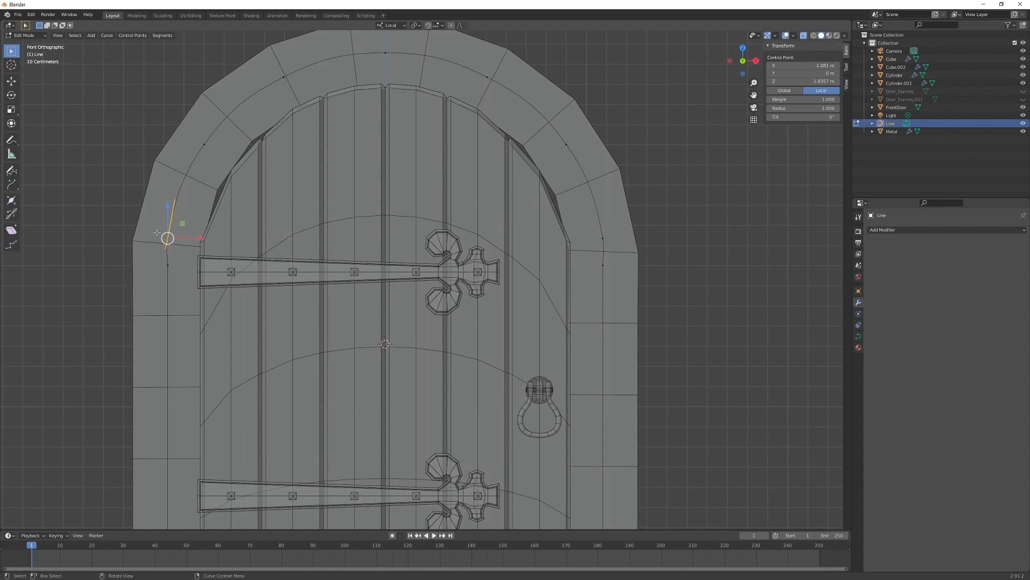
pyautogui.press('s')
pyautogui.press('x')
pyautogui.press('0')
pyautogui.press('Return')
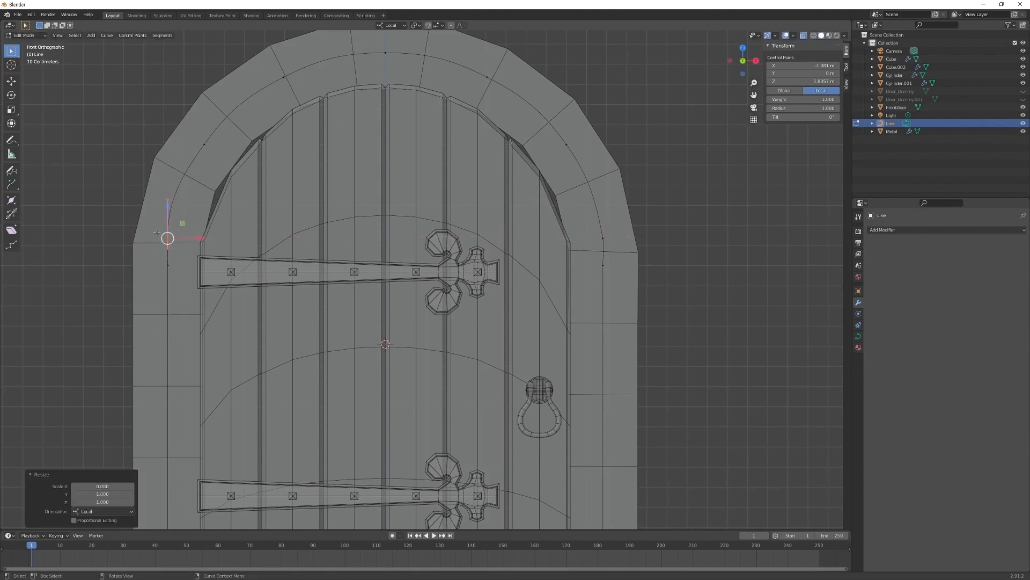
# - Align the right spring point's handles vertically by scaling them to 0 along the local X axis
pyautogui.click(590, 244)
pyautogui.press('s')
pyautogui.press('x')
pyautogui.press('0')
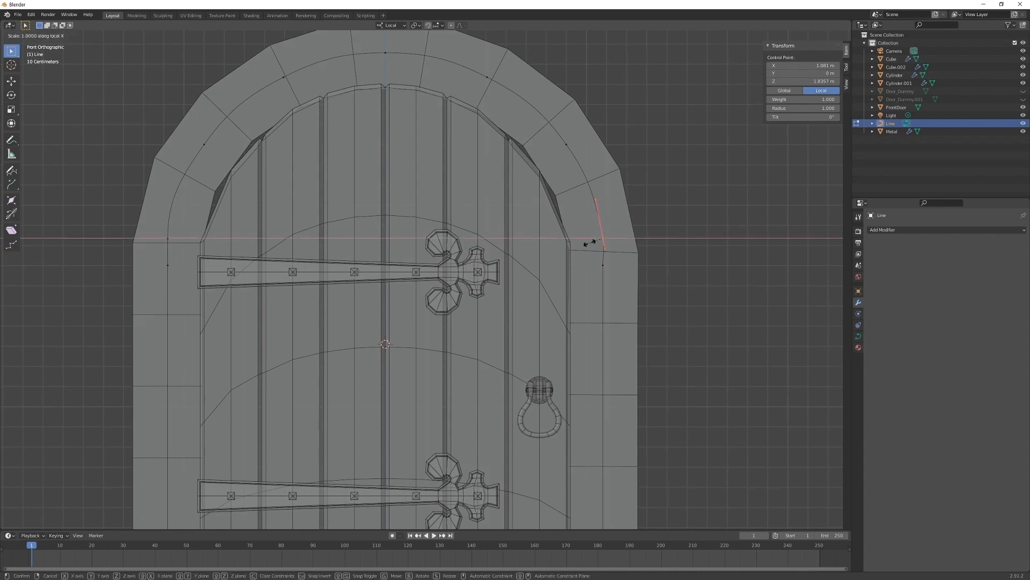
pyautogui.press('Return')
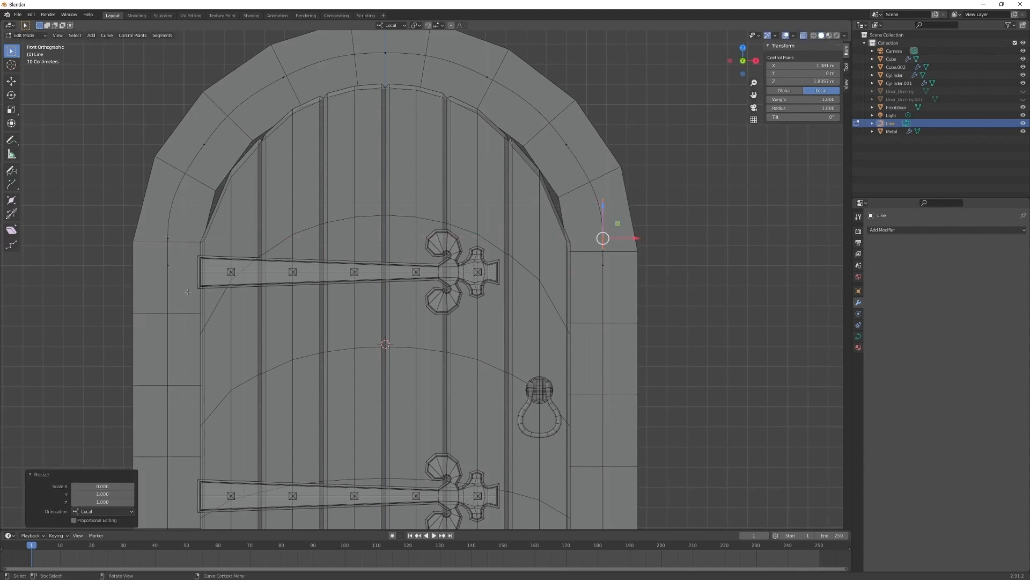
pyautogui.click(183, 234)
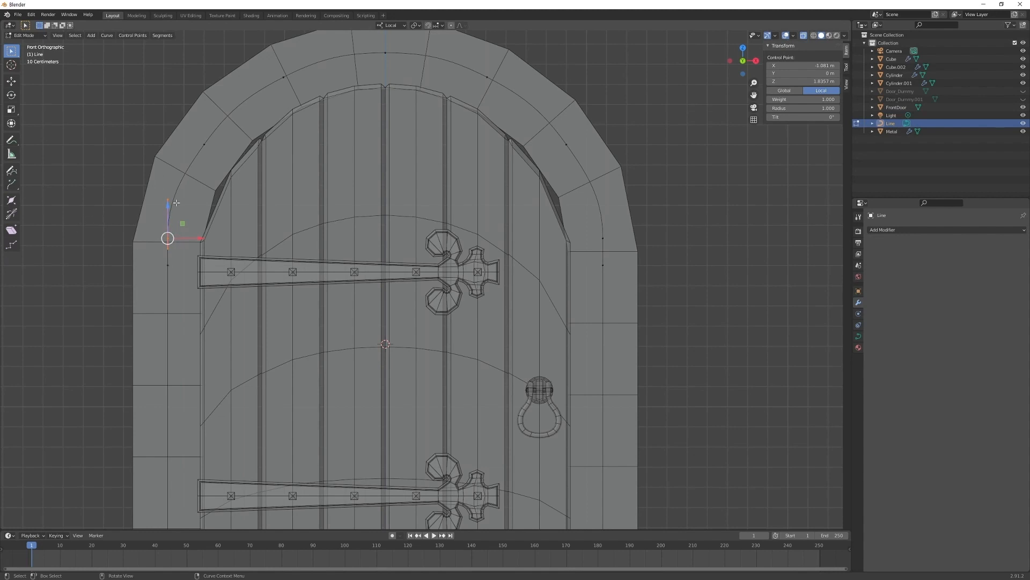
pyautogui.press('b')
pyautogui.moveTo(168, 205); pyautogui.dragTo(182, 189)
pyautogui.press('g')
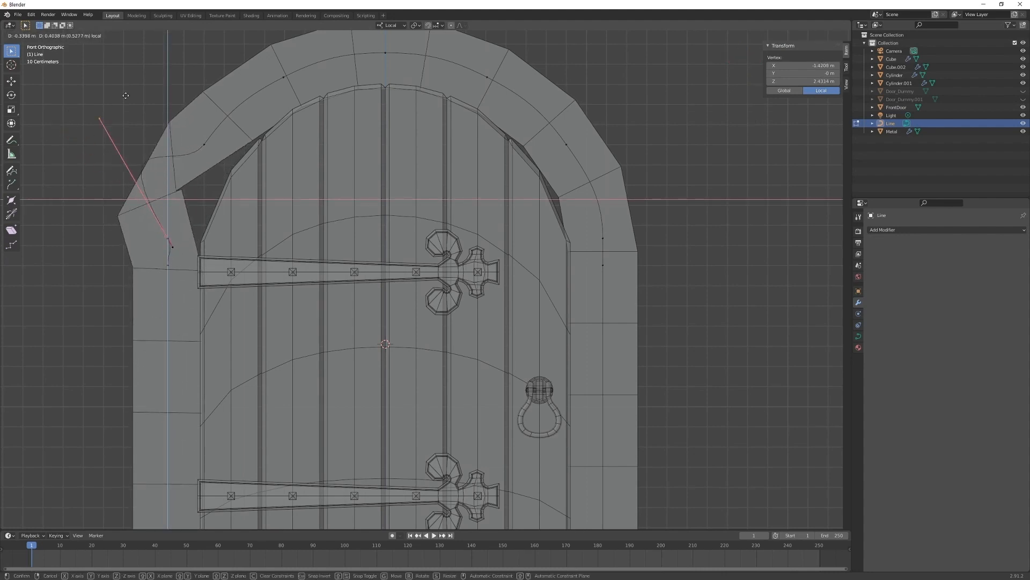
pyautogui.press('Escape')
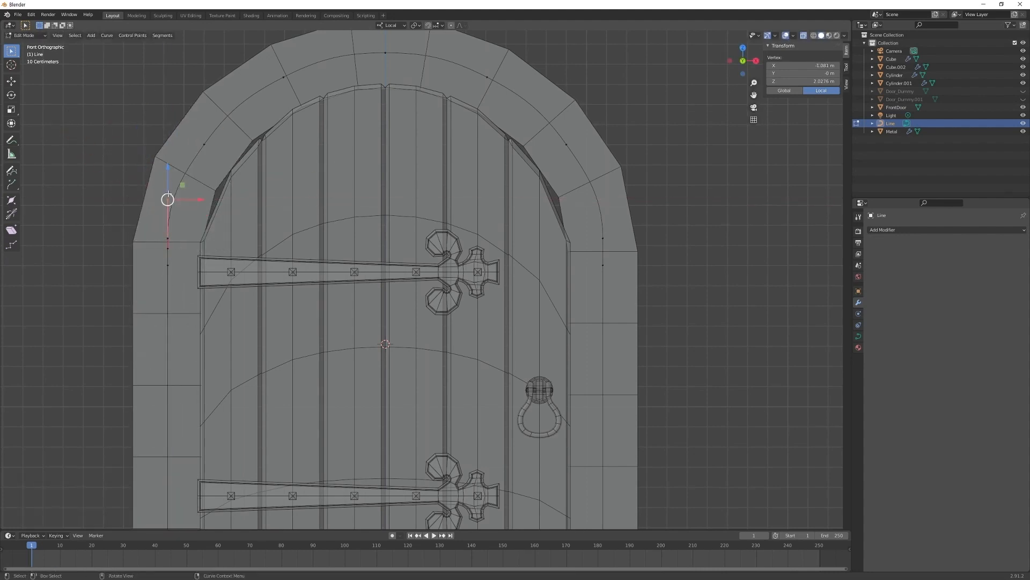
pyautogui.hotkey('ctrl', 'z')
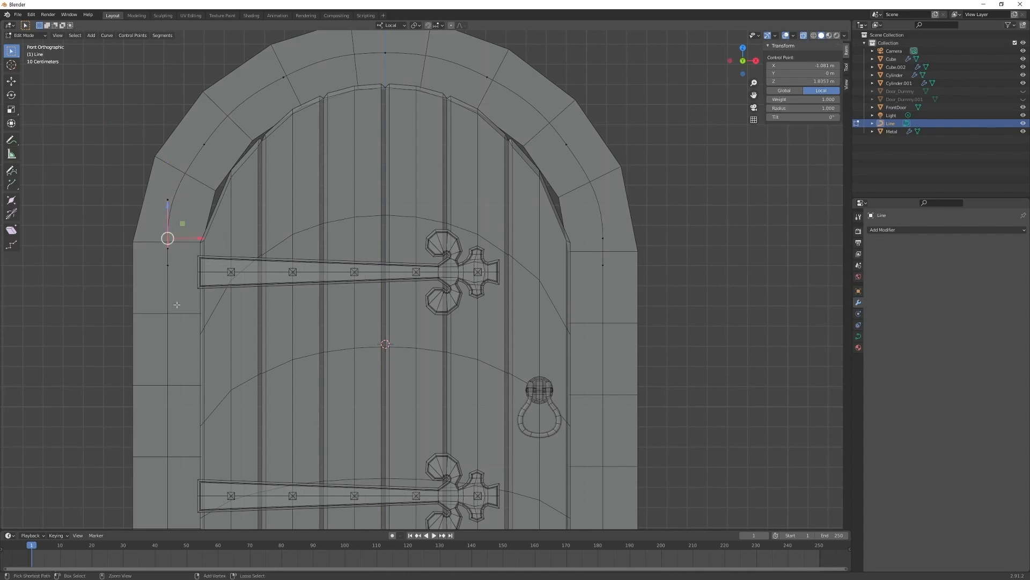
# - Straighten the tilted handles of the right-hand arch curve point by scaling them to 0 along the X axis
pyautogui.click(617, 246)
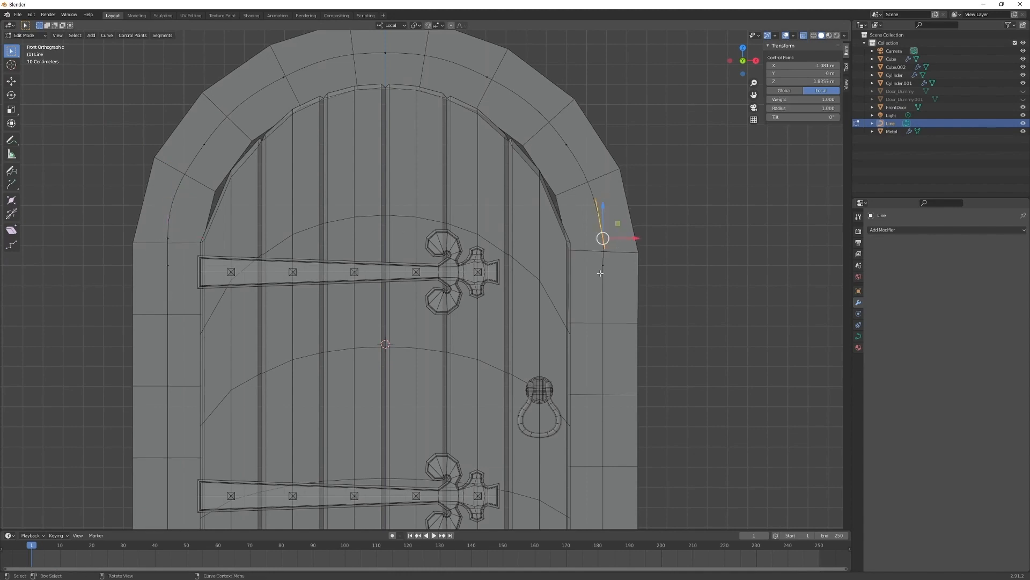
pyautogui.scroll(3, 614, 267)
pyautogui.scroll(3, 655, 207)
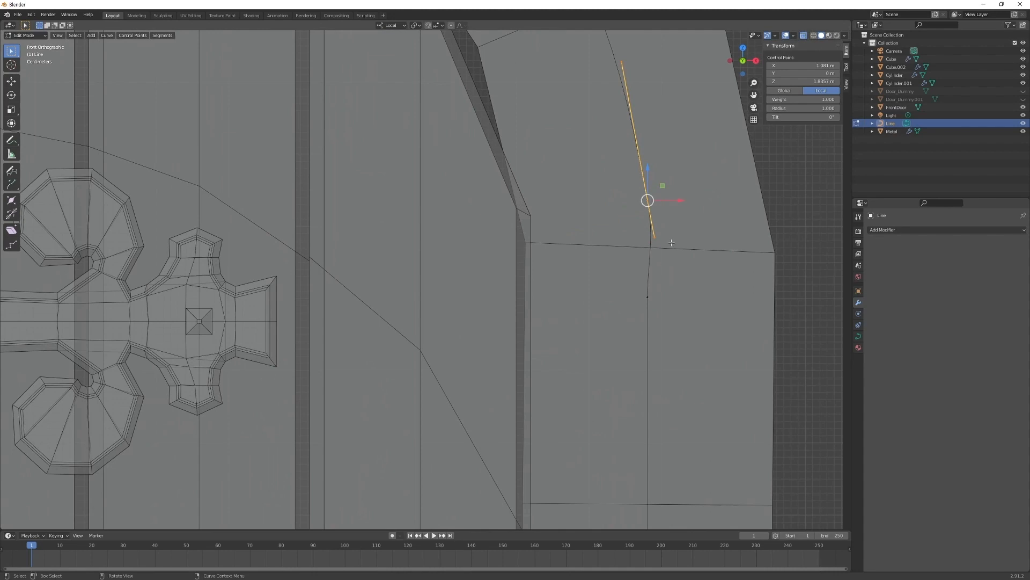
pyautogui.press('s')
pyautogui.press('x')
pyautogui.press('0')
pyautogui.press('Return')
pyautogui.scroll(-4, 607, 245)
pyautogui.scroll(-5, 606, 244)
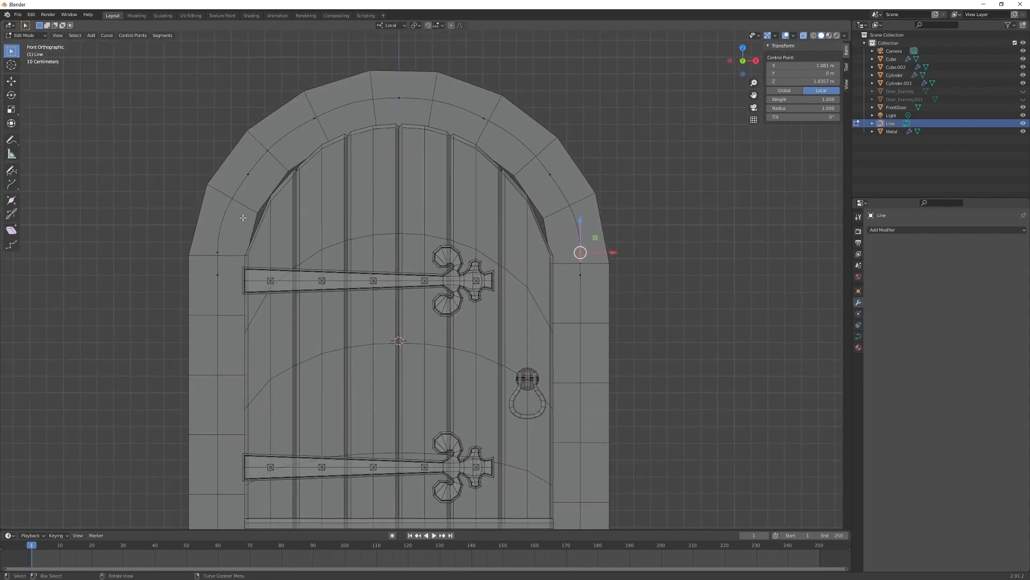
# - Refine the arch curve by lowering its side, spring and shoulder point pairs along Z and nudging the upper pair slightly up
pyautogui.press('a')
pyautogui.moveTo(399, 244); pyautogui.dragTo(398, 270)
pyautogui.moveTo(183, 225); pyautogui.dragTo(656, 258)
pyautogui.moveTo(399, 221); pyautogui.dragTo(398, 235)
pyautogui.moveTo(199, 158); pyautogui.dragTo(601, 188)
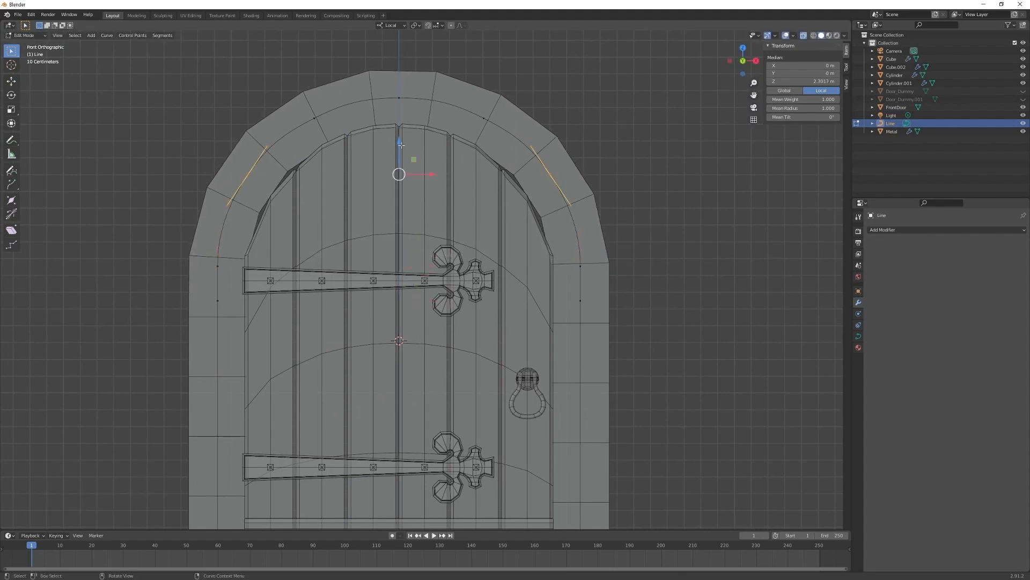
pyautogui.moveTo(400, 145); pyautogui.dragTo(400, 149)
pyautogui.moveTo(293, 107); pyautogui.dragTo(507, 131)
pyautogui.moveTo(399, 69); pyautogui.dragTo(398, 66)
pyautogui.scroll(-3, 408, 108)
pyautogui.keyDown('shift'); pyautogui.moveTo(446, 214); pyautogui.dragTo(404, 114, button='middle'); pyautogui.keyUp('shift')
pyautogui.press('Tab')
# - Raise the selected top vertices of the arrayed block about 0.002 m along Z so the arch's legs meet the ground line
pyautogui.click(472, 257)
pyautogui.press('Tab')
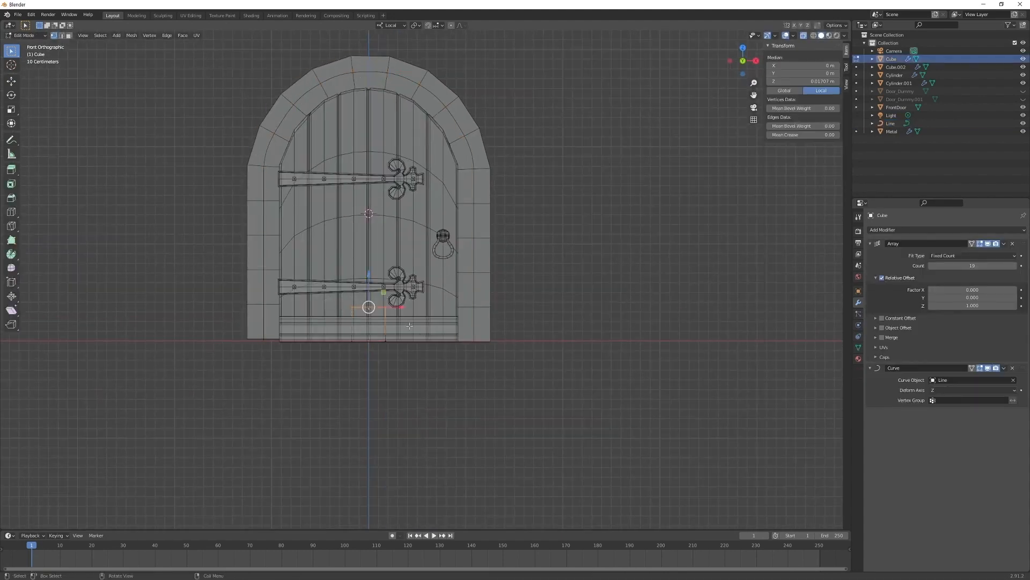
pyautogui.scroll(8, 410, 326)
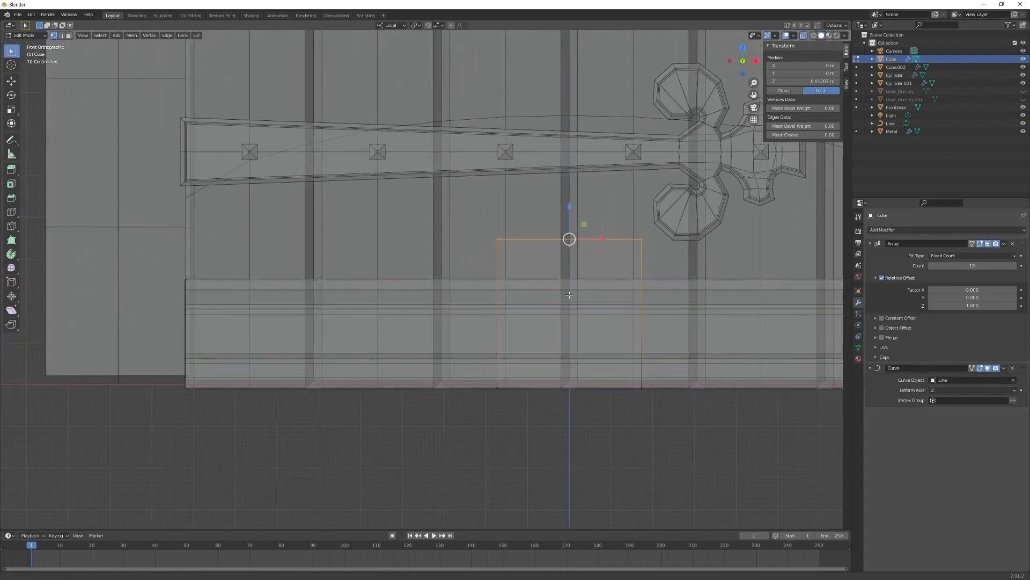
pyautogui.press('g')
pyautogui.press('z')
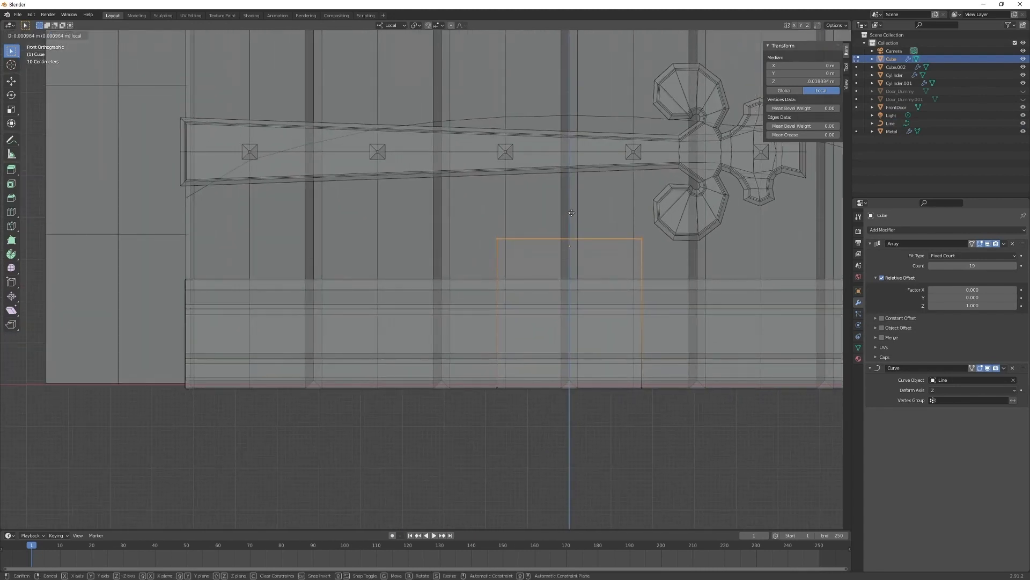
pyautogui.click(572, 213)
pyautogui.scroll(-3, 455, 269)
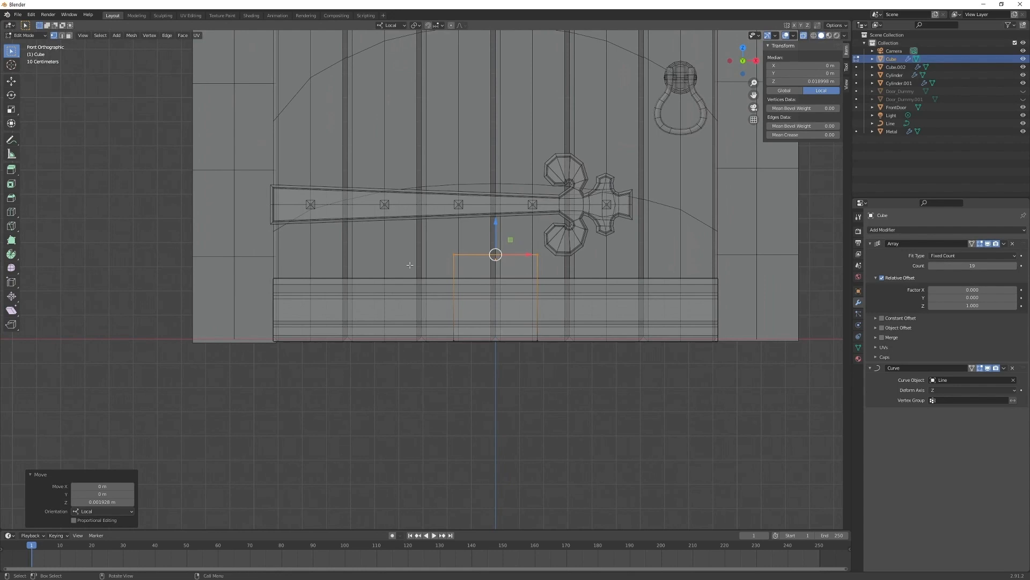
pyautogui.keyDown('shift'); pyautogui.moveTo(451, 239); pyautogui.dragTo(449, 324, button='middle'); pyautogui.keyUp('shift')
pyautogui.press('Tab')
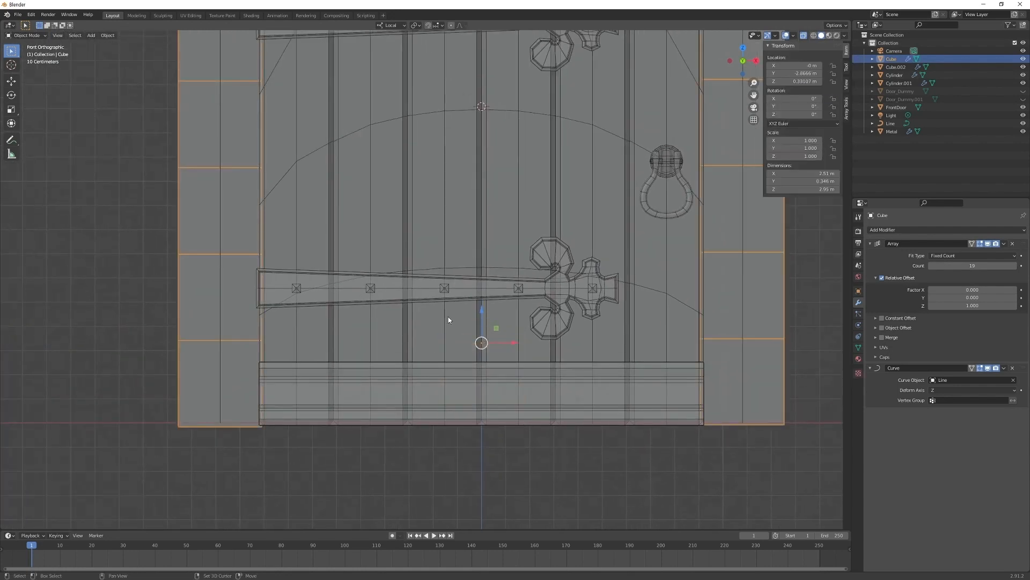
# - Move the Line curve about -2.89 m along Y to bring the stone arch around the door
pyautogui.scroll(-5, 507, 308)
pyautogui.moveTo(510, 309)
pyautogui.mouseDown(button='middle')
pyautogui.moveTo(393, 324)
pyautogui.moveTo(495, 307)
pyautogui.mouseUp(button='middle')
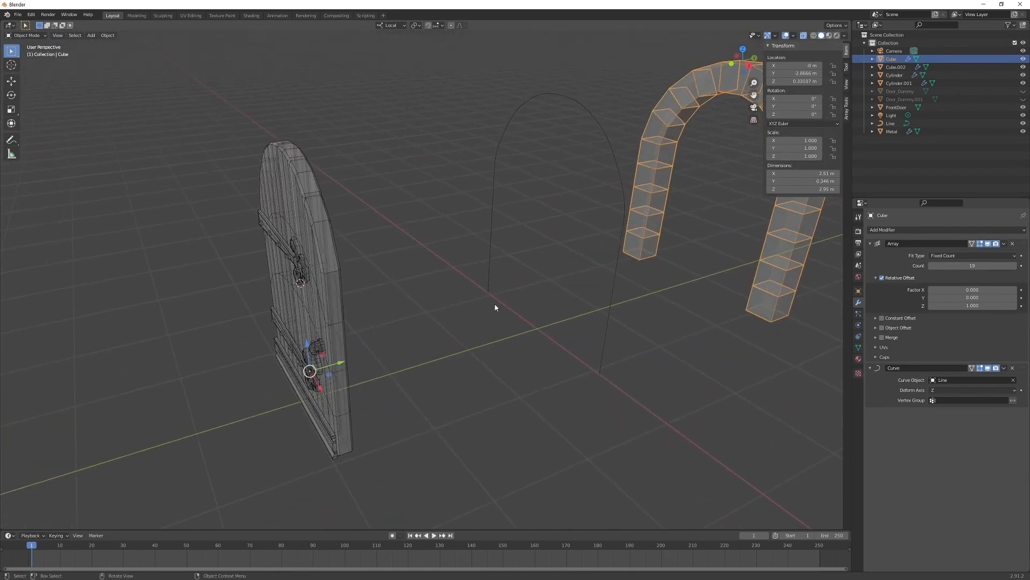
pyautogui.click(617, 296)
pyautogui.press('KP_7')
pyautogui.scroll(1, 446, 129)
pyautogui.scroll(-5, 459, 154)
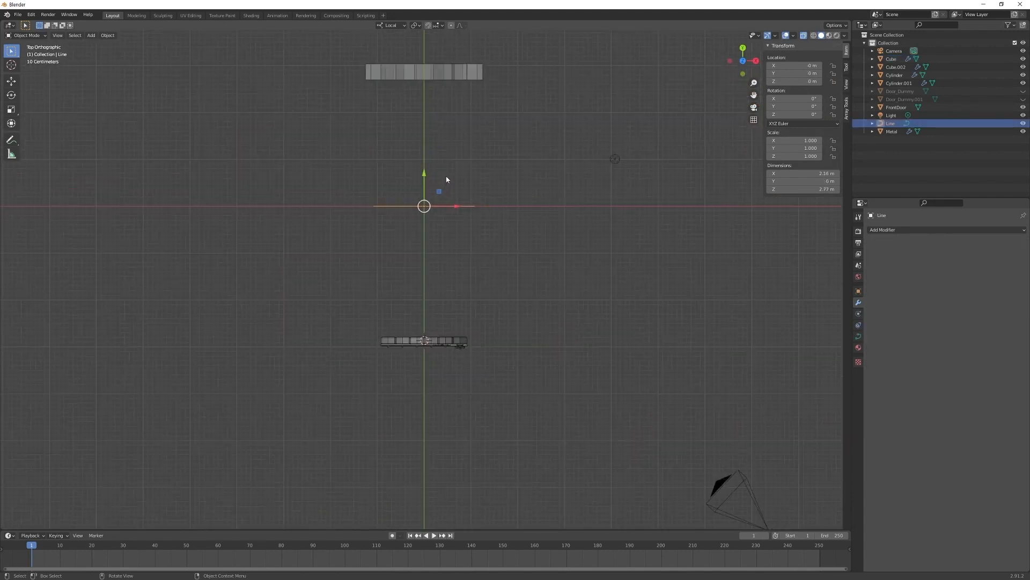
pyautogui.moveTo(428, 177); pyautogui.dragTo(427, 311)
pyautogui.scroll(3, 474, 350)
pyautogui.keyDown('shift'); pyautogui.moveTo(456, 417); pyautogui.dragTo(419, 209, button='middle'); pyautogui.keyUp('shift')
pyautogui.scroll(1, 419, 209)
pyautogui.scroll(4, 420, 212)
pyautogui.keyDown('shift'); pyautogui.moveTo(365, 102); pyautogui.dragTo(458, 269, button='middle'); pyautogui.keyUp('shift')
pyautogui.scroll(3, 457, 270)
pyautogui.keyDown('shift'); pyautogui.moveTo(428, 120); pyautogui.dragTo(448, 191, button='middle'); pyautogui.keyUp('shift')
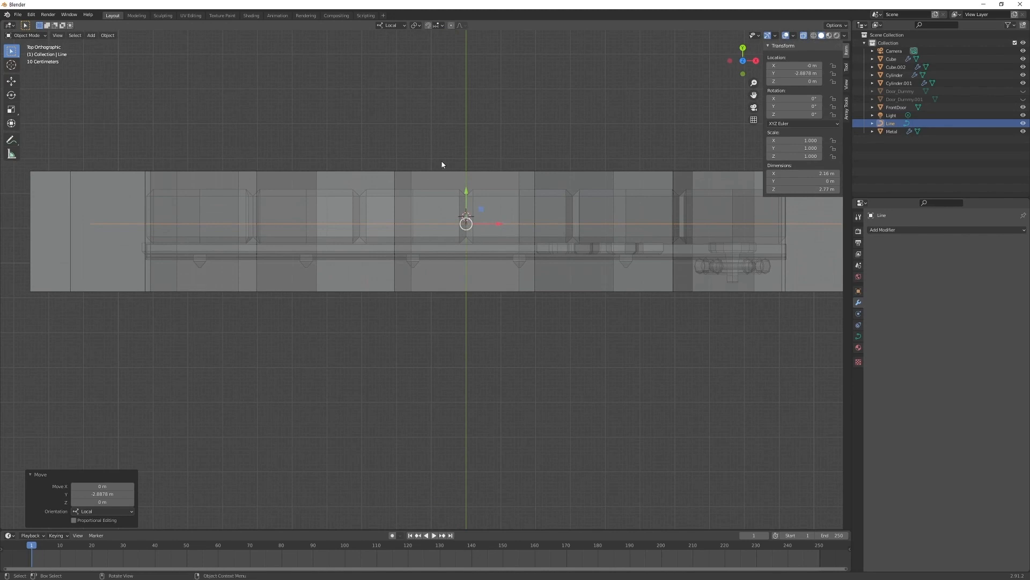
# - Shift the Line curve about 0.01 m along Y to fine-tune the arch's depth around the door
pyautogui.press('g')
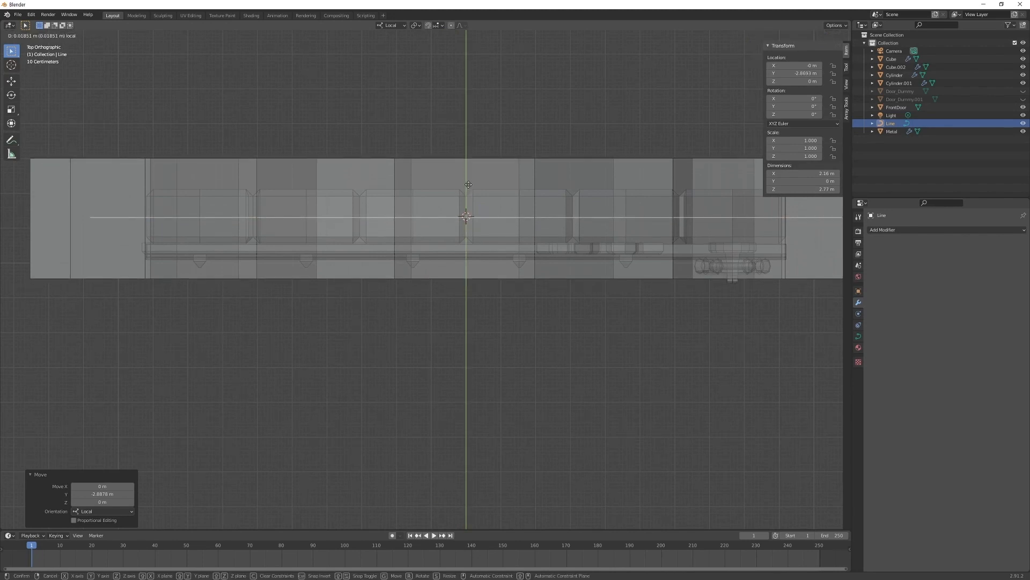
pyautogui.click(530, 263)
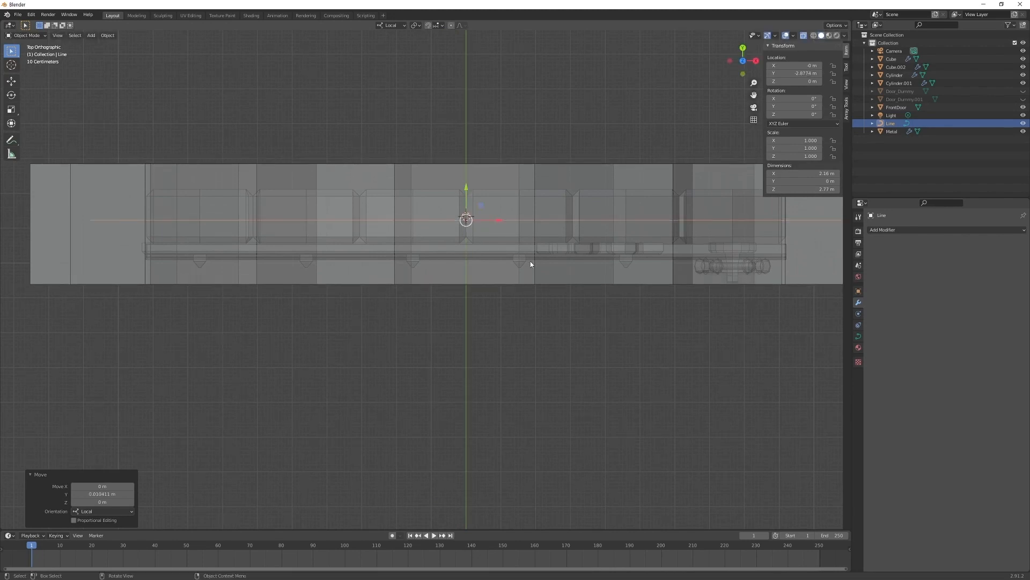
pyautogui.press('KP_1')
pyautogui.scroll(-5, 497, 285)
pyautogui.moveTo(497, 285); pyautogui.dragTo(436, 301, button='middle')
pyautogui.scroll(3, 437, 334)
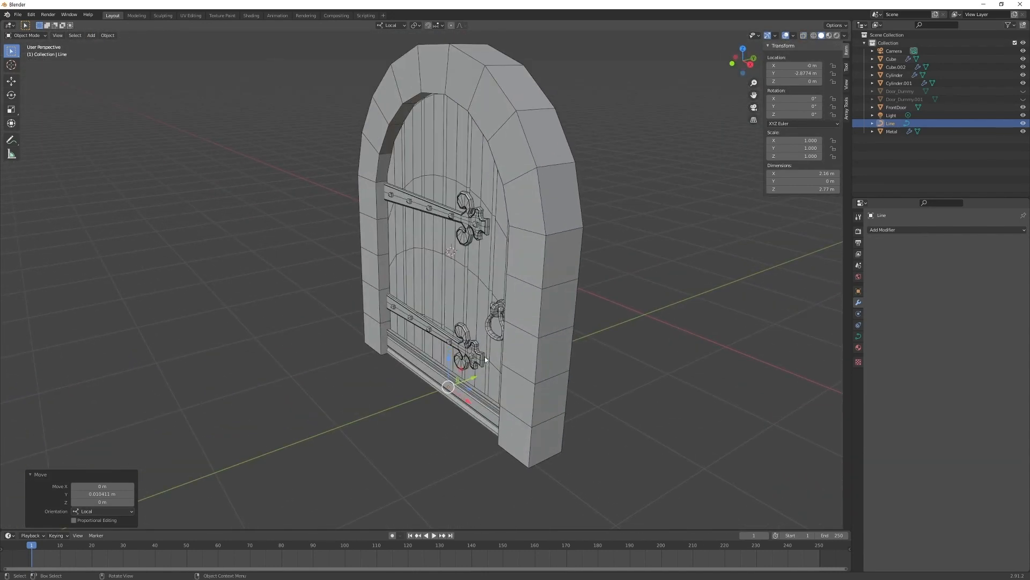
# - Move the Line curve about -0.06 m along Y so the arch protrudes further in front of the door
pyautogui.moveTo(486, 359); pyautogui.dragTo(545, 348, button='middle')
pyautogui.scroll(-2, 462, 328)
pyautogui.moveTo(444, 320); pyautogui.dragTo(495, 391, button='middle')
pyautogui.moveTo(467, 348); pyautogui.dragTo(460, 348)
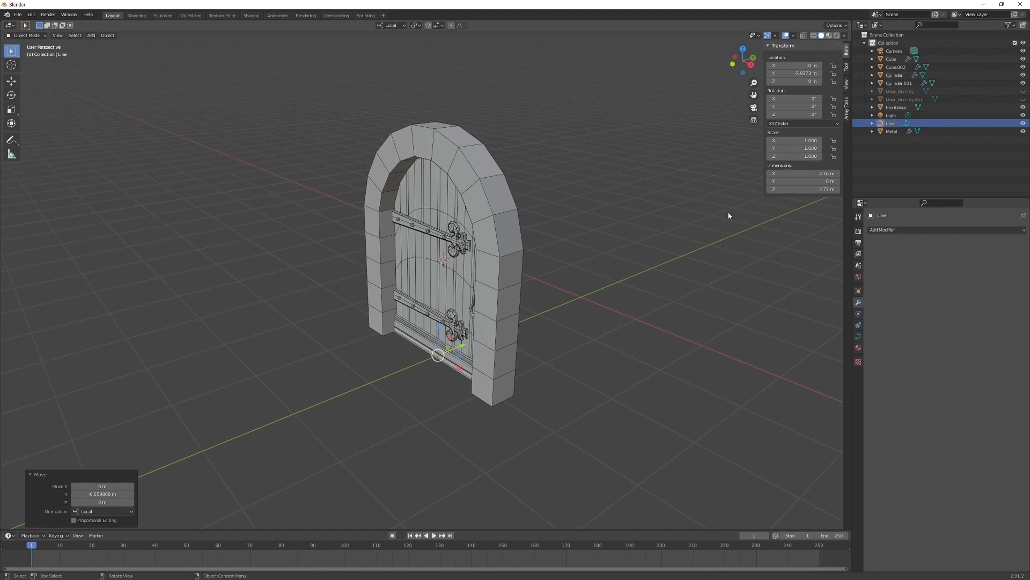
# - Temporarily show Door_Dummy and Door_Dummy.001 to compare them with the new arch, and hide both again
pyautogui.click(1025, 91)
pyautogui.moveTo(325, 278); pyautogui.dragTo(392, 250, button='middle')
pyautogui.click(1023, 100)
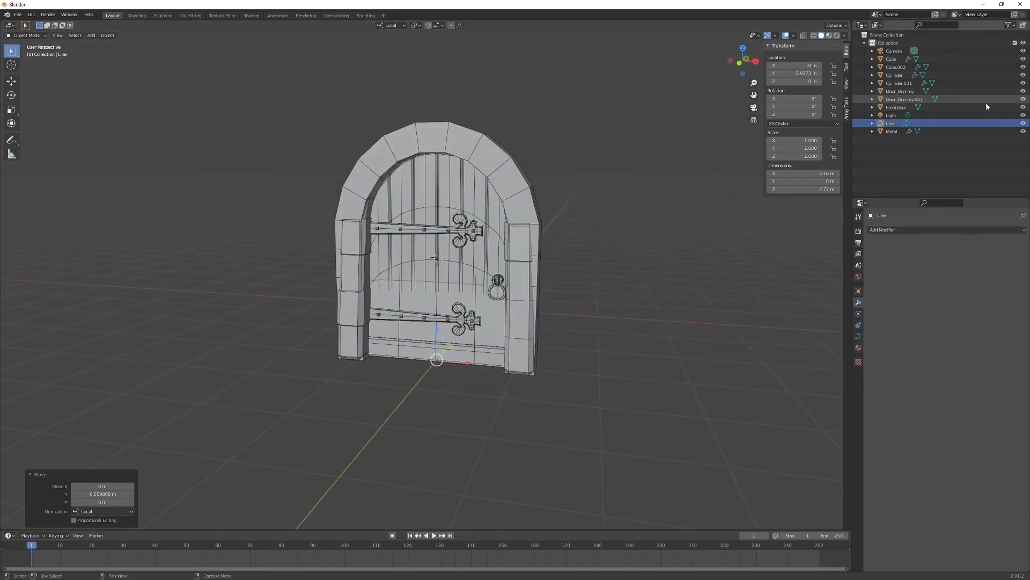
pyautogui.click(1022, 99)
pyautogui.click(1023, 91)
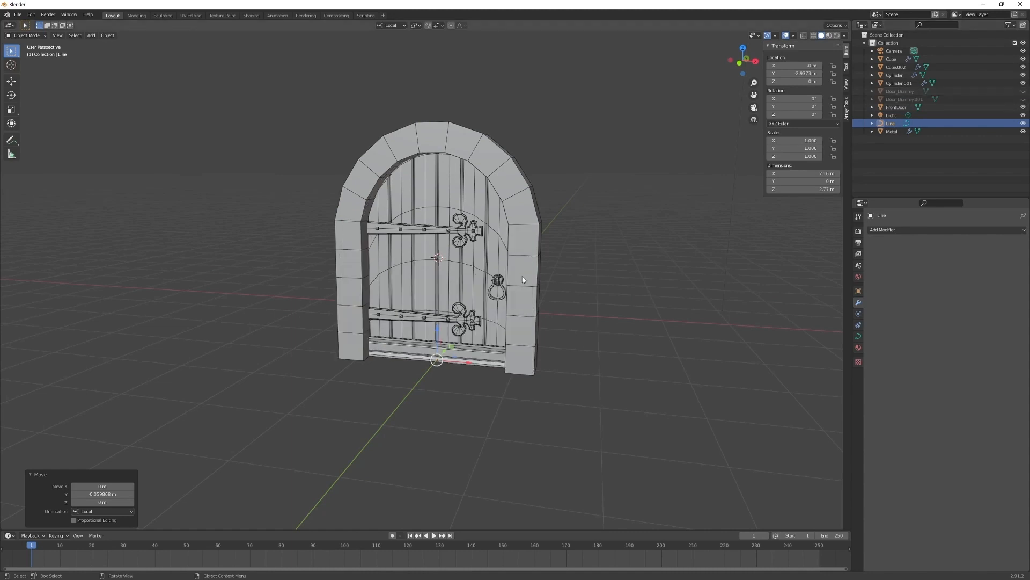
# - Move the Line curve back about 0.016 m along Y to adjust how far the arch protrudes
pyautogui.moveTo(481, 333); pyautogui.dragTo(535, 274, button='middle')
pyautogui.moveTo(546, 268); pyautogui.dragTo(545, 270)
pyautogui.moveTo(545, 269); pyautogui.dragTo(430, 249, button='middle')
pyautogui.moveTo(583, 225); pyautogui.dragTo(572, 250, button='middle')
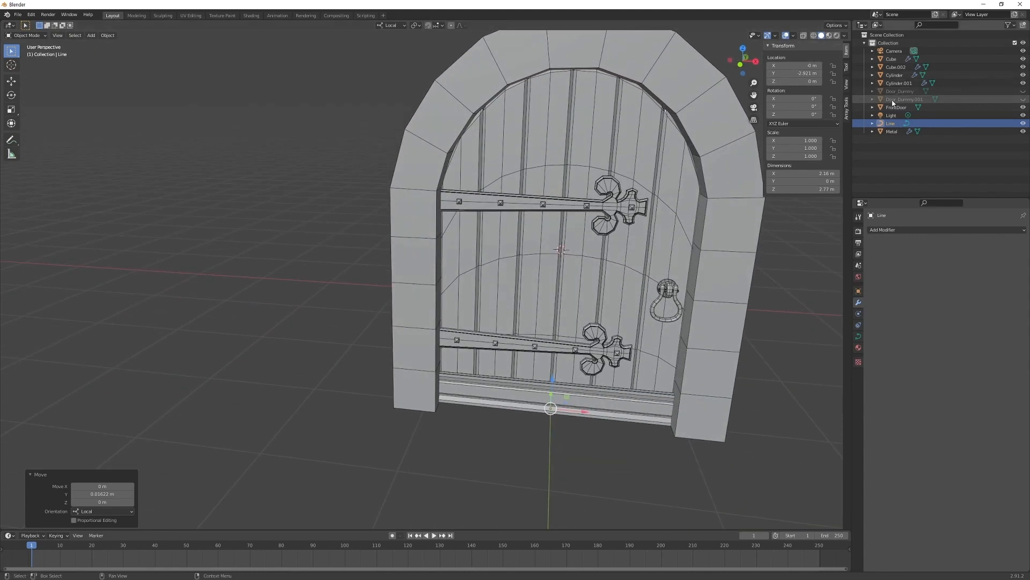
# - Rename the stone arch object Cube as Stone and deselect it
pyautogui.click(738, 227)
pyautogui.moveTo(738, 227); pyautogui.dragTo(578, 215, button='middle')
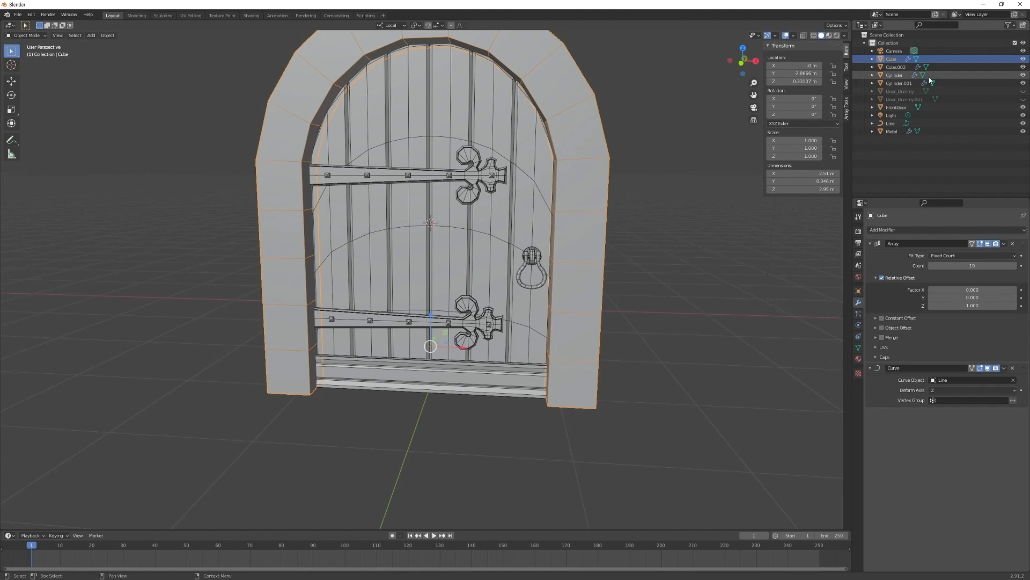
pyautogui.doubleClick(904, 59)
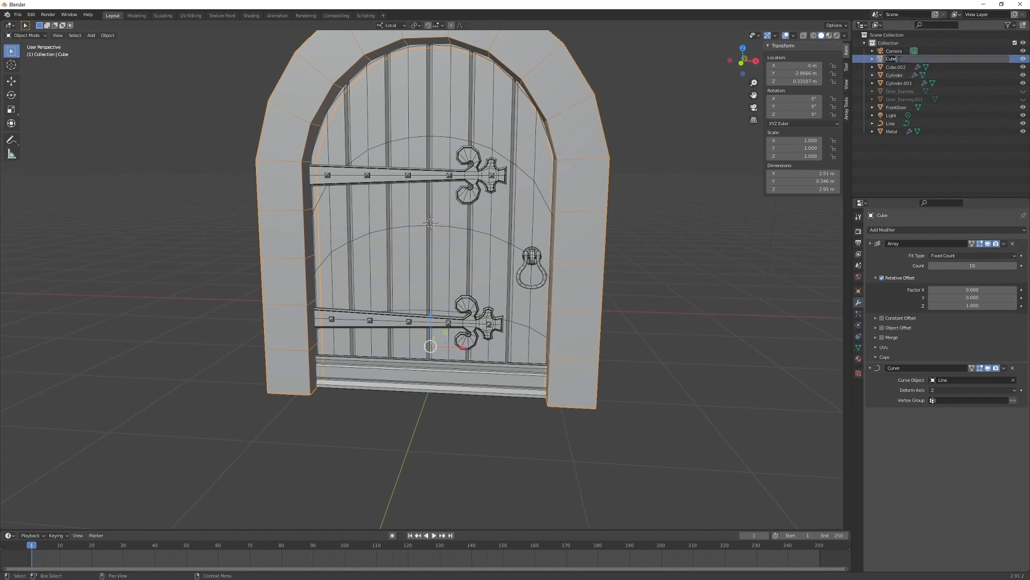
pyautogui.write('Stone')
pyautogui.press('Return')
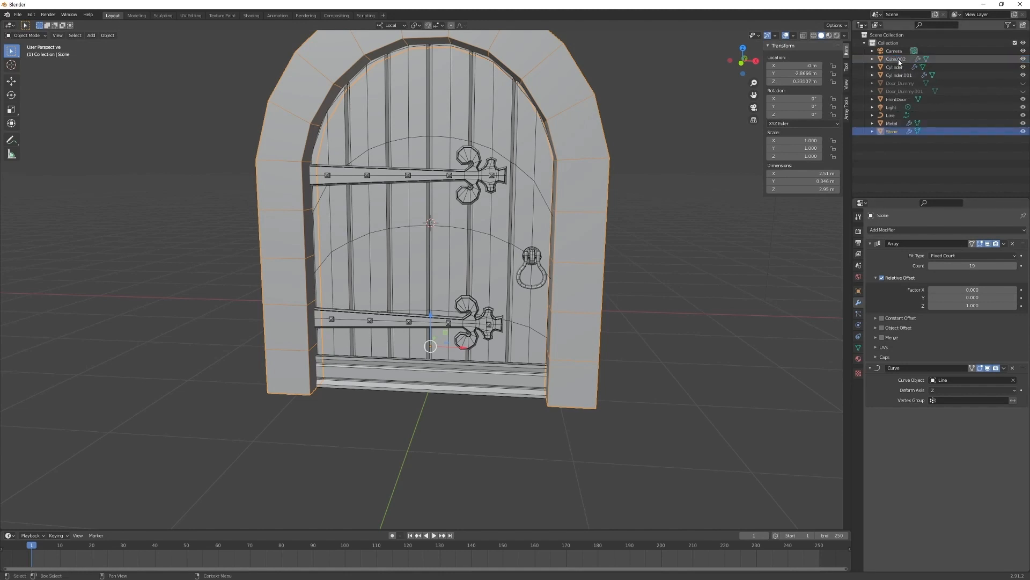
pyautogui.rightClick(891, 269)
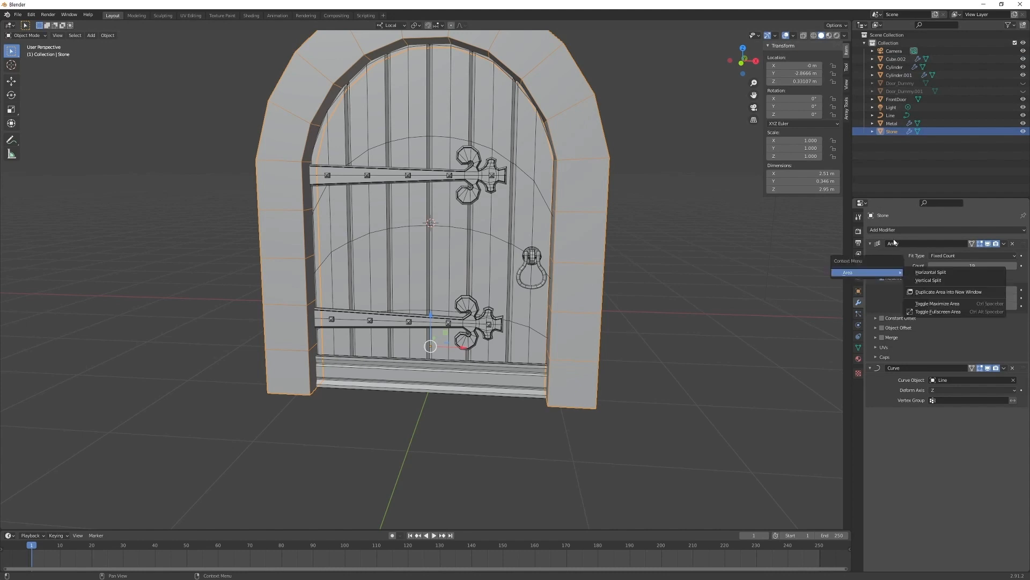
pyautogui.click(740, 327)
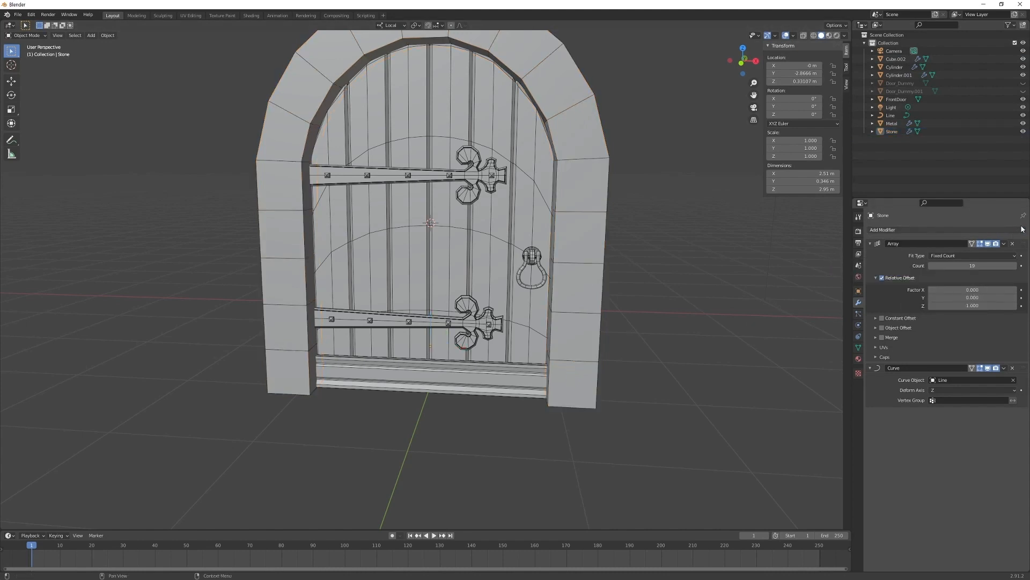
# - Add a Bevel modifier to Stone and set its amount to 0.01 m
pyautogui.click(1023, 232)
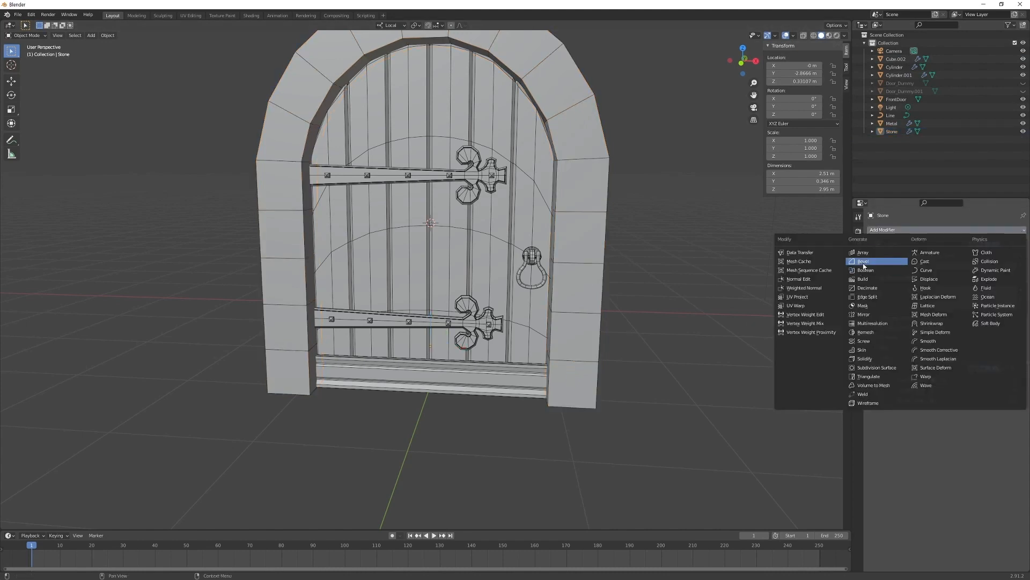
pyautogui.click(864, 262)
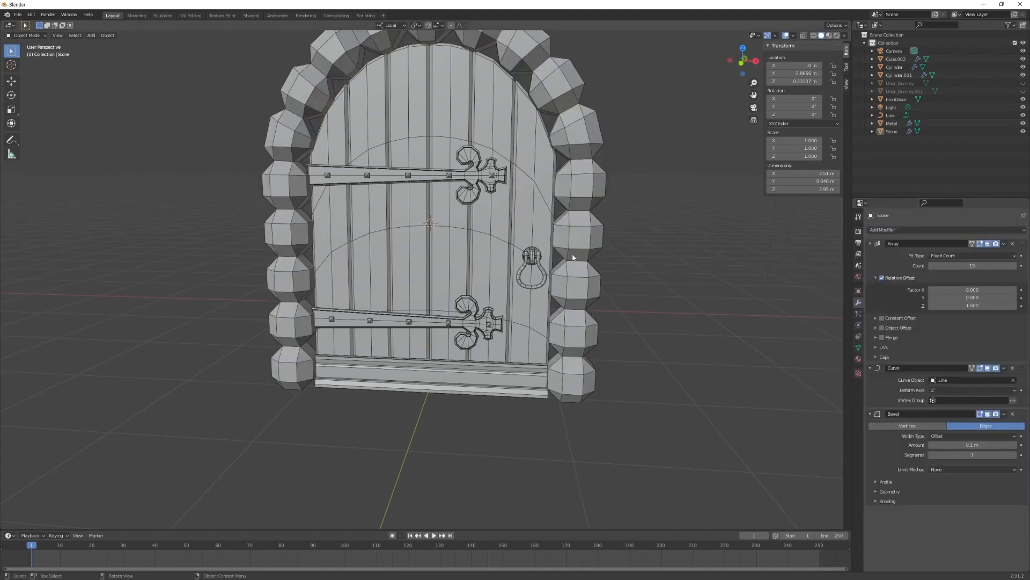
pyautogui.moveTo(497, 252); pyautogui.dragTo(536, 323, button='middle')
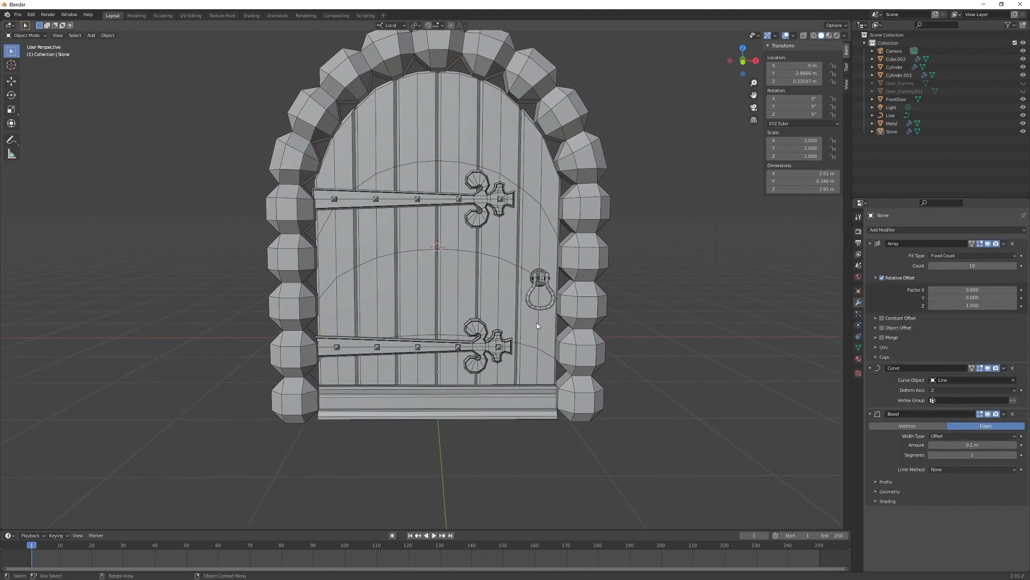
pyautogui.doubleClick(974, 445)
pyautogui.press('BackSpace')
pyautogui.press('BackSpace')
pyautogui.press('BackSpace')
pyautogui.press('BackSpace')
pyautogui.press('BackSpace')
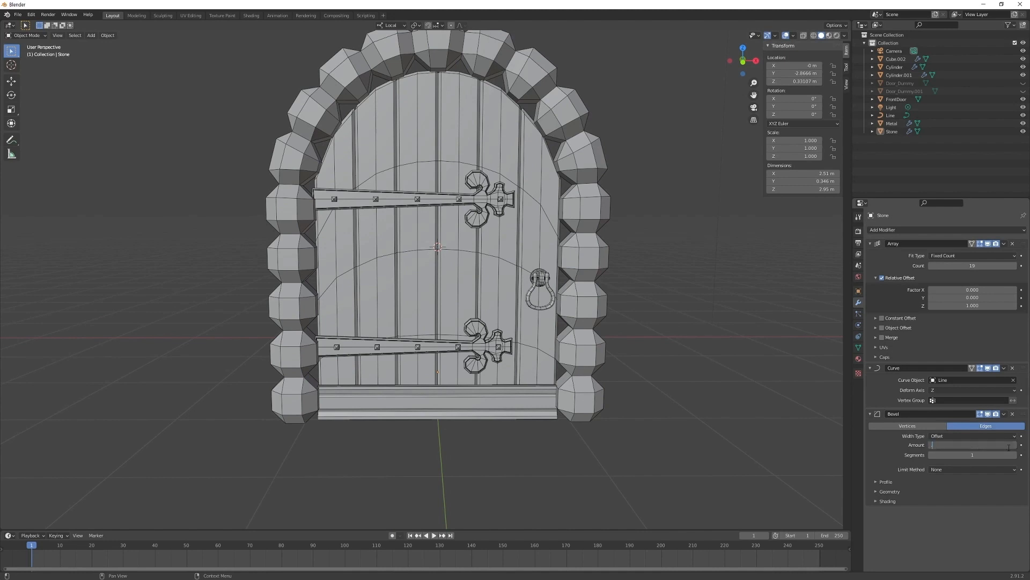
pyautogui.write('.01')
pyautogui.press('Return')
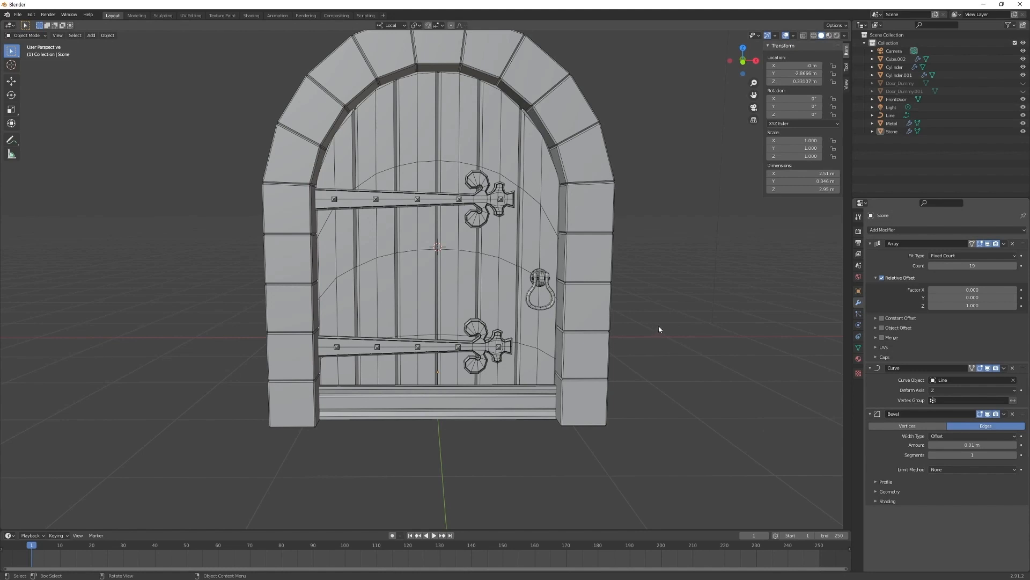
# - Increase the Stone bevel amount to 0.03 m and inspect the blocks at an angle
pyautogui.click(971, 445)
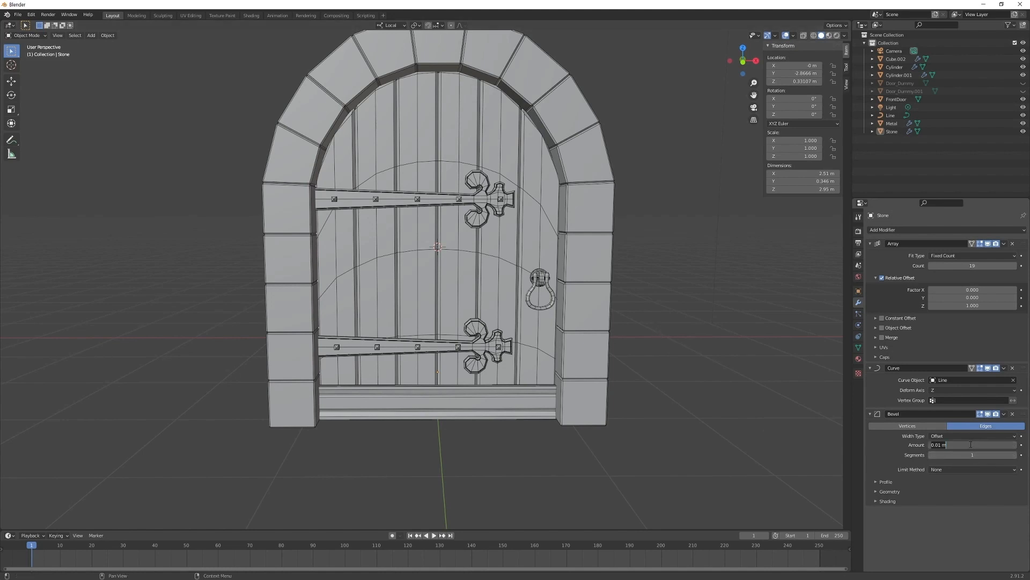
pyautogui.press('BackSpace')
pyautogui.write('3')
pyautogui.press('Return')
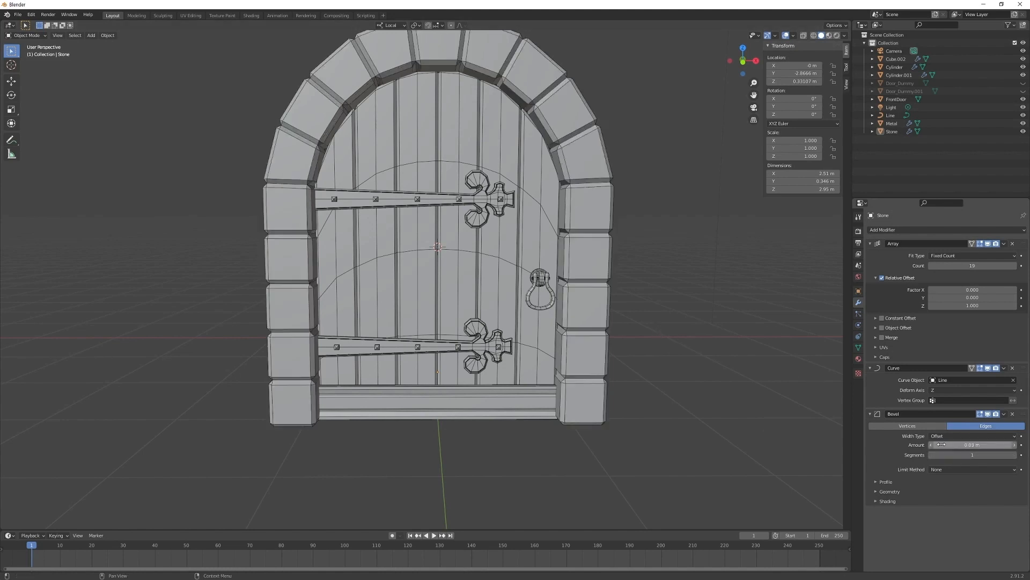
pyautogui.moveTo(481, 305); pyautogui.dragTo(556, 361, button='middle')
# - Set the Stone bevel amount to 0.024 m
pyautogui.click(969, 445)
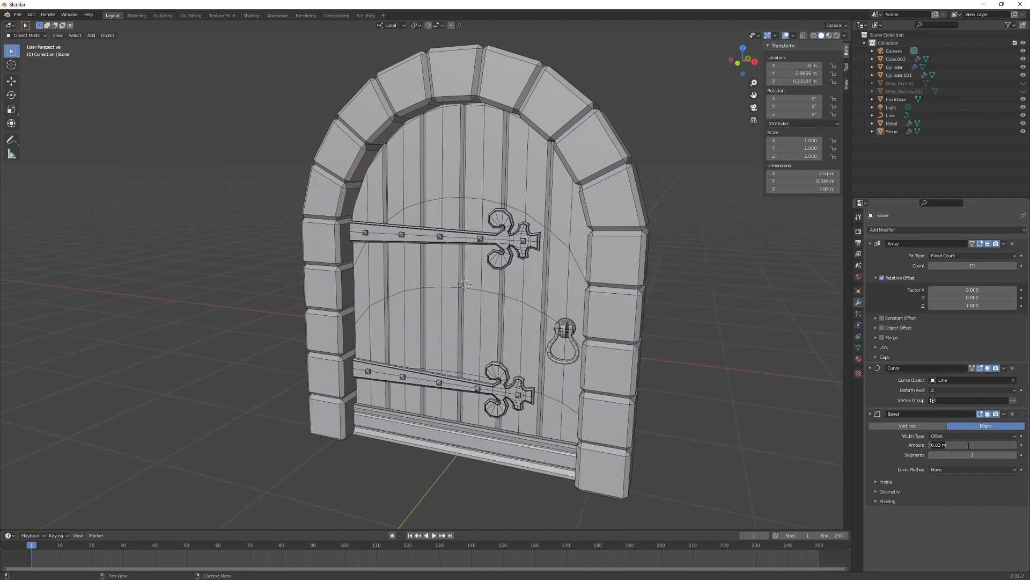
pyautogui.moveTo(942, 445); pyautogui.dragTo(939, 446)
pyautogui.write('4')
pyautogui.press('Return')
pyautogui.moveTo(558, 344); pyautogui.dragTo(583, 294, button='middle')
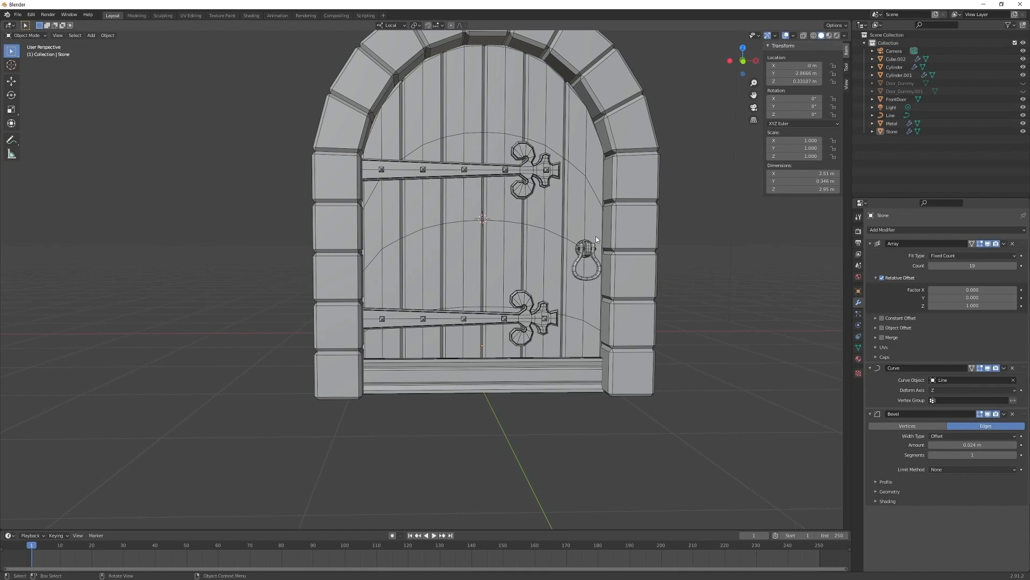
# - Reorder the Stone modifiers so that Bevel comes first, above Array and Curve
pyautogui.moveTo(596, 236); pyautogui.dragTo(581, 274, button='middle')
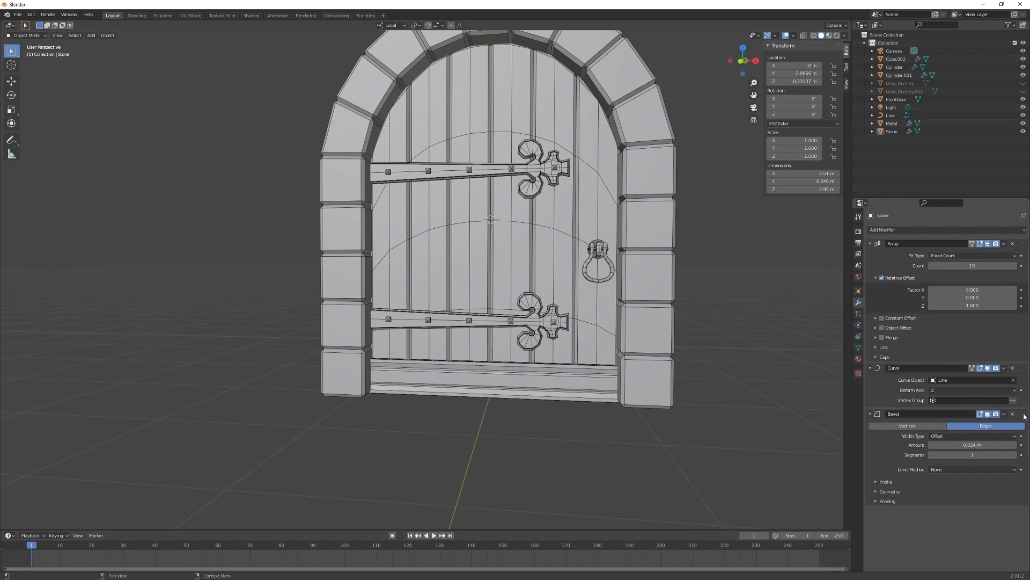
pyautogui.moveTo(1024, 416); pyautogui.dragTo(1027, 243)
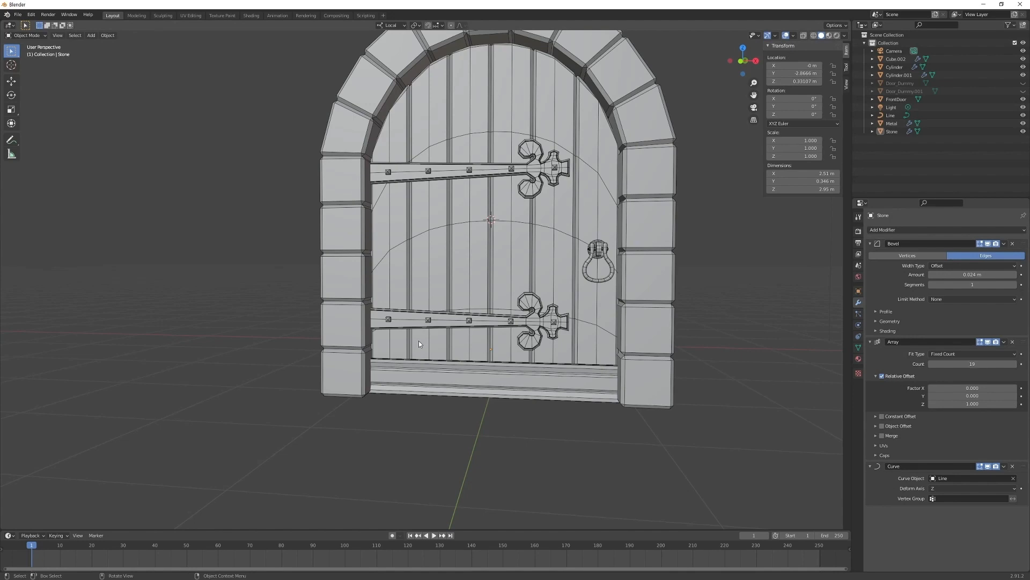
# - Add a Subdivision Surface modifier to Stone and move it directly below Bevel, above Array
pyautogui.moveTo(419, 344); pyautogui.dragTo(538, 312, button='middle')
pyautogui.scroll(-5, 510, 350)
pyautogui.scroll(3, 556, 316)
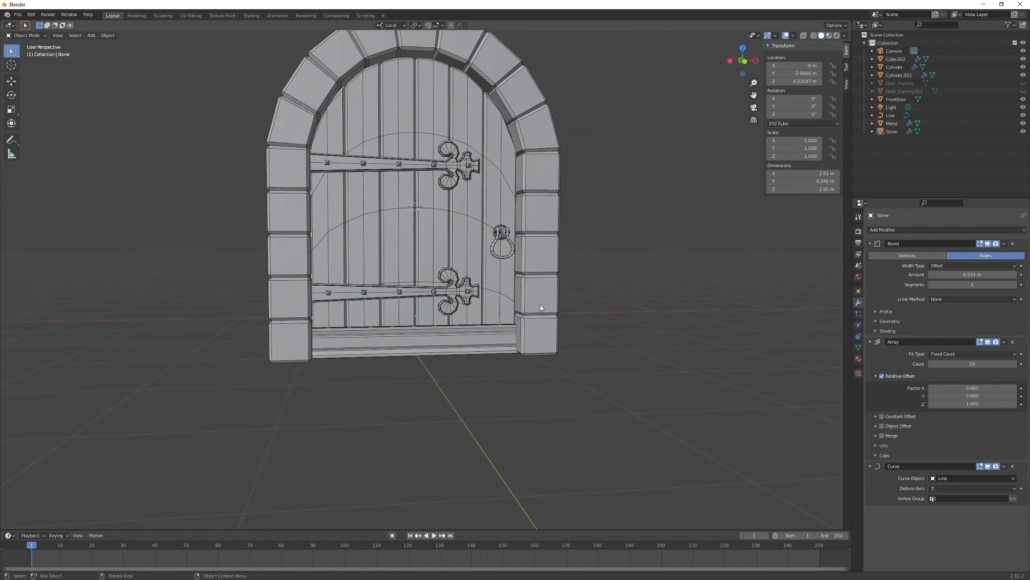
pyautogui.click(1025, 231)
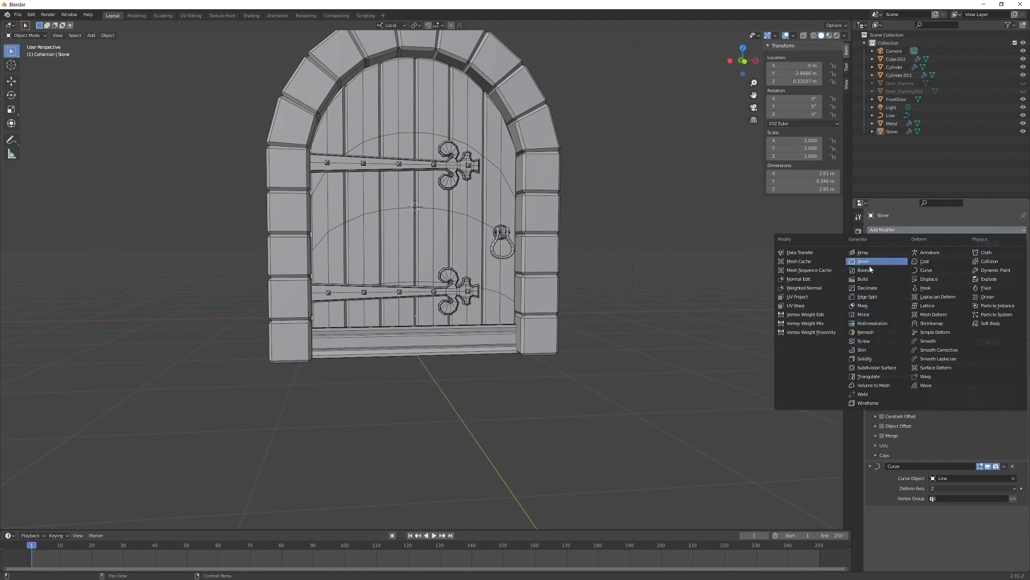
pyautogui.click(885, 369)
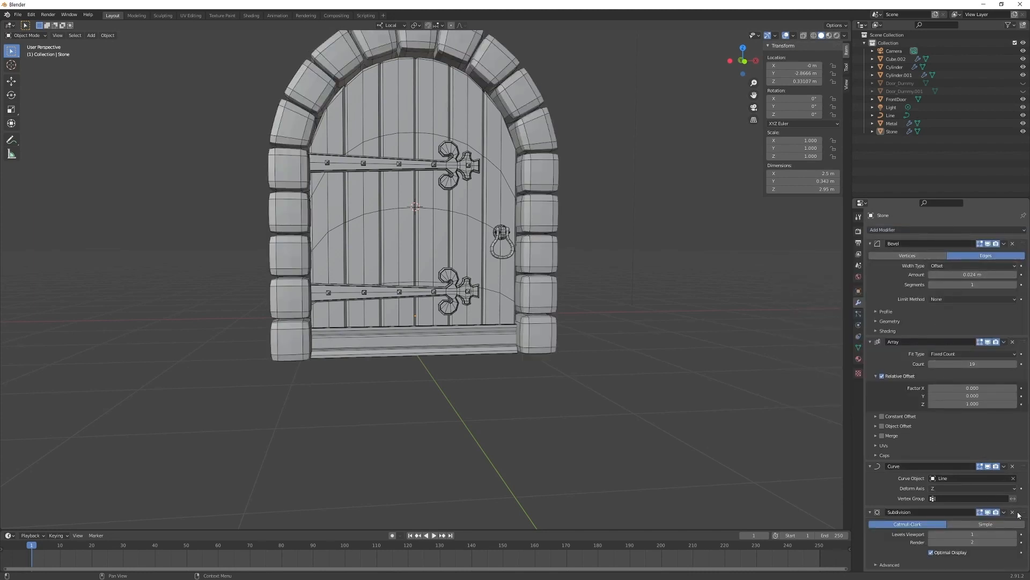
pyautogui.moveTo(1022, 512); pyautogui.dragTo(1025, 327)
pyautogui.scroll(3, 507, 330)
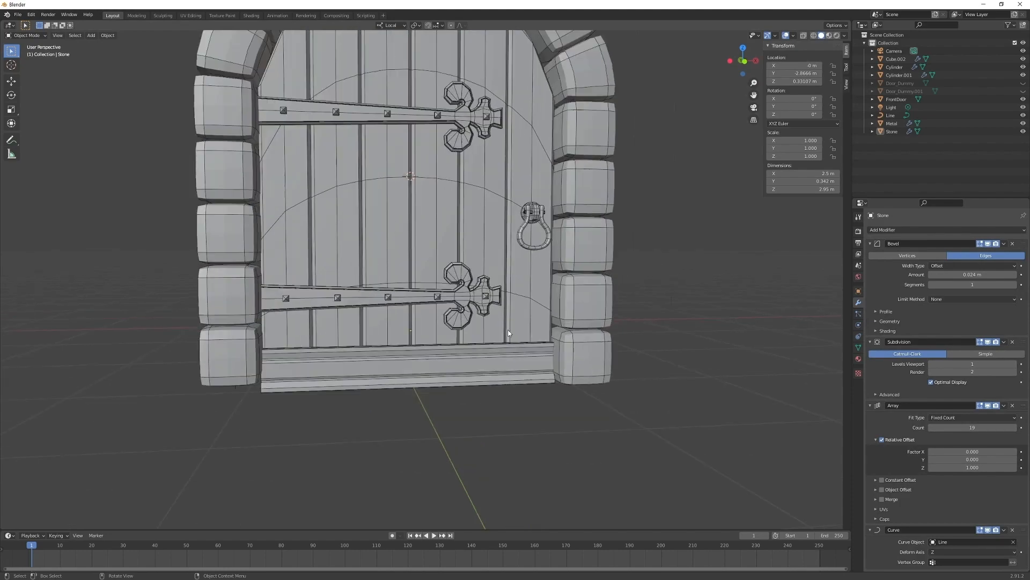
# - Turn off Optimal Display for the Stone subdivision and set its viewport level to 2
pyautogui.scroll(2, 393, 364)
pyautogui.moveTo(437, 359); pyautogui.dragTo(415, 286, button='middle')
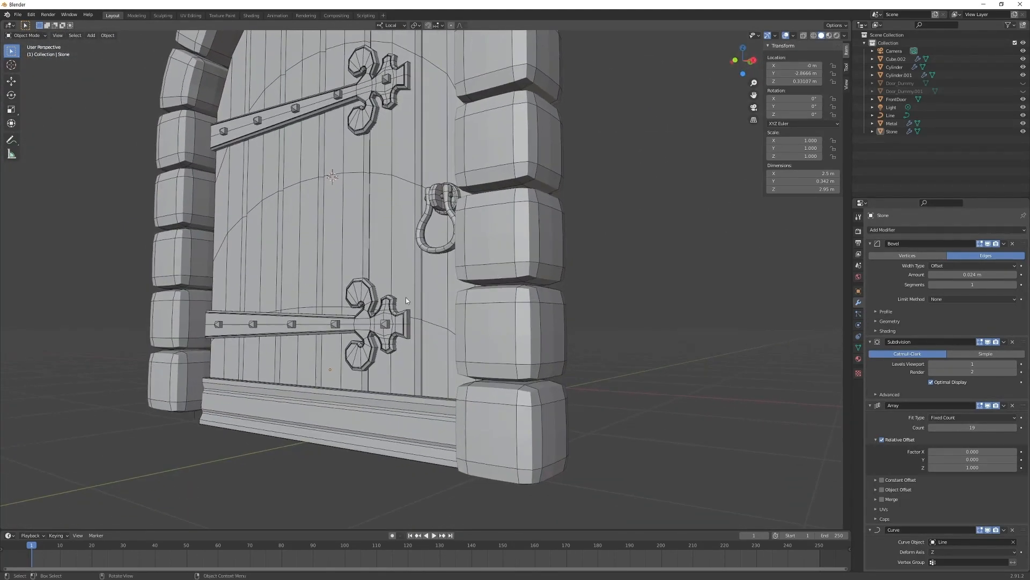
pyautogui.click(932, 382)
pyautogui.click(932, 382)
pyautogui.click(931, 382)
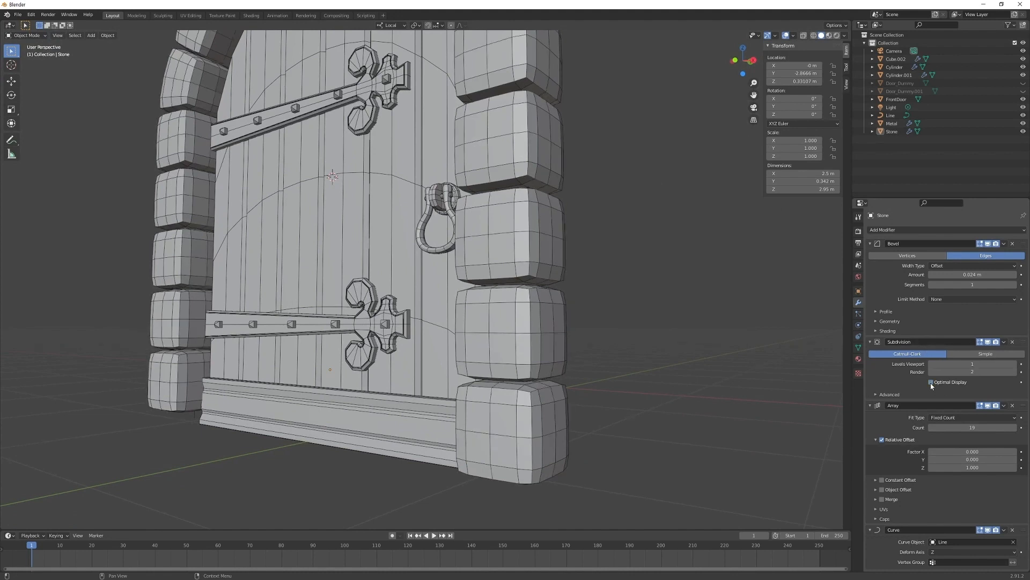
pyautogui.click(1015, 364)
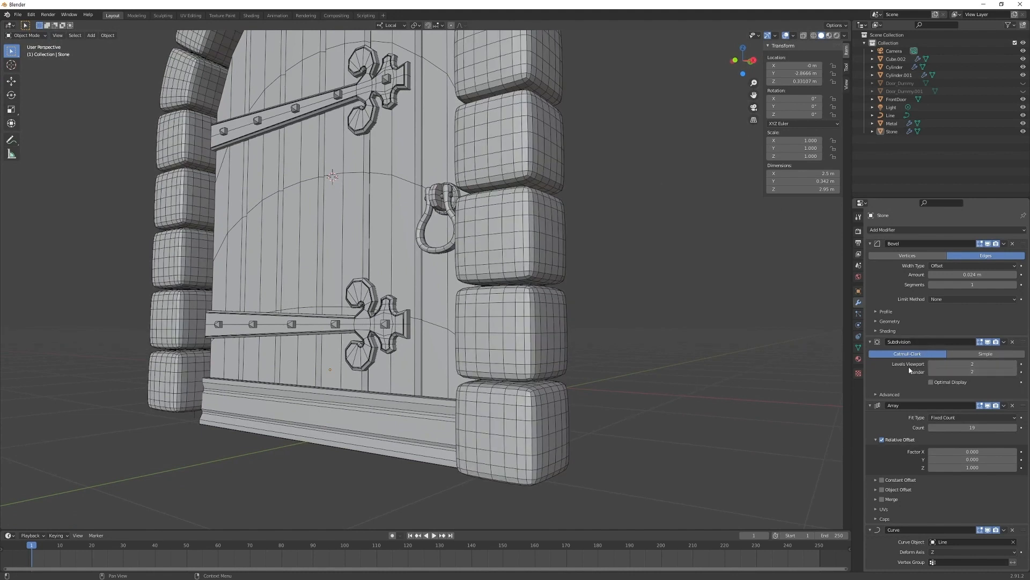
# - Examine the subdivided stone blocks up close along the door's side and across the full arch
pyautogui.moveTo(456, 343); pyautogui.dragTo(551, 372, button='middle')
pyautogui.scroll(2, 558, 346)
pyautogui.scroll(2, 617, 253)
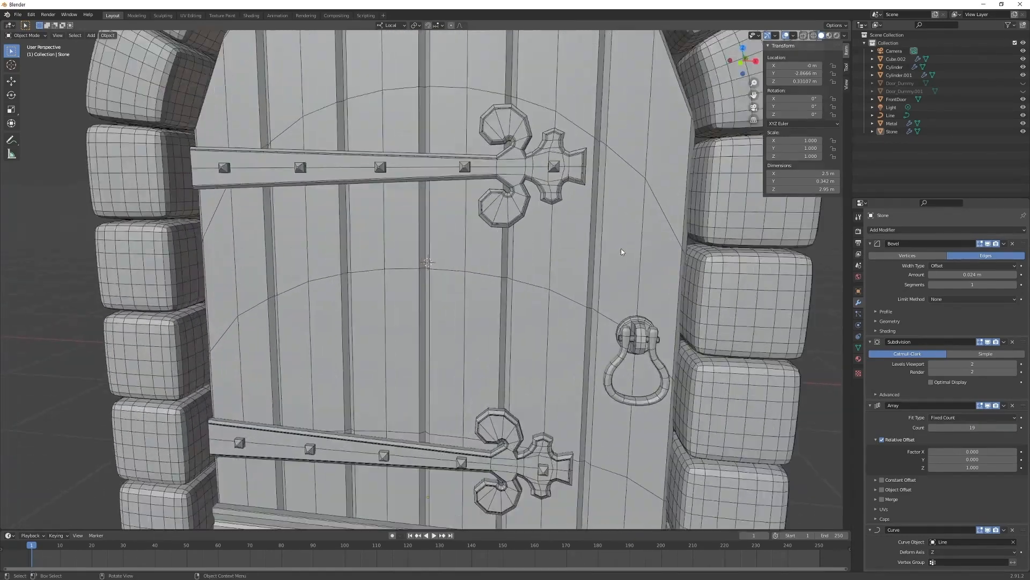
pyautogui.keyDown('shift'); pyautogui.moveTo(619, 248); pyautogui.dragTo(491, 326, button='middle'); pyautogui.keyUp('shift')
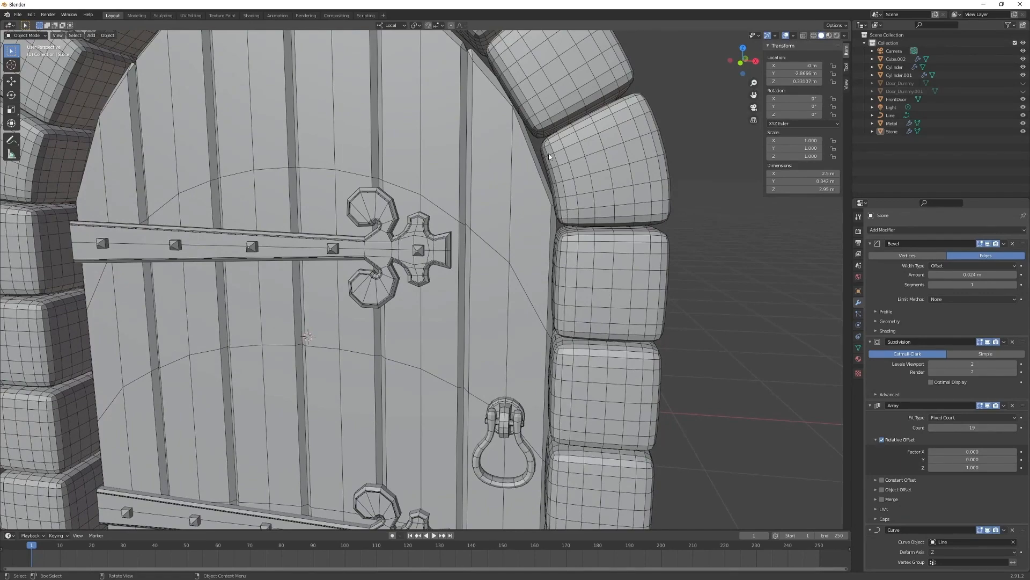
pyautogui.keyDown('shift'); pyautogui.moveTo(594, 414); pyautogui.dragTo(549, 354, button='middle'); pyautogui.keyUp('shift')
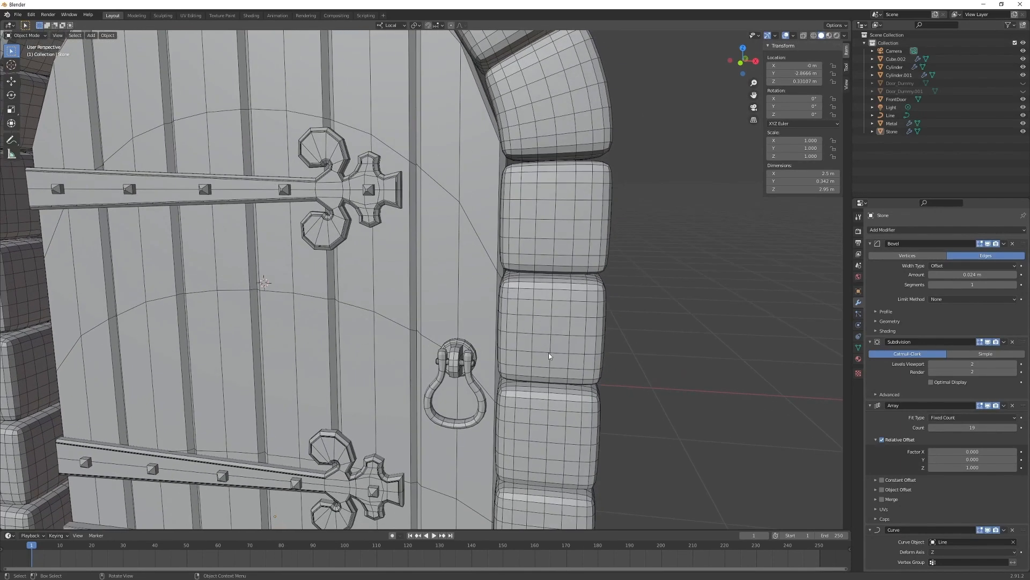
pyautogui.scroll(-2, 549, 356)
pyautogui.keyDown('shift'); pyautogui.moveTo(531, 446); pyautogui.dragTo(560, 338, button='middle'); pyautogui.keyUp('shift')
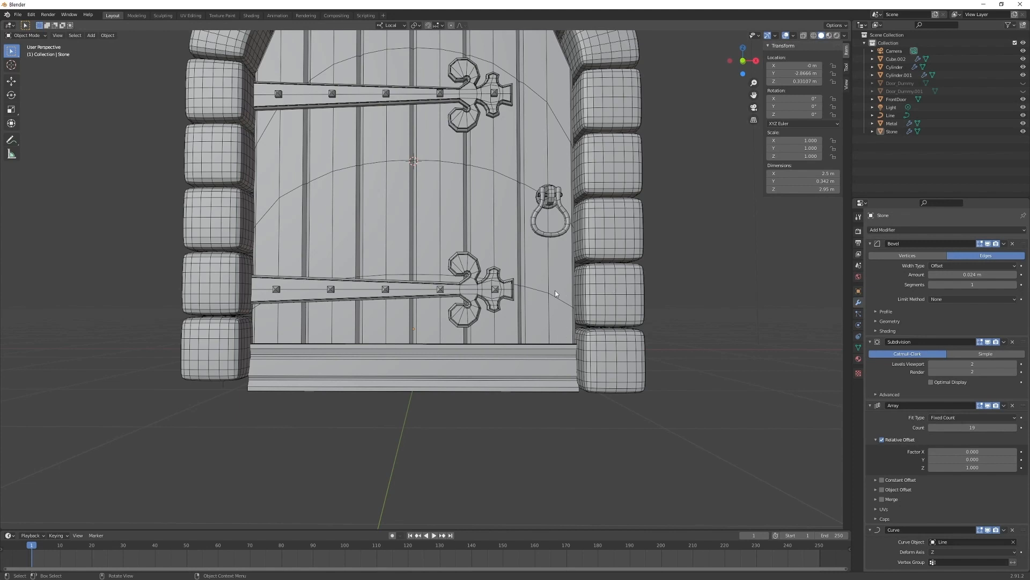
pyautogui.scroll(-3, 605, 289)
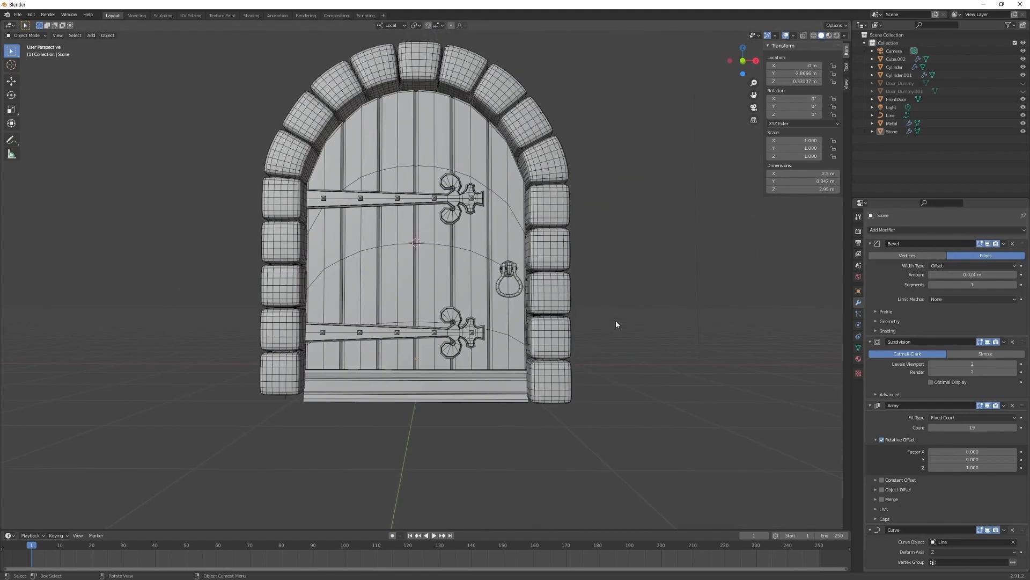
# - Add a Displace modifier to Stone and create a new texture for it
pyautogui.click(979, 229)
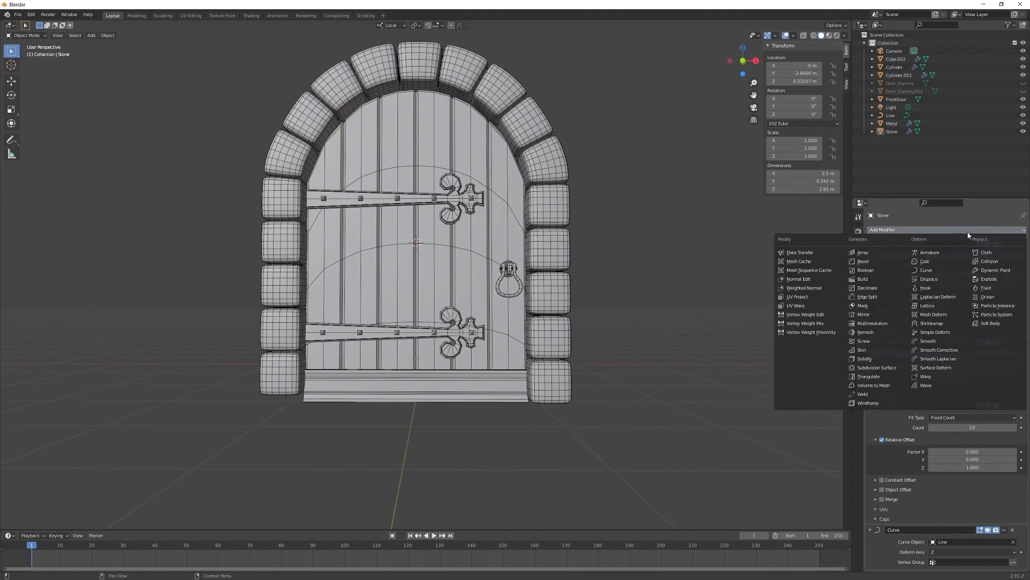
pyautogui.click(932, 280)
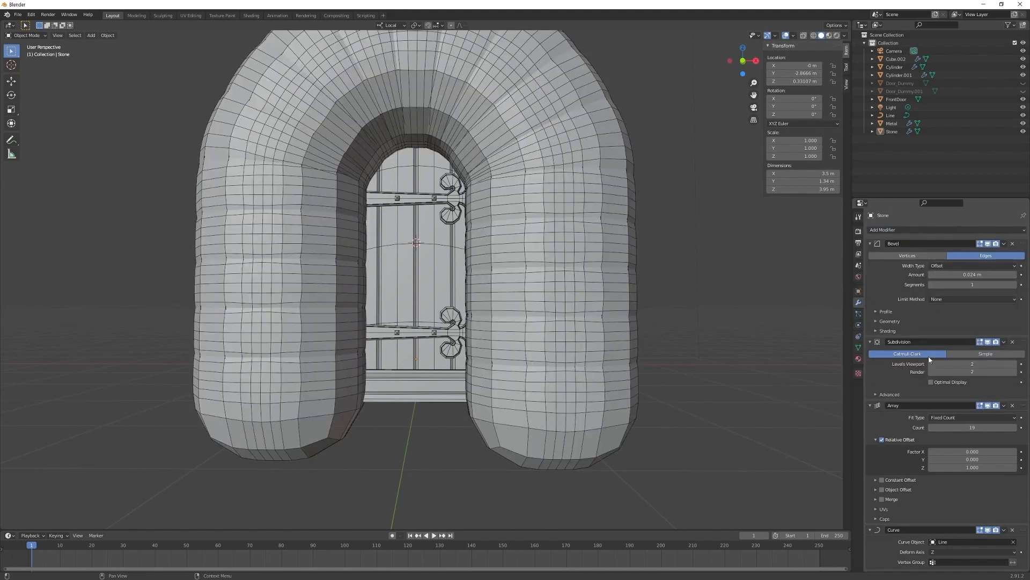
pyautogui.scroll(-3, 974, 379)
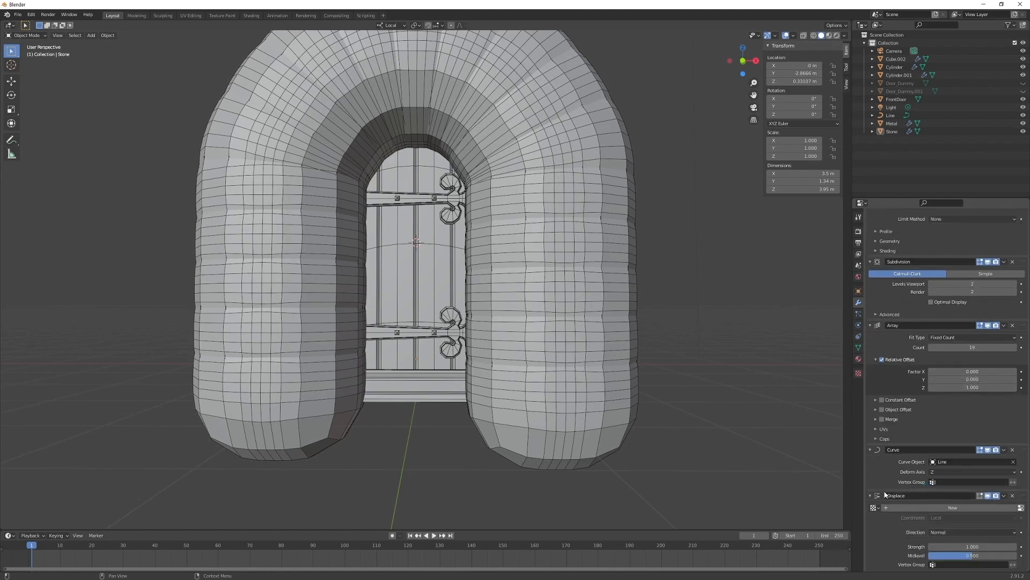
pyautogui.click(962, 508)
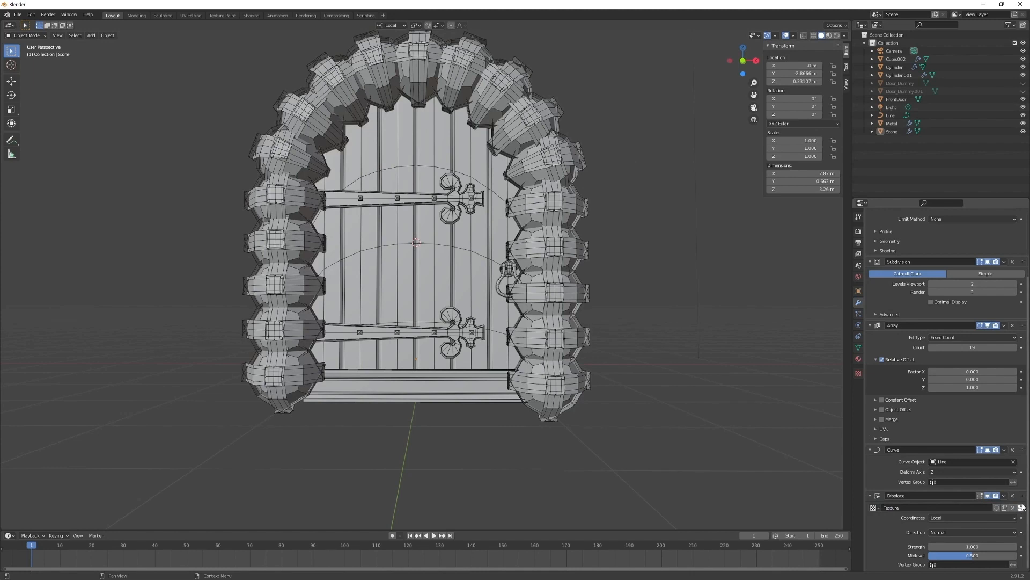
# - Change the displacement texture's type to Clouds and its noise type to Hard
pyautogui.click(859, 373)
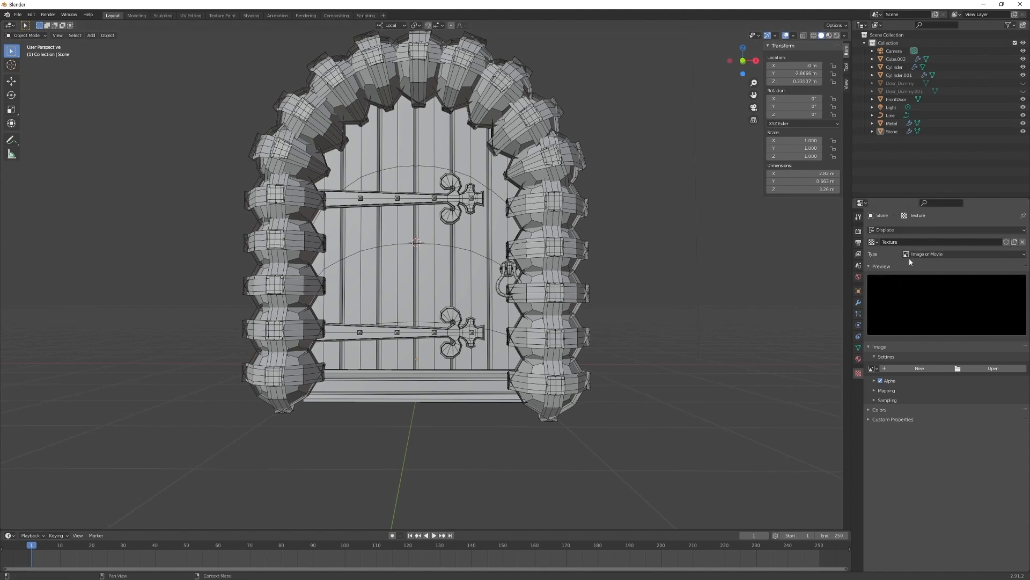
pyautogui.click(929, 255)
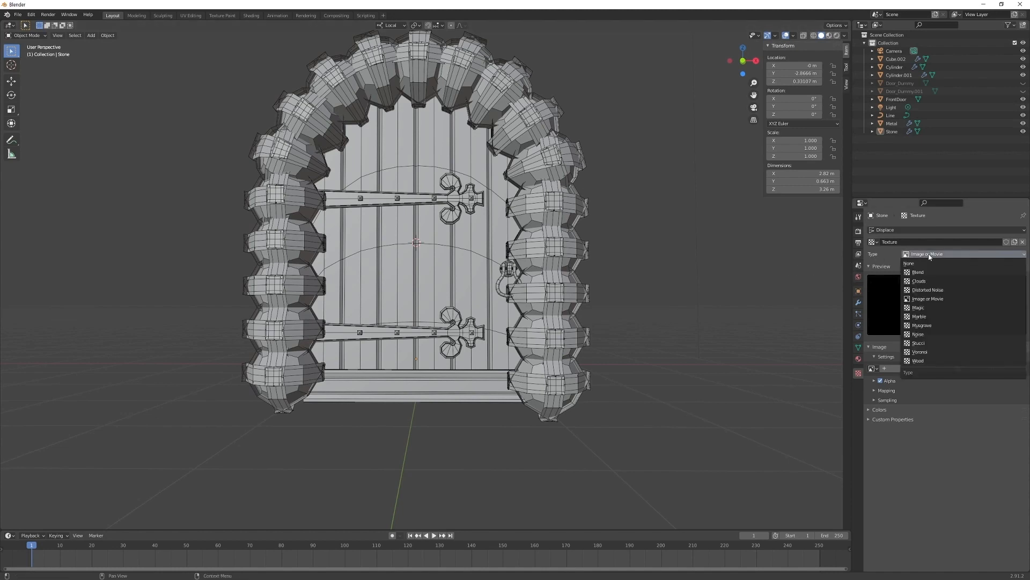
pyautogui.click(937, 282)
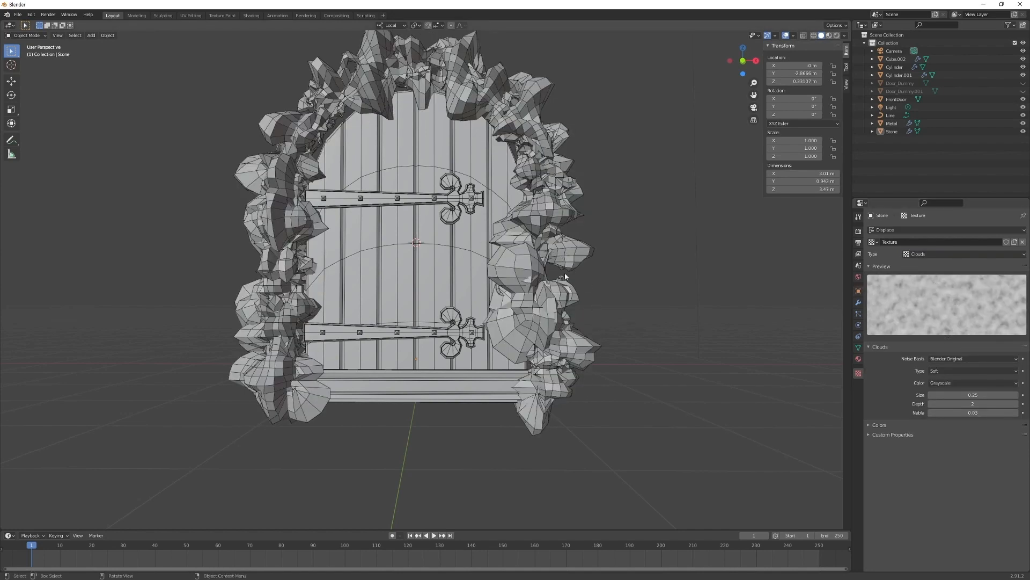
pyautogui.moveTo(592, 299); pyautogui.dragTo(634, 302, button='middle')
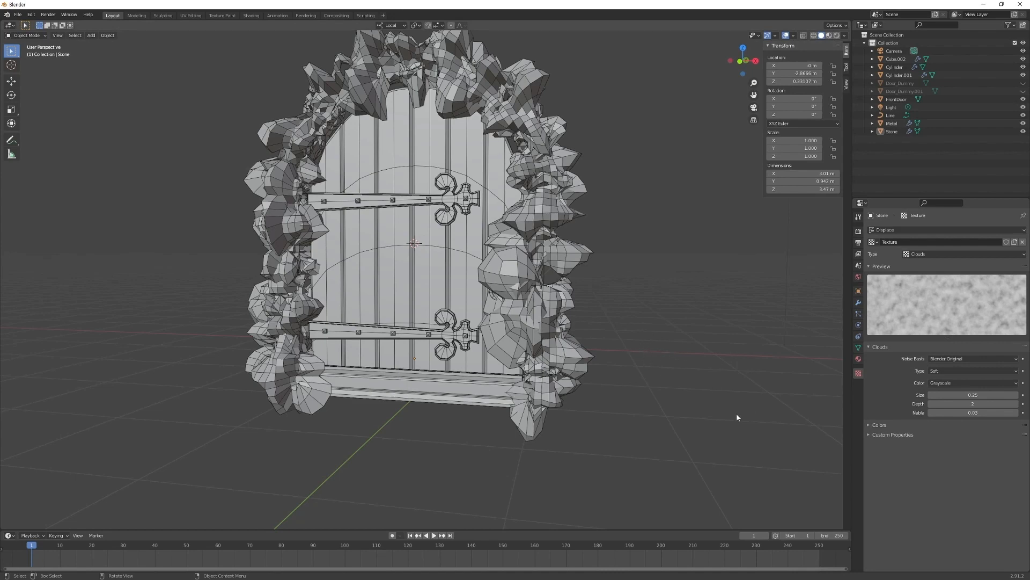
pyautogui.scroll(3, 667, 391)
pyautogui.scroll(-2, 633, 385)
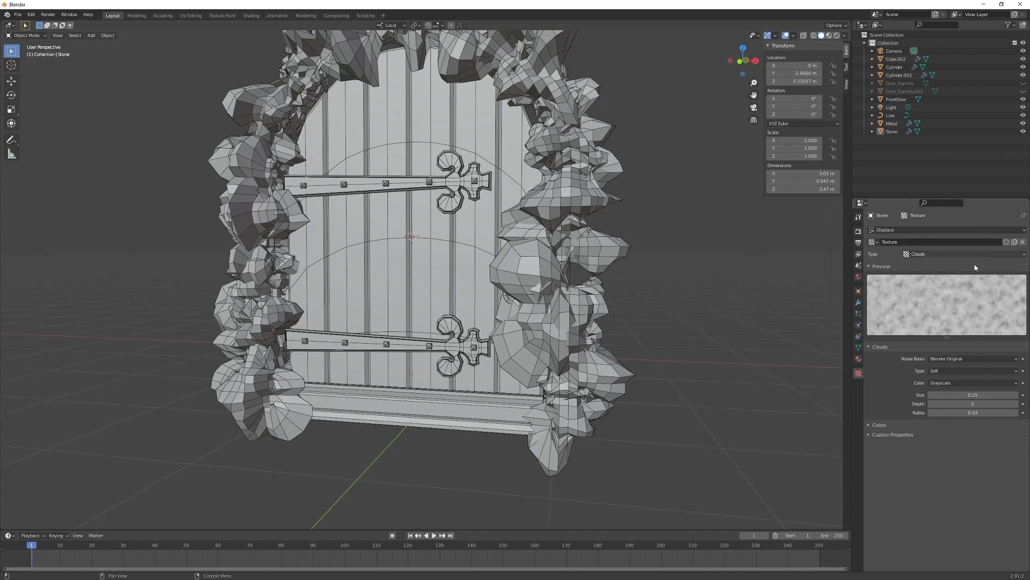
pyautogui.click(946, 371)
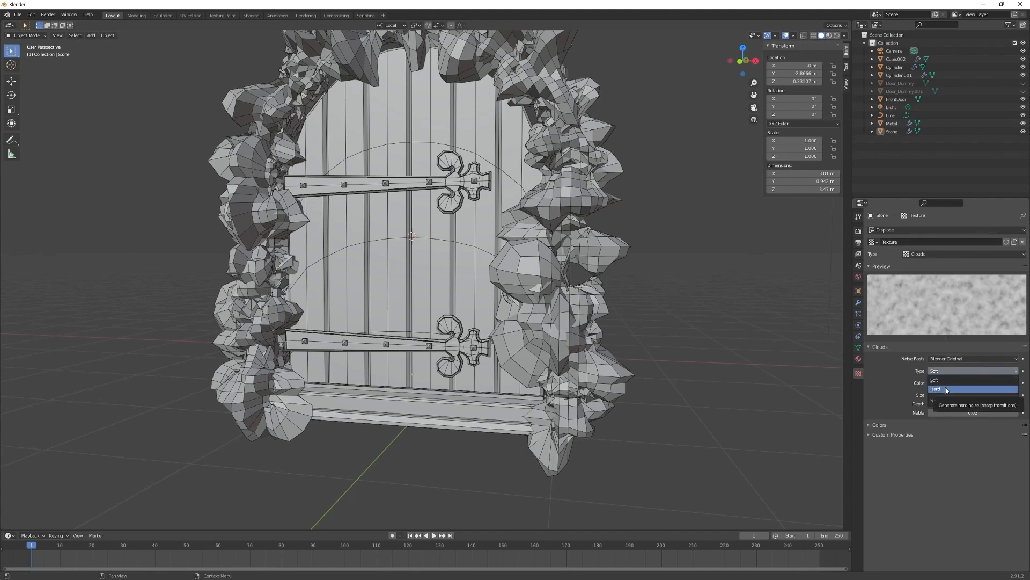
pyautogui.click(947, 390)
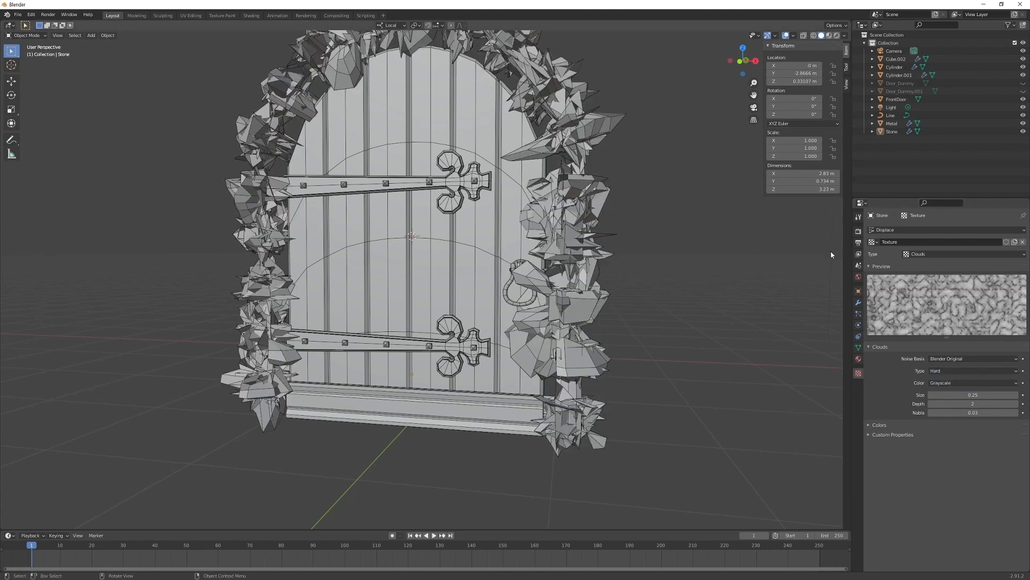
# - Lower the Stone Displace strength to 0.1 and further to 0.05
pyautogui.click(858, 302)
pyautogui.scroll(-6, 946, 493)
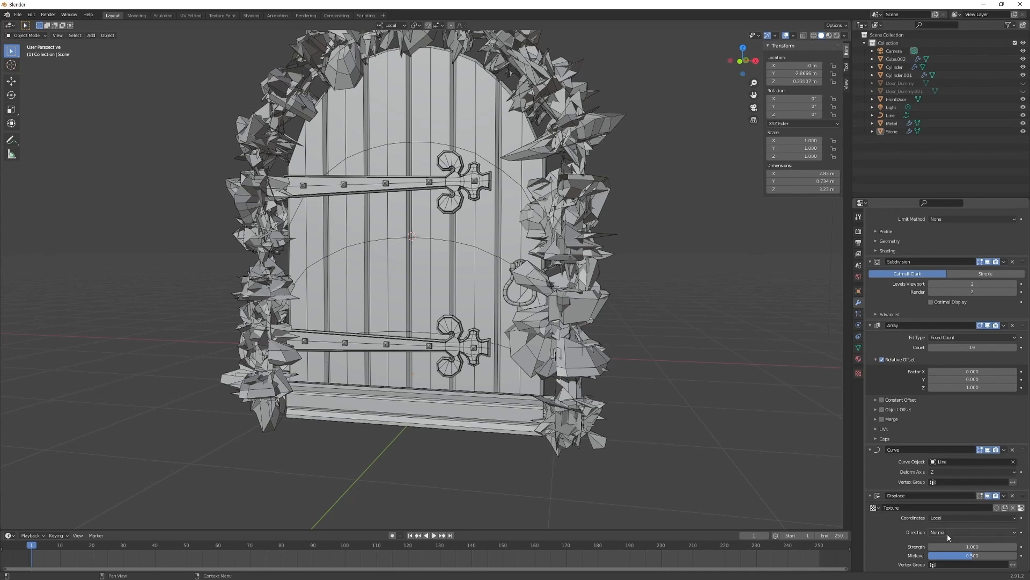
pyautogui.click(972, 547)
pyautogui.write('0.1')
pyautogui.press('Return')
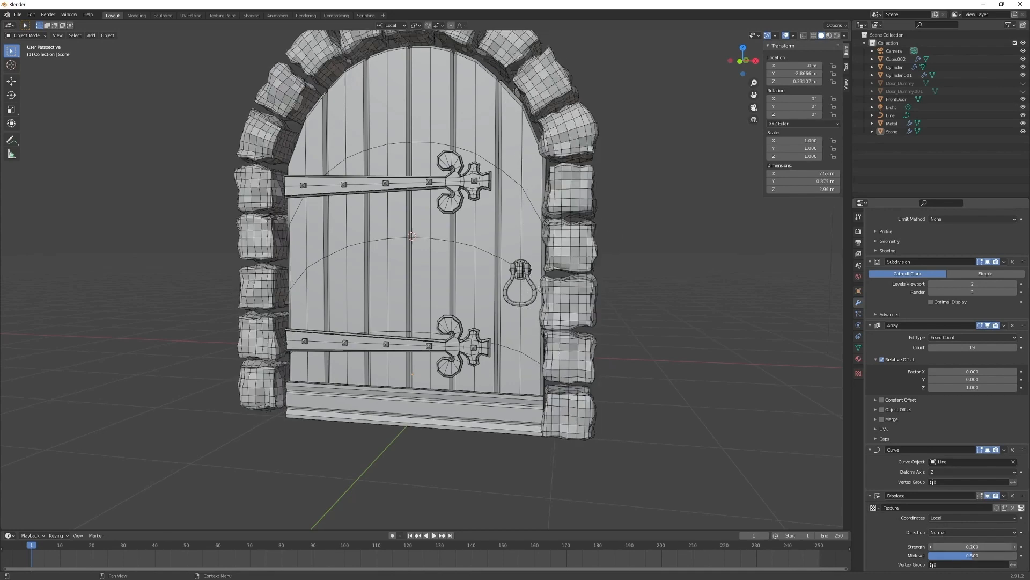
pyautogui.click(979, 545)
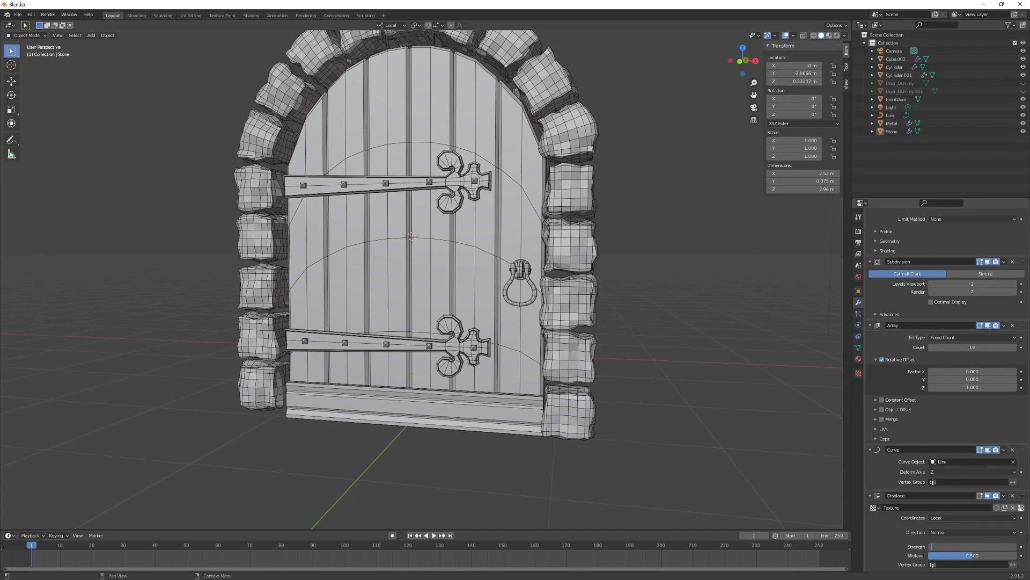
pyautogui.write('.05')
pyautogui.press('Return')
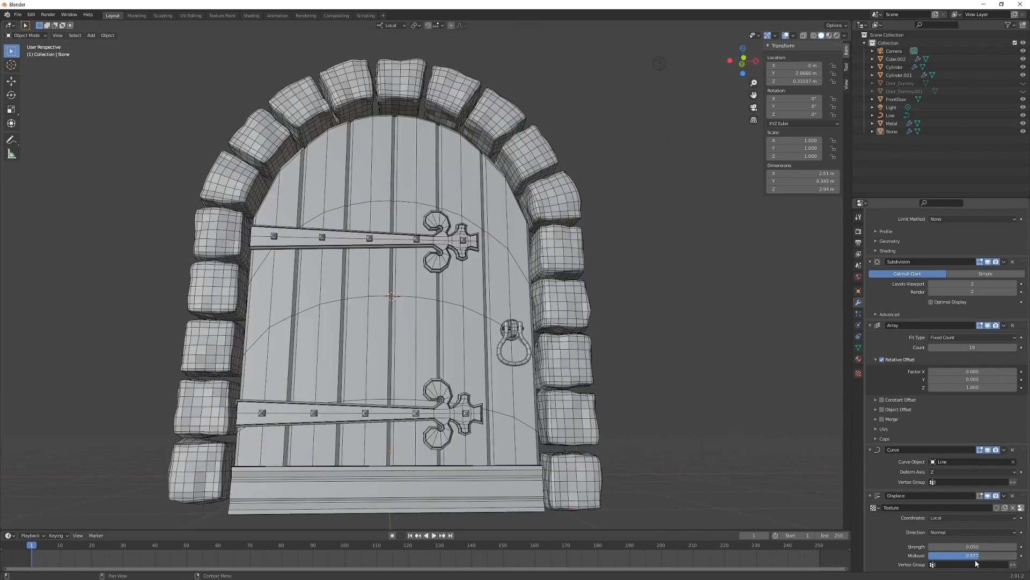
# - Reset the Displace midlevel to 0.5 and invert its strength to -0.05
pyautogui.click(975, 557)
pyautogui.write('.5')
pyautogui.press('Return')
pyautogui.click(968, 546)
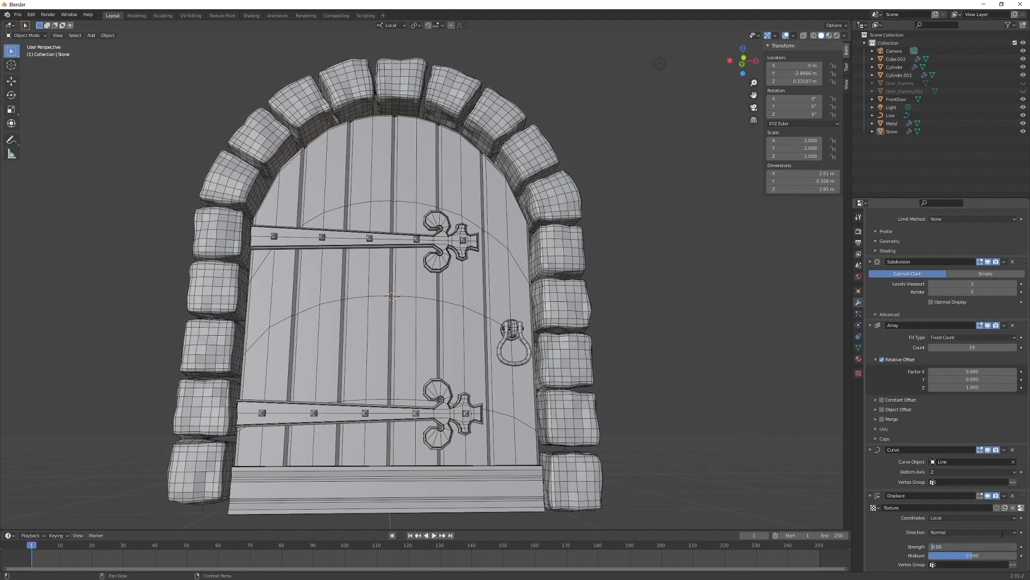
pyautogui.write('-')
pyautogui.press('Return')
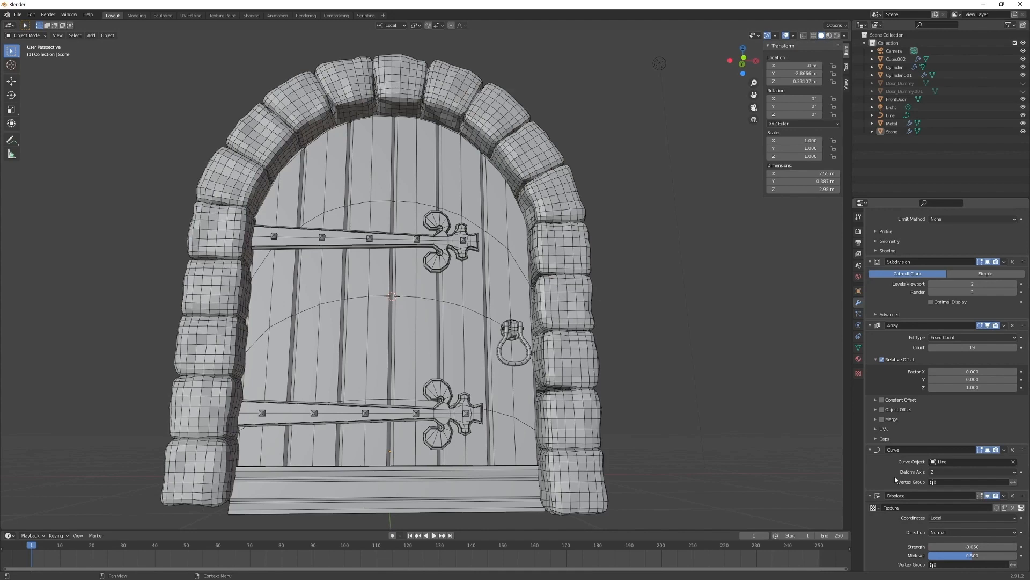
# - Examine the displaced blocks and the gaps between them up close and around the whole arch
pyautogui.moveTo(556, 426); pyautogui.dragTo(539, 430, button='middle')
pyautogui.scroll(3, 541, 430)
pyautogui.keyDown('shift'); pyautogui.moveTo(580, 397); pyautogui.dragTo(478, 201, button='middle'); pyautogui.keyUp('shift')
pyautogui.moveTo(477, 201); pyautogui.dragTo(471, 210, button='middle')
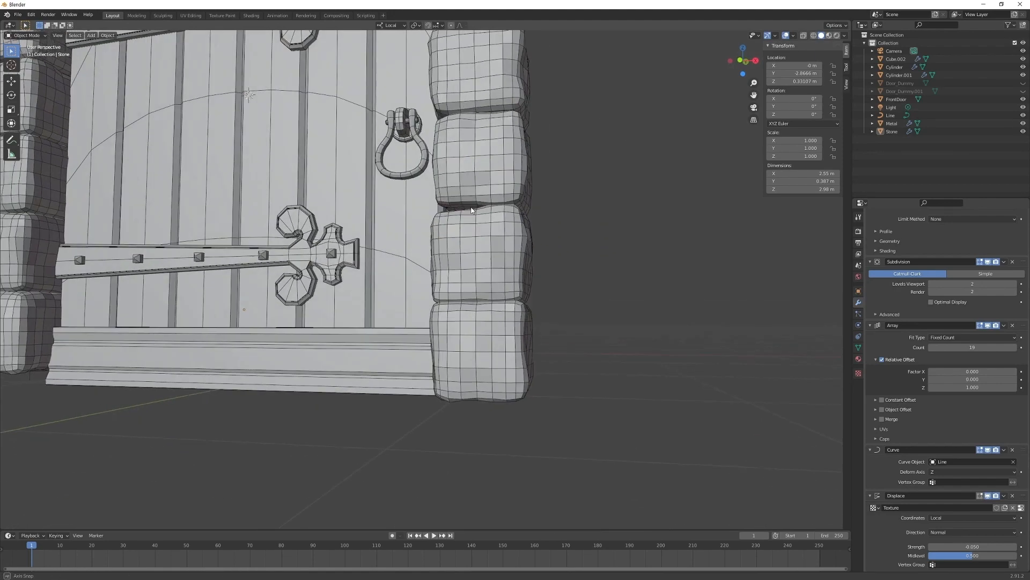
pyautogui.scroll(6, 471, 210)
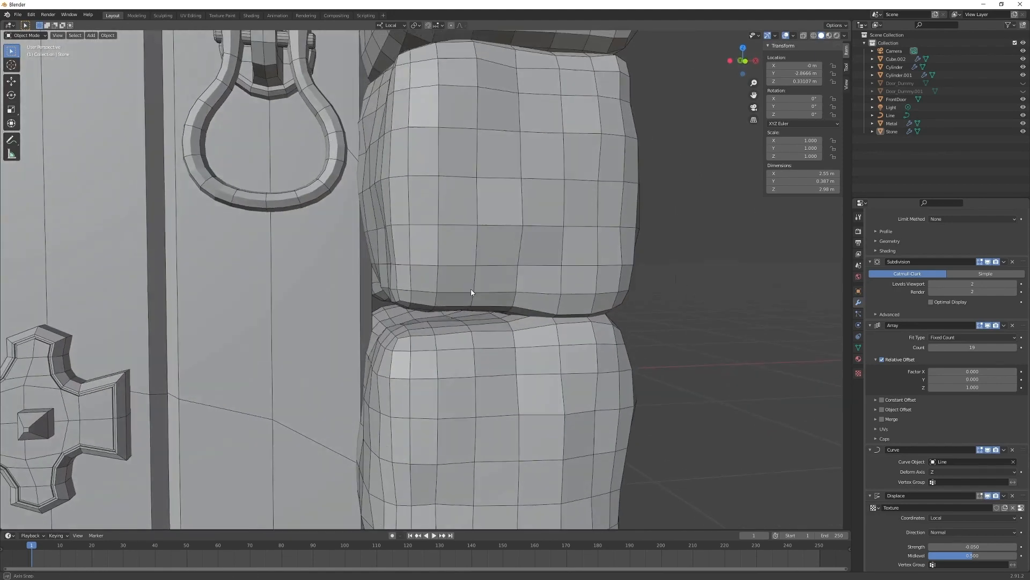
pyautogui.scroll(-8, 472, 293)
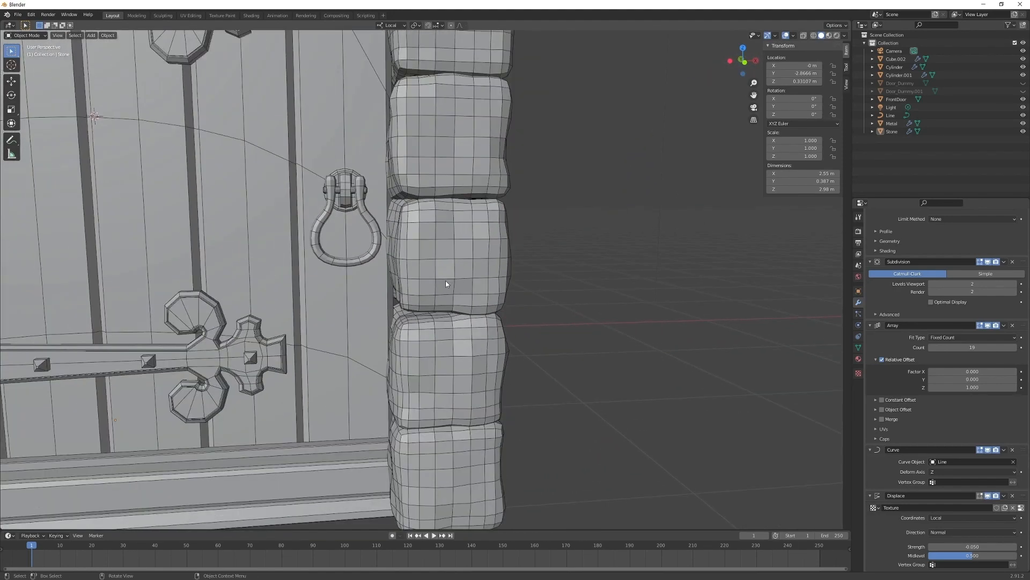
pyautogui.scroll(-6, 443, 282)
pyautogui.moveTo(443, 282); pyautogui.dragTo(490, 276, button='middle')
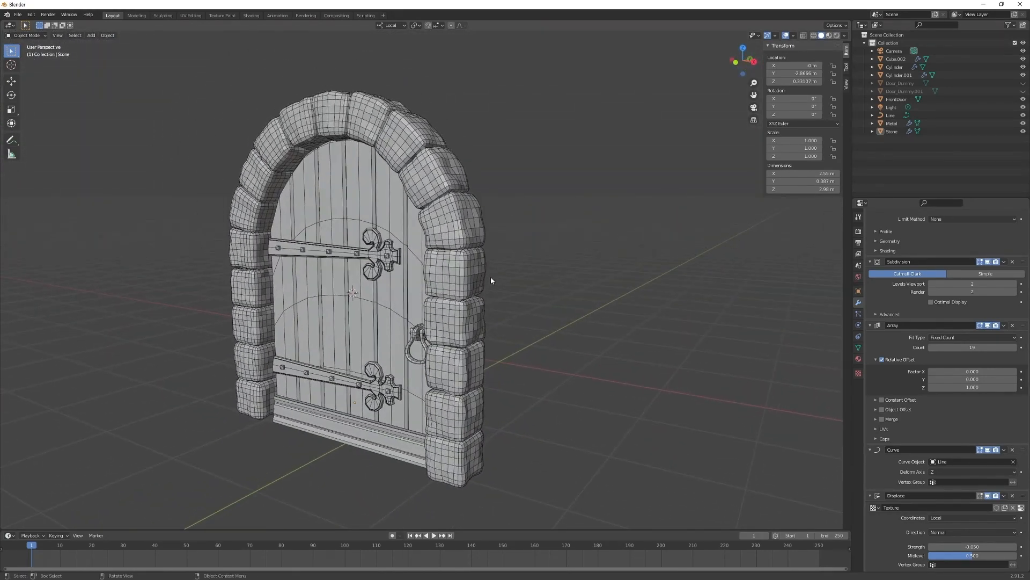
pyautogui.scroll(7, 453, 193)
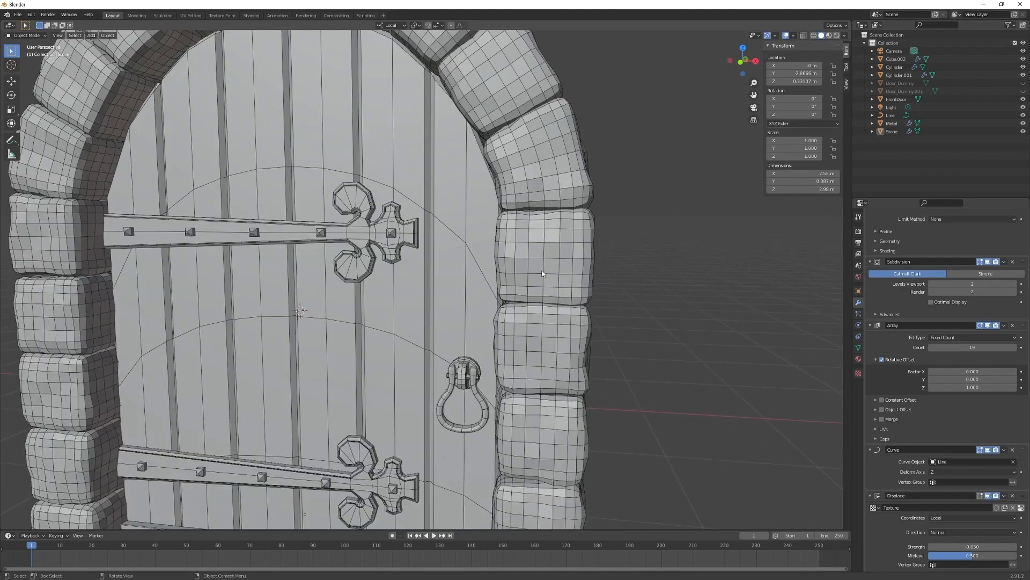
# - Select the stone arch and apply Shade Smooth to it
pyautogui.moveTo(542, 273); pyautogui.dragTo(494, 271, button='middle')
pyautogui.click(490, 280)
pyautogui.rightClick(485, 206)
pyautogui.click(484, 204)
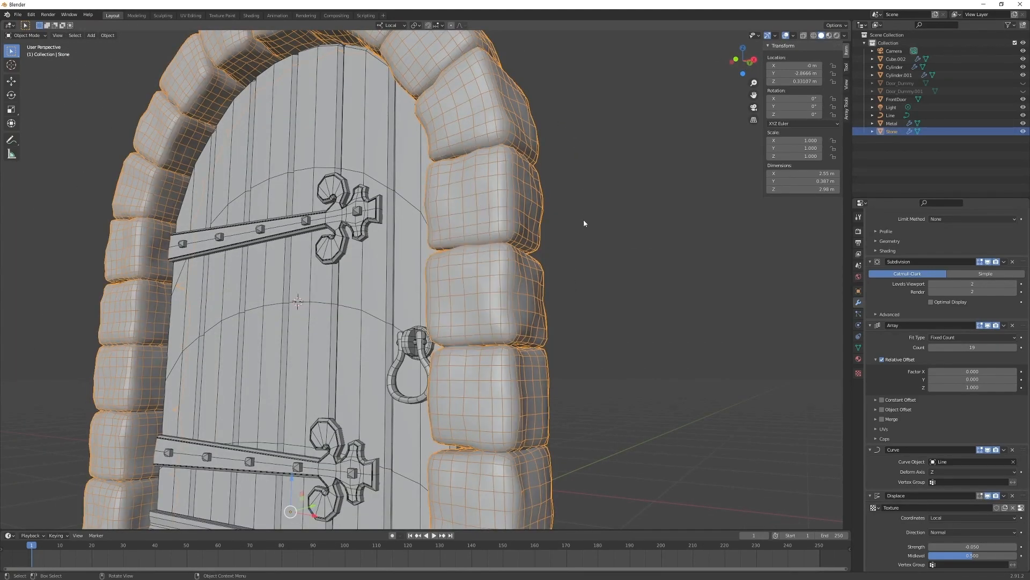
# - Enable Optimal Display on the stone arch's Subdivision modifier and hide the viewport overlays
pyautogui.hotkey('alt', 'a')
pyautogui.moveTo(452, 212); pyautogui.dragTo(474, 216, button='middle')
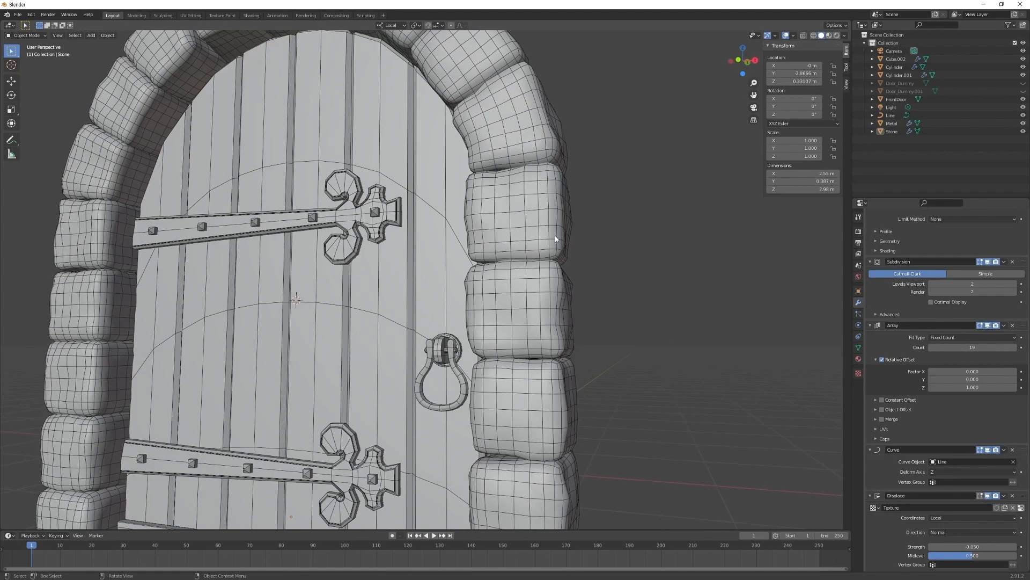
pyautogui.moveTo(524, 206); pyautogui.dragTo(511, 243, button='middle')
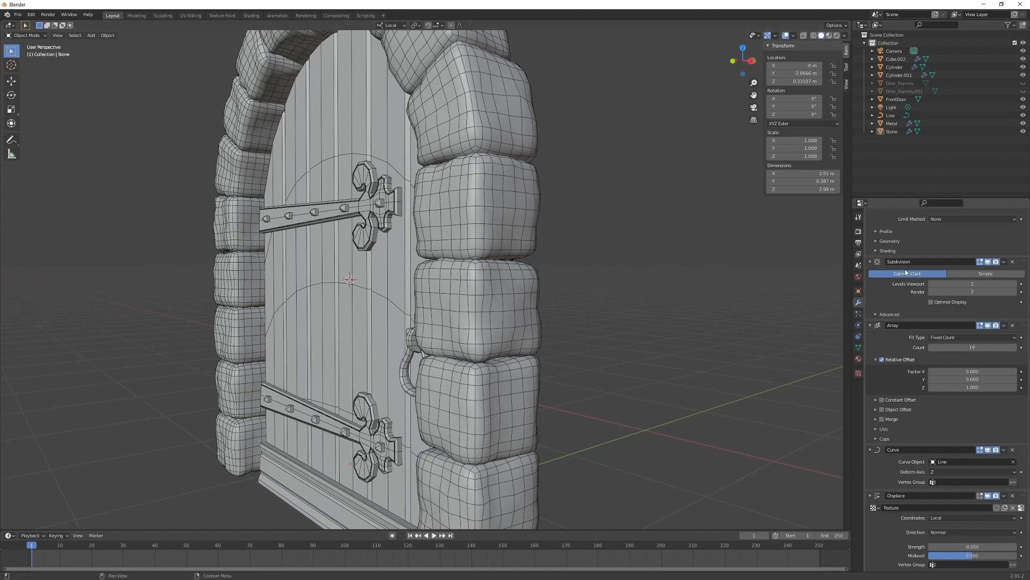
pyautogui.click(931, 303)
pyautogui.scroll(-3, 530, 293)
pyautogui.hotkey('alt', 'shift', 'z')
pyautogui.moveTo(463, 300); pyautogui.dragTo(536, 300, button='middle')
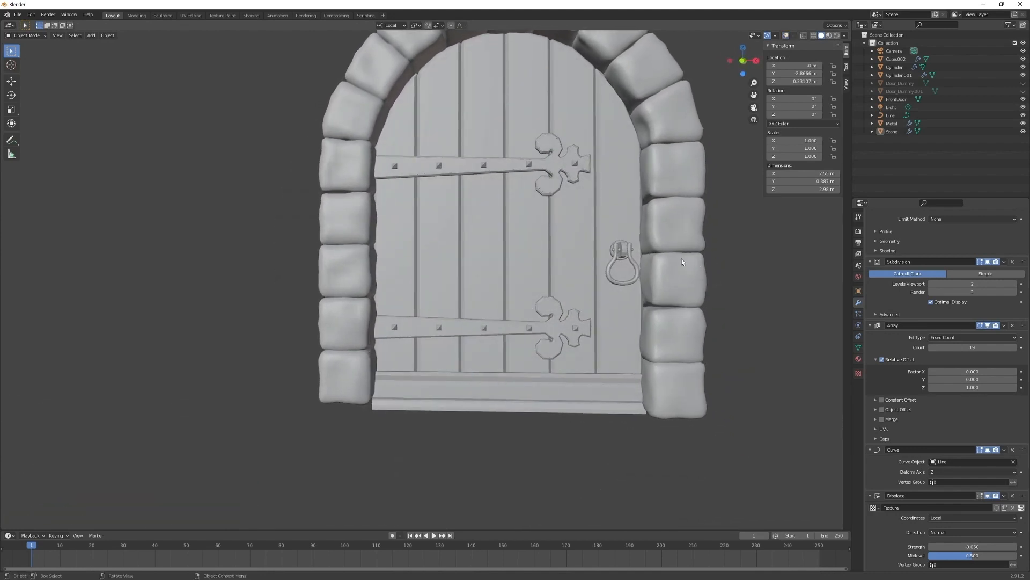
# - Open the stone's displacement texture settings and increase the Clouds size to 0.40
pyautogui.click(858, 373)
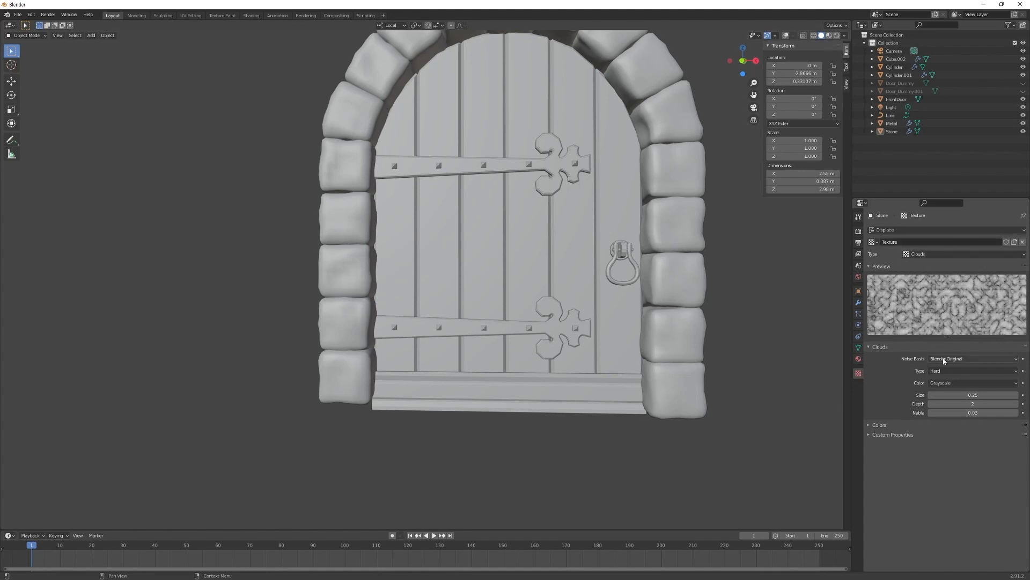
pyautogui.moveTo(966, 392)
pyautogui.mouseDown()
pyautogui.moveTo(1020, 394)
pyautogui.moveTo(970, 395)
pyautogui.mouseUp()
pyautogui.scroll(-2, 608, 398)
pyautogui.moveTo(562, 385); pyautogui.dragTo(558, 368, button='middle')
pyautogui.moveTo(627, 305); pyautogui.dragTo(636, 337, button='middle')
pyautogui.scroll(2, 603, 346)
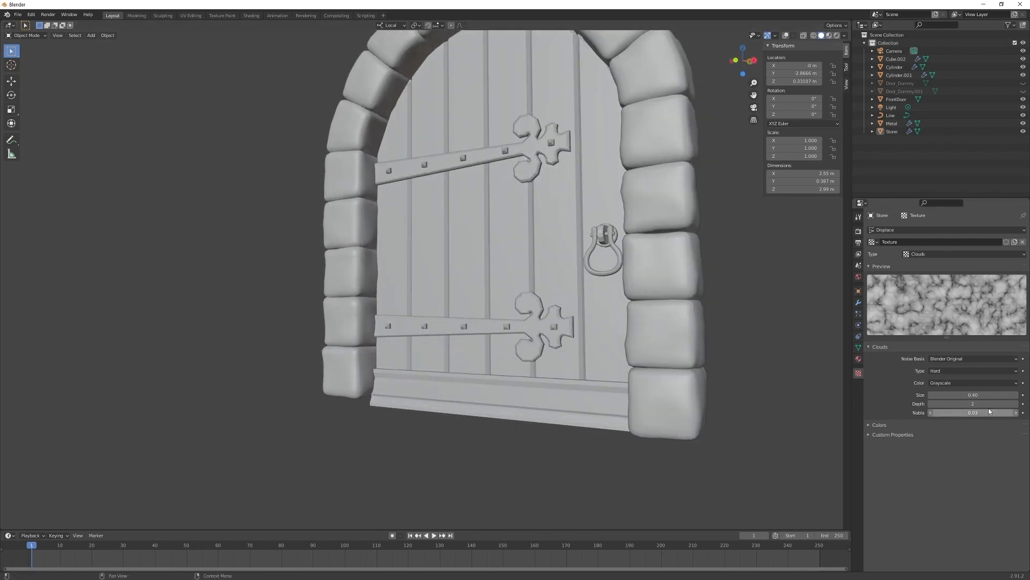
# - Try a very small Clouds texture size on the stones, and settle on a size of 0.37
pyautogui.moveTo(973, 394)
pyautogui.mouseDown()
pyautogui.moveTo(1023, 394)
pyautogui.moveTo(961, 394)
pyautogui.mouseUp()
pyautogui.moveTo(690, 353); pyautogui.dragTo(623, 322, button='middle')
pyautogui.scroll(3, 678, 374)
pyautogui.scroll(-2, 671, 369)
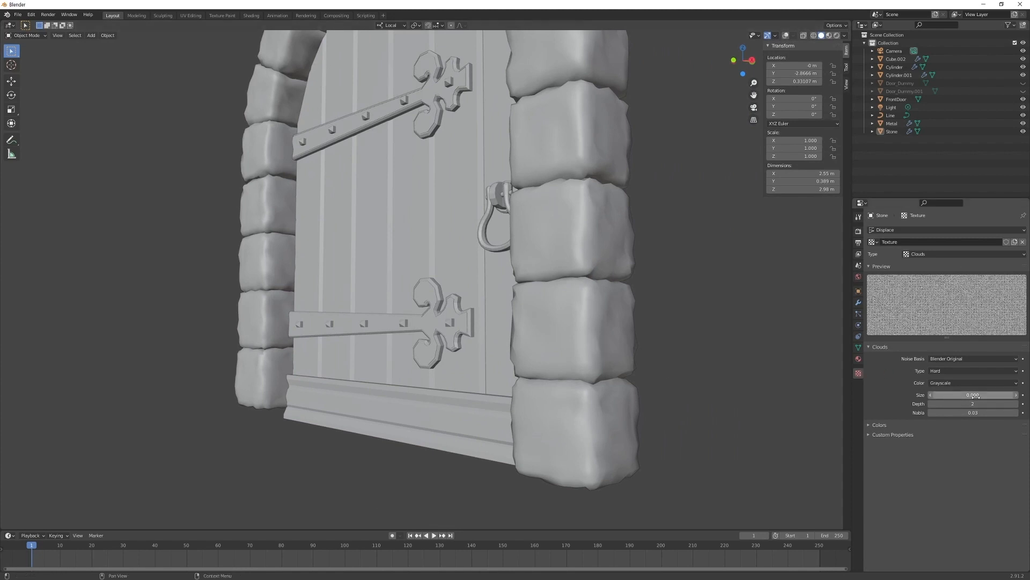
pyautogui.moveTo(973, 395); pyautogui.dragTo(1003, 395)
pyautogui.scroll(-4, 460, 362)
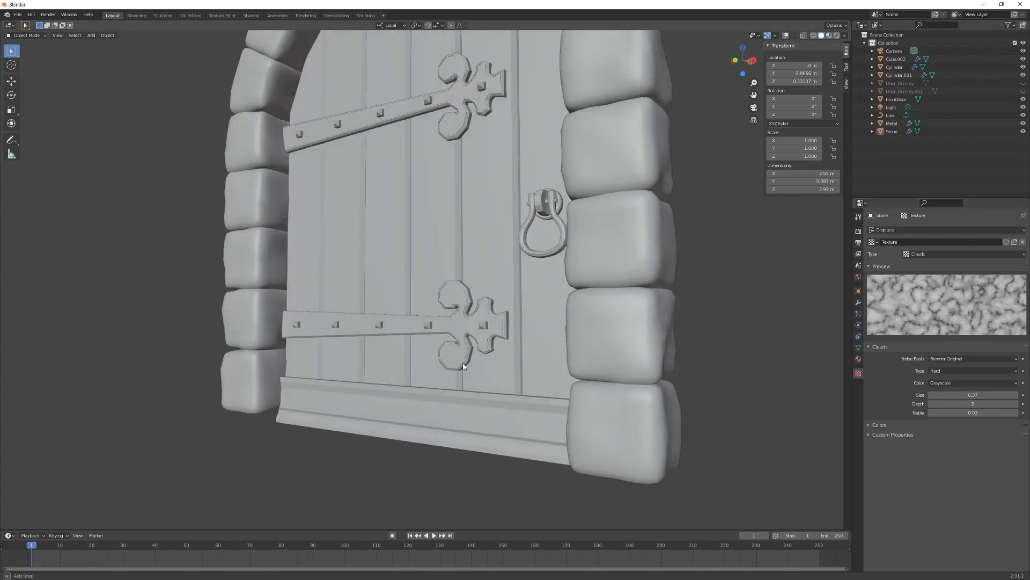
# - Try a Clouds texture depth of 0, set it to 4, and show the viewport overlays again
pyautogui.moveTo(974, 404); pyautogui.dragTo(993, 404)
pyautogui.click(976, 403)
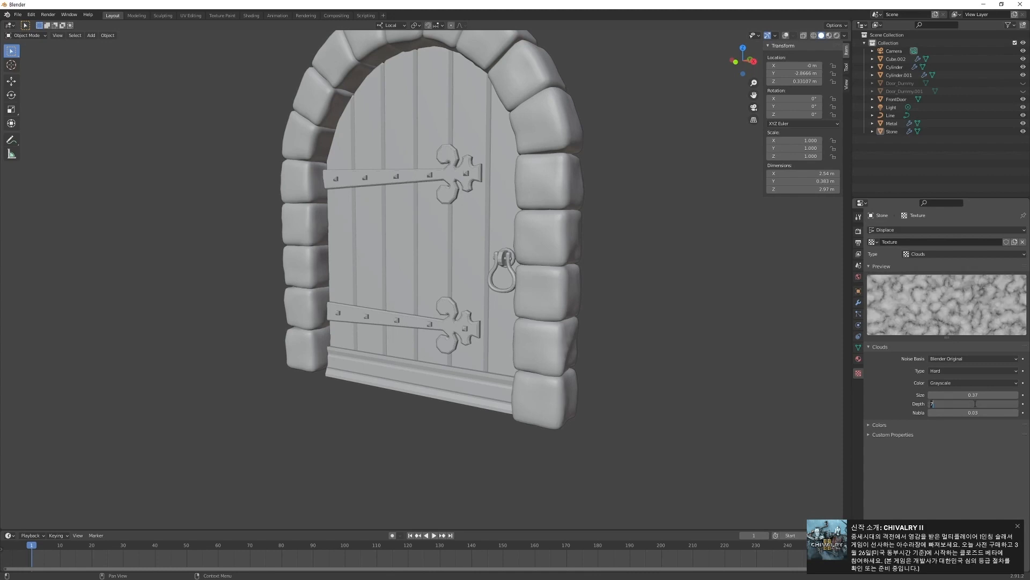
pyautogui.write('0')
pyautogui.press('Return')
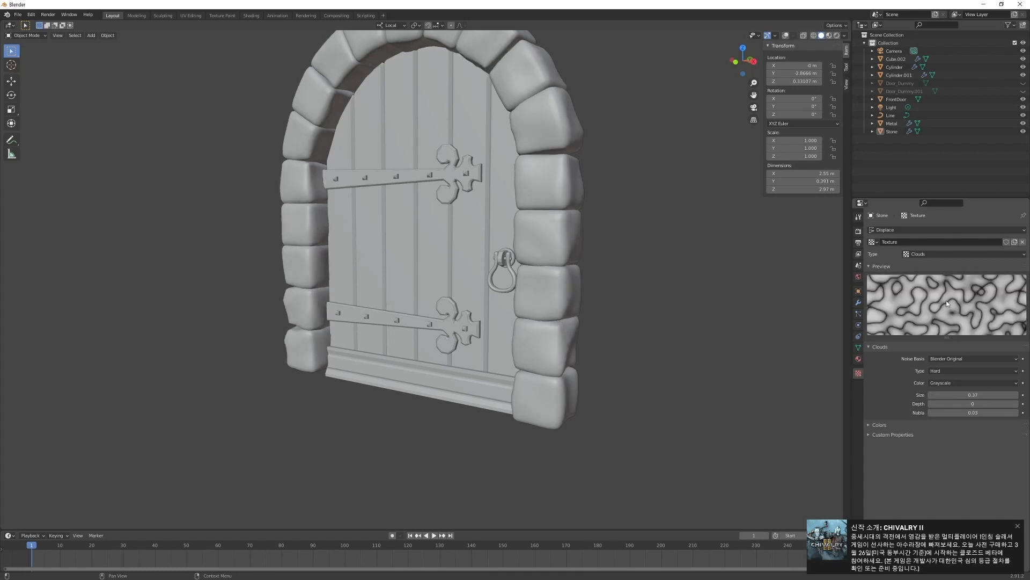
pyautogui.scroll(5, 460, 423)
pyautogui.keyDown('shift'); pyautogui.moveTo(604, 370); pyautogui.dragTo(482, 371, button='middle'); pyautogui.keyUp('shift')
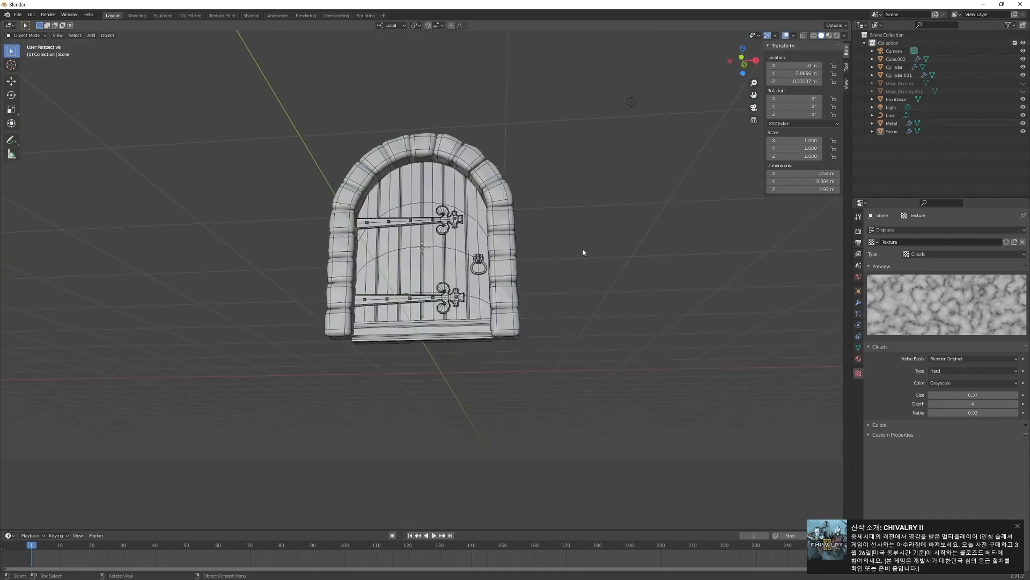
# - In X-ray front view, scale the side points of the arch's Line curve outward along local X by about 1.02
pyautogui.moveTo(581, 249); pyautogui.dragTo(588, 262, button='middle')
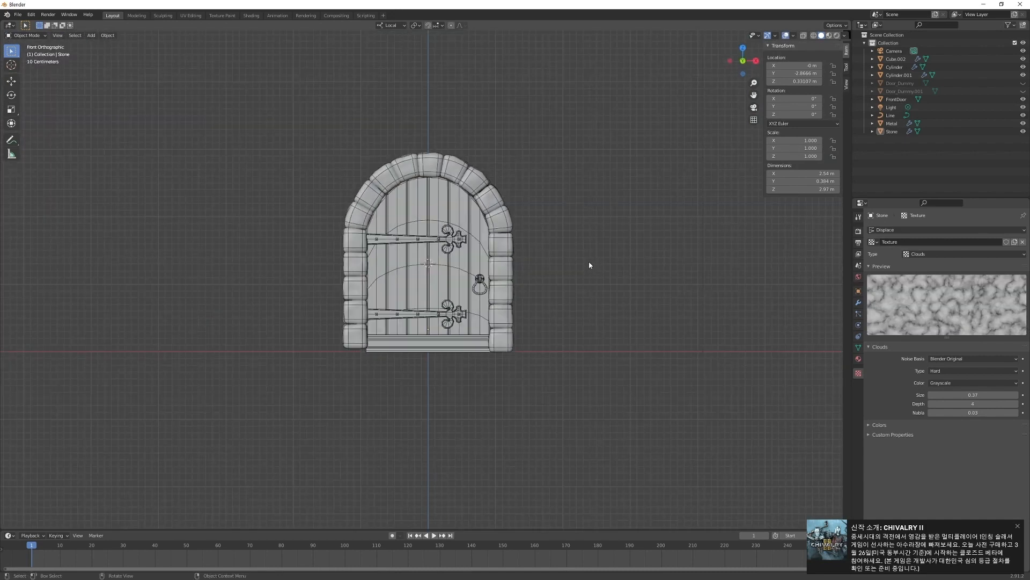
pyautogui.scroll(4, 591, 258)
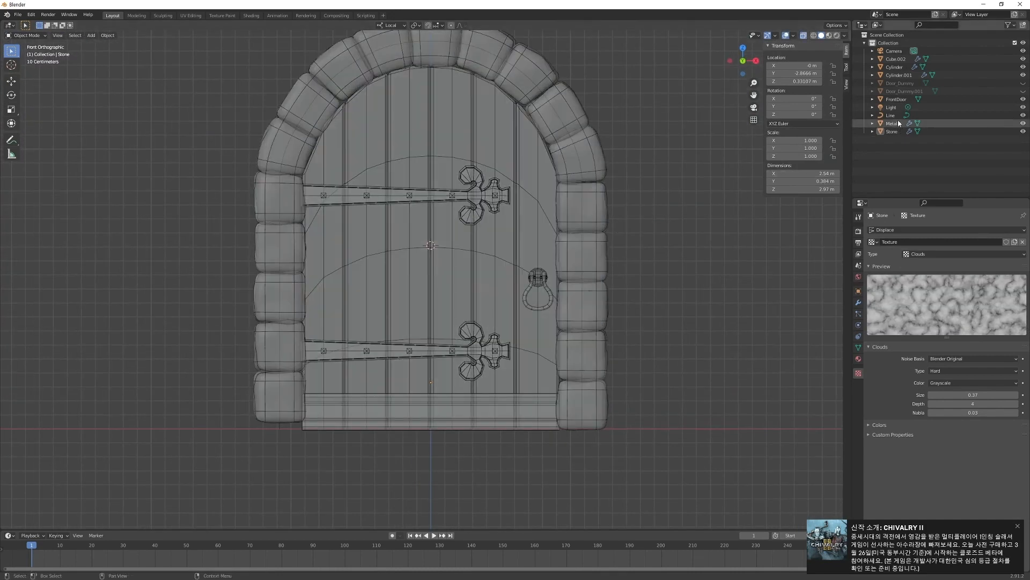
pyautogui.click(892, 115)
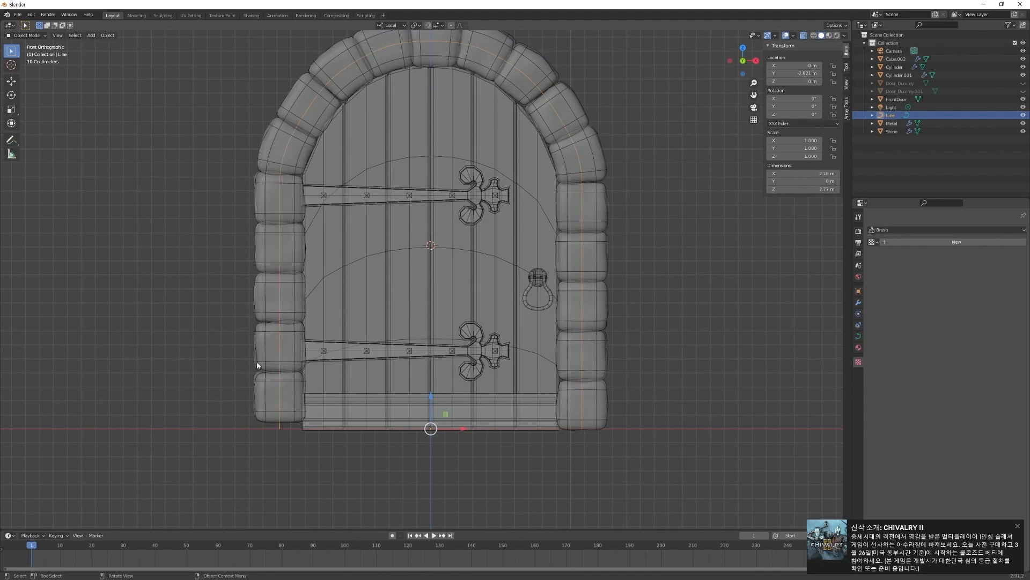
pyautogui.press('Tab')
pyautogui.moveTo(208, 505); pyautogui.dragTo(618, 176)
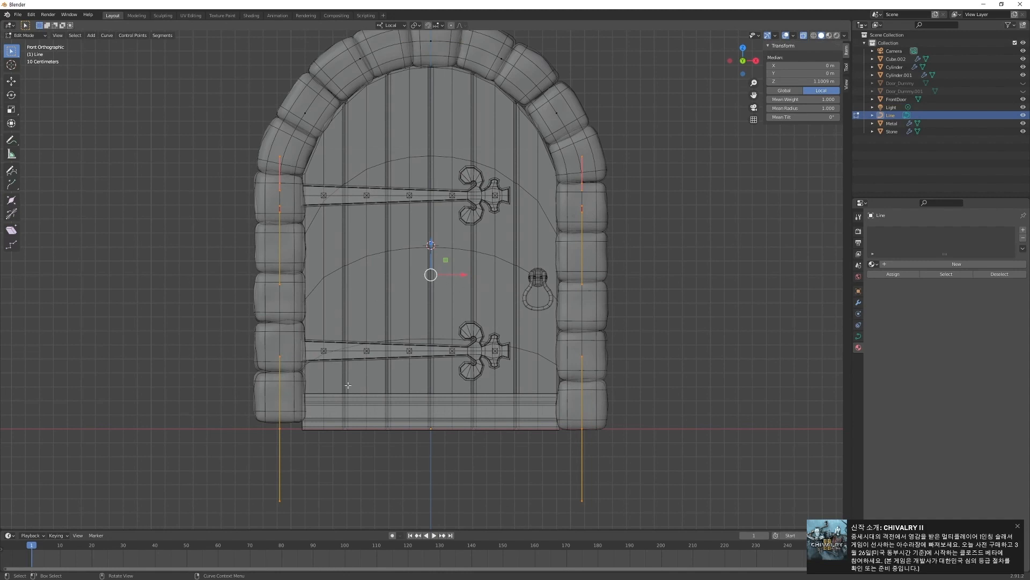
pyautogui.press('s')
pyautogui.press('x')
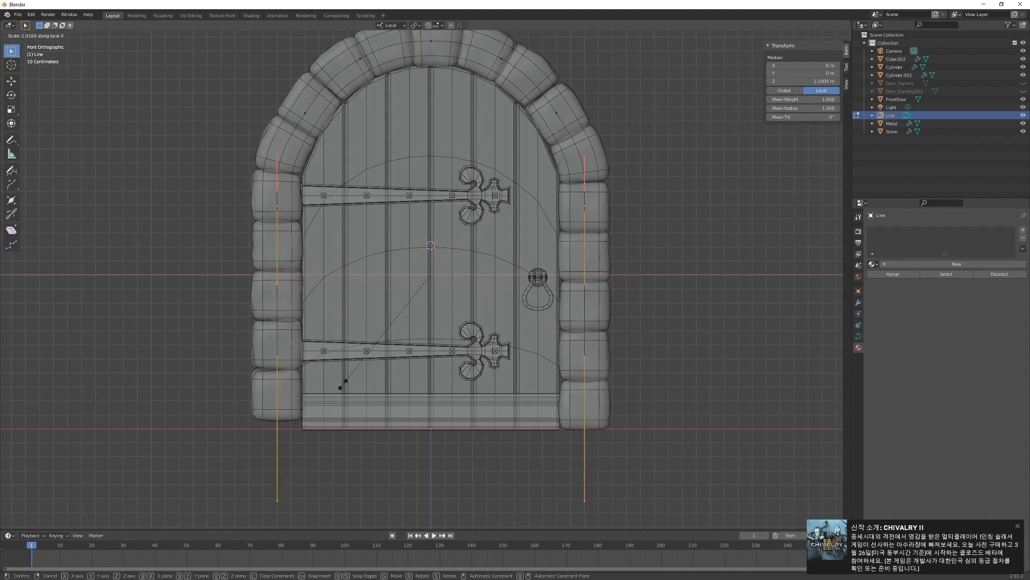
pyautogui.click(343, 384)
# - Scale the upper points of the arch curve outward along local X by about 1.05
pyautogui.keyDown('shift'); pyautogui.moveTo(432, 169); pyautogui.dragTo(414, 214, button='middle'); pyautogui.keyUp('shift')
pyautogui.press('s')
pyautogui.press('s')
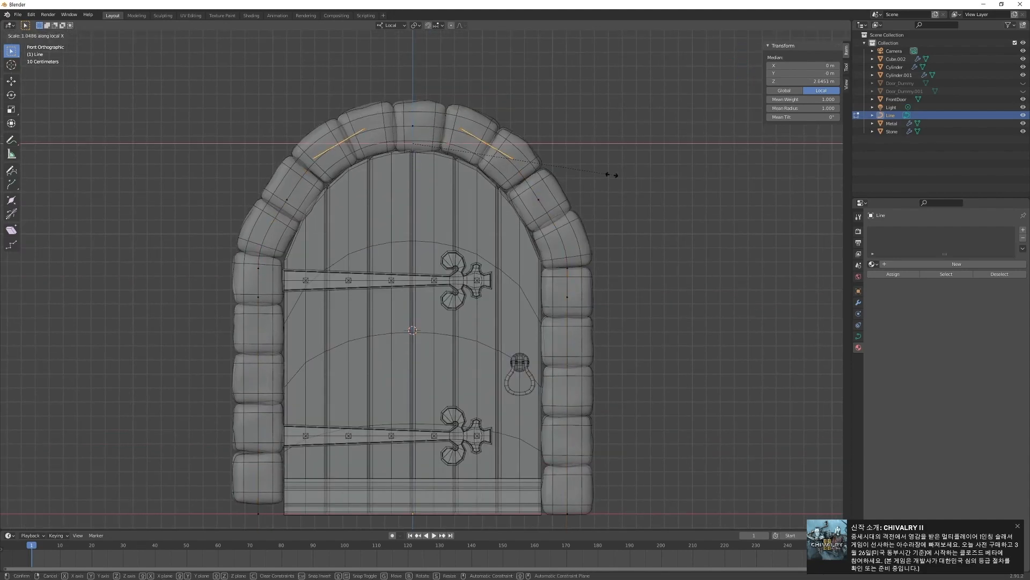
pyautogui.click(607, 172)
pyautogui.keyDown('shift'); pyautogui.moveTo(607, 172); pyautogui.dragTo(604, 90, button='middle'); pyautogui.keyUp('shift')
# - Adjust the shoulder points of the arch curve so the stones follow the door's rounded upper edge
pyautogui.press('Tab')
pyautogui.click(564, 156)
pyautogui.press('Tab')
pyautogui.scroll(6, 436, 352)
pyautogui.keyDown('shift'); pyautogui.moveTo(435, 352); pyautogui.dragTo(515, 161, button='middle'); pyautogui.keyUp('shift')
pyautogui.moveTo(524, 141); pyautogui.dragTo(525, 137)
pyautogui.scroll(-7, 436, 290)
pyautogui.keyDown('shift'); pyautogui.moveTo(435, 258); pyautogui.dragTo(432, 355, button='middle'); pyautogui.keyUp('shift')
pyautogui.hotkey('alt', 'z')
pyautogui.moveTo(432, 333)
pyautogui.mouseDown(button='middle')
pyautogui.moveTo(435, 365)
pyautogui.moveTo(435, 337)
pyautogui.mouseUp(button='middle')
pyautogui.press('KP_1')
pyautogui.scroll(-4, 435, 336)
pyautogui.press('Tab')
pyautogui.hotkey('alt', 'z')
pyautogui.press('Tab')
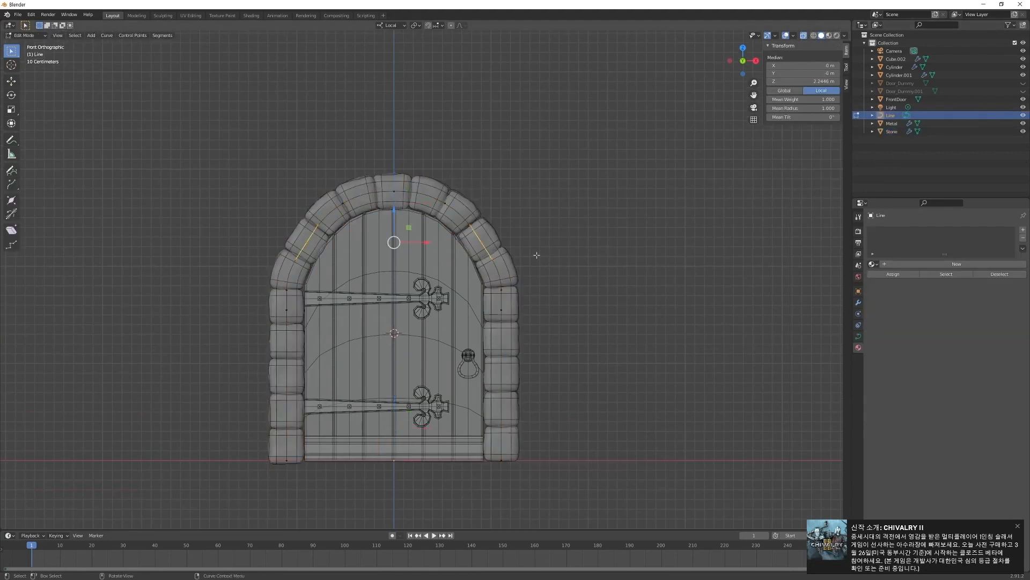
# - Fine-tune the top points of the arch curve, leave Edit Mode and turn off X-ray to check the arch
pyautogui.scroll(4, 429, 258)
pyautogui.click(526, 233)
pyautogui.moveTo(376, 302); pyautogui.dragTo(376, 317)
pyautogui.moveTo(263, 134); pyautogui.dragTo(483, 185)
pyautogui.scroll(-2, 376, 214)
pyautogui.keyDown('shift'); pyautogui.moveTo(384, 257); pyautogui.dragTo(381, 156, button='middle'); pyautogui.keyUp('shift')
pyautogui.moveTo(513, 376); pyautogui.dragTo(513, 379)
pyautogui.press('Tab')
pyautogui.hotkey('alt', 'z')
pyautogui.moveTo(513, 344); pyautogui.dragTo(432, 370, button='middle')
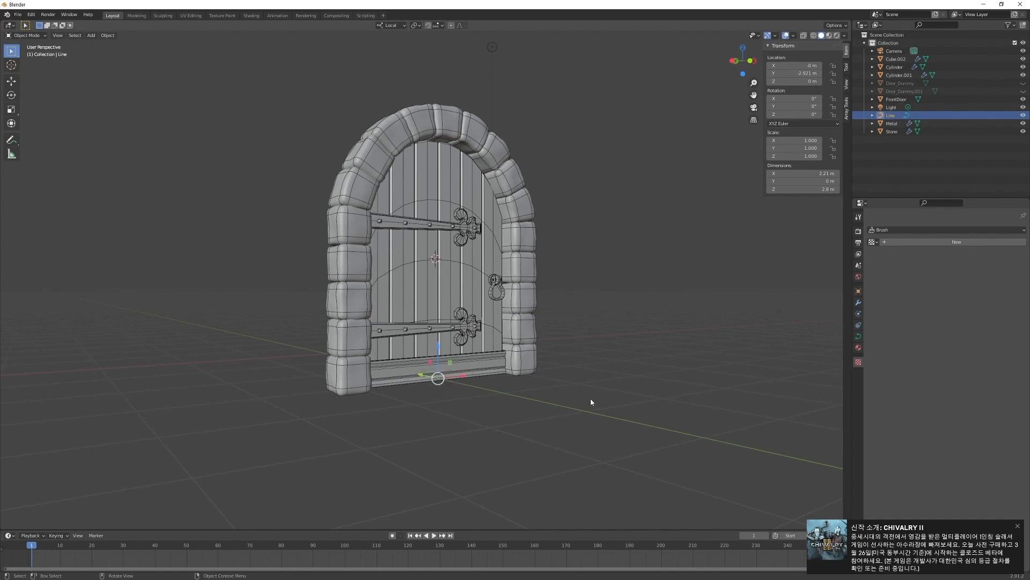
pyautogui.moveTo(591, 402); pyautogui.dragTo(558, 413, button='middle')
pyautogui.scroll(3, 554, 415)
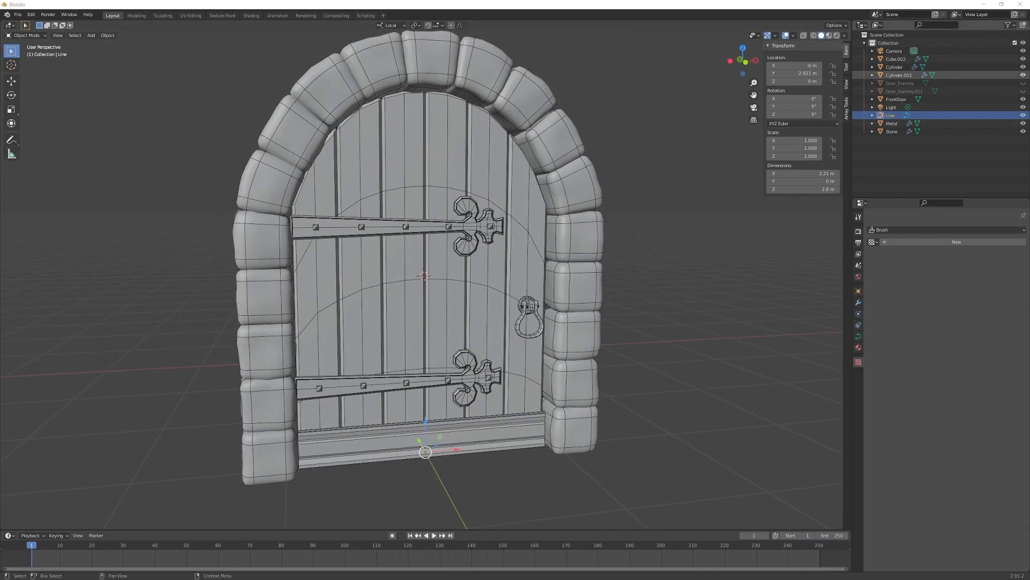